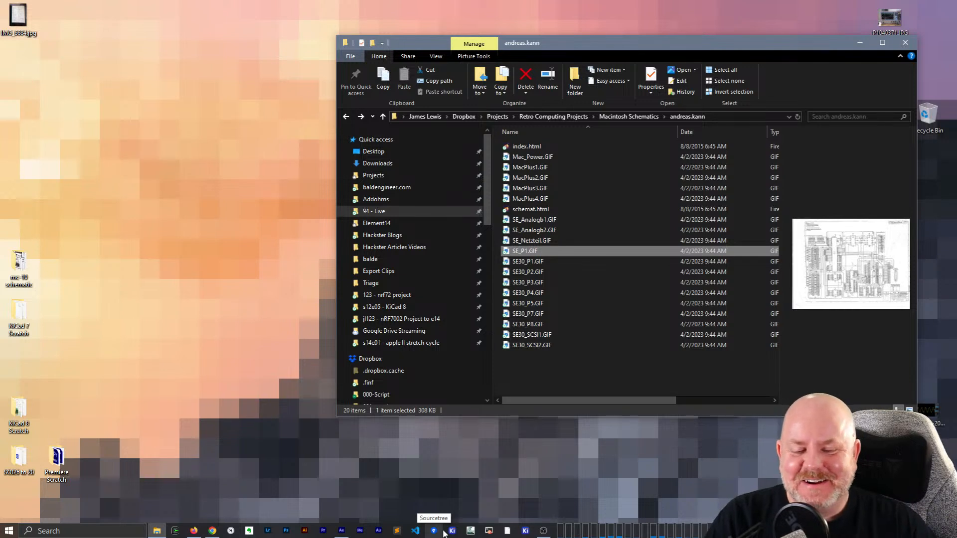
- Switch to Sourcetree and check out the main branch of the bit-preserve repository
click(443, 532)
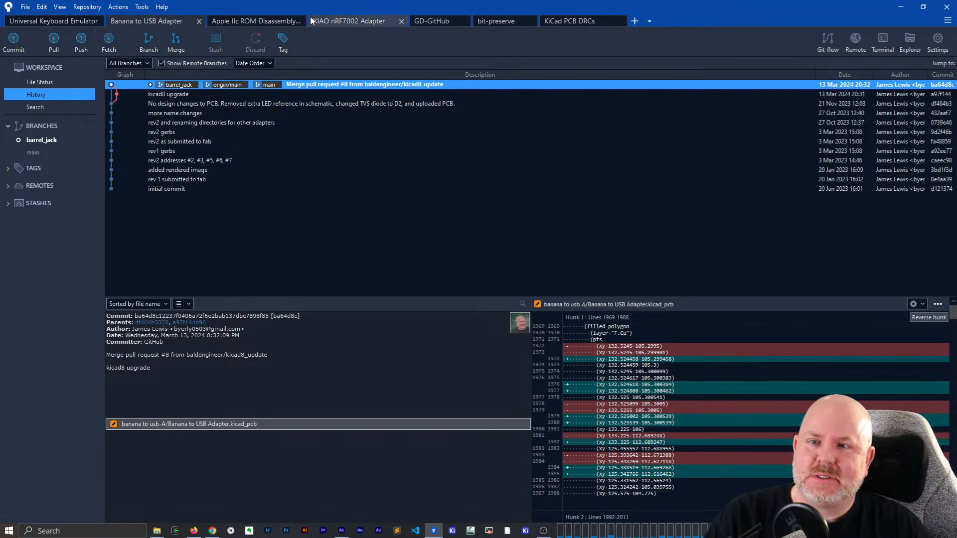
click(491, 21)
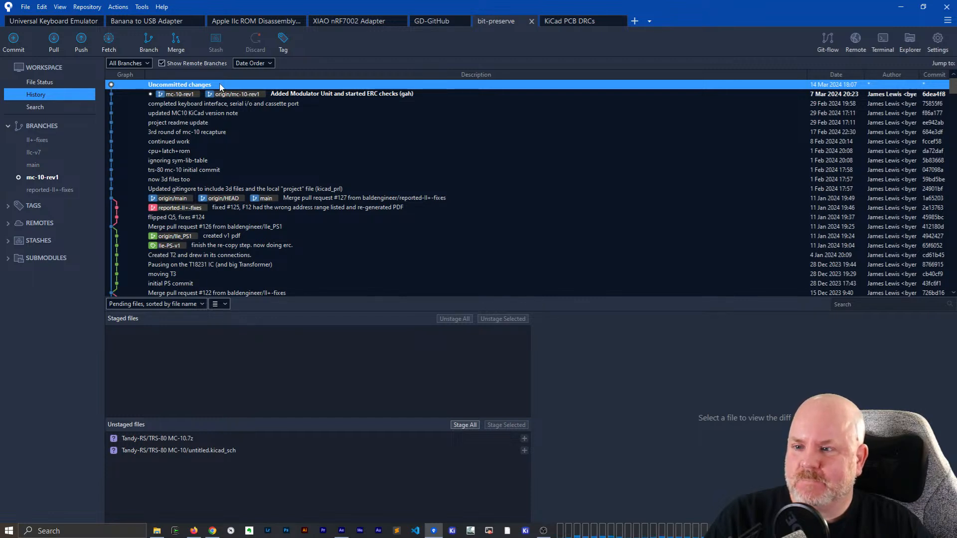
double_click(41, 165)
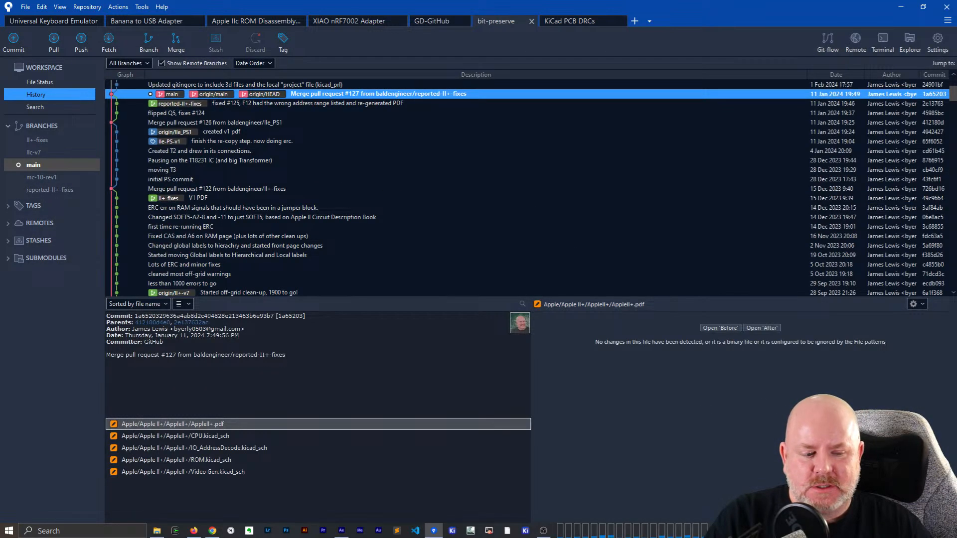
- Create and check out a new branch named macse from the working copy parent, and close Sourcetree
click(139, 45)
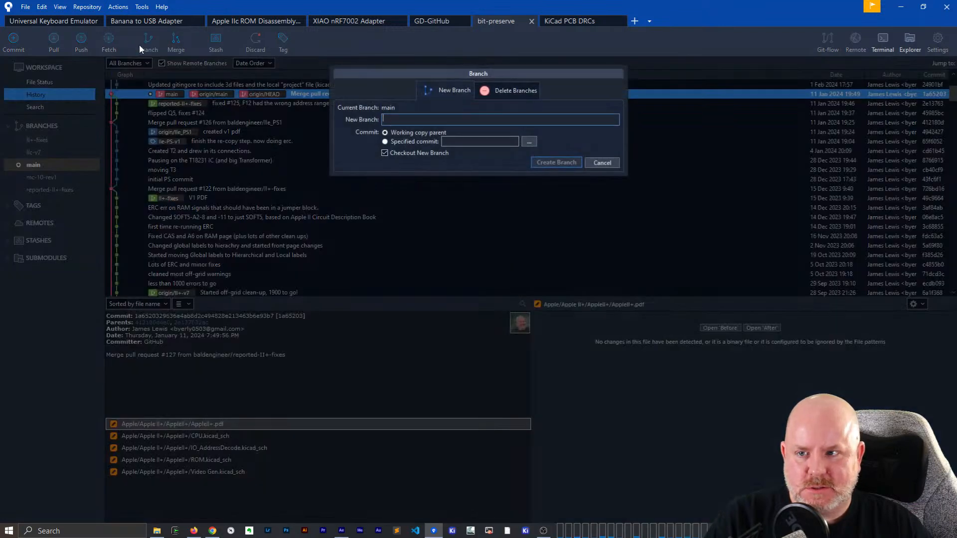
text(ma)
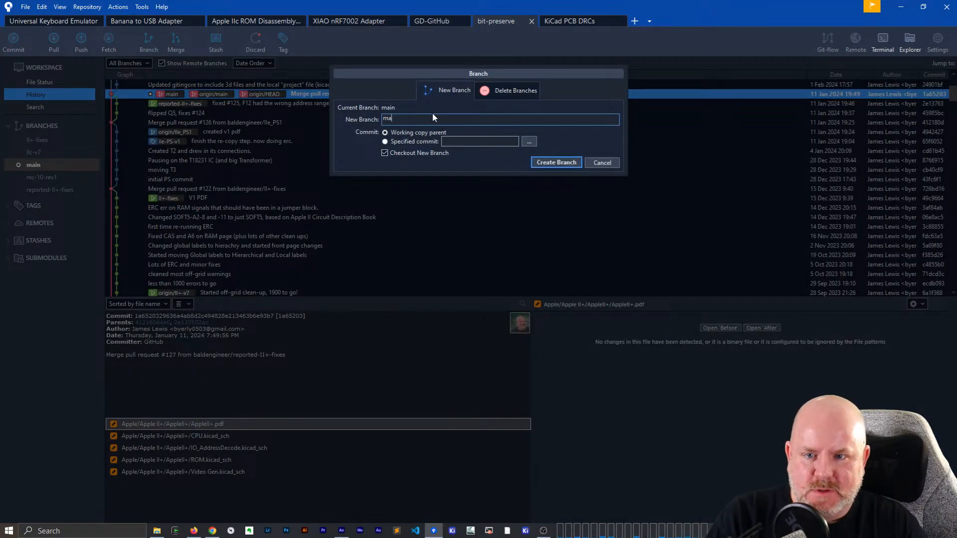
text(cse)
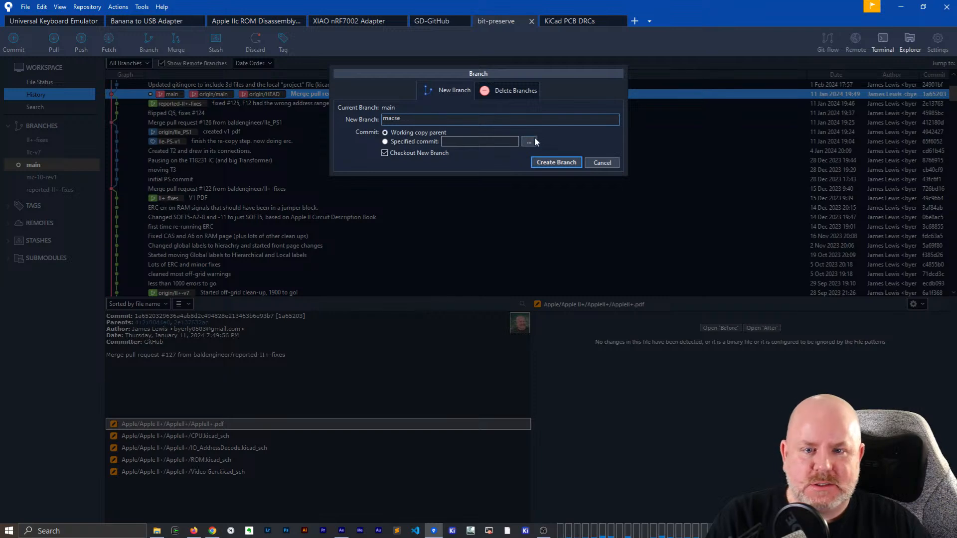
click(558, 164)
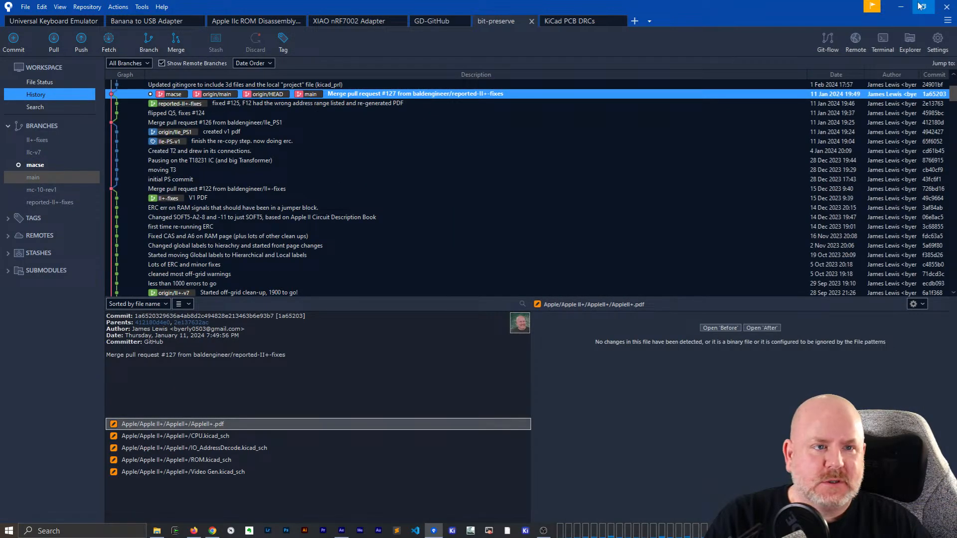
click(947, 6)
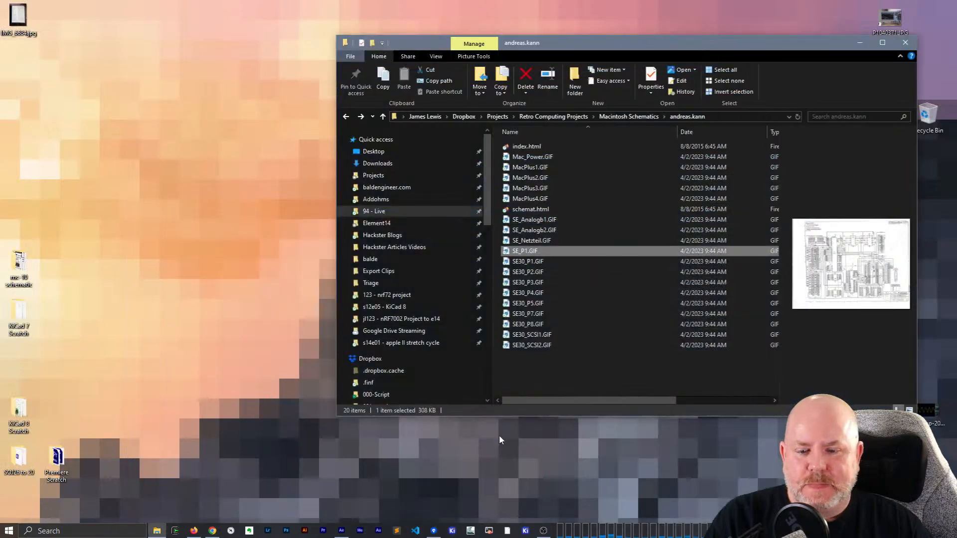
- Open the Apple folder of the bit-preserve project in a second File Explorer window beside the existing one
click(509, 462)
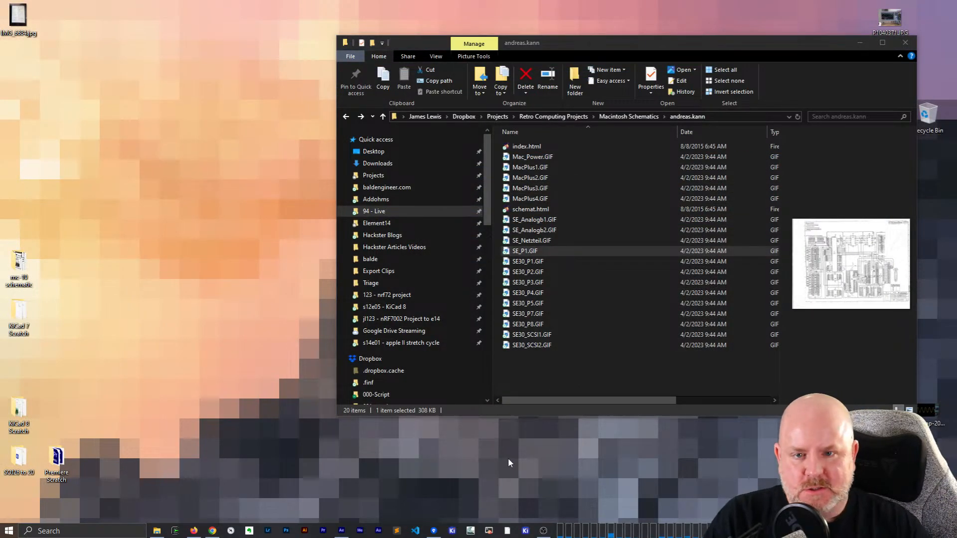
key(ctrl+n)
drag(573, 62, 305, 73)
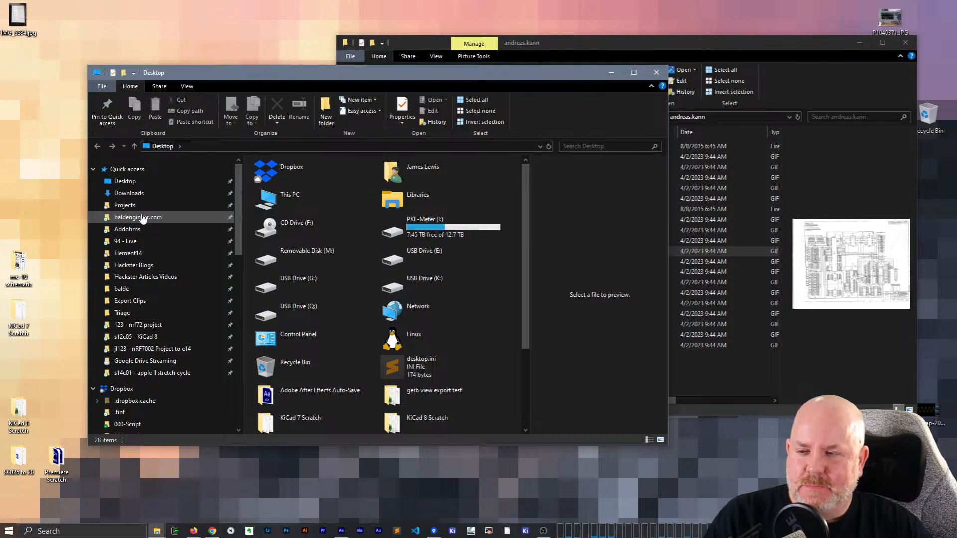
click(126, 206)
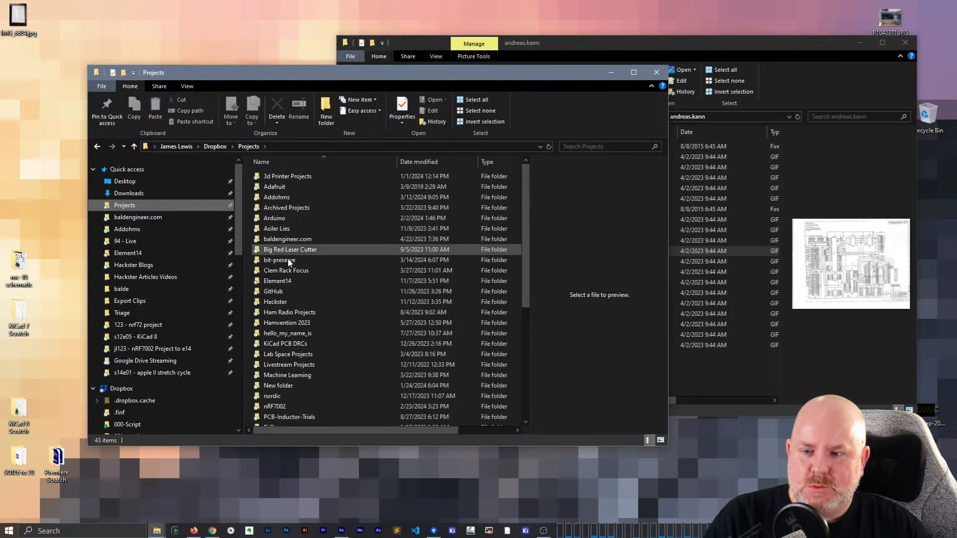
double_click(288, 260)
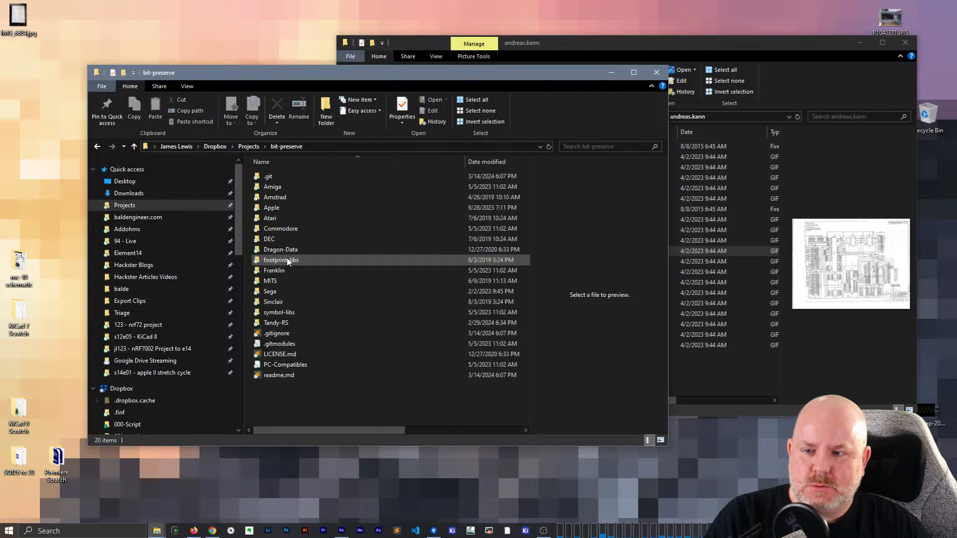
click(280, 209)
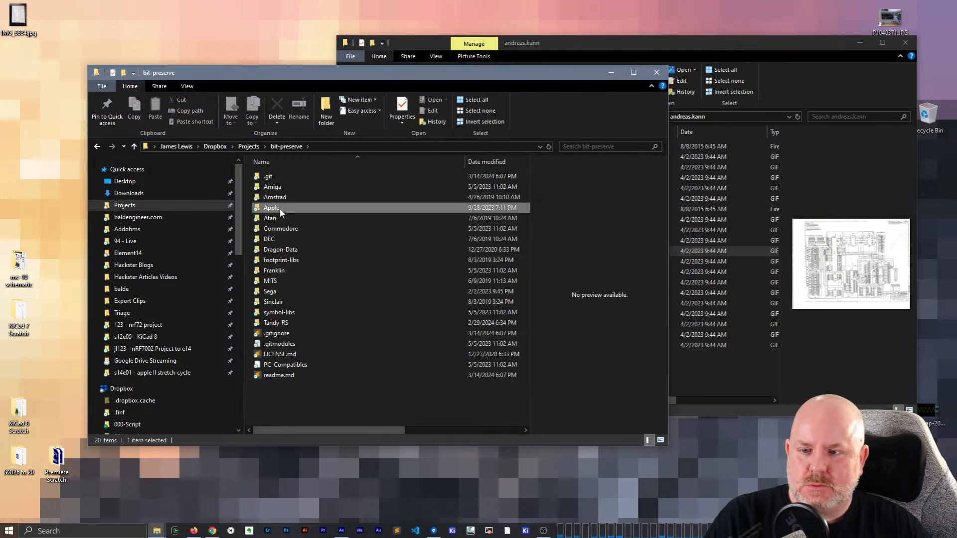
double_click(281, 211)
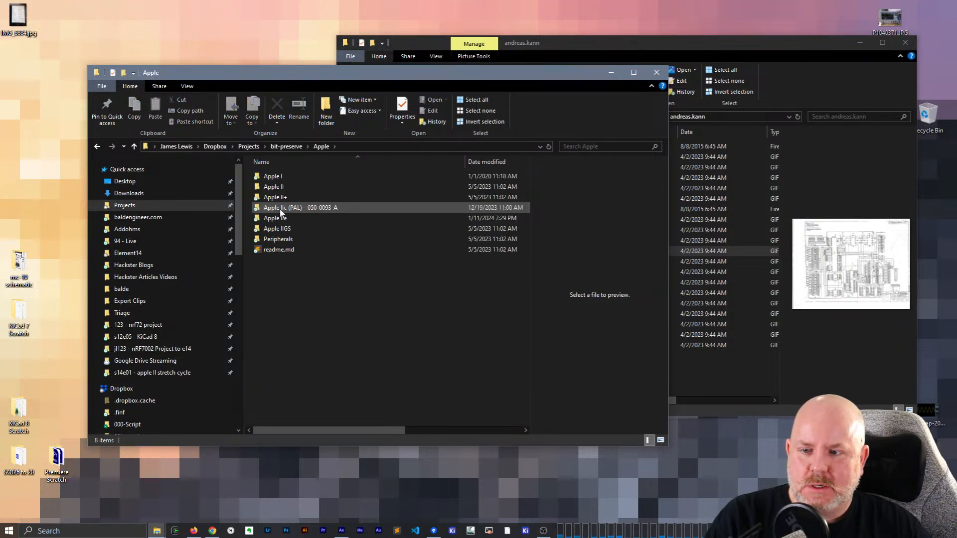
- Create a new folder named Macintosh inside the Apple folder
right_click(295, 295)
mouse_move(331, 270)
click(456, 273)
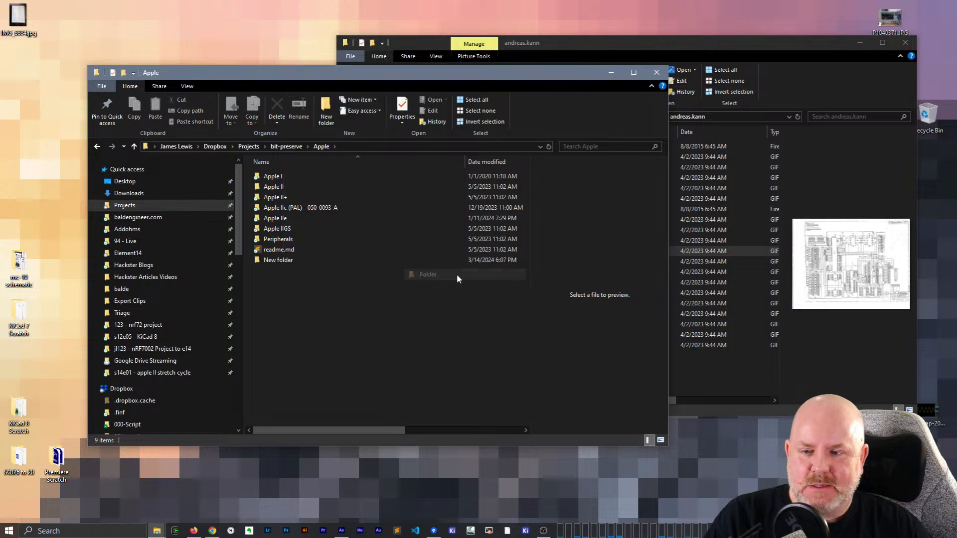
text(Macintosh)
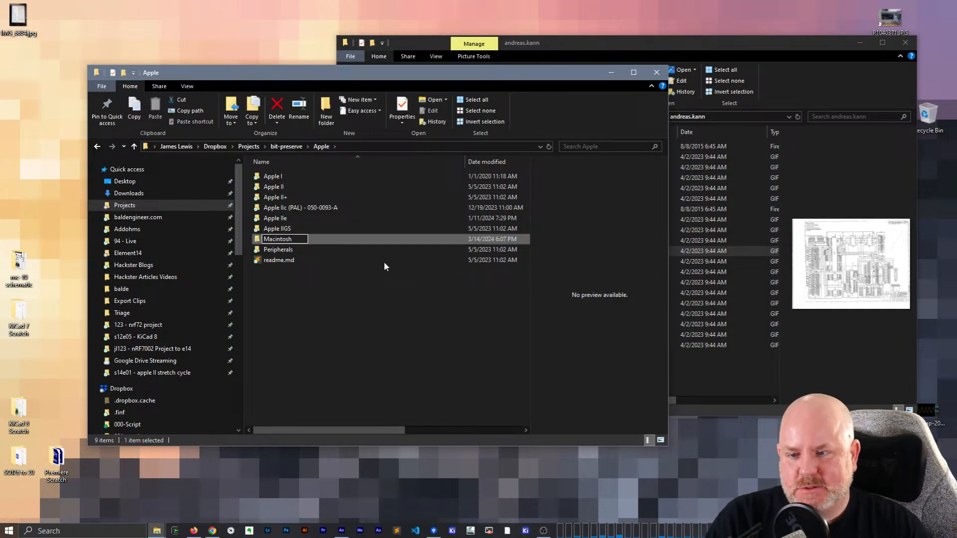
key(Return)
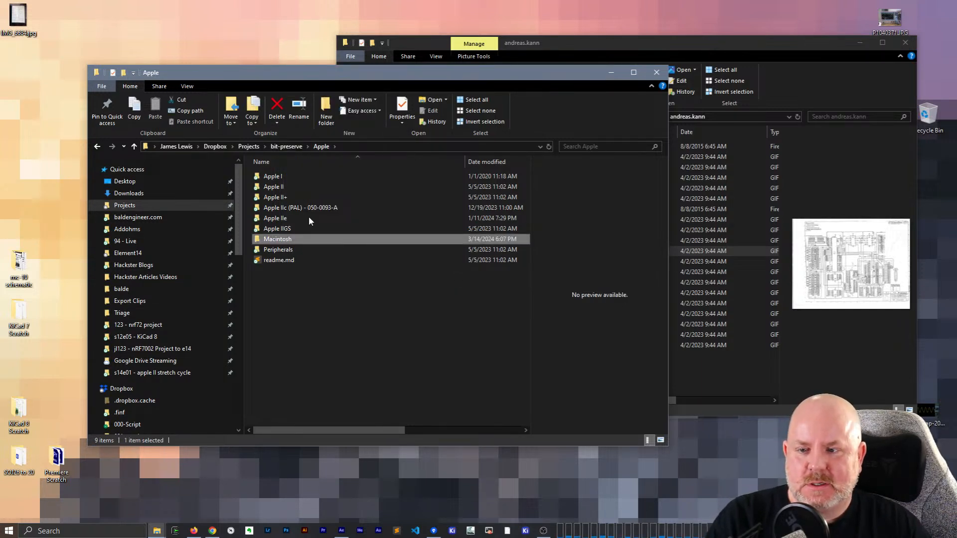
- Create a subfolder named Mac SE inside the Macintosh folder
double_click(265, 239)
right_click(278, 204)
mouse_move(304, 413)
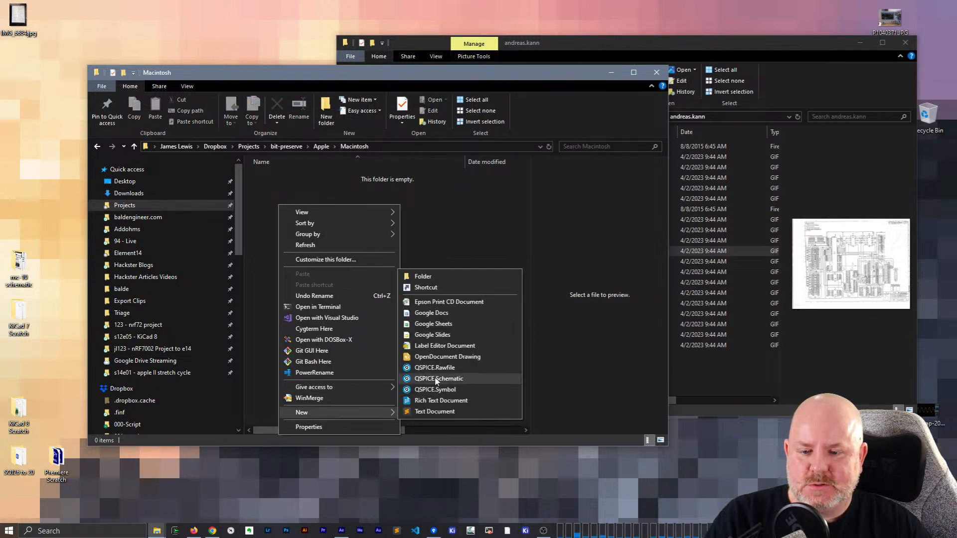
click(433, 272)
text(Mac SE)
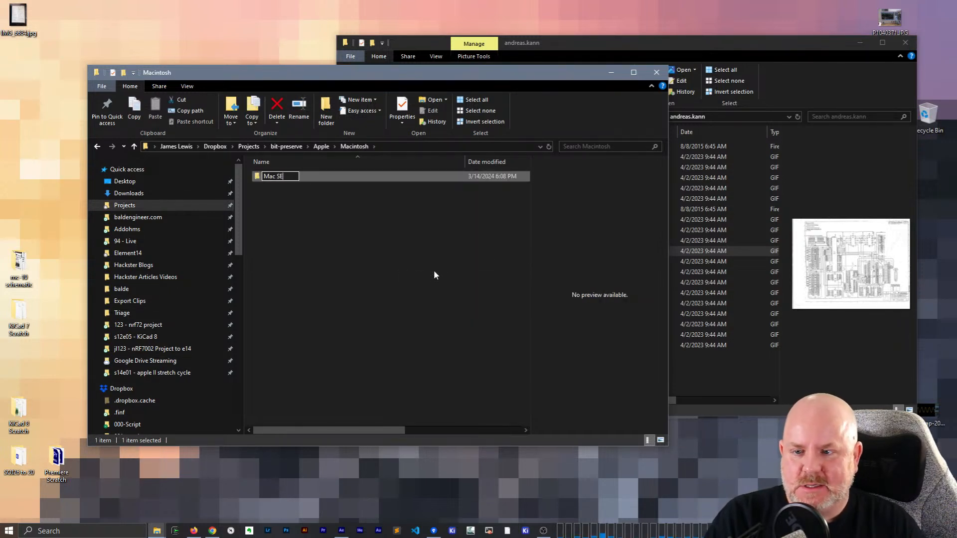
key(Return)
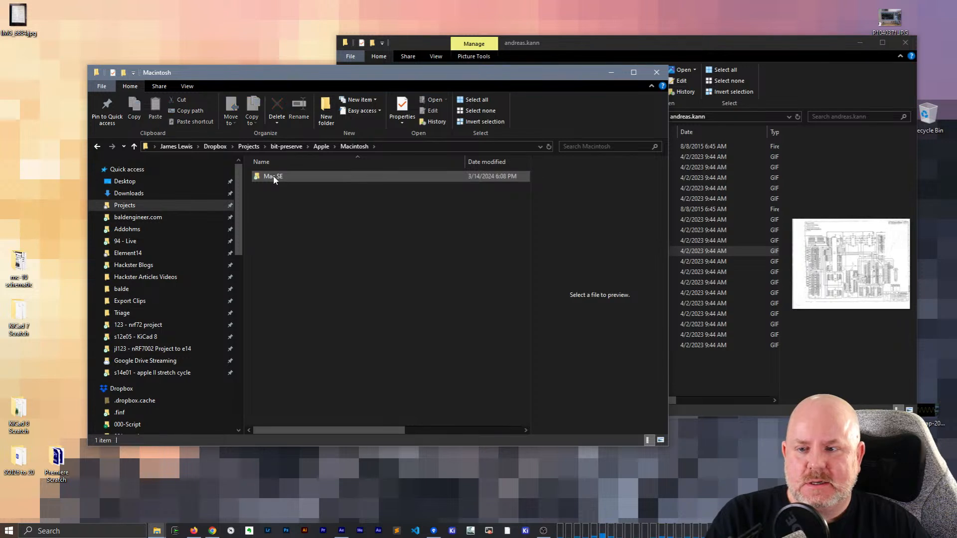
- Rename the Mac SE subfolder as Macintosh SE
click(275, 177)
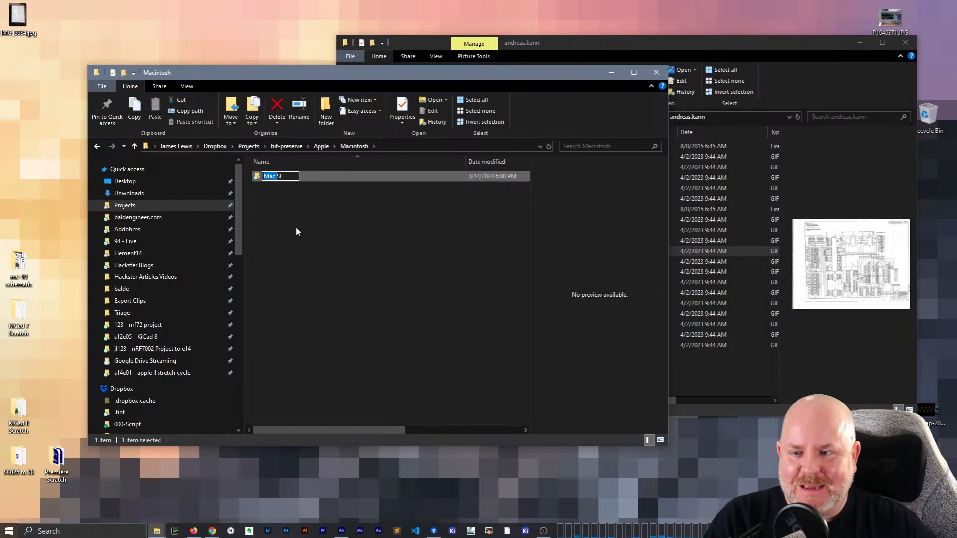
text(Macintosh)
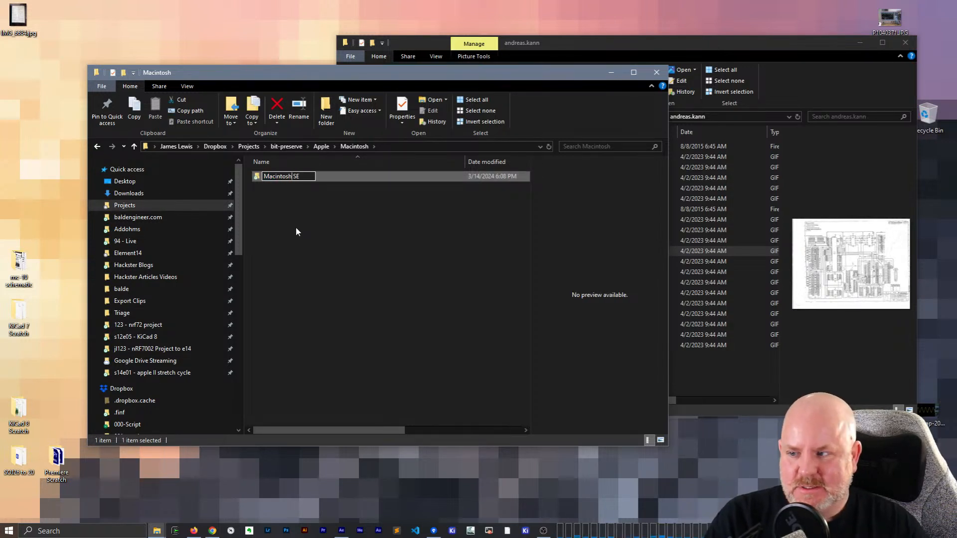
key(Return)
click(315, 312)
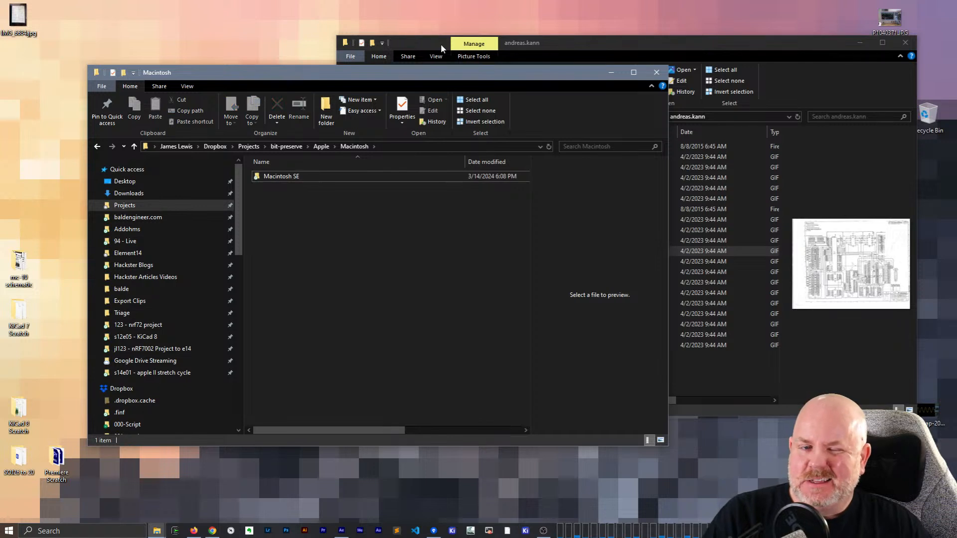
- Move the andreas.kann window slightly aside and delete the Macintosh SE subfolder from the Macintosh folder
click(583, 41)
drag(588, 44, 602, 35)
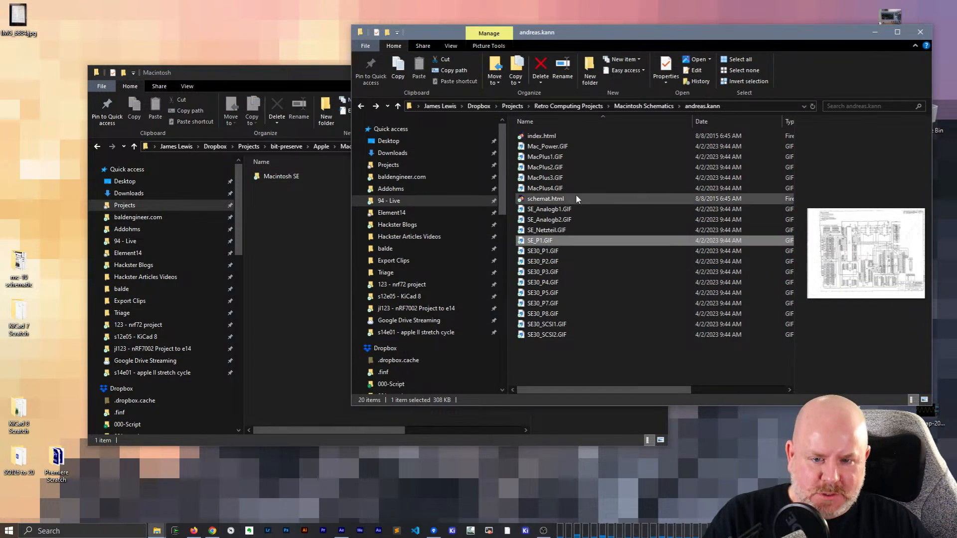
click(289, 253)
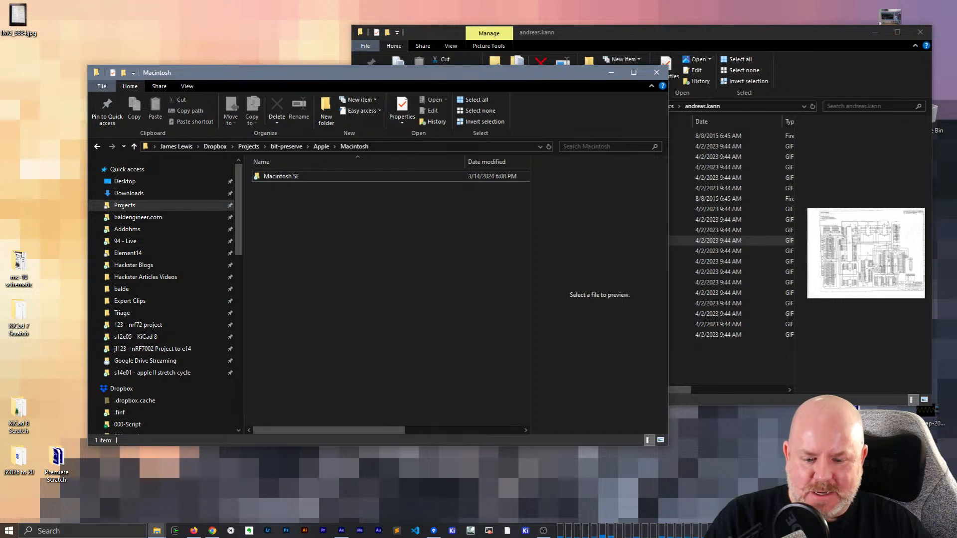
click(309, 176)
key(F2)
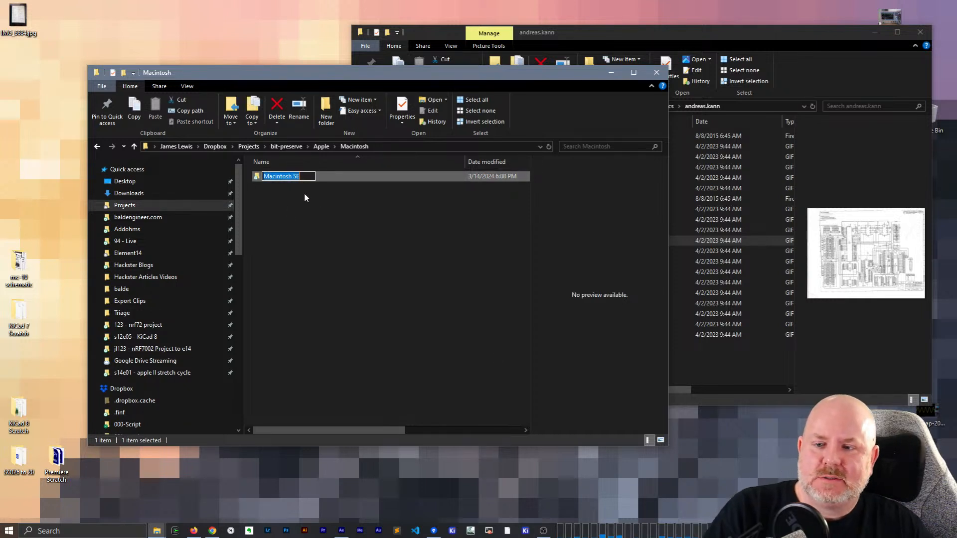
right_click(291, 179)
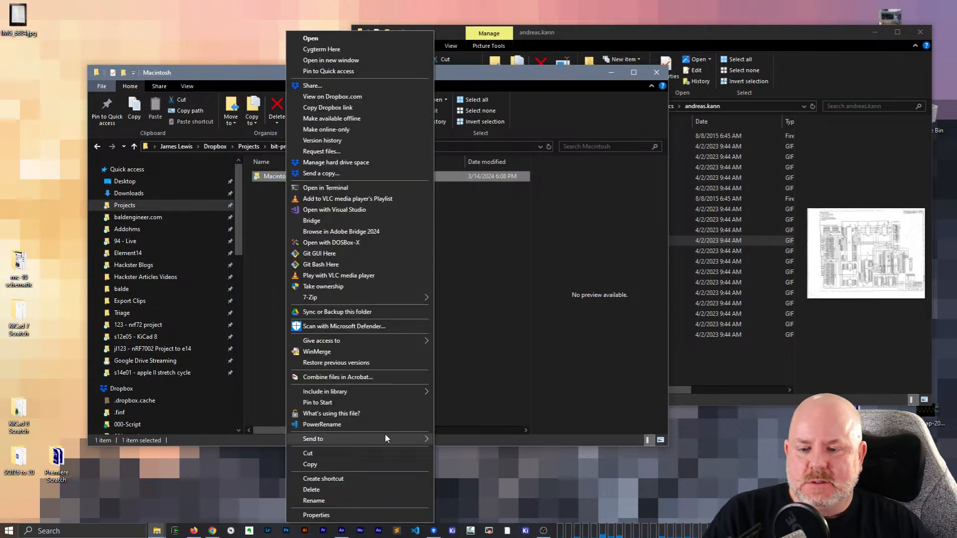
click(333, 494)
- Launch KiCad 8.0 and start creating a new project
click(525, 531)
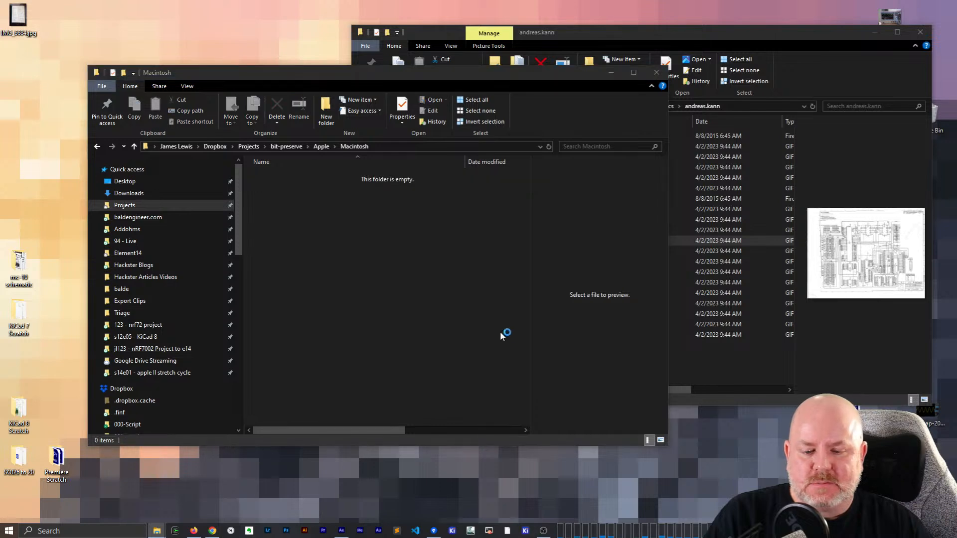
drag(521, 329, 192, 34)
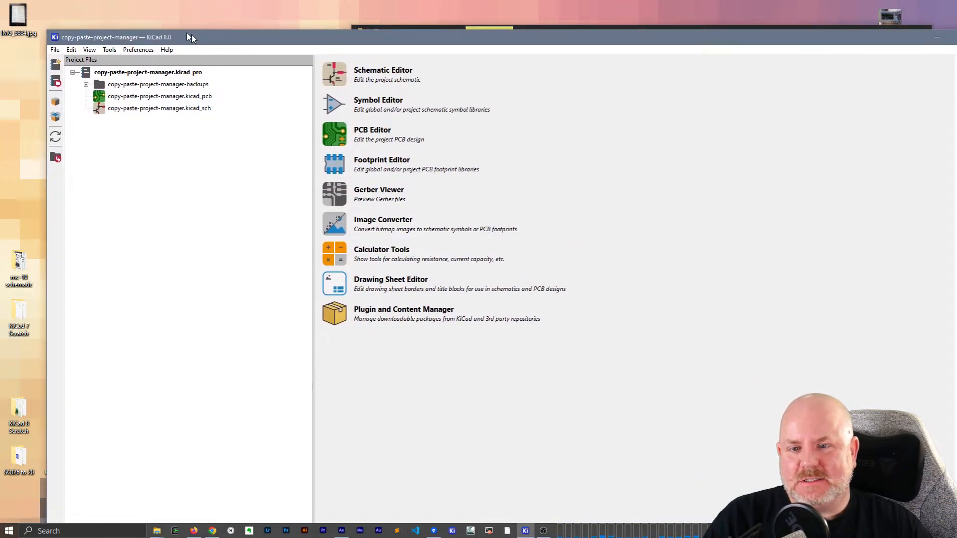
click(56, 45)
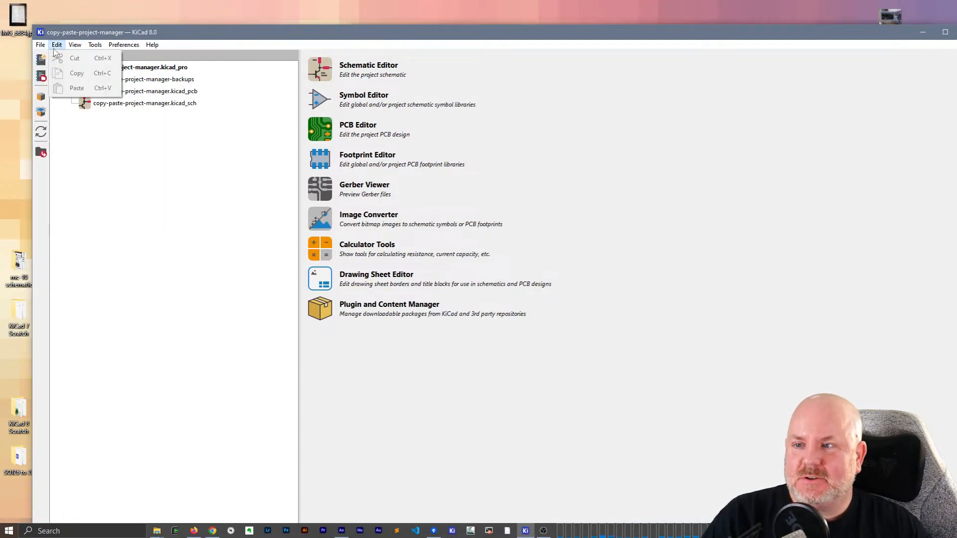
mouse_move(40, 45)
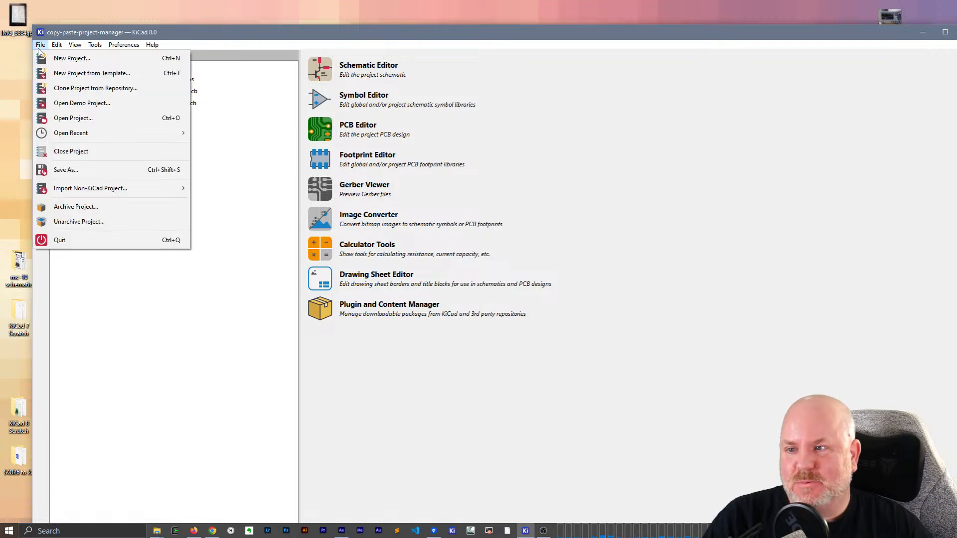
mouse_move(68, 133)
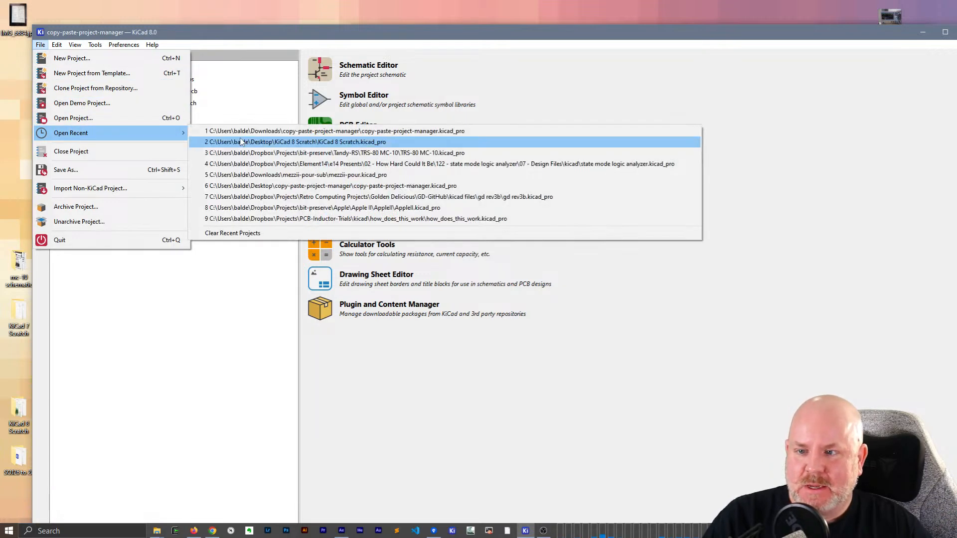
click(72, 58)
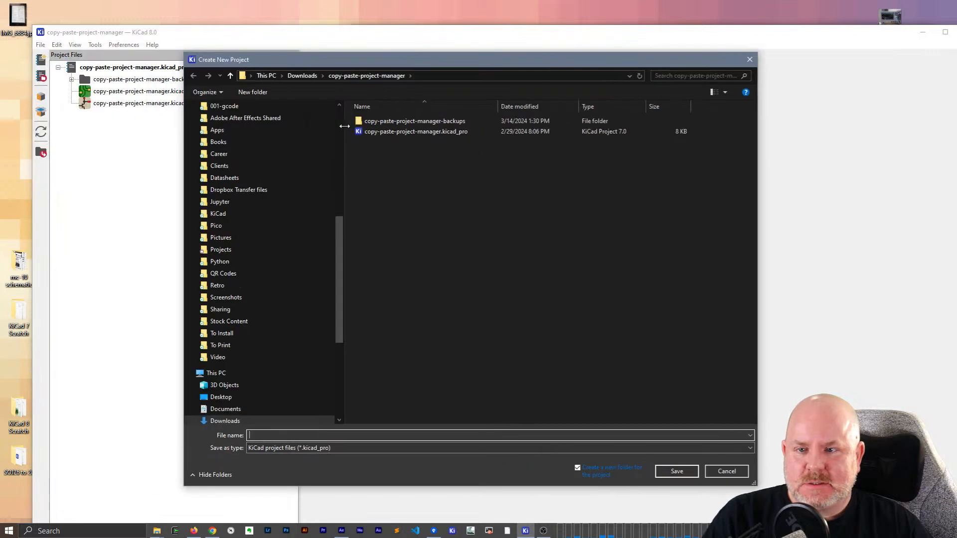
- Save the new project as Macintosh SE in the Projects/bit-preserve/Apple/Macintosh folder, in its own project folder
click(340, 124)
click(294, 149)
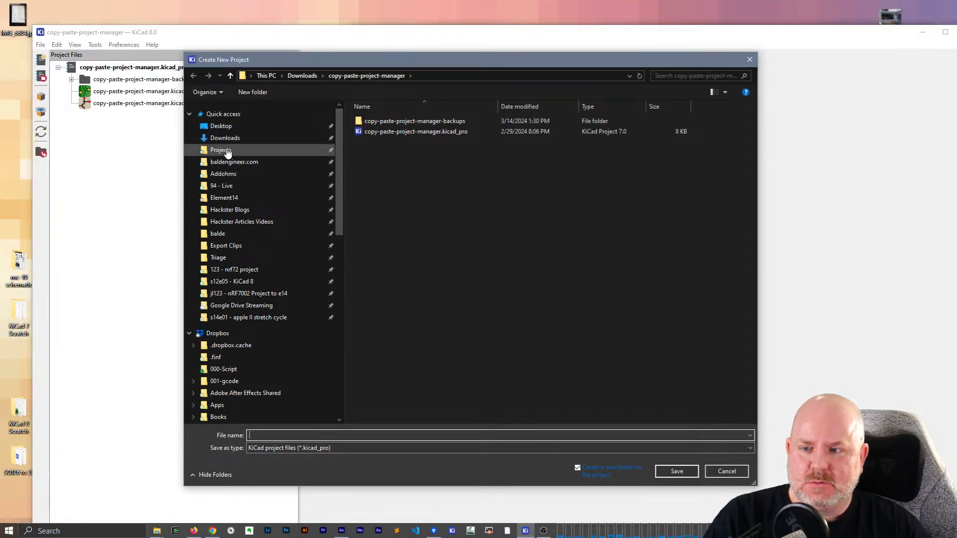
double_click(379, 205)
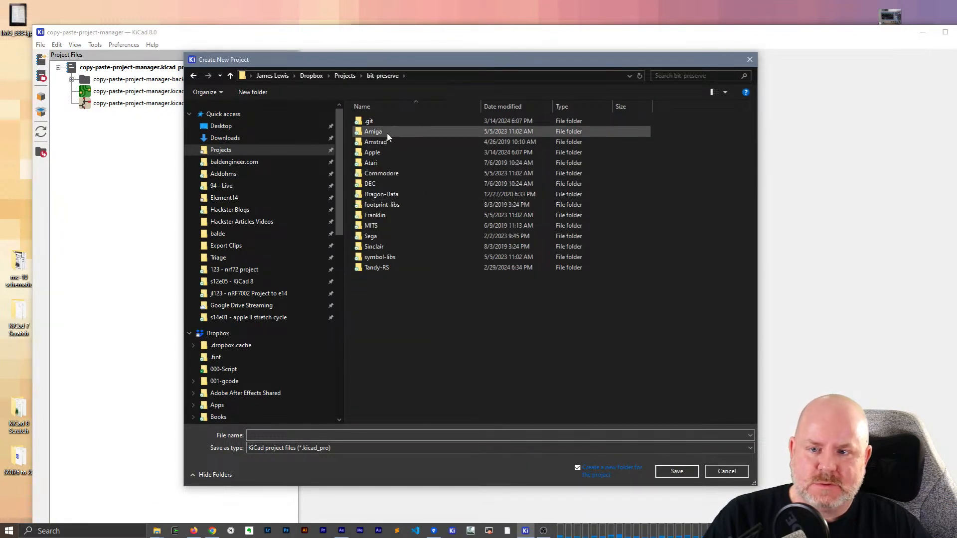
double_click(375, 151)
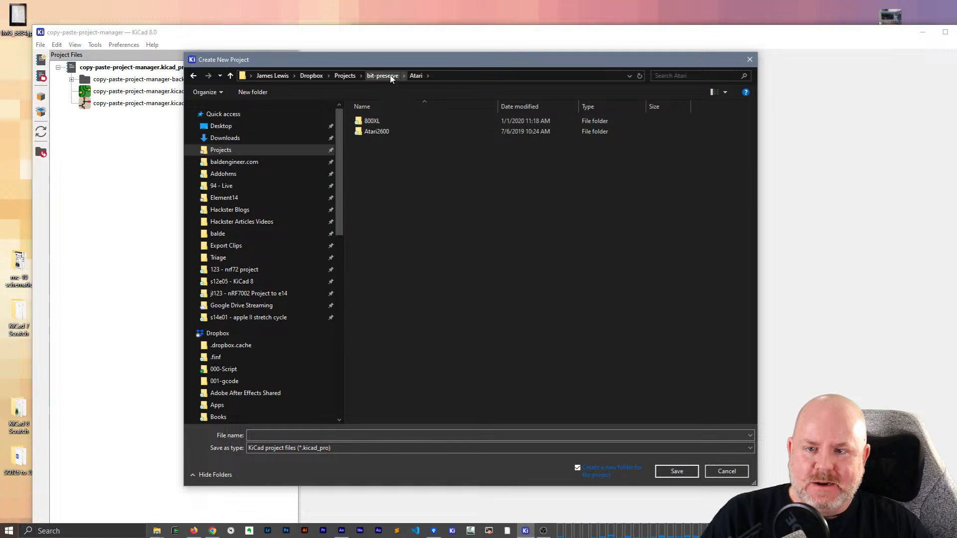
click(383, 75)
double_click(373, 152)
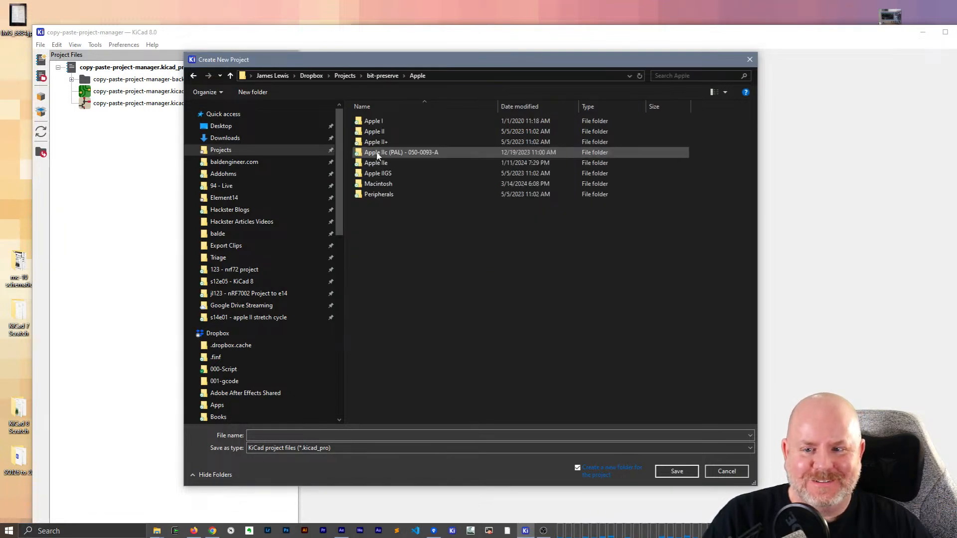
double_click(377, 184)
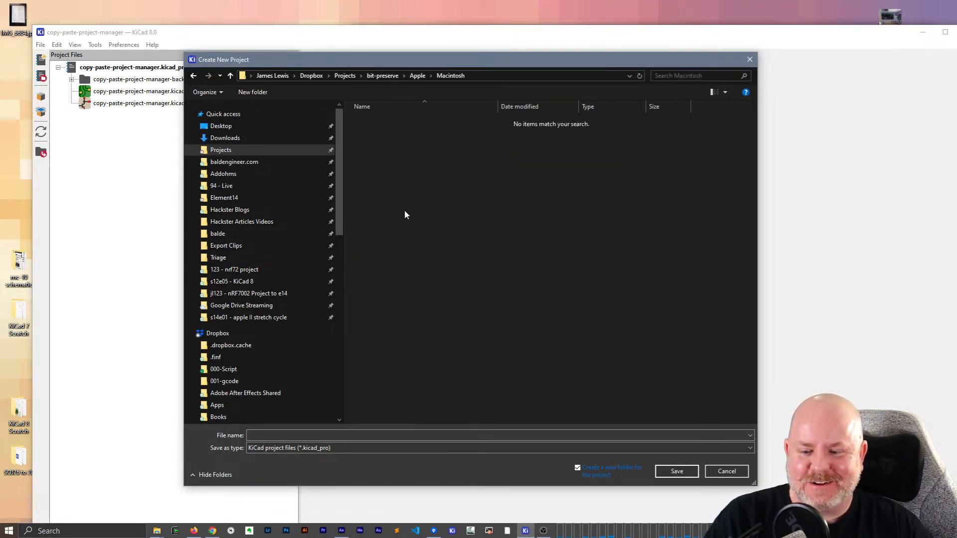
click(616, 435)
text(Macintosh SE)
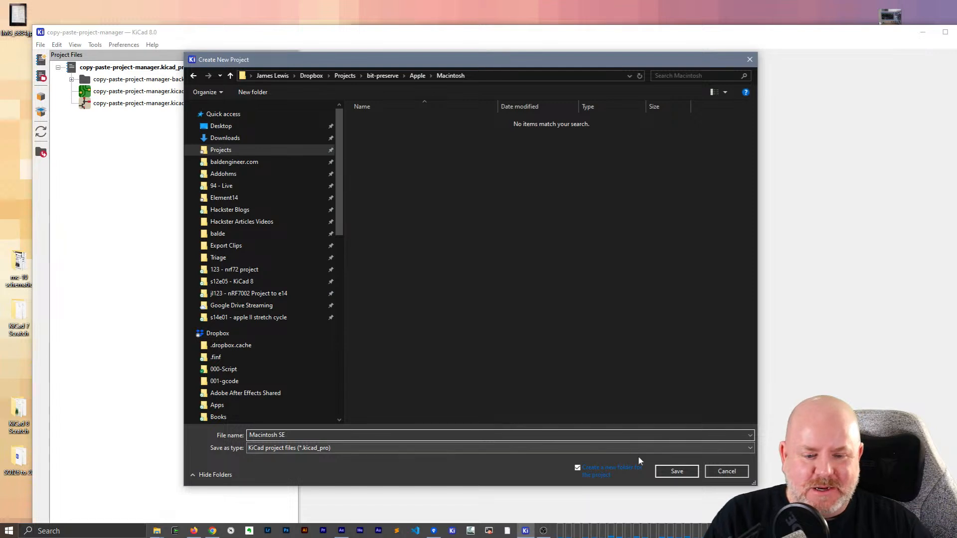
click(686, 471)
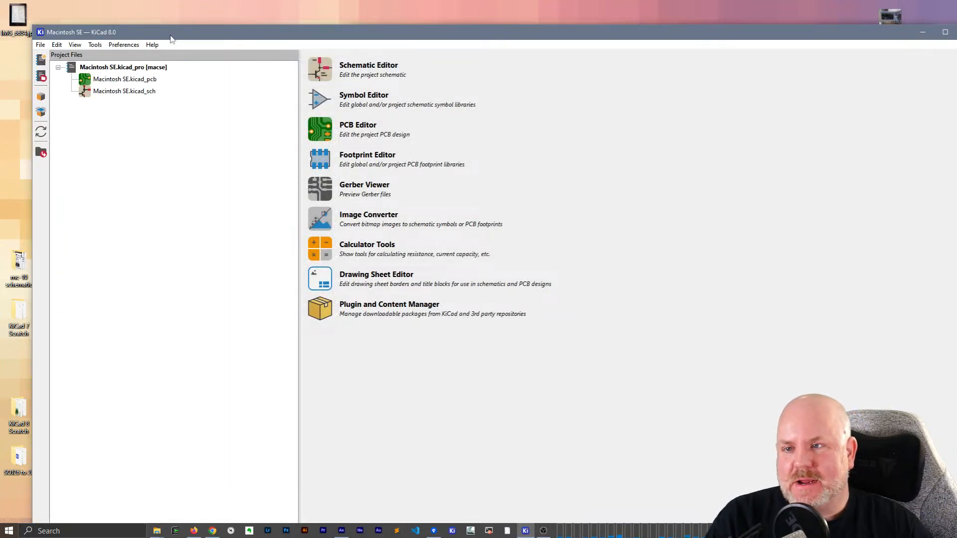
- Open the Macintosh SE schematic in a maximized Schematic Editor and narrow the Properties panel
double_click(171, 33)
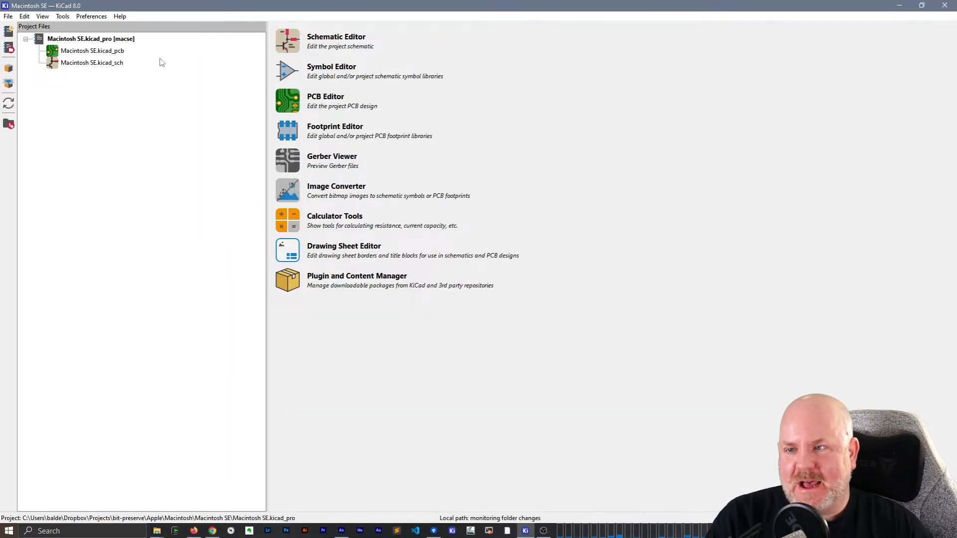
click(100, 68)
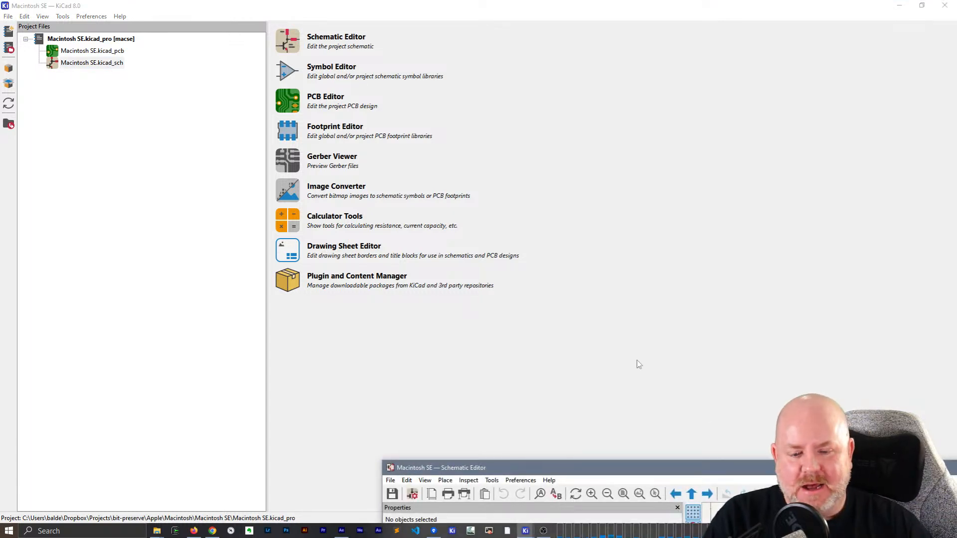
drag(692, 474, 384, 99)
double_click(384, 99)
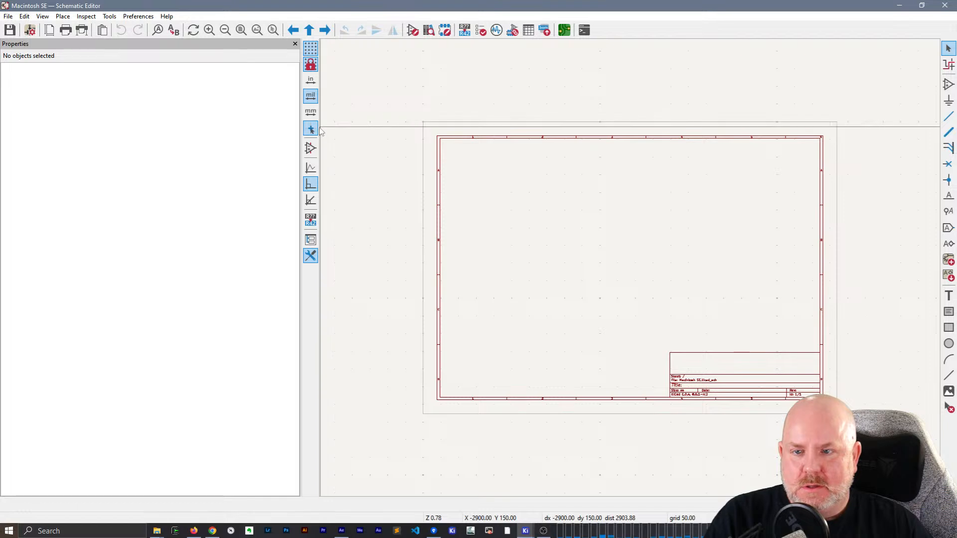
drag(107, 126, 120, 127)
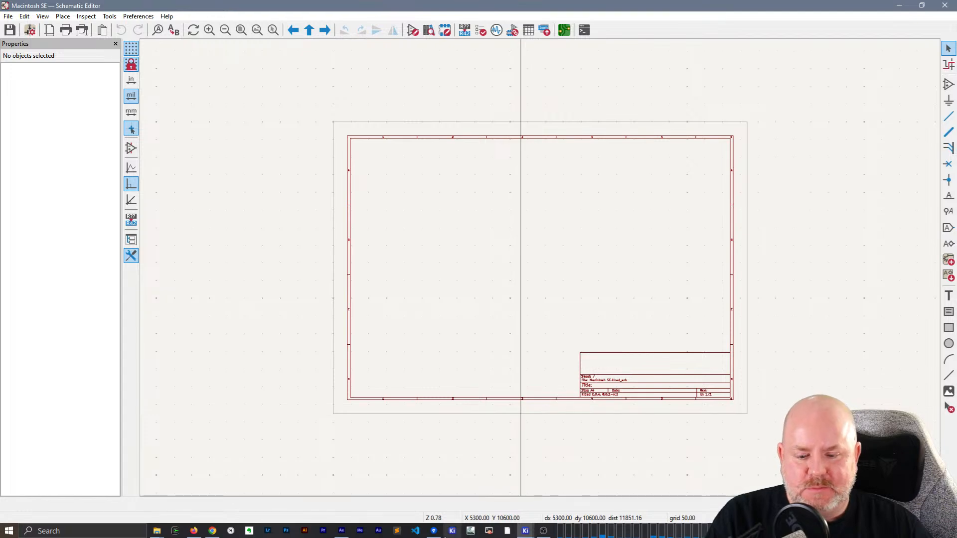
- Switch to Sourcetree and stage the Macintosh SE .kicad_pcb, .kicad_pro and .kicad_sch files in the bit-preserve repository
click(434, 531)
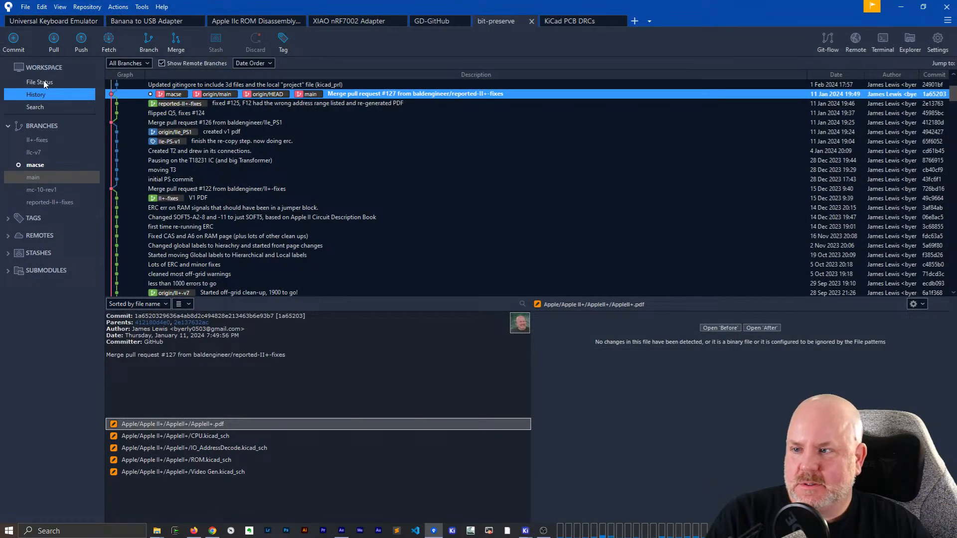
click(45, 83)
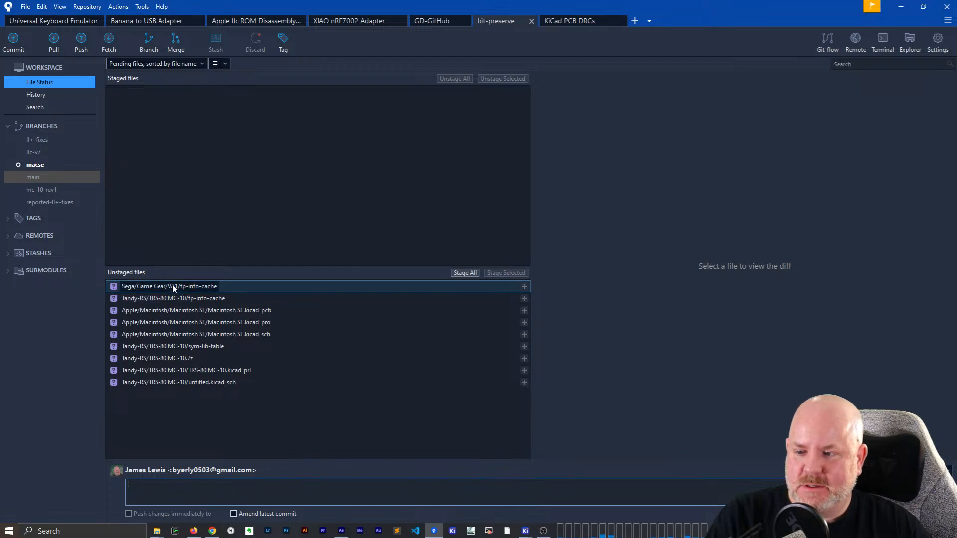
drag(163, 311, 197, 334)
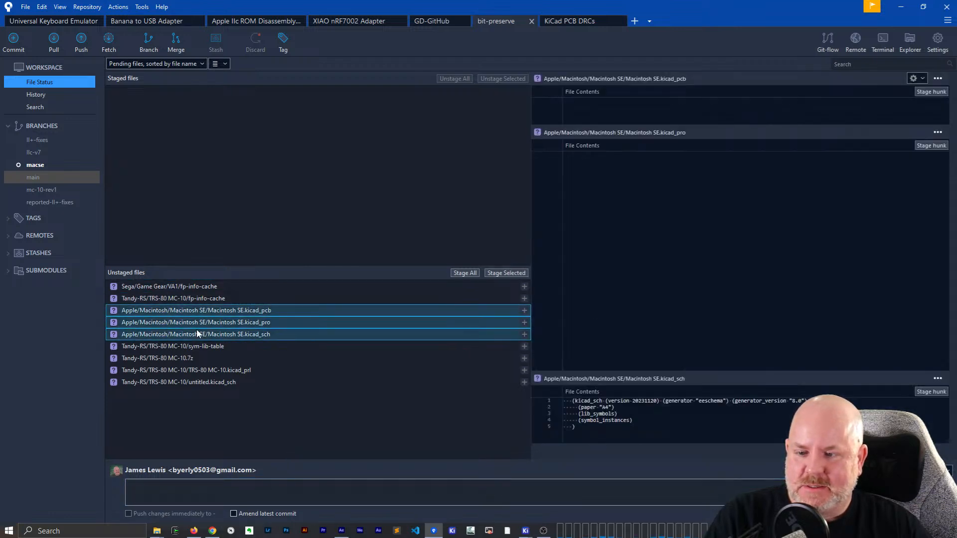
click(500, 274)
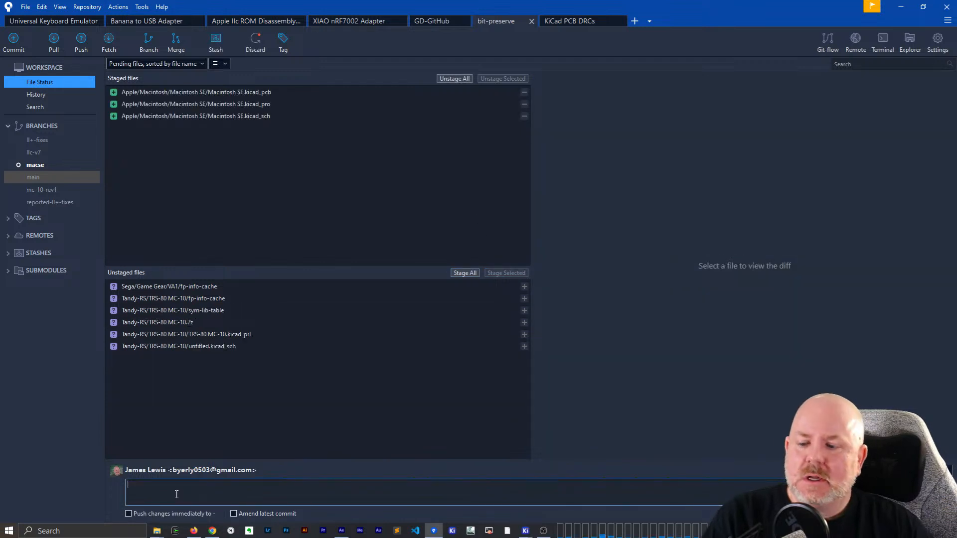
- Commit the staged files with the message "inital mac se commit" and immediate push enabled, then minimize the Git window
click(184, 513)
click(199, 489)
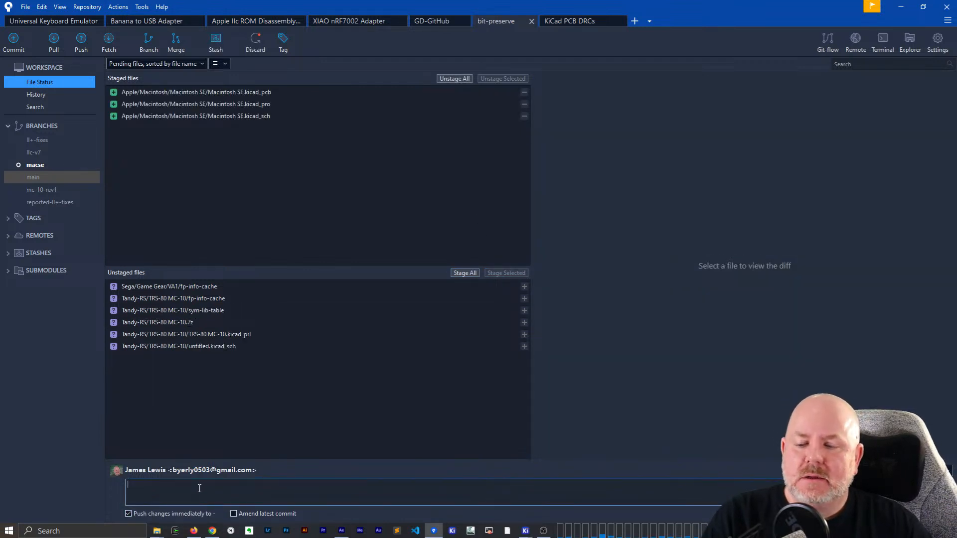
text(initi)
key(BackSpace)
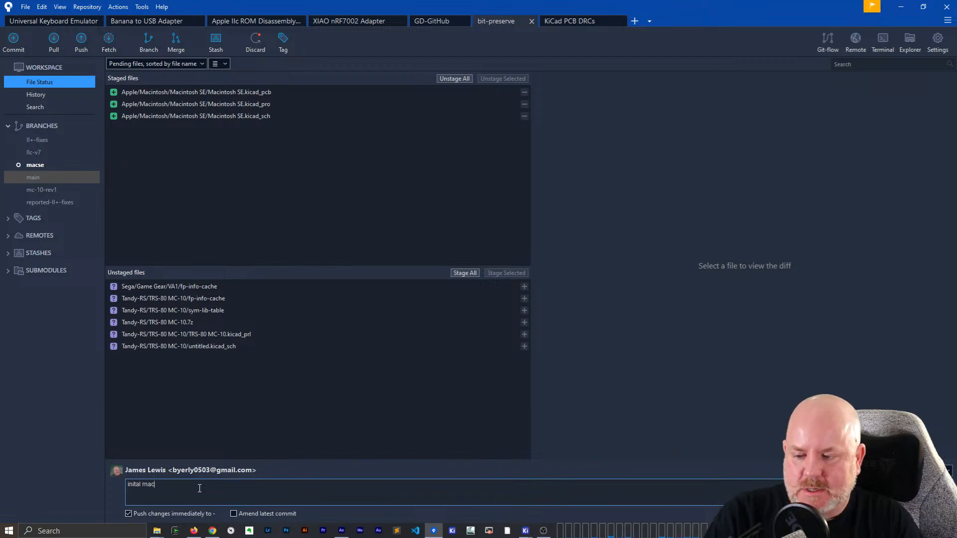
text(al mac se commit)
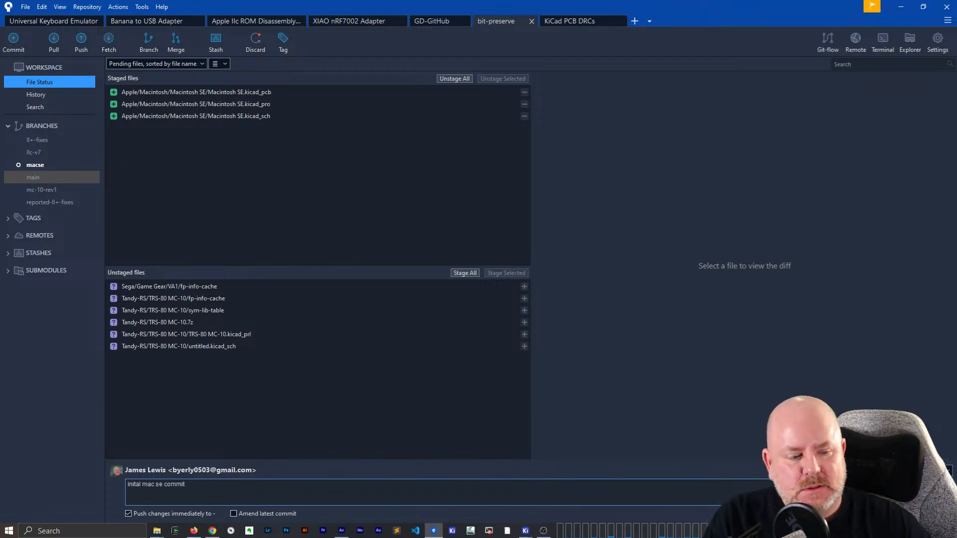
key(ctrl+Return)
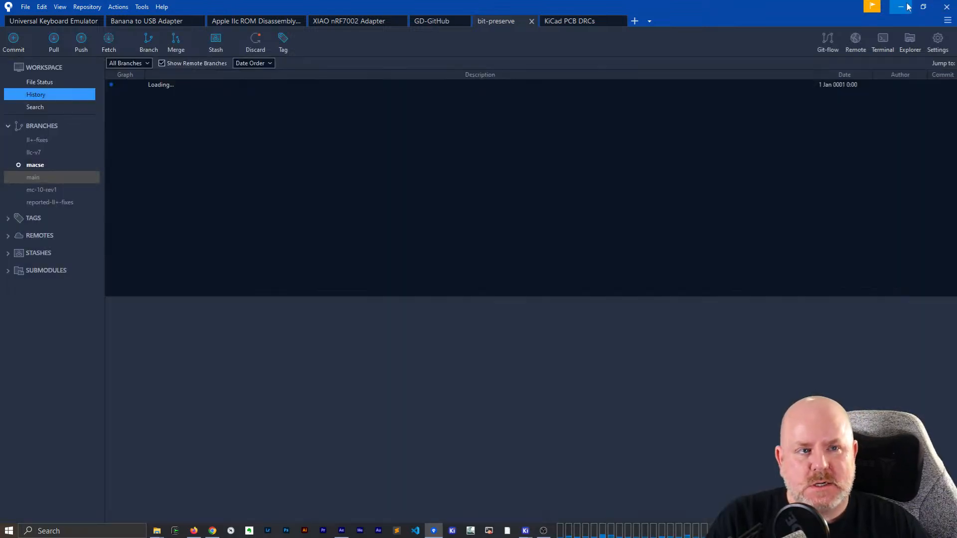
click(902, 7)
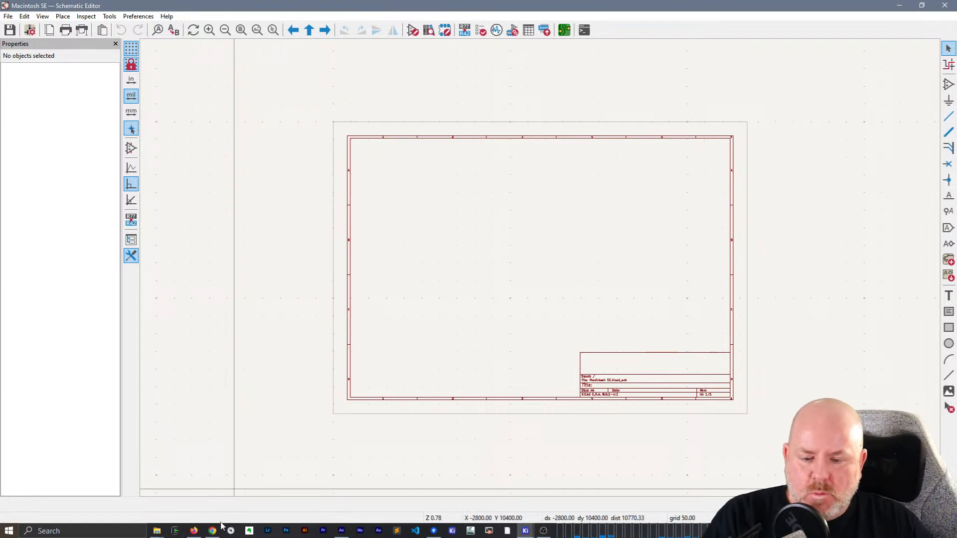
- Switch to File Explorer and open the scanned schematic SE_P1.GIF from the subfolder of Macintosh Schematics
click(157, 532)
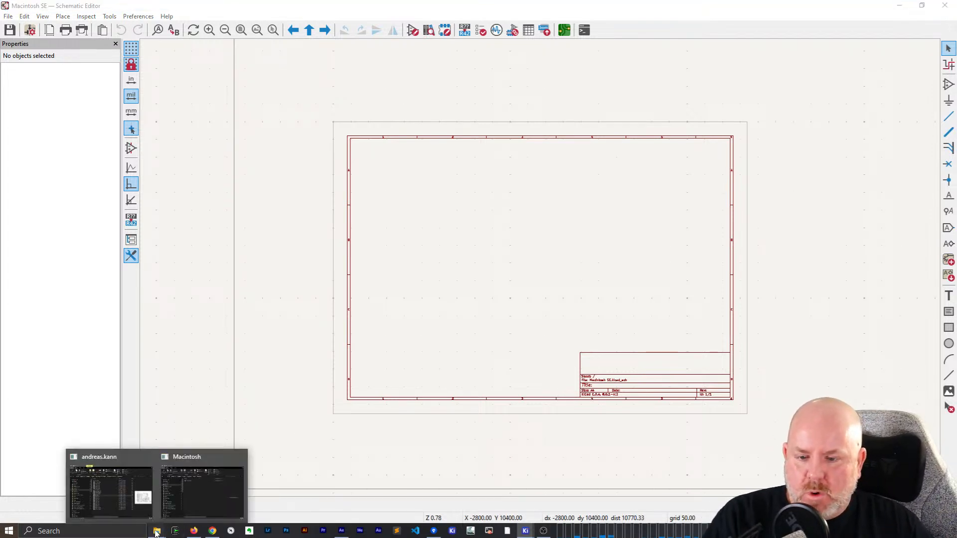
click(143, 496)
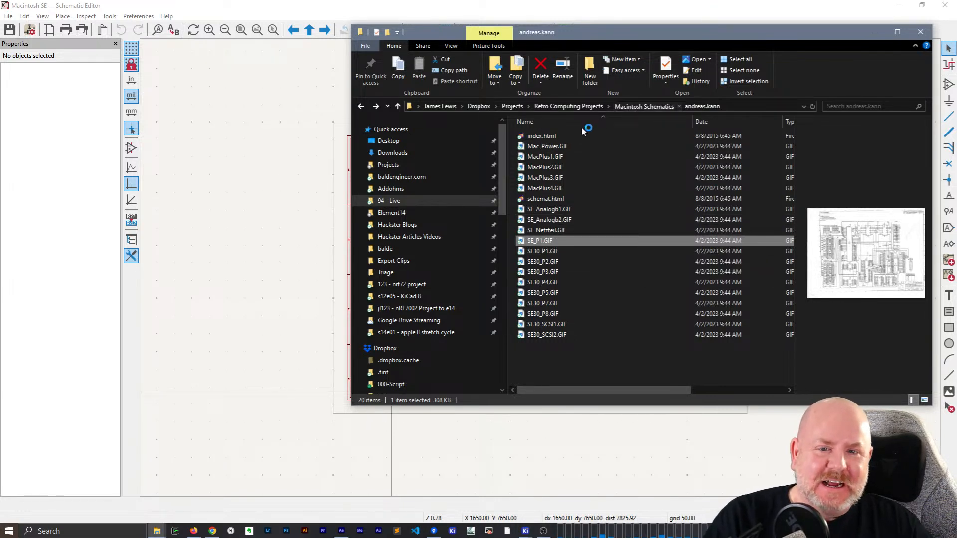
click(538, 148)
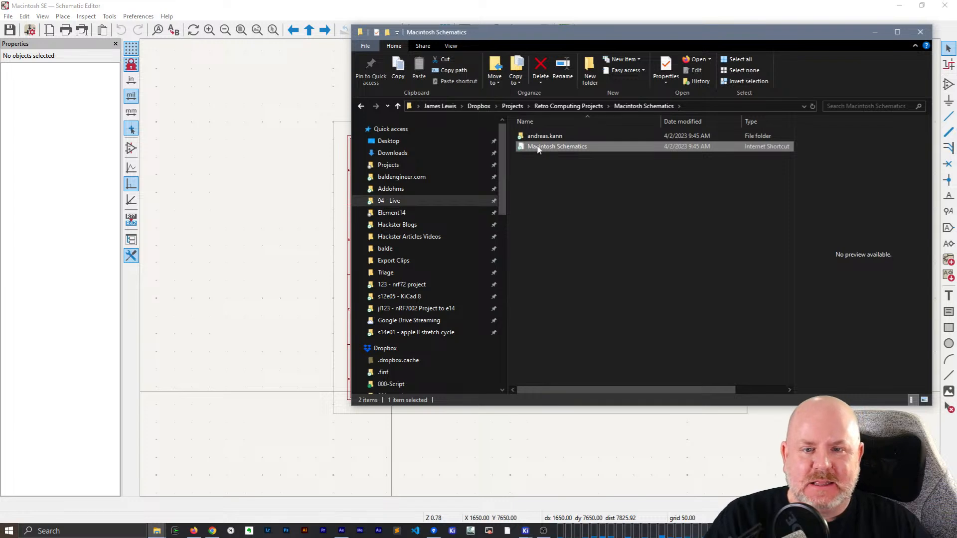
double_click(545, 136)
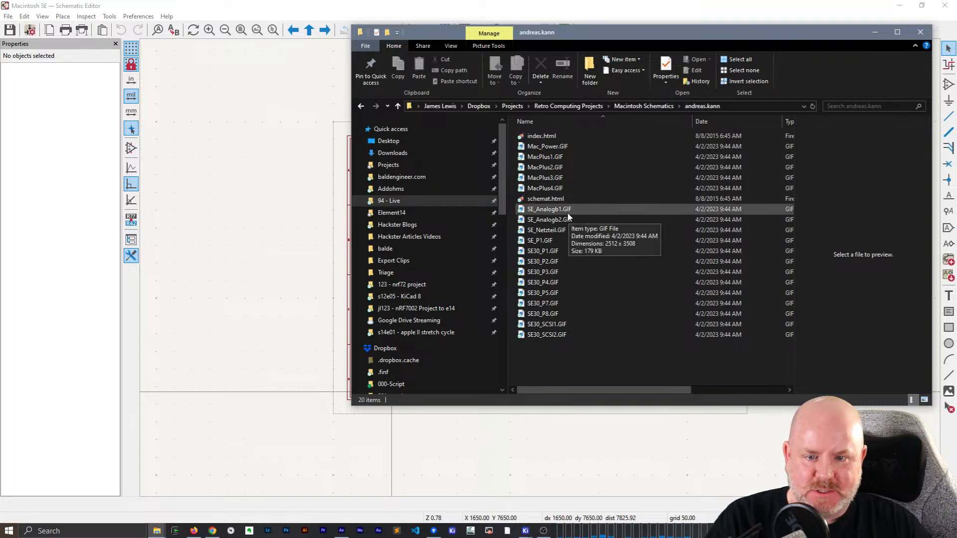
click(545, 249)
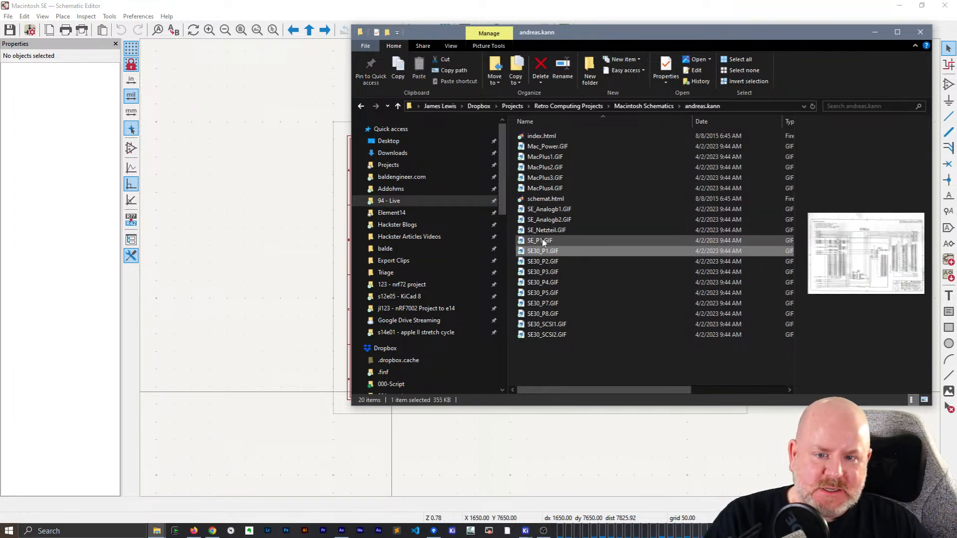
click(535, 244)
double_click(586, 238)
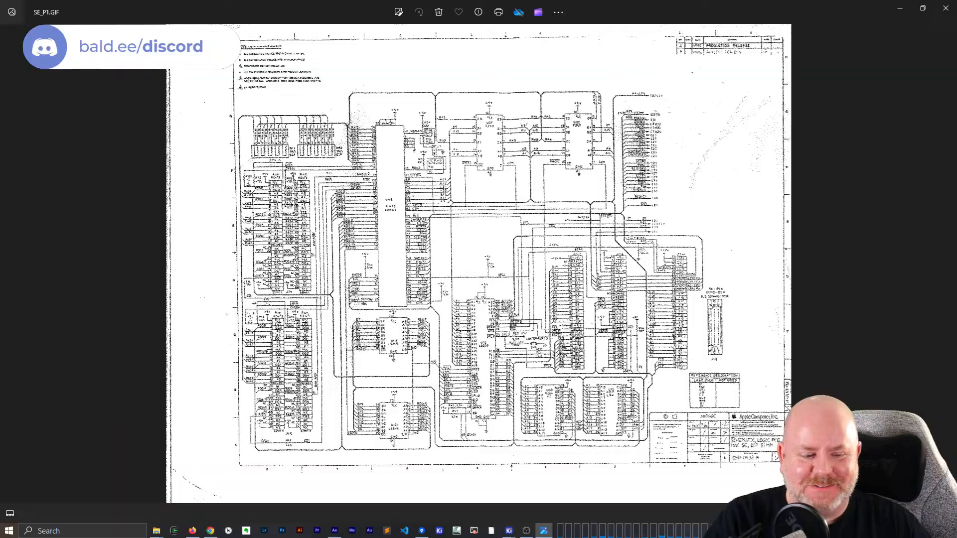
- Examine the SE_P1.GIF schematic up close, including the gate array, RAM, 68000 CPU, ROM and bus connector areas
scroll(452, 360, up, 6)
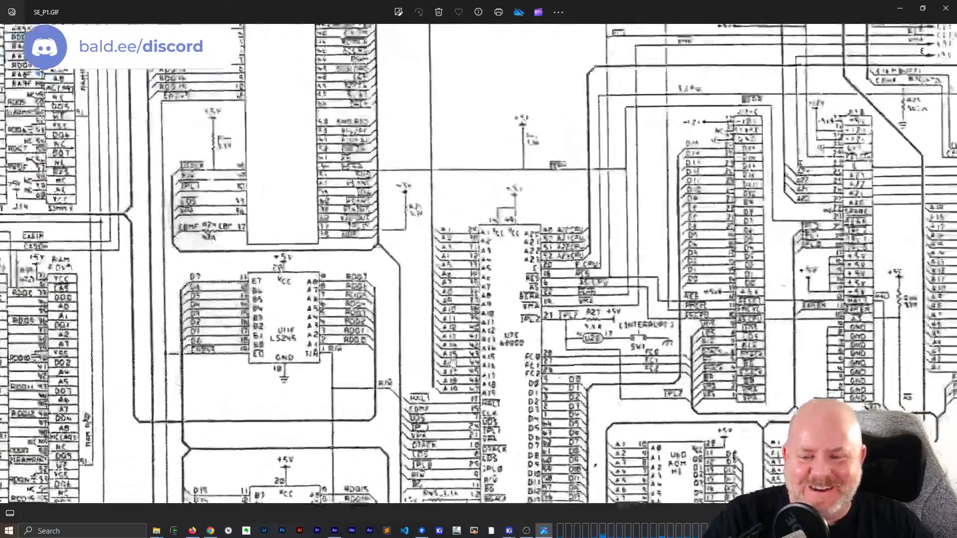
scroll(451, 361, up, 1)
scroll(448, 364, down, 1)
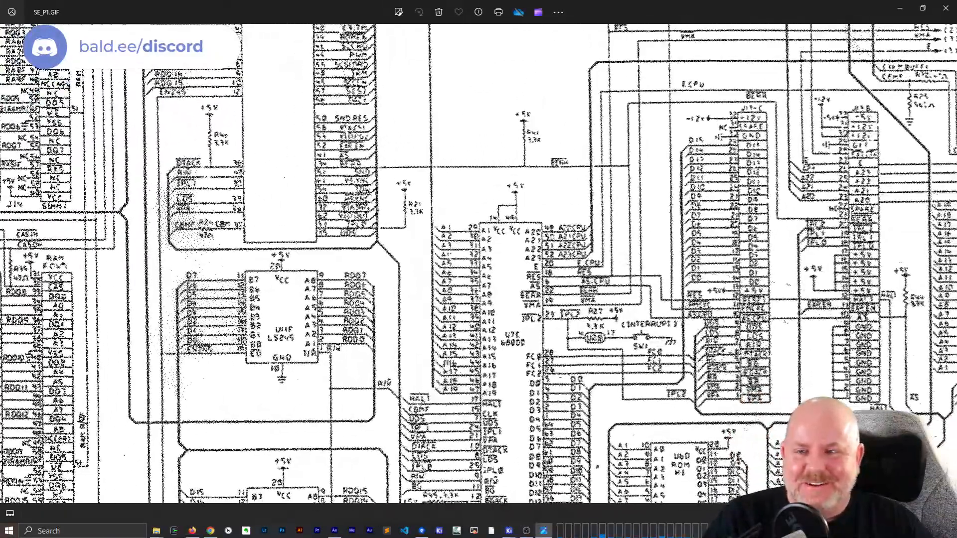
drag(342, 190, 589, 367)
scroll(589, 367, down, 1)
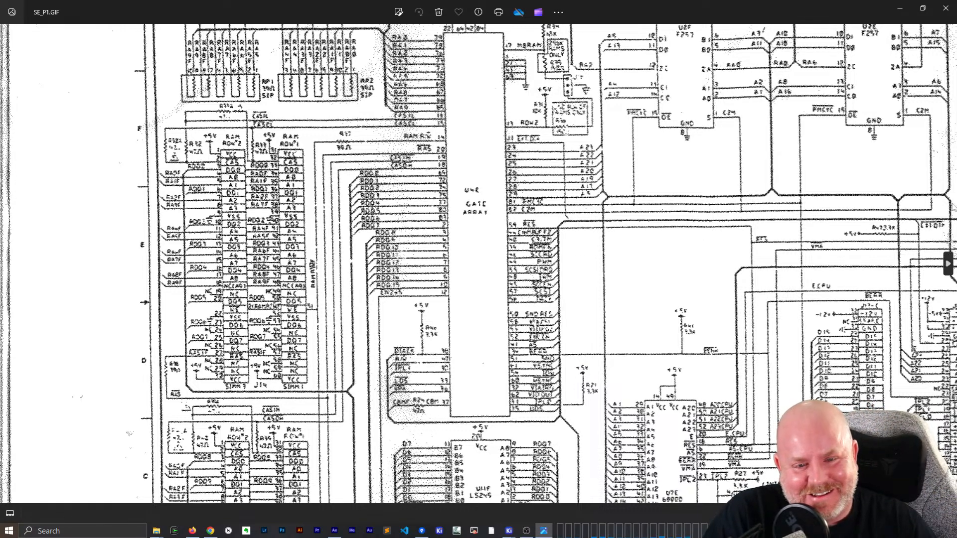
drag(673, 164, 271, 130)
drag(526, 418, 533, 168)
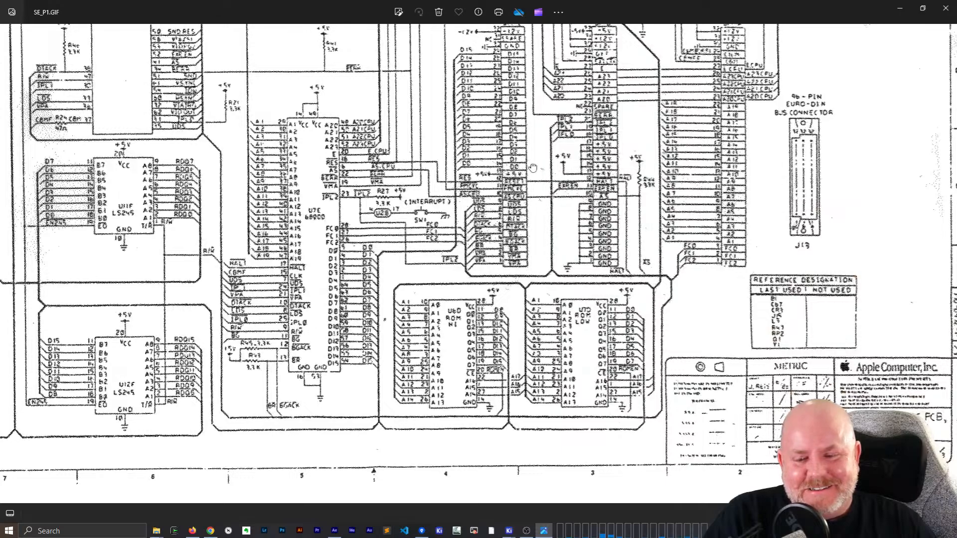
drag(517, 264, 668, 227)
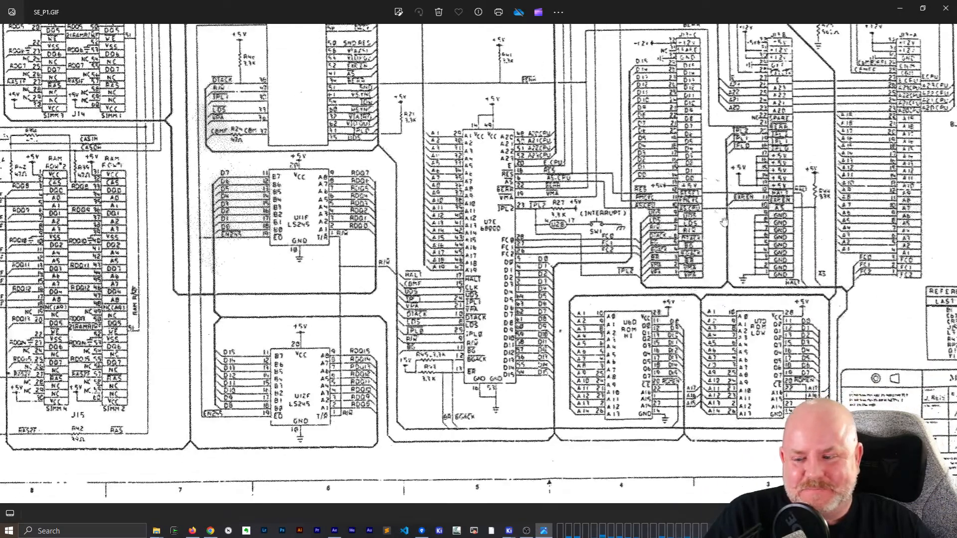
drag(541, 342, 601, 304)
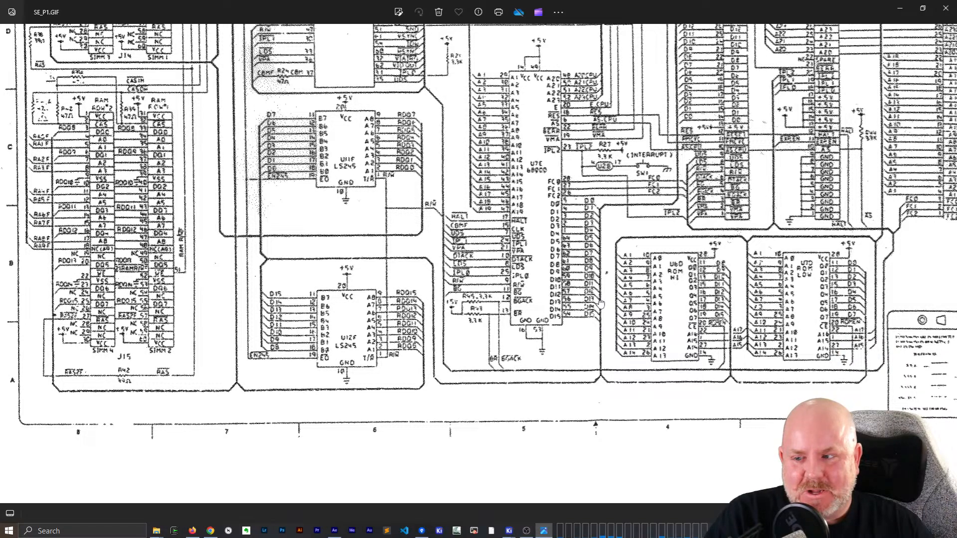
drag(601, 304, 596, 333)
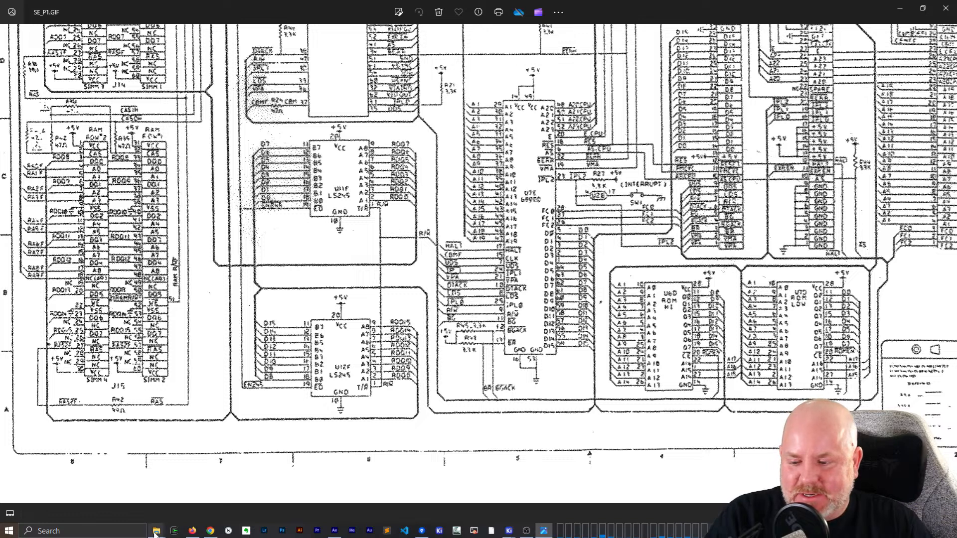
- Switch to the File Explorer window showing the Macintosh folder and open its Macintosh SE project folder
mouse_move(157, 531)
click(205, 479)
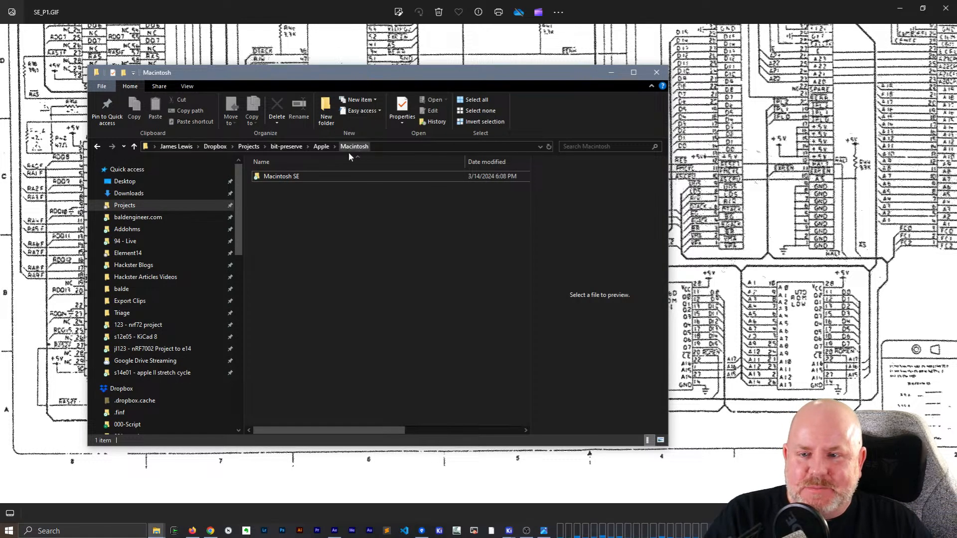
click(298, 177)
double_click(299, 178)
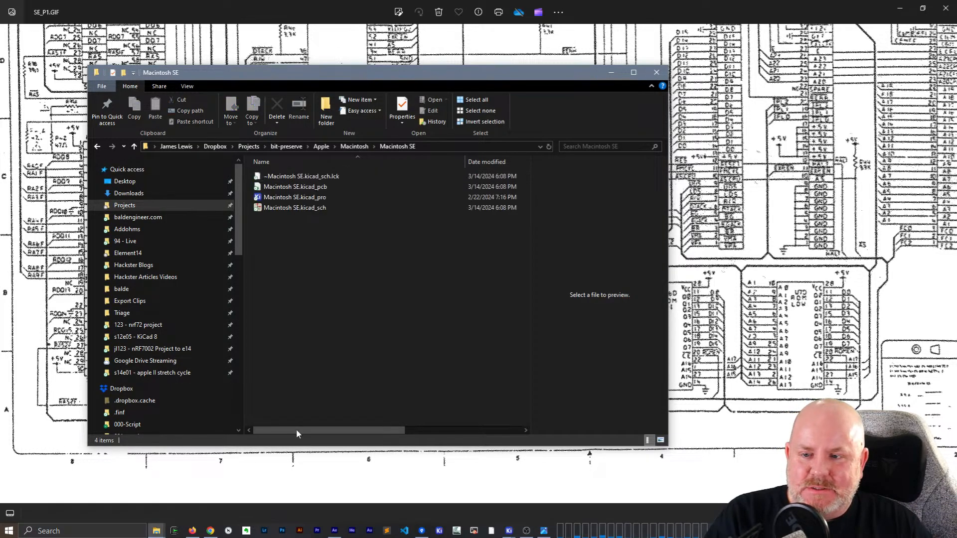
- Look through the SE_Netzteil, SE_Analogb2 and SE_Analogb1 scans in the Macintosh Schematics subfolder, viewing SE_Analogb1.GIF in a maximized window
mouse_move(157, 530)
click(113, 491)
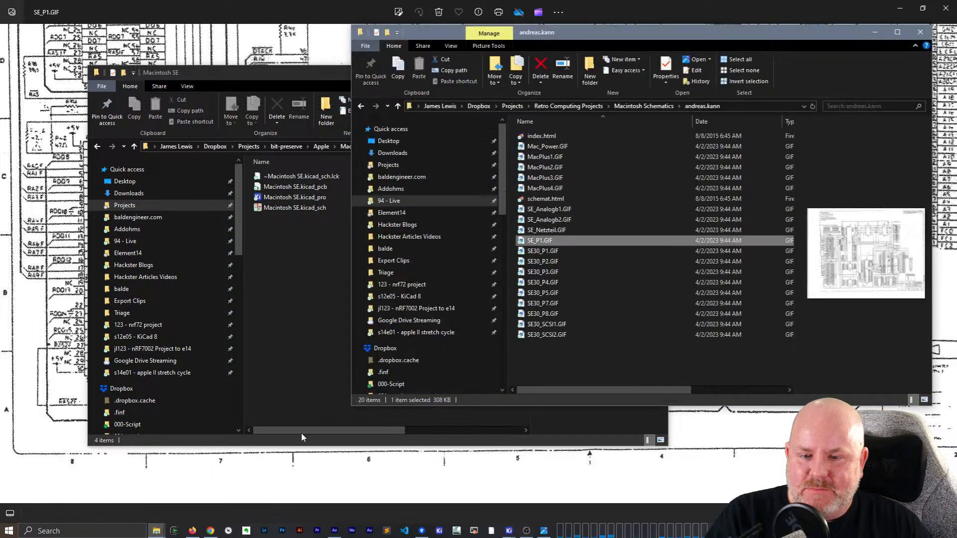
click(550, 232)
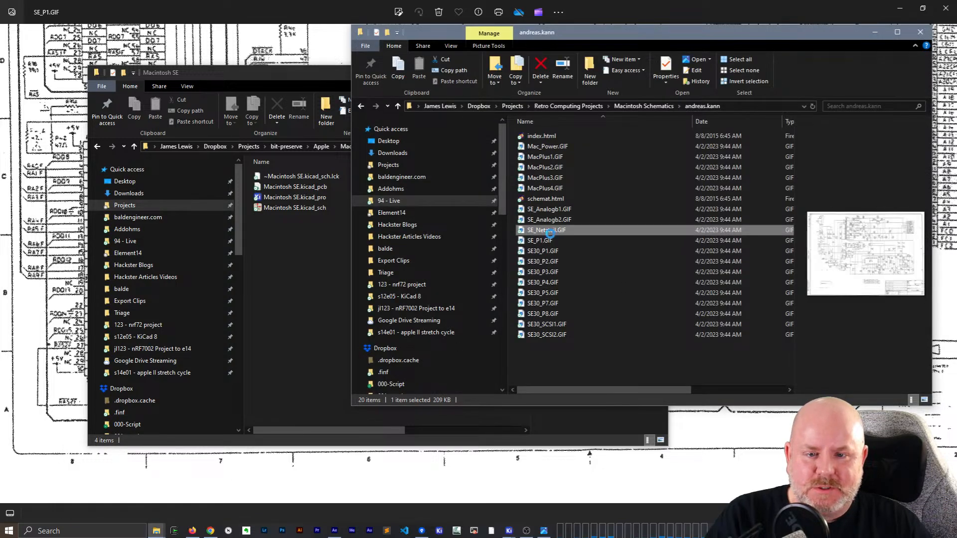
click(559, 221)
click(562, 212)
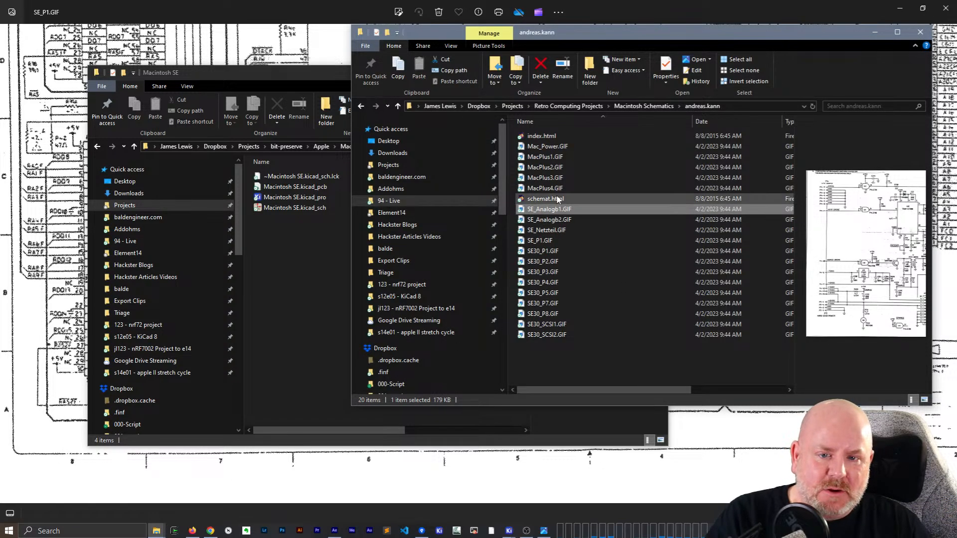
double_click(557, 213)
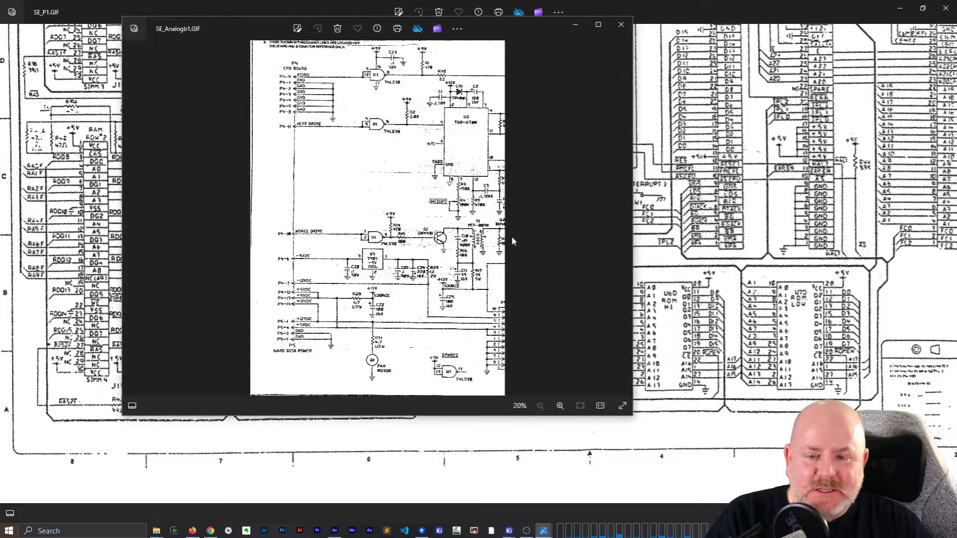
click(599, 26)
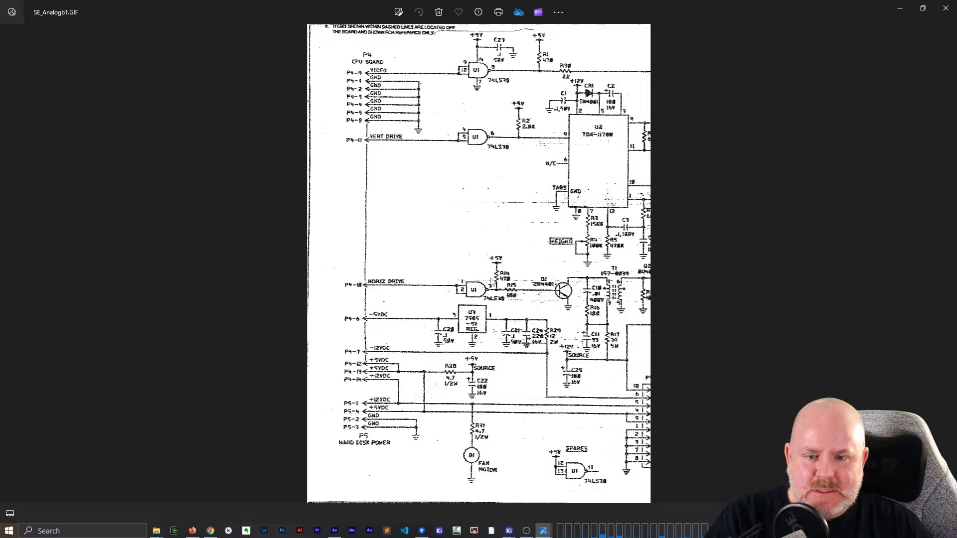
- Return to SE_P1.GIF in a reduced window and close the folder window containing the scanned schematics
key(Right)
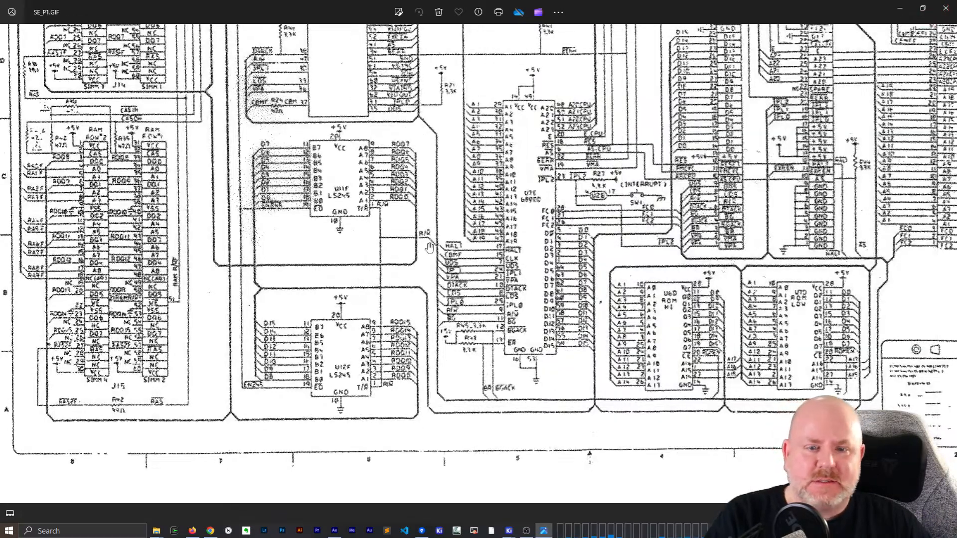
scroll(595, 244, up, 3)
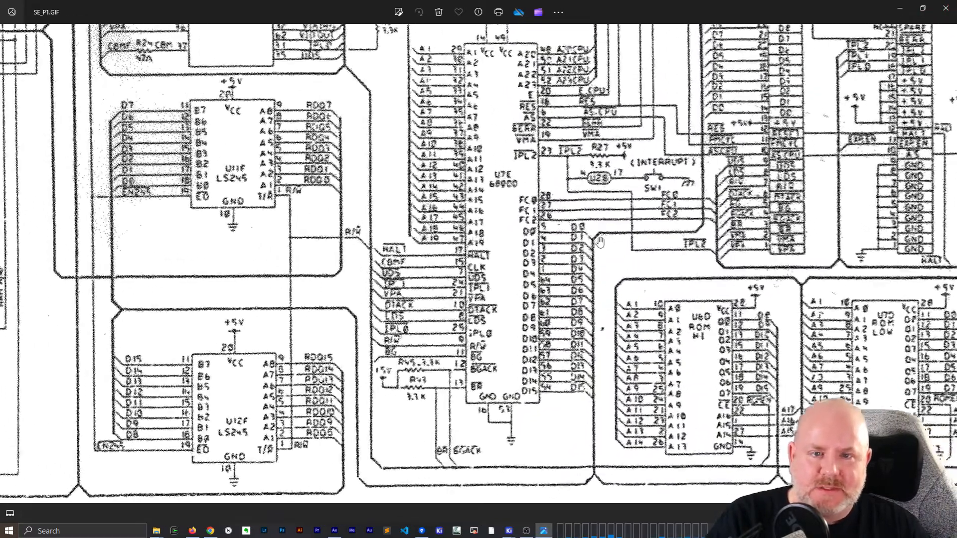
scroll(600, 243, down, 3)
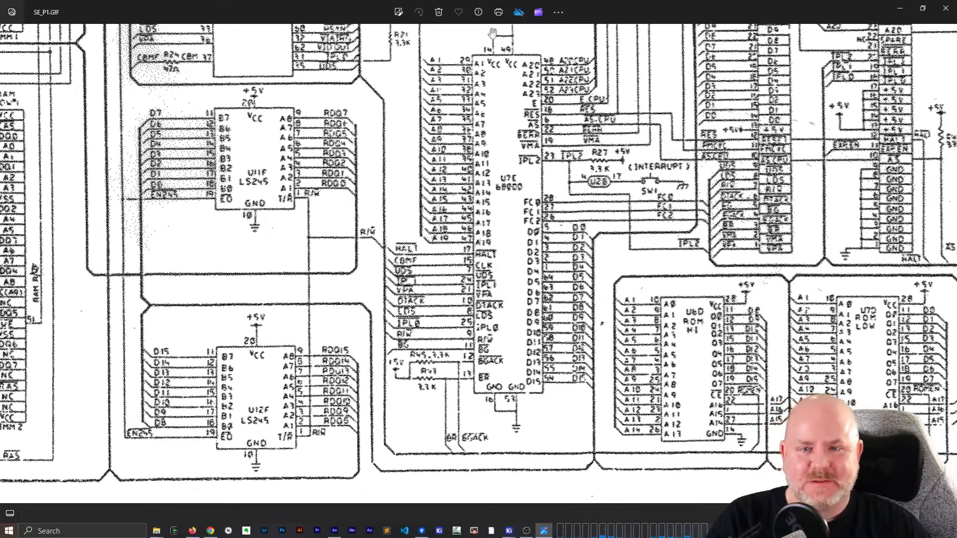
double_click(682, 5)
click(409, 118)
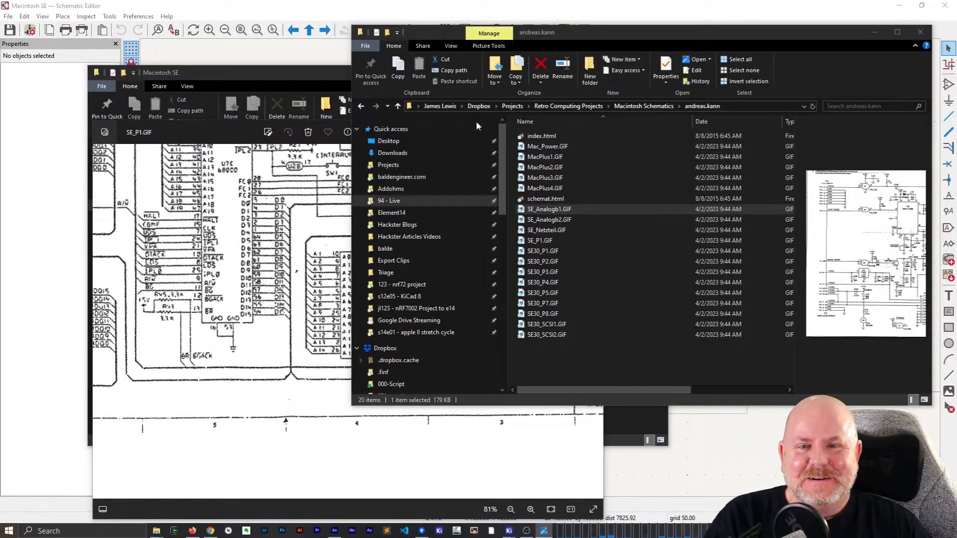
click(920, 31)
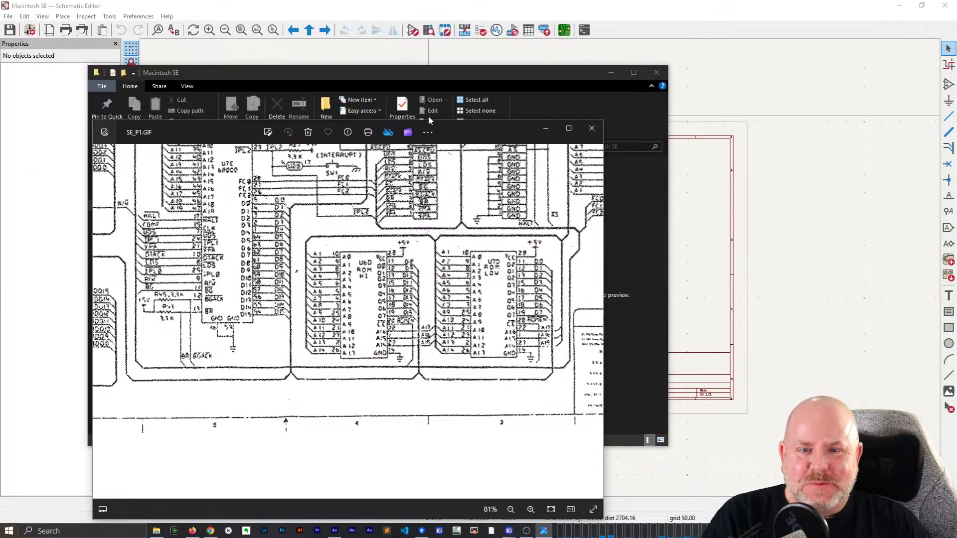
- Fit the SE_P1.GIF window to one half of the screen at full height, showing the U7E 68000 CPU up close
drag(470, 132, 768, 20)
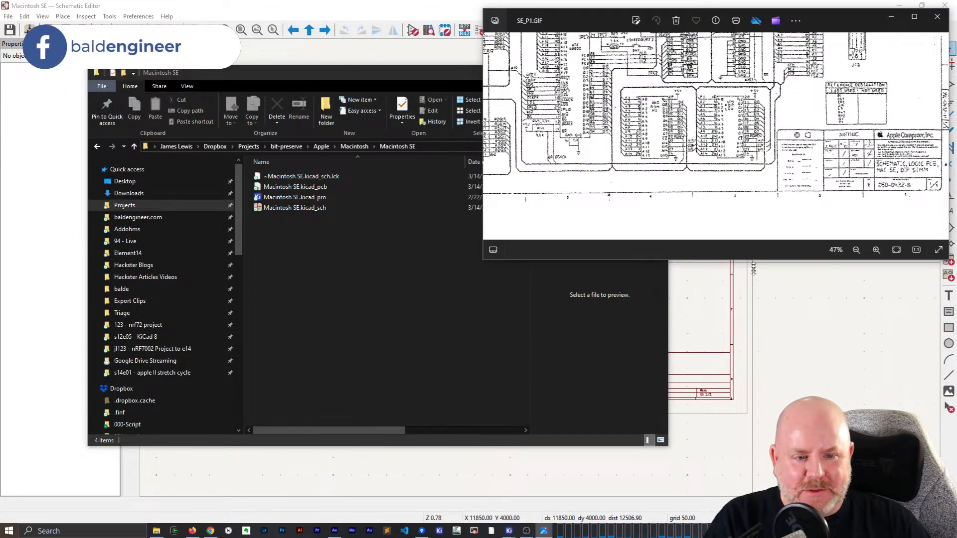
drag(760, 263, 760, 511)
scroll(777, 354, up, 5)
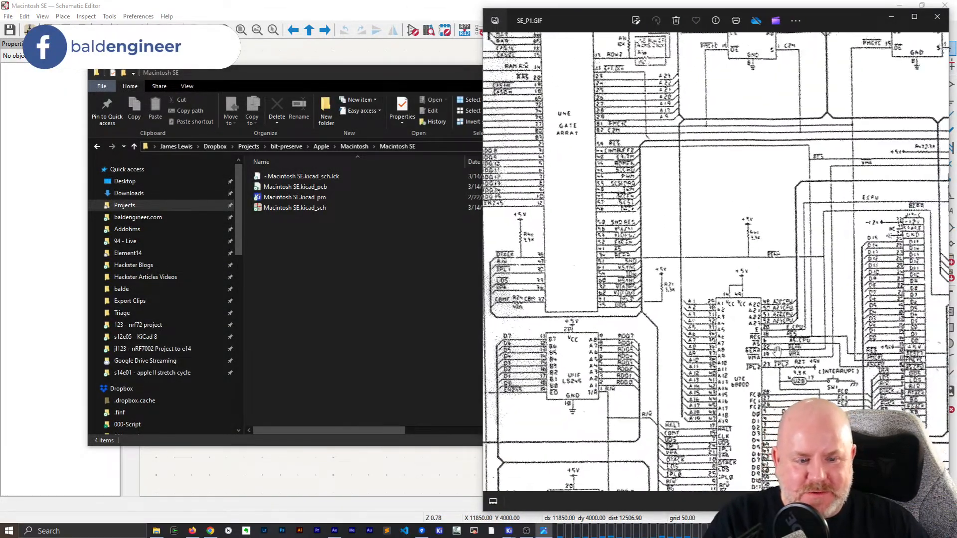
drag(785, 362, 736, 284)
scroll(638, 302, down, 1)
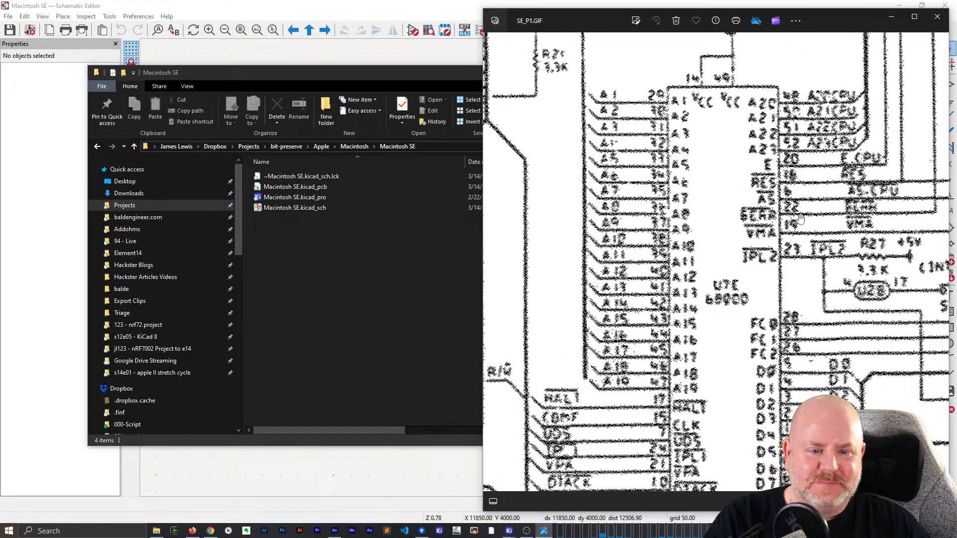
- Close the Macintosh SE folder window and fit the Schematic Editor at full height beside the SE_P1.GIF scan
click(246, 301)
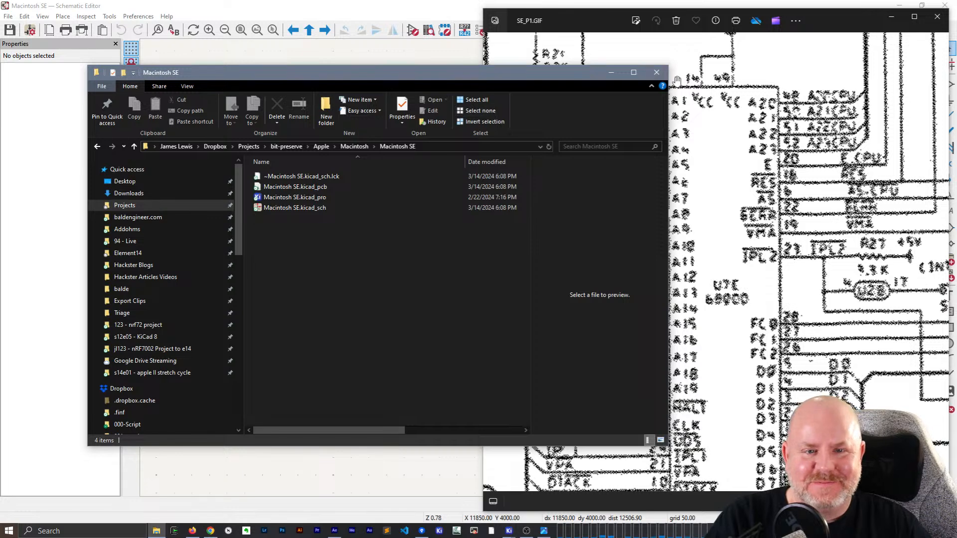
click(657, 75)
click(348, 245)
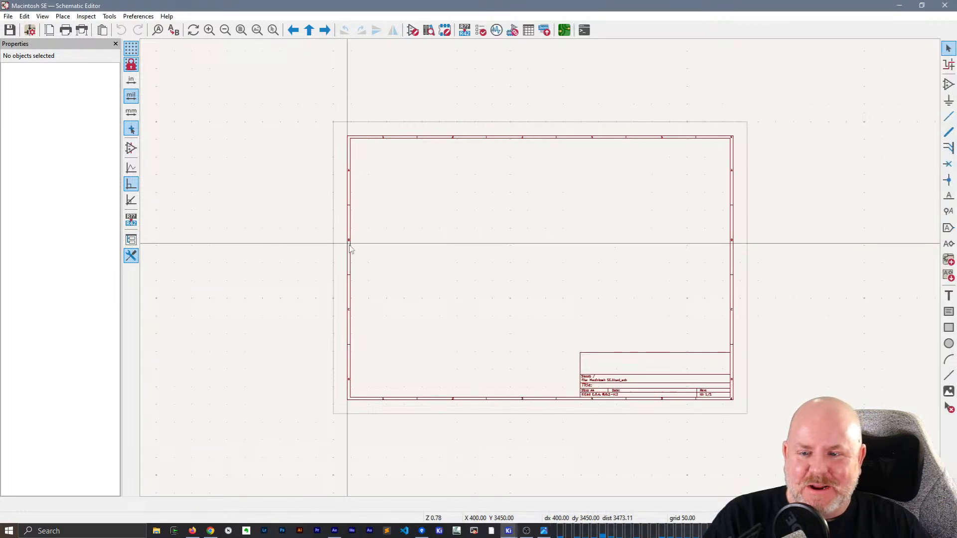
double_click(696, 6)
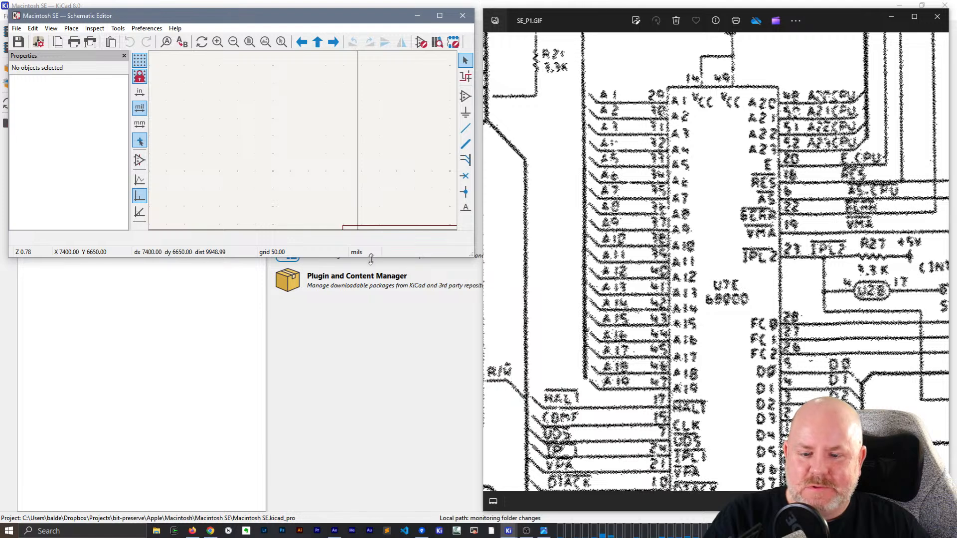
drag(370, 259, 372, 511)
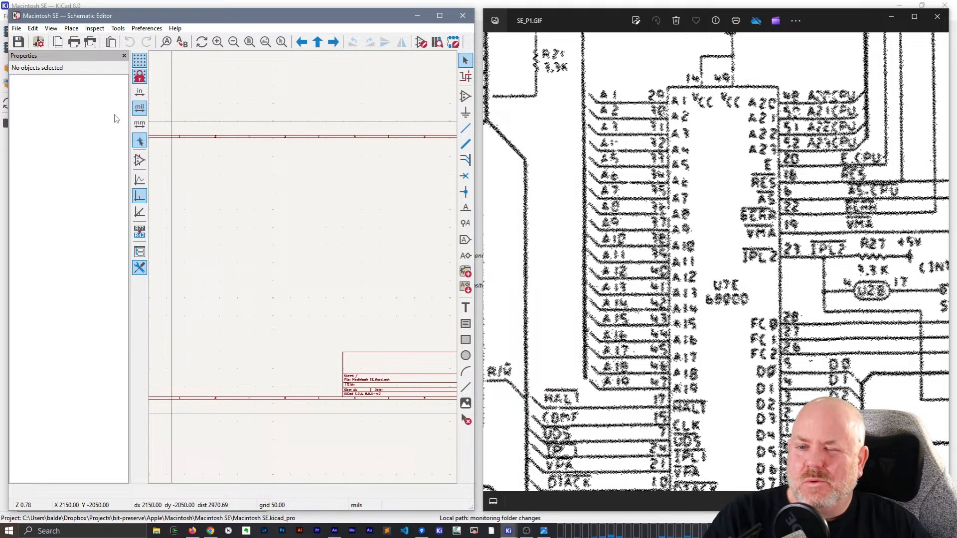
click(509, 531)
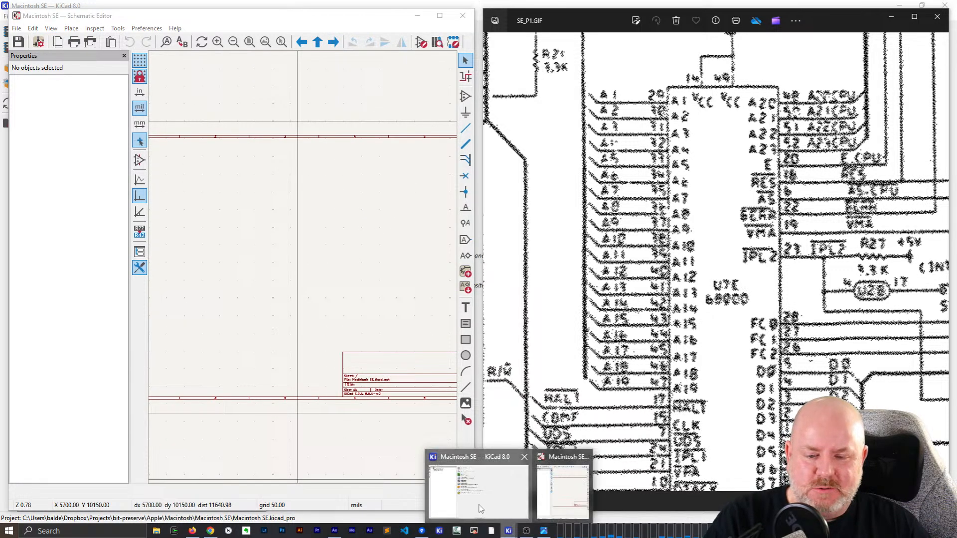
click(480, 508)
click(288, 48)
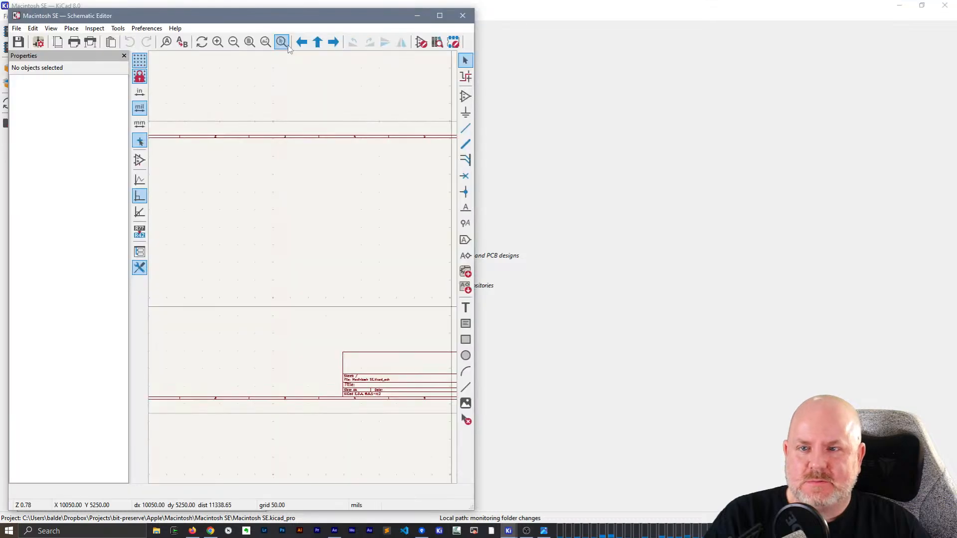
click(17, 29)
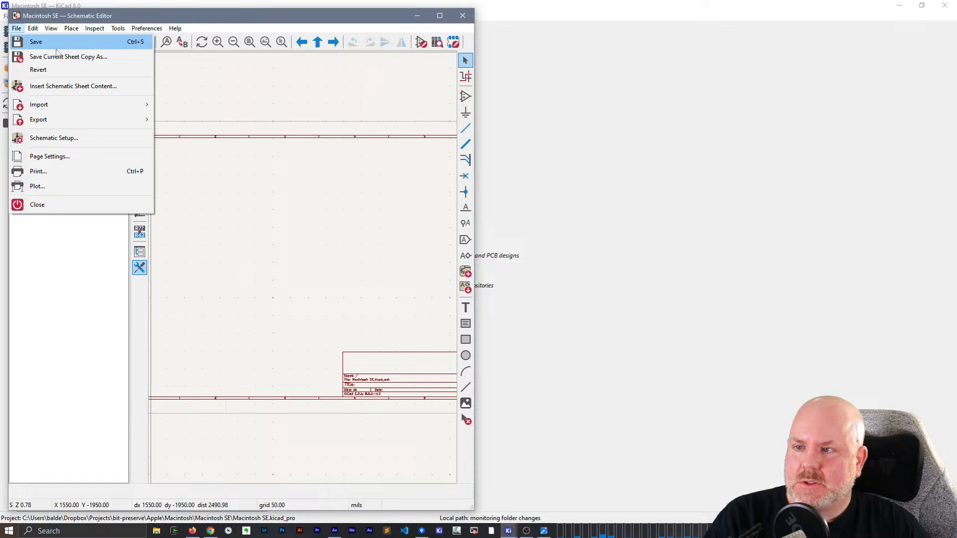
click(305, 80)
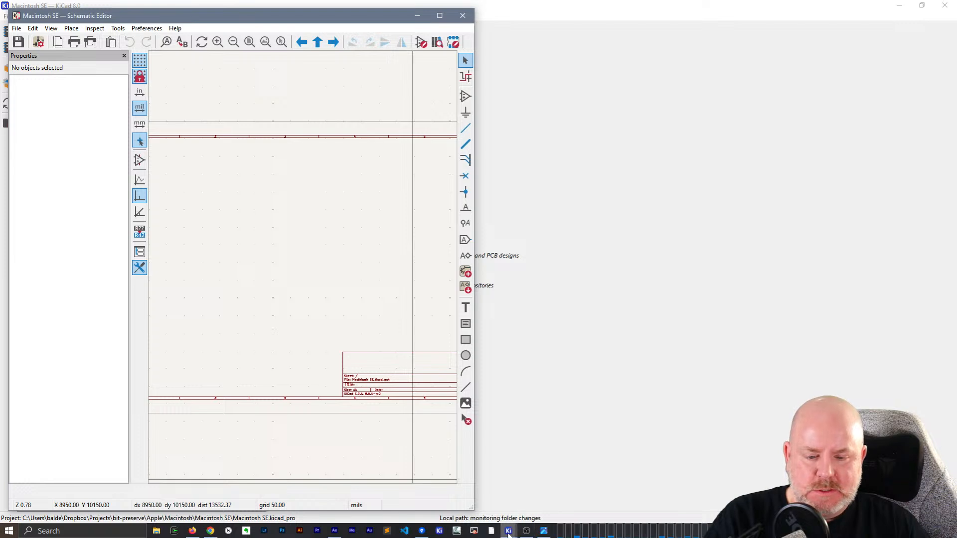
- Switch to the KiCad project manager, open the Symbol Editor and maximize its window
mouse_move(509, 531)
click(496, 506)
click(280, 69)
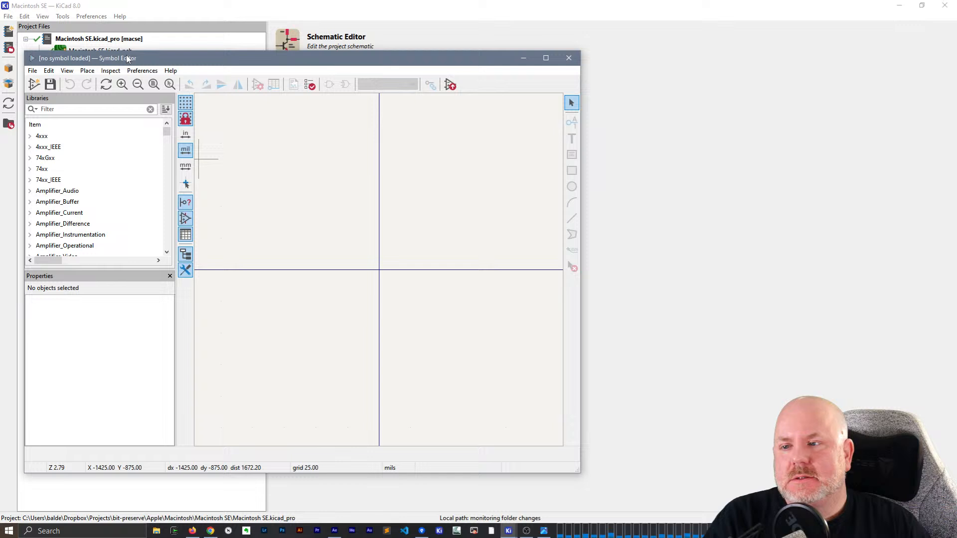
double_click(128, 59)
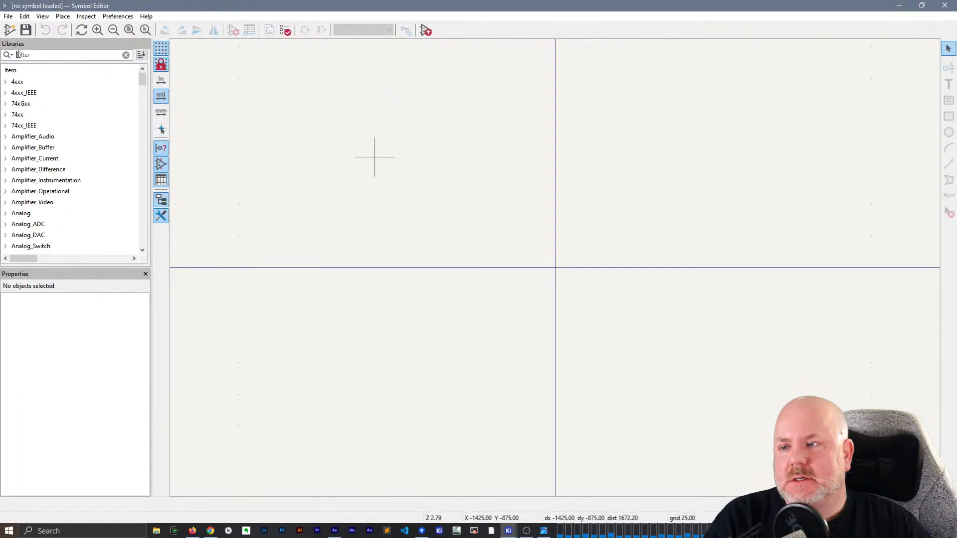
- Create a new symbol library in the Project library table and save it as "Macintosh SE" in the project folder
click(8, 16)
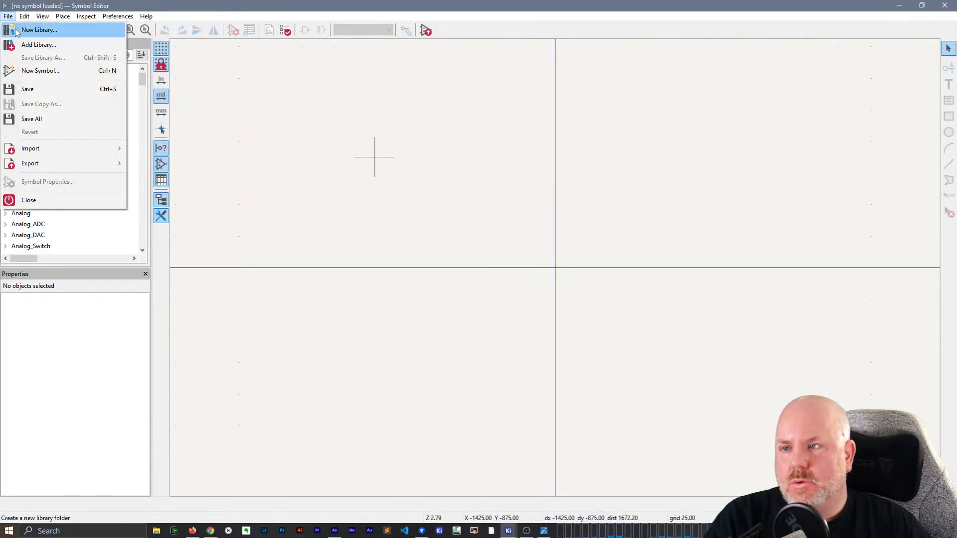
click(39, 30)
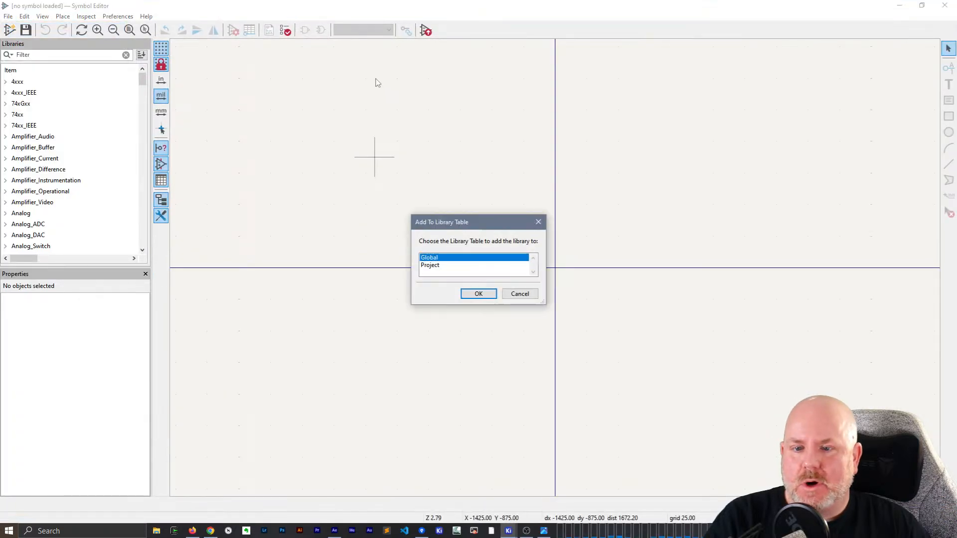
click(479, 294)
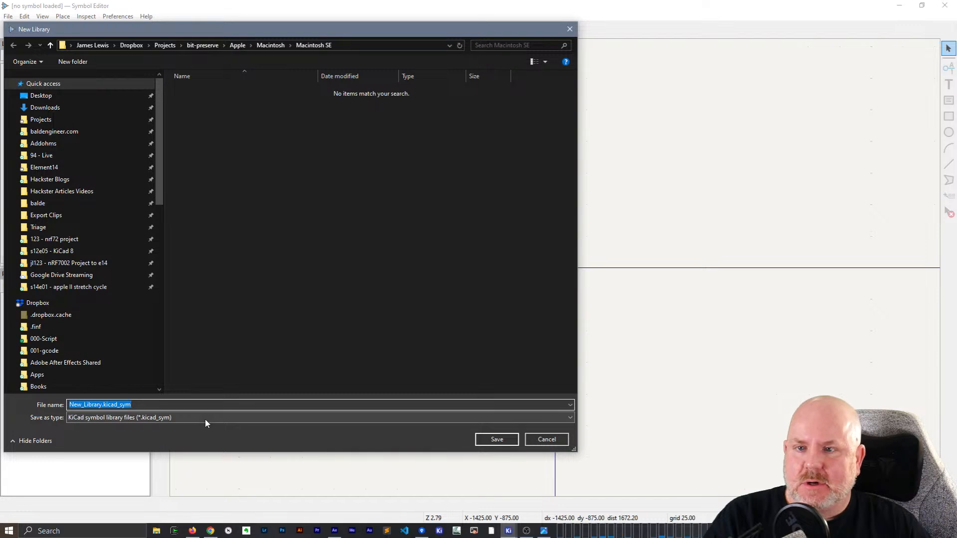
text(Mac)
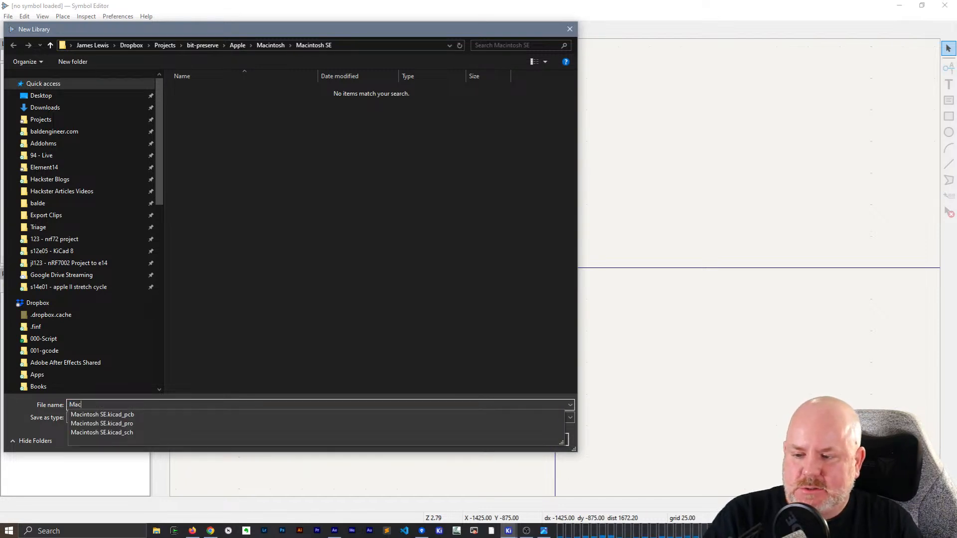
text(intosh SE)
click(232, 404)
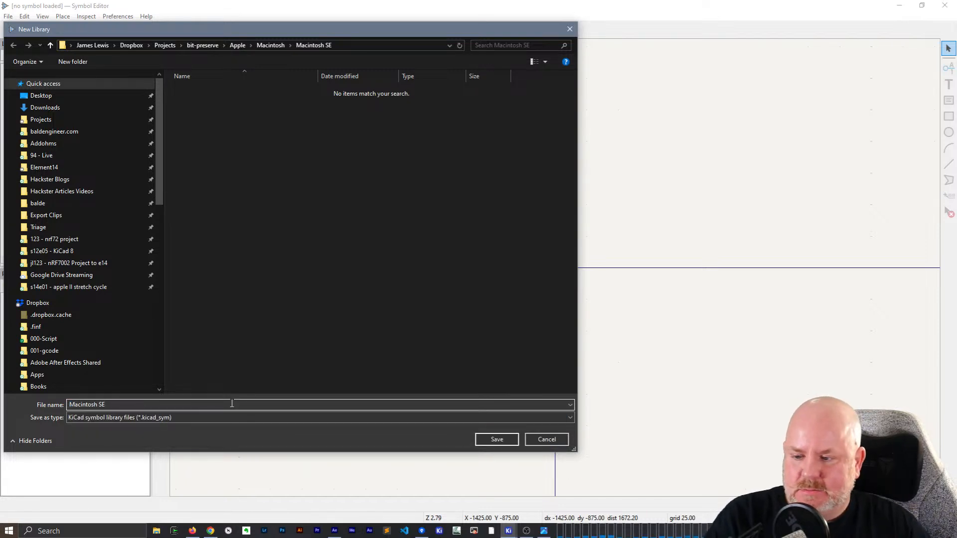
click(518, 444)
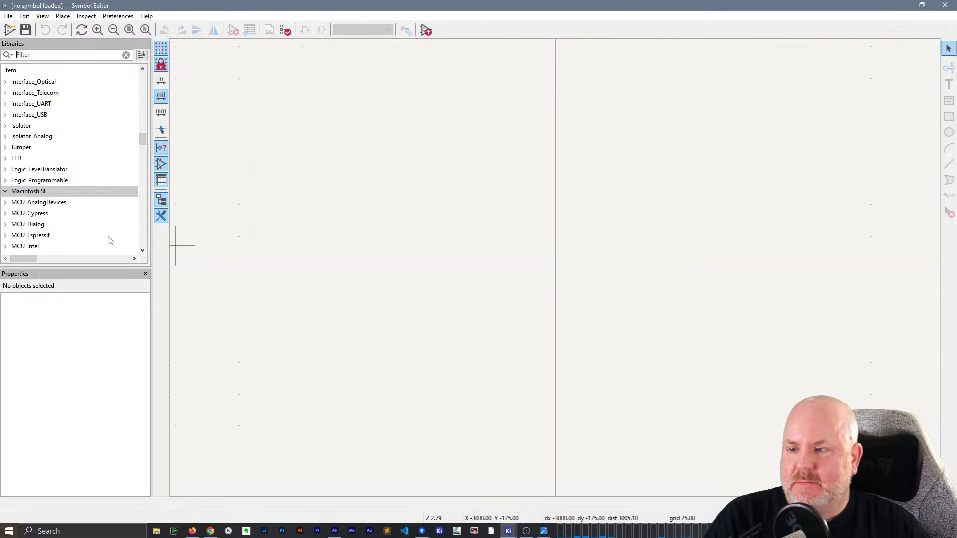
- Create a new symbol named 6800 in the Macintosh SE library with the default reference designator U and one unit
click(9, 30)
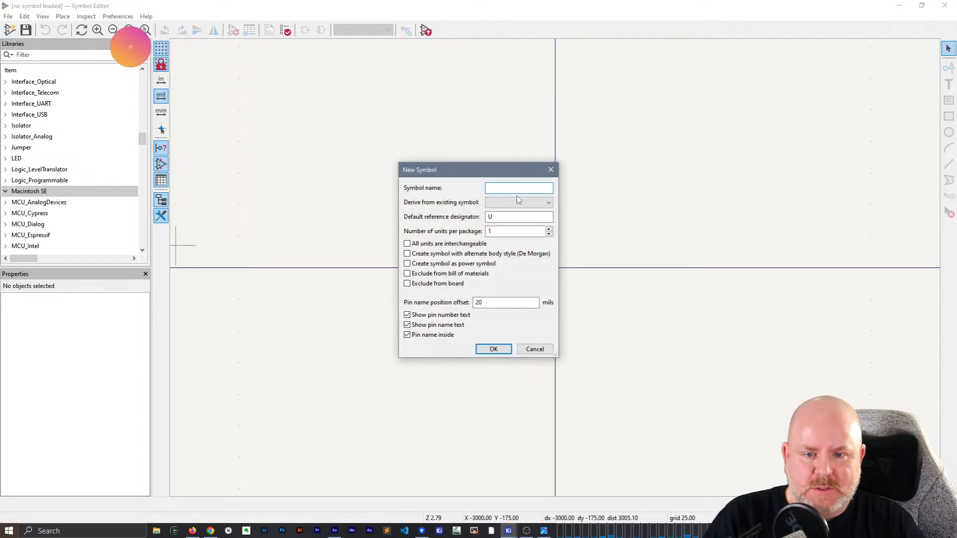
text(6800)
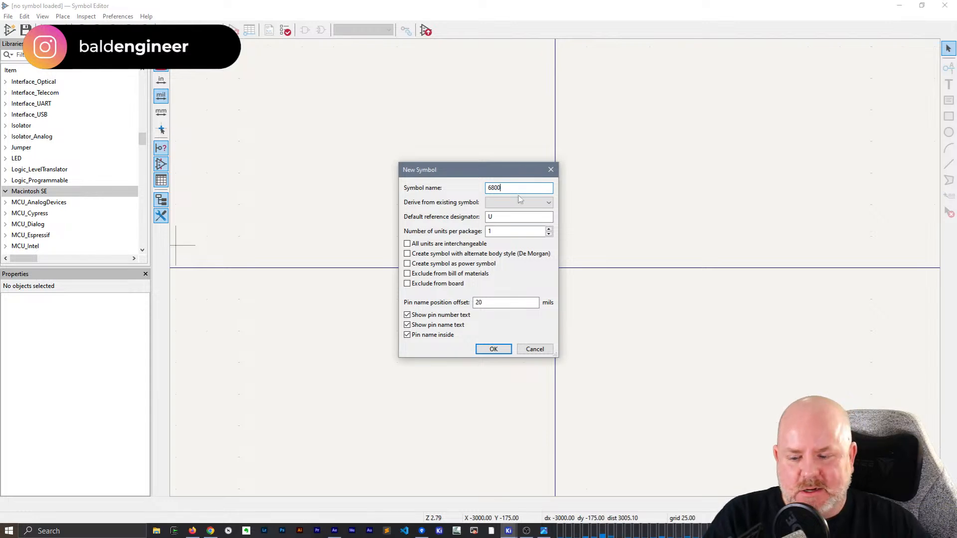
click(492, 348)
- Fit the Symbol Editor at full height beside the SE_P1.GIF scan and select the new symbol's reference designator U
drag(405, 6, 405, 84)
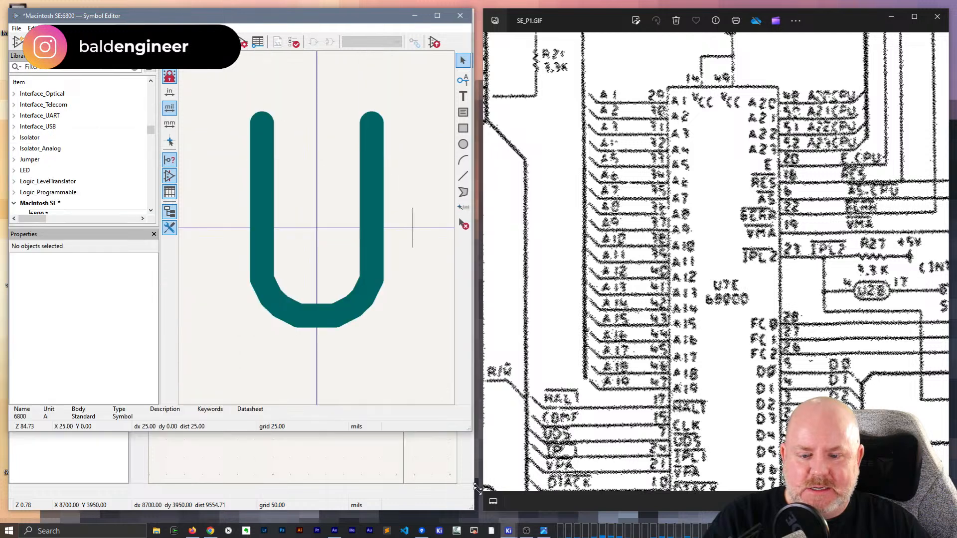
drag(473, 258, 473, 513)
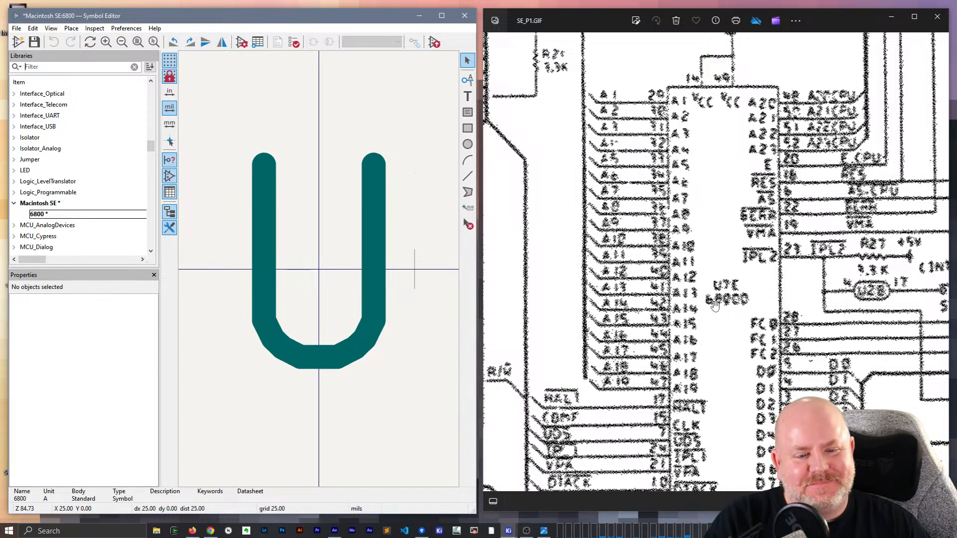
scroll(325, 223, down, 3)
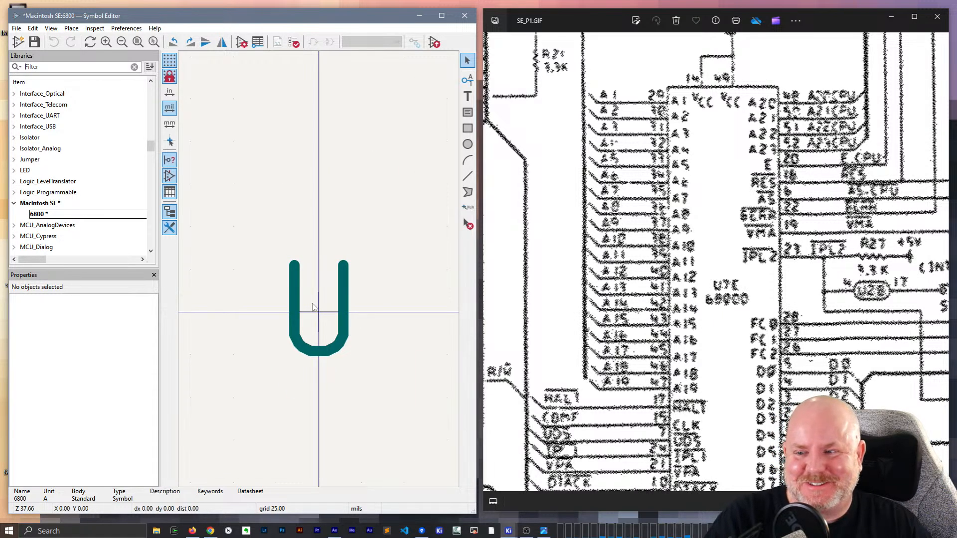
click(297, 294)
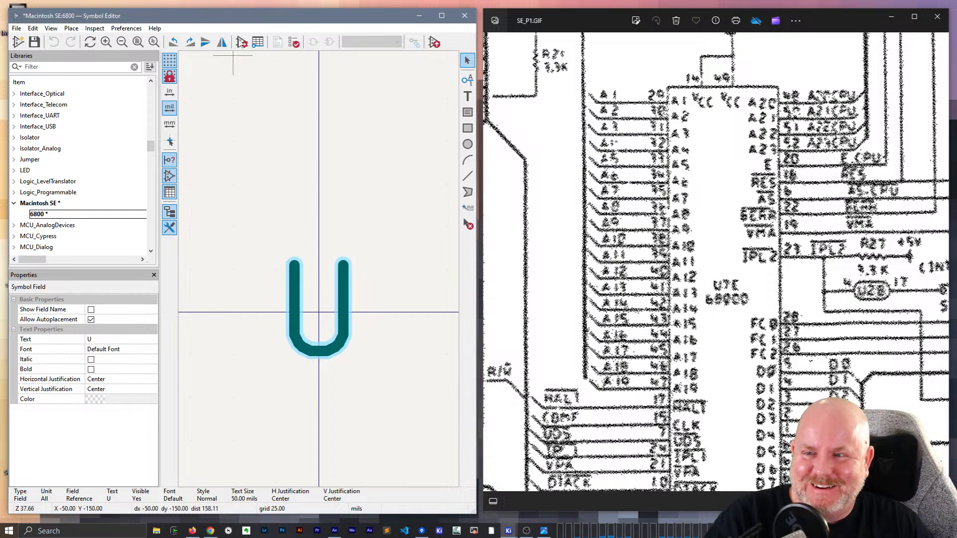
- Rename the symbol 6800 to 68900 in its library symbol properties
click(241, 42)
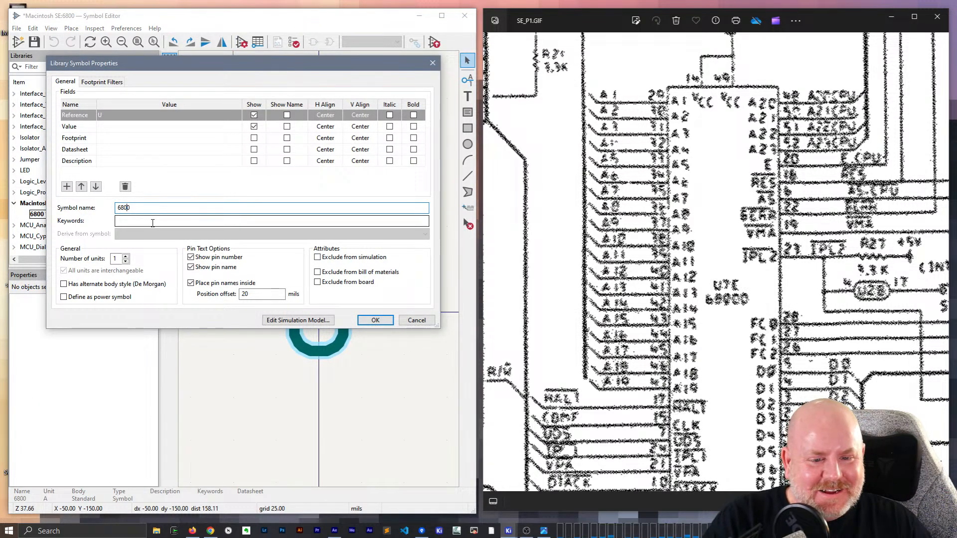
key(BackSpace)
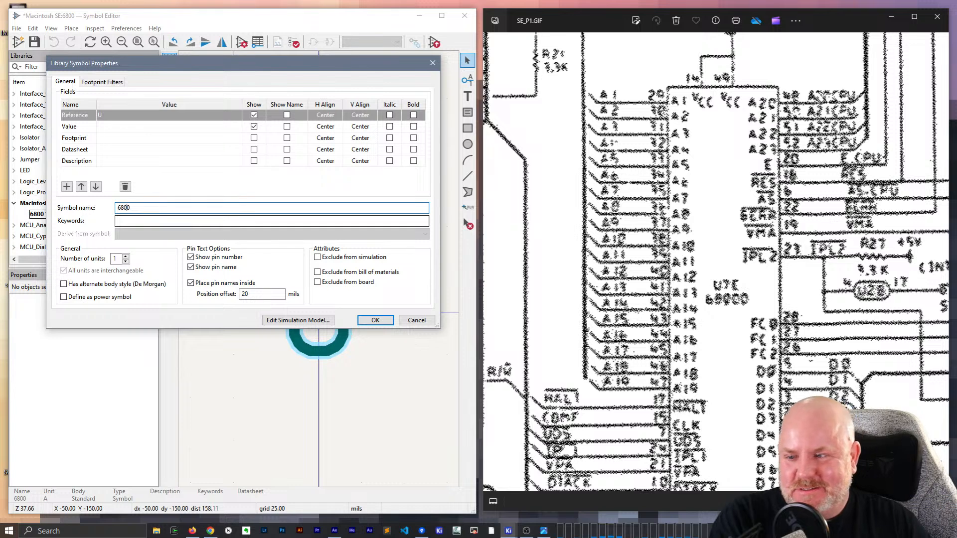
key(Left)
text(9)
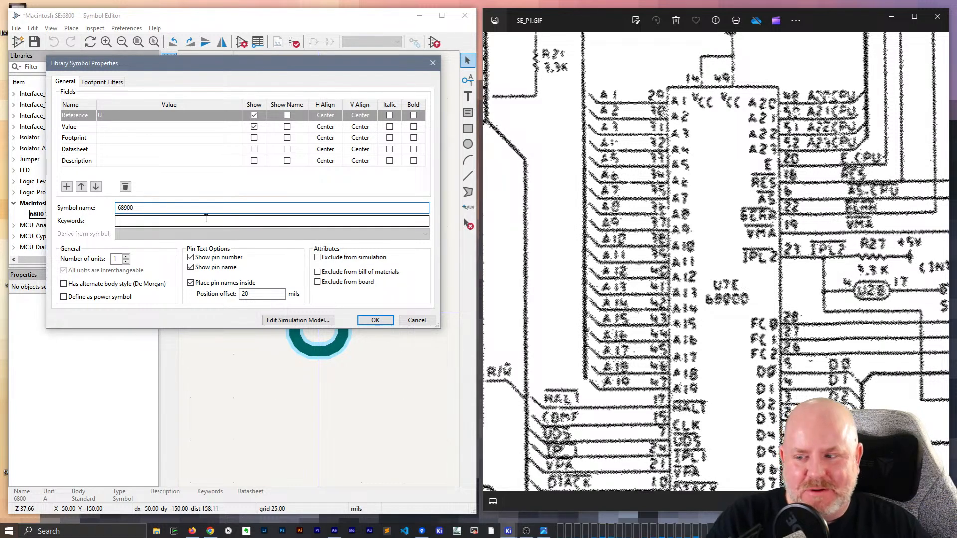
click(368, 320)
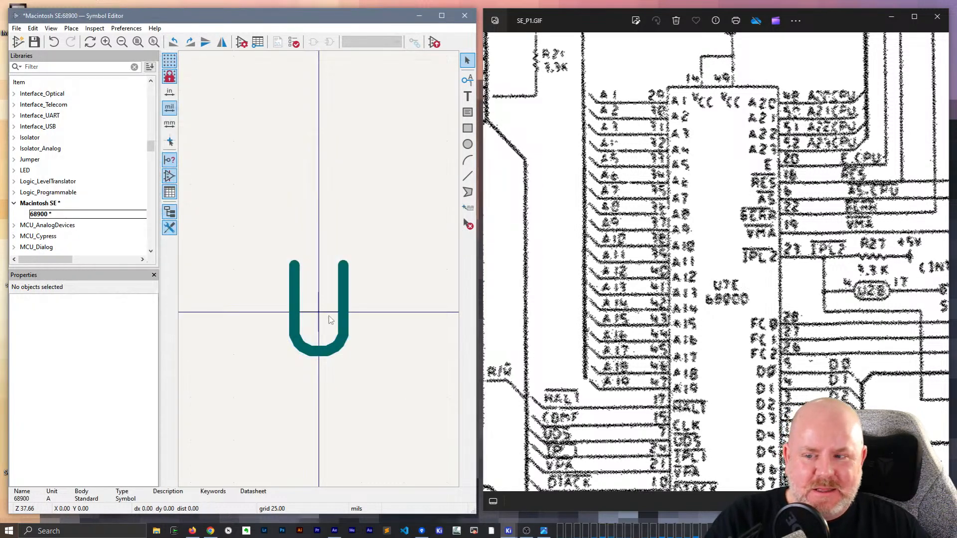
- Examine the pin names and numbers around the 68000 (U7E) in the SE_P1.GIF scan
click(323, 309)
scroll(325, 306, down, 3)
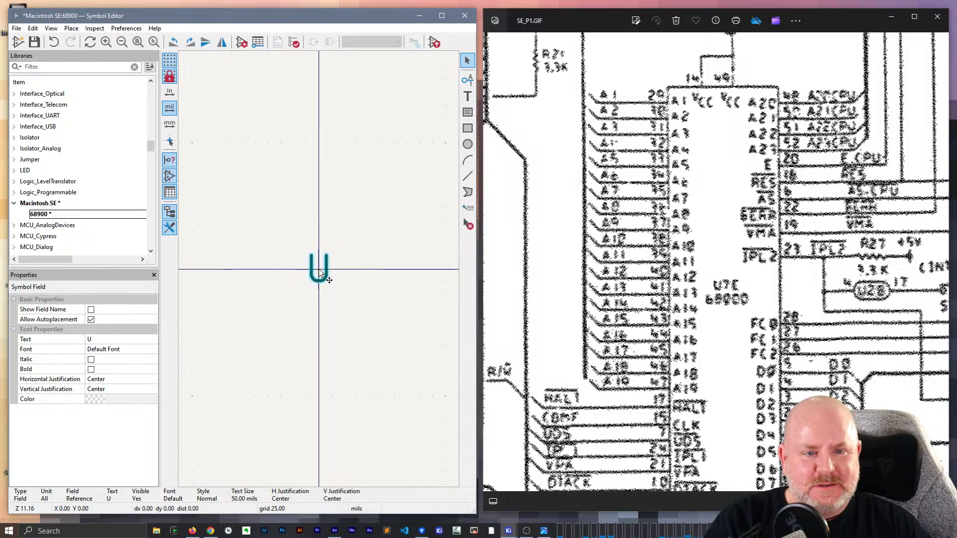
scroll(320, 272, up, 1)
scroll(792, 267, down, 2)
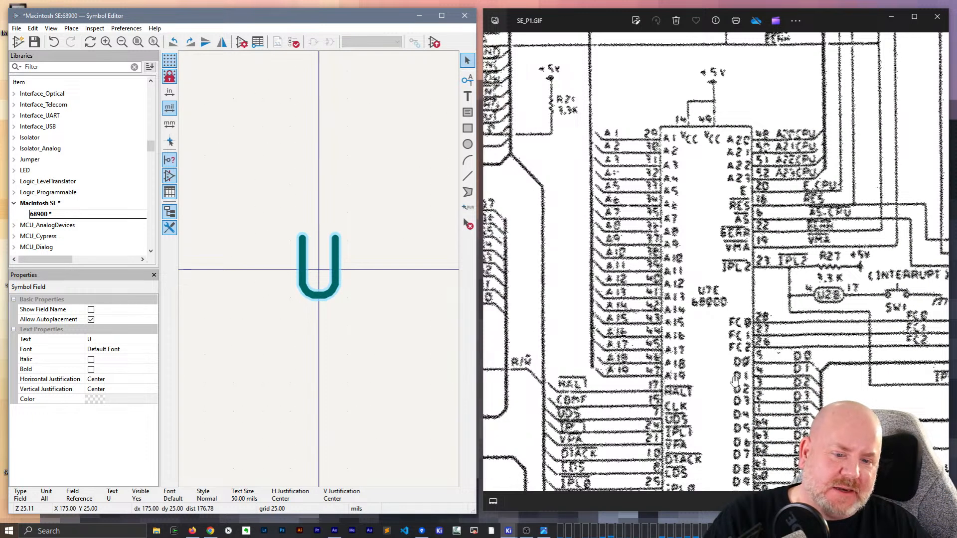
drag(724, 352, 720, 275)
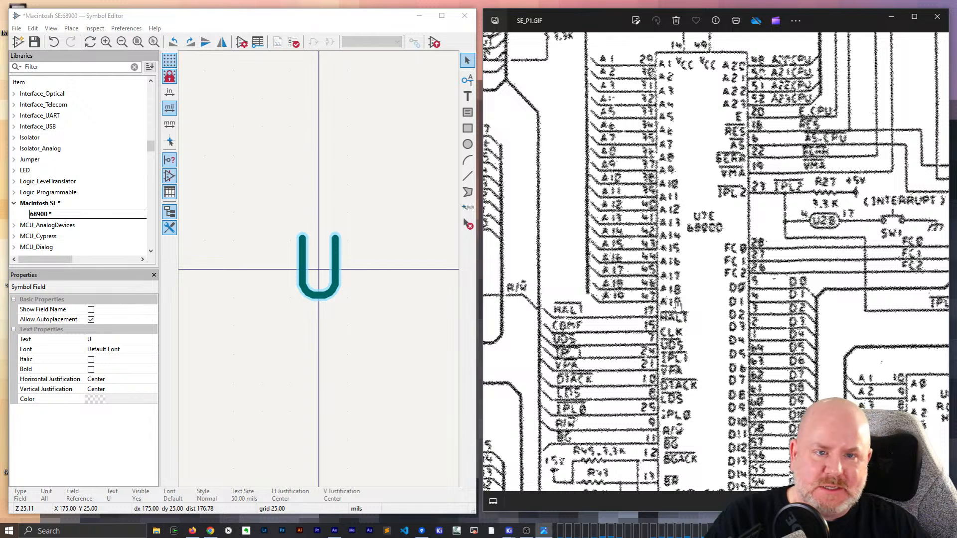
drag(707, 416, 707, 397)
drag(704, 304, 695, 382)
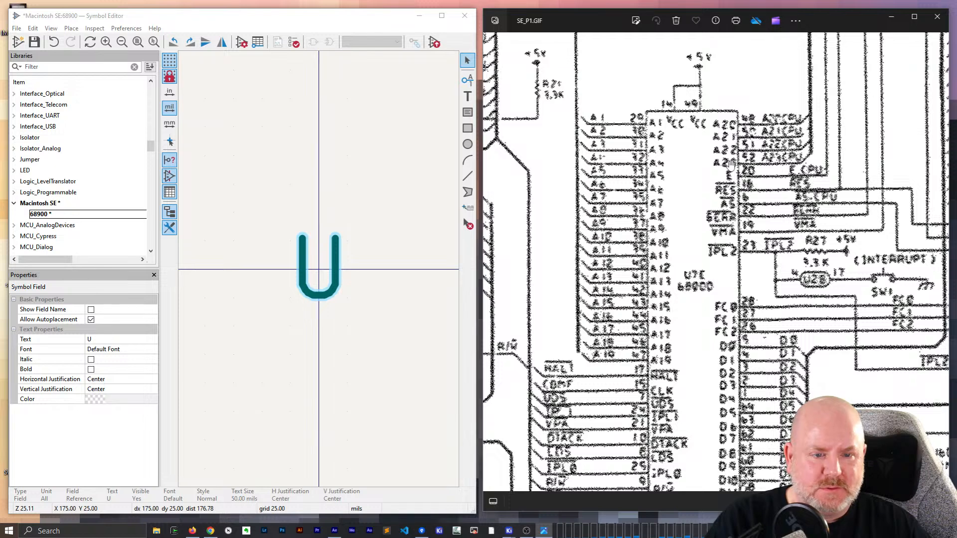
mouse_move(696, 445)
mouse_down()
mouse_move(701, 240)
mouse_move(696, 368)
mouse_move(713, 444)
mouse_up()
drag(713, 373, 726, 375)
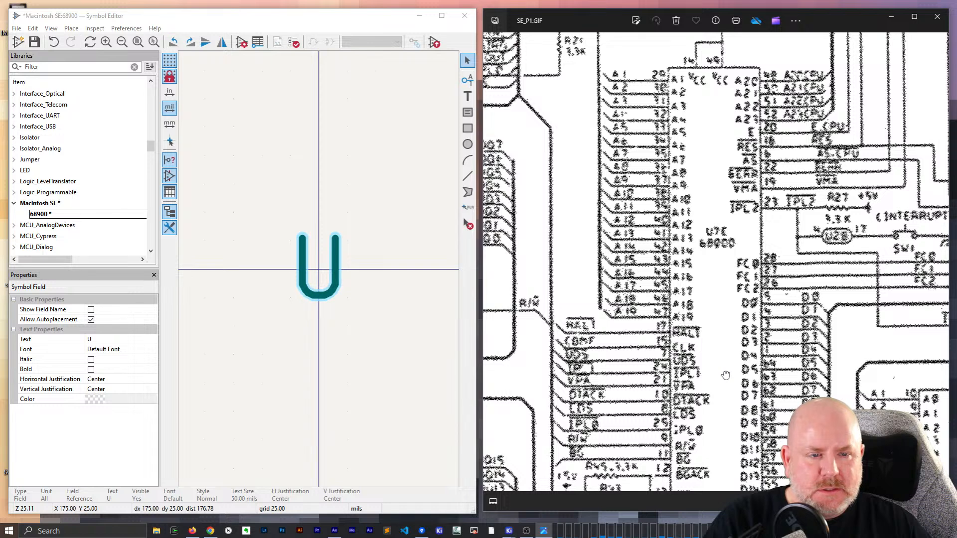
- Add an output pin named A1 with number 29 and place it just below the origin at X -100 mils
scroll(321, 274, down, 3)
click(312, 293)
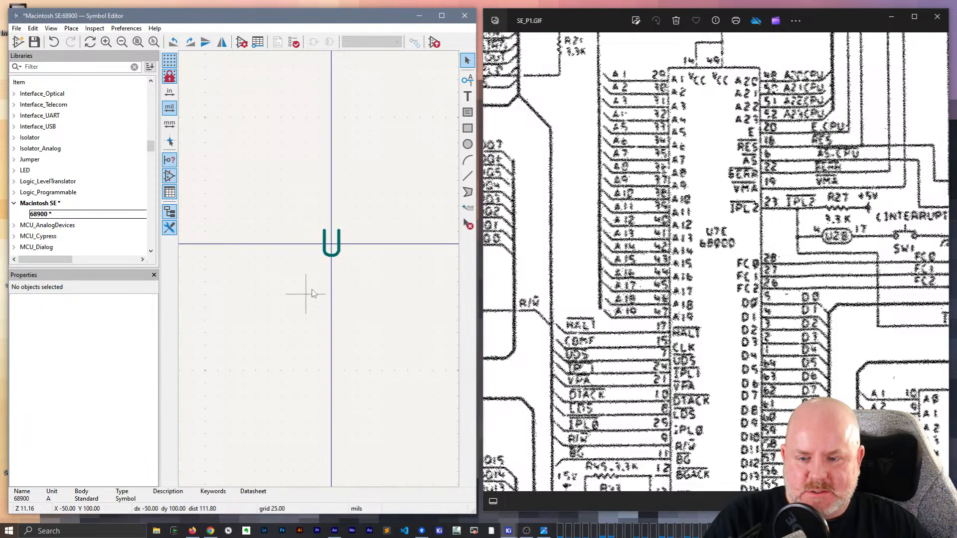
click(468, 80)
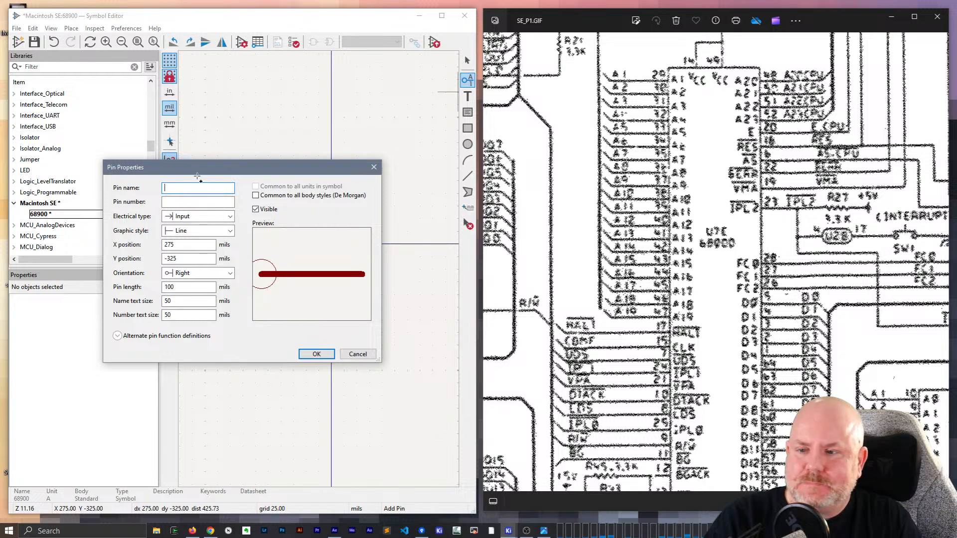
text(A1)
key(Tab)
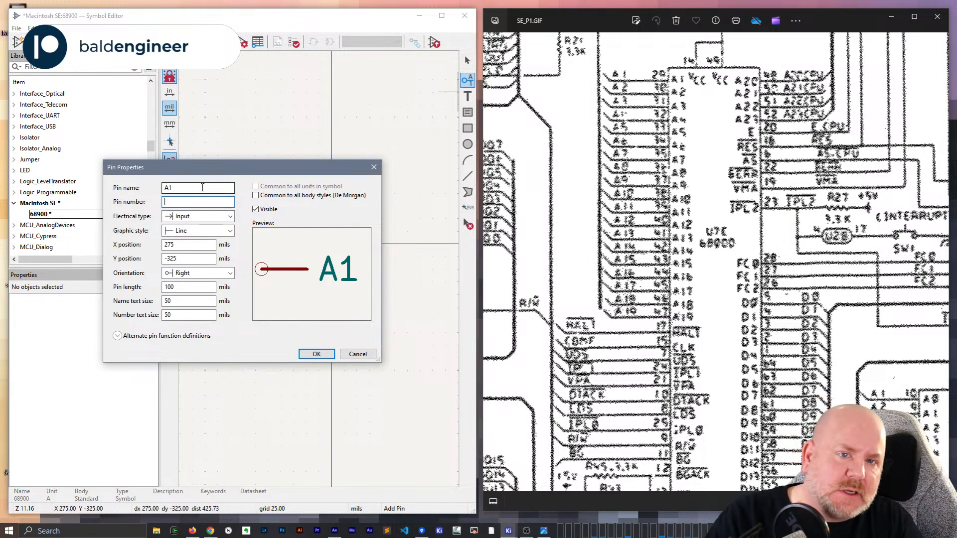
text(29)
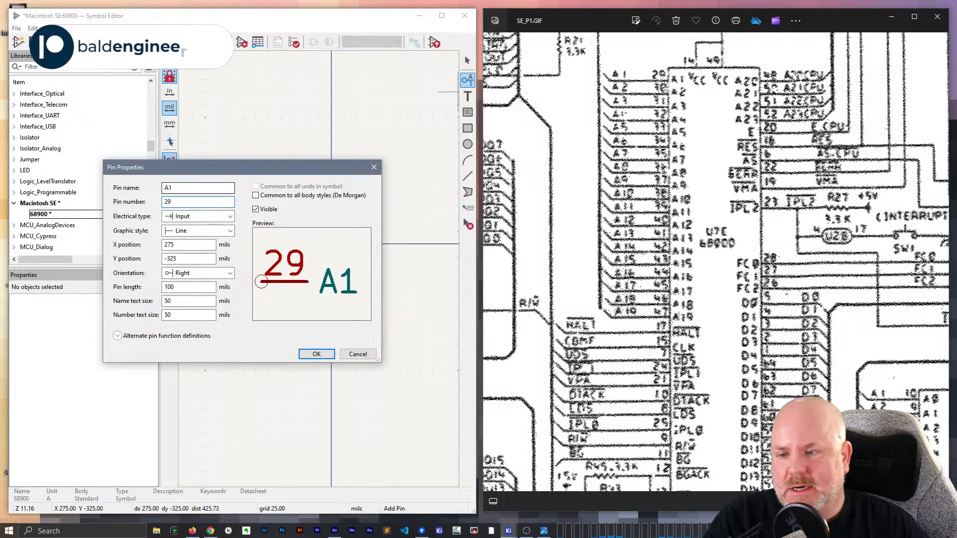
click(187, 217)
click(186, 236)
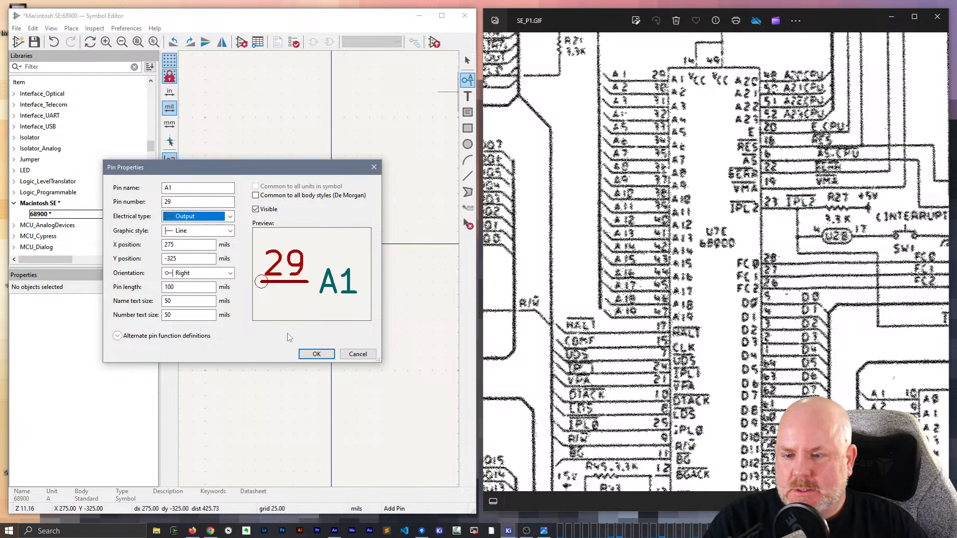
click(310, 355)
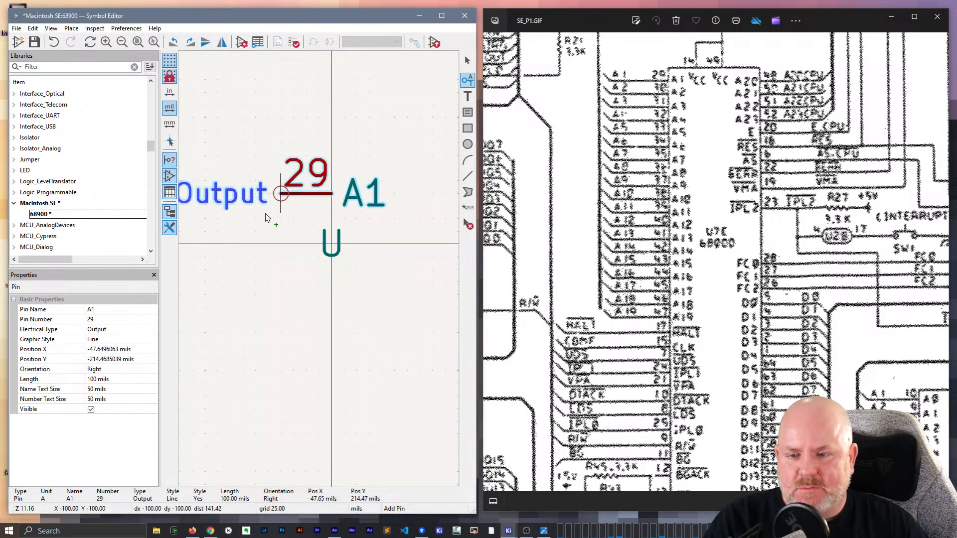
click(281, 320)
scroll(321, 267, down, 6)
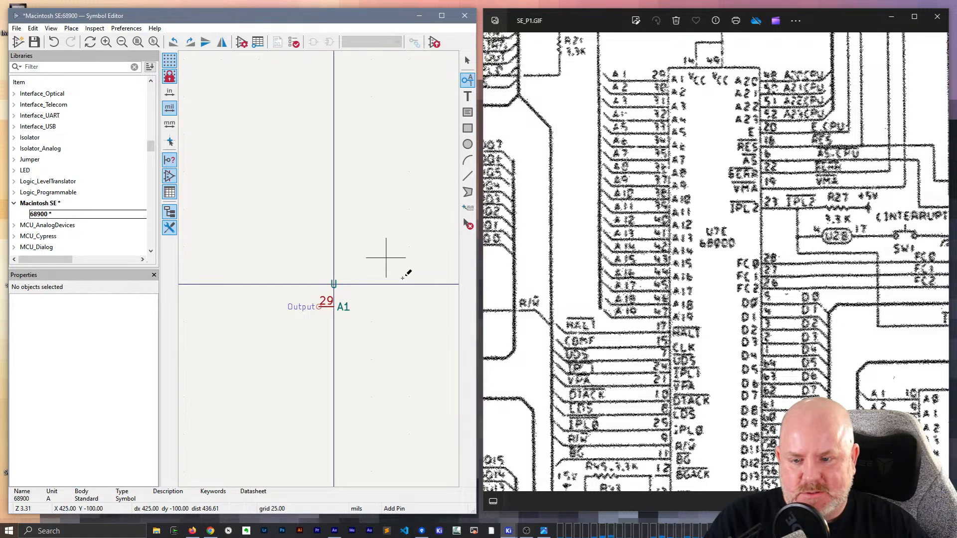
- Repeat the A1 pin down the column to create pins A2 through A23, numbered 30 to 51
key(Insert)
key(Insert)
key(Insert)
key(Insert)
key(Insert)
key(Insert)
key(Insert)
key(Insert)
key(Insert)
key(Insert)
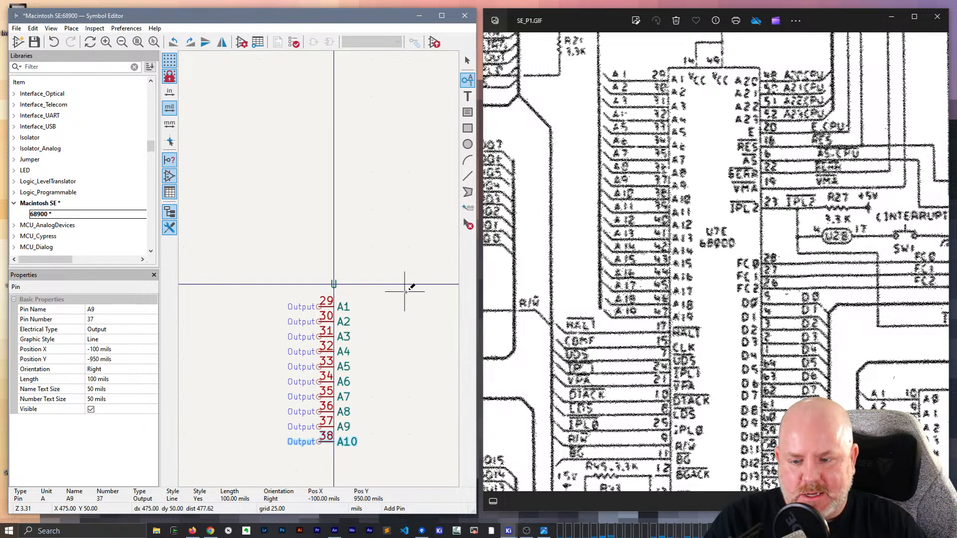
middle_drag(404, 295, 366, 94)
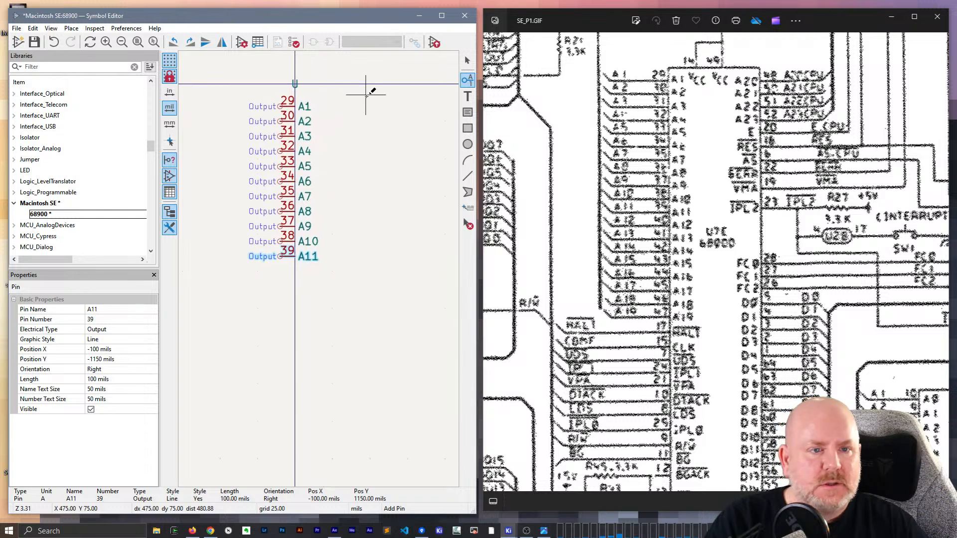
key(Insert)
key(Insert)
key(Insert)
key(Insert)
key(Insert)
key(Insert)
key(Insert)
key(Insert)
key(Insert)
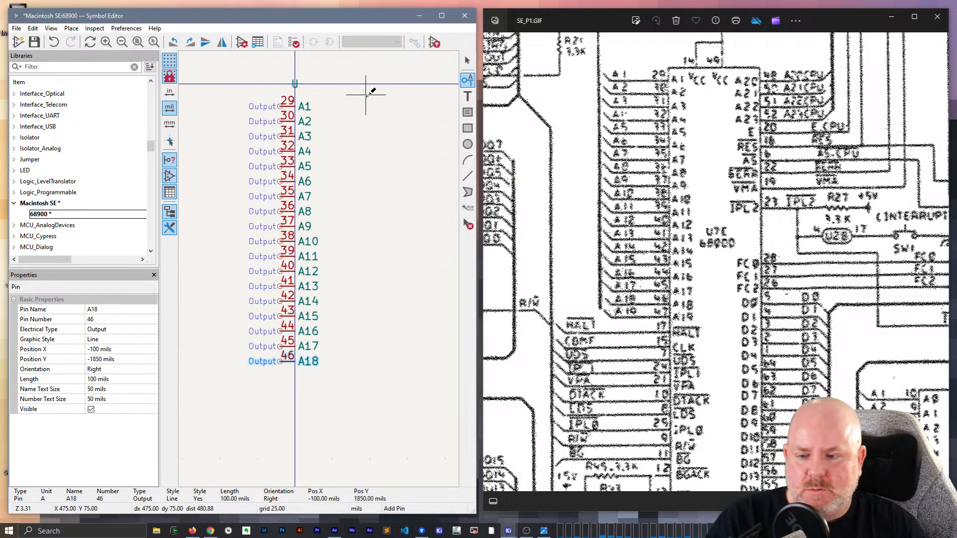
key(Insert)
key(Insert)
key(Insert)
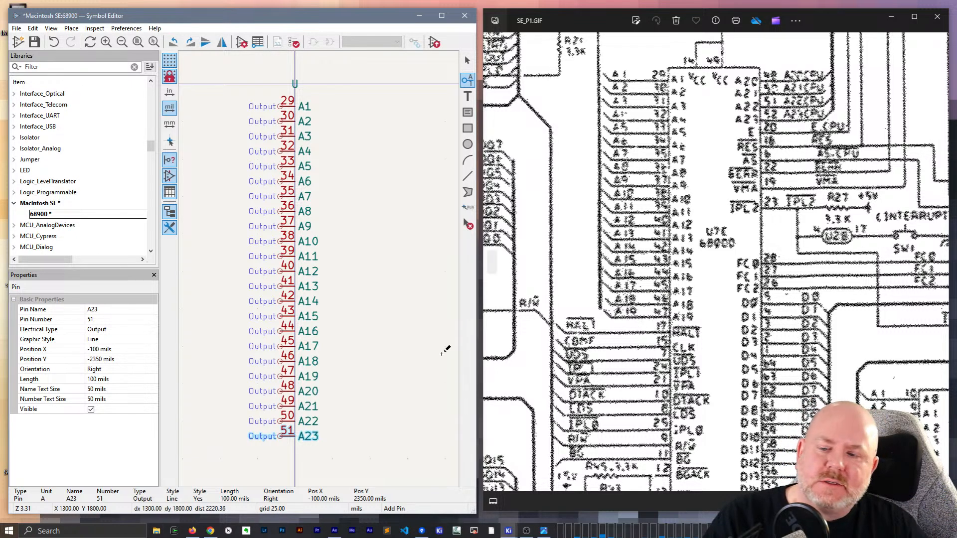
- Delete the pins A20 through A23 at the end of the address column
key(Escape)
click(305, 393)
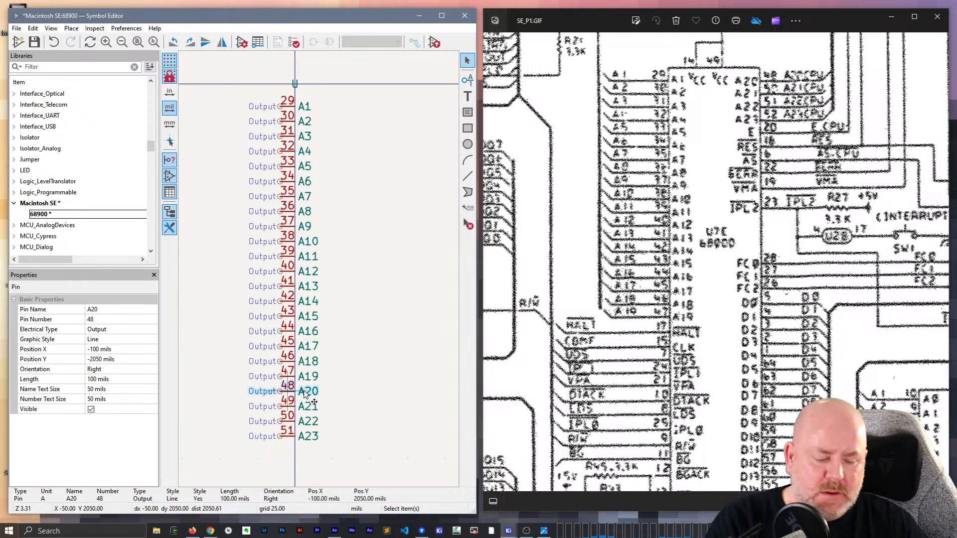
drag(348, 453, 249, 386)
key(Delete)
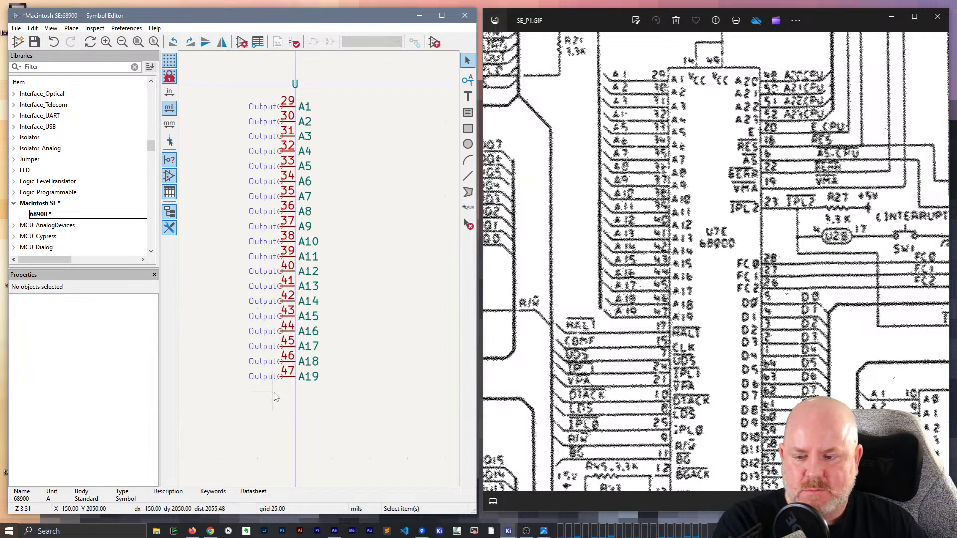
- Add an output pin named A20 with number 49 and place it directly below A19
click(468, 84)
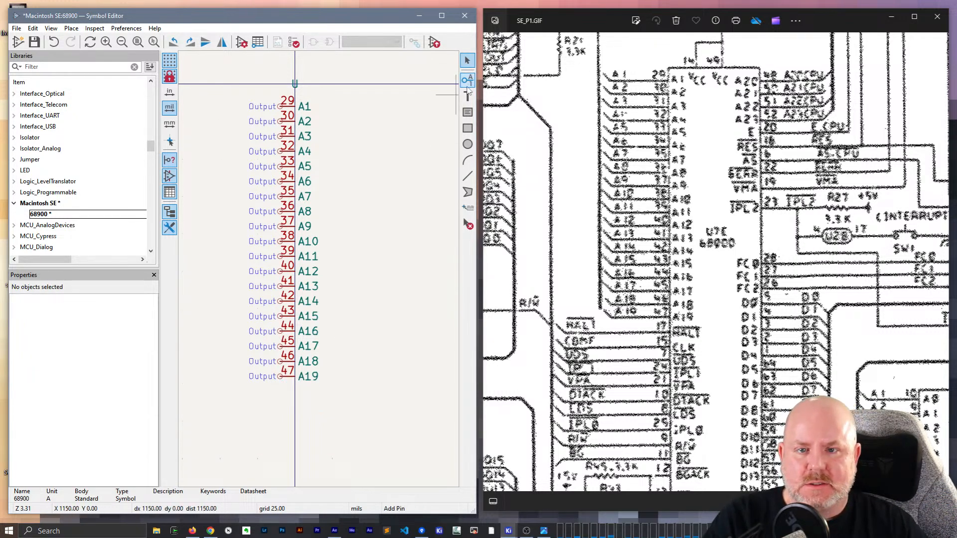
click(294, 406)
text(A)
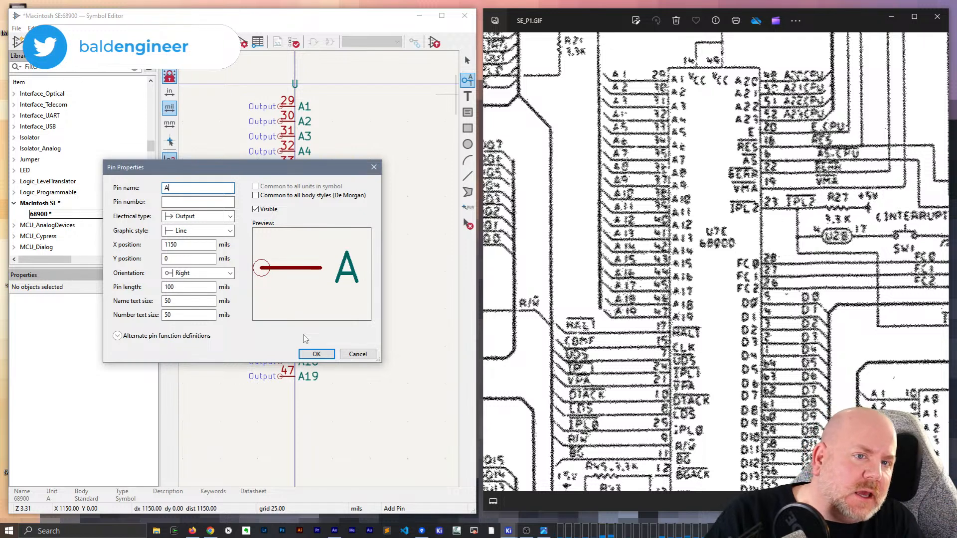
text(20)
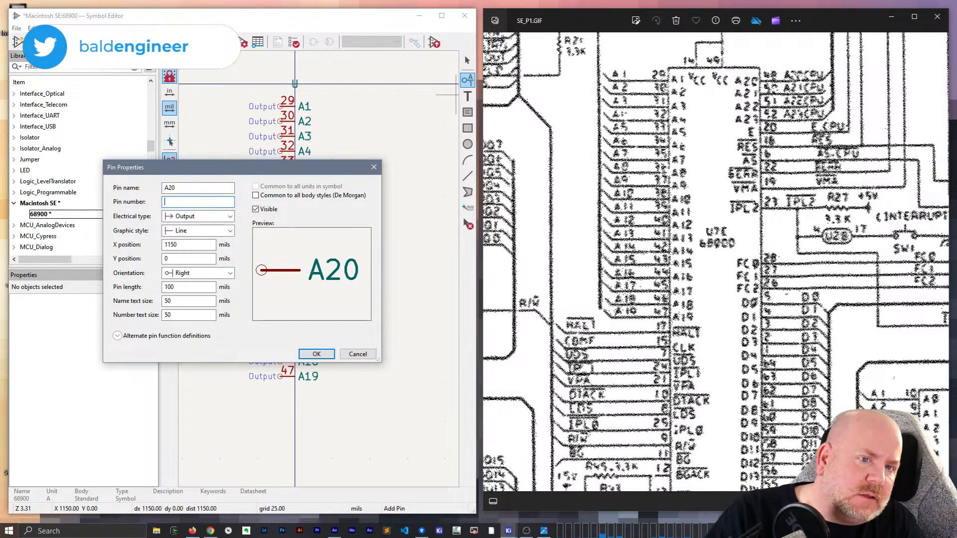
text(49)
key(Return)
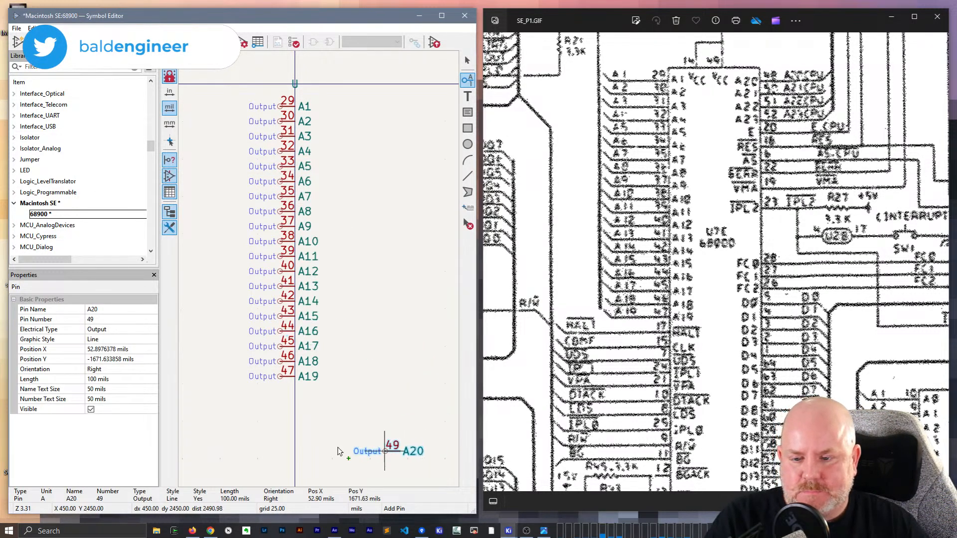
click(284, 399)
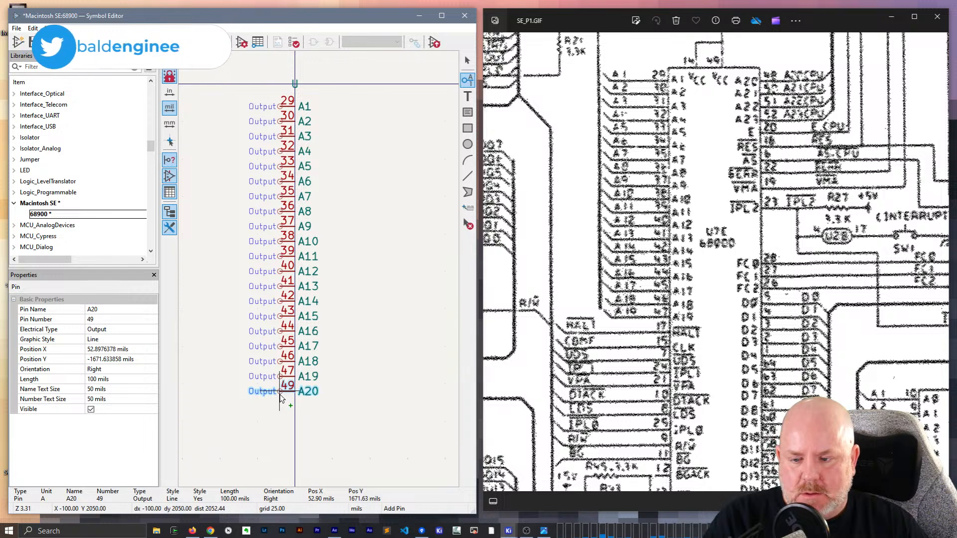
- Repeat the A20 pin to create A21, A22 and A23, numbered 50 to 52
key(Insert)
key(Insert)
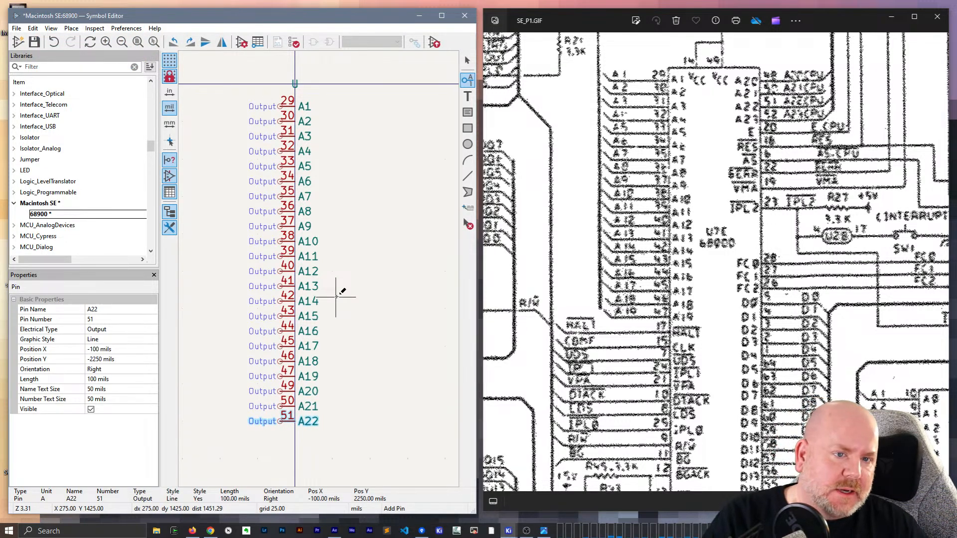
key(Insert)
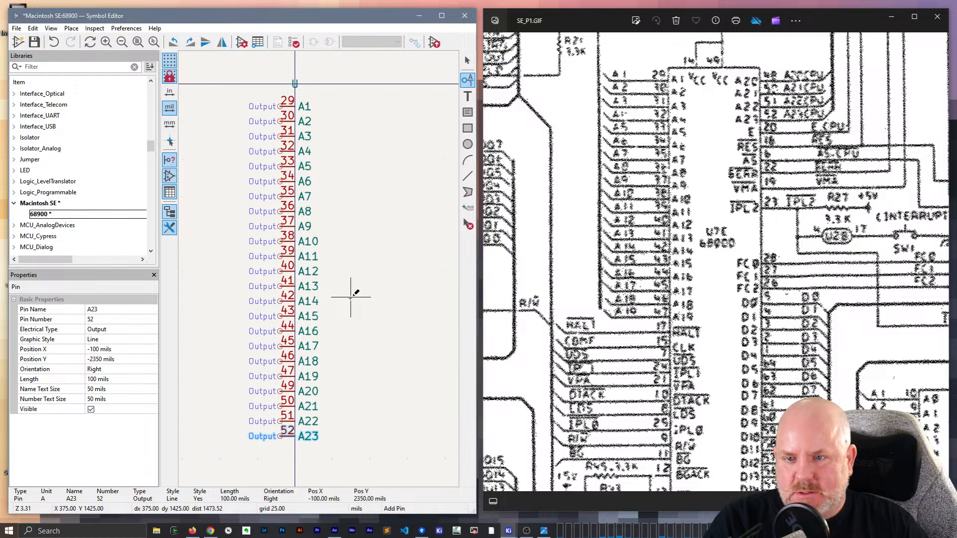
key(Escape)
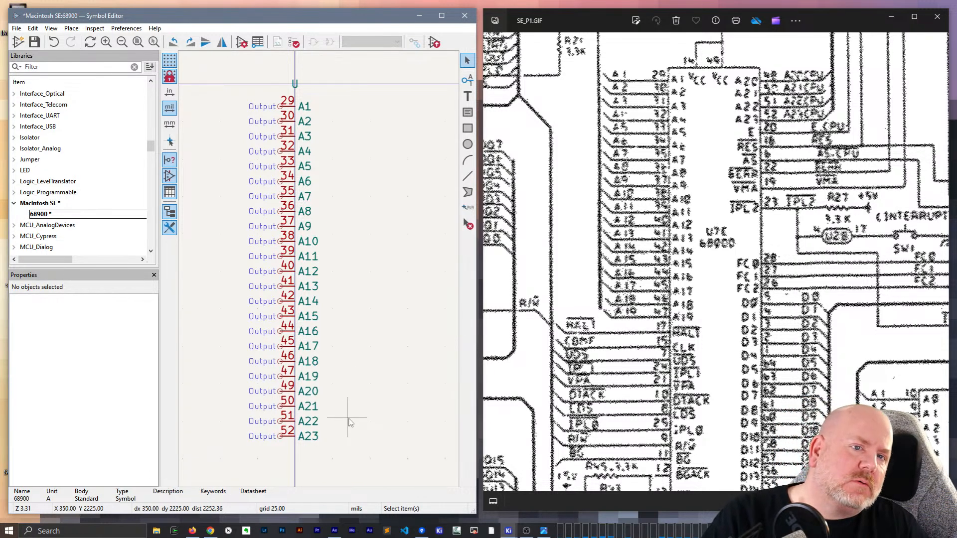
- Move pins A20 through A23 to X 900 mils opposite A1 to A4, flipped to face left
drag(326, 470, 430, 152)
key(y)
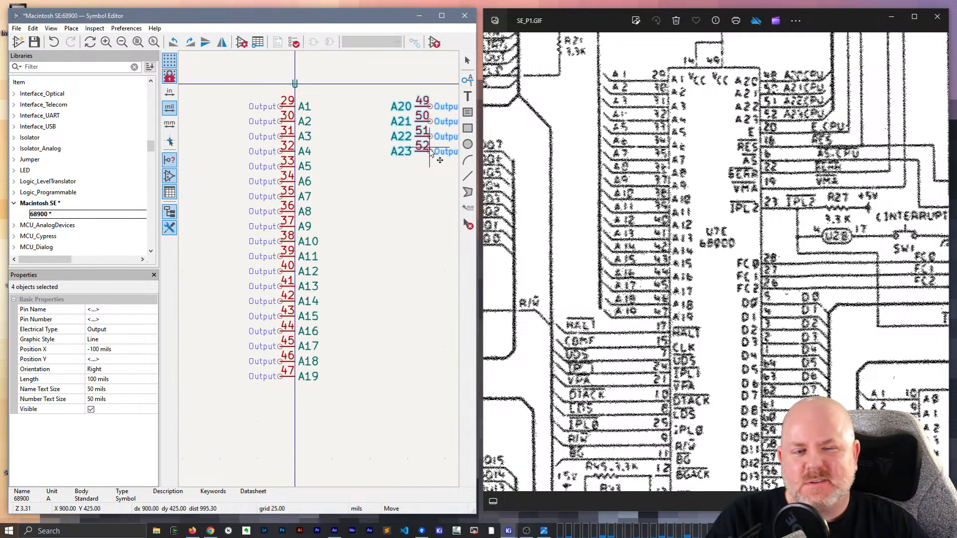
click(431, 152)
scroll(369, 214, right, 2)
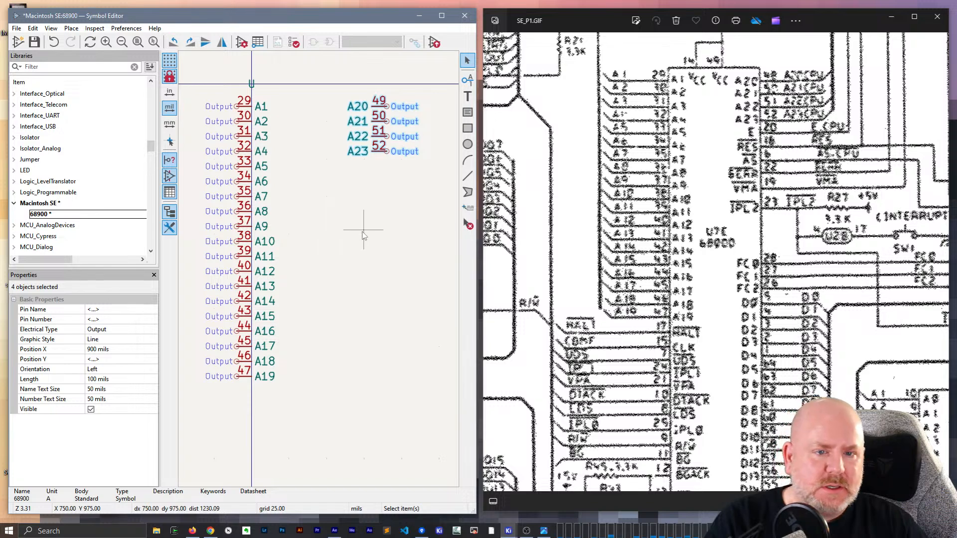
click(363, 235)
- Create a new pin named D0 with the Tri-state electrical type, leaving its pin number empty
middle_drag(320, 412, 374, 329)
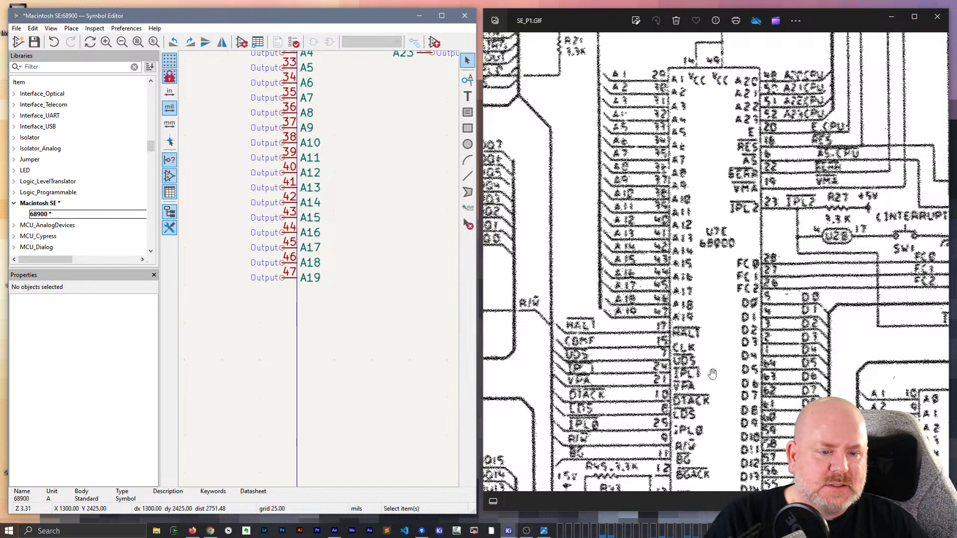
scroll(712, 374, down, 1)
drag(857, 366, 854, 216)
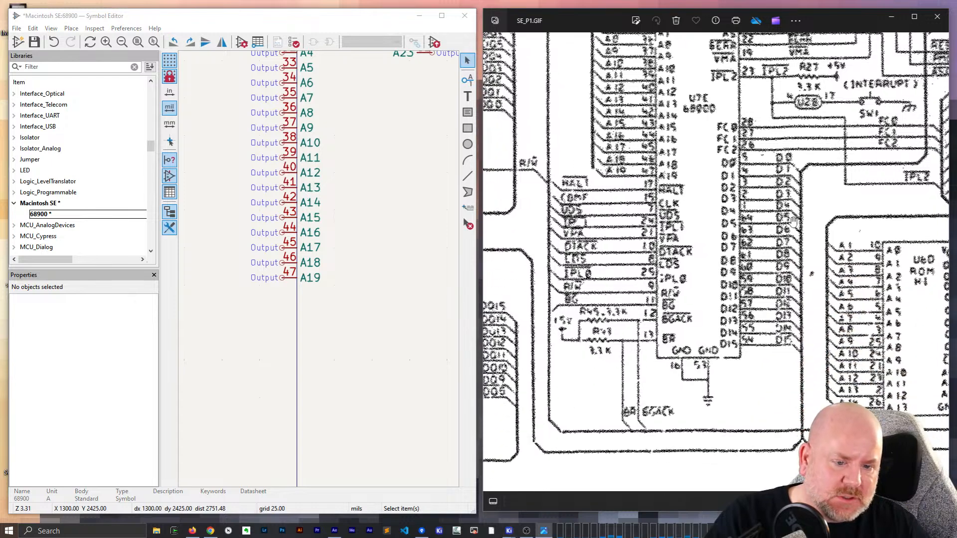
click(313, 327)
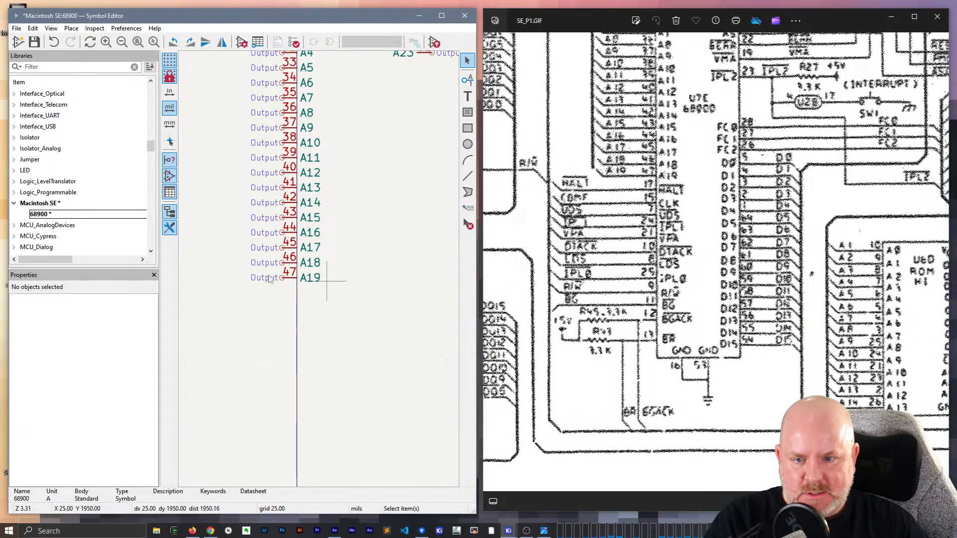
middle_drag(335, 292, 213, 303)
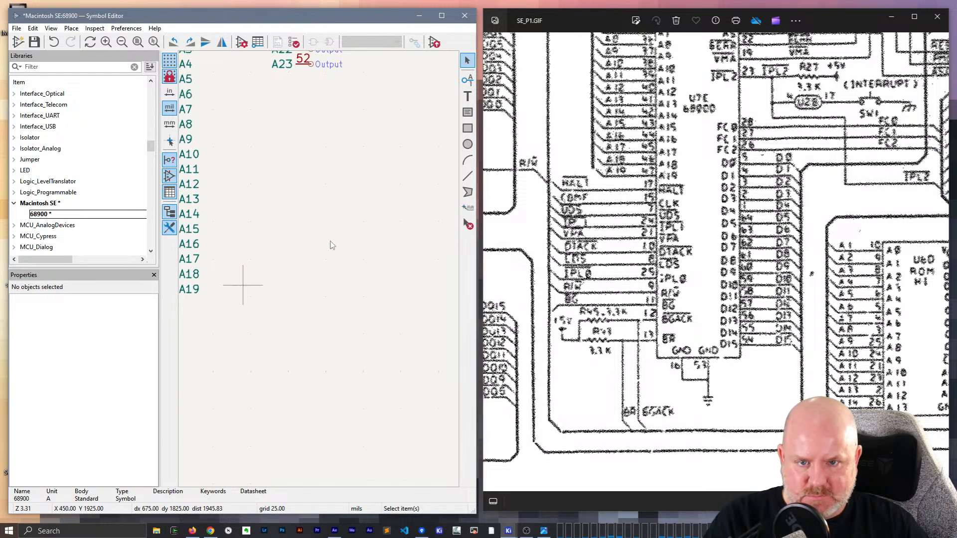
key(p)
click(339, 187)
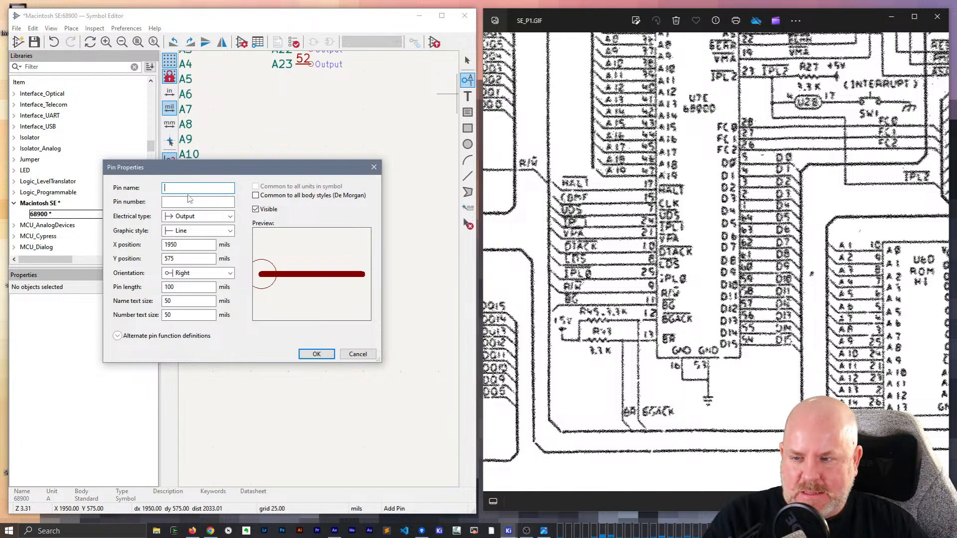
text(D)
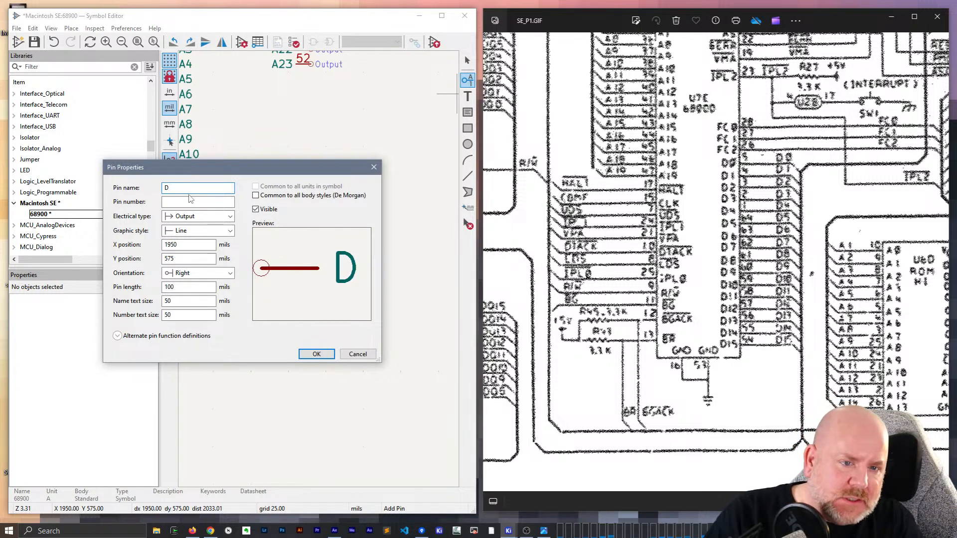
text(0)
key(Tab)
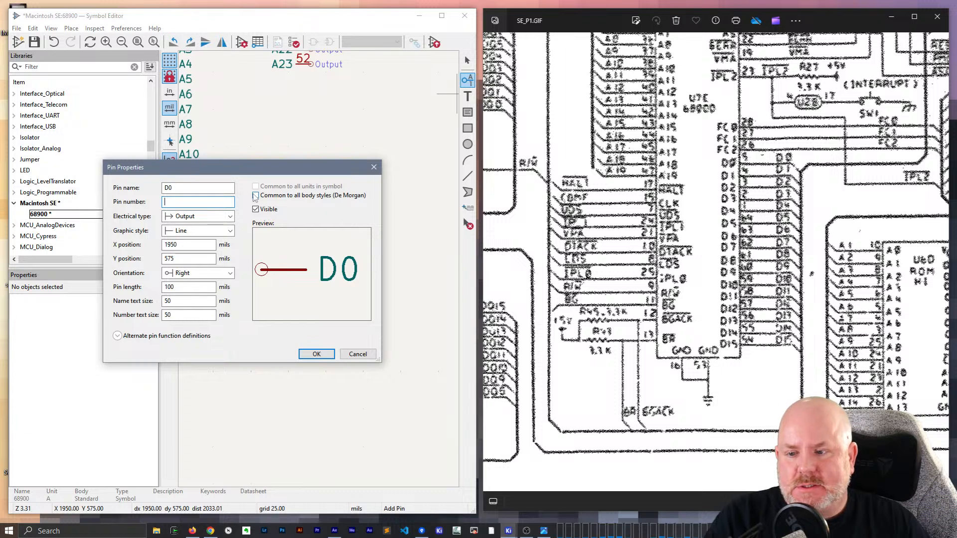
click(195, 216)
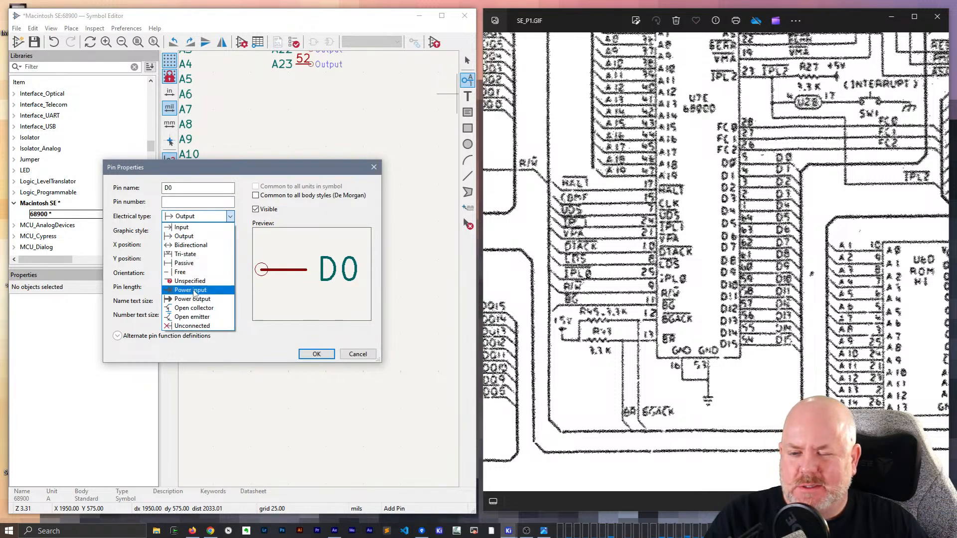
click(185, 254)
click(317, 354)
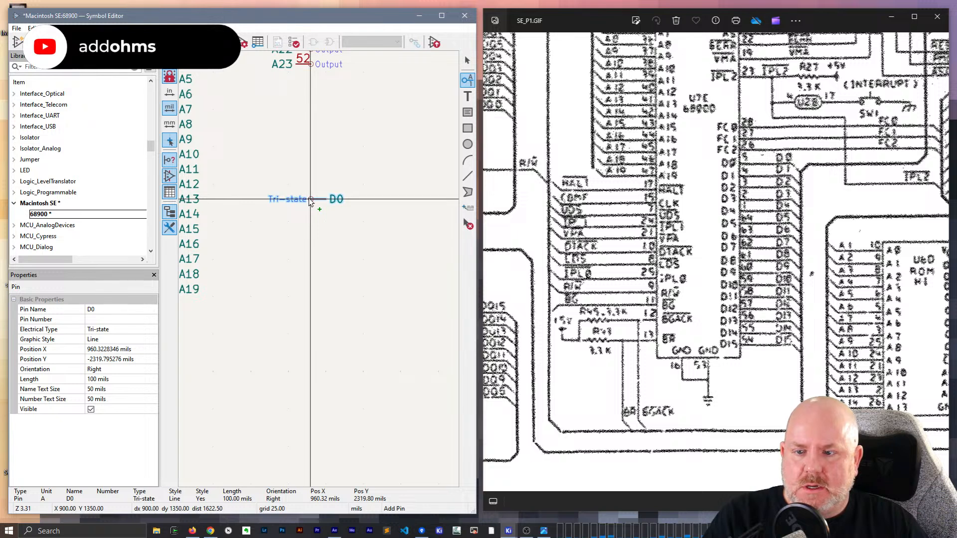
- Flip the D0 pin to face left and place it at X 900 mils below A23, level with A13
key(r)
key(r)
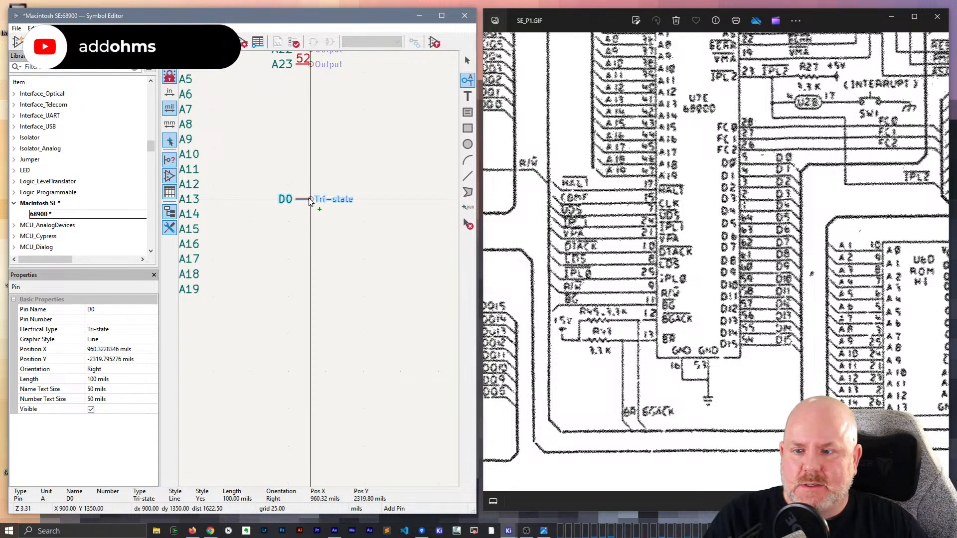
click(309, 199)
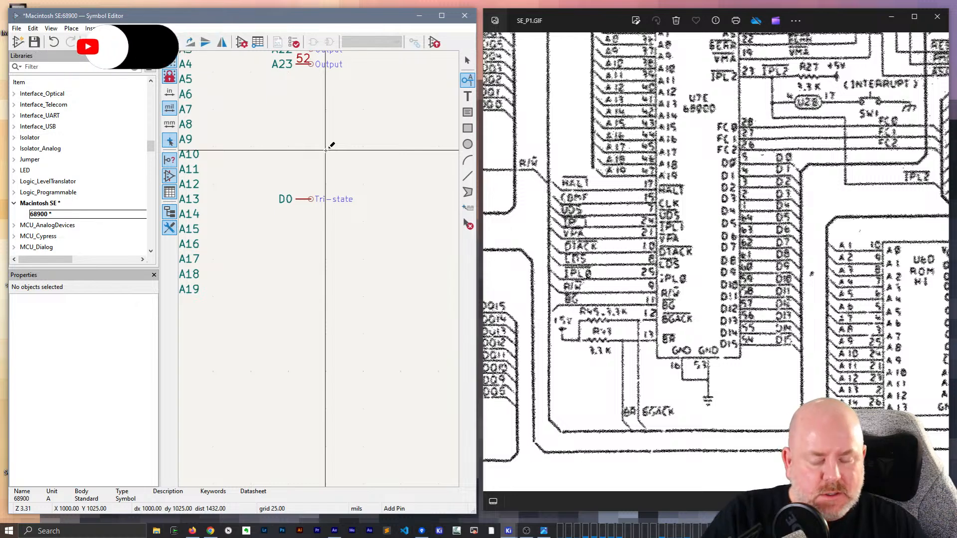
- Repeat the D0 pin downward to create the data pins D1 through D15
key(Insert)
key(Insert)
key(Insert)
key(Insert)
key(Insert)
key(Insert)
key(Insert)
key(Insert)
key(Insert)
key(Insert)
key(Insert)
key(Insert)
key(Insert)
key(Insert)
key(Insert)
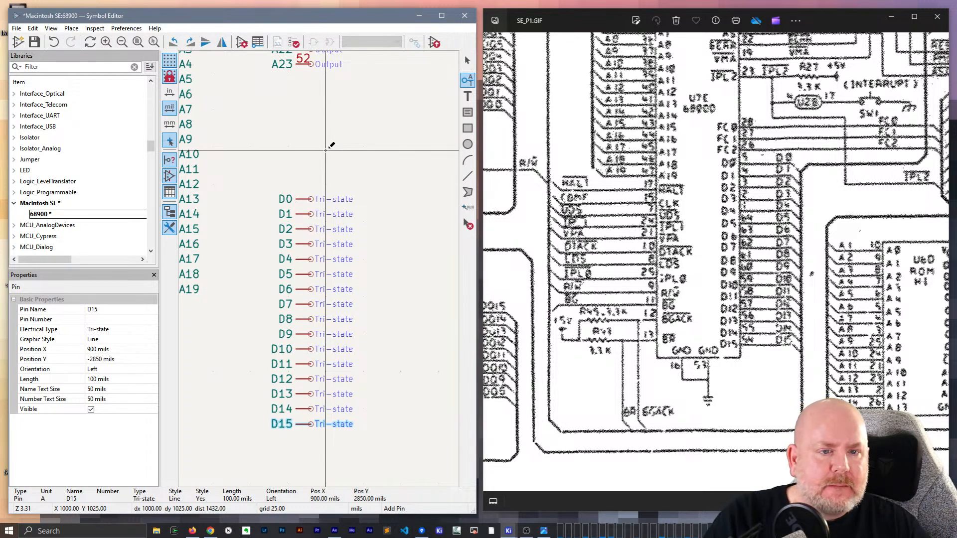
key(Escape)
- Assign pin numbers 5, 4 and 3 to D0, D1 and D2
click(304, 200)
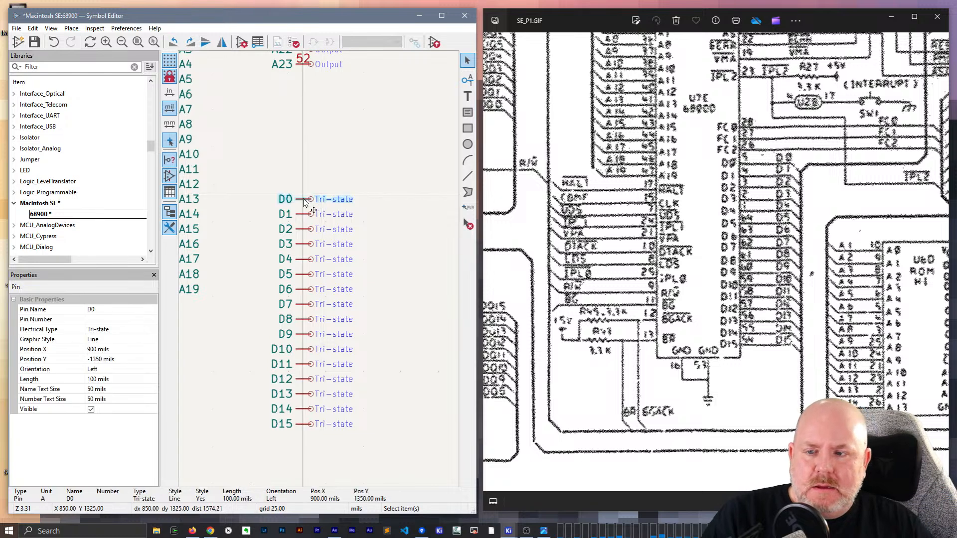
click(90, 320)
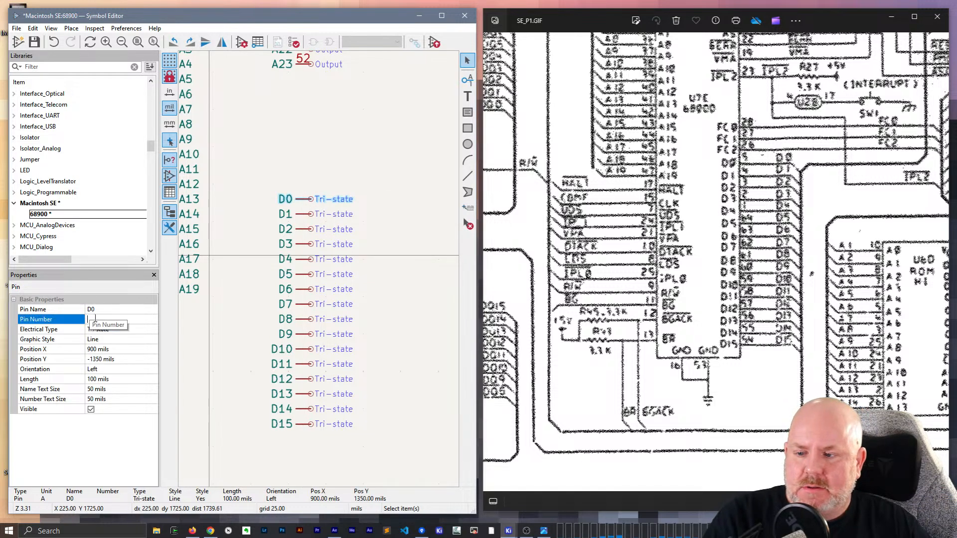
text(5)
middle_drag(325, 283, 242, 377)
click(220, 307)
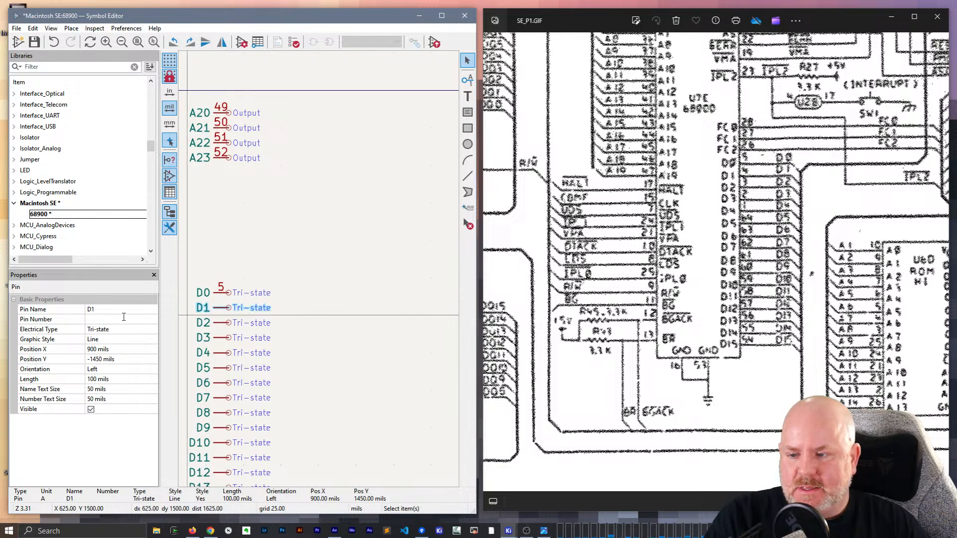
click(123, 320)
text(4)
click(213, 322)
click(125, 320)
text(3)
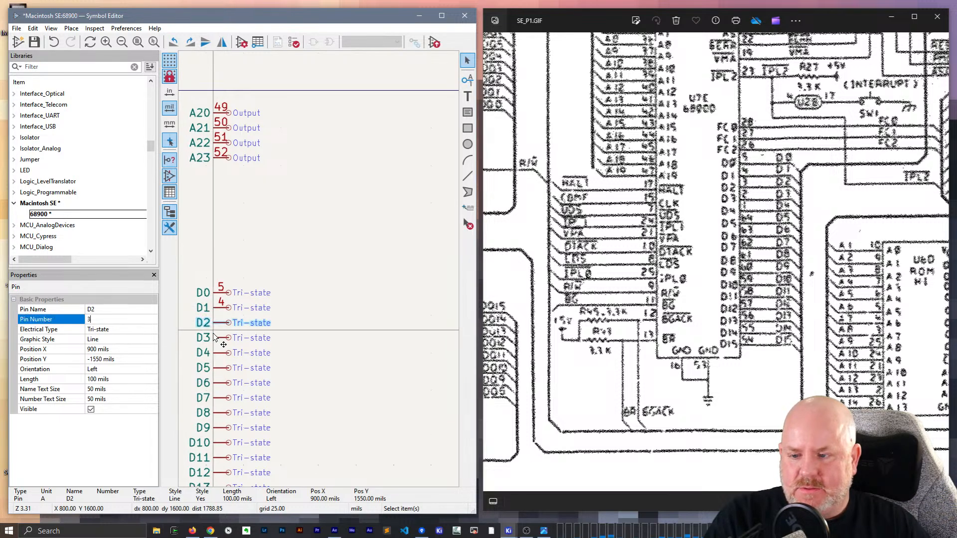
- Assign pin number 2 to D3 and pin number 1 to D4
click(213, 337)
click(116, 319)
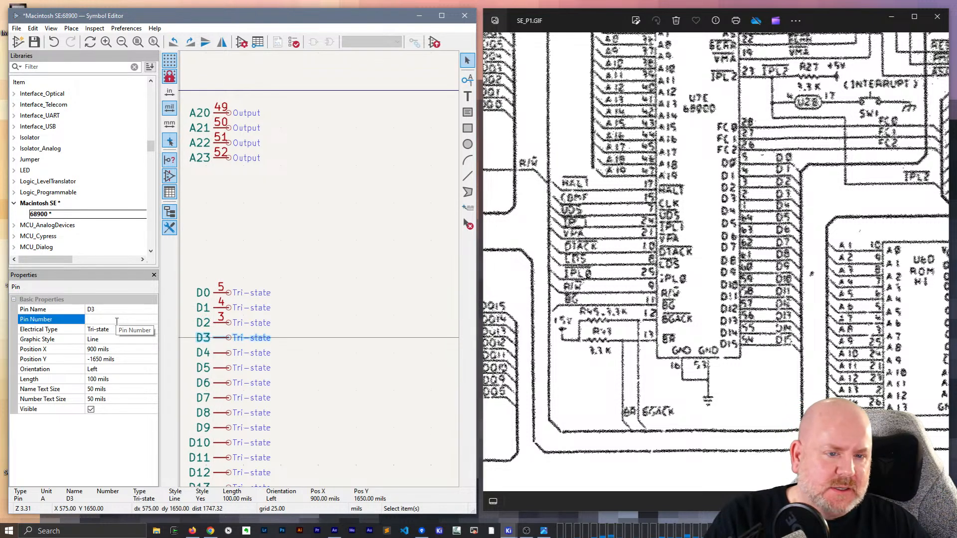
click(214, 352)
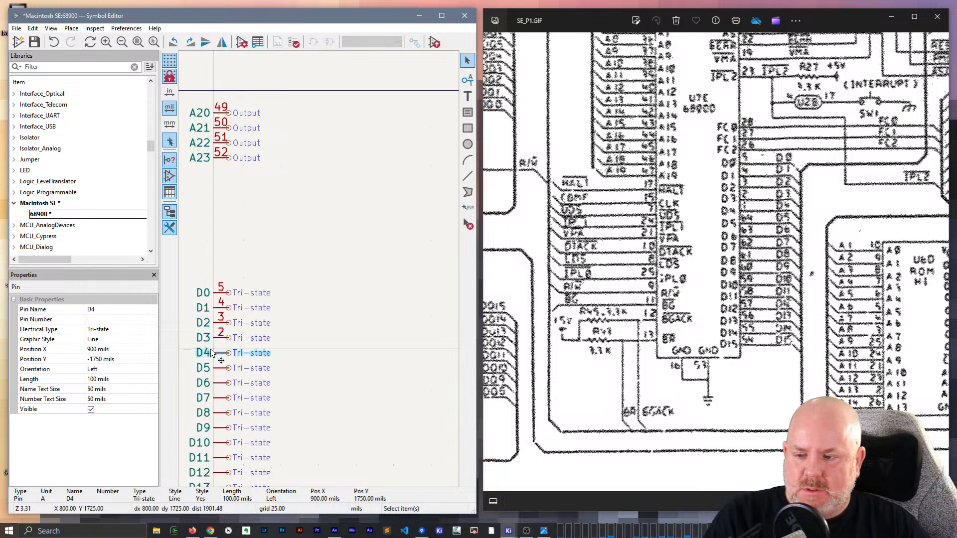
click(114, 319)
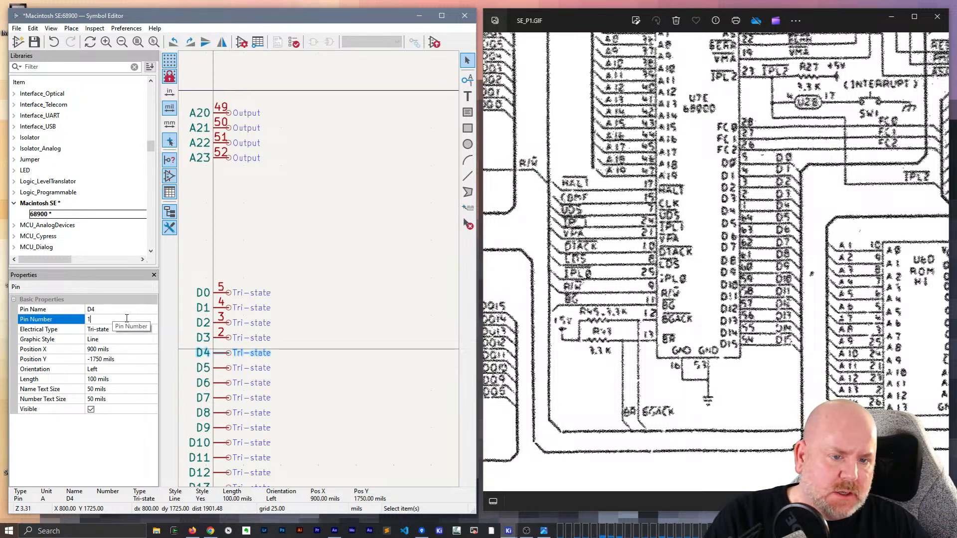
text(1)
- Assign pin numbers 64, 63 and 62 to D5, D6 and D7
click(214, 368)
click(108, 319)
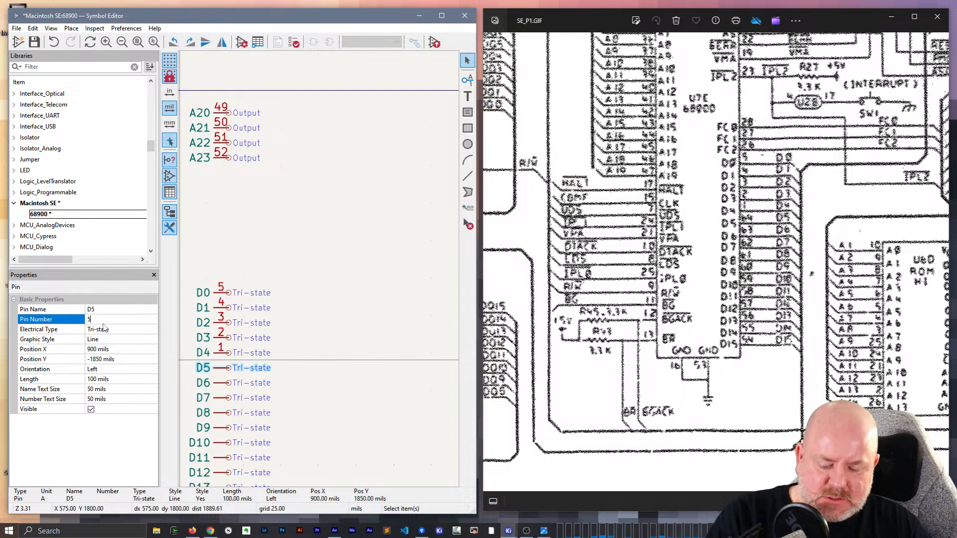
key(BackSpace)
text(64)
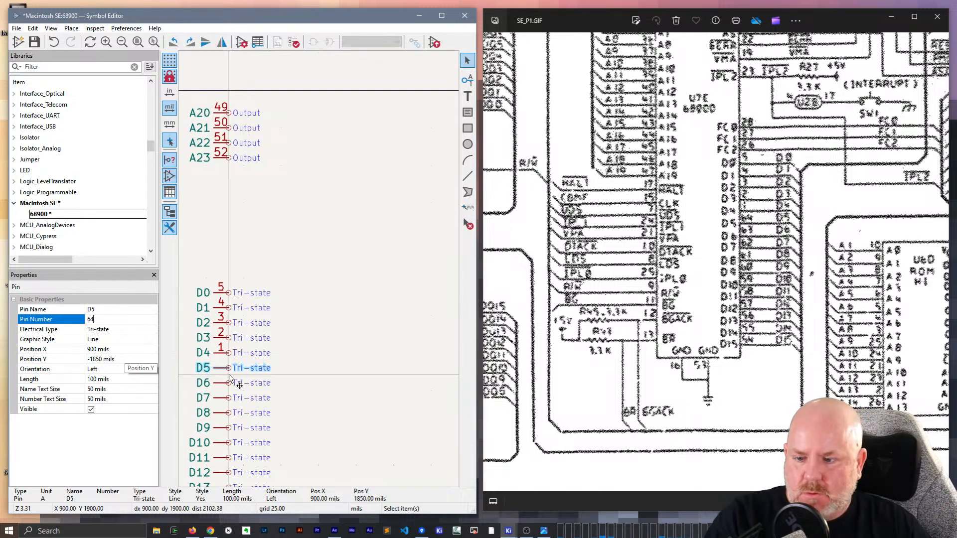
click(215, 383)
click(118, 319)
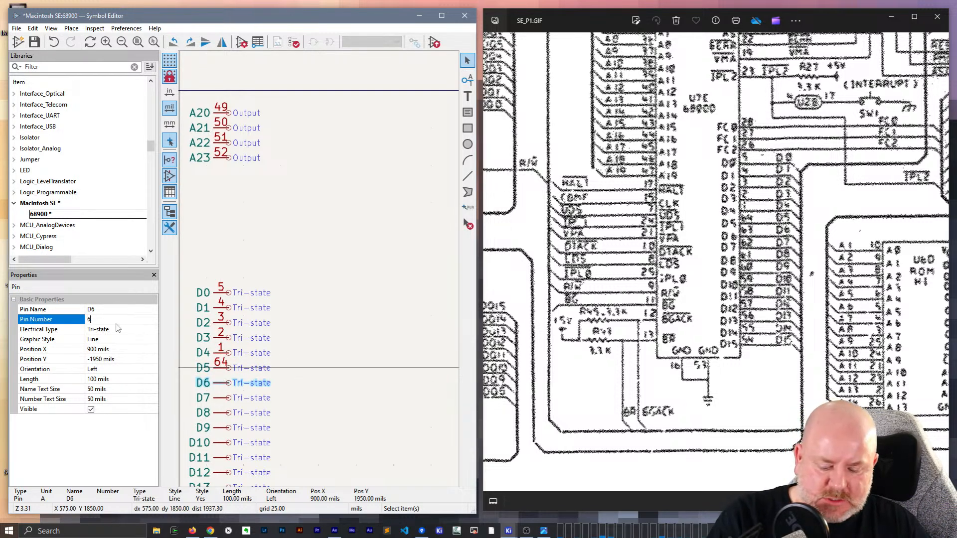
text(63)
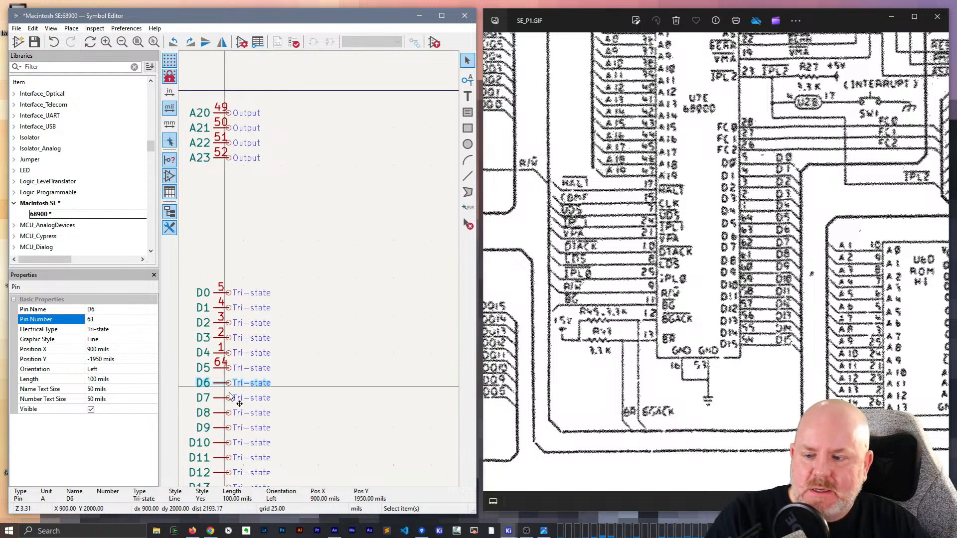
click(214, 398)
click(105, 319)
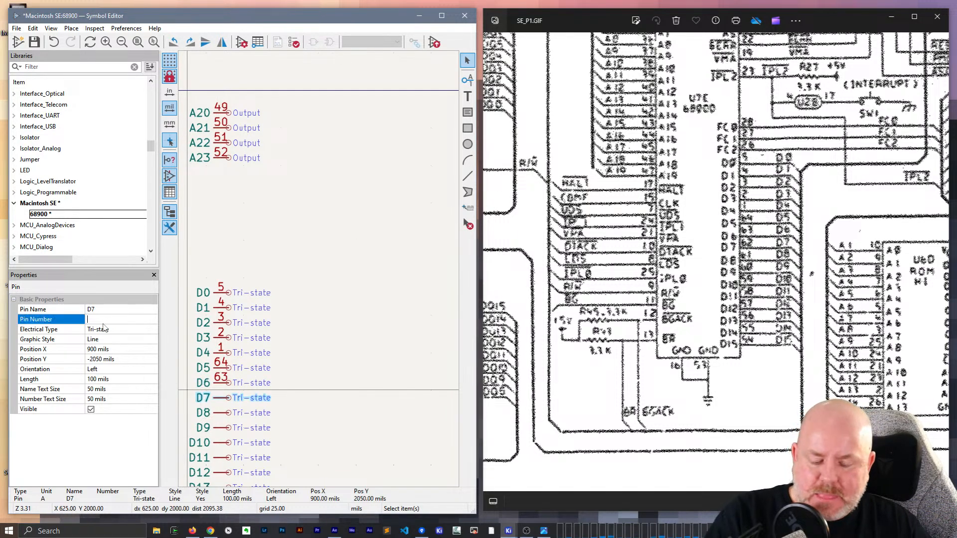
- Assign pin number 61 to D8 and pin number 60 to D9
click(217, 413)
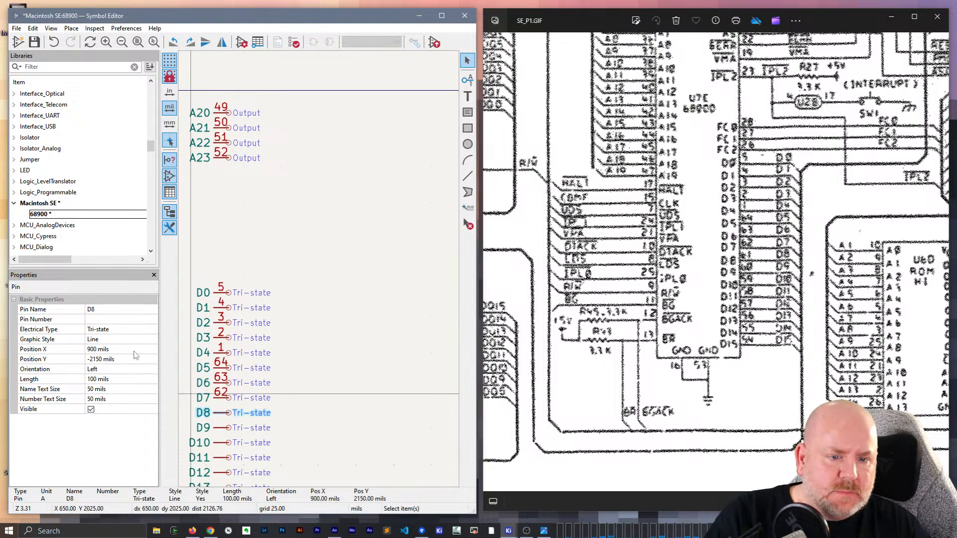
click(100, 319)
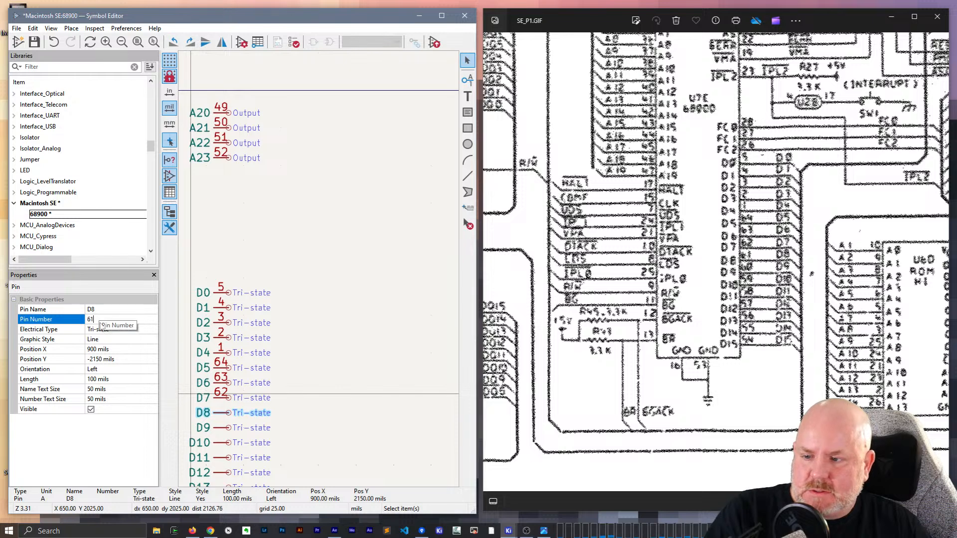
text(61)
key(Return)
click(218, 428)
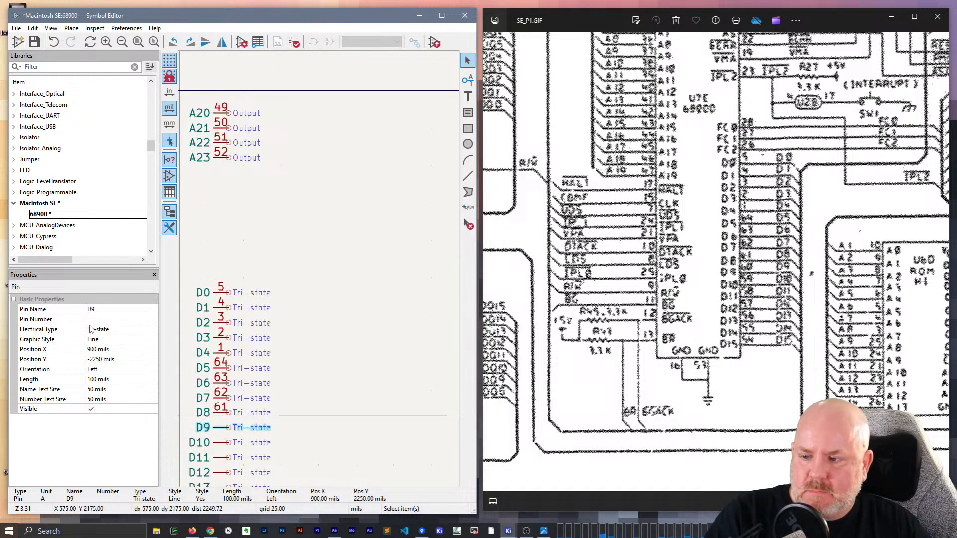
click(101, 319)
text(60)
key(Return)
- Assign pin number 59 to D10 and pin number 58 to D11
scroll(304, 208, down, 3)
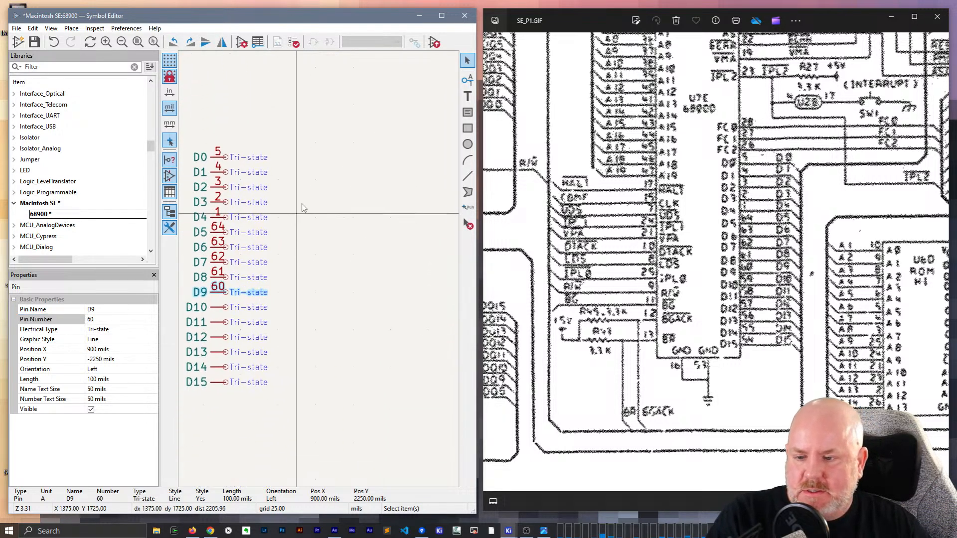
scroll(299, 194, down, 2)
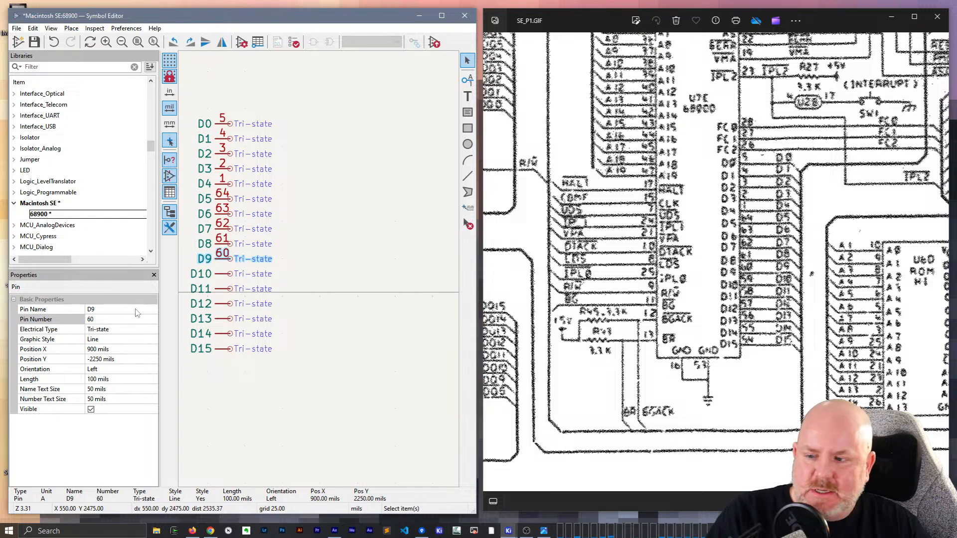
click(222, 274)
click(125, 319)
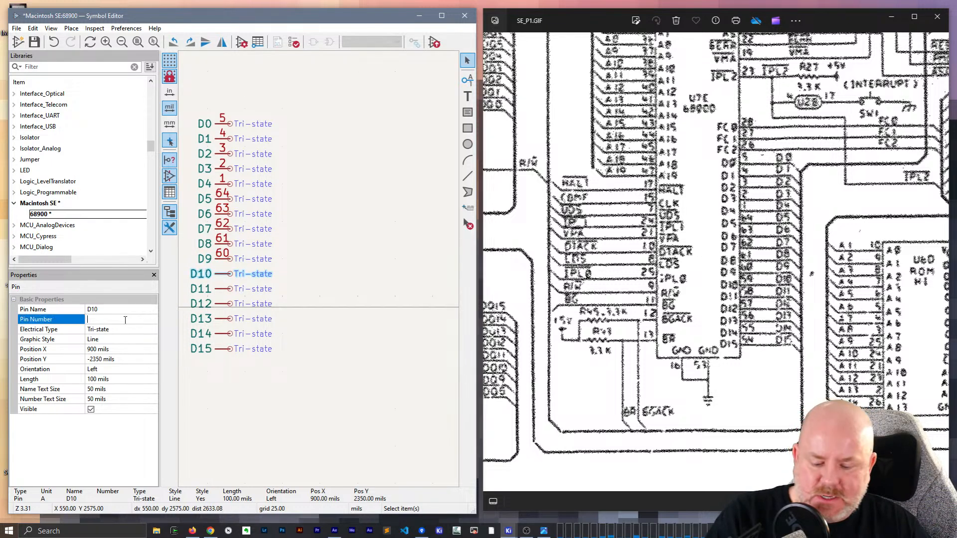
text(59)
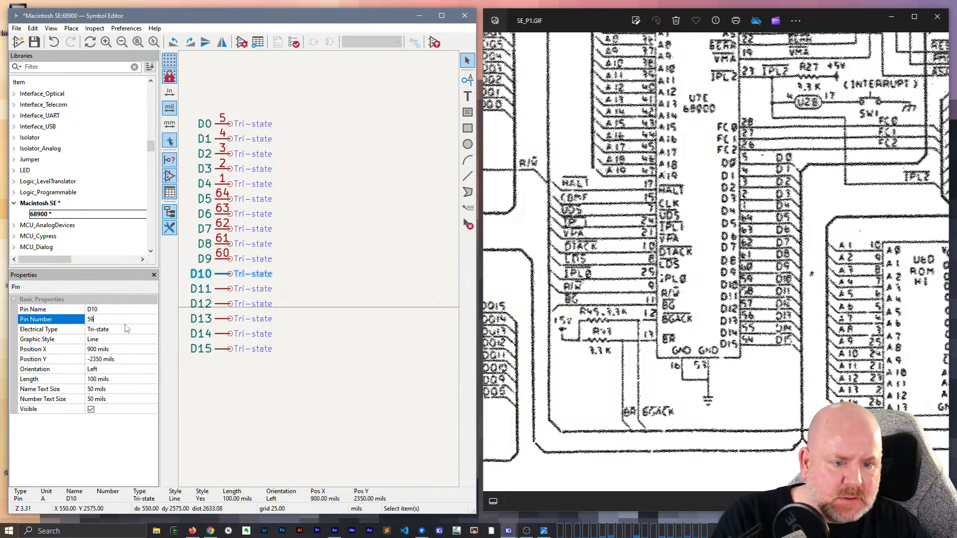
click(225, 290)
click(123, 320)
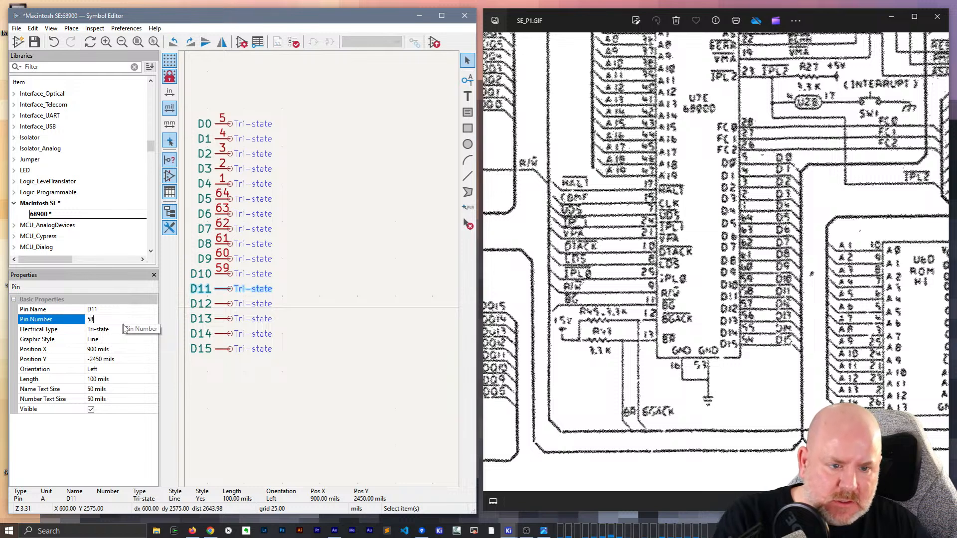
- Assign pin number 57 to D12 and pin number 56 to D13
click(224, 304)
click(116, 320)
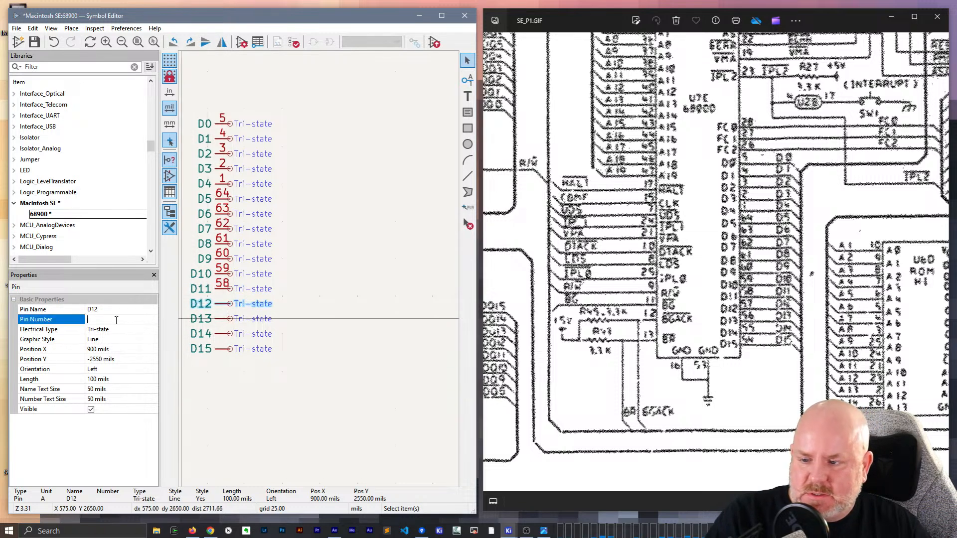
text(57)
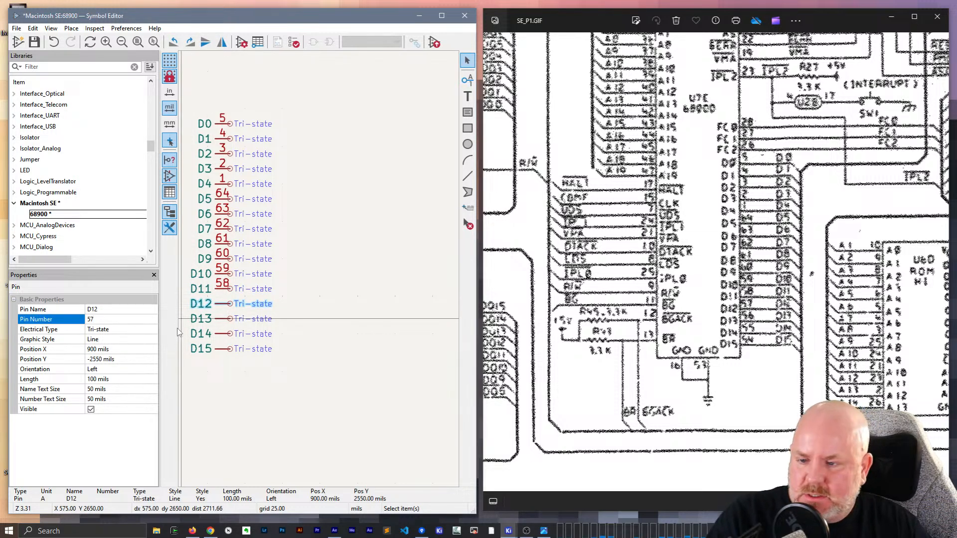
click(224, 319)
click(104, 320)
text(56)
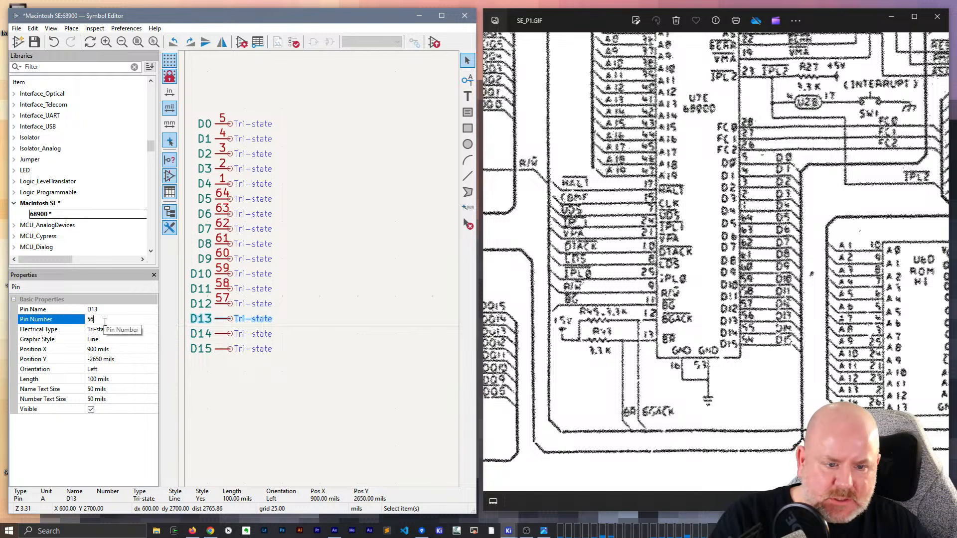
- Assign pin number 55 to D14 and pin number 54 to D15
click(202, 333)
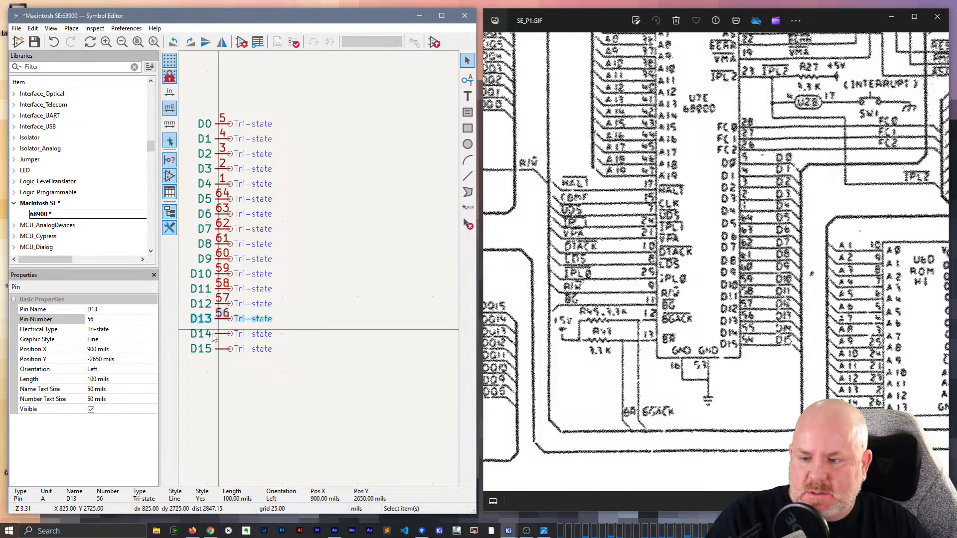
click(105, 322)
text(55)
click(202, 348)
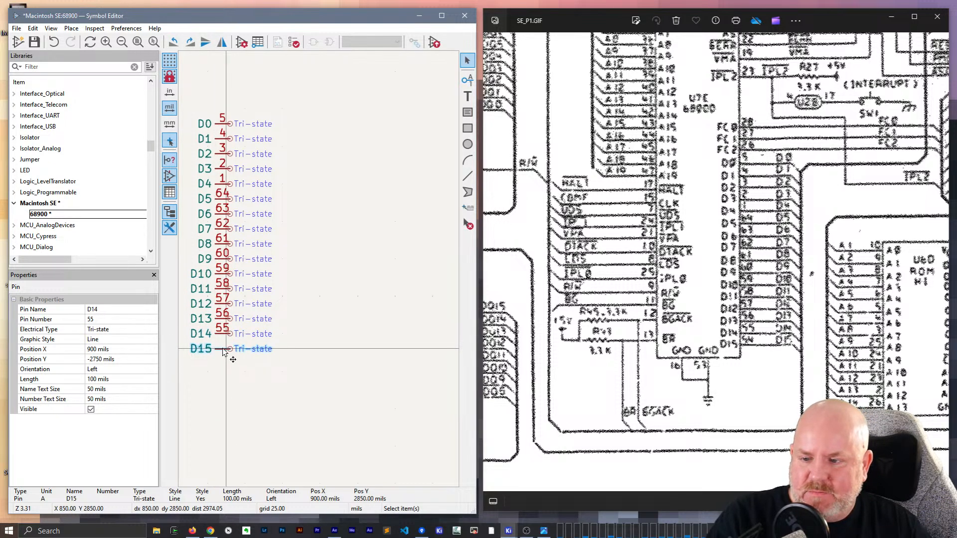
click(105, 320)
text(54)
click(244, 381)
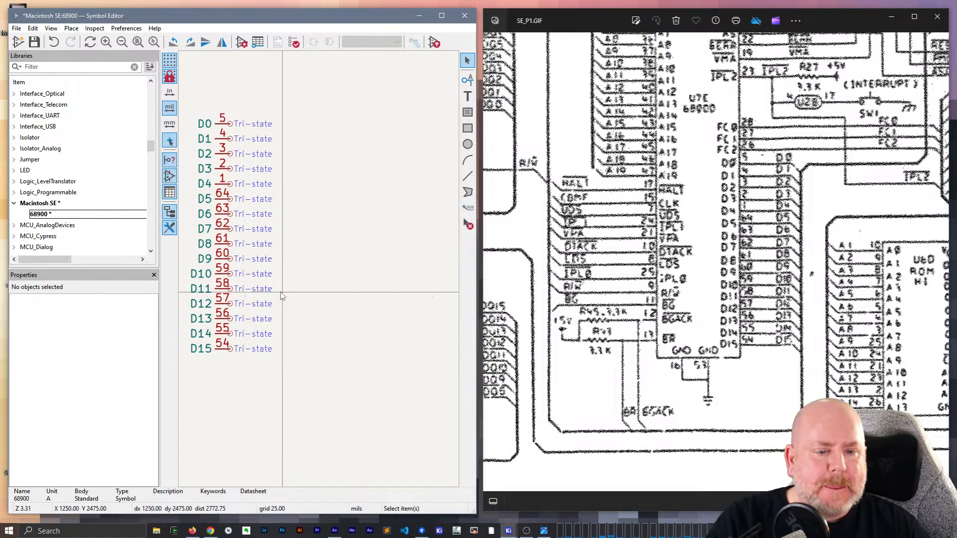
- Start a new pin for the symbol and name it ~{HALT}
scroll(315, 247, down, 3)
scroll(299, 255, up, 4)
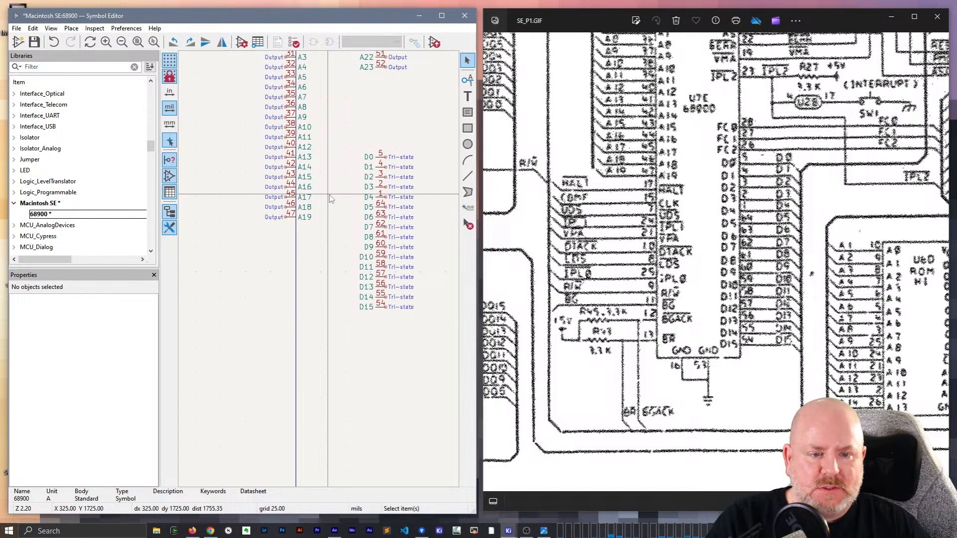
scroll(277, 220, up, 1)
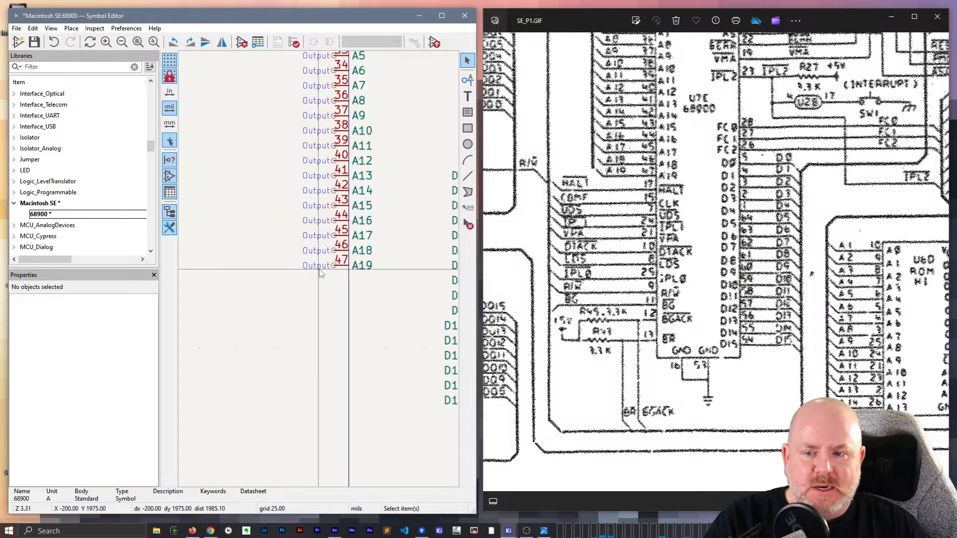
scroll(320, 271, down, 1)
middle_drag(360, 288, 343, 270)
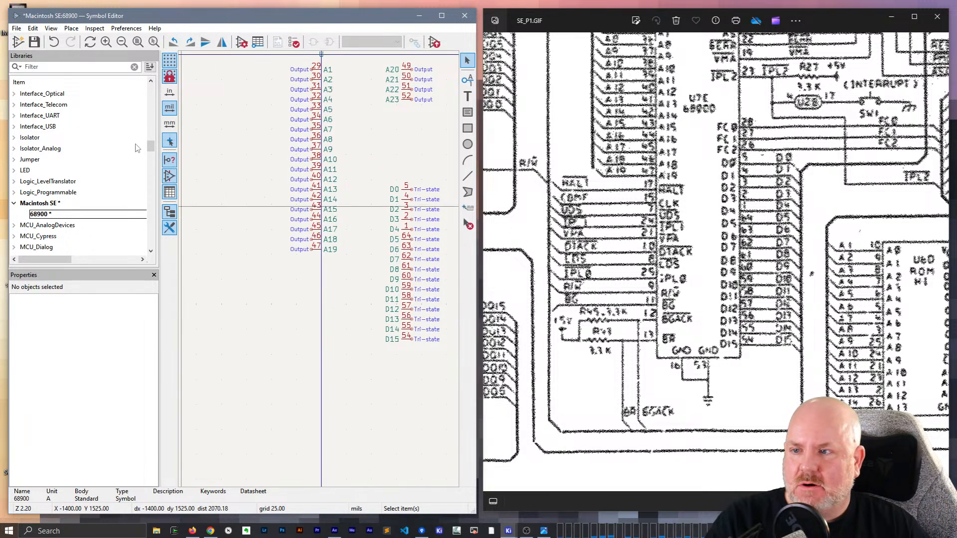
click(468, 80)
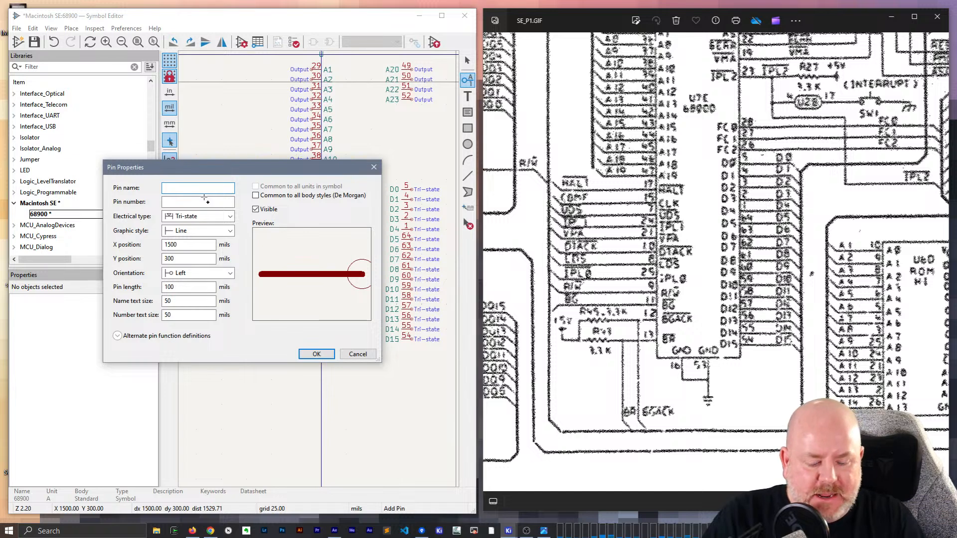
text(~PHA)
key(BackSpace)
key(BackSpace)
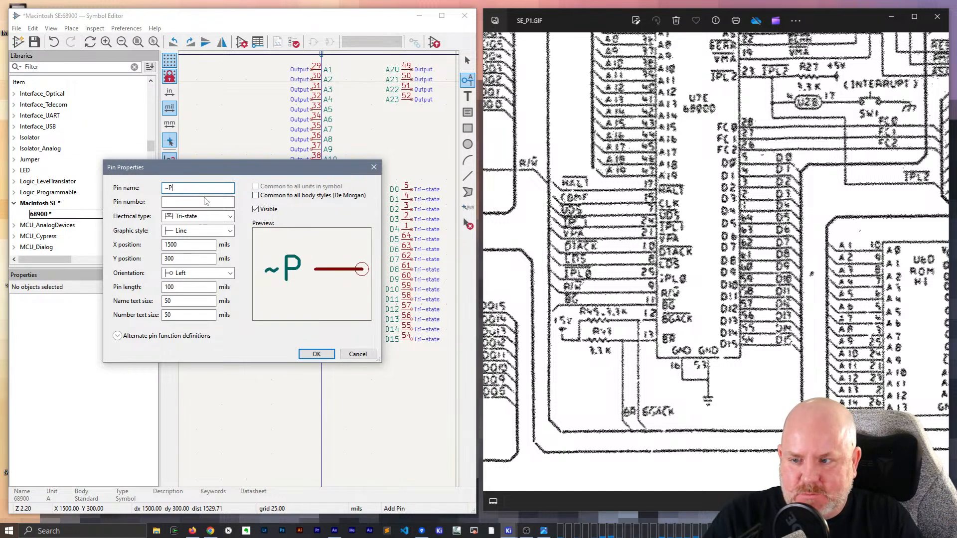
key(BackSpace)
text({HATL)
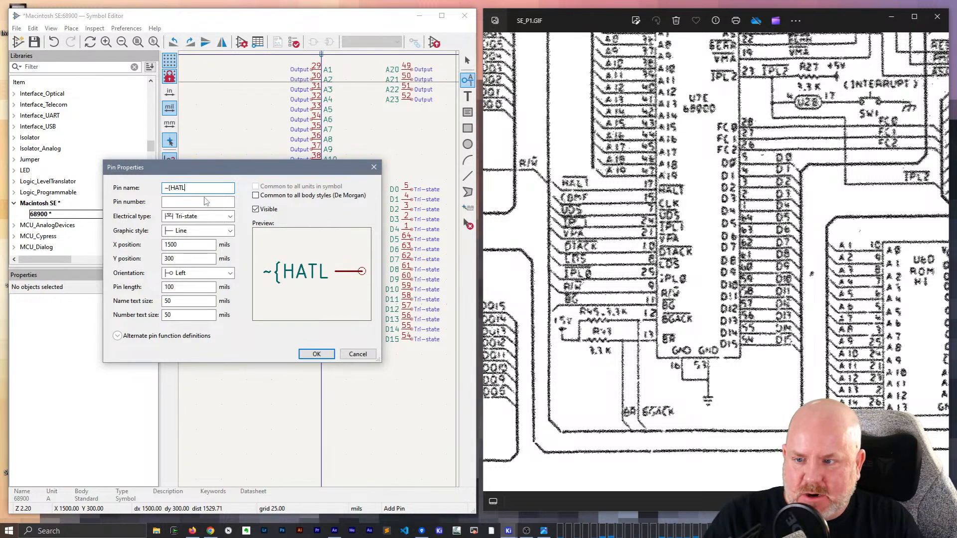
key(BackSpace)
key(BackSpace)
text(LT})
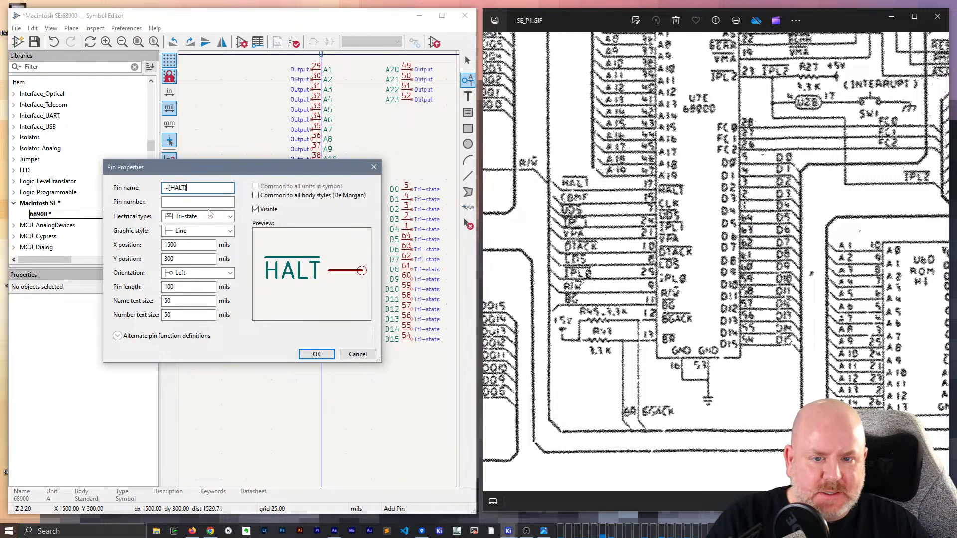
text(17)
- Give the new HALT pin number 17 and accept its properties
key(BackSpace)
key(BackSpace)
key(Tab)
text(17)
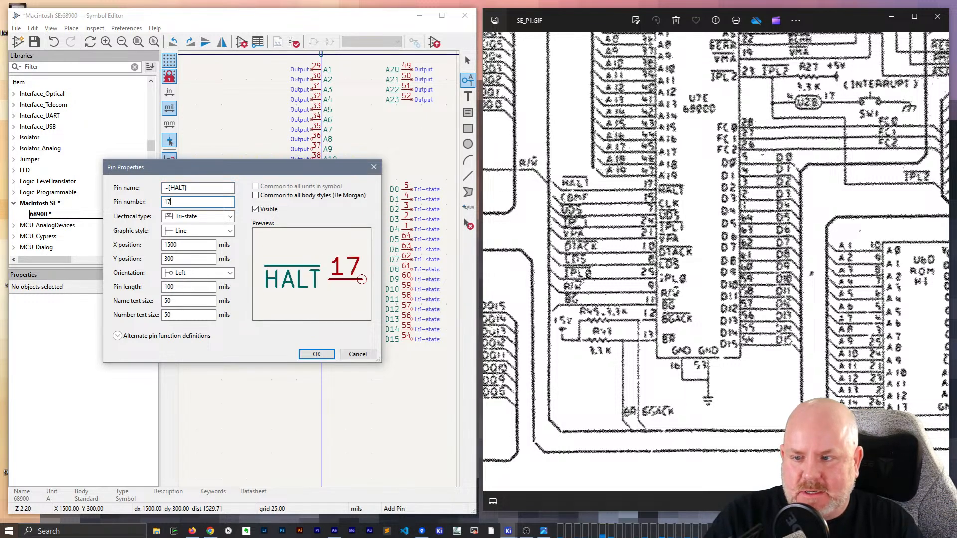
key(Return)
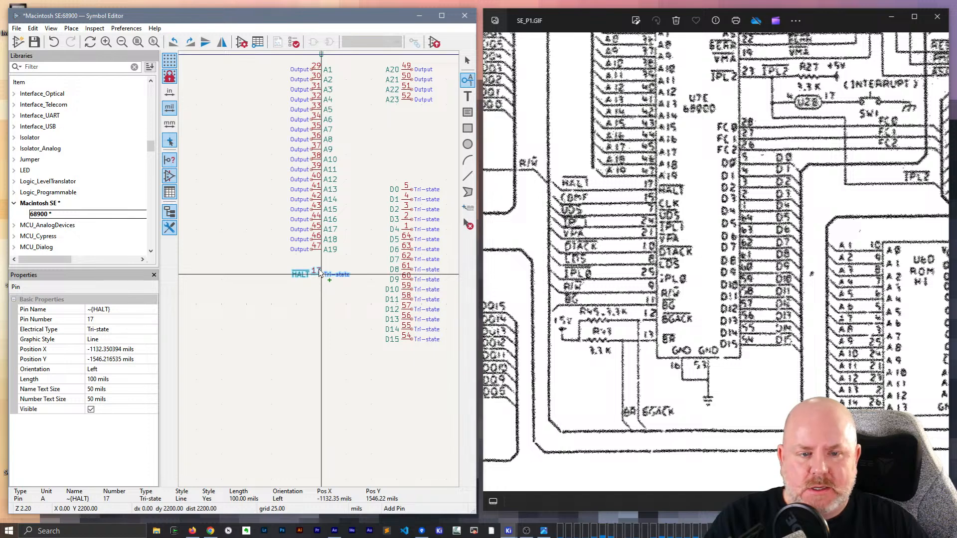
- Mirror the HALT pin horizontally and place it on the body's left edge below A19, at X -100, Y 2150 mils
scroll(320, 273, up, 5)
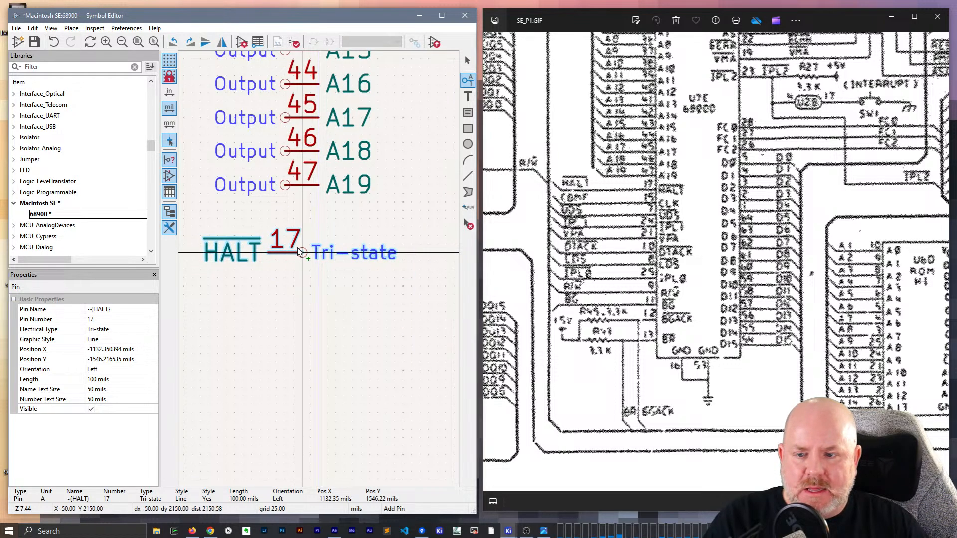
key(x)
click(282, 256)
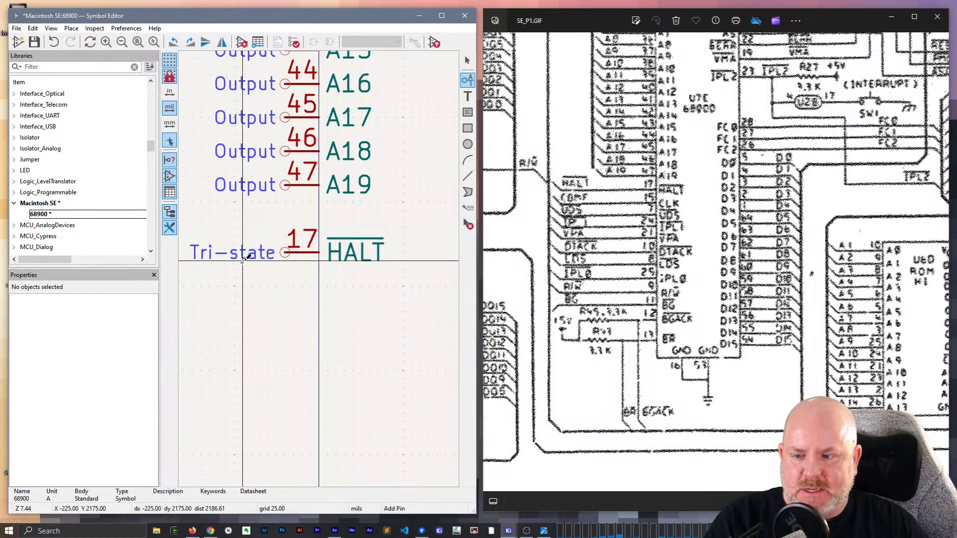
key(Escape)
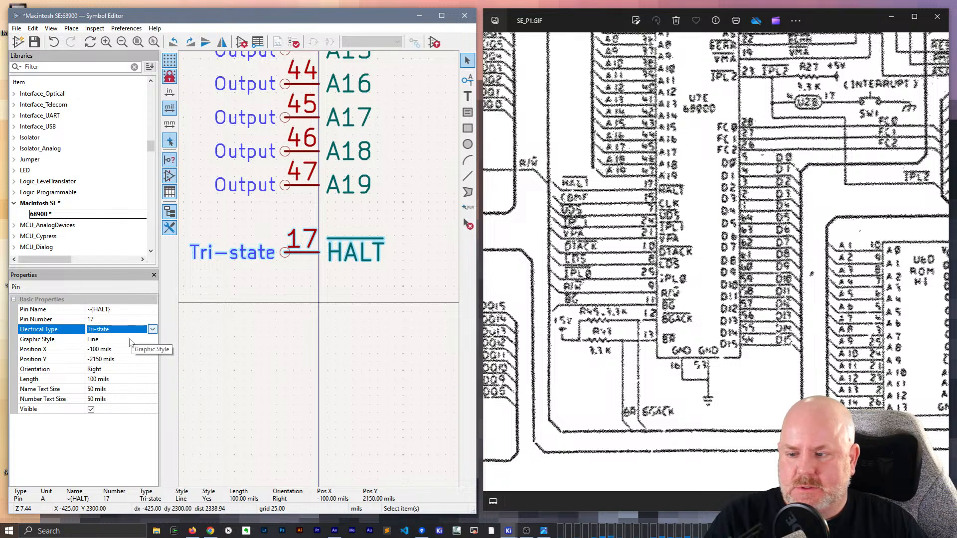
- Set the HALT pin's electrical type to Input and save the symbol library
click(152, 330)
click(119, 340)
click(263, 328)
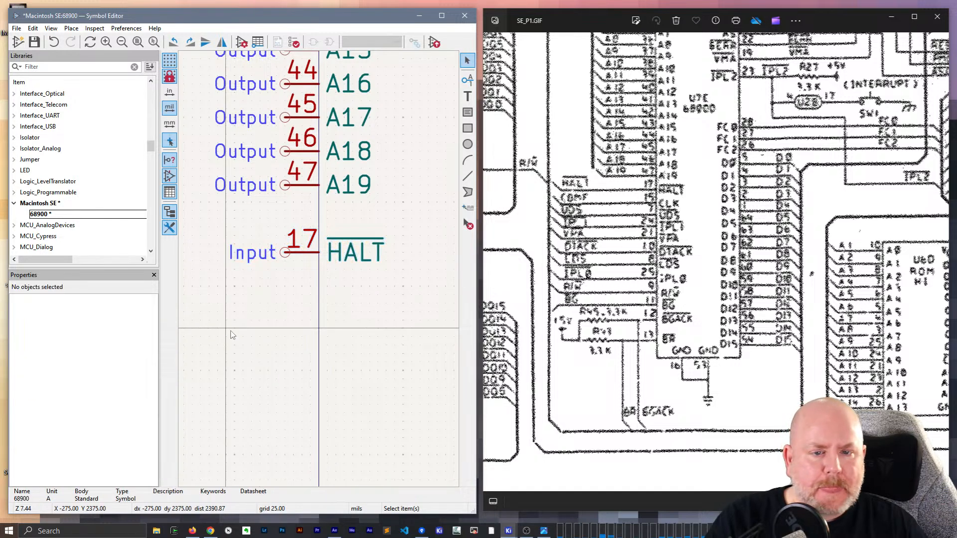
key(ctrl+s)
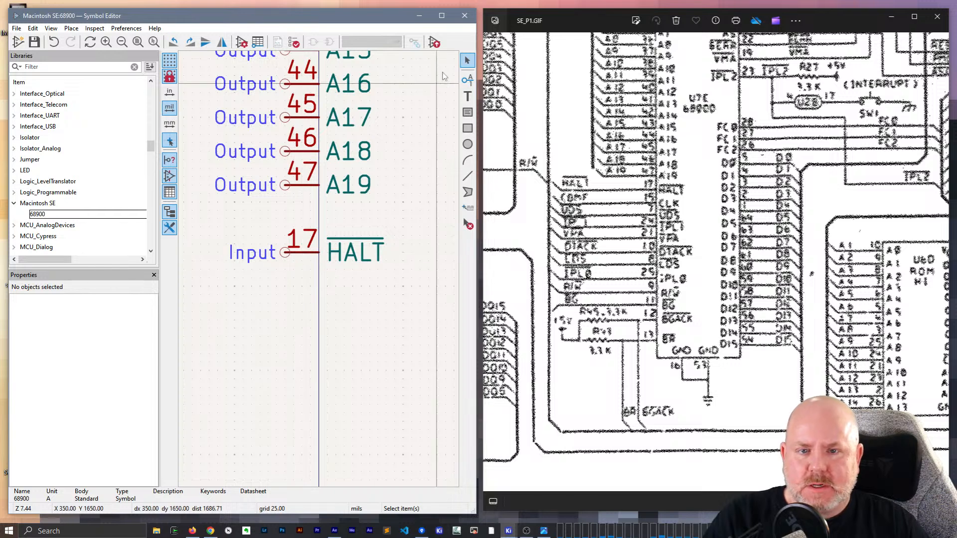
- Add an Input pin named CLK with number 15 on the body's left edge below HALT, at X -100, Y 2300 mils
click(467, 80)
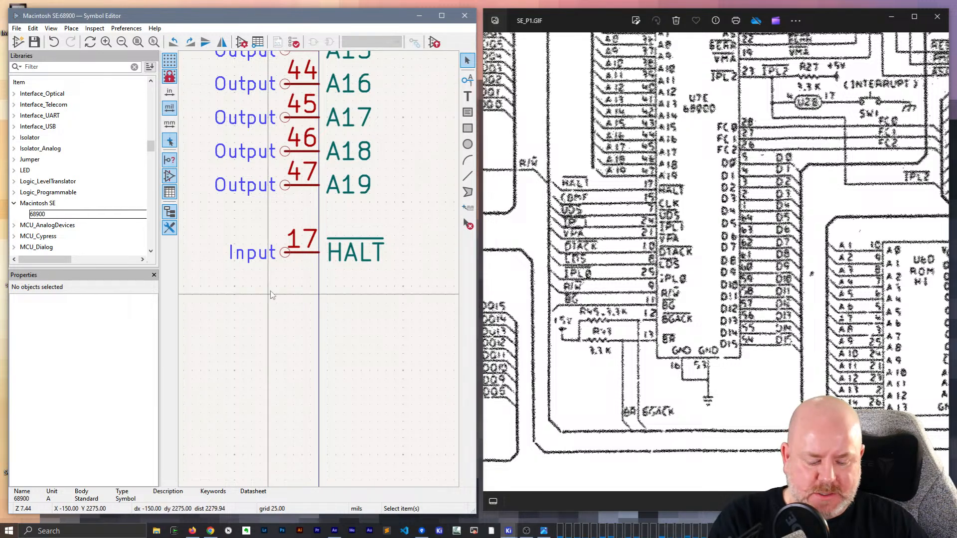
click(310, 277)
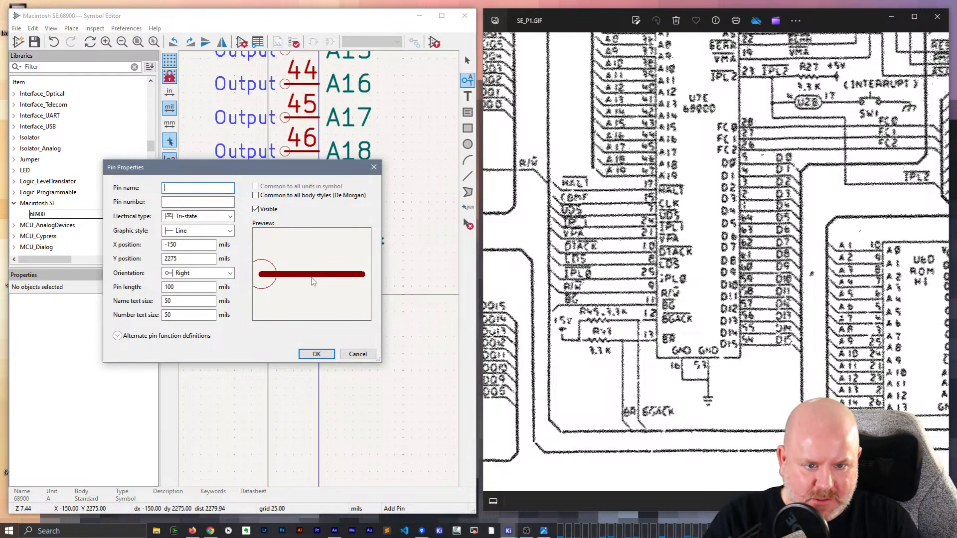
text(CLK)
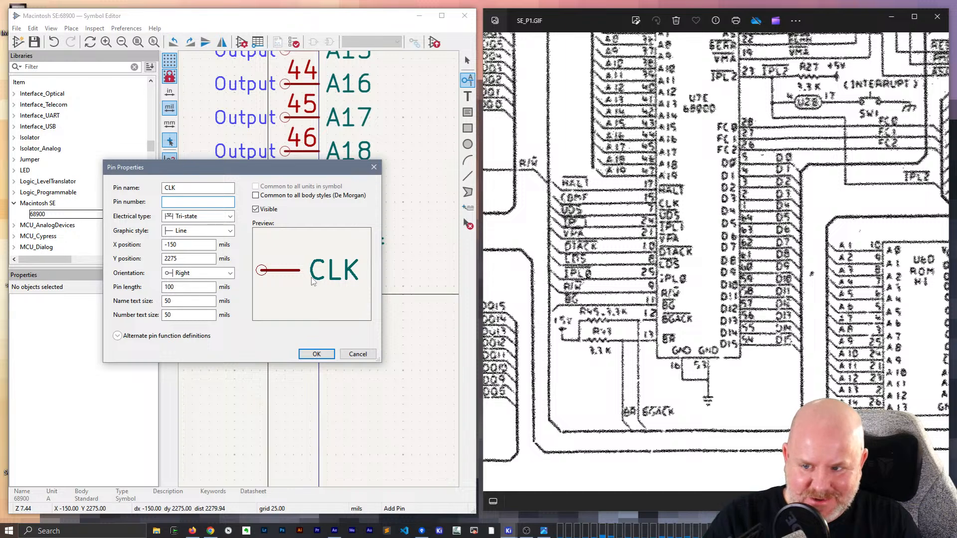
text(15)
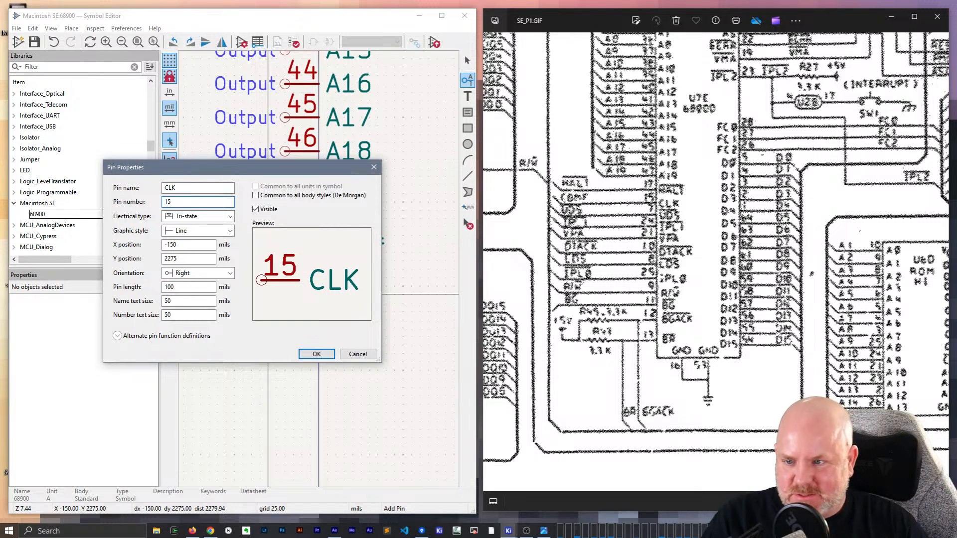
click(180, 217)
click(184, 228)
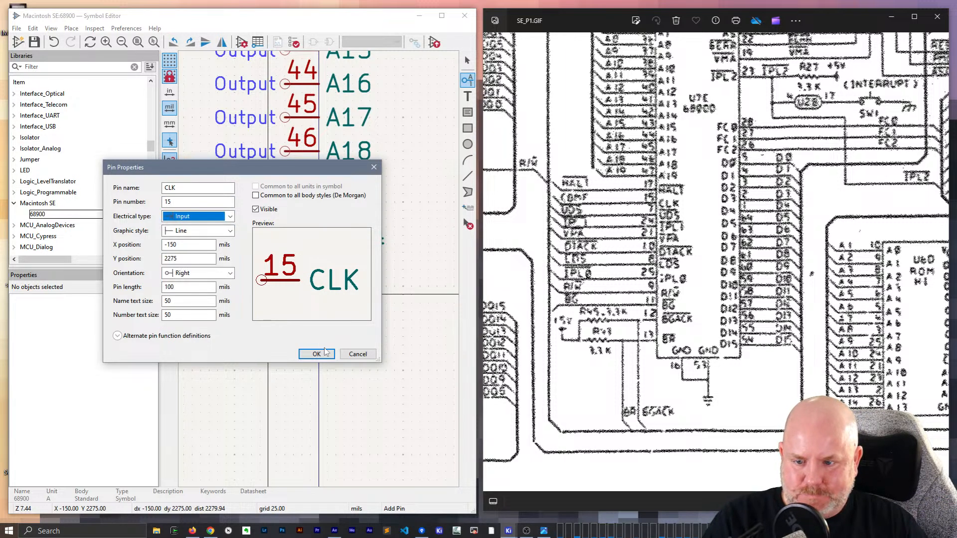
click(316, 354)
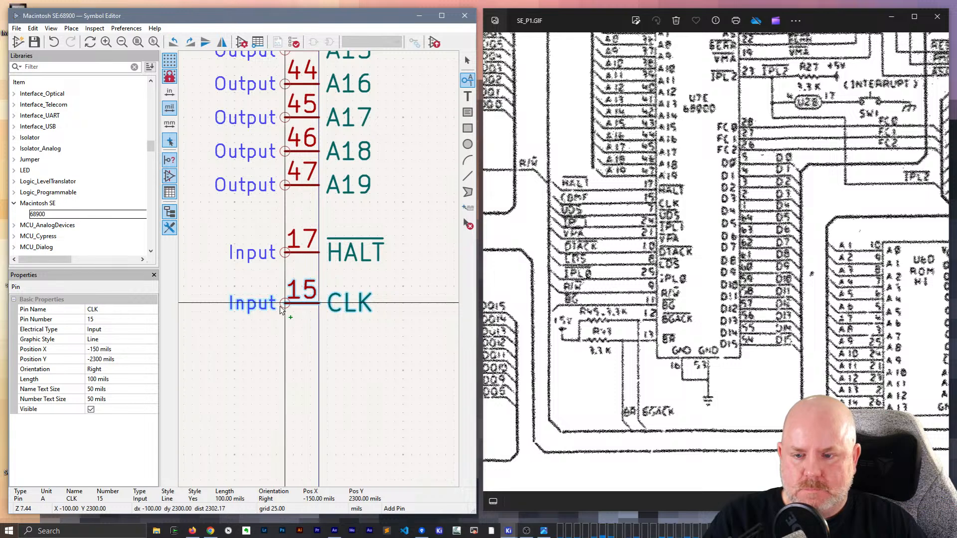
click(281, 310)
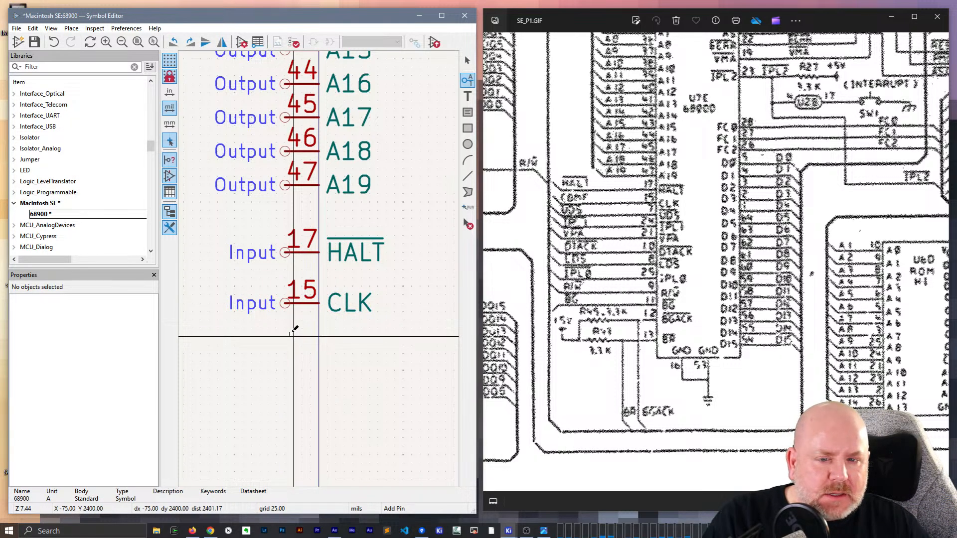
- Add a Passive pin named ~{UDS} on the body's left edge directly below CLK, at X -100, Y 2400 mils
click(325, 337)
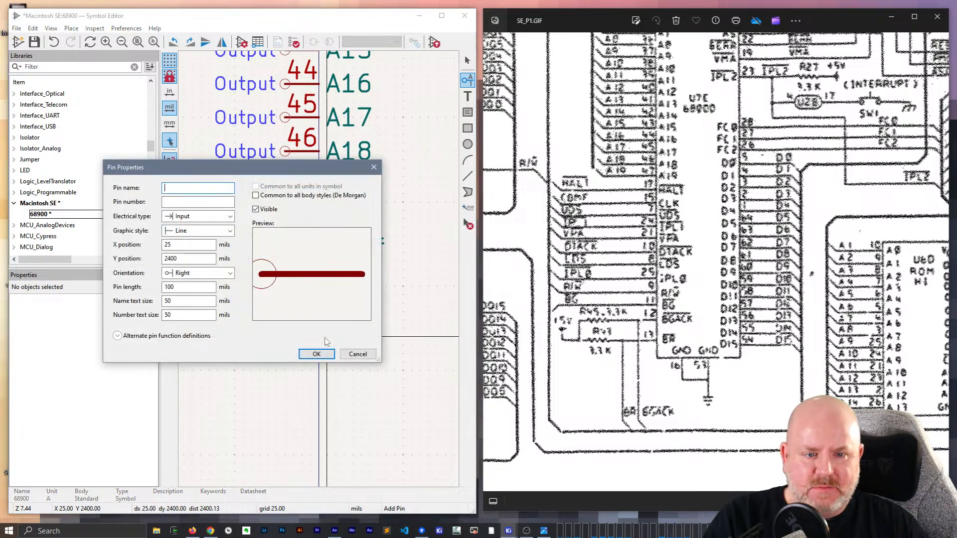
text(~{UI)
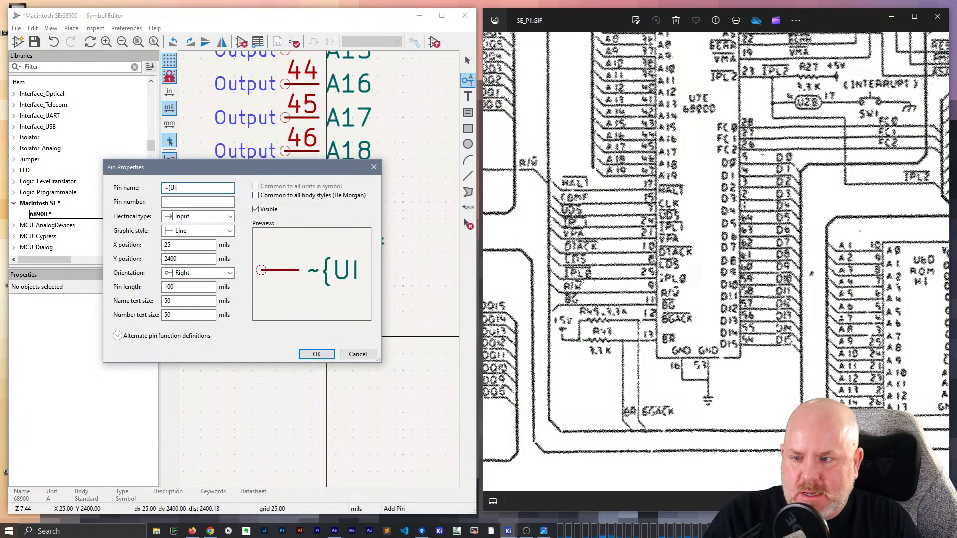
key(BackSpace)
text(DS})
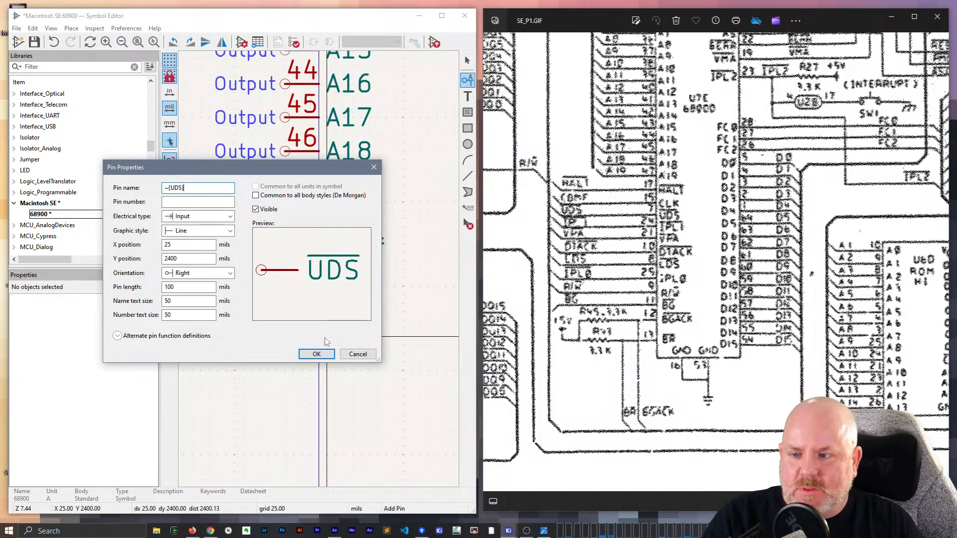
click(230, 216)
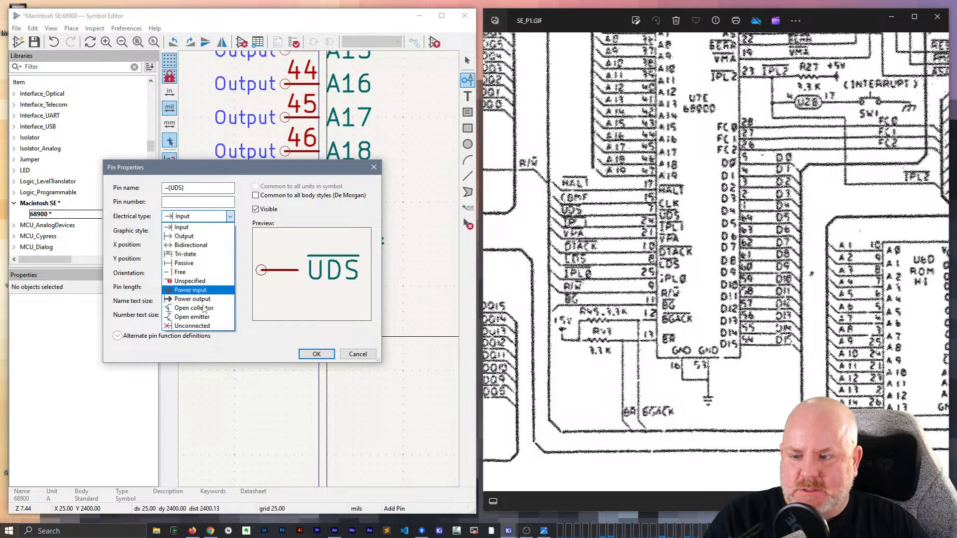
click(194, 263)
click(316, 354)
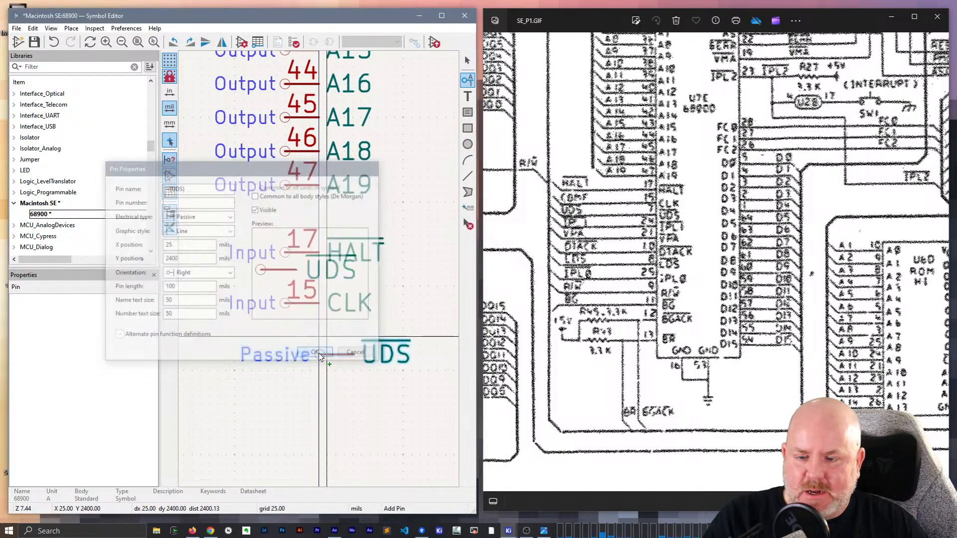
click(285, 337)
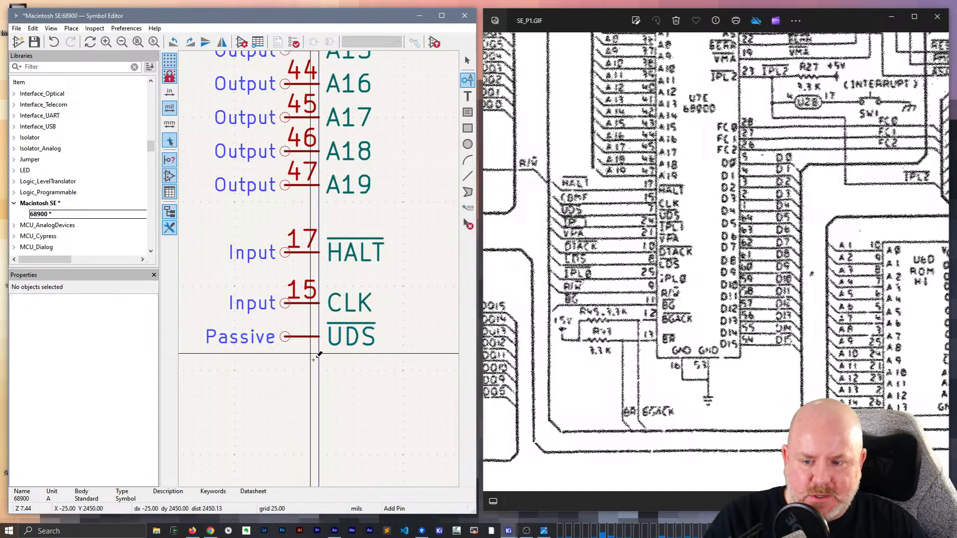
key(Escape)
- Assign pin number 7 to the UDS pin
click(305, 337)
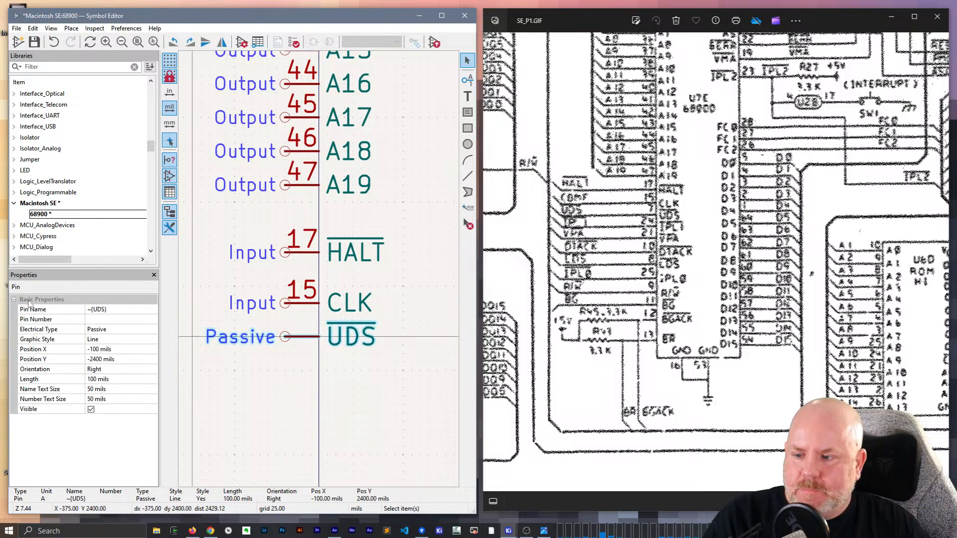
click(104, 319)
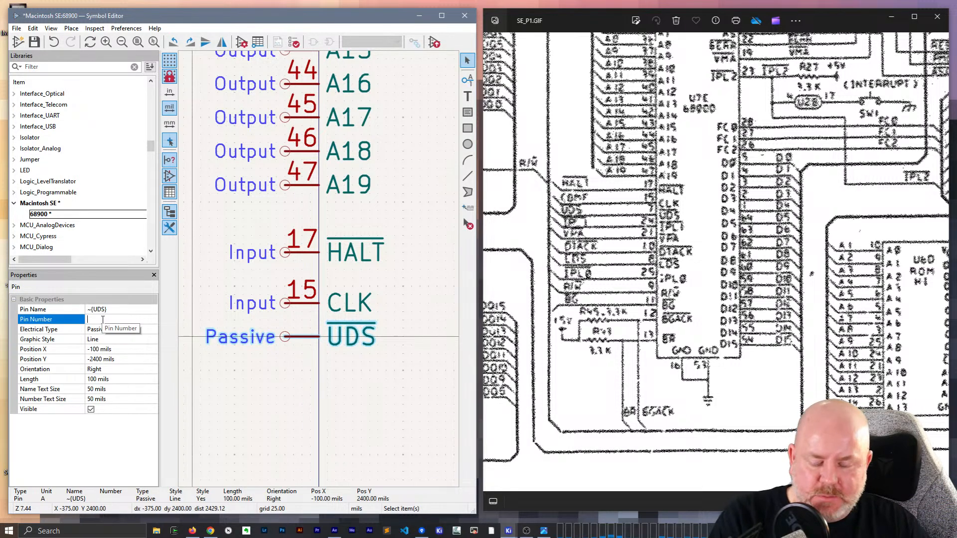
text(7)
key(Return)
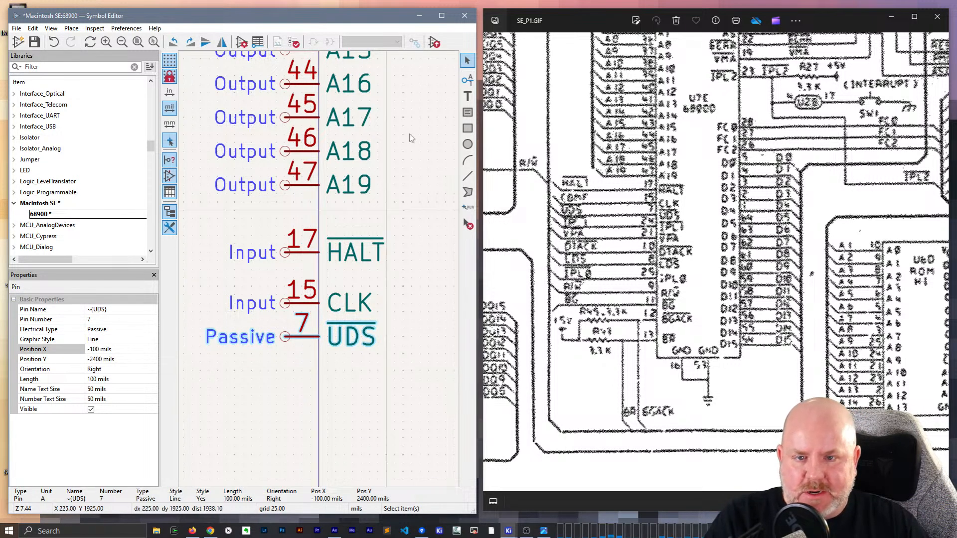
- Add a Passive pin named ~{IP} with number 24 on the body's left edge below UDS, at X -100, Y 2500 mils
click(468, 83)
click(325, 356)
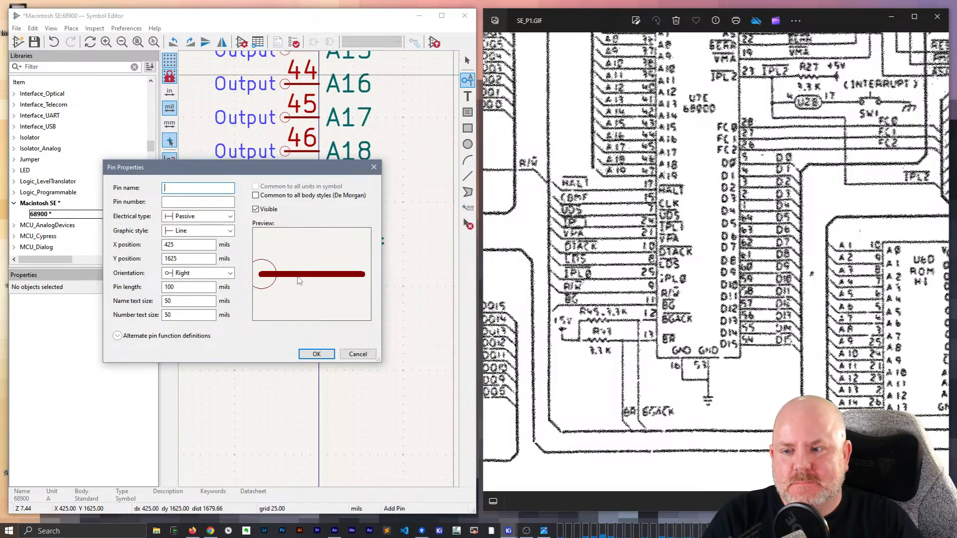
text(~{IPO)
key(BackSpace)
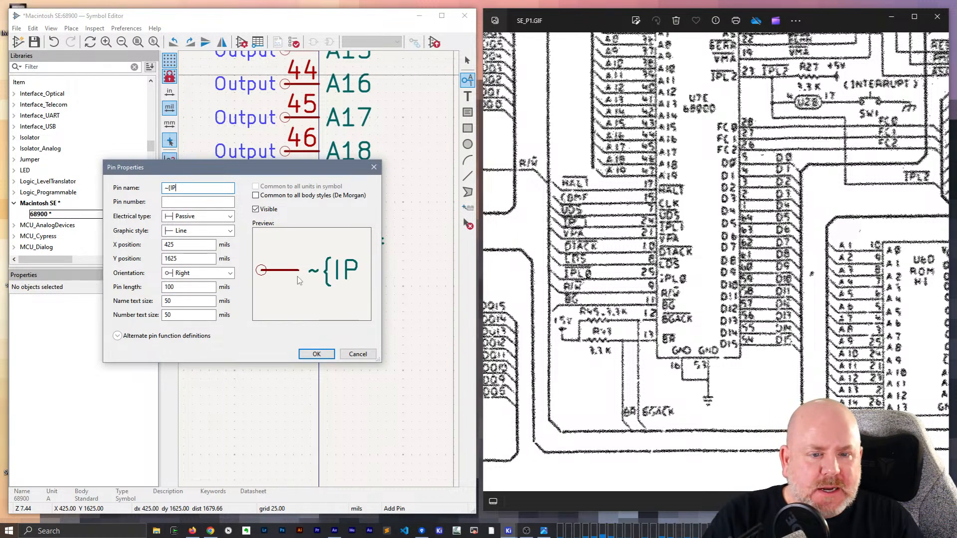
text({)
key(BackSpace)
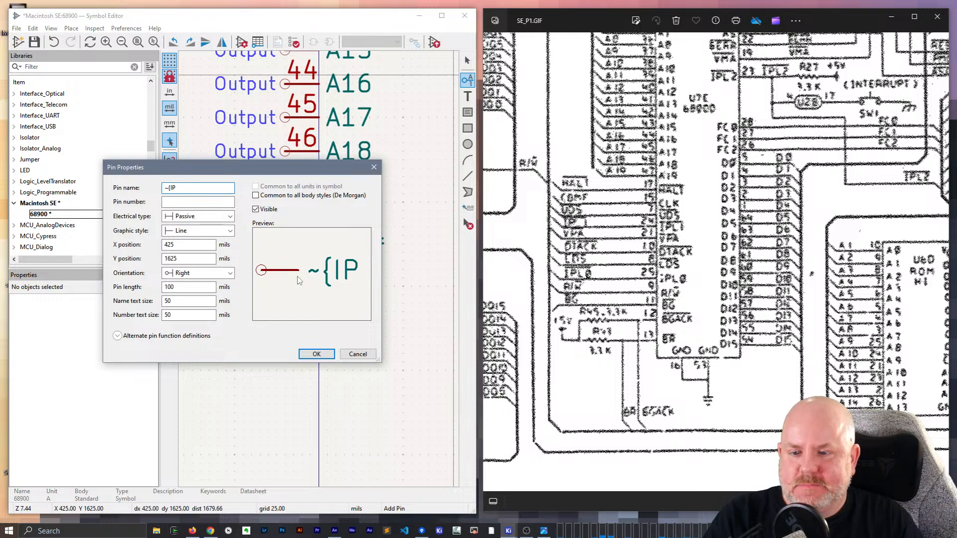
text(})
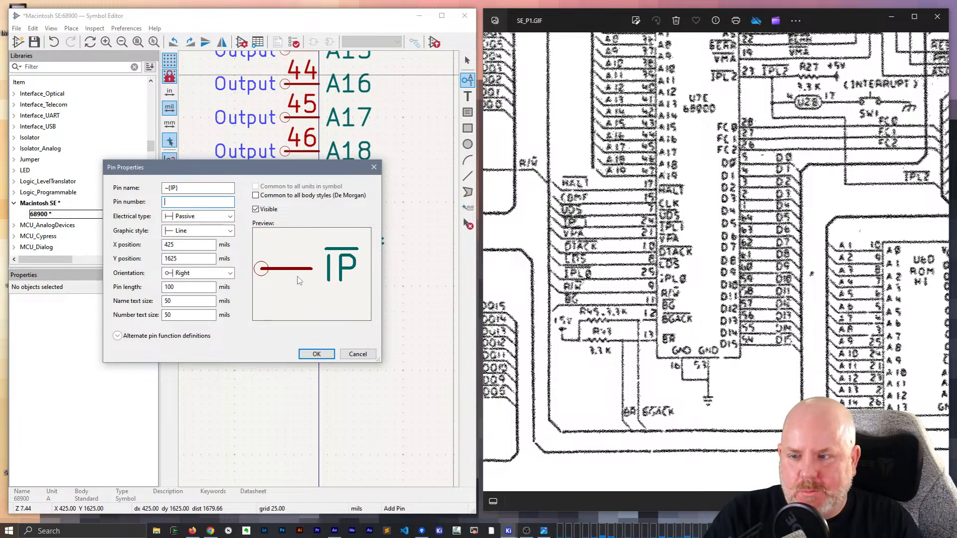
text(24)
key(Return)
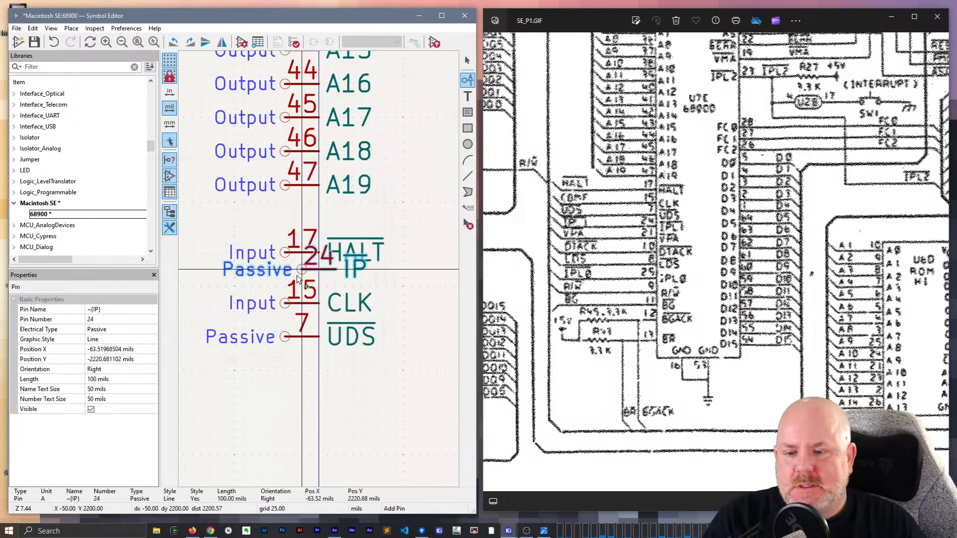
click(288, 371)
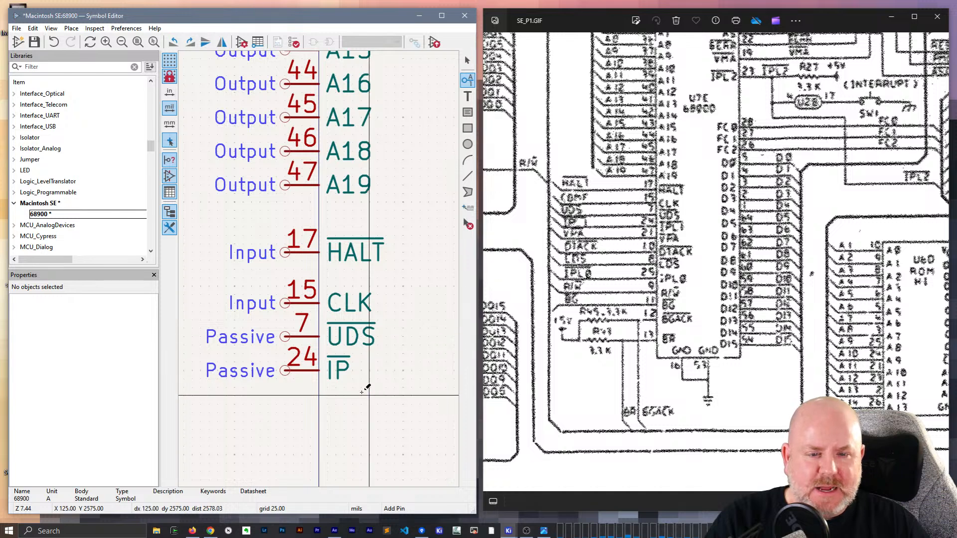
- Add a Passive pin named ~{VPA} with number 21 on the body's left edge below IP, at X -100, Y 2600 mils
click(319, 408)
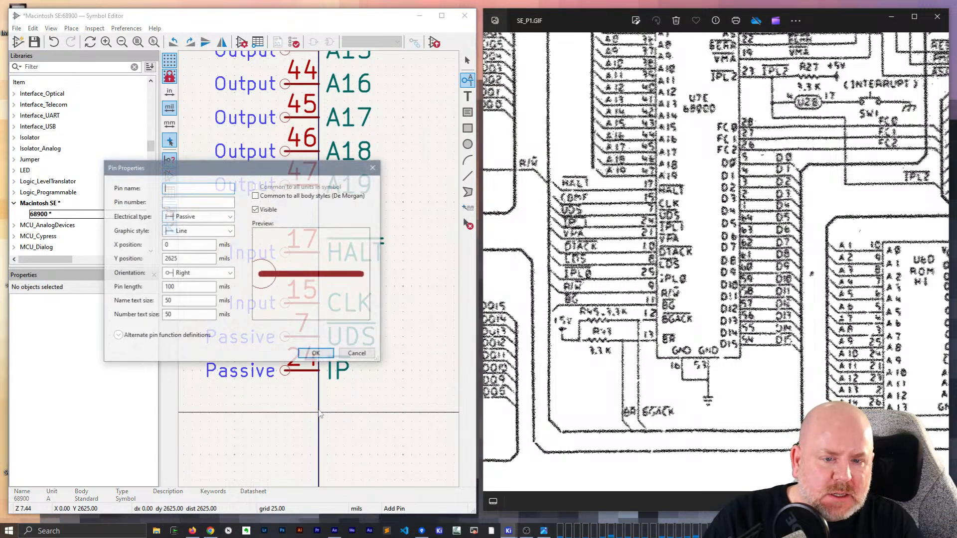
text(~P{)
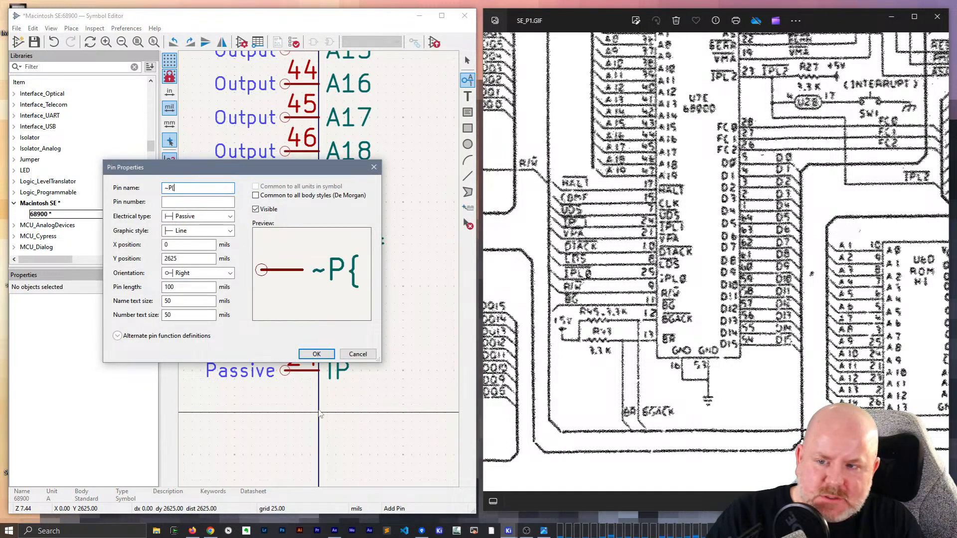
key(BackSpace)
key(BackSpace)
text({)
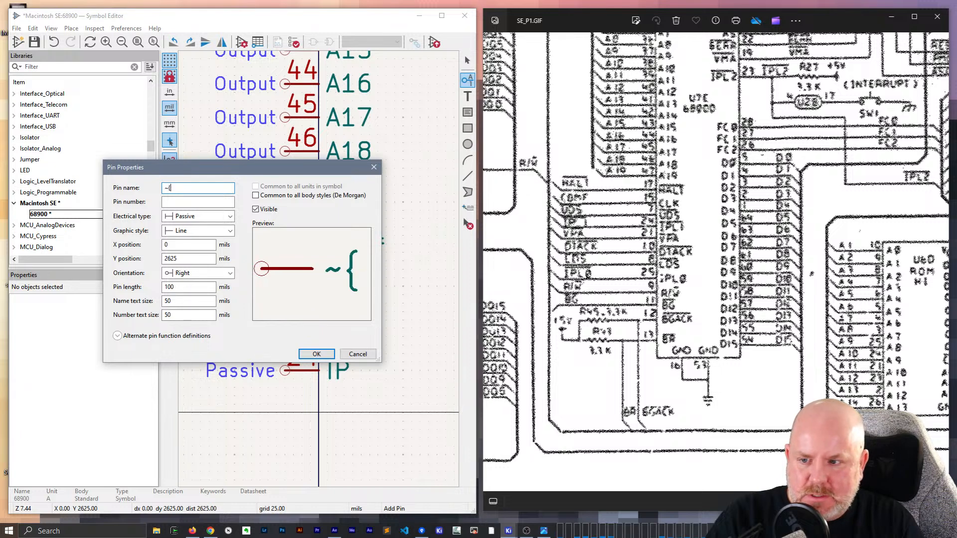
text(VPOA)
key(BackSpace)
key(BackSpace)
text(A})
key(Tab)
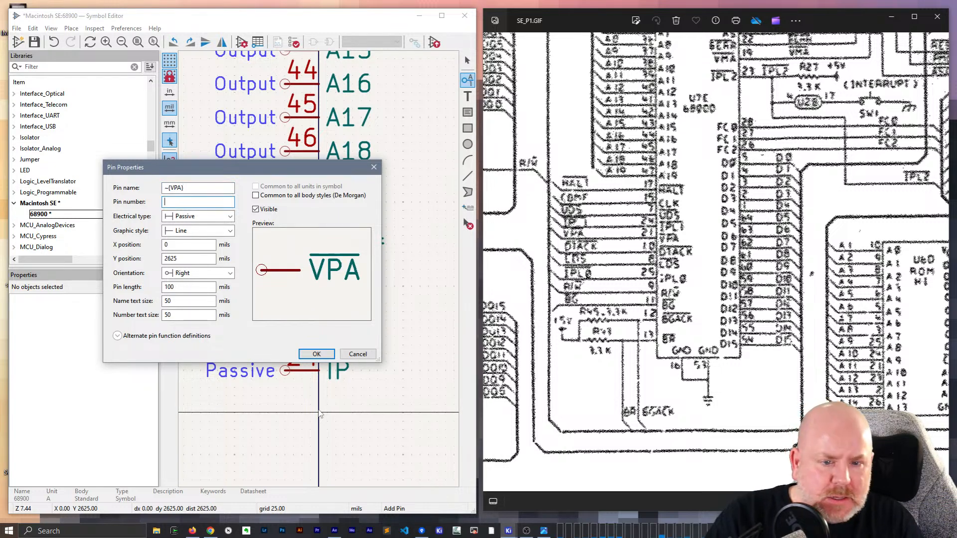
text(21)
key(Return)
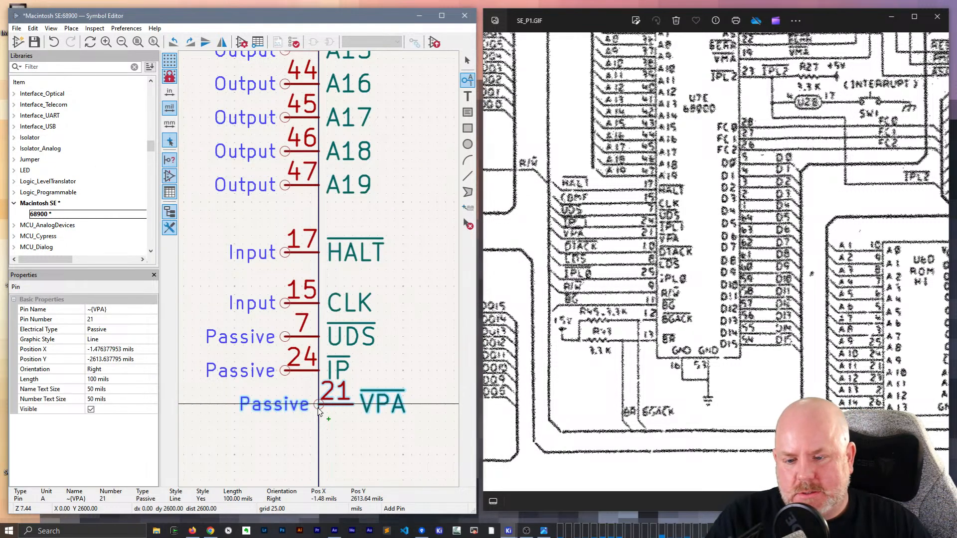
click(291, 409)
- Add a Passive pin named ~{DTACK} with number 10 on the body's left edge below VPA, at X -100, Y 2700 mils
scroll(299, 349, down, 3)
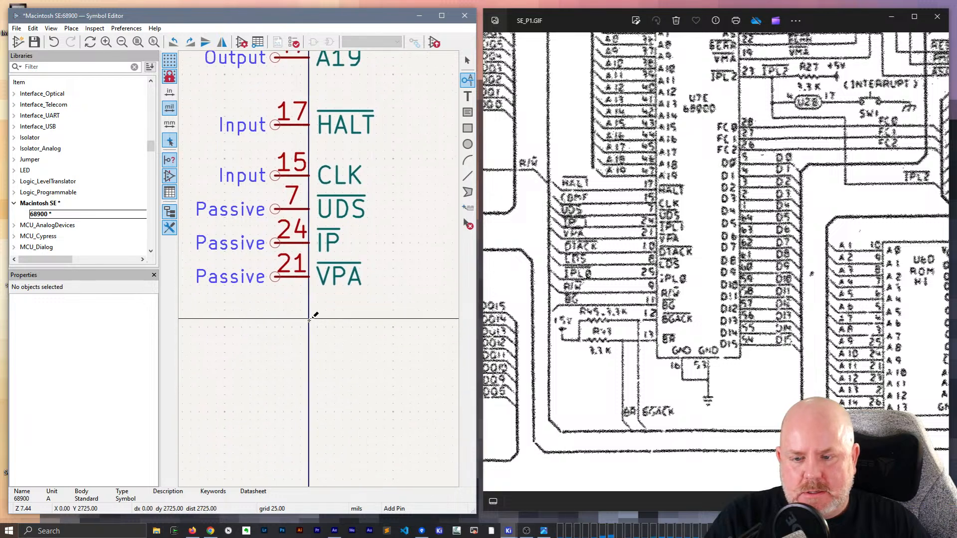
click(309, 328)
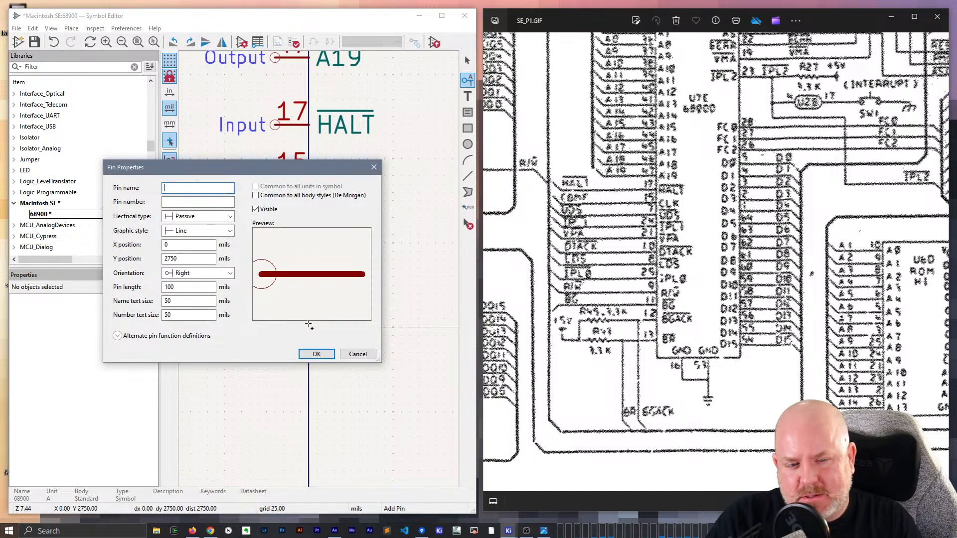
text(P)
key(BackSpace)
text(~{)
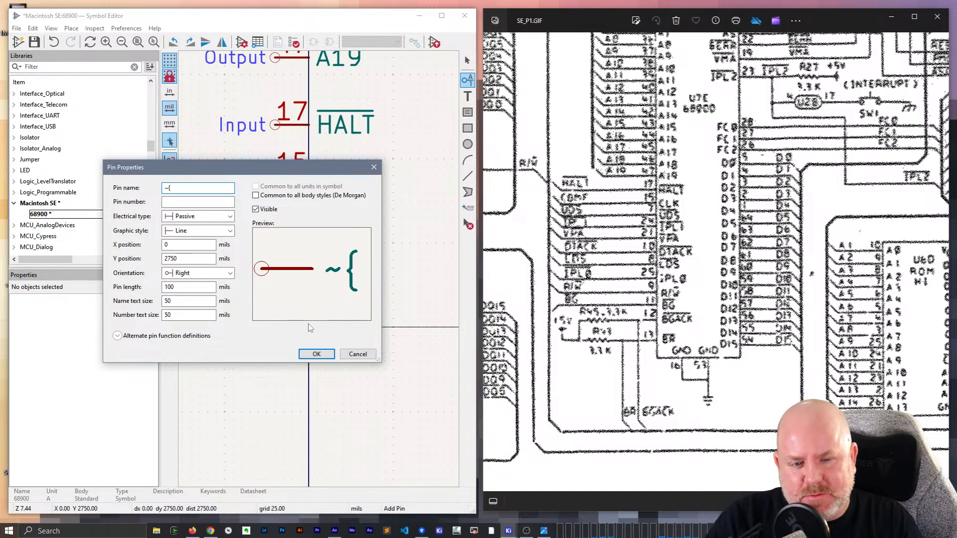
text(DTACK})
key(Tab)
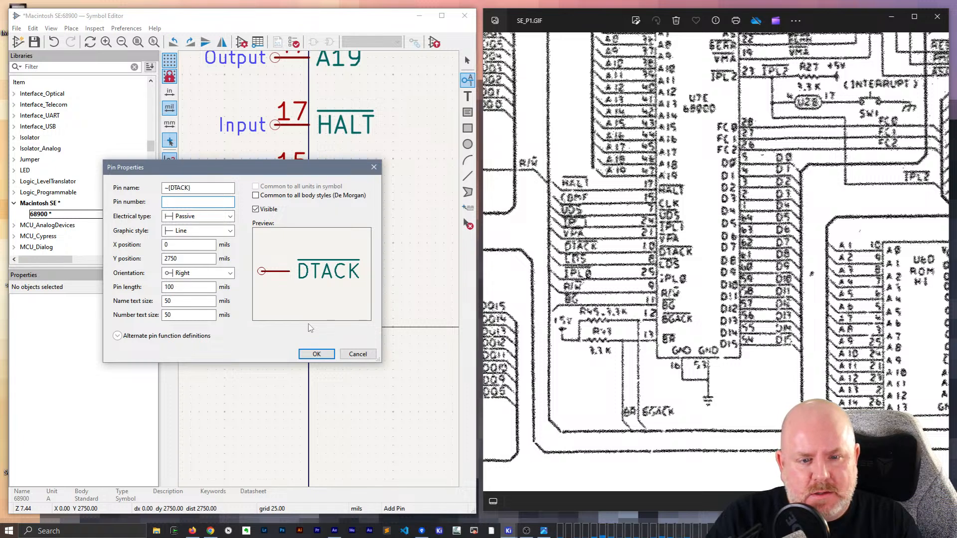
text(10)
key(Return)
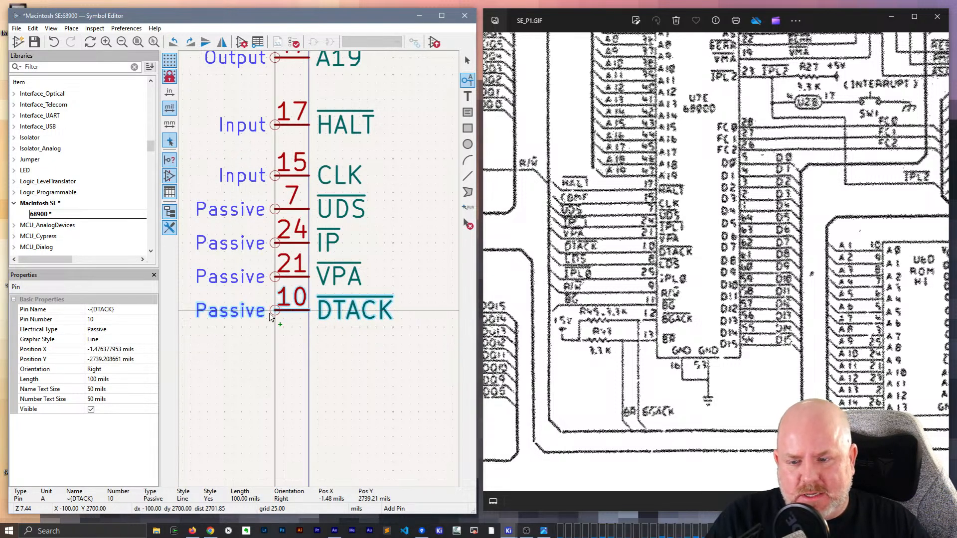
click(270, 317)
- Add a Passive pin named ~{LDS} with number 8 on the body's left edge below DTACK, at X -100, Y 2800 mils
click(319, 351)
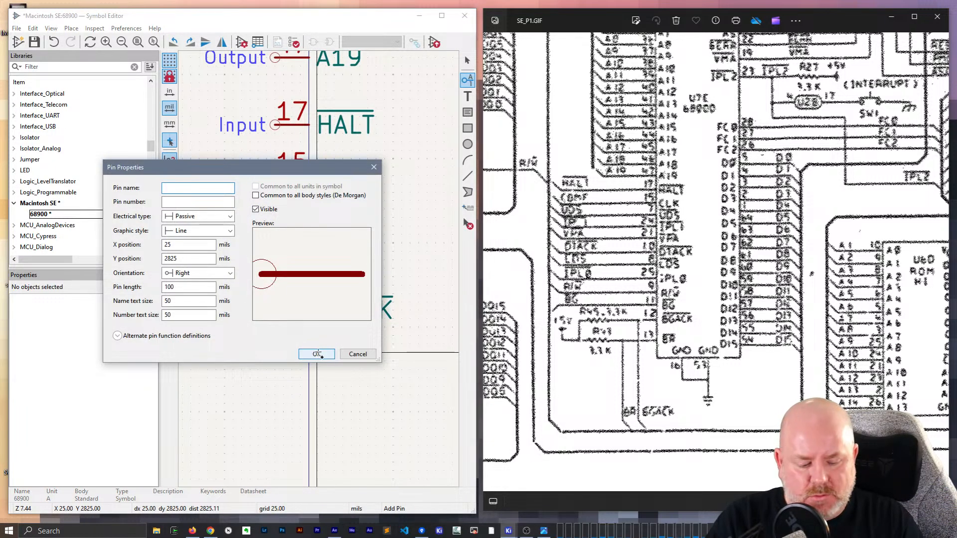
text(~{LDS})
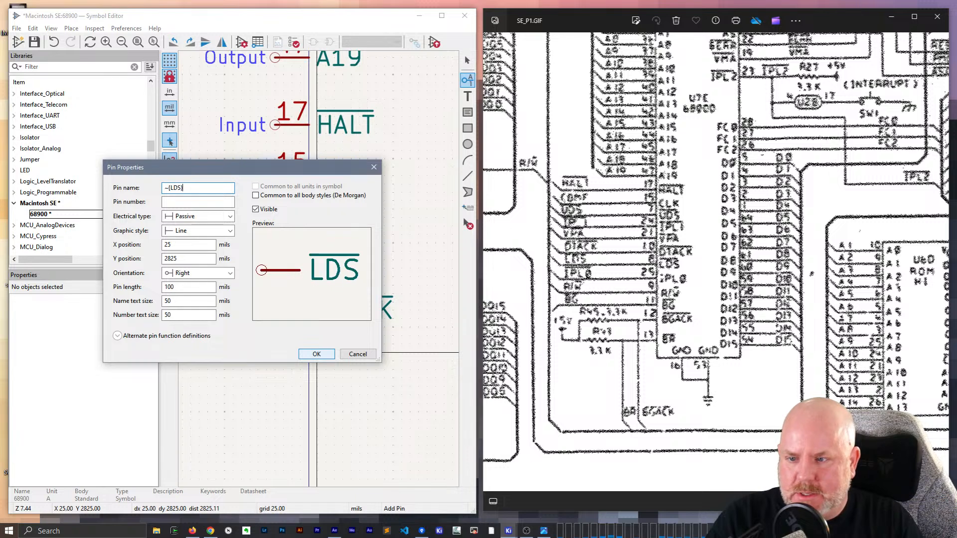
key(Tab)
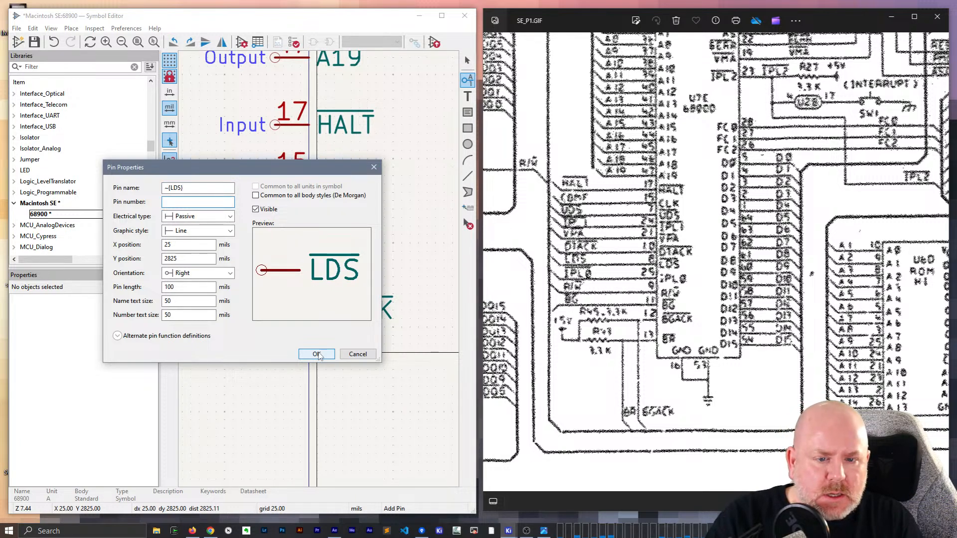
text(8)
click(317, 354)
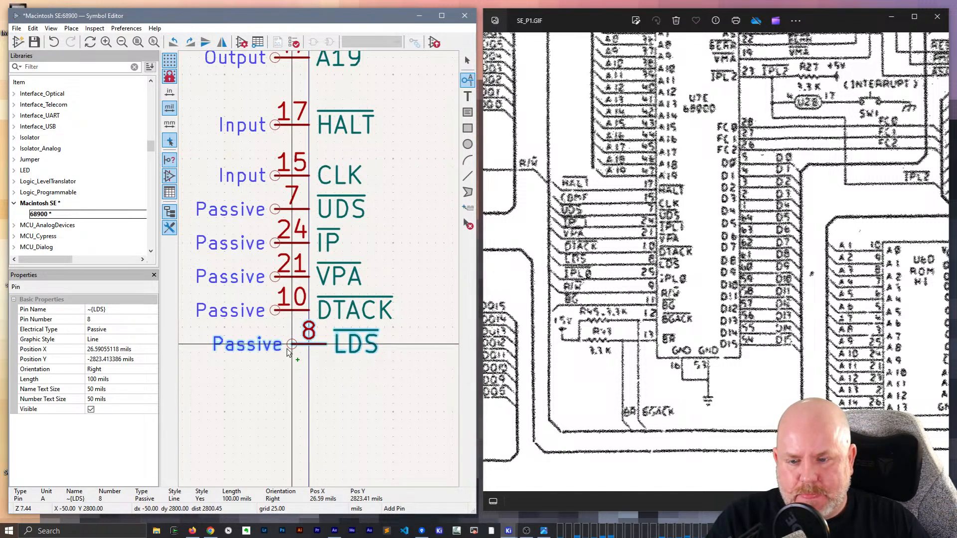
click(276, 346)
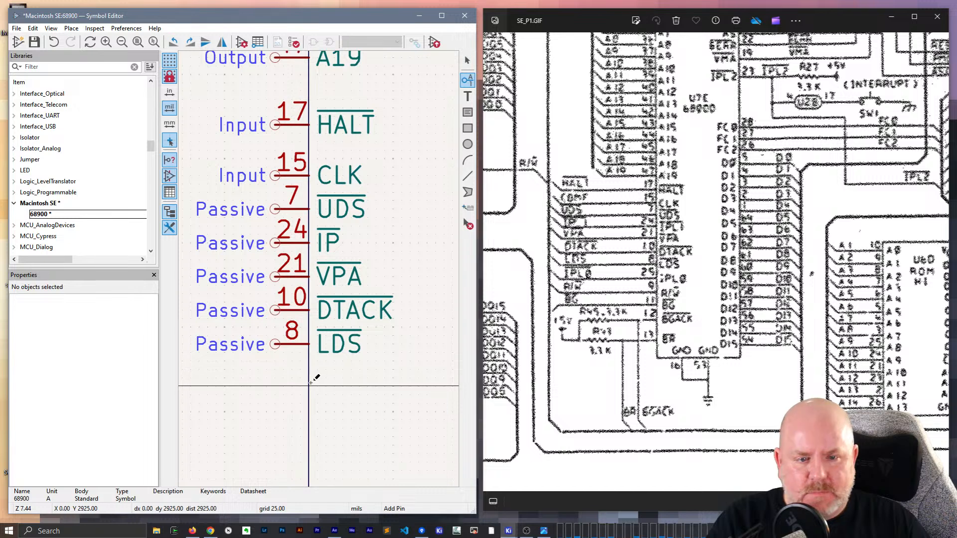
- Add a Passive pin named ~{IPL0} with number 25 on the body's left edge below LDS, at X -100, Y 2900 mils
click(310, 383)
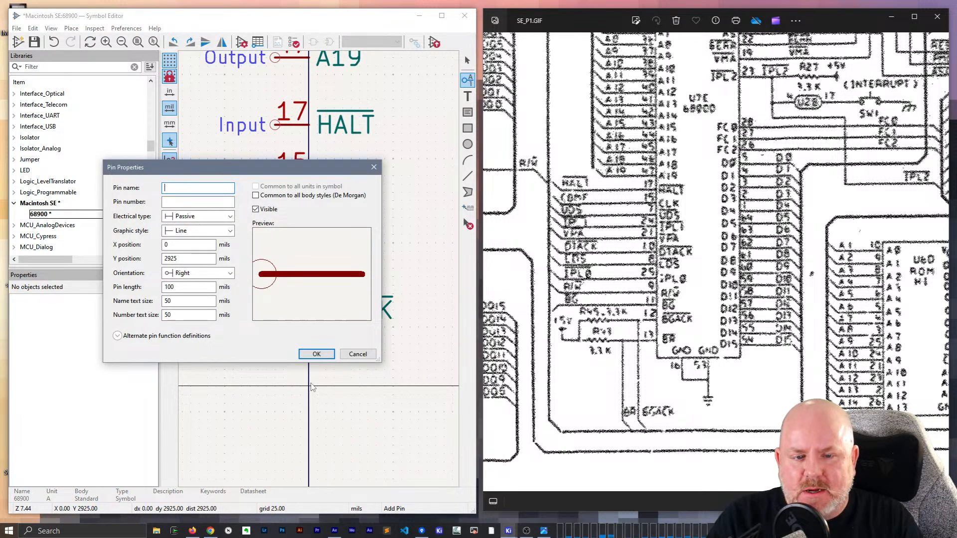
text(IPL0)
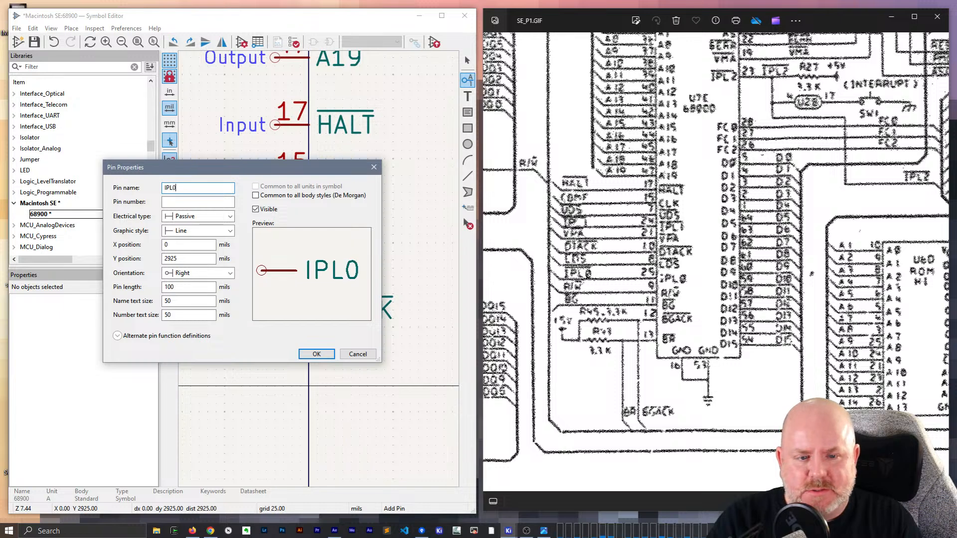
key(Tab)
text(25)
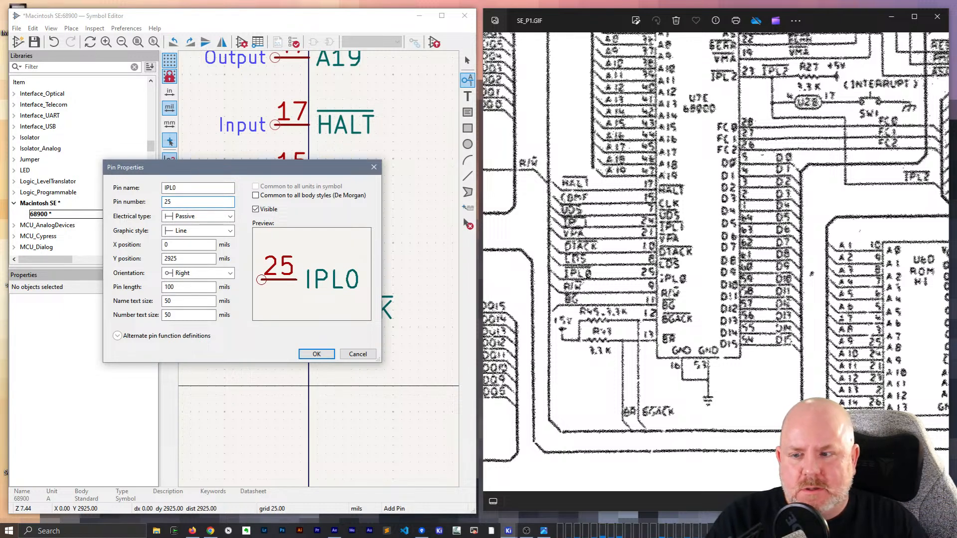
text(~~)
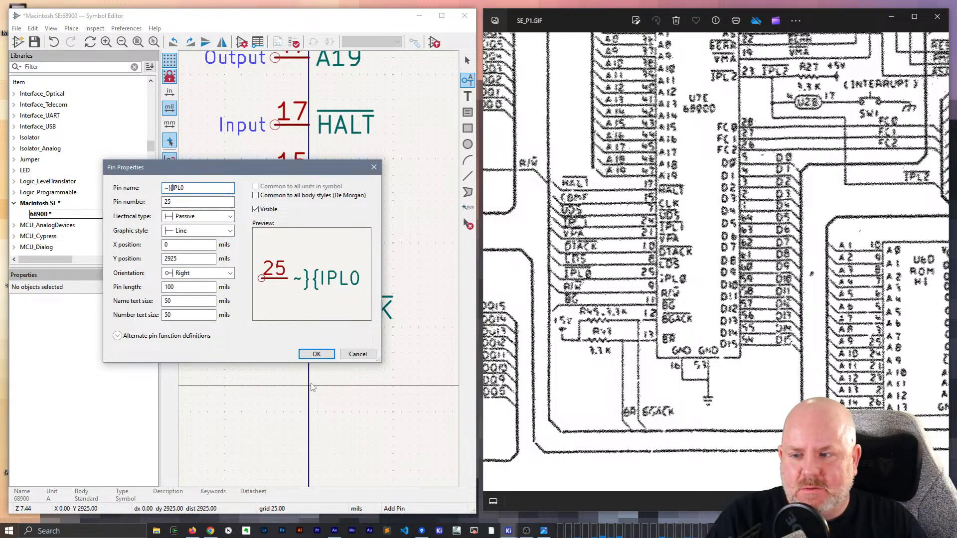
key(BackSpace)
text({IPL0)
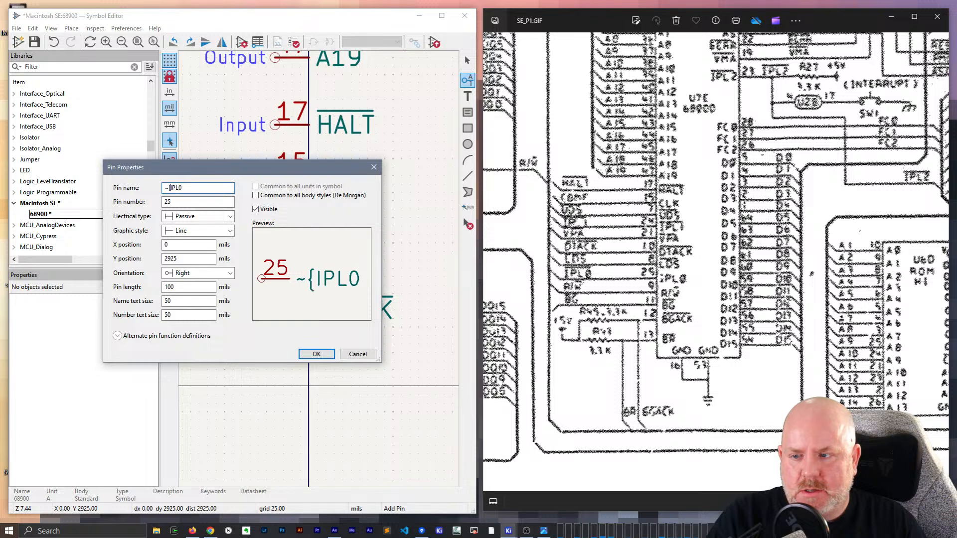
text(})
key(Return)
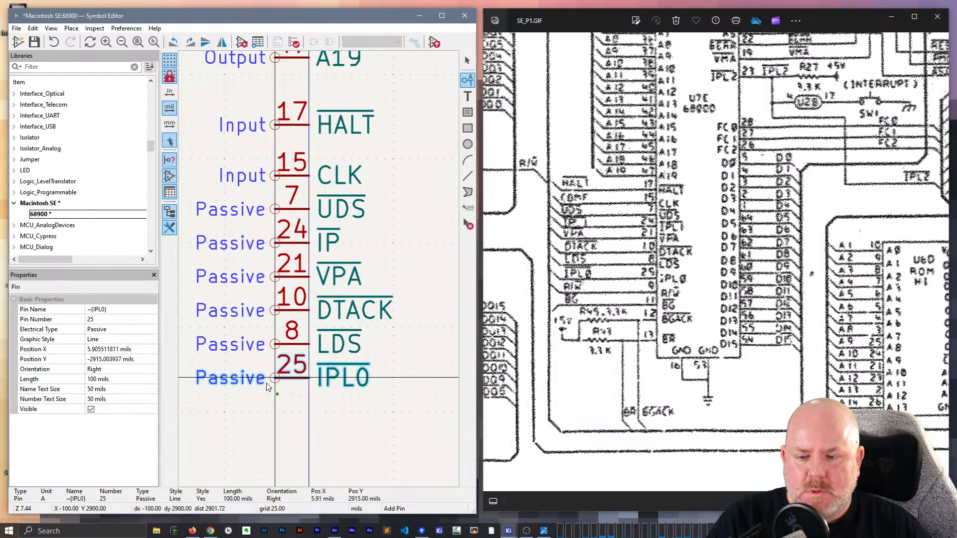
click(270, 380)
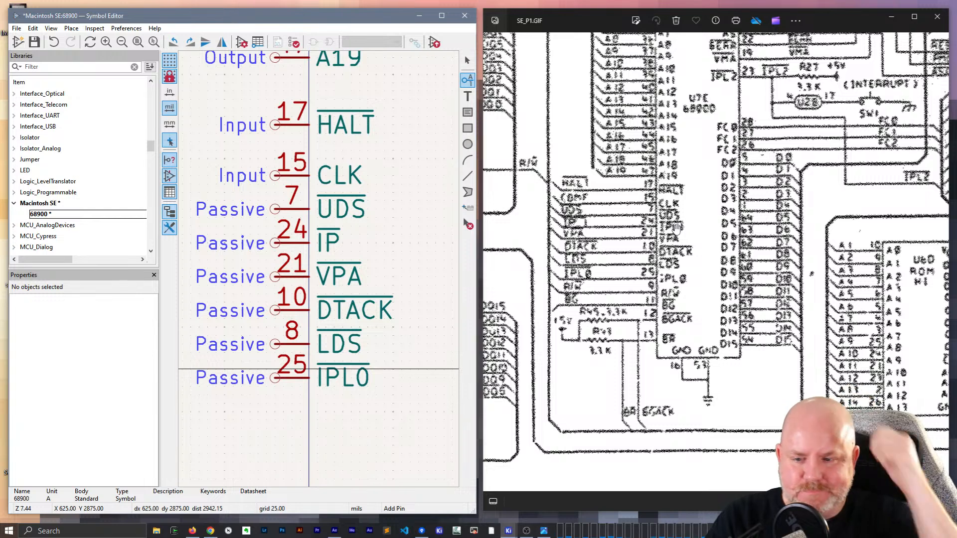
- Add an Output pin named R/~{W} with number 9 on the body's left edge, directly below IPL0
scroll(385, 380, down, 2)
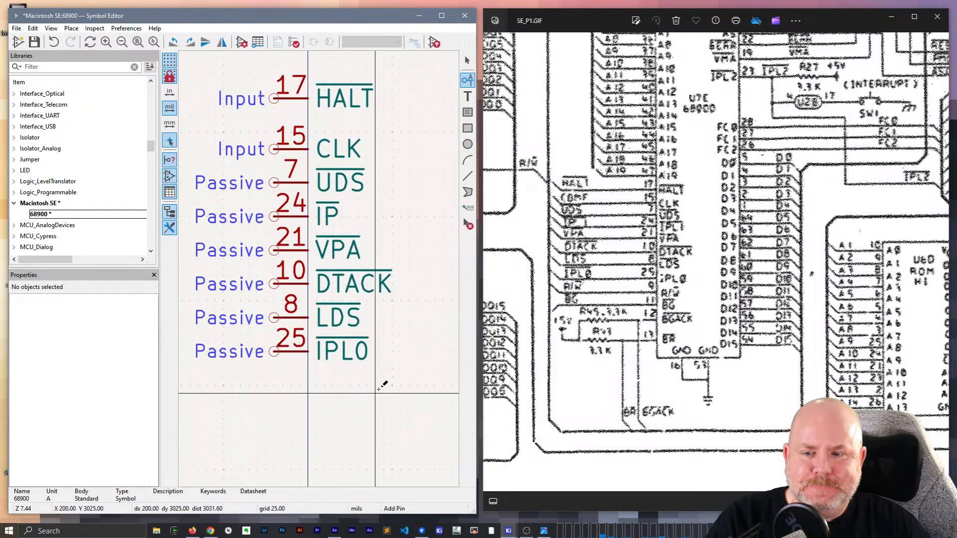
click(312, 379)
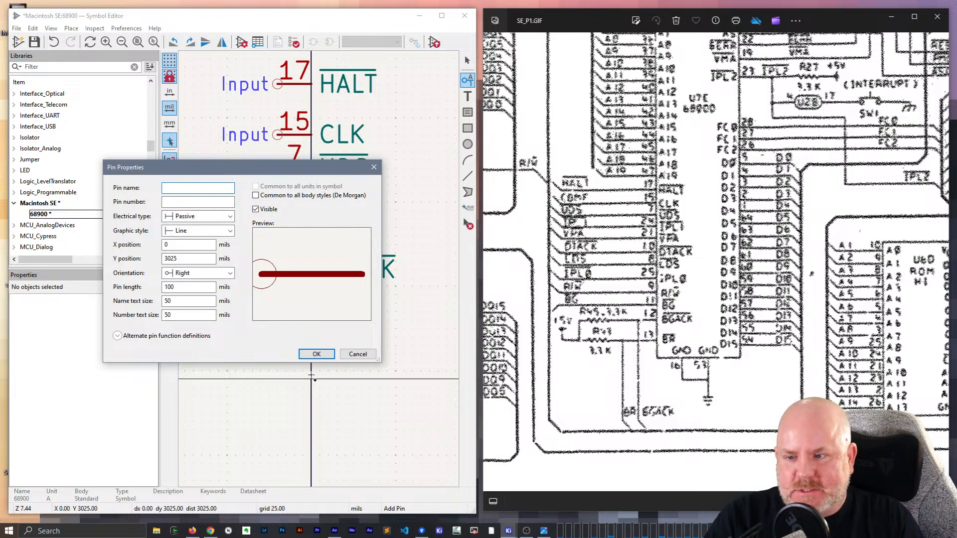
text(R/~)
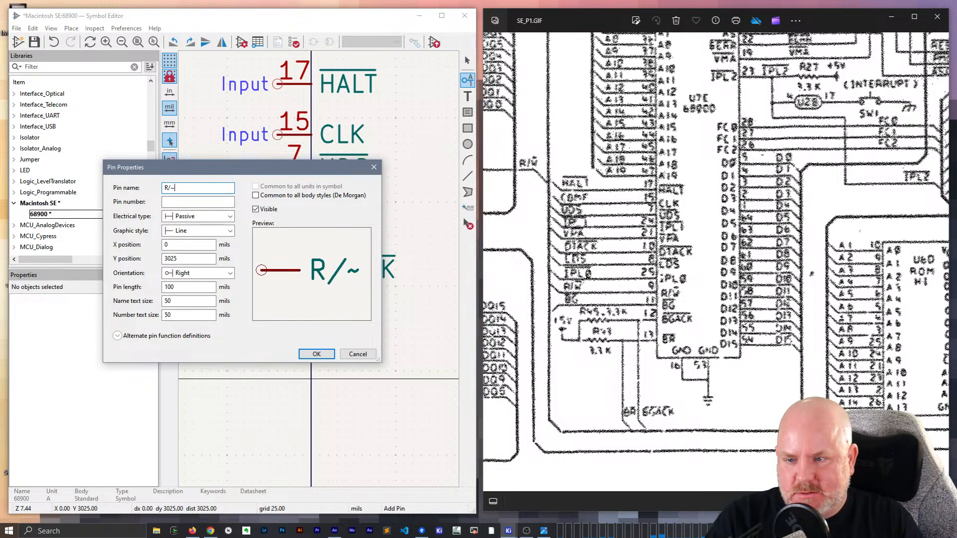
text({W)
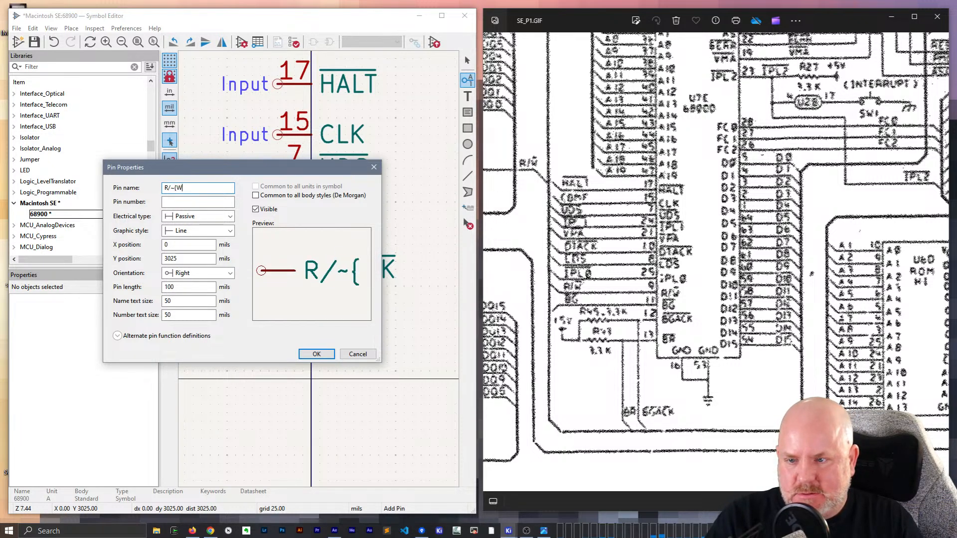
text(})
click(185, 216)
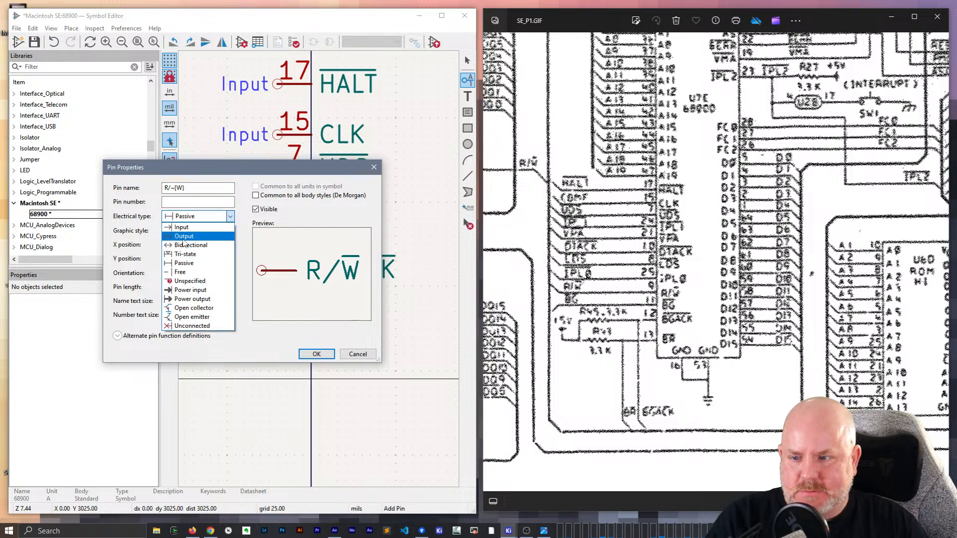
click(184, 237)
click(194, 202)
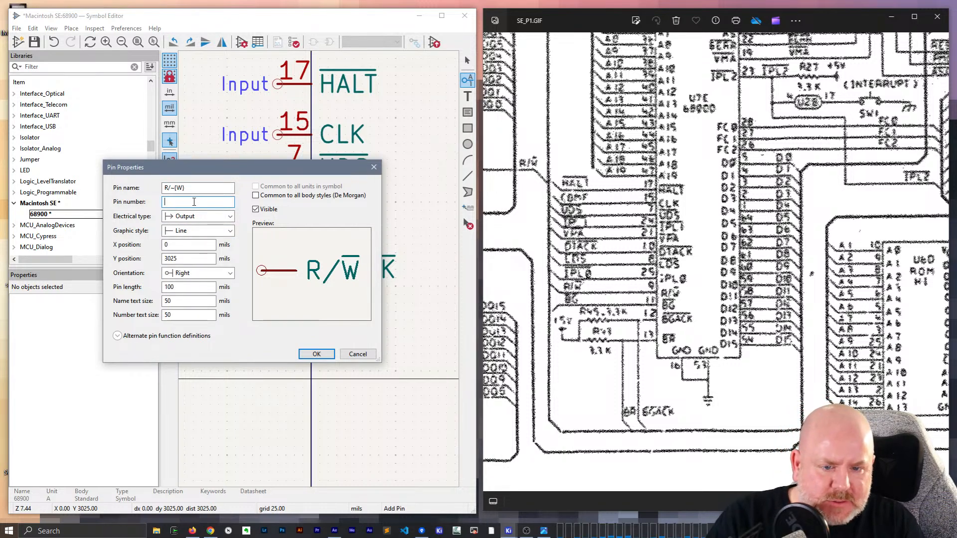
text(9)
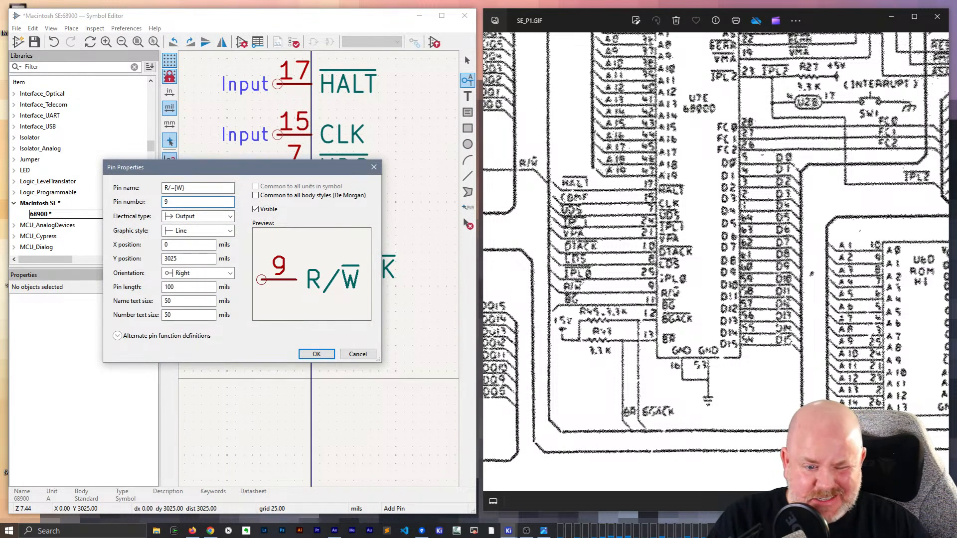
click(316, 354)
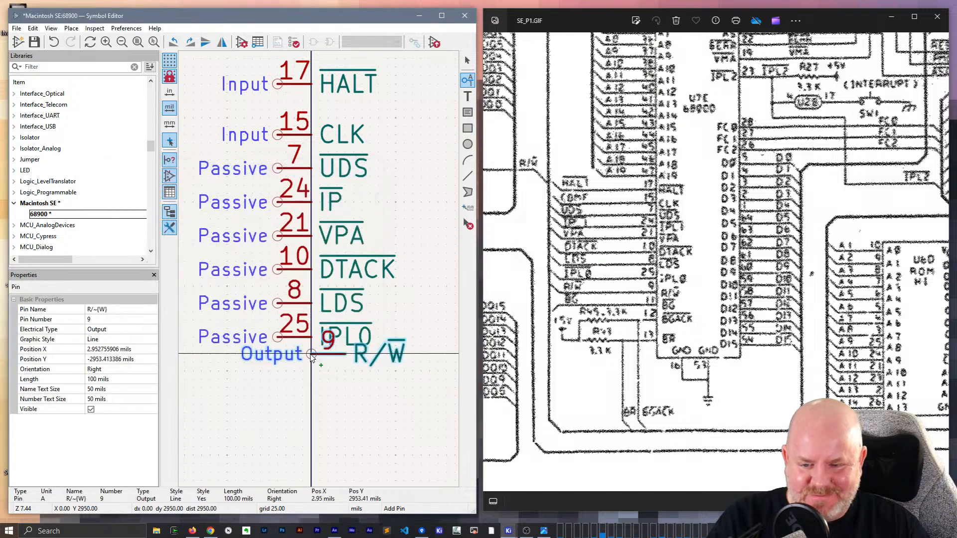
click(274, 373)
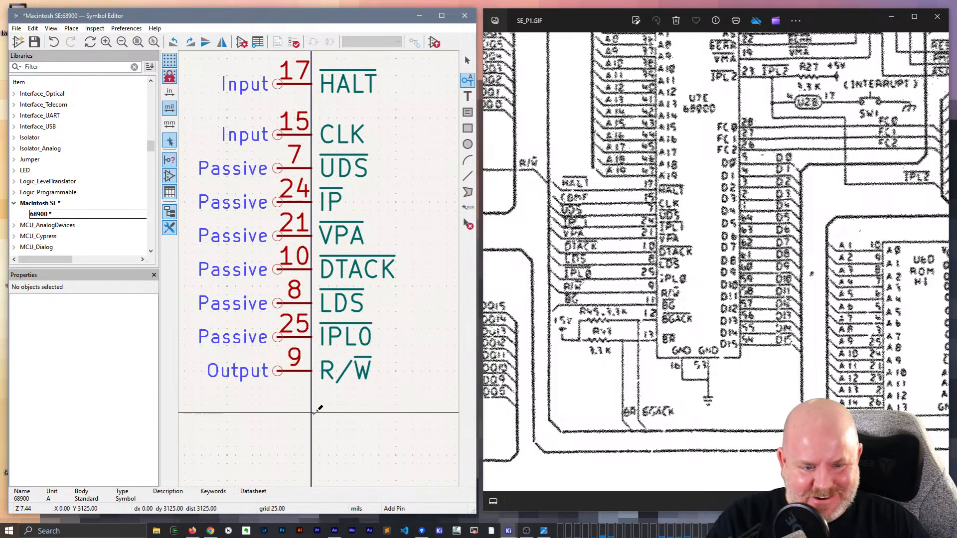
- Add a Passive pin named ~{BG} with number 11 on the body's left edge below R/W, at X -100, Y 3100 mils
click(313, 413)
text(~{BG})
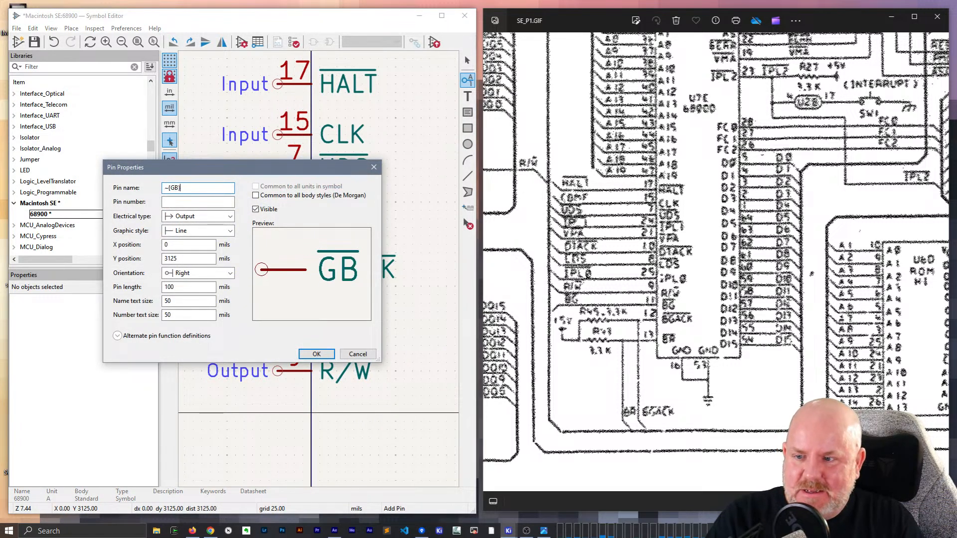
key(Tab)
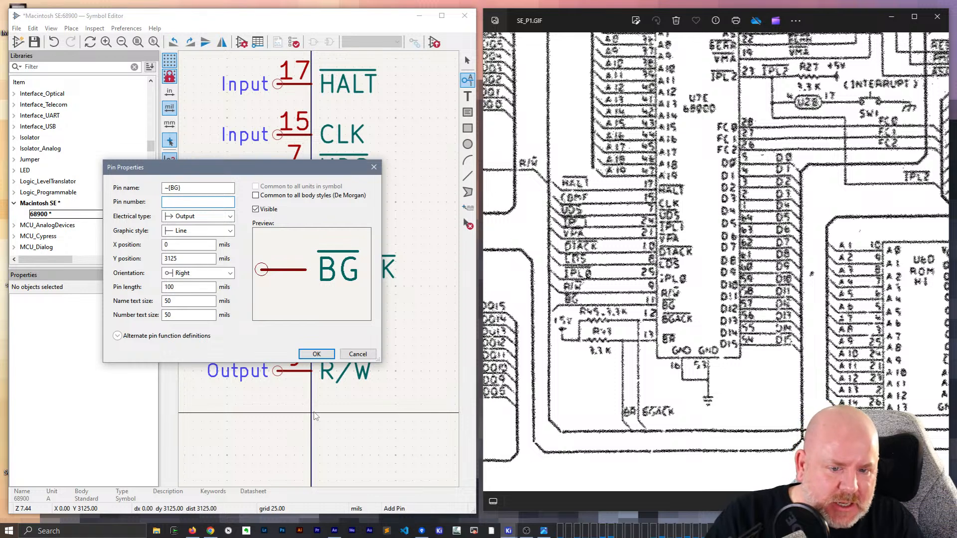
text(11)
key(Return)
click(275, 411)
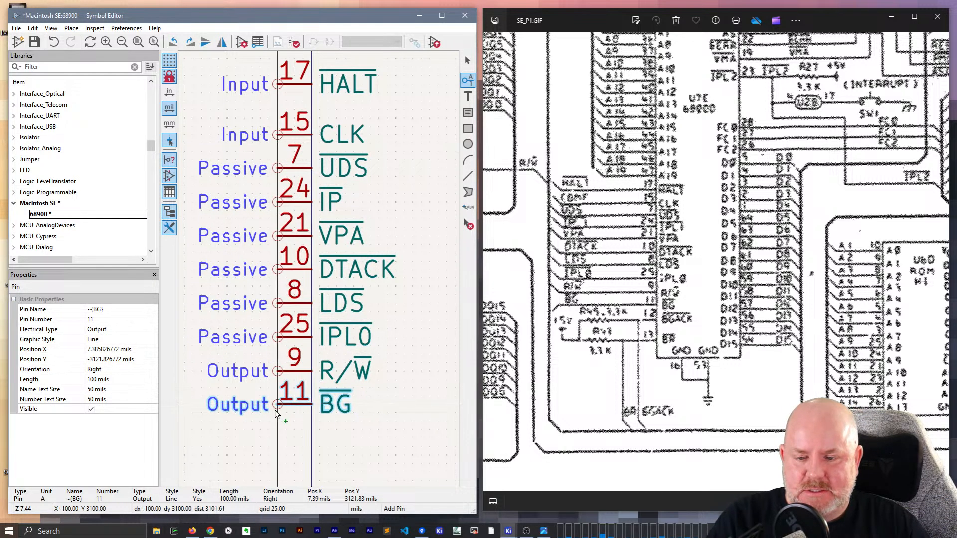
click(278, 400)
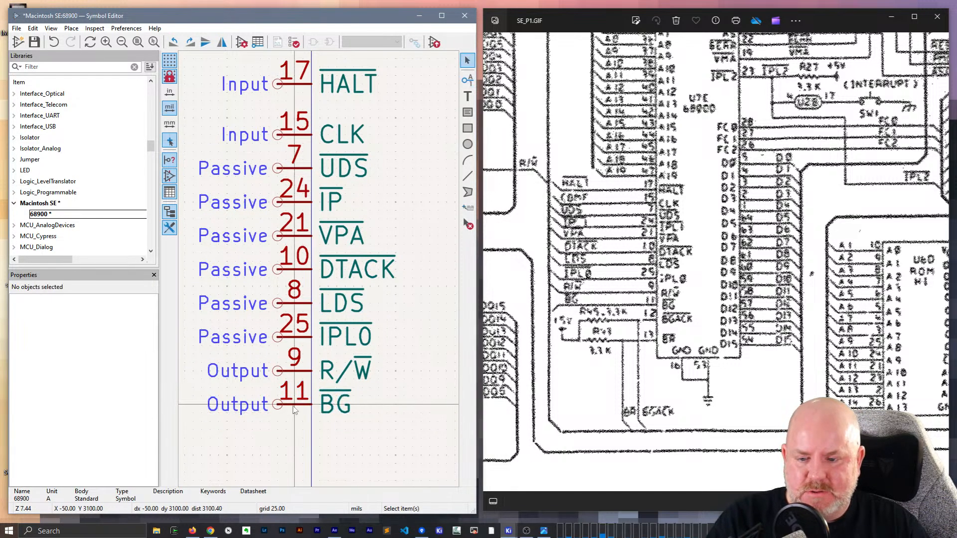
click(114, 333)
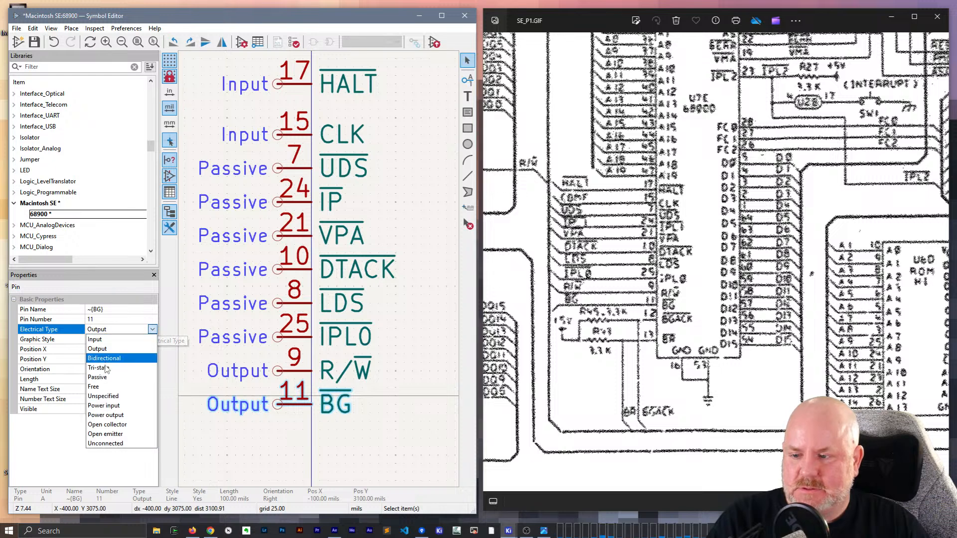
click(98, 378)
- Add an Output pin named ~{BGACK} with number 12 on the body's left edge below BG, at X -100, Y 3250 mils
scroll(308, 266, down, 3)
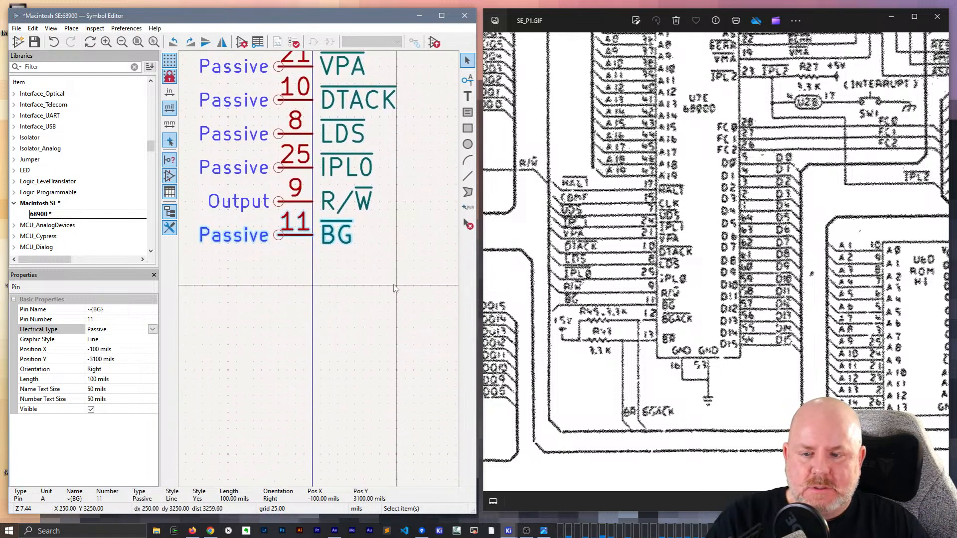
click(307, 267)
key(p)
click(324, 278)
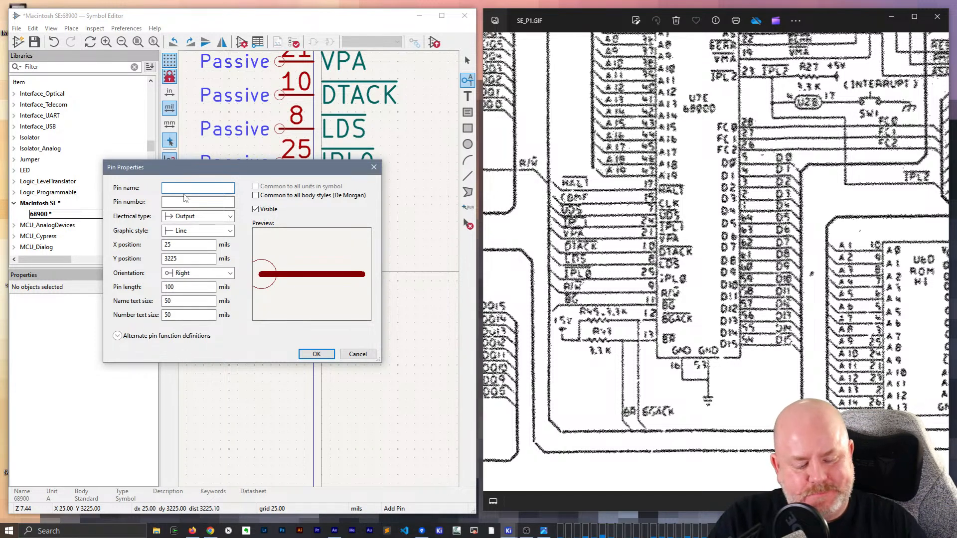
text(~{BGH)
key(BackSpace)
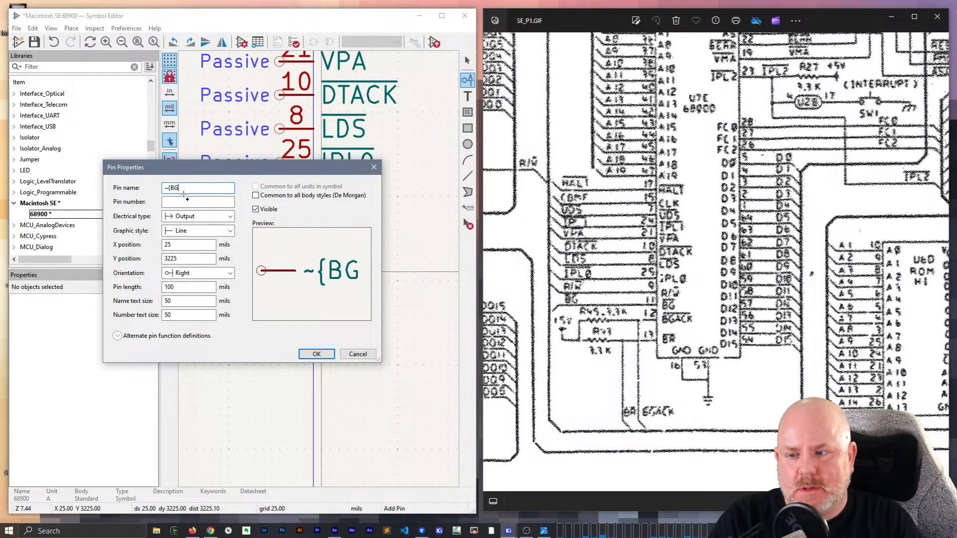
text(PACK)
key(BackSpace)
key(BackSpace)
text(CK)
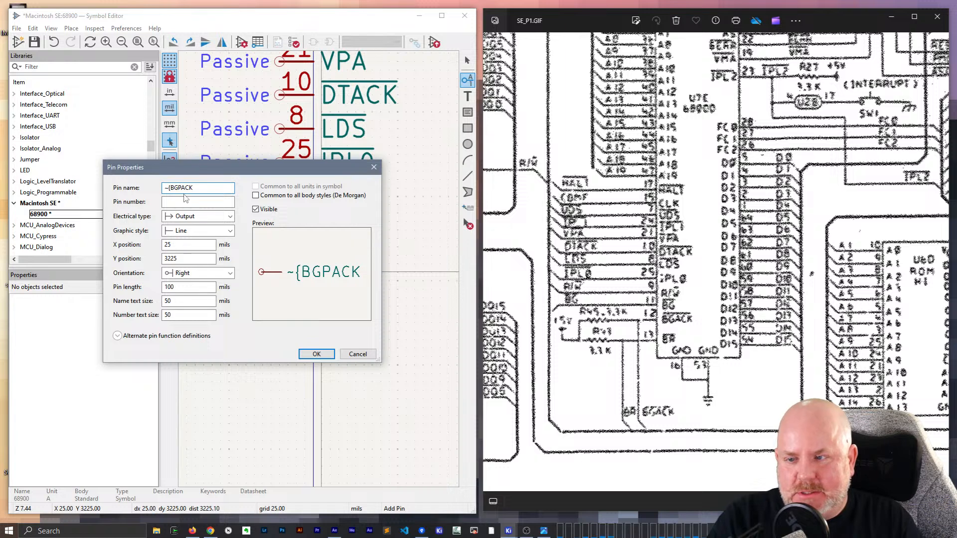
key(BackSpace)
key(BackSpace)
key(BackSpace)
key(BackSpace)
text(ACK})
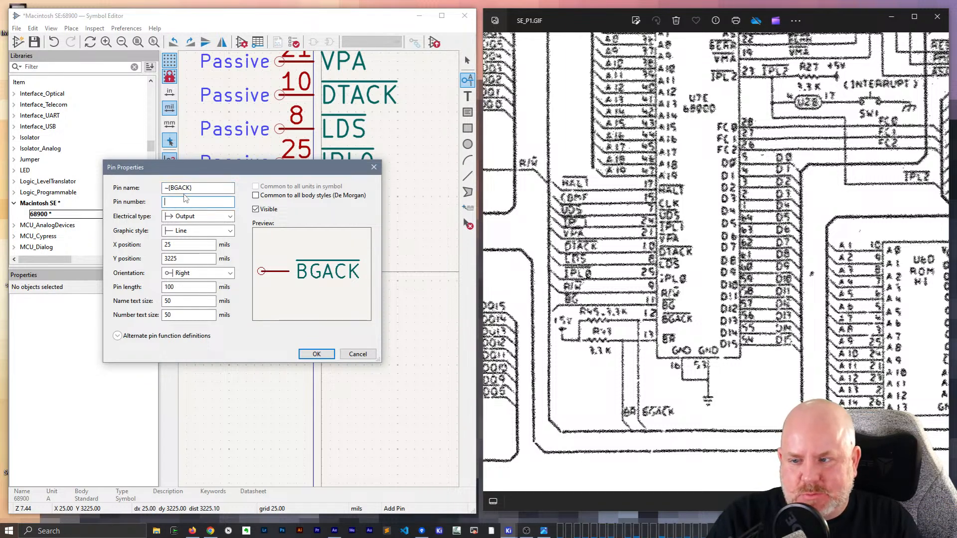
text(12)
key(Return)
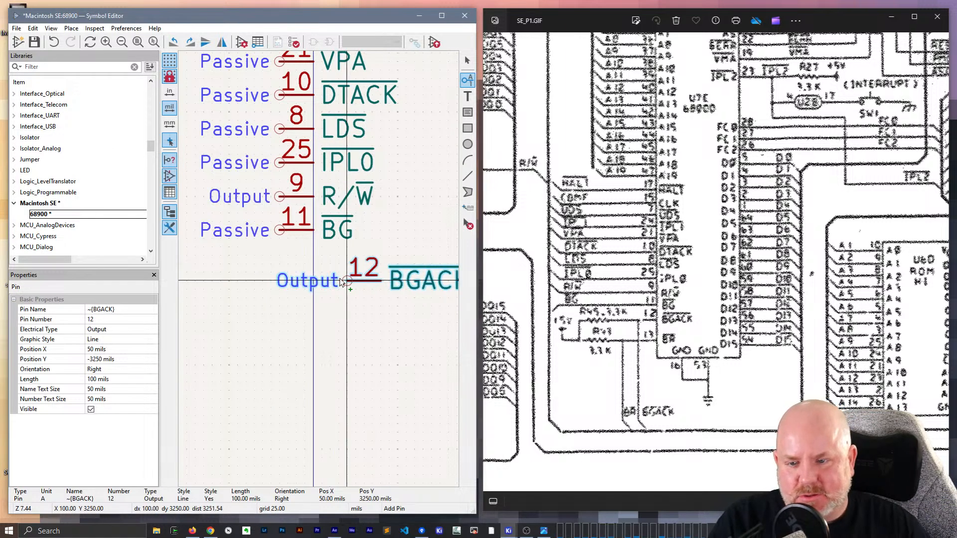
click(277, 289)
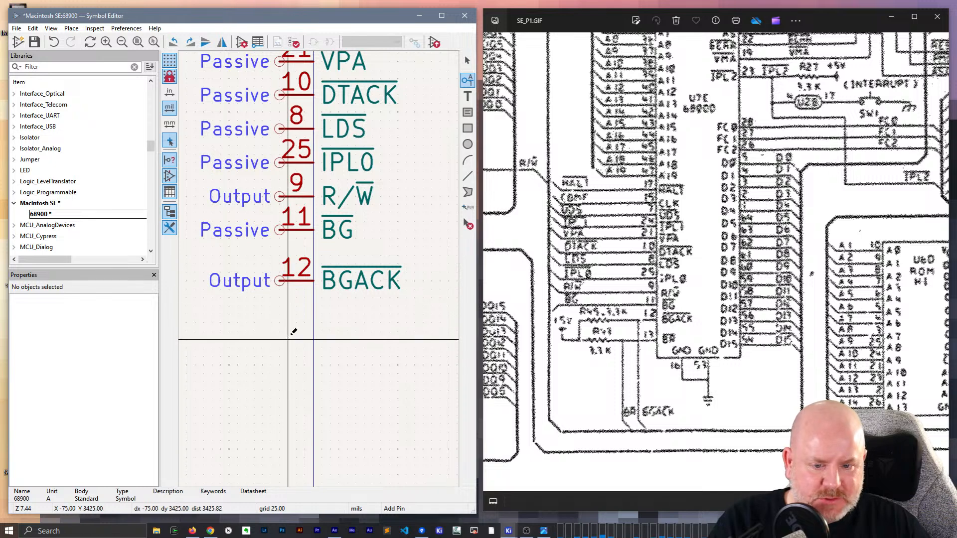
- Add an Output pin named {BR} with number 13 on the body's left edge below BGACK, at X -100, Y 3350 mils
click(312, 324)
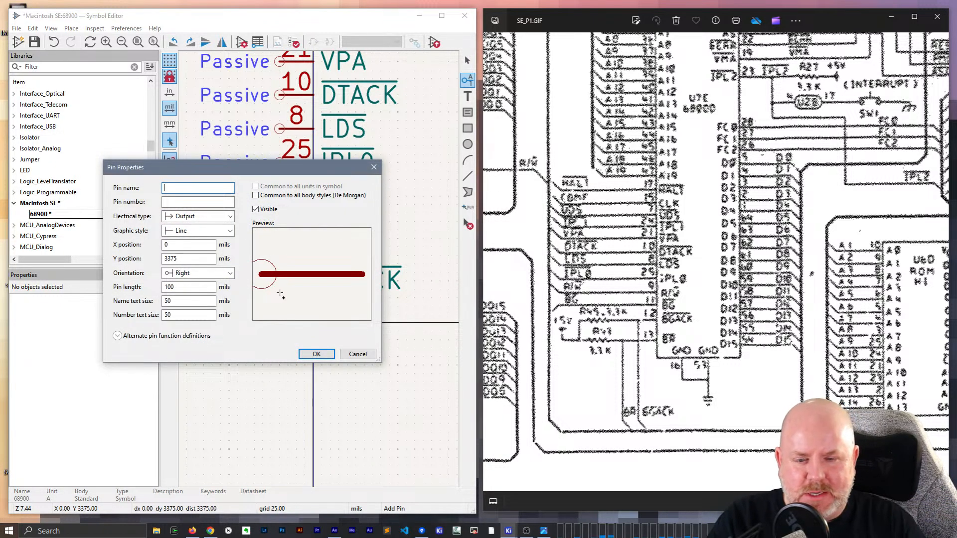
text({BR})
key(Tab)
text(13)
key(Return)
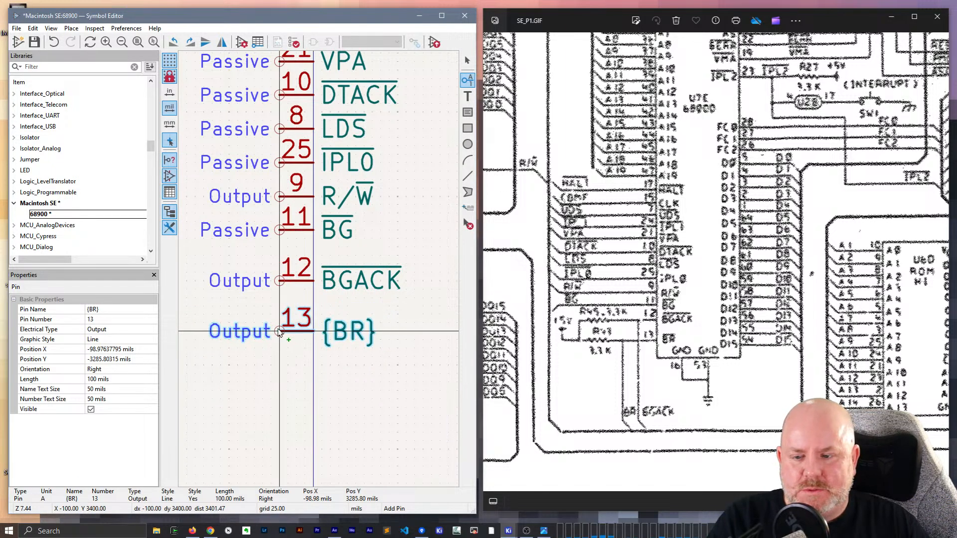
click(279, 320)
key(Escape)
- Set the electrical type of the BGACK and BR pins, numbers 12 and 13, to Passive
double_click(305, 309)
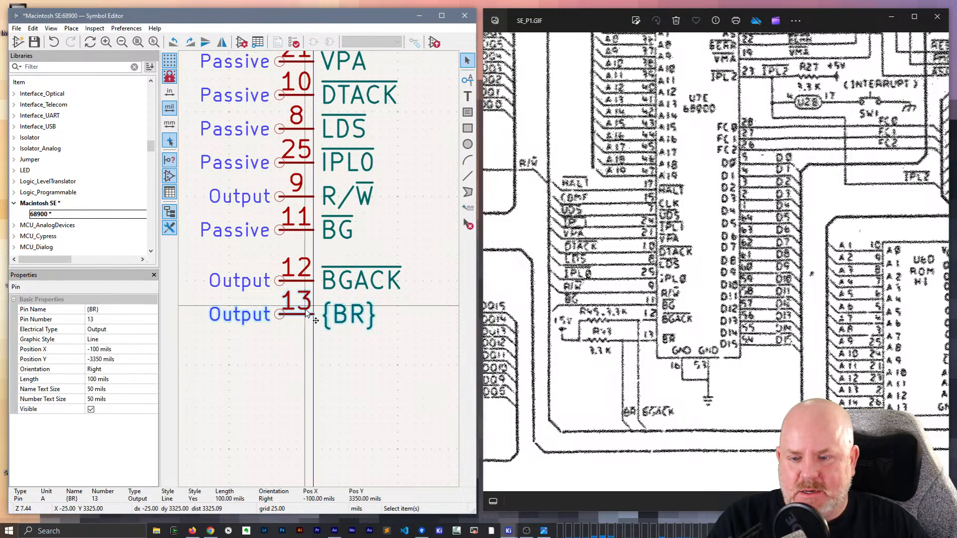
key(Return)
shift+click(302, 281)
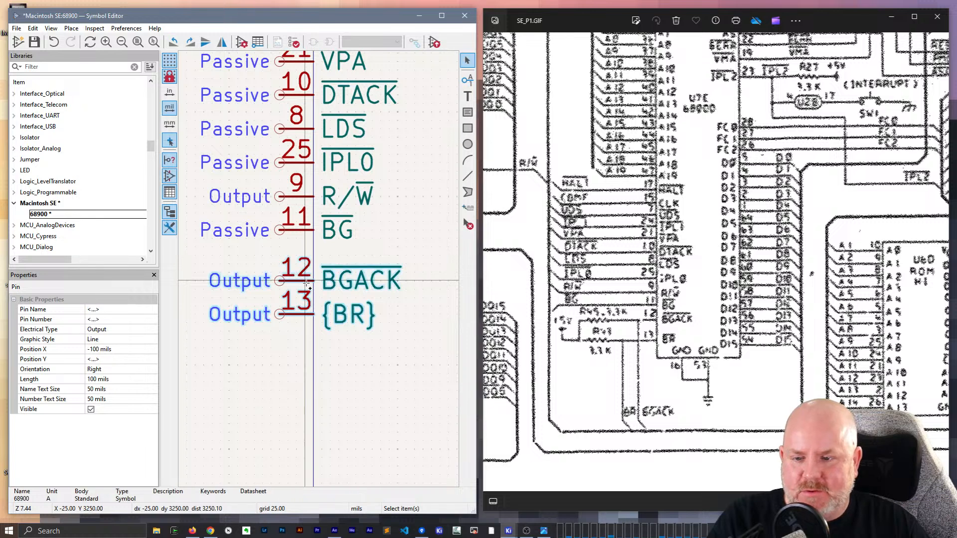
click(122, 330)
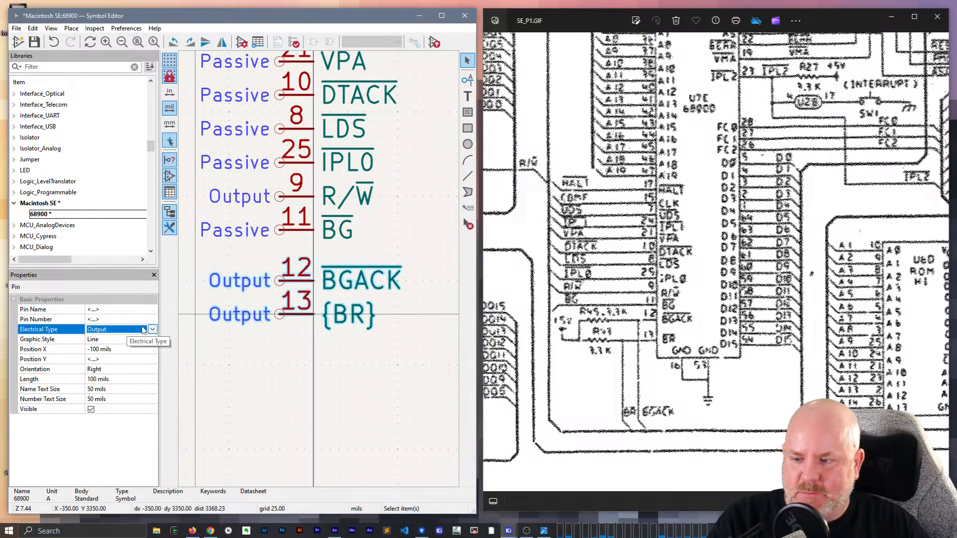
click(145, 330)
click(107, 377)
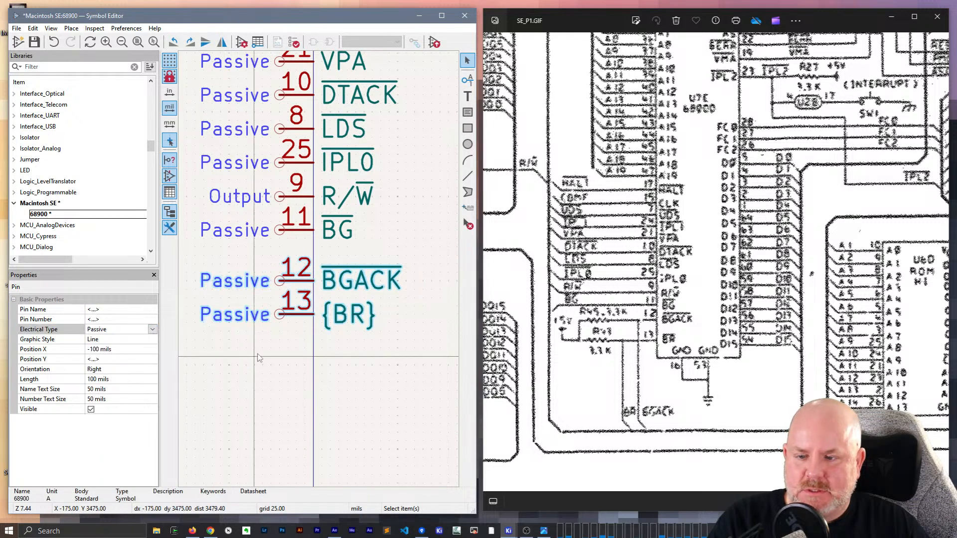
- Rename pin 13 as ~{BR} so its name carries an overbar
click(348, 345)
click(299, 314)
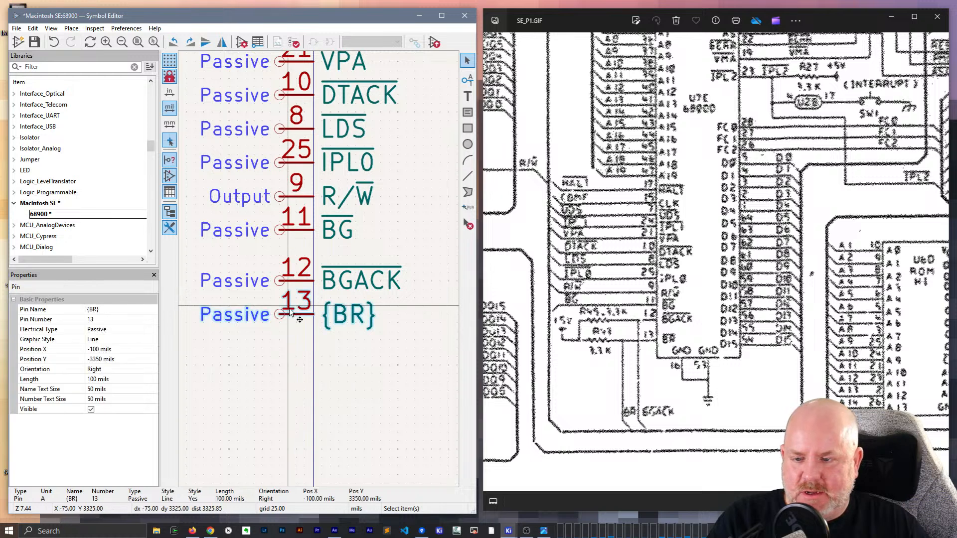
click(102, 310)
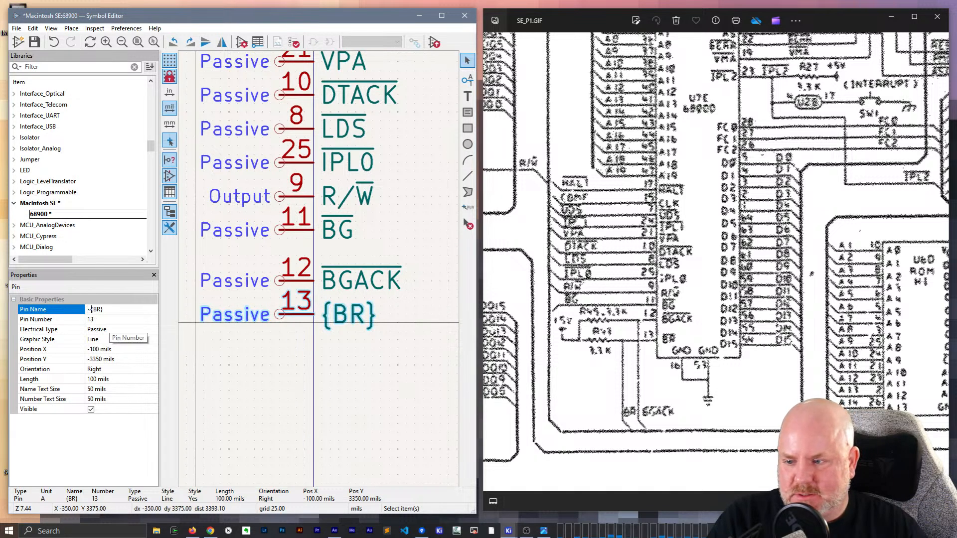
click(255, 339)
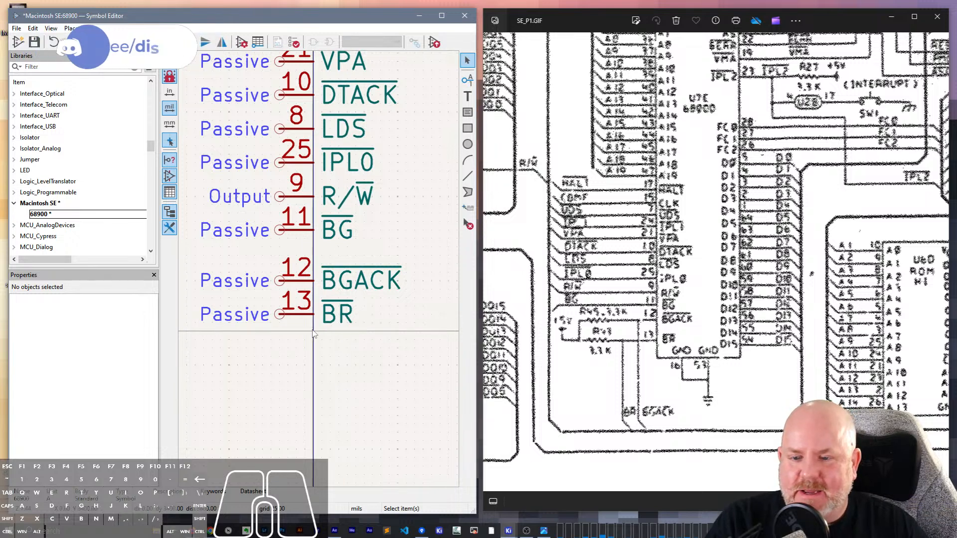
- Add a Power input pin named GND with number 16, oriented up, below the address and control pins at X 400, Y 3550 mils
scroll(313, 331, down, 1)
middle_drag(422, 304, 324, 287)
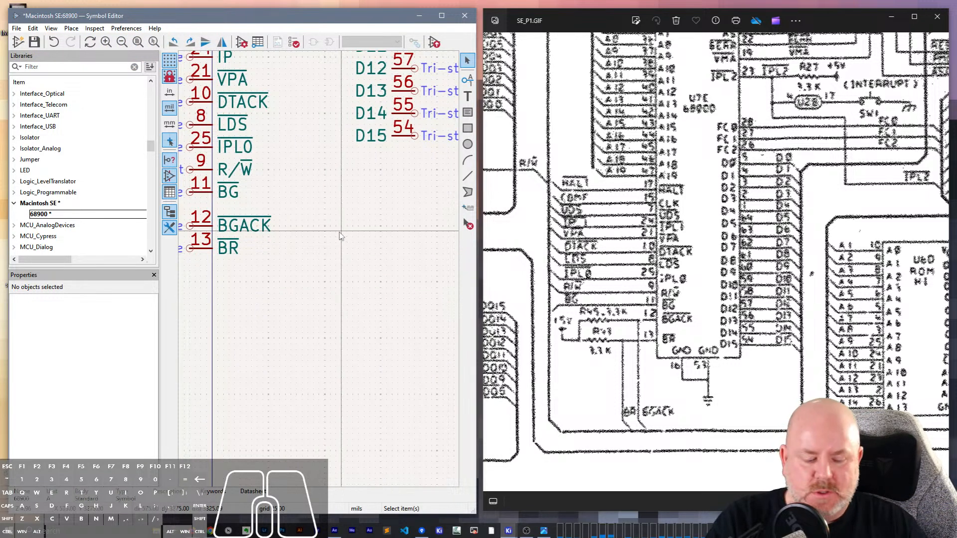
key(p)
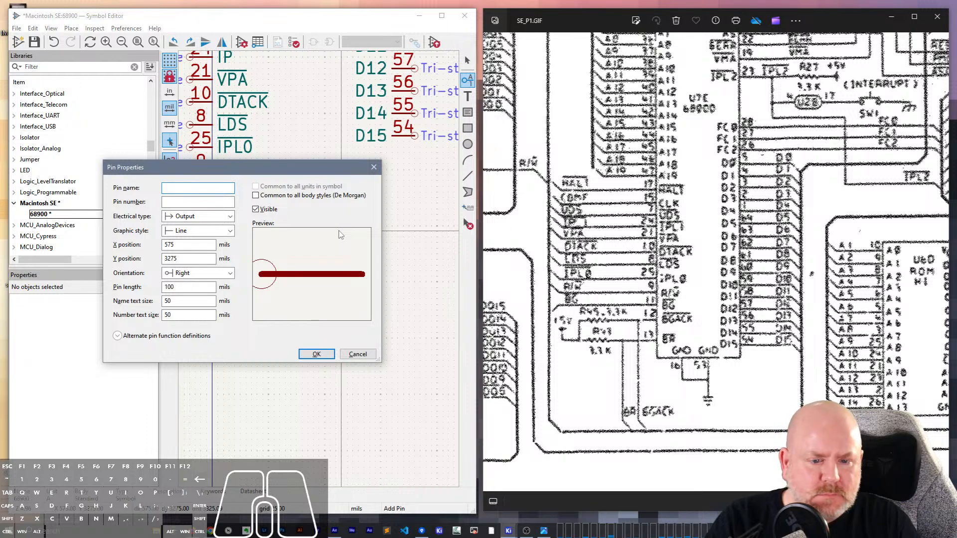
text(GND)
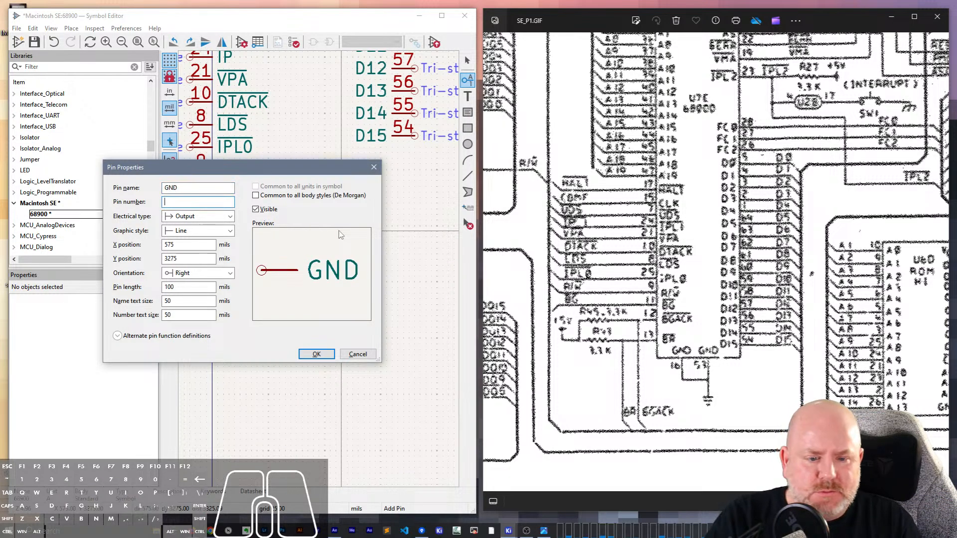
text(16)
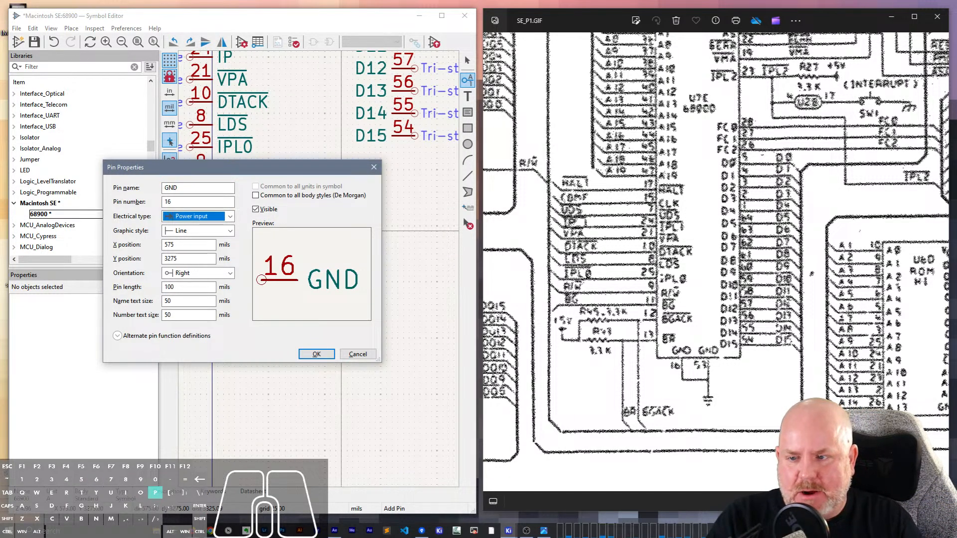
key(Return)
key(r)
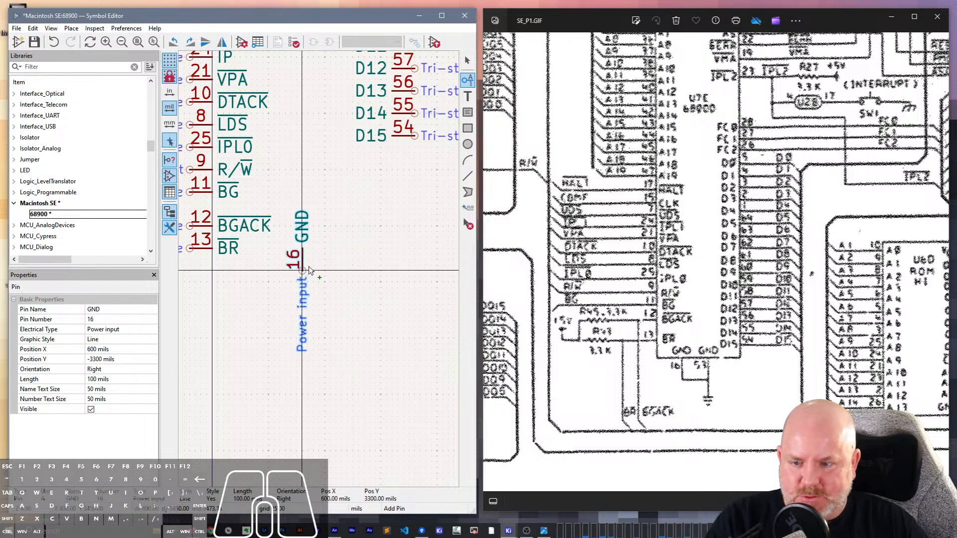
key(r)
key(r)
key(r)
key(r)
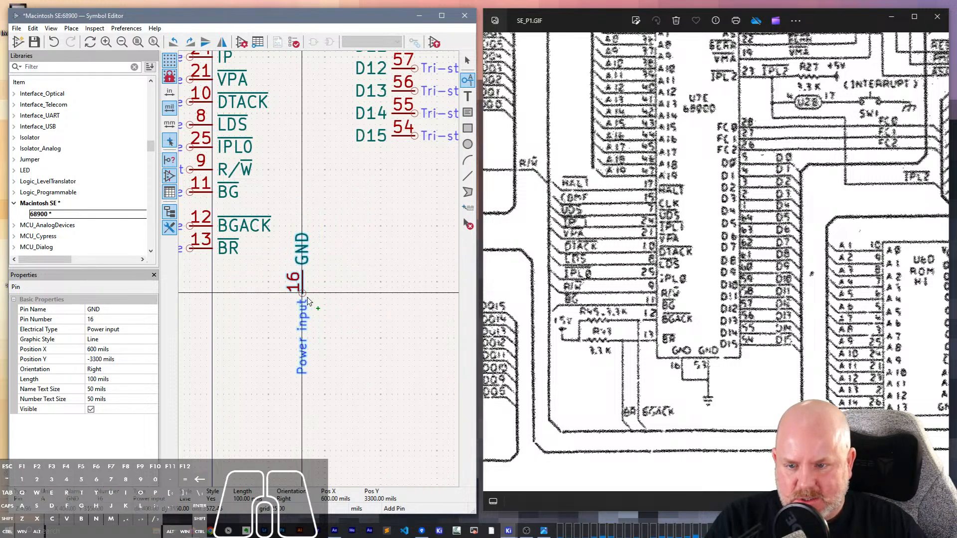
click(297, 299)
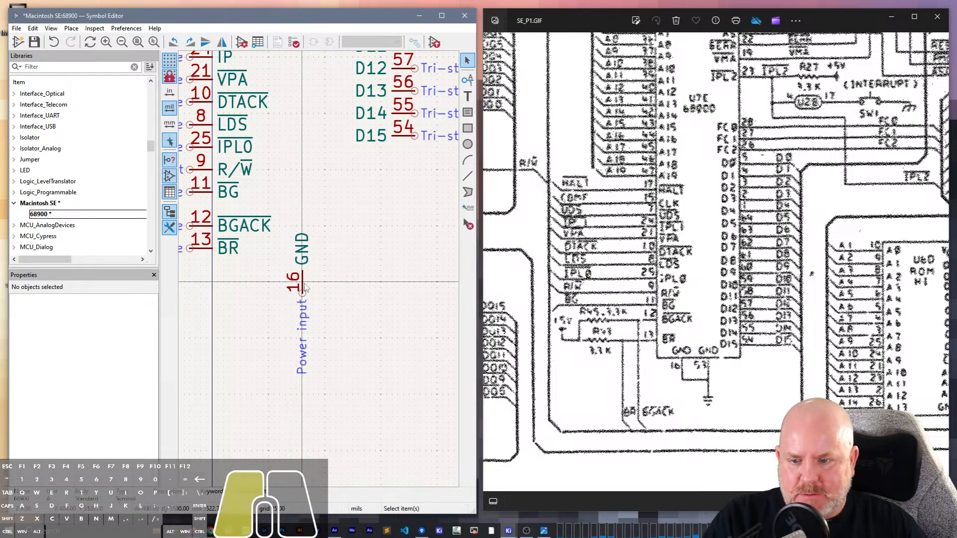
- Copy GND pin 16 and place the copy beside the original at X 550, Y 3550 mils
click(302, 287)
key(ctrl+d)
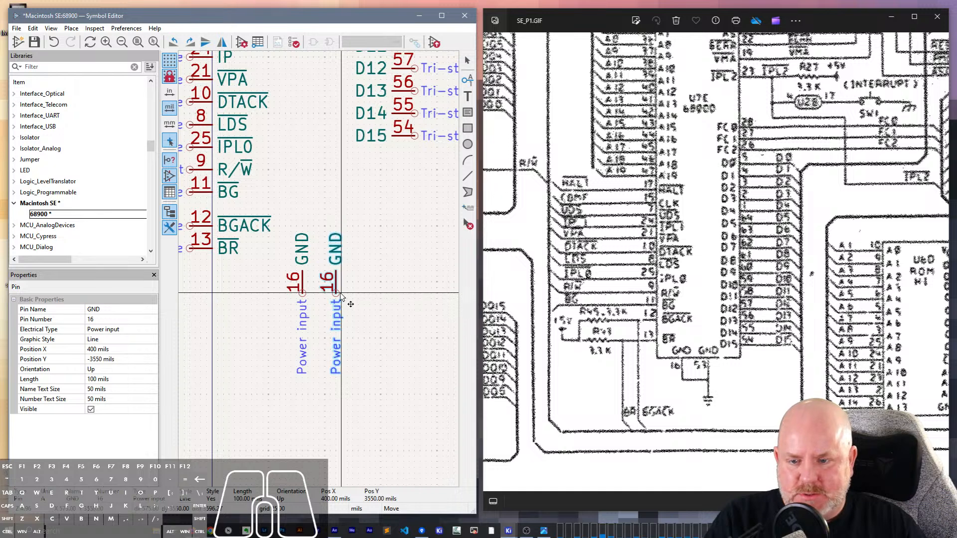
click(351, 288)
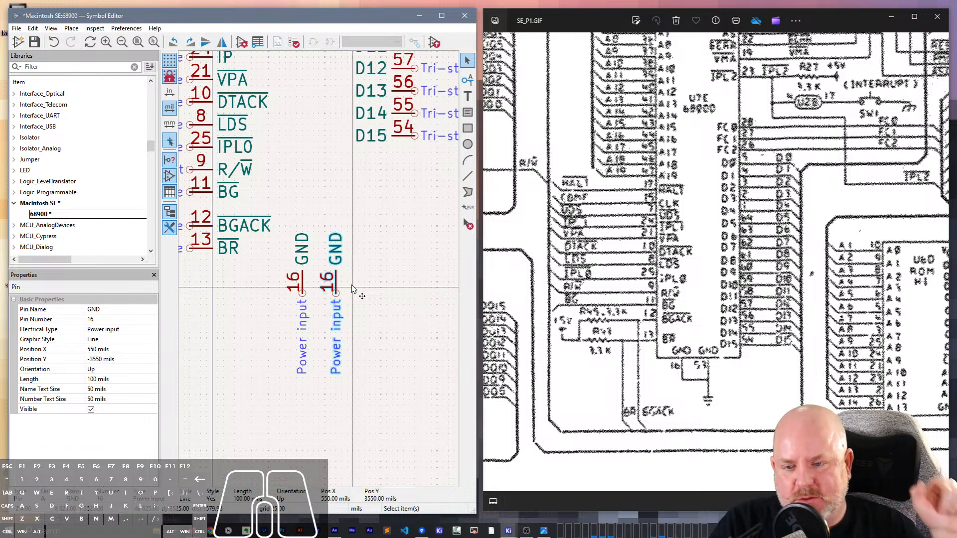
- Place a copy of the GND power pin on the body's top edge, oriented down, at X 250, Y -50 mils
scroll(359, 239, up, 5)
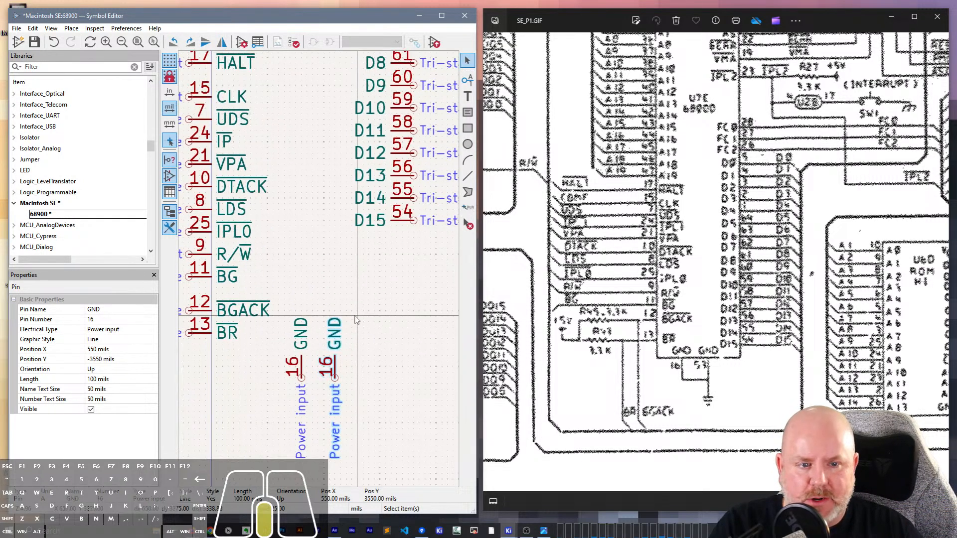
scroll(331, 153, up, 8)
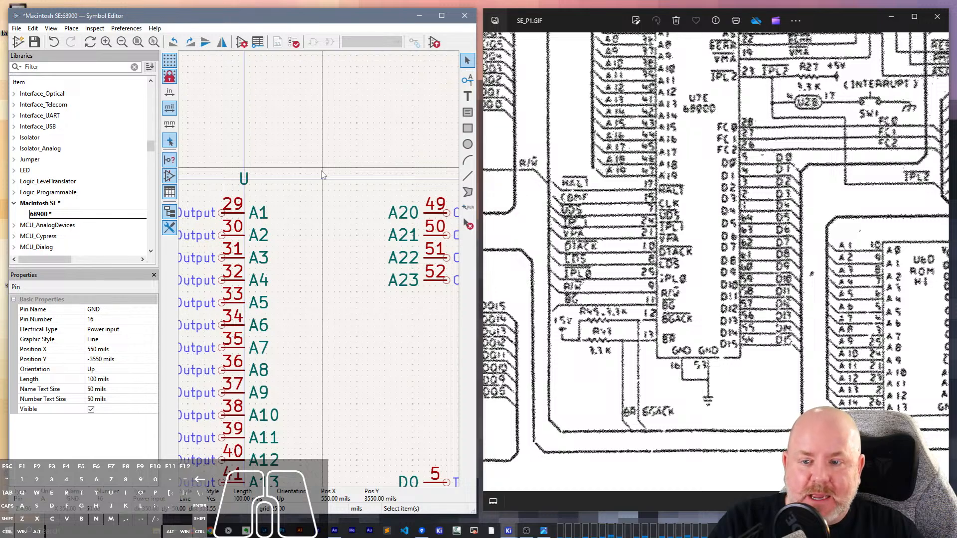
key(m)
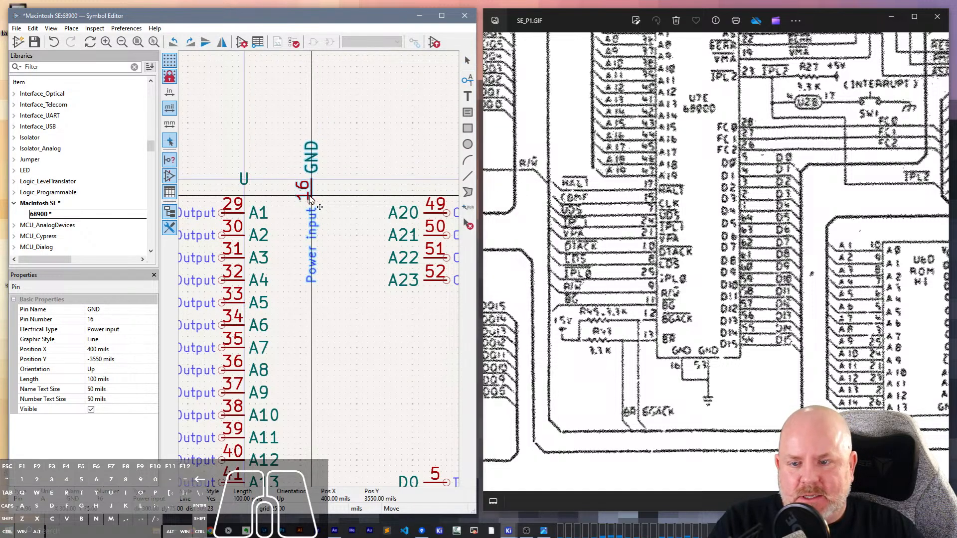
click(310, 200)
scroll(798, 257, down, 5)
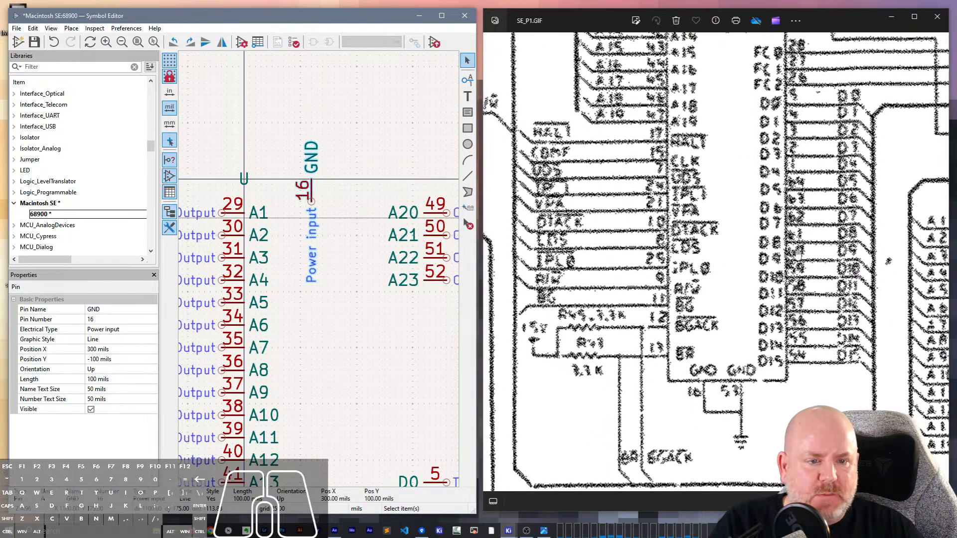
scroll(671, 131, up, 2)
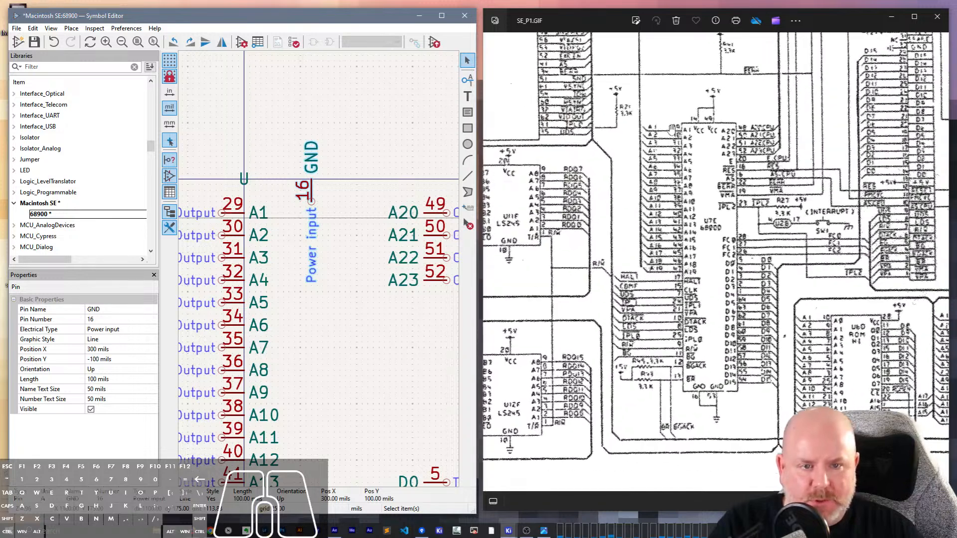
click(296, 160)
click(311, 158)
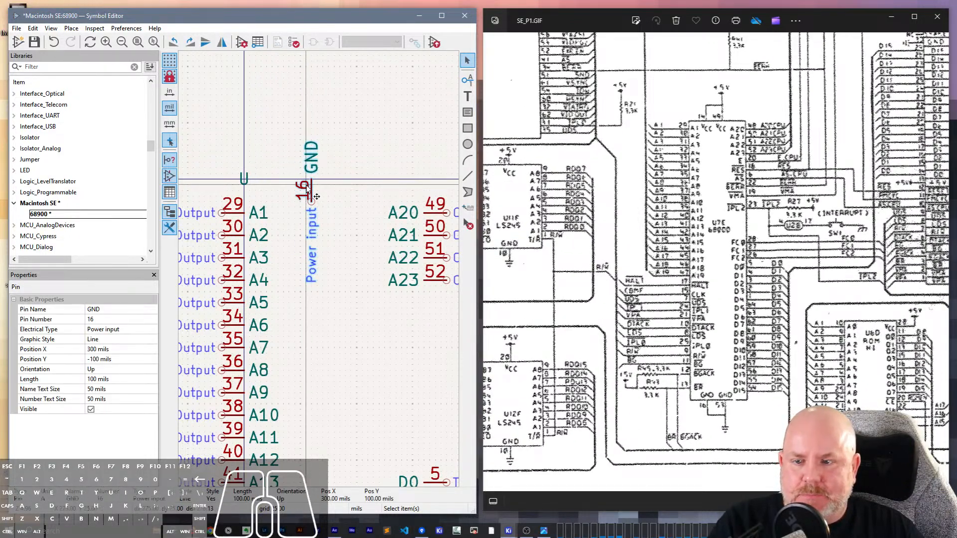
key(r)
key(r)
drag(312, 214, 305, 179)
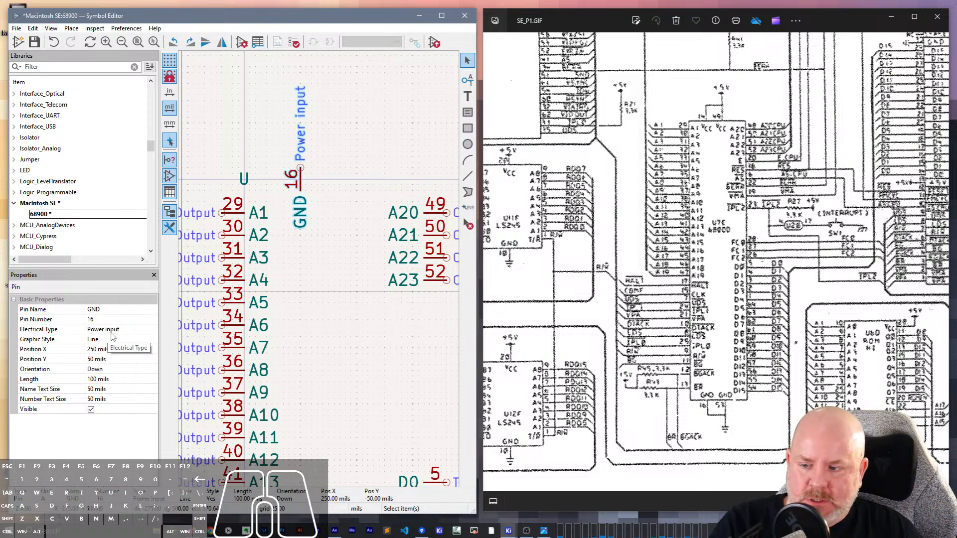
- Rename the power pin on the body's top edge as Vcc and set its number to 14
click(110, 311)
text(V)
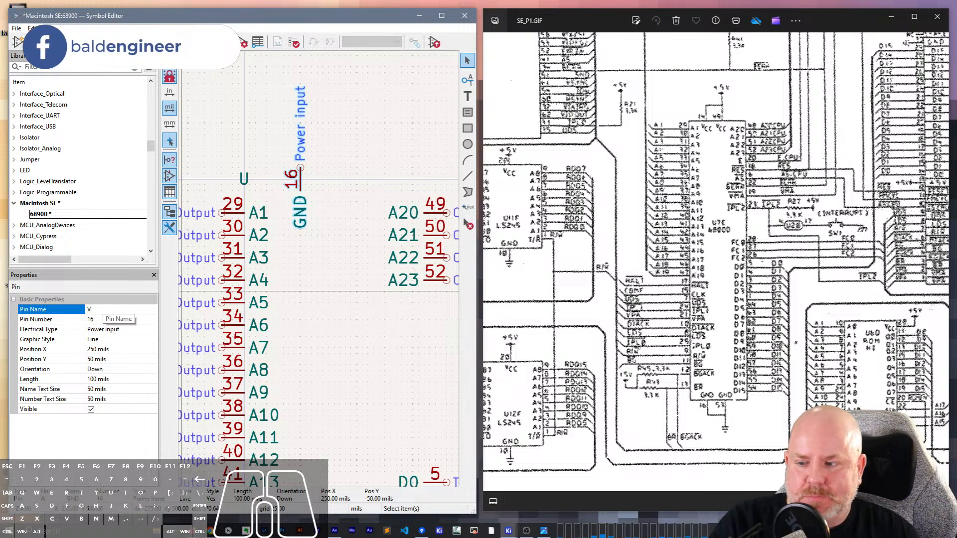
text(cc)
click(100, 320)
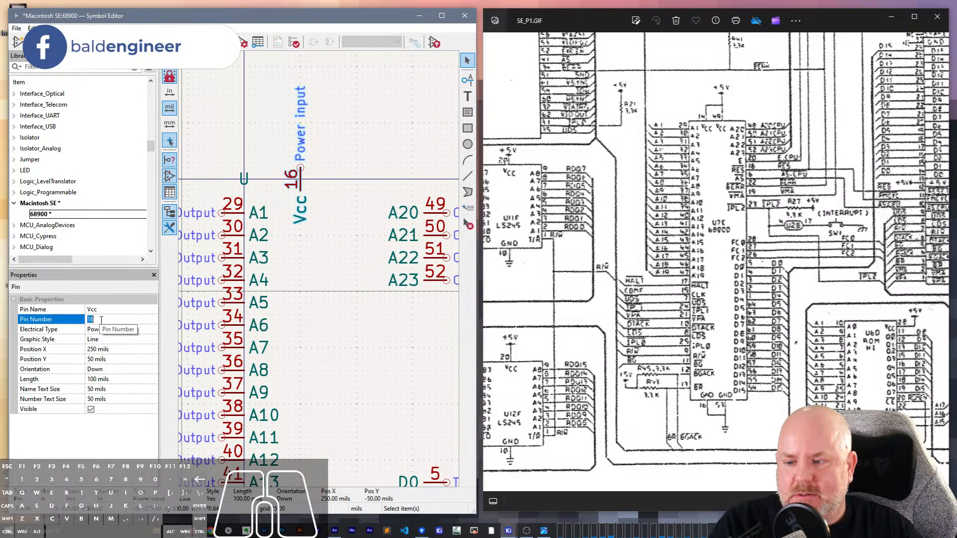
text(14)
key(Tab)
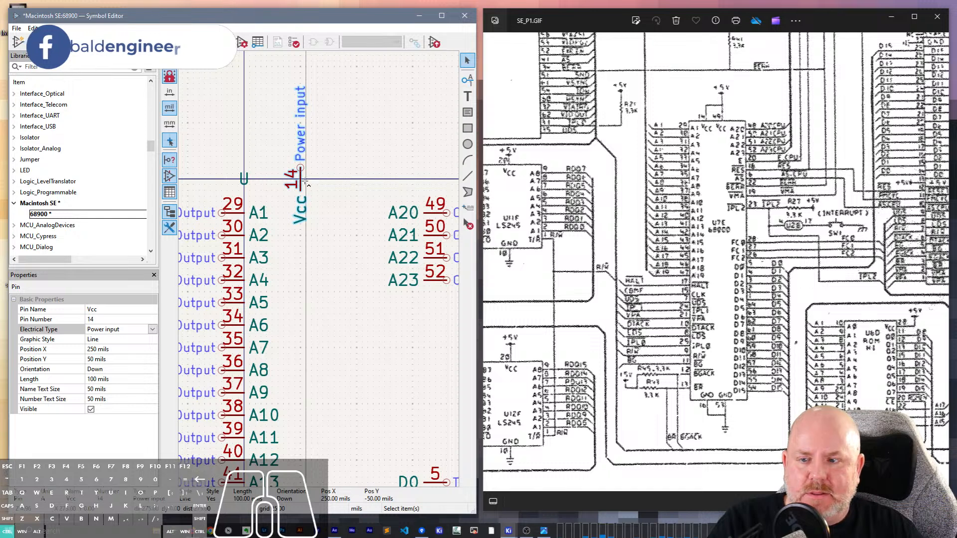
- Duplicate the Vcc pin along the top edge to X 450, Y -50 mils and set the copy's number to 49
key(ctrl+d)
click(345, 182)
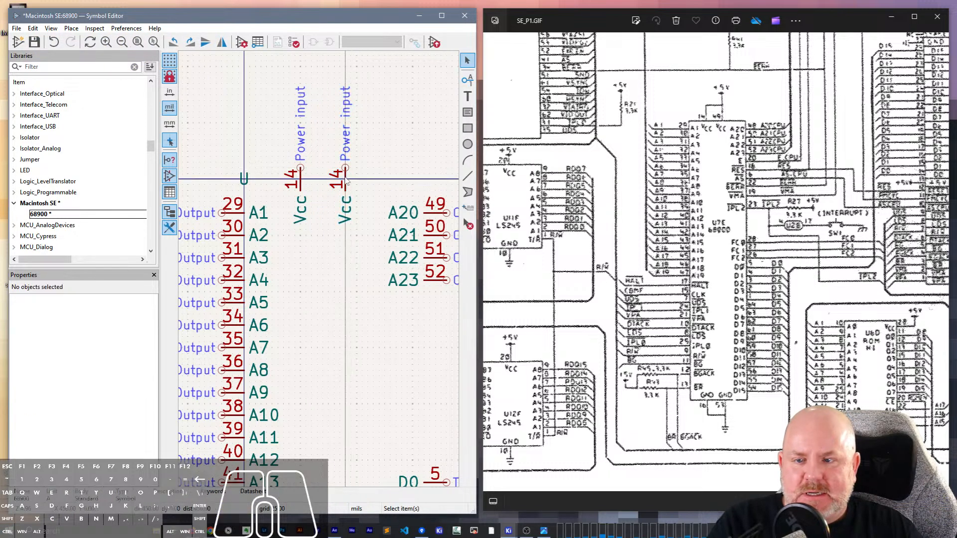
click(346, 183)
click(106, 319)
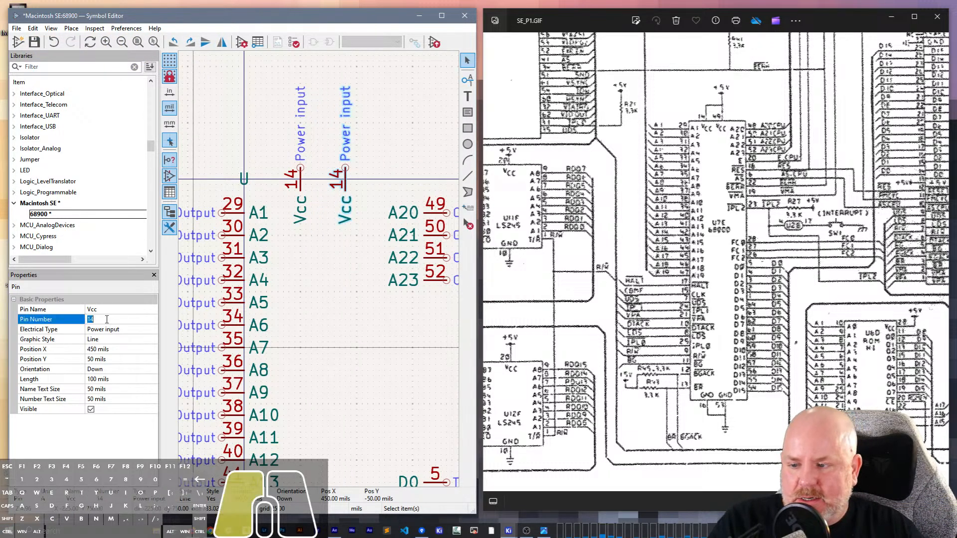
text(49)
key(Tab)
- Compare the symbol's Vcc pins with the scanned schematic and examine the numbers around the 68000's VCC and A20 to A23 pins
scroll(319, 289, down, 5)
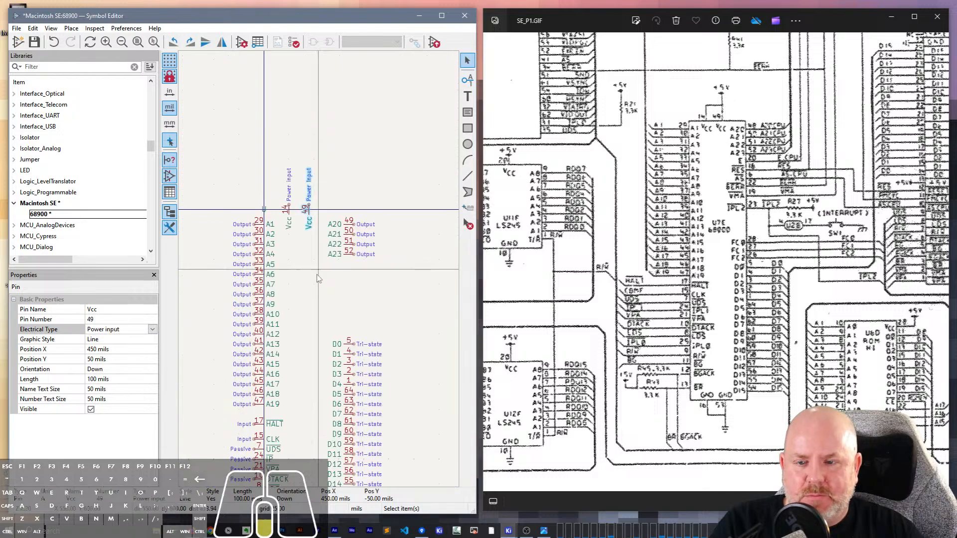
scroll(319, 273, up, 3)
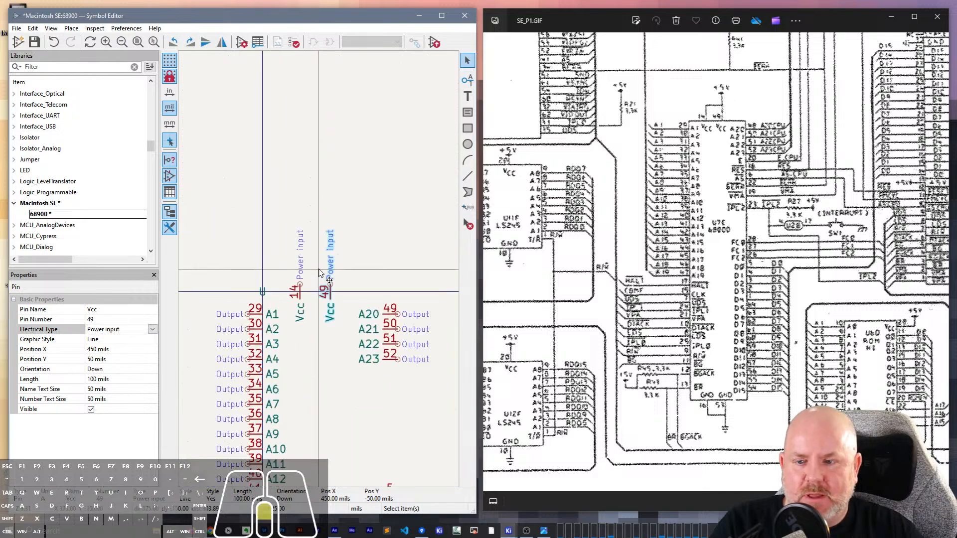
scroll(320, 274, up, 3)
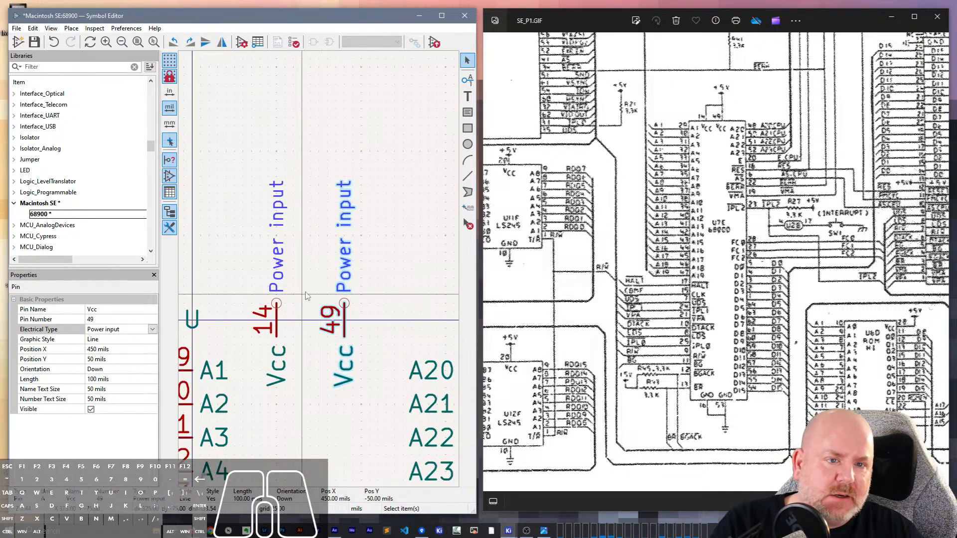
scroll(749, 120, up, 5)
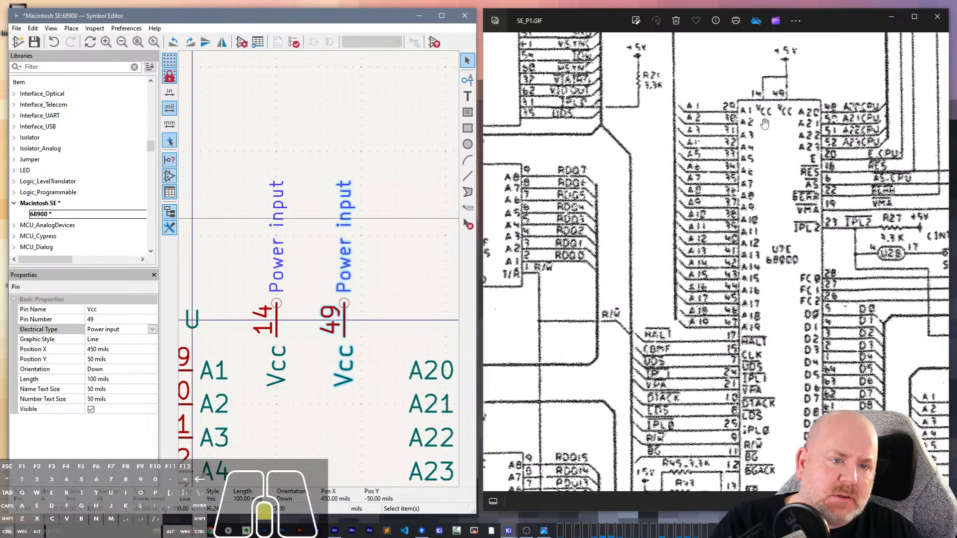
scroll(783, 126, down, 1)
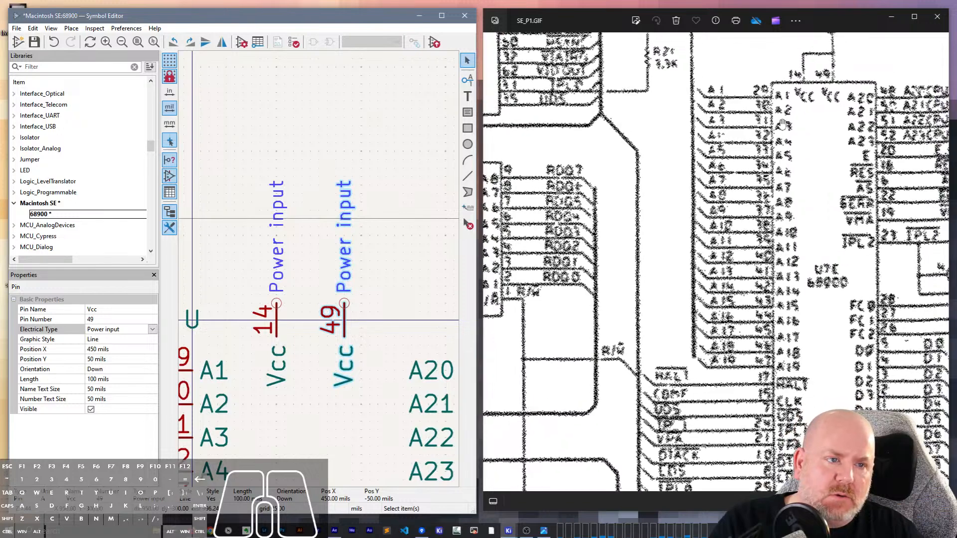
drag(826, 201, 723, 211)
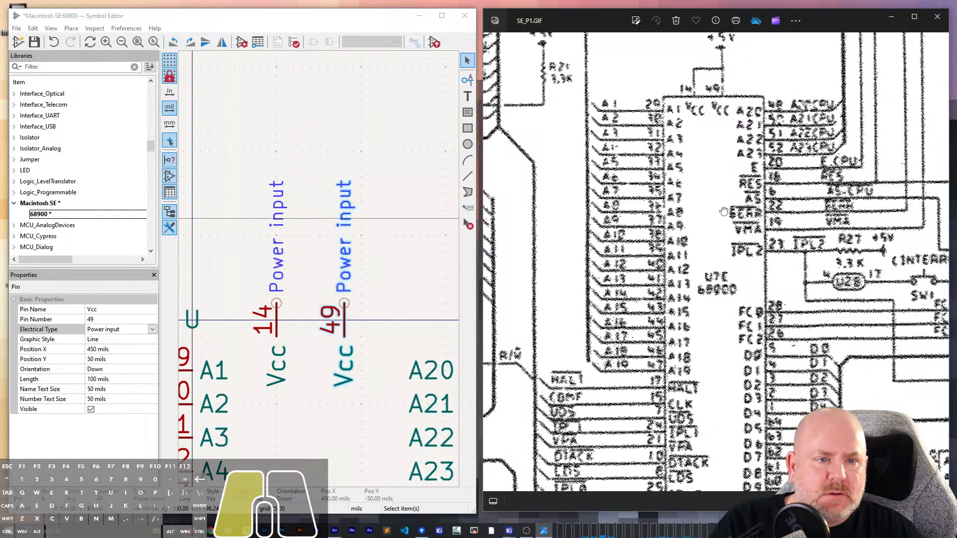
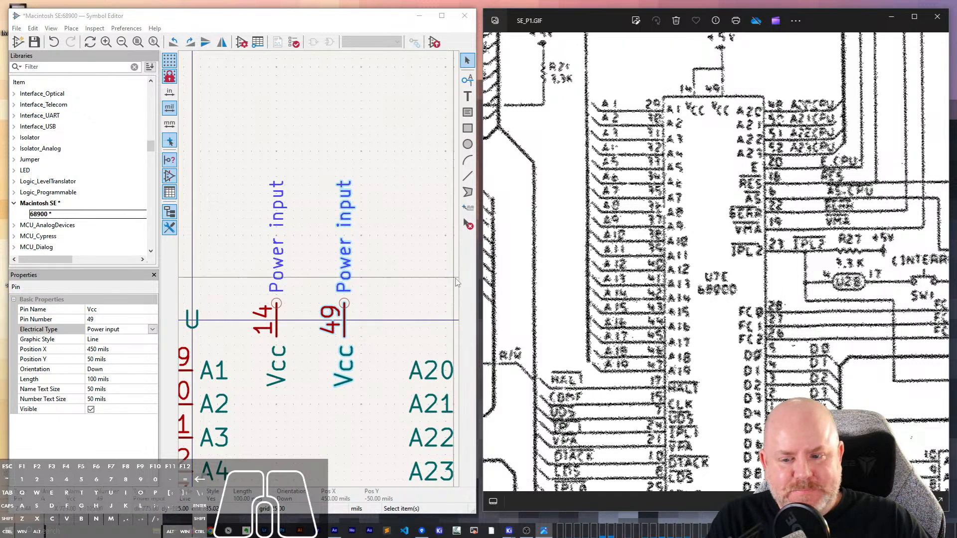
- Set the A20 pin's number to 48
click(342, 321)
click(343, 321)
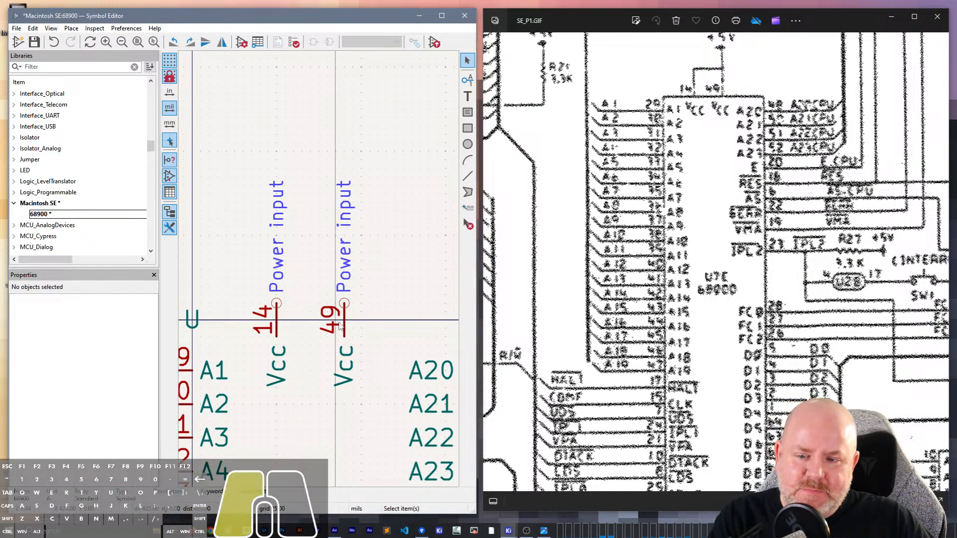
click(138, 319)
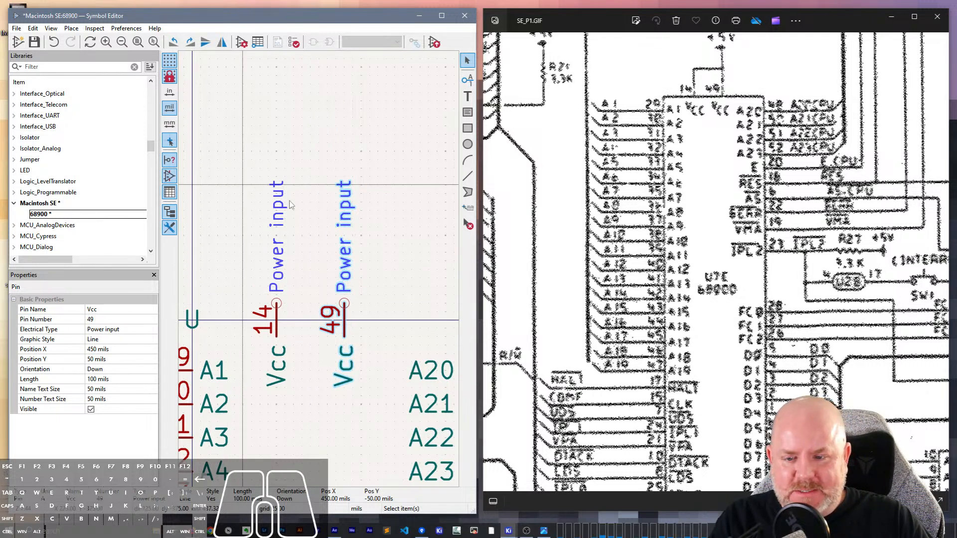
middle_drag(391, 322, 296, 257)
click(383, 306)
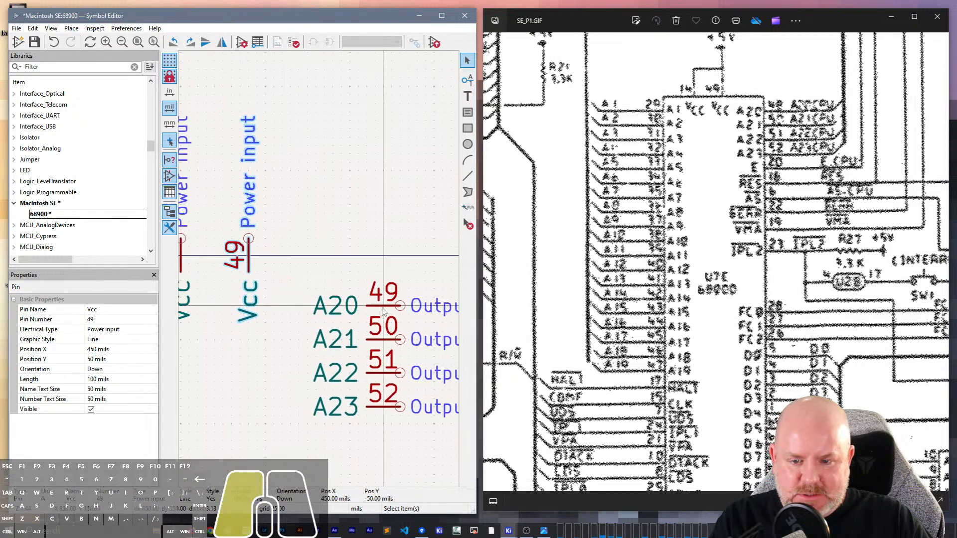
key(shift+Tab)
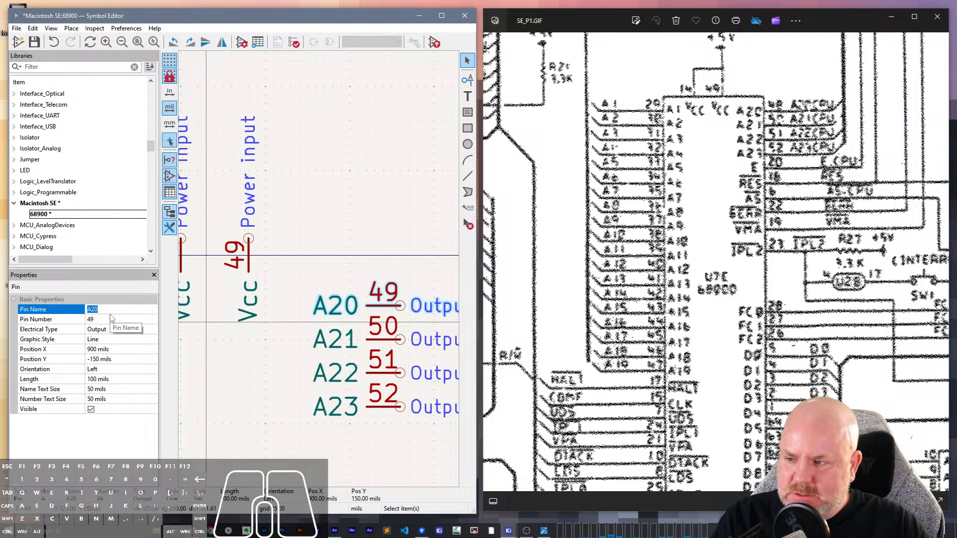
click(109, 320)
key(BackSpace)
text(8)
key(Tab)
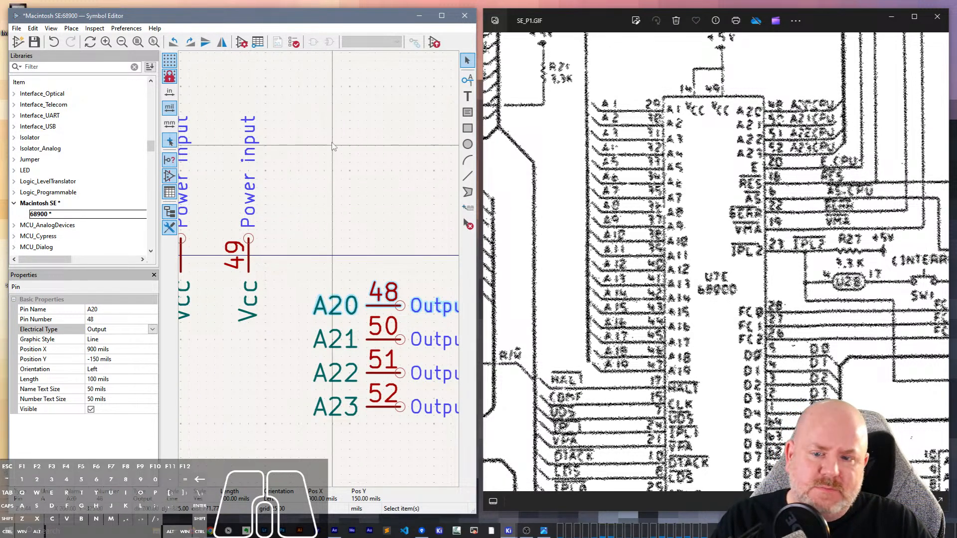
- Check the 68000's ground pins on the scanned schematic and set the second GND pin's number to 53
scroll(333, 145, down, 4)
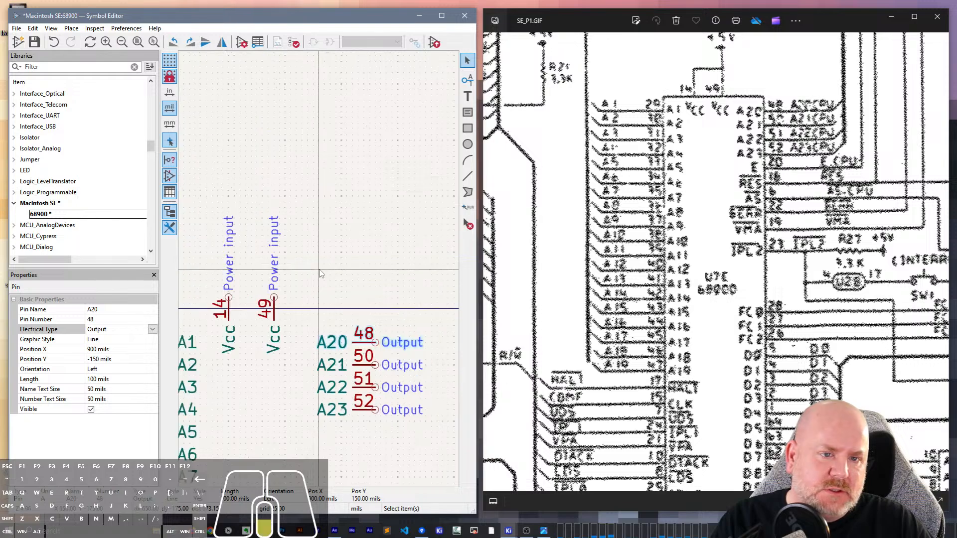
scroll(322, 274, up, 5)
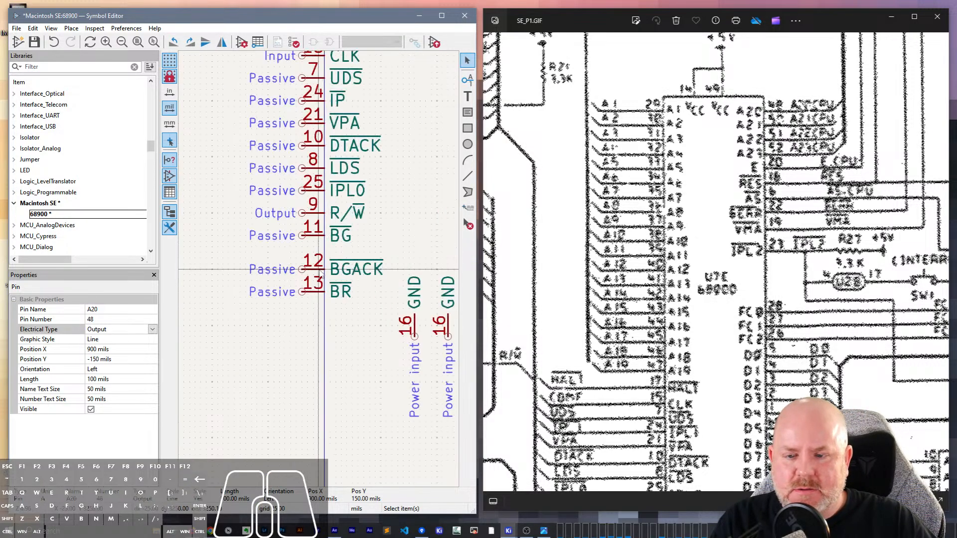
scroll(322, 274, down, 2)
scroll(727, 373, down, 3)
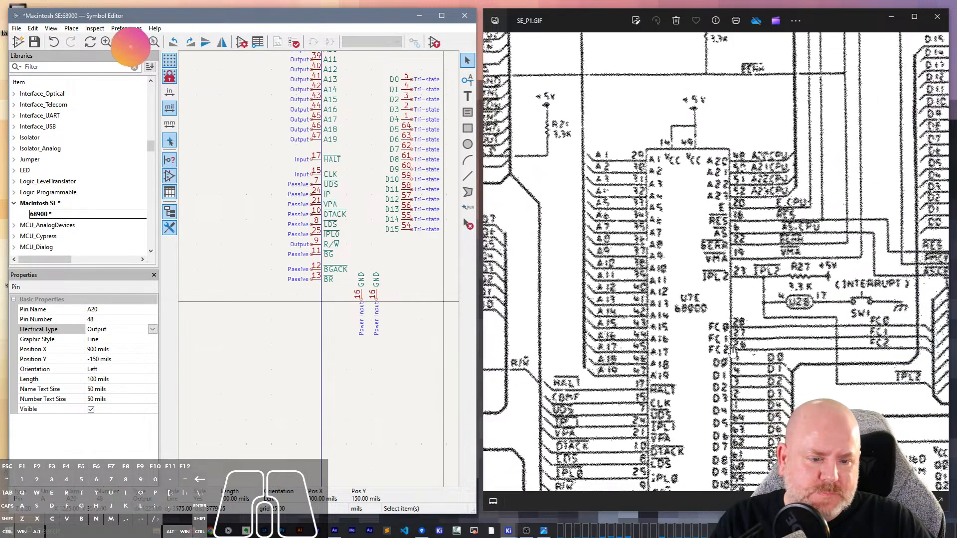
scroll(714, 333, down, 3)
drag(713, 333, 707, 234)
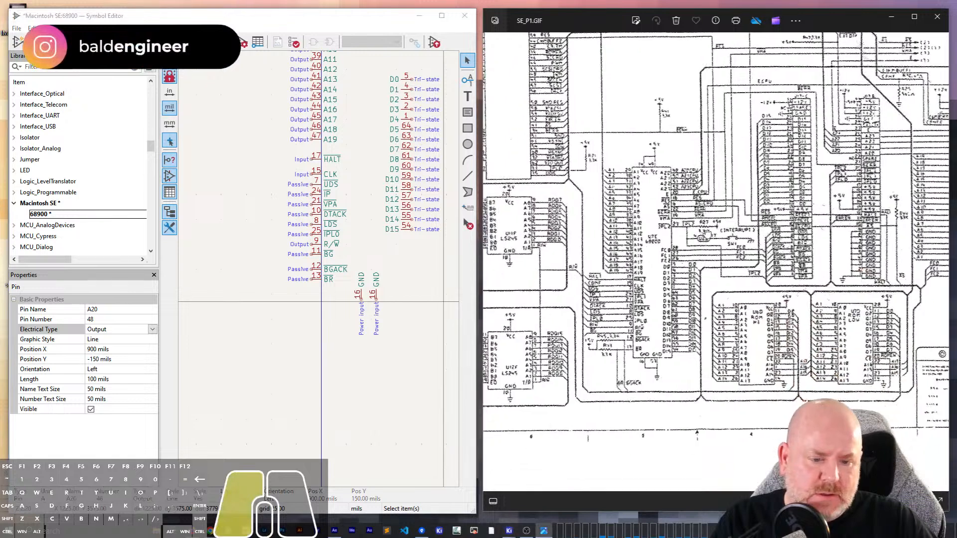
click(391, 288)
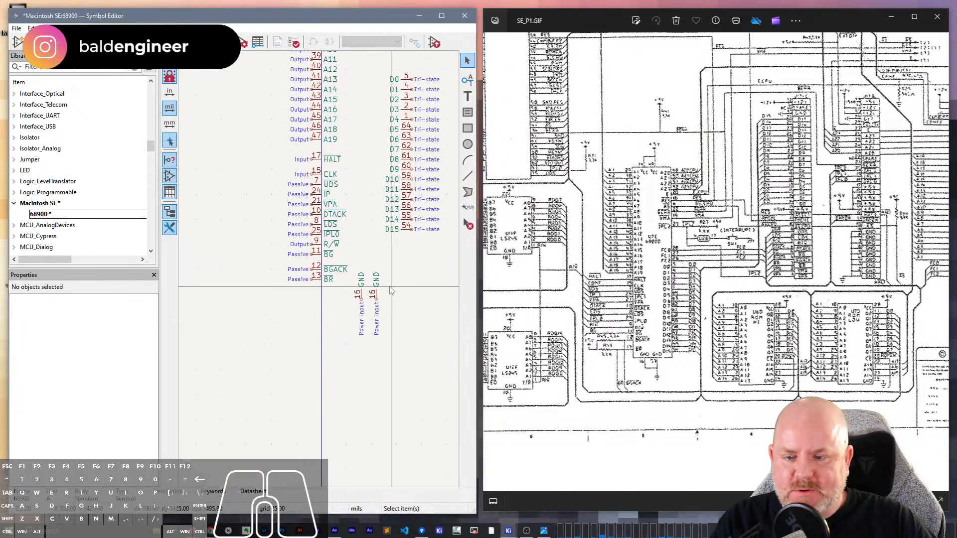
click(377, 296)
click(91, 320)
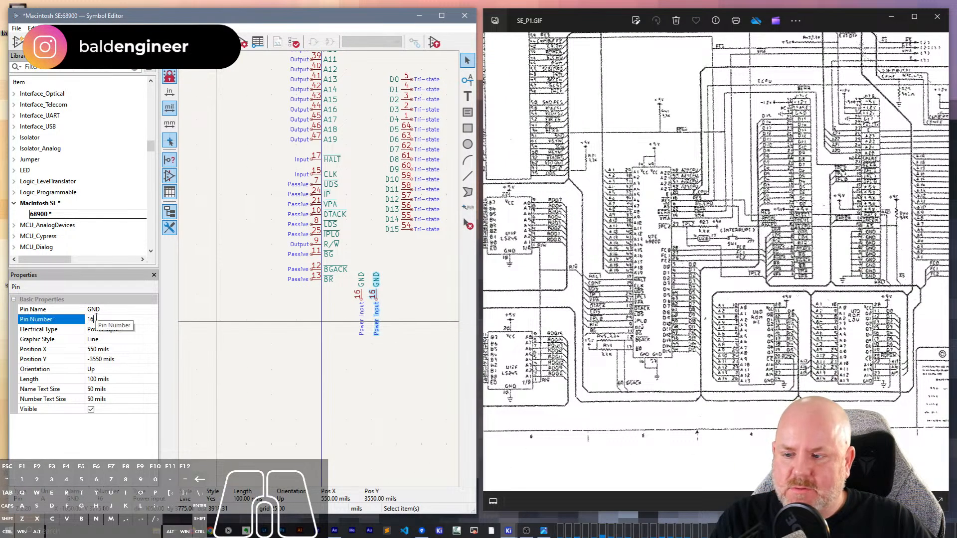
click(90, 320)
text(53)
click(427, 296)
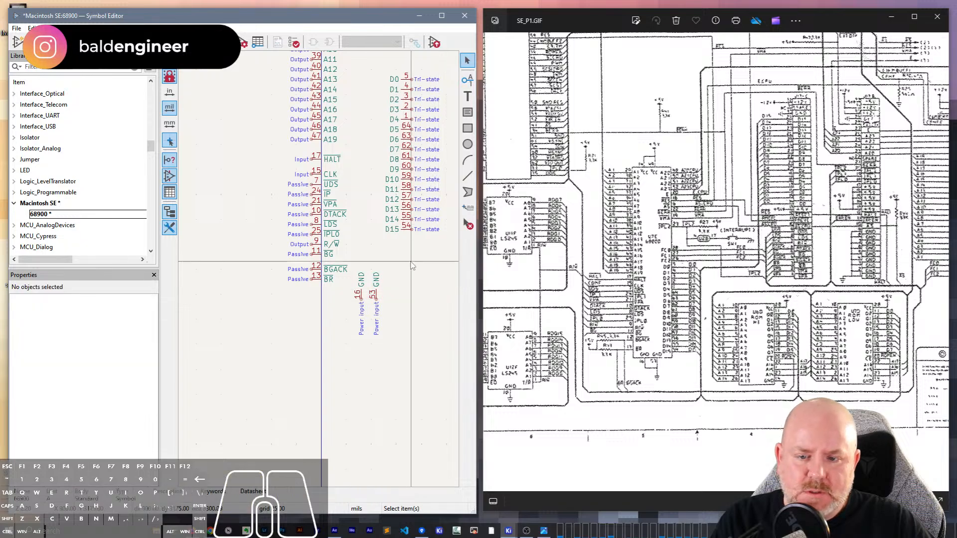
- Move the D0 to D15 pins down together so that D15 lines up with the BR pin on the opposite side
scroll(426, 295, up, 5)
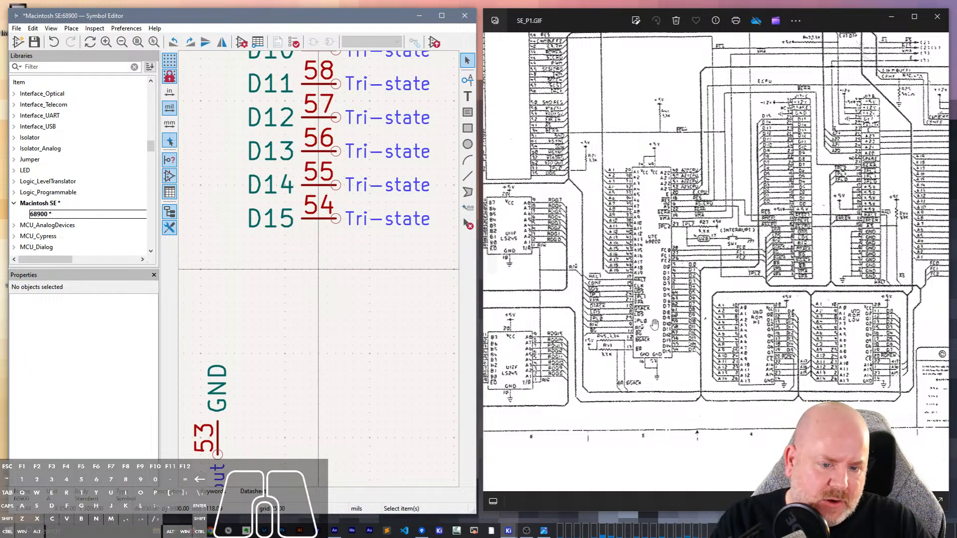
scroll(663, 339, up, 3)
scroll(661, 339, down, 3)
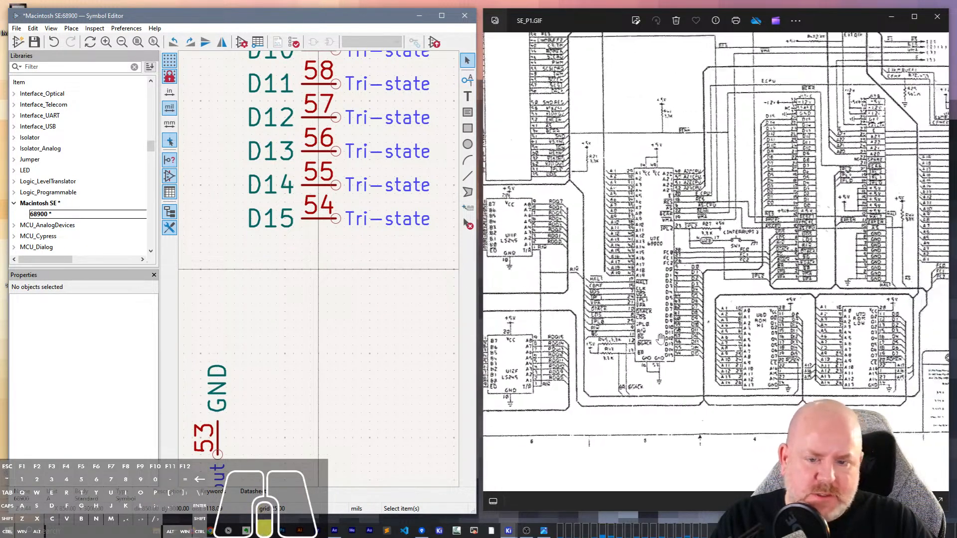
scroll(660, 339, down, 1)
scroll(334, 269, down, 4)
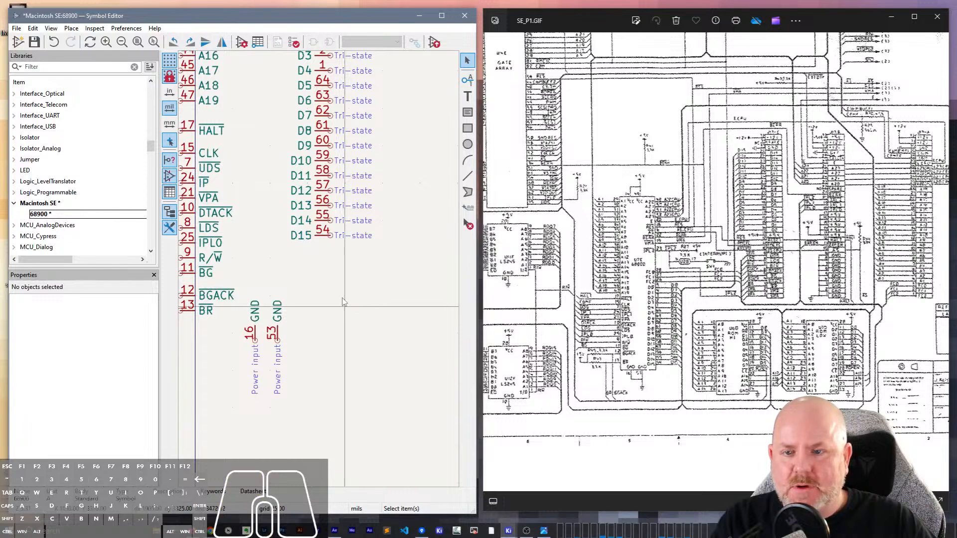
scroll(342, 301, down, 2)
drag(346, 252, 315, 59)
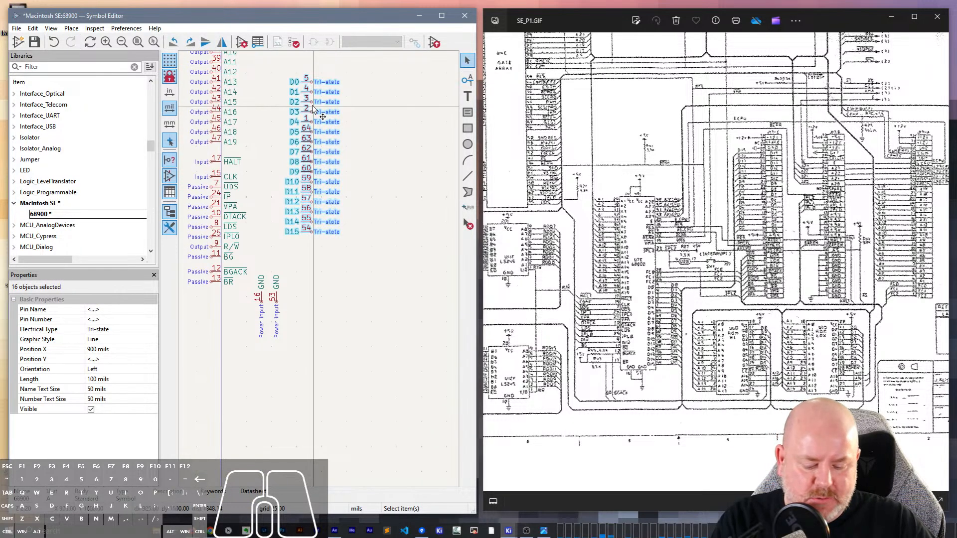
key(m)
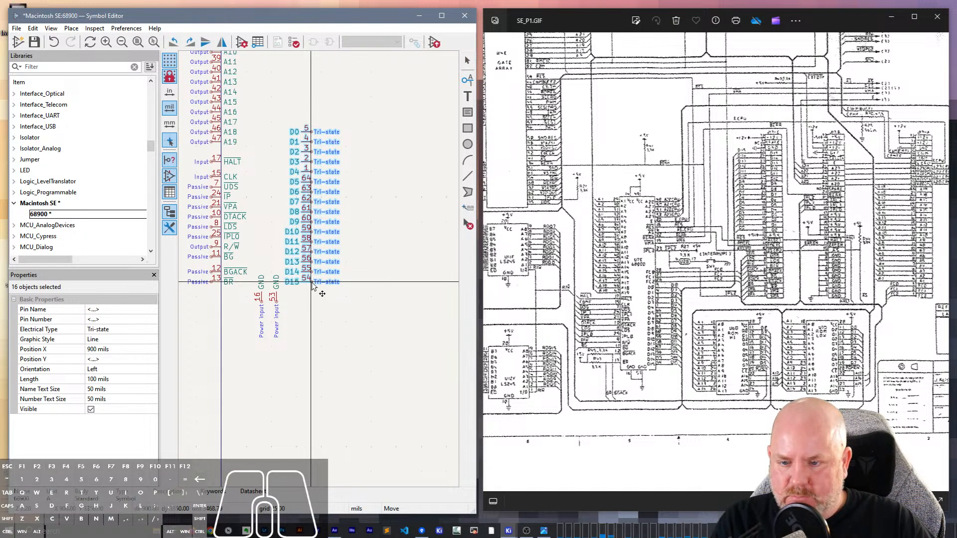
click(312, 283)
- Move both GND pins down about 100 mils, just below the row of the BR and D15 pins
click(286, 320)
drag(285, 320, 253, 295)
key(m)
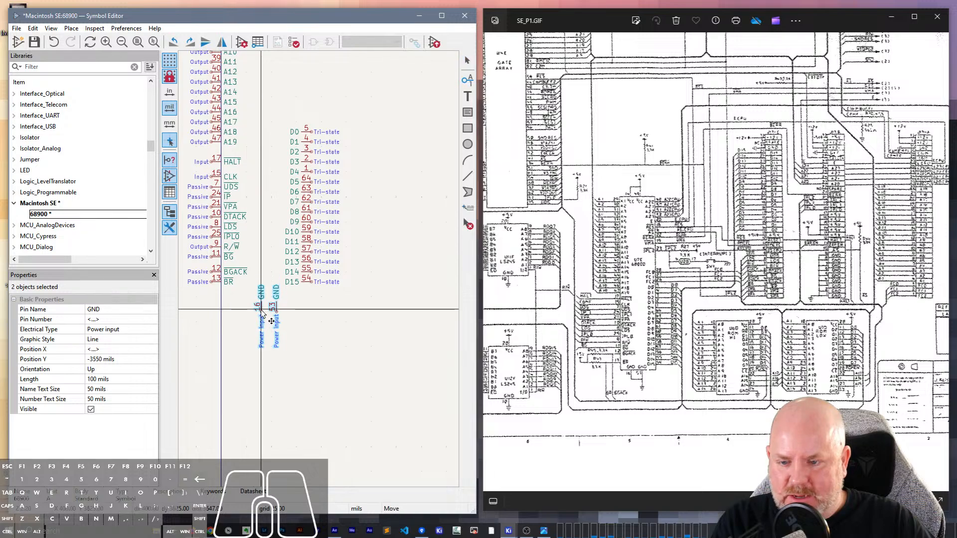
click(271, 321)
key(Escape)
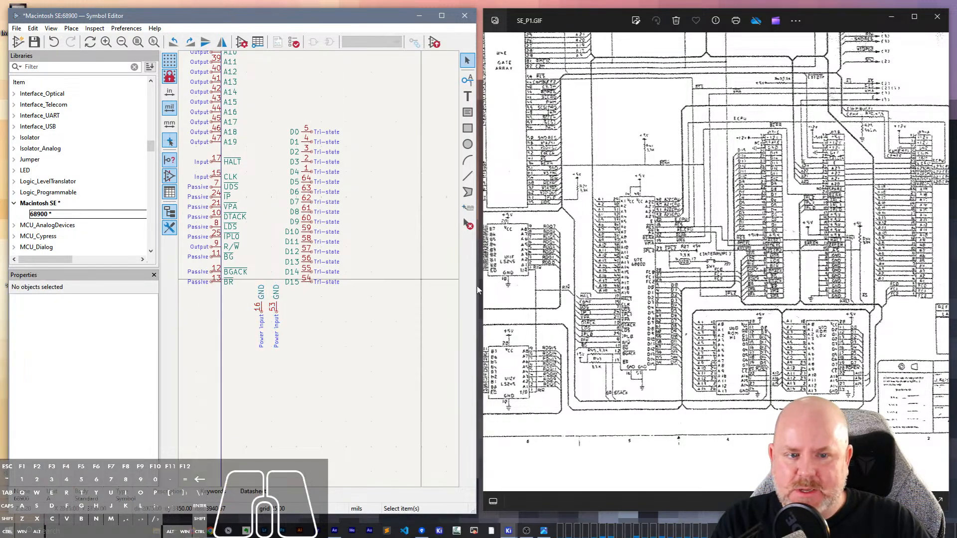
- Add a left-oriented power input pin named FC0 with number 28 above D0, aligned with the data pins' column
scroll(658, 269, up, 8)
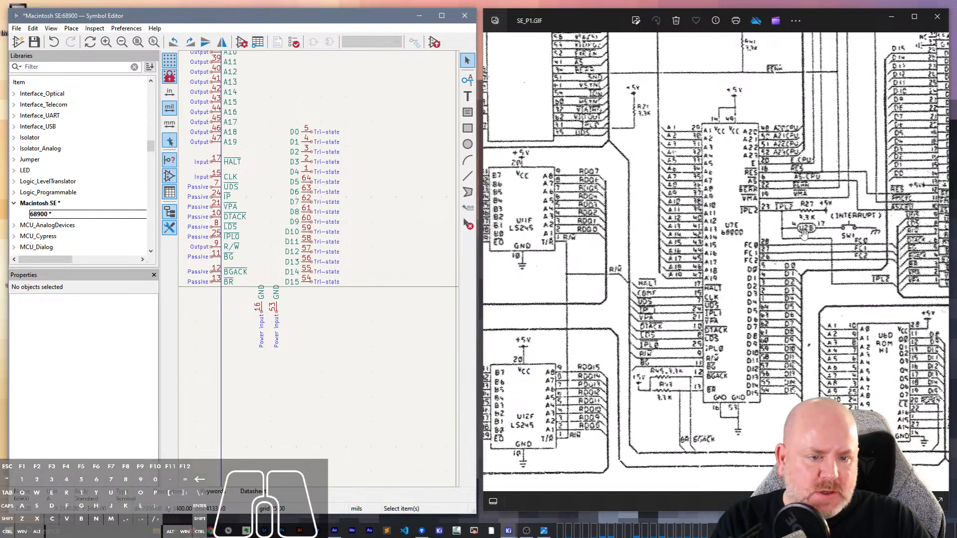
drag(829, 242, 683, 157)
click(369, 118)
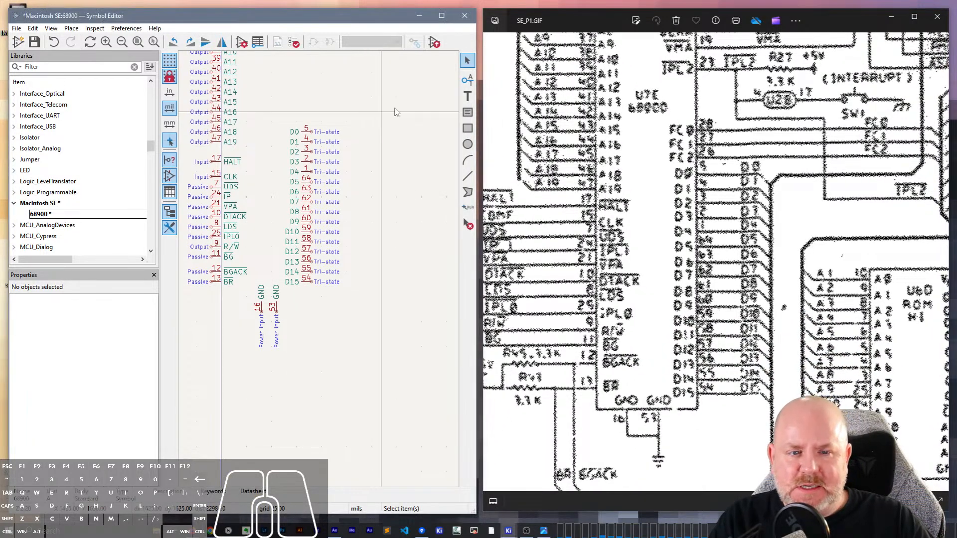
scroll(371, 119, up, 5)
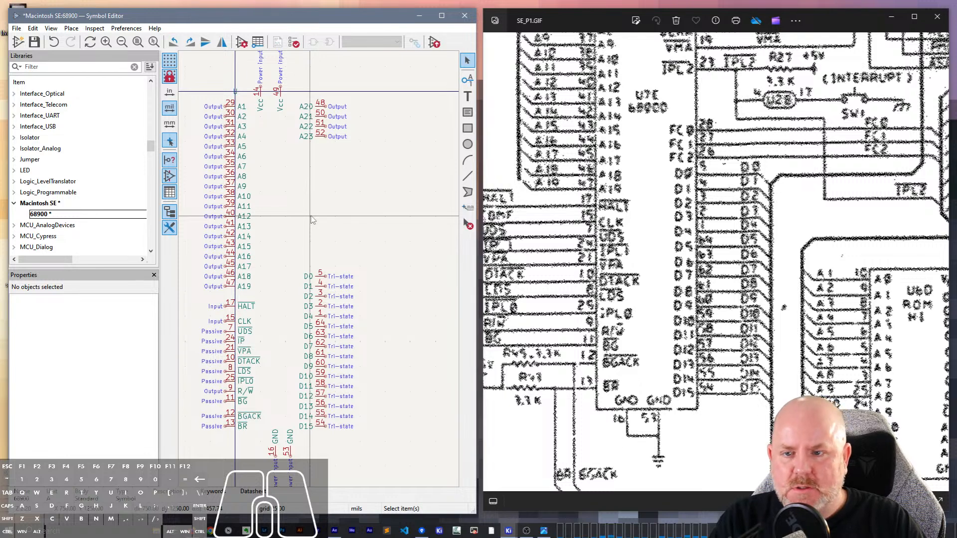
key(p)
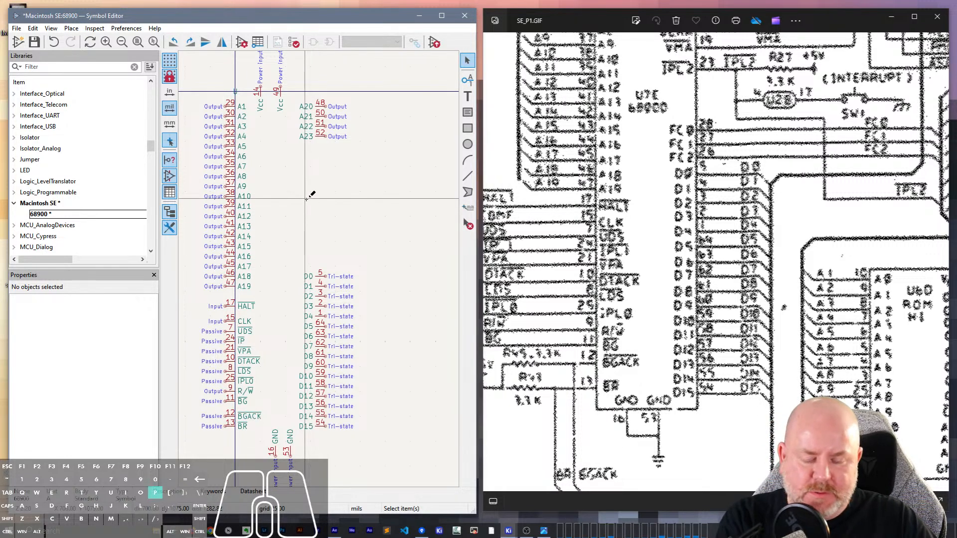
click(306, 195)
text(FC0)
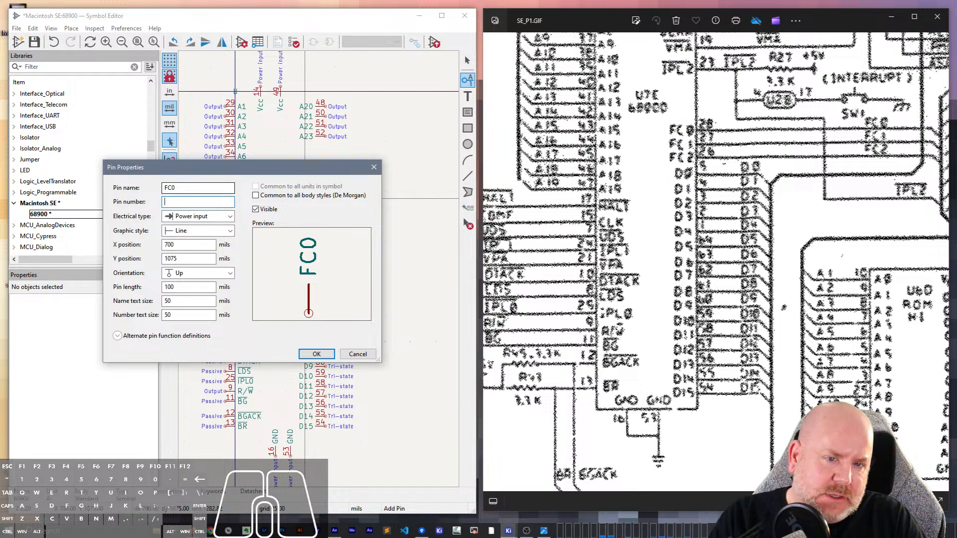
key(Return)
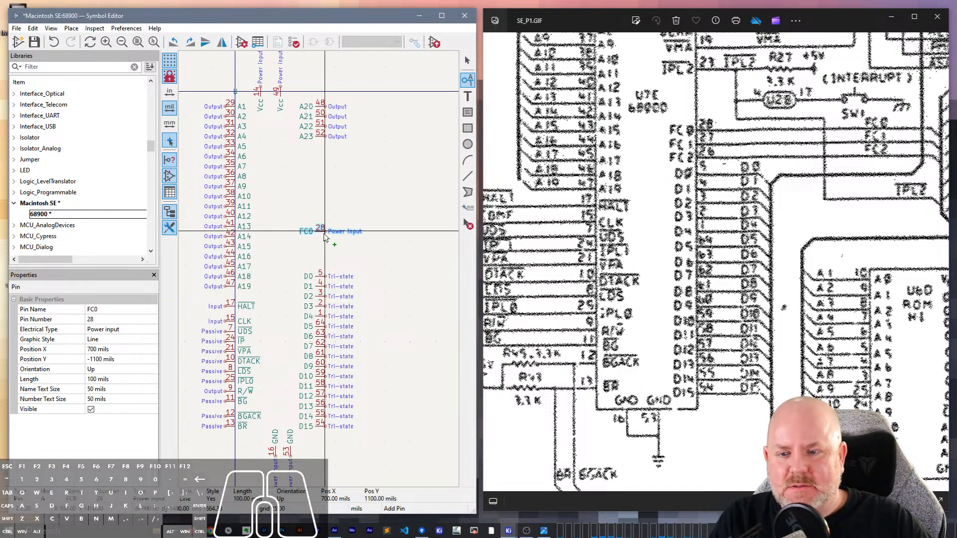
click(321, 237)
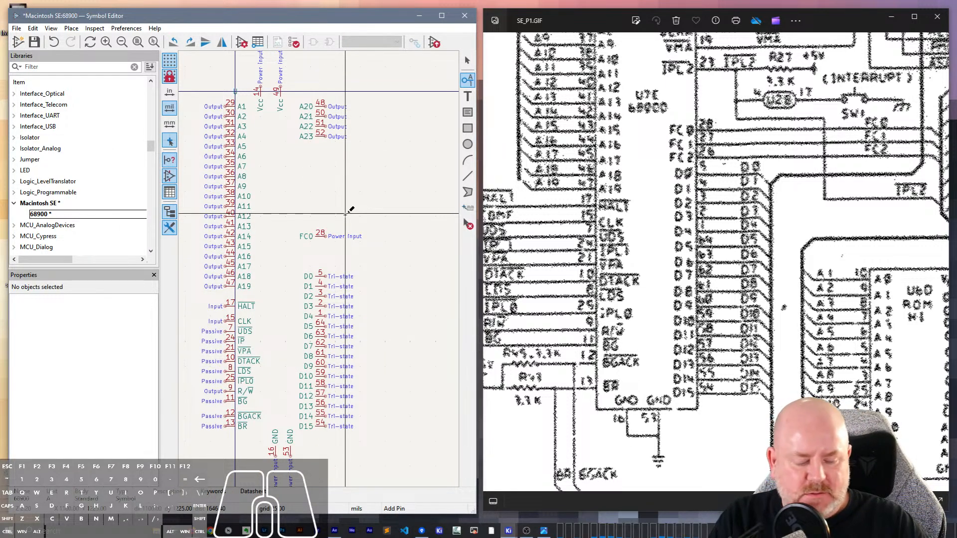
- Repeat the FC0 pin twice downward to add the FC1 and FC2 pins
key(Insert)
key(Insert)
key(Escape)
- Set the FC1 pin's number to 27 and the FC2 pin's number to 26
click(313, 248)
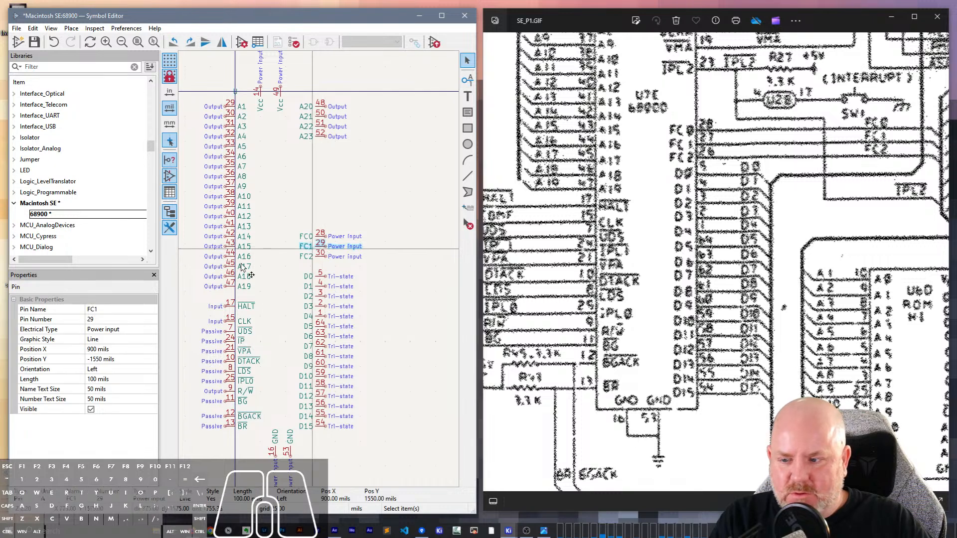
click(104, 320)
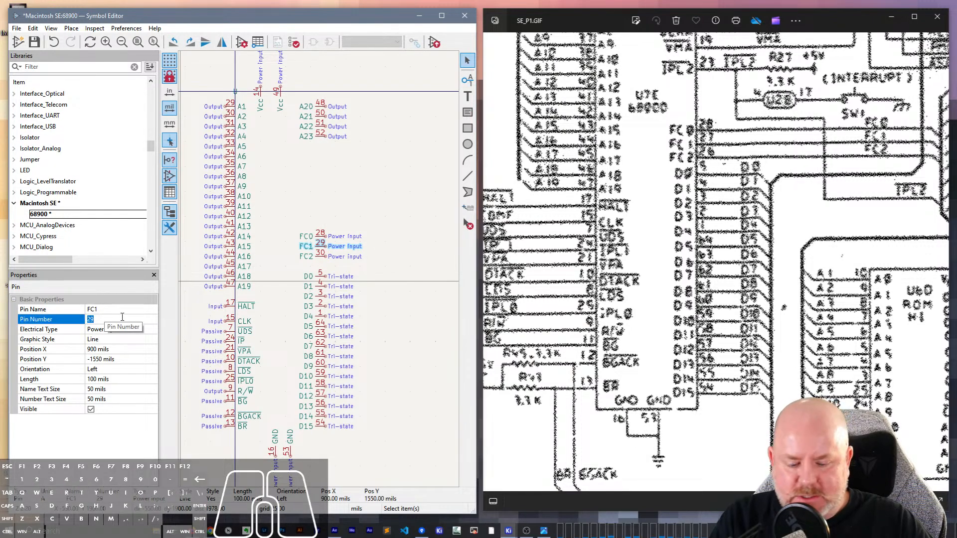
text(27)
key(Return)
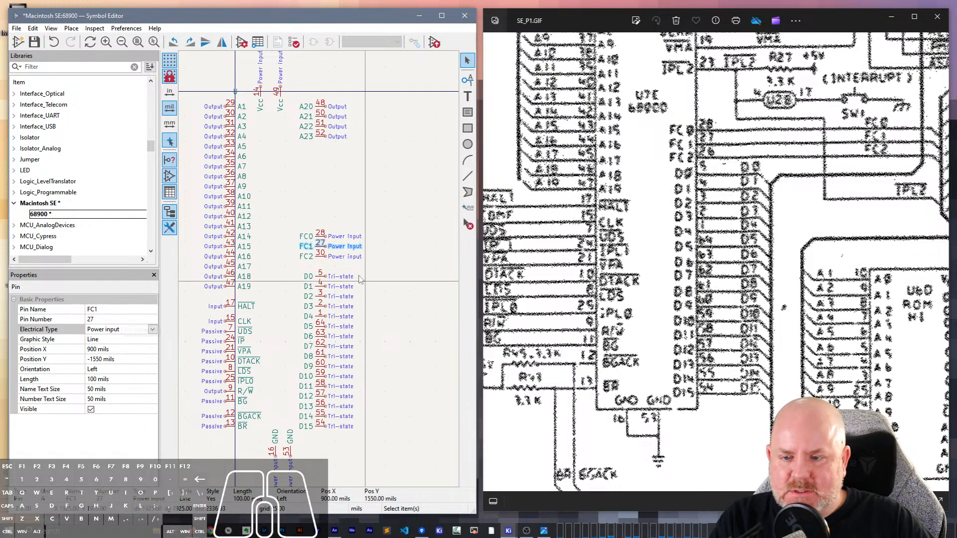
click(306, 256)
click(94, 321)
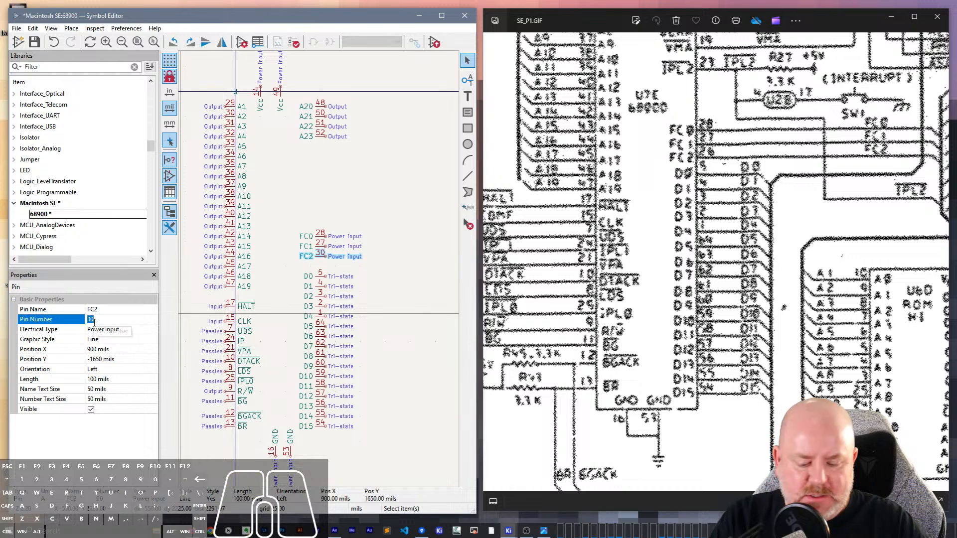
text(26)
key(Return)
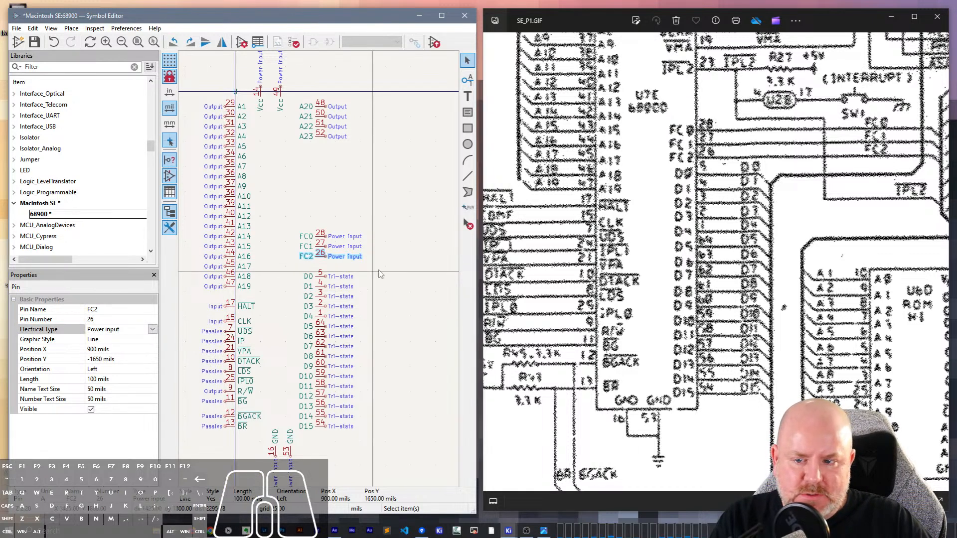
- Move the FC0, FC1 and FC2 pins down together so they sit directly above D0 at regular pin spacing
drag(368, 263, 293, 228)
key(m)
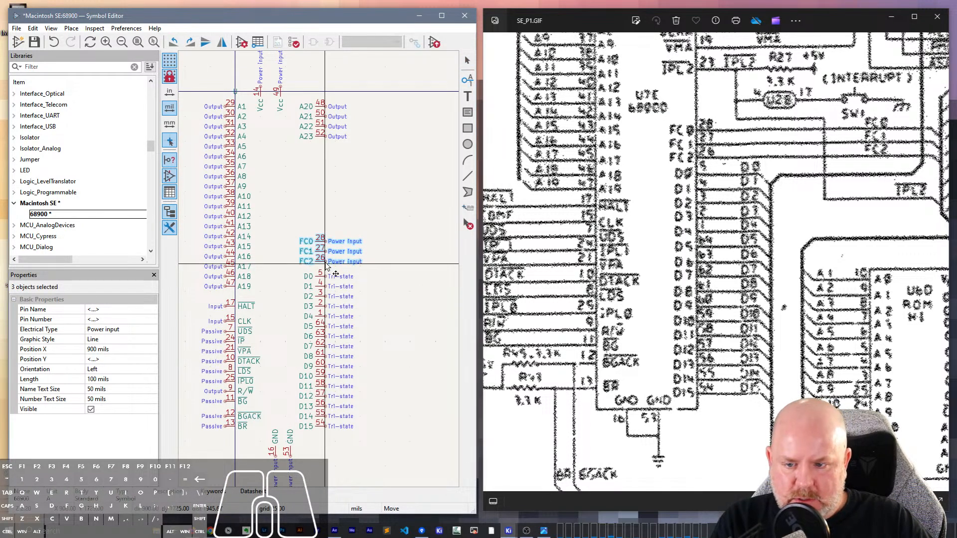
click(326, 273)
key(Escape)
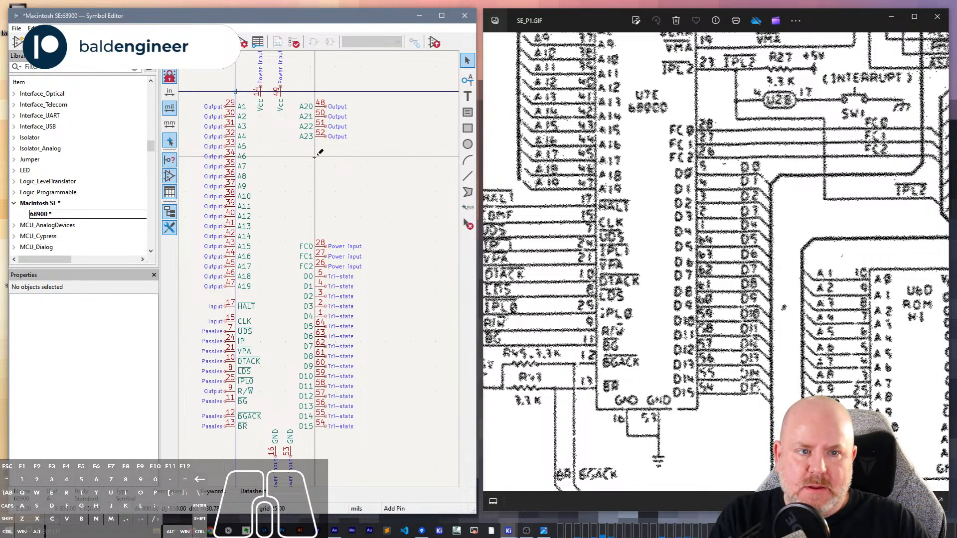
- Start a new pin with the overlined name ~{IPL2} and pin number 23
key(p)
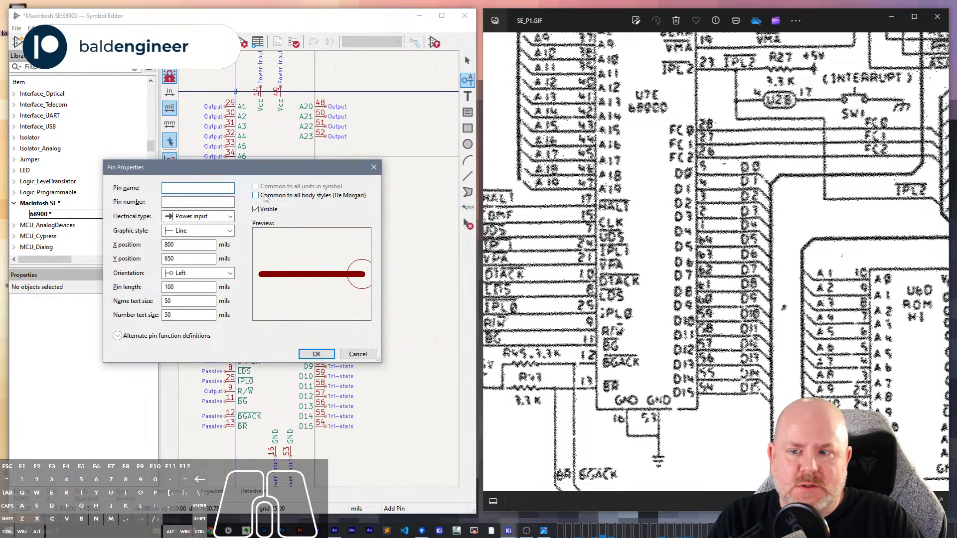
text(~P)
key(BackSpace)
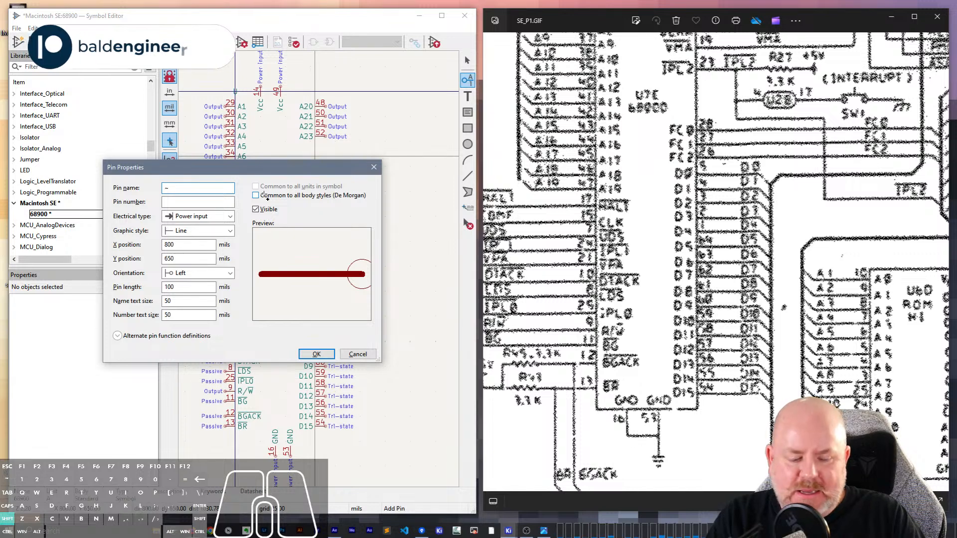
text({)
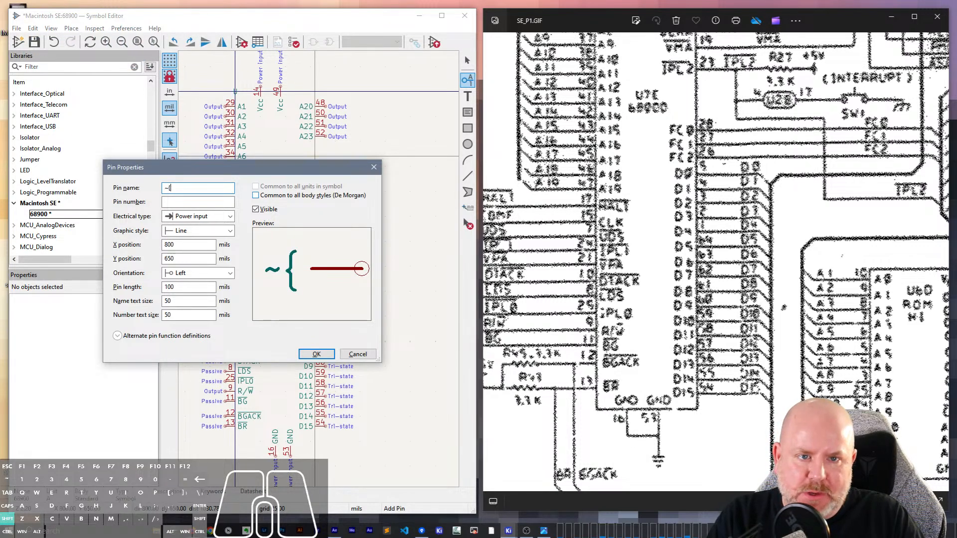
text(IPL2)
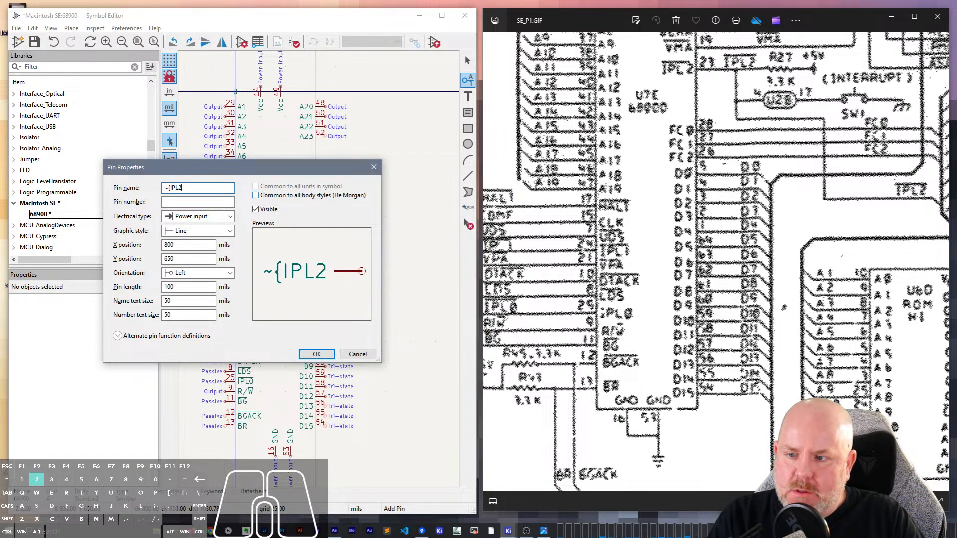
text(})
text(23)
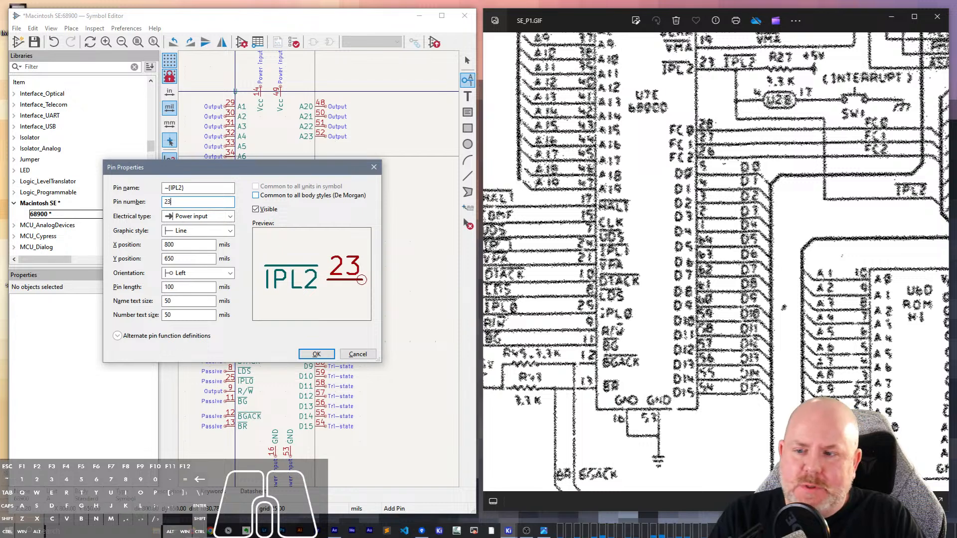
- Set the IPL2 pin's electrical type to Input and place it between A23 and FC0, aligned with their column
click(216, 217)
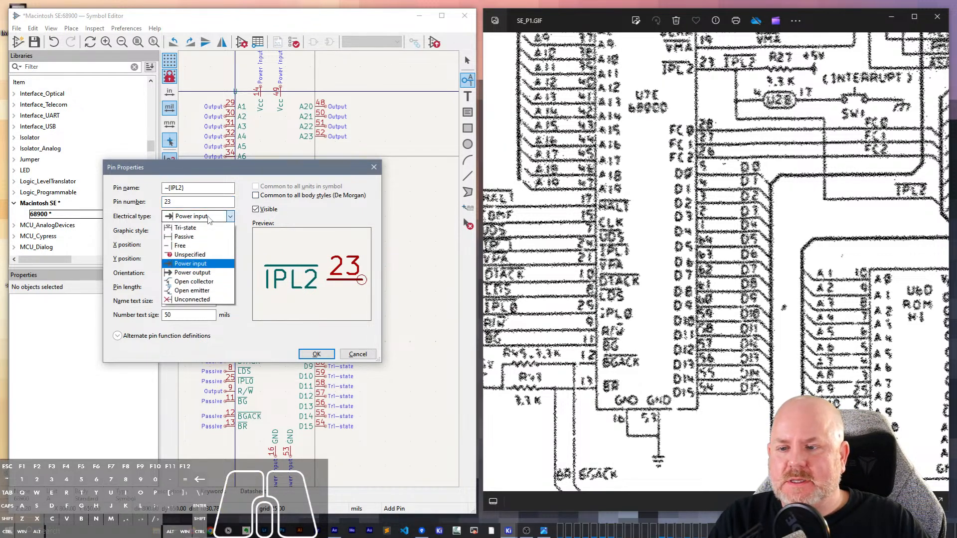
click(182, 228)
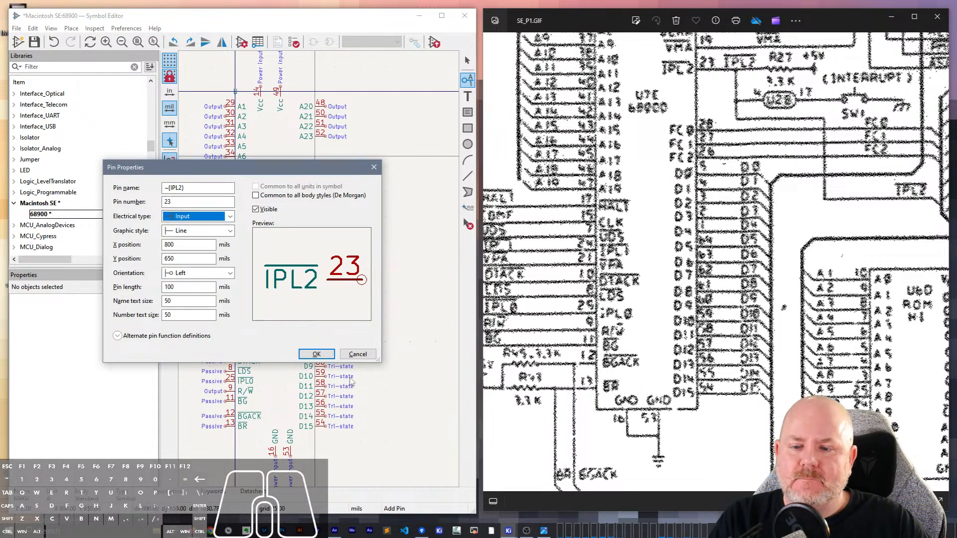
click(316, 354)
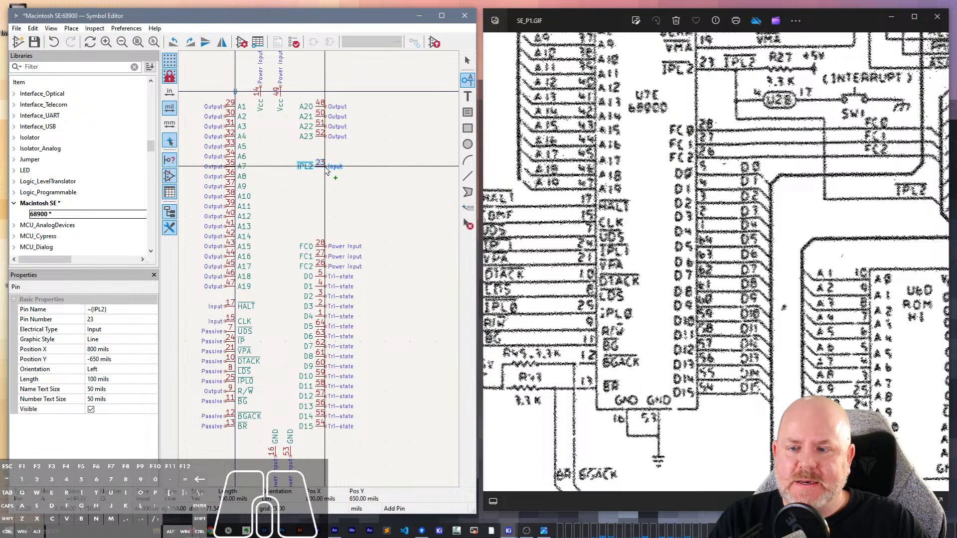
click(327, 170)
click(344, 229)
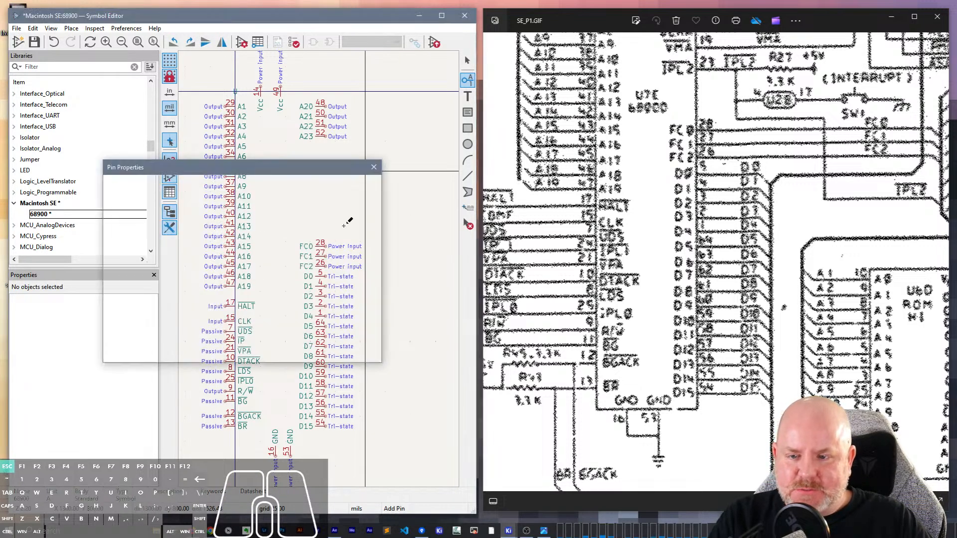
key(Escape)
key(Escape)
- Change the electrical type of the FC0, FC1 and FC2 pins to Passive and save the symbol
scroll(345, 230, up, 3)
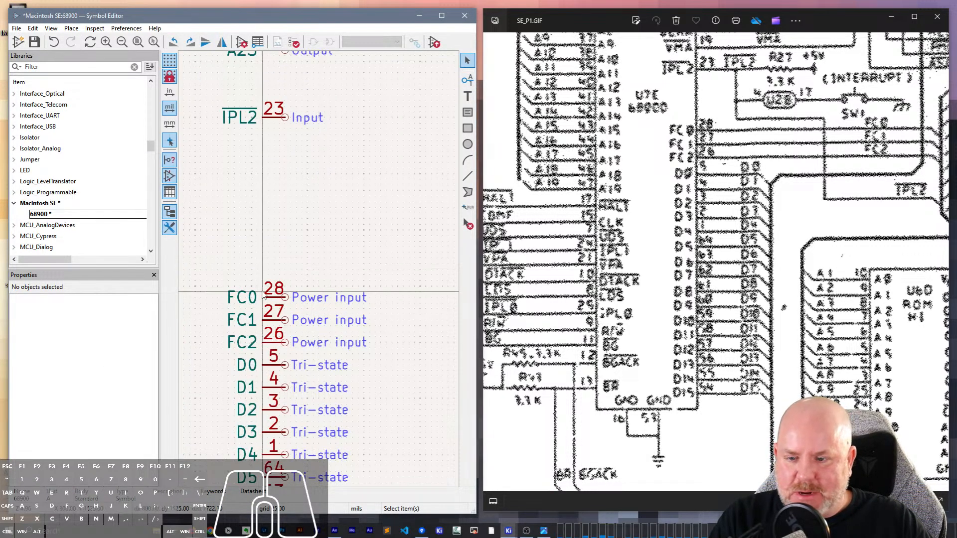
click(275, 315)
shift+click(276, 319)
shift+click(275, 342)
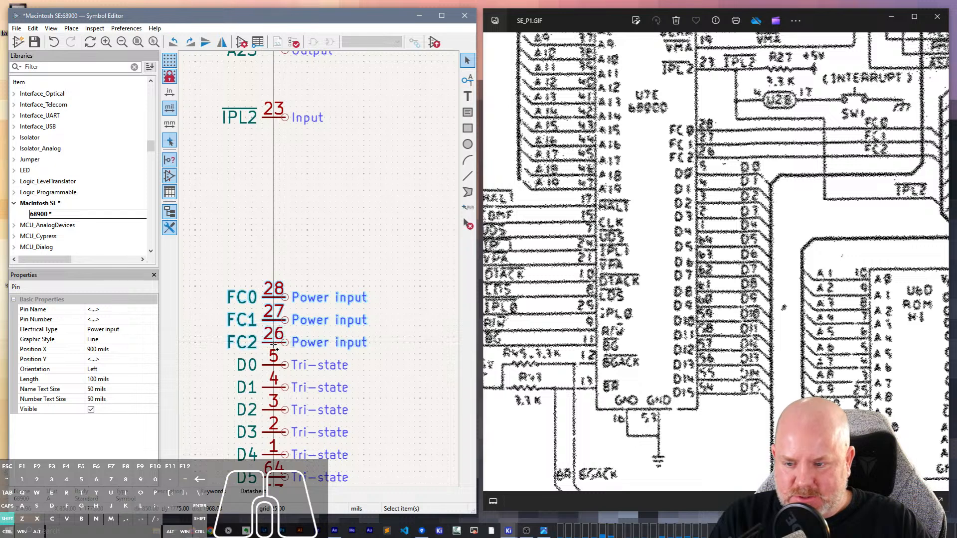
click(133, 328)
click(152, 329)
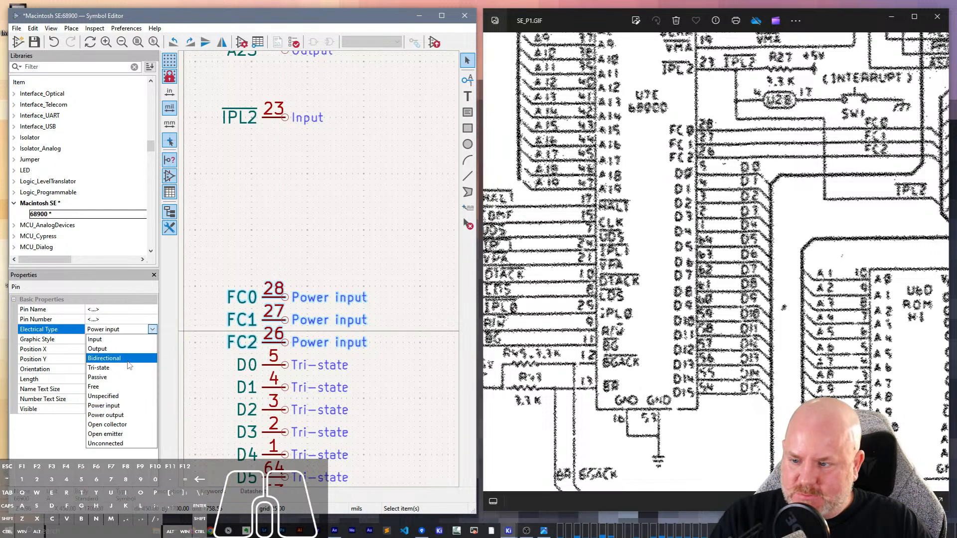
click(120, 377)
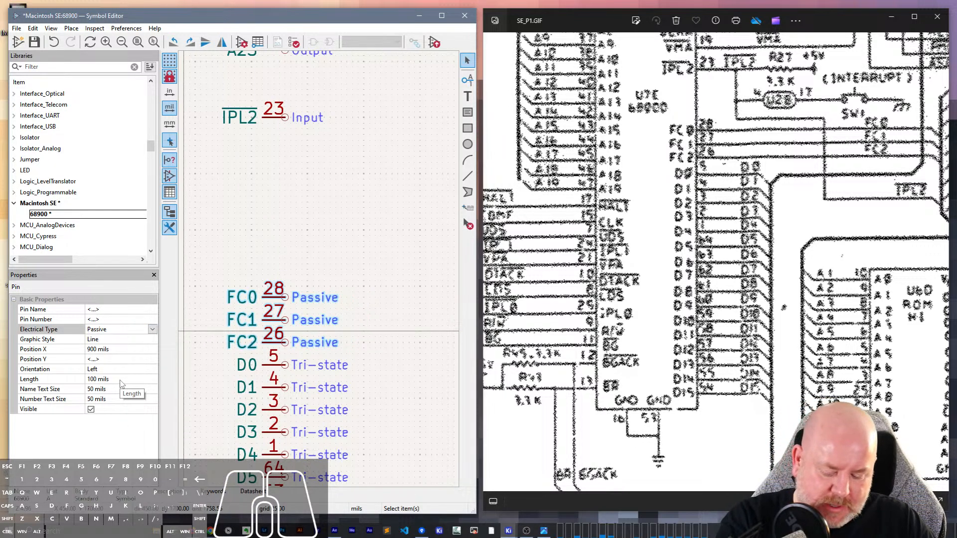
click(293, 231)
scroll(326, 281, down, 4)
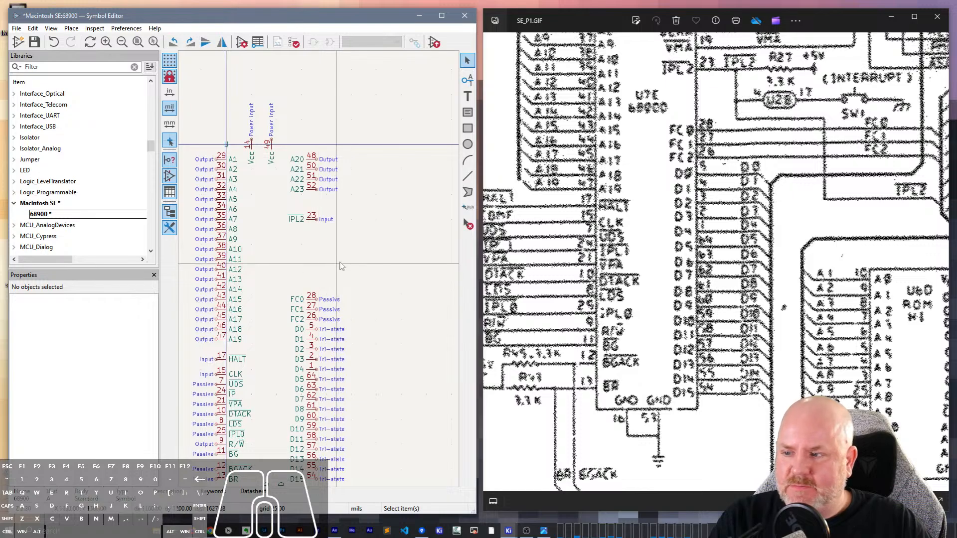
middle_drag(376, 243, 365, 312)
key(ctrl+s)
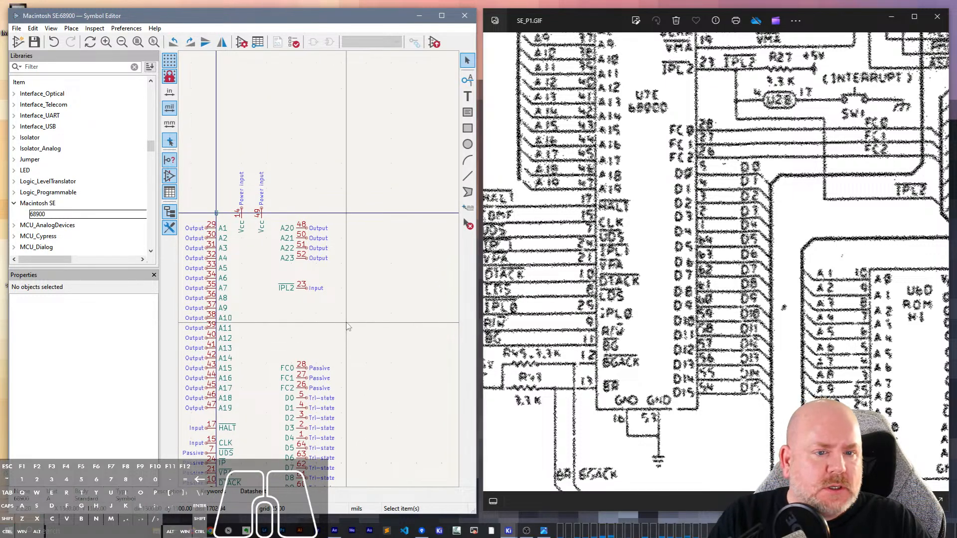
- Duplicate the IPL2 pin and place the copy directly below A23, aligned with the address pins
scroll(778, 220, up, 1)
scroll(780, 222, down, 3)
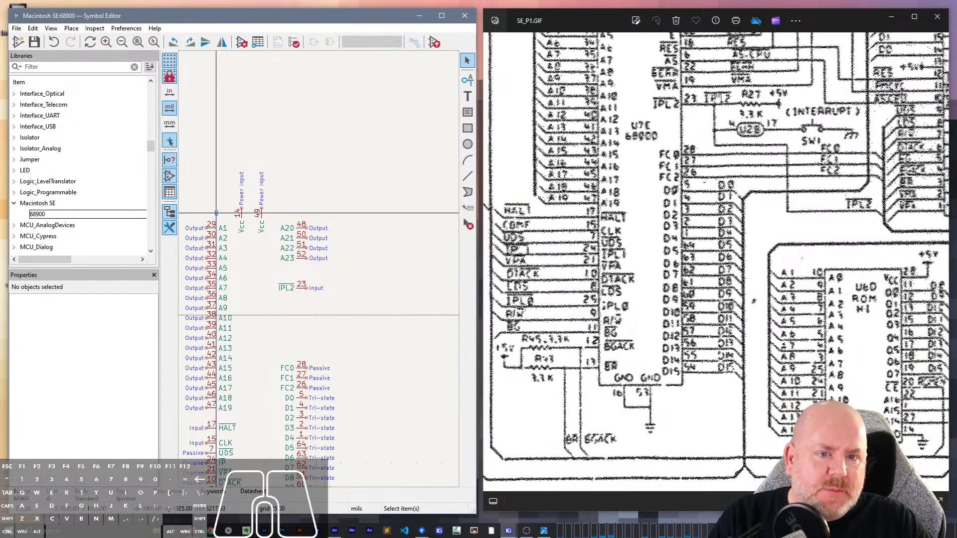
scroll(721, 109, down, 1)
scroll(721, 108, up, 2)
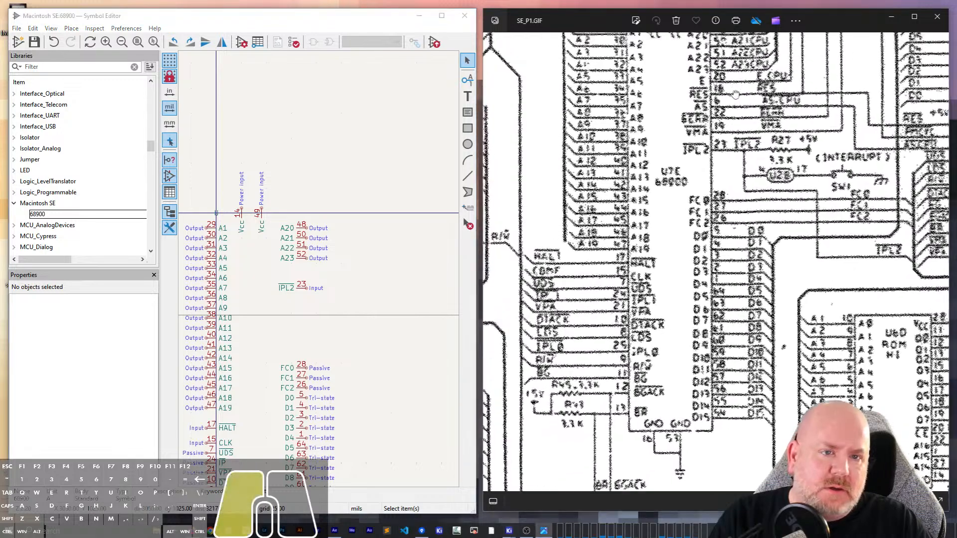
scroll(721, 179, up, 1)
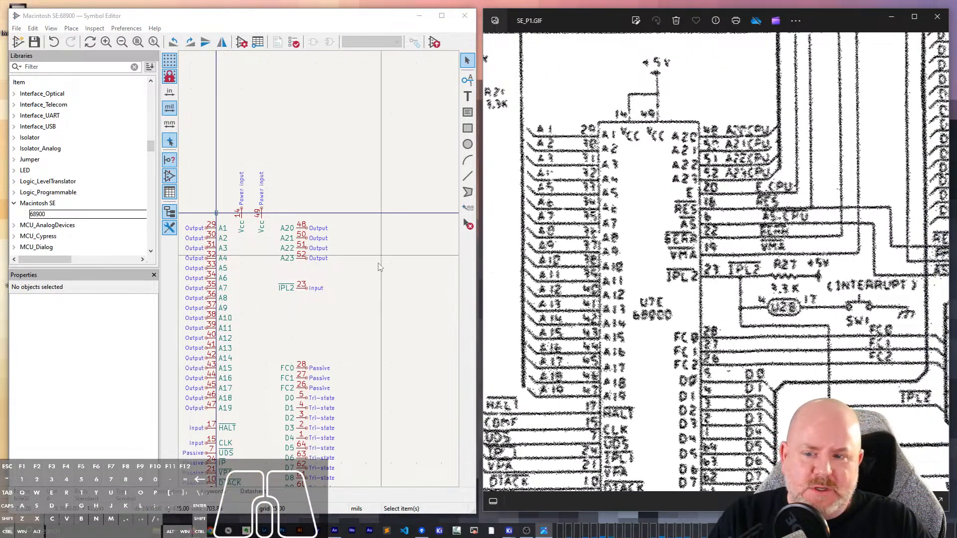
click(295, 303)
click(294, 288)
key(ctrl+d)
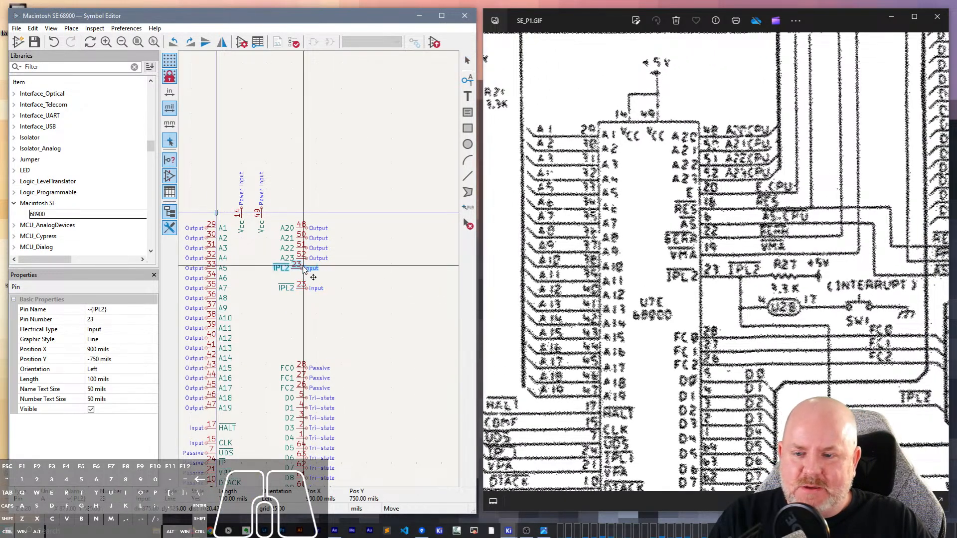
click(308, 269)
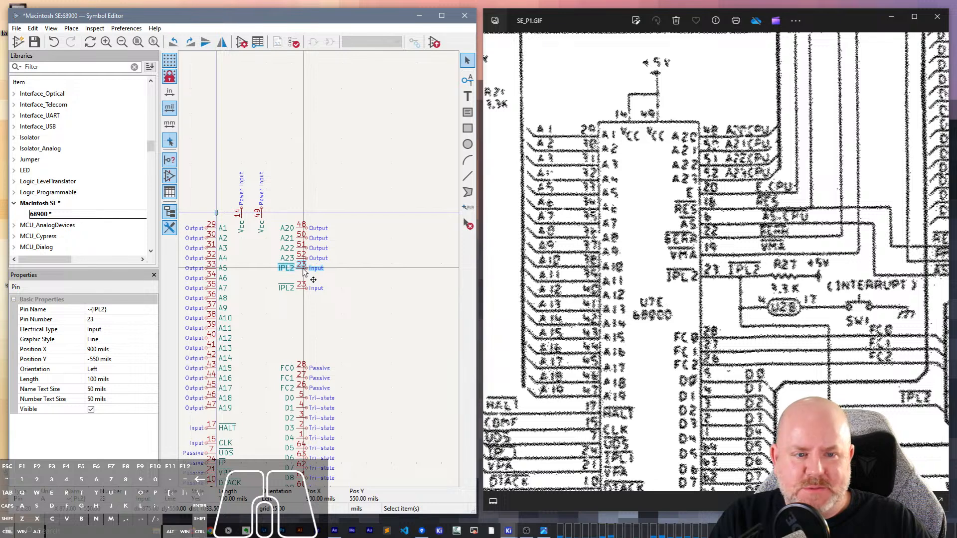
- Rename the copied pin below A23 to E and set its number to 20
double_click(303, 272)
text(E)
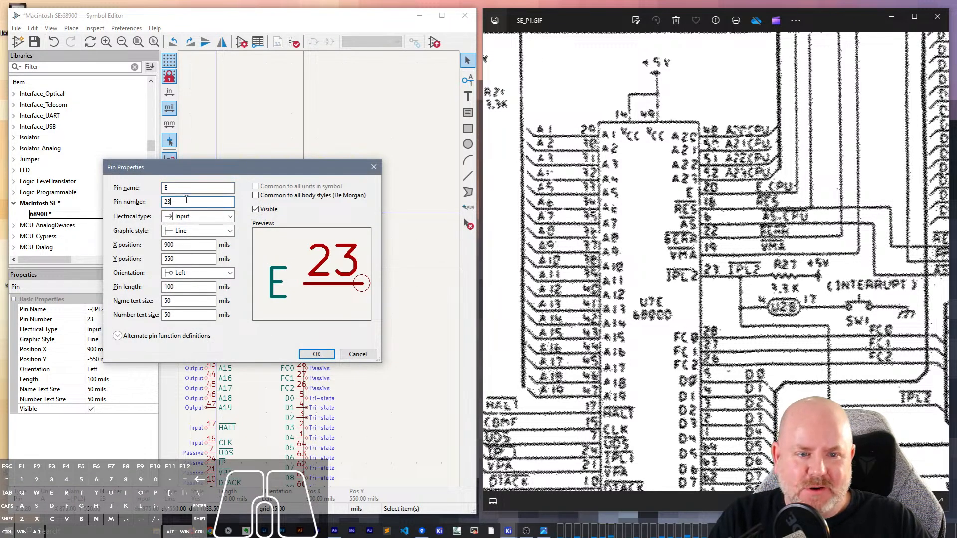
text(20)
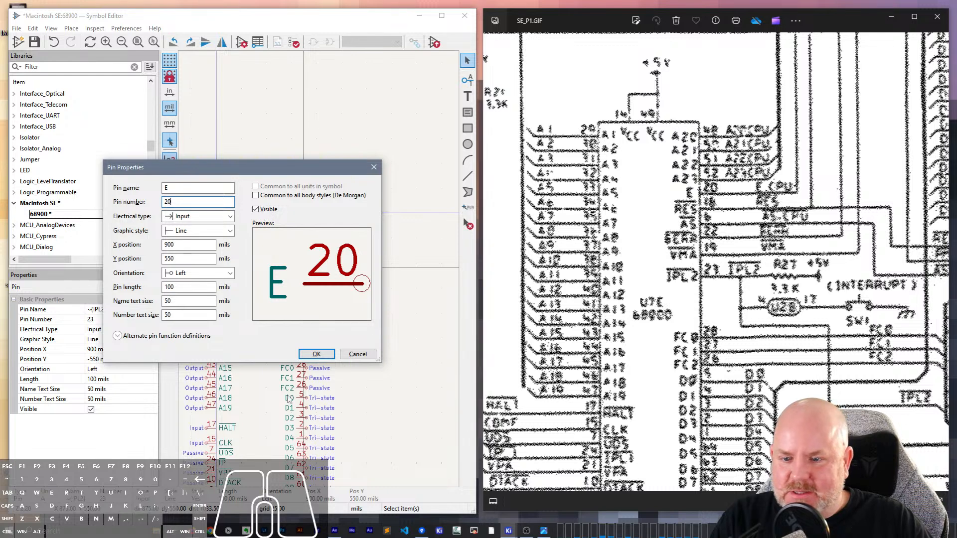
click(316, 355)
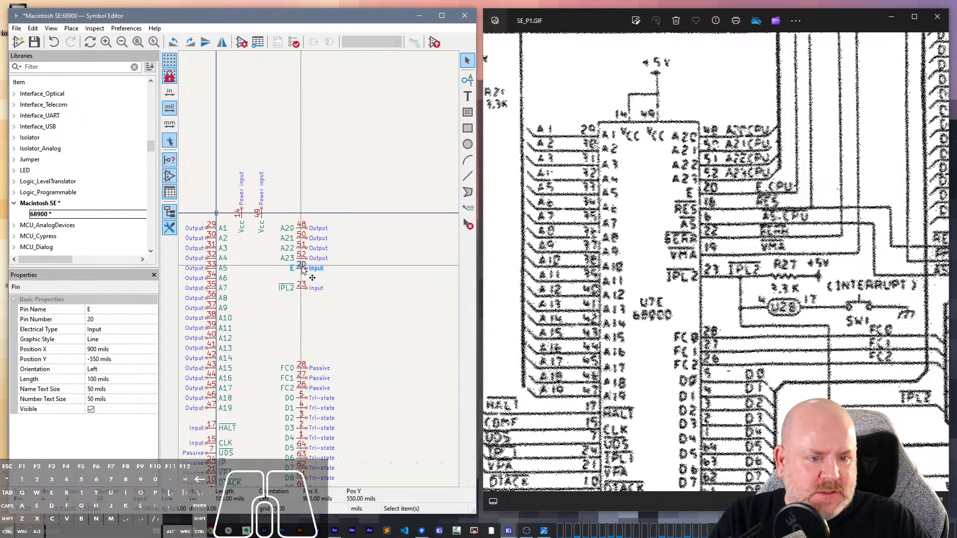
- Duplicate the E pin directly below itself, name the copy ~{RES} and set its number to 16
scroll(319, 274, up, 2)
key(ctrl+d)
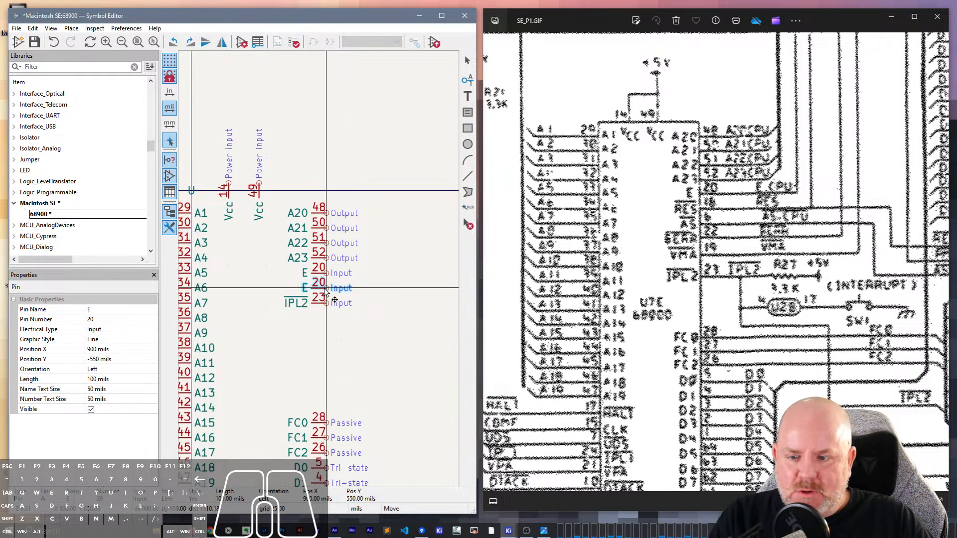
double_click(322, 294)
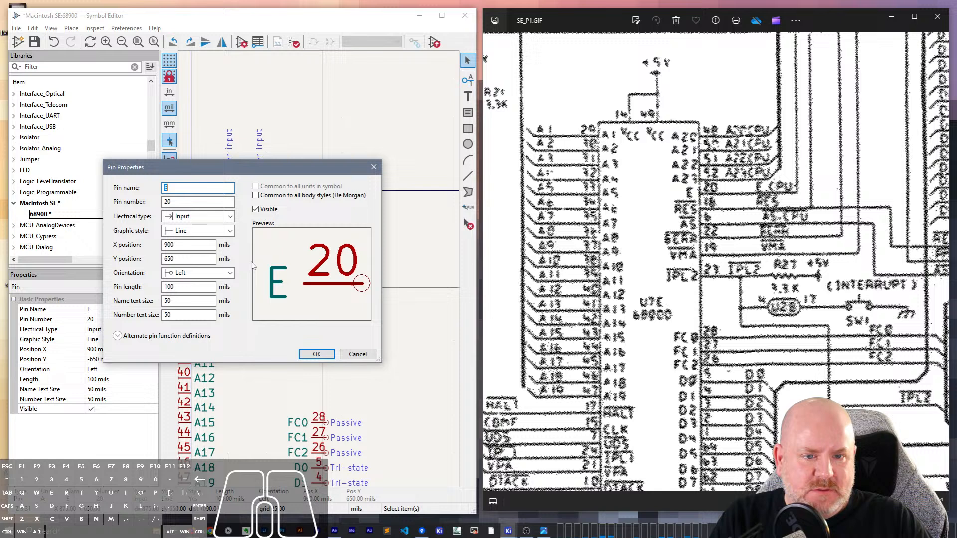
double_click(172, 202)
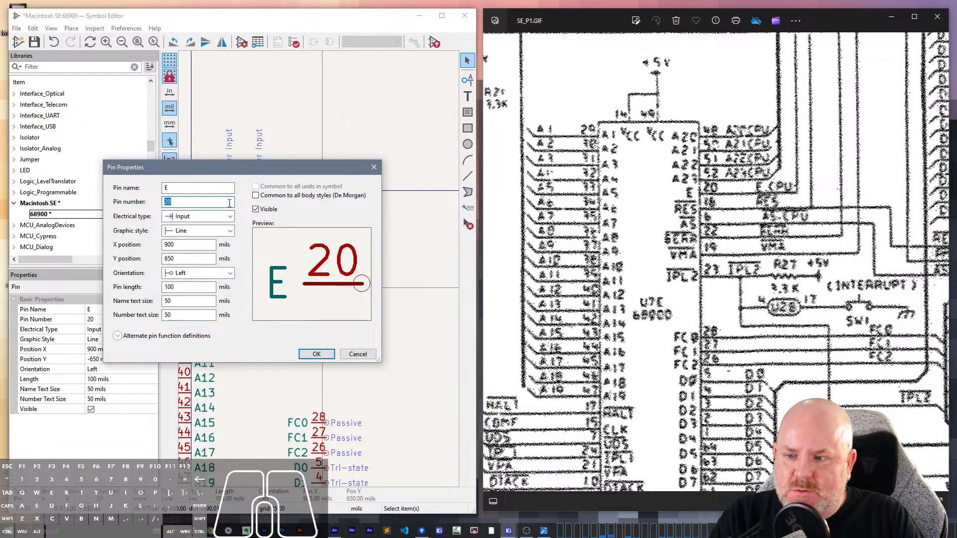
key(shift+Tab)
text(~{RES})
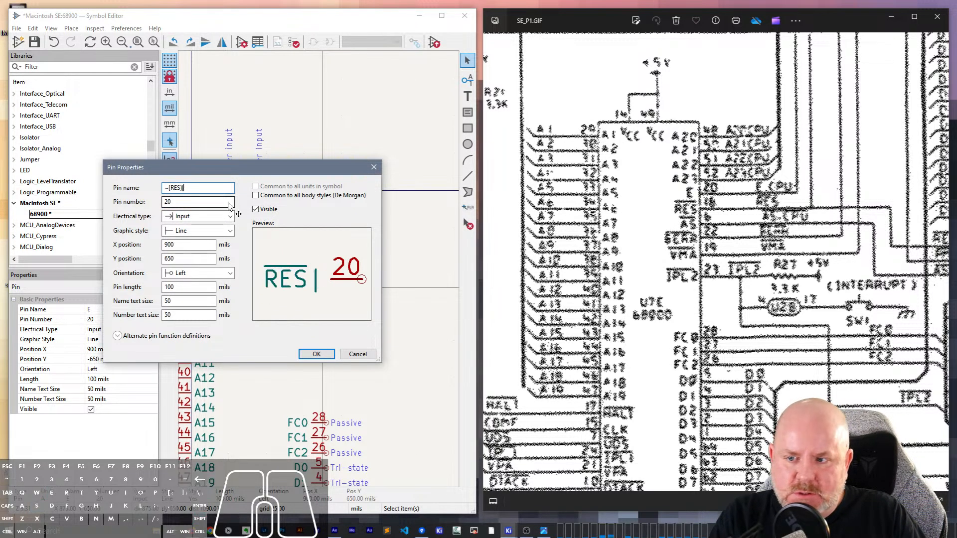
key(Tab)
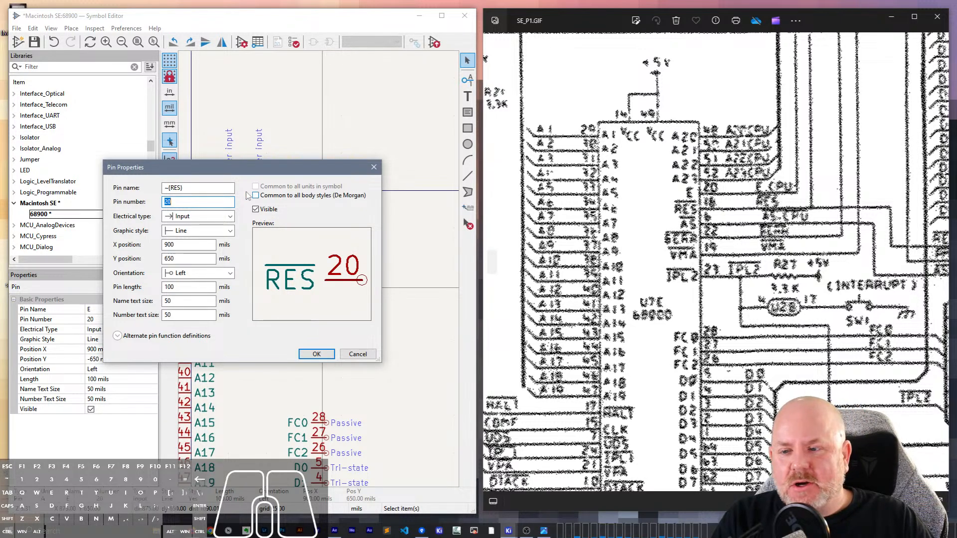
text(16)
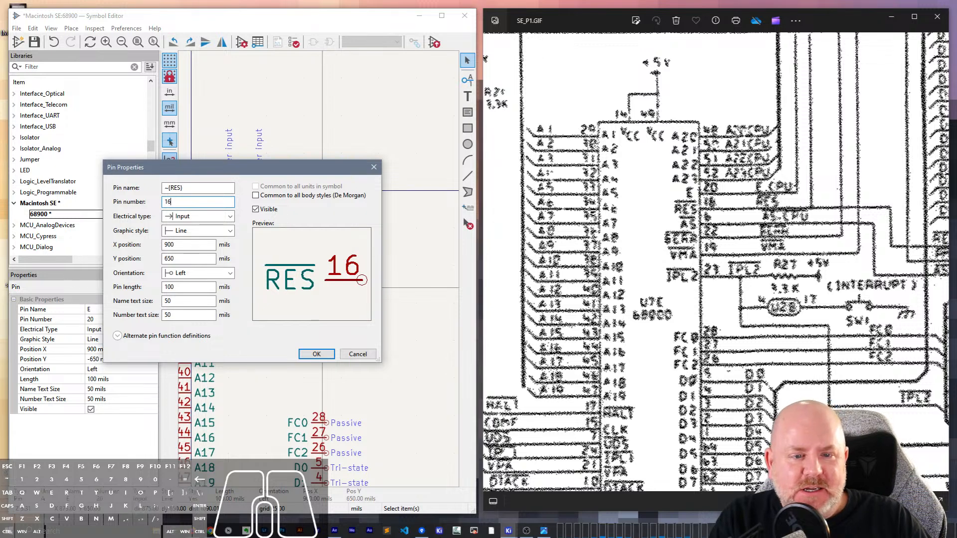
click(317, 354)
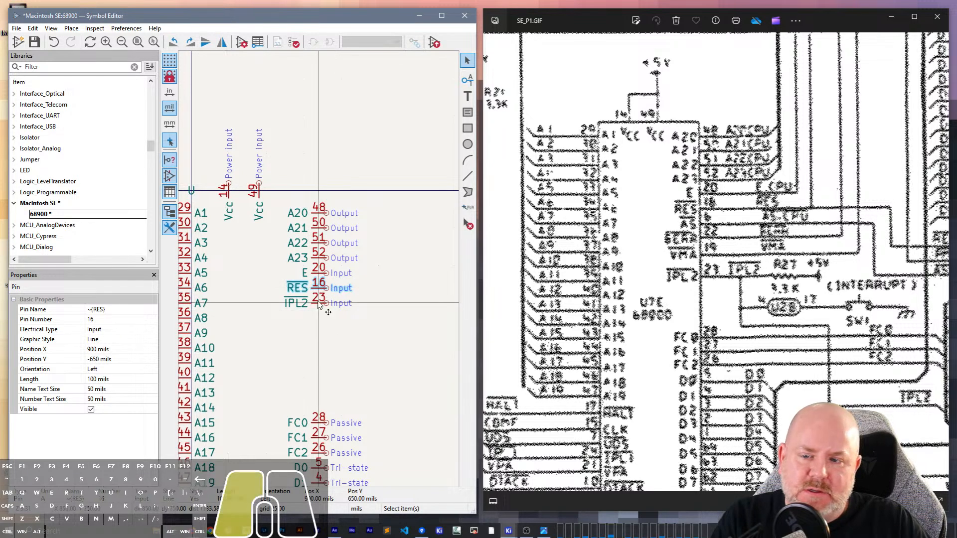
- Move the IPL2 pin down its column to about midway between RES and FC0
drag(320, 303, 323, 357)
click(325, 355)
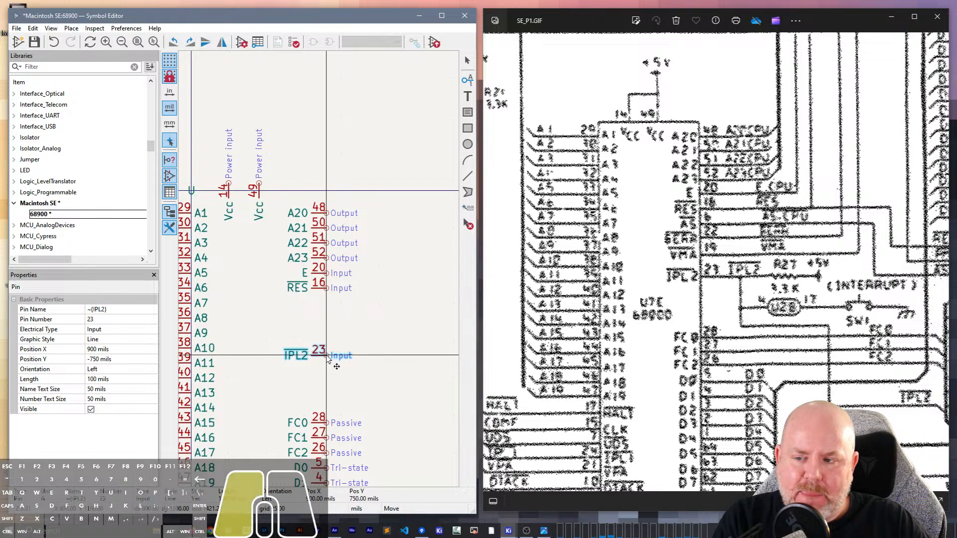
click(336, 335)
- Duplicate the RES pin directly below itself, name the copy ~{AS} and set its number to 6
scroll(538, 282, up, 2)
scroll(707, 232, up, 3)
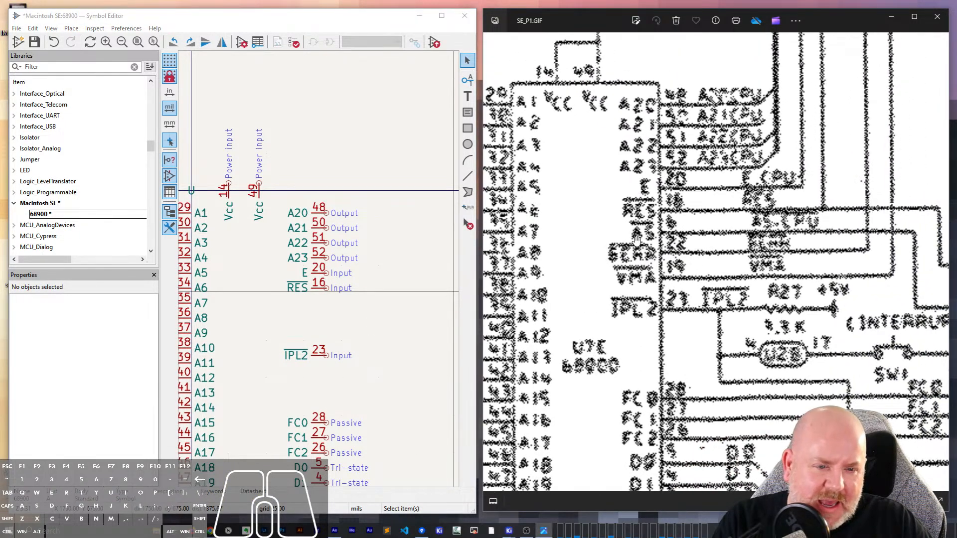
scroll(682, 238, down, 1)
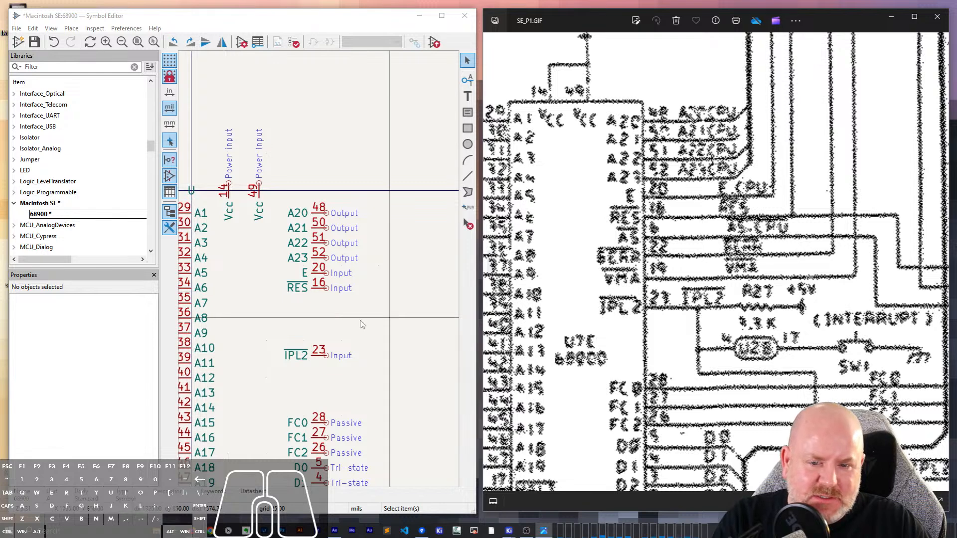
click(327, 291)
key(ctrl+d)
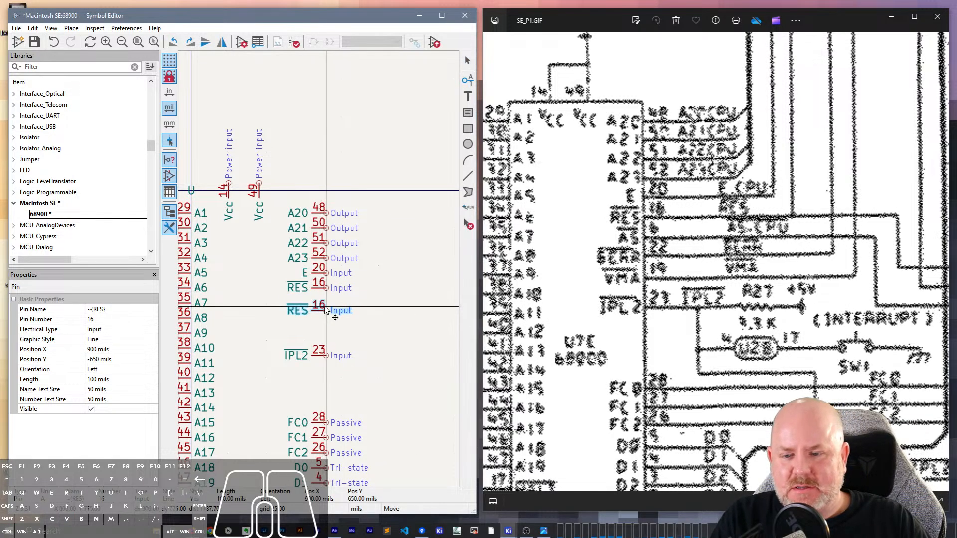
double_click(318, 307)
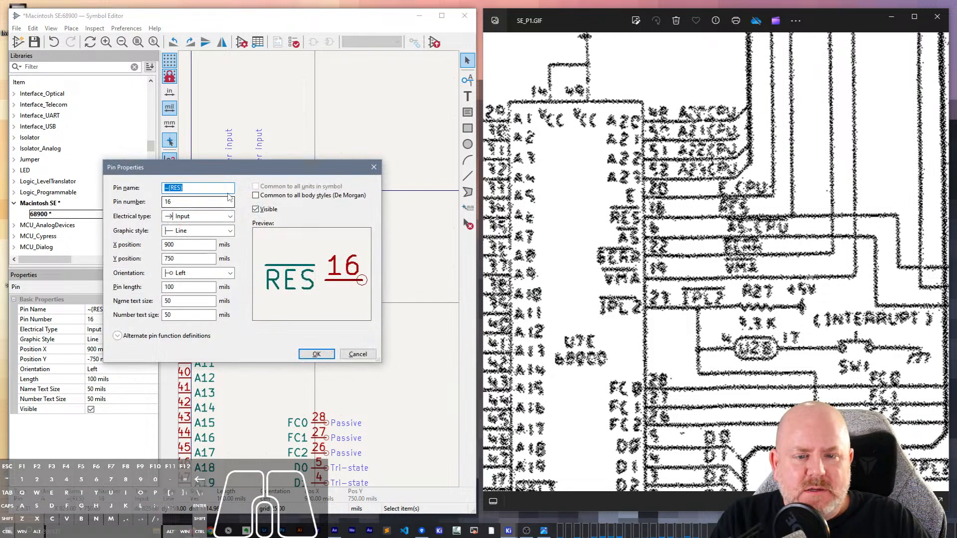
double_click(174, 188)
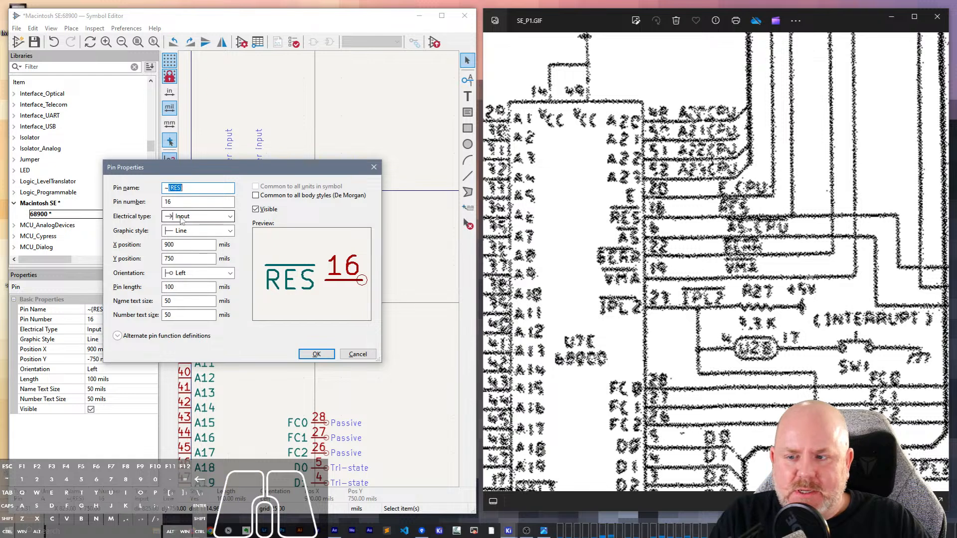
text({AS})
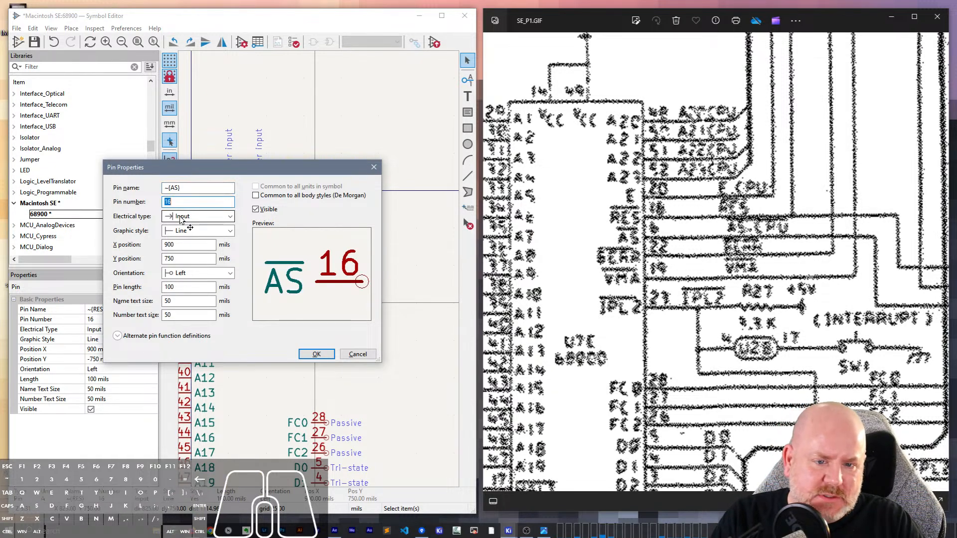
text(6)
key(Return)
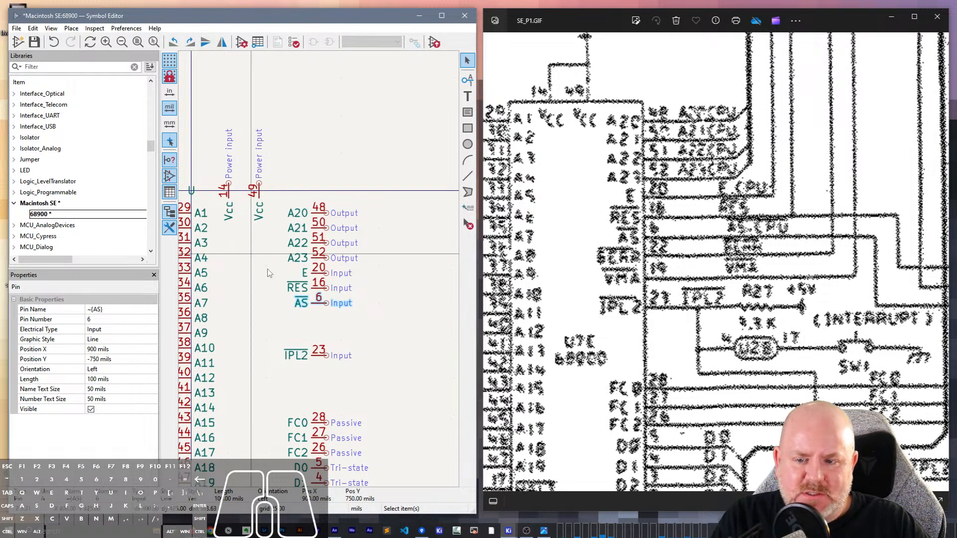
- Duplicate the AS pin directly below itself and open the copy's pin properties
key(ctrl+d)
click(325, 319)
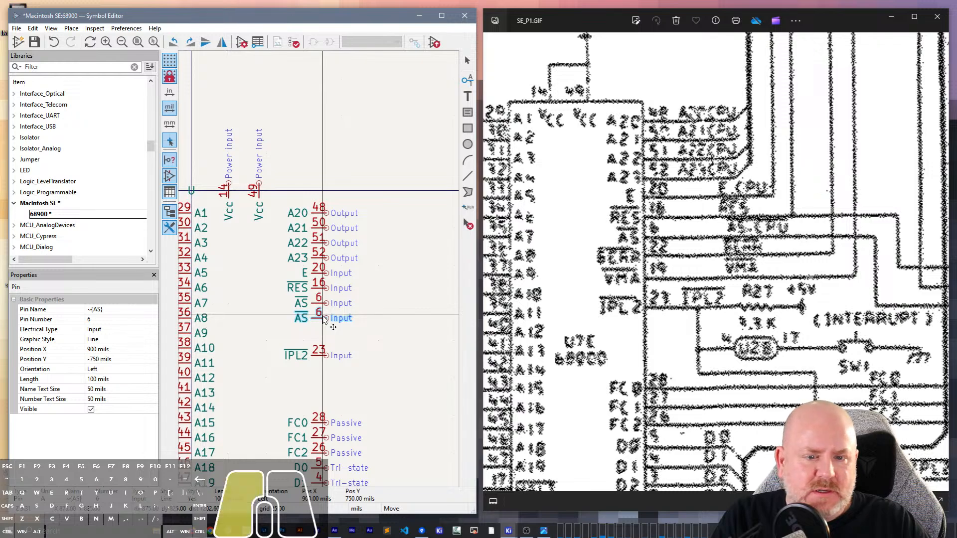
double_click(324, 318)
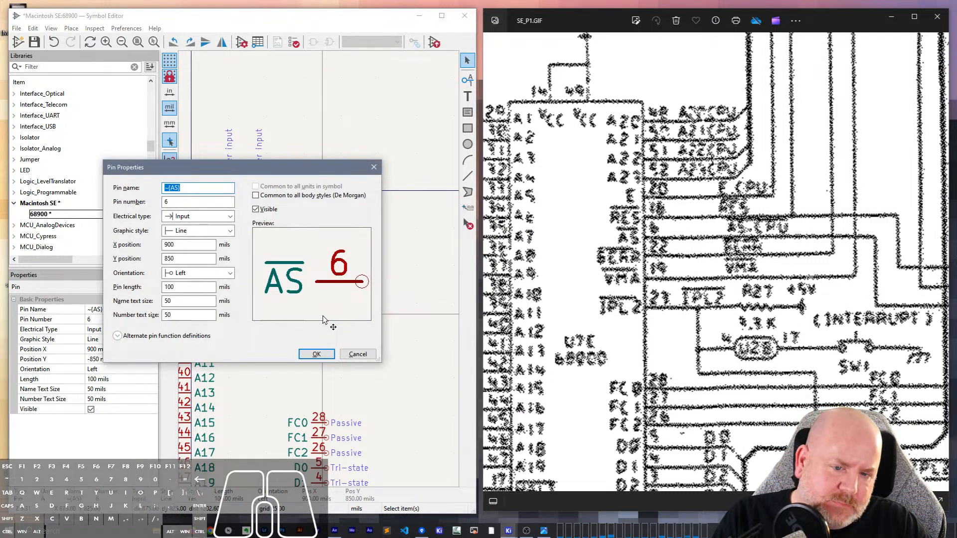
- Examine the scanned schematic for the name and number of the CPU pin below AS, tracing its signal to the expansion connector
scroll(674, 274, down, 3)
scroll(674, 273, down, 2)
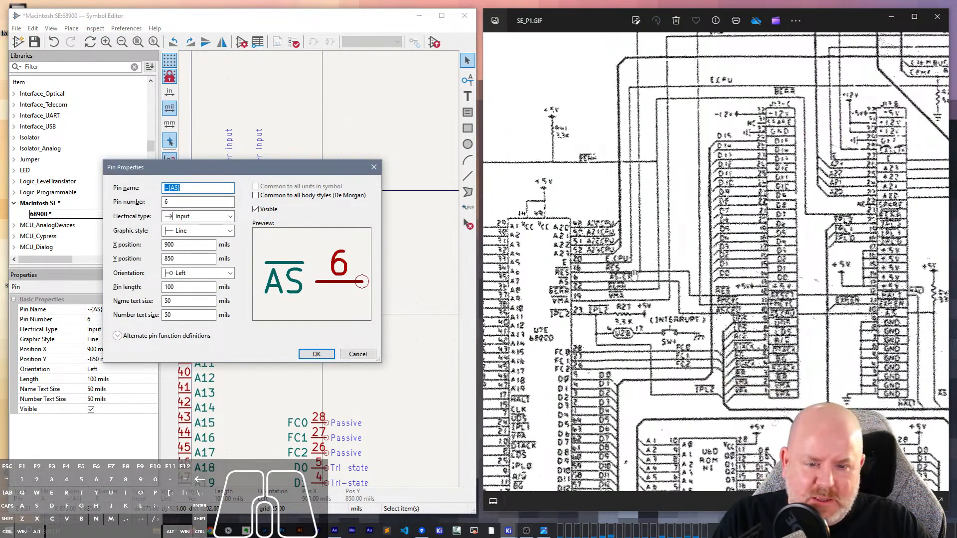
scroll(604, 275, up, 5)
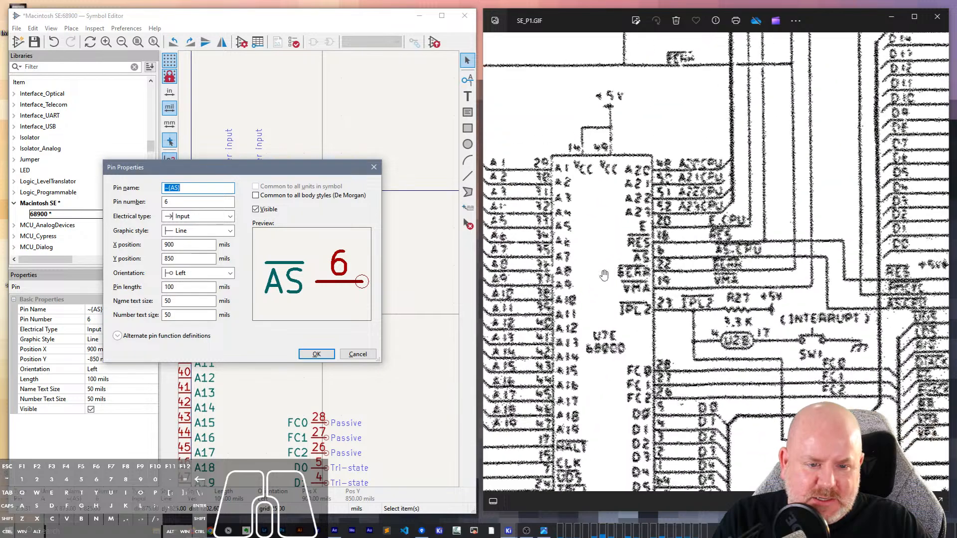
scroll(706, 278, up, 2)
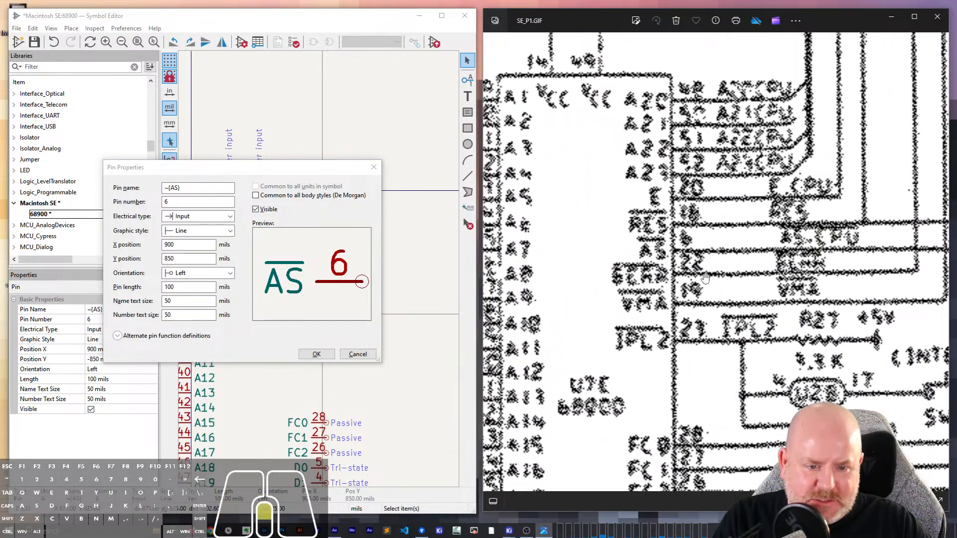
scroll(693, 283, up, 1)
scroll(632, 252, up, 2)
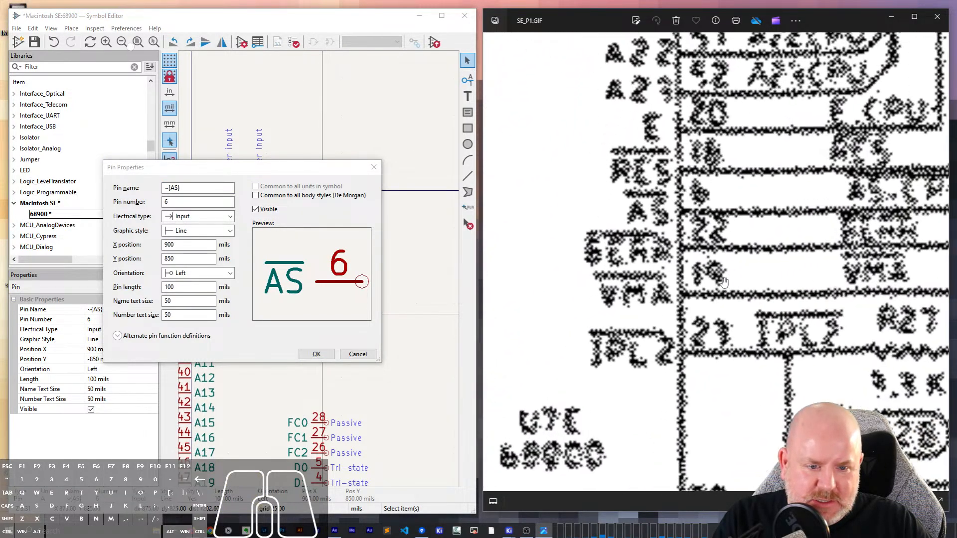
scroll(632, 252, down, 7)
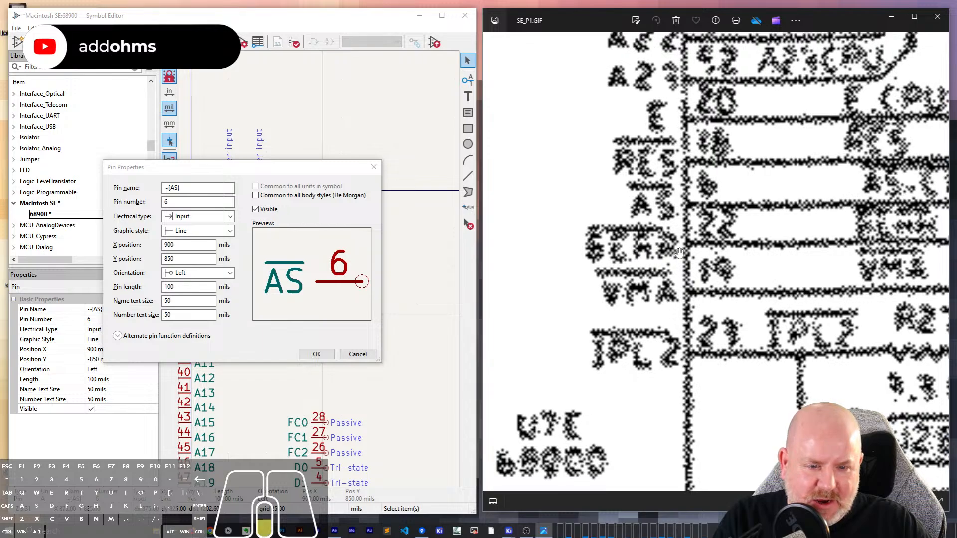
scroll(642, 280, down, 1)
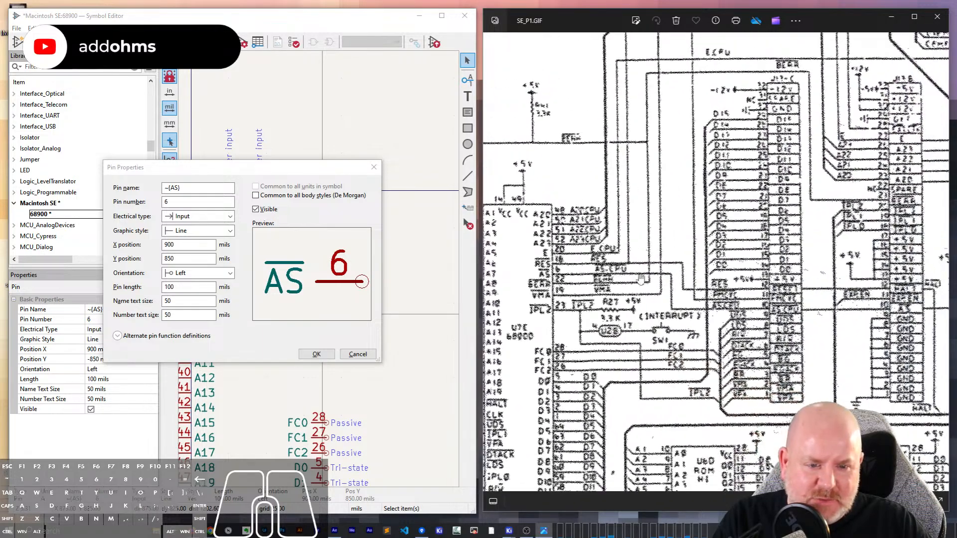
scroll(794, 78, up, 2)
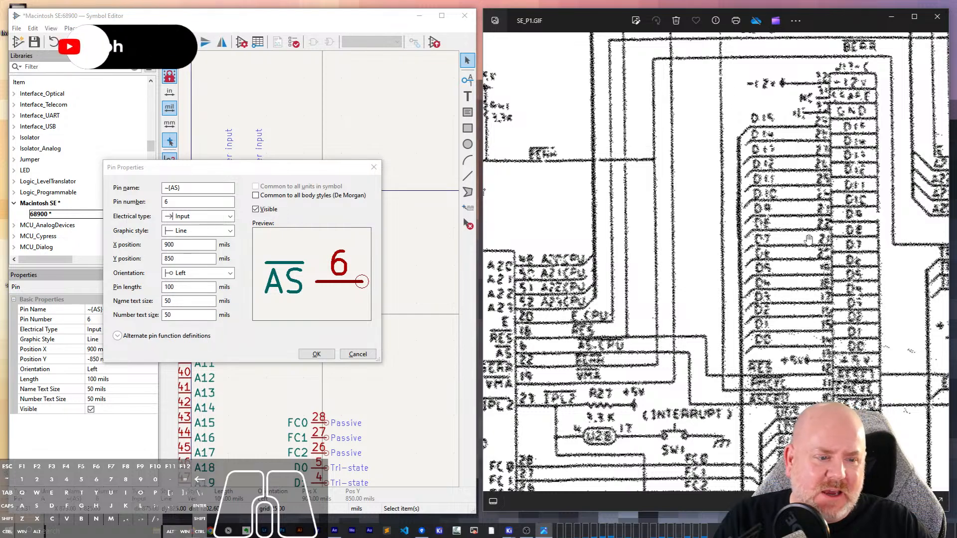
scroll(803, 241, down, 2)
drag(829, 360, 694, 320)
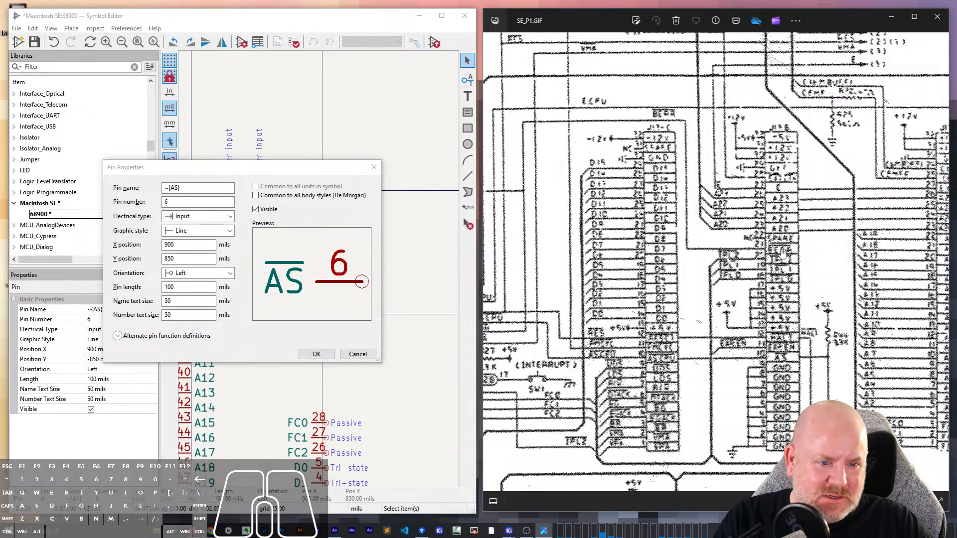
scroll(854, 234, up, 1)
scroll(638, 256, down, 1)
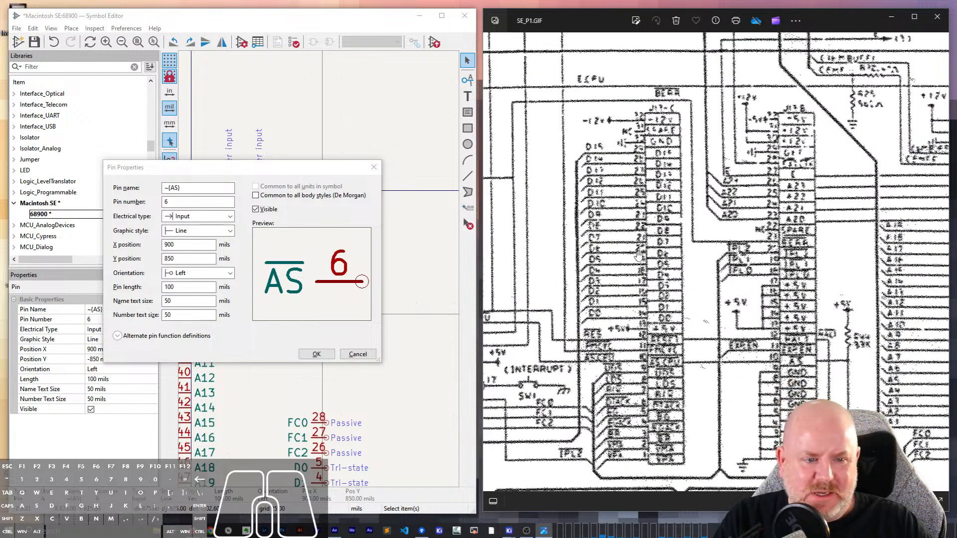
middle_drag(562, 251, 713, 214)
- Rename the copied pin below AS to ~{BEAR} and set its number to 22
triple_click(173, 189)
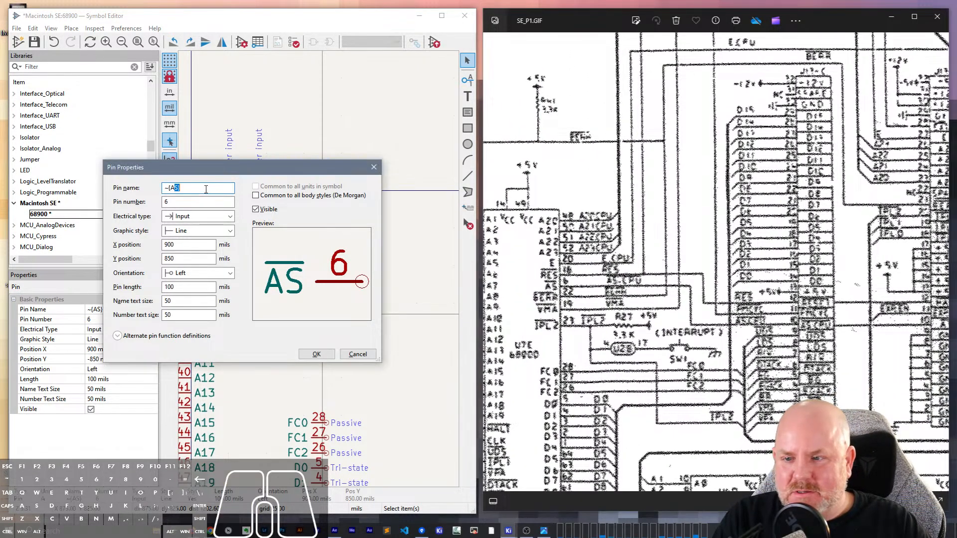
text(~{BEAR})
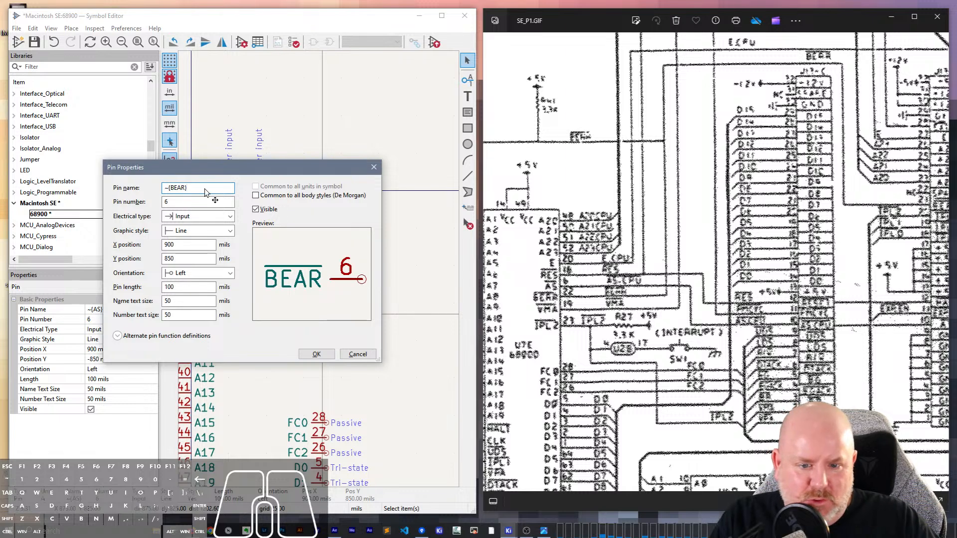
double_click(204, 205)
text(22)
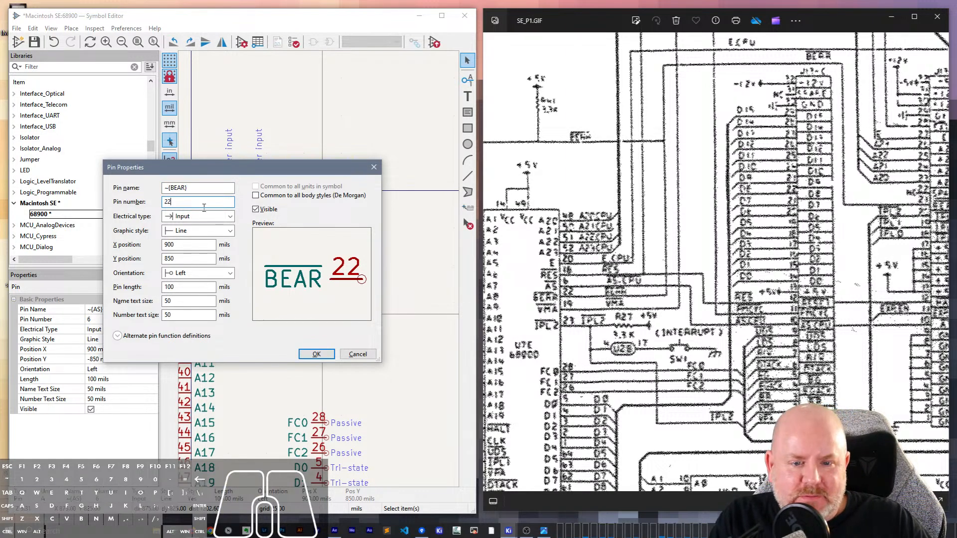
click(319, 355)
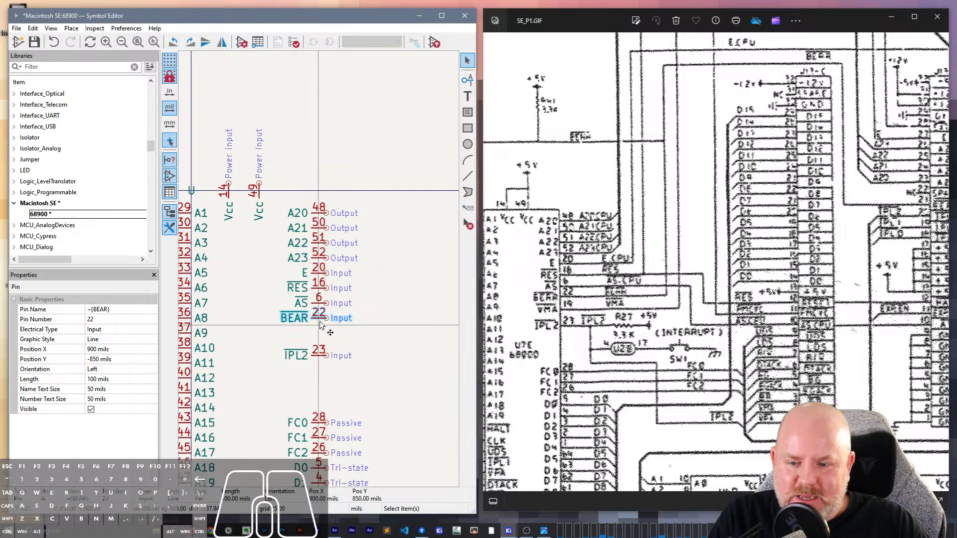
- Add an input pin named ~{VMA} with number 19 and place it directly below BEAR
key(p)
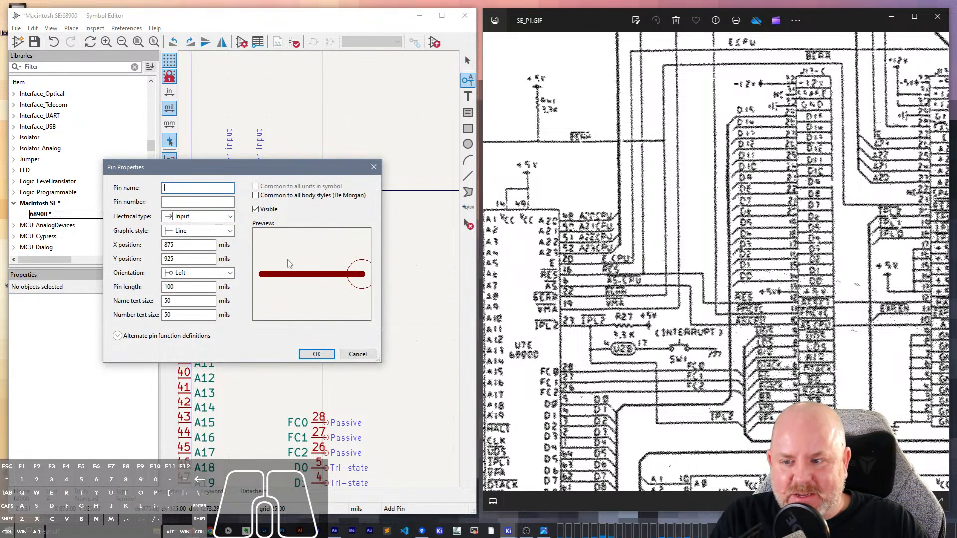
text(~{)
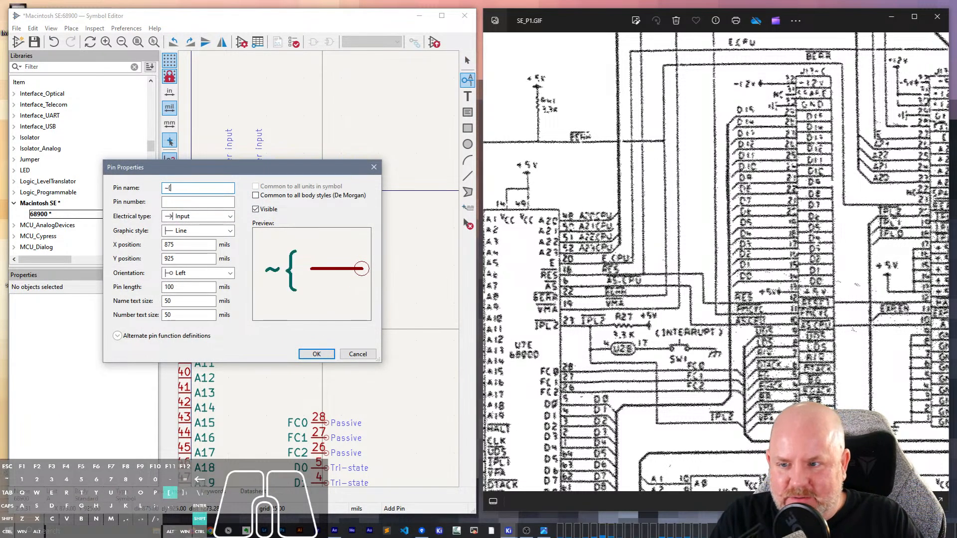
text(VMA})
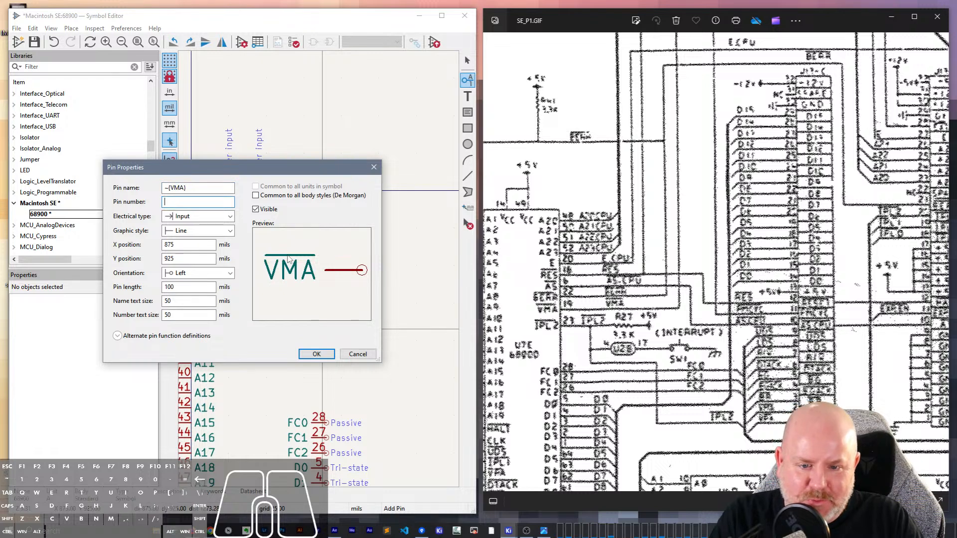
text(19)
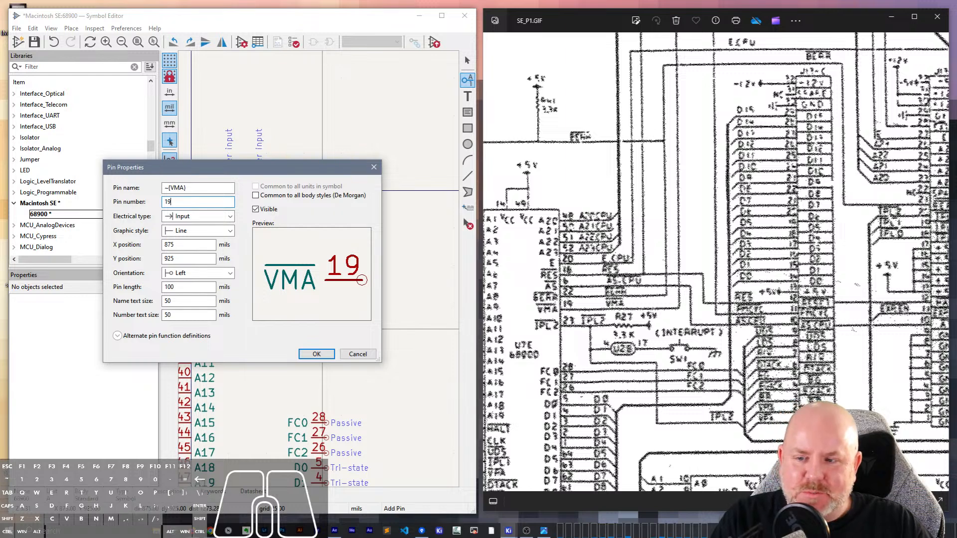
click(317, 353)
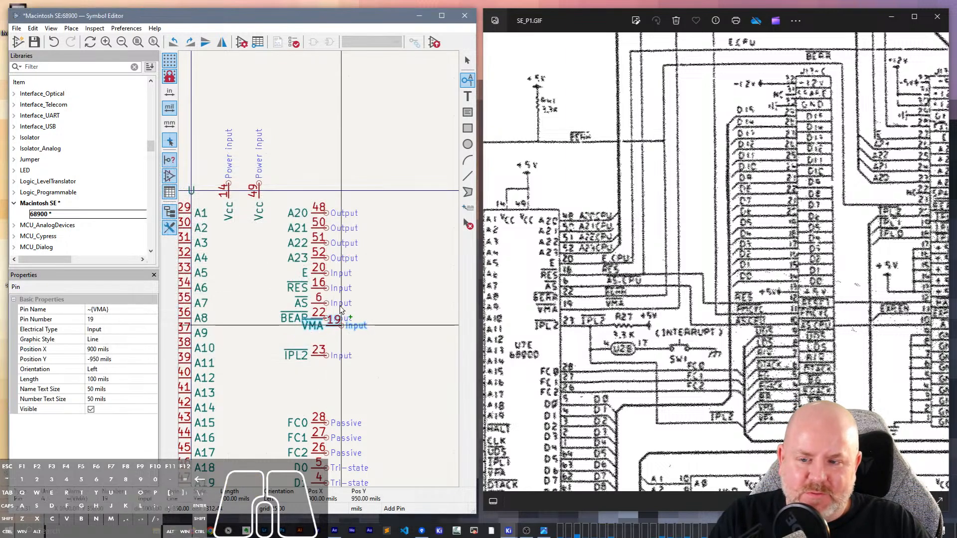
click(327, 338)
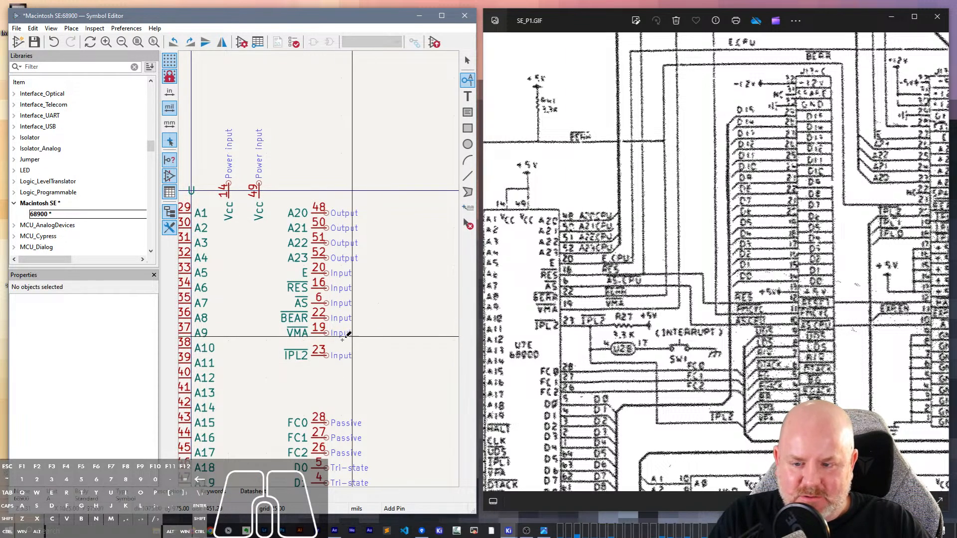
key(Escape)
- Set the electrical type of the AS, BEAR and VMA pins to Unspecified
drag(368, 338, 301, 303)
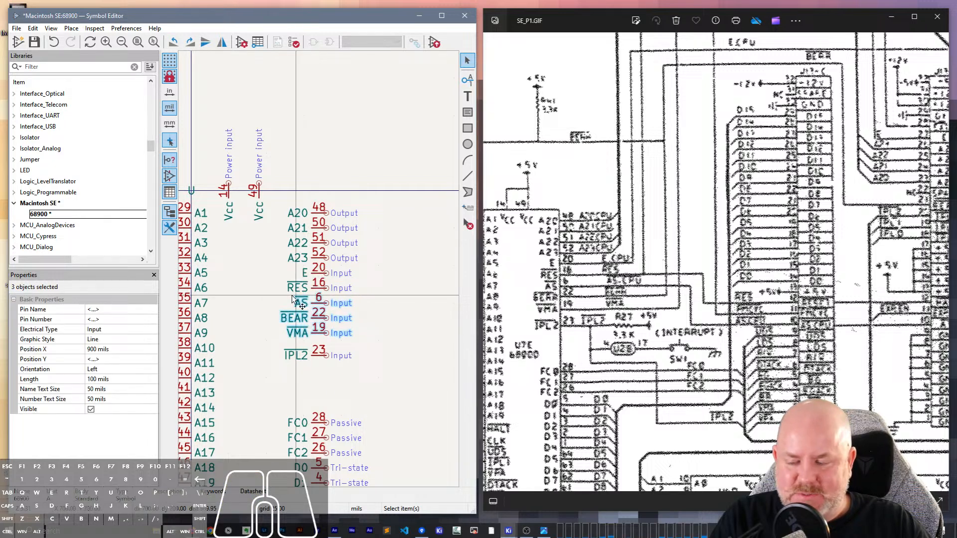
click(114, 330)
click(114, 330)
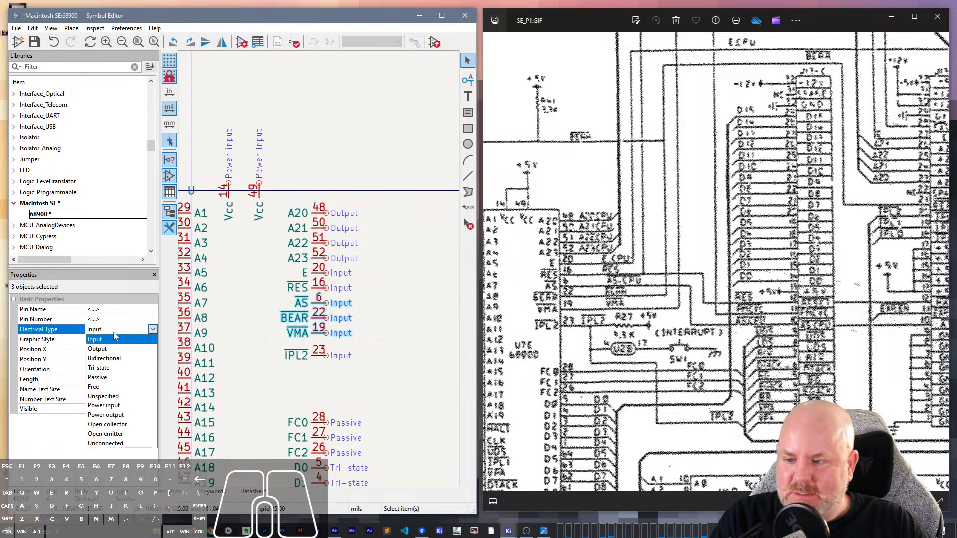
click(107, 396)
- Set the electrical type of the control pins from UDS down to BR, excluding R/W, to Unspecified
scroll(298, 373, down, 2)
scroll(321, 272, up, 2)
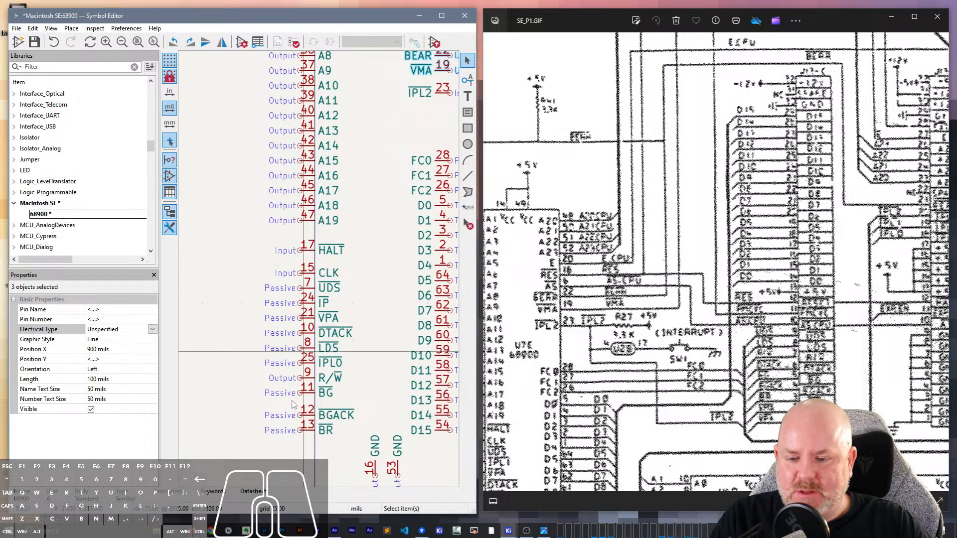
drag(317, 448, 264, 290)
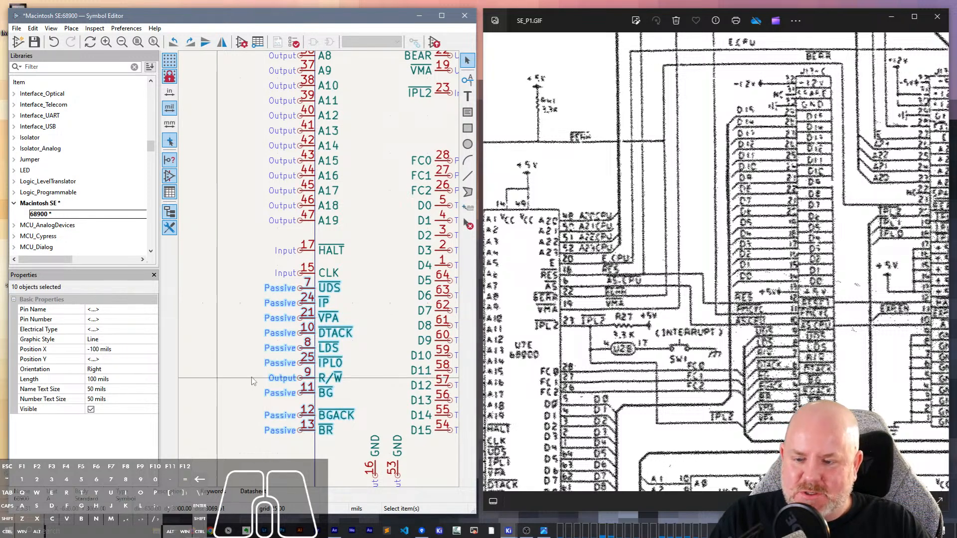
ctrl+shift+click(274, 378)
click(120, 331)
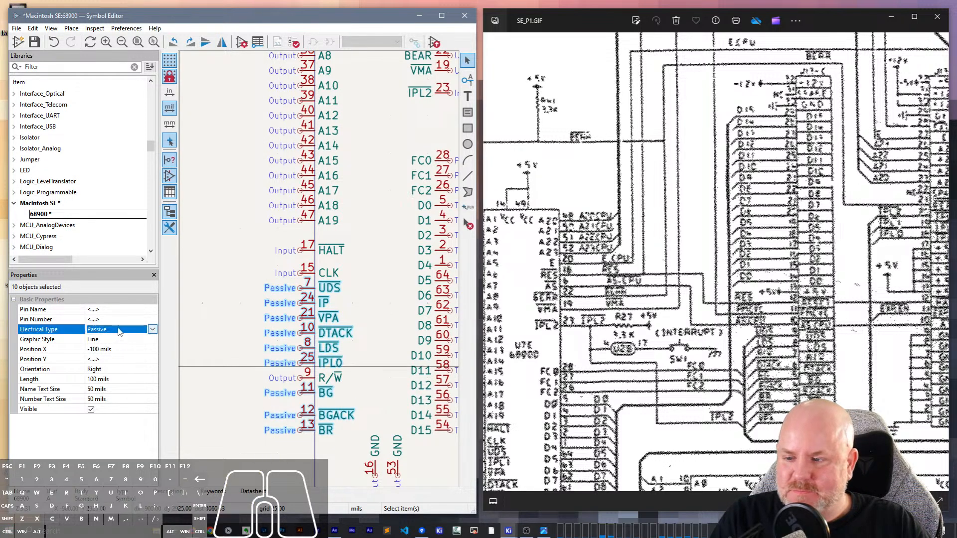
click(120, 331)
click(117, 397)
scroll(233, 312, down, 3)
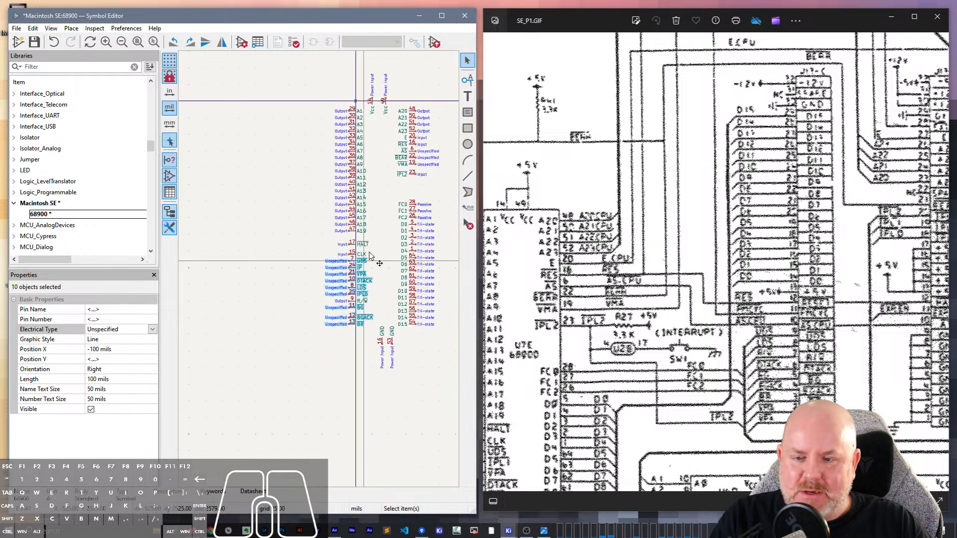
scroll(352, 201, up, 5)
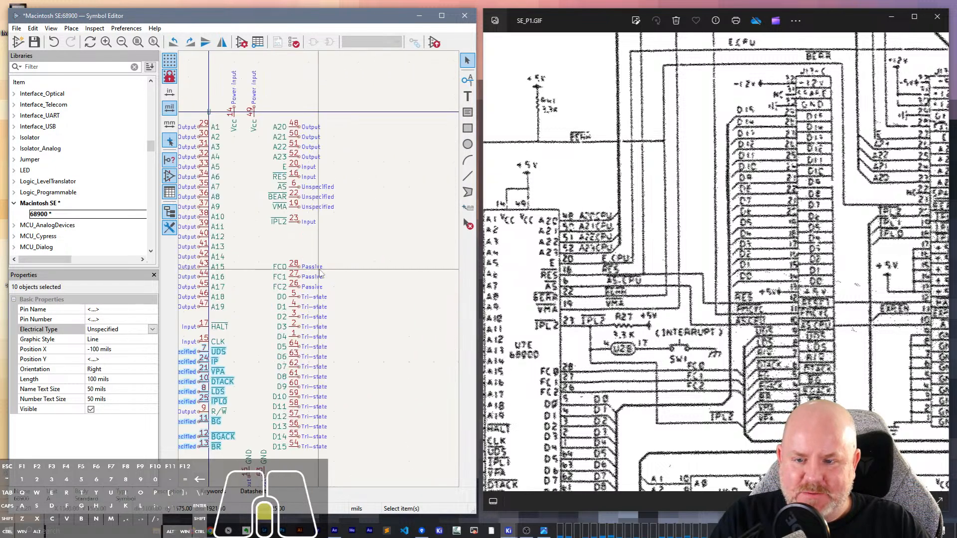
- Set the electrical type of the FC0, FC1 and FC2 pins to Unspecified and save the symbol
drag(341, 314, 306, 264)
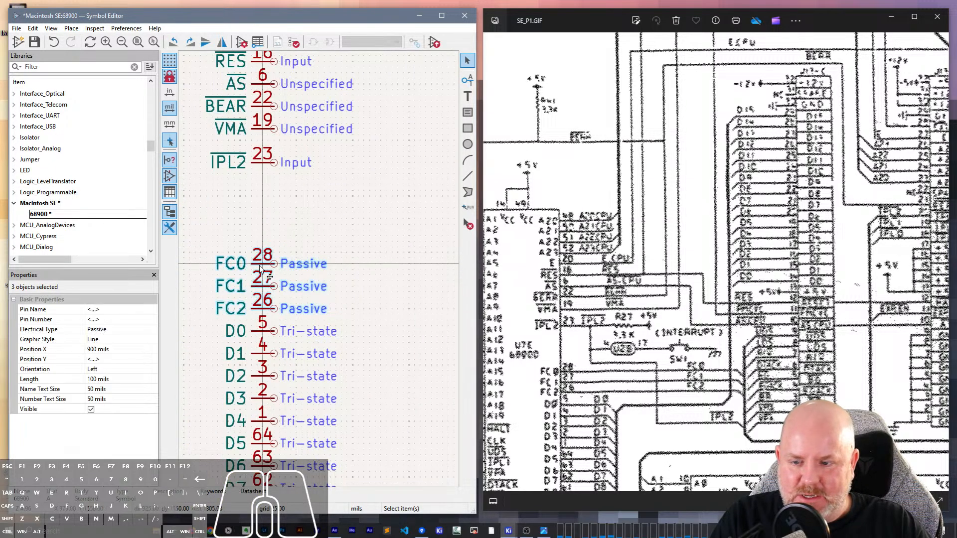
click(133, 332)
click(133, 332)
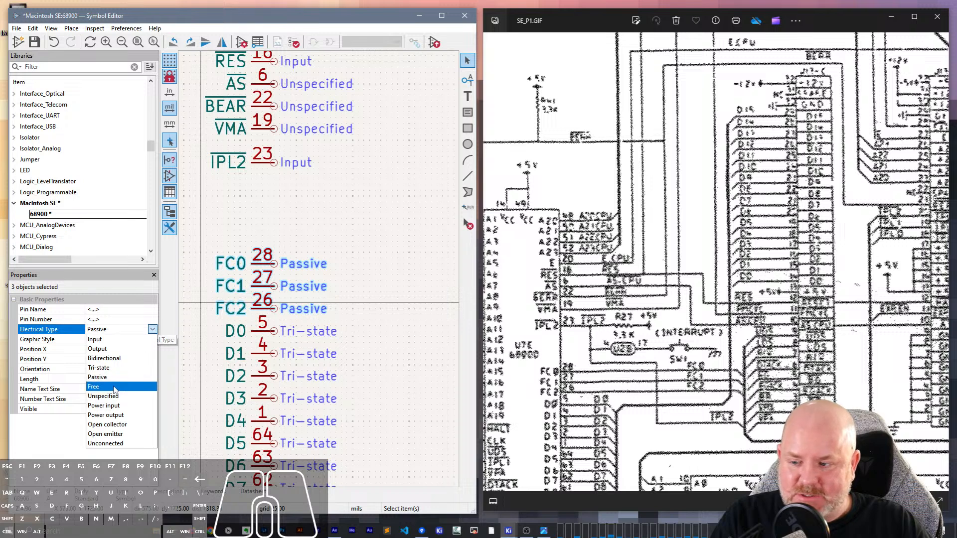
click(112, 396)
click(284, 235)
key(ctrl+s)
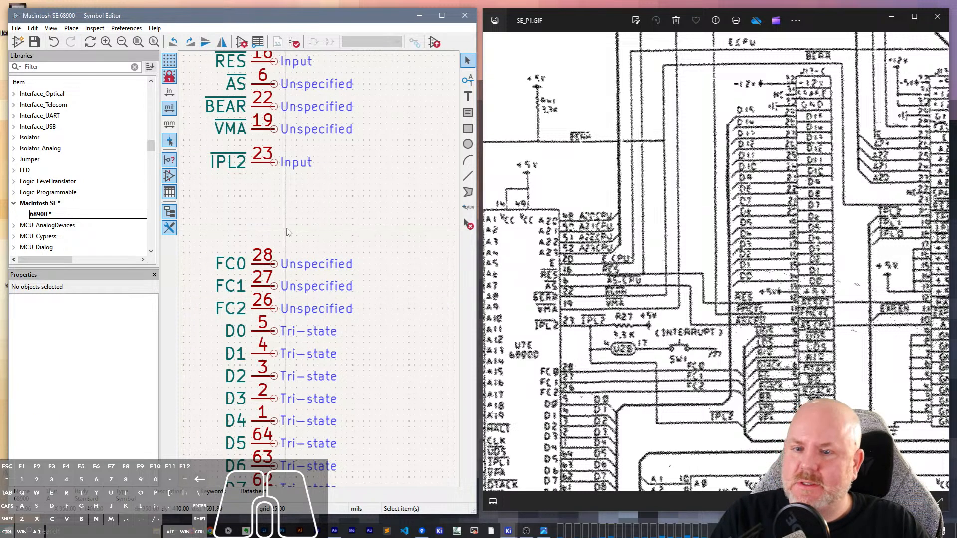
- Draw the symbol's body rectangle between the pin columns, about 800 by 3500 mils, from X 0, Y -50 to X 800, Y -3550 mils
scroll(304, 254, down, 2)
scroll(320, 273, down, 1)
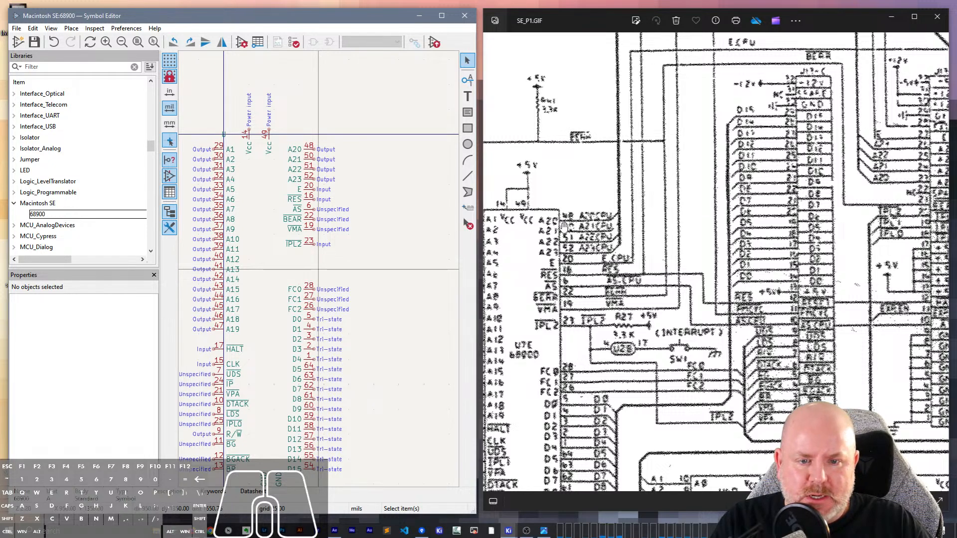
drag(561, 309, 644, 229)
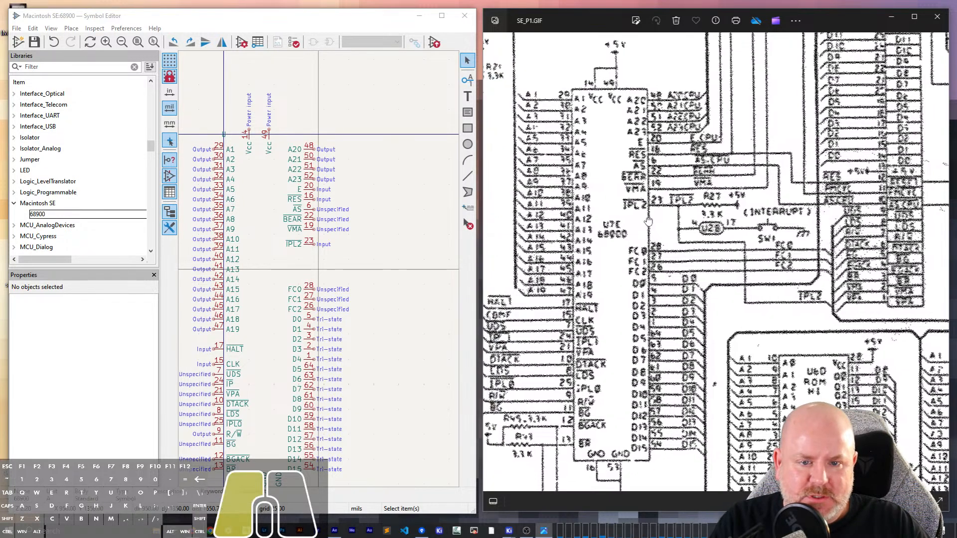
scroll(272, 262, down, 2)
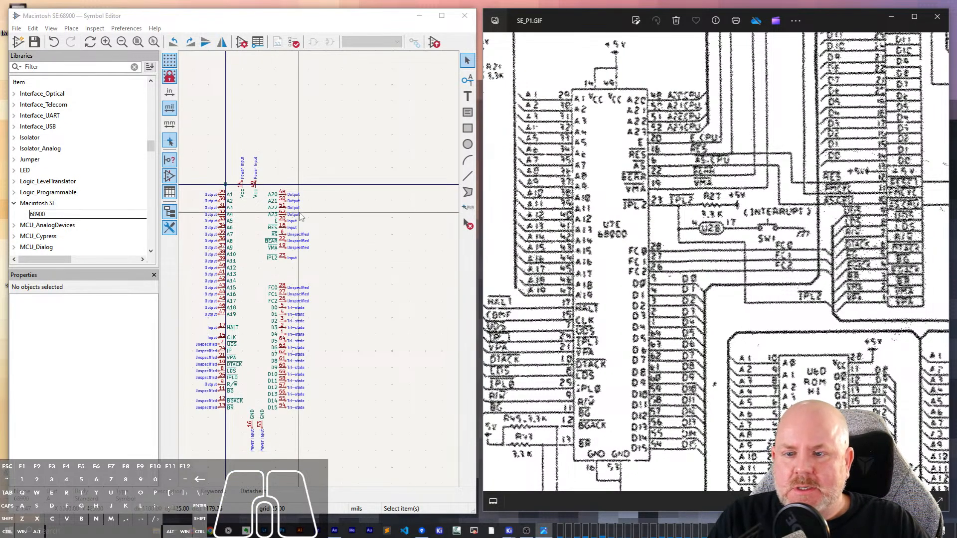
click(468, 128)
scroll(225, 182, up, 3)
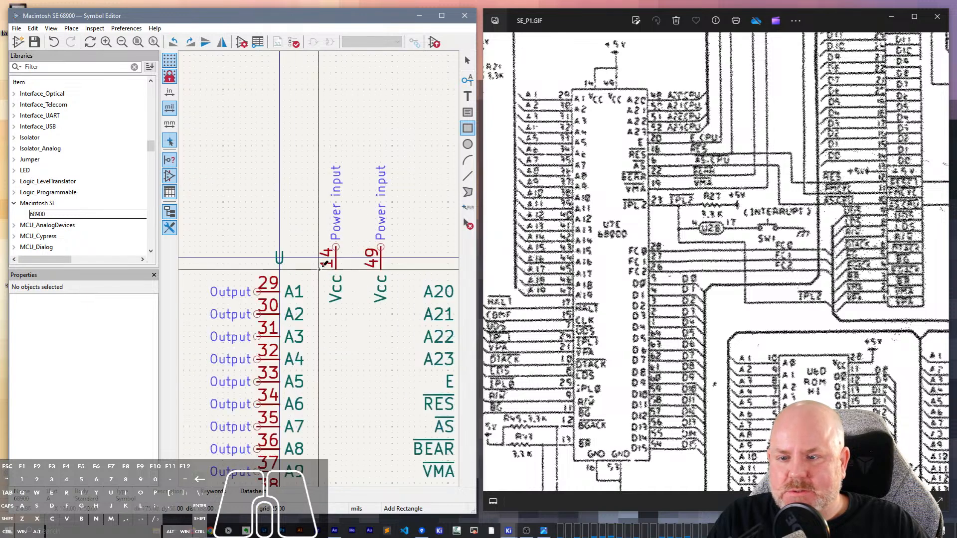
click(281, 269)
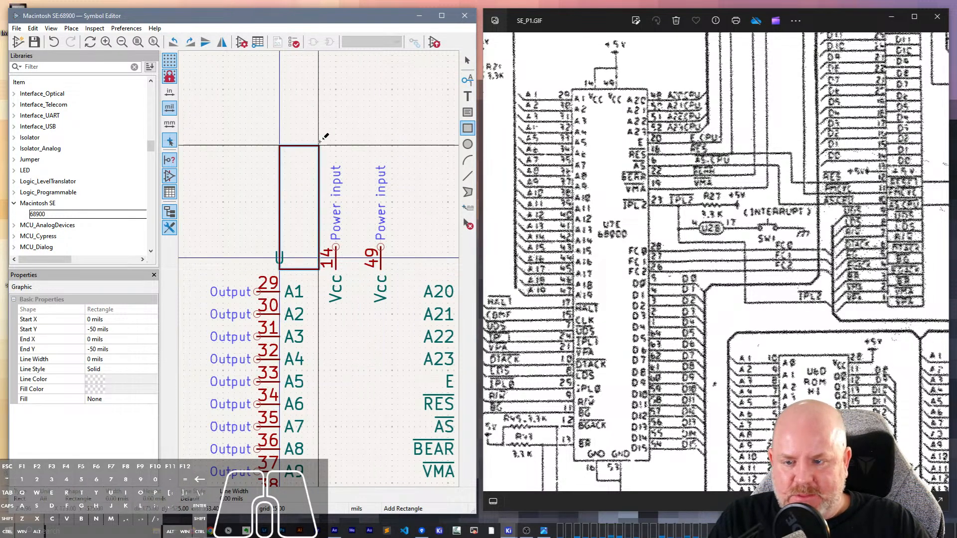
scroll(374, 381, down, 3)
ctrl+scroll(327, 255, down, 5)
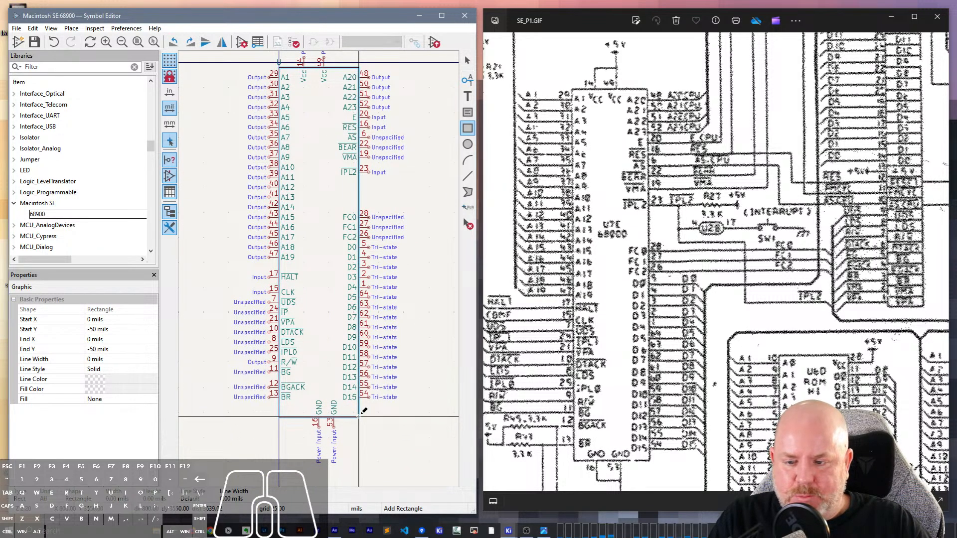
click(359, 417)
key(Escape)
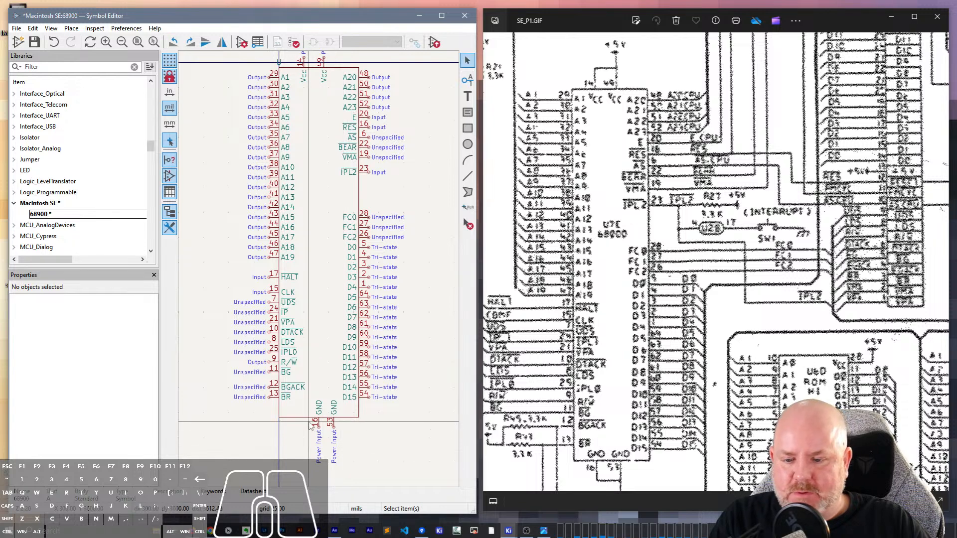
- Shift GND pin 16 outward along the body's lower edge and move Vcc pin 49 into line with GND pin 53
click(318, 424)
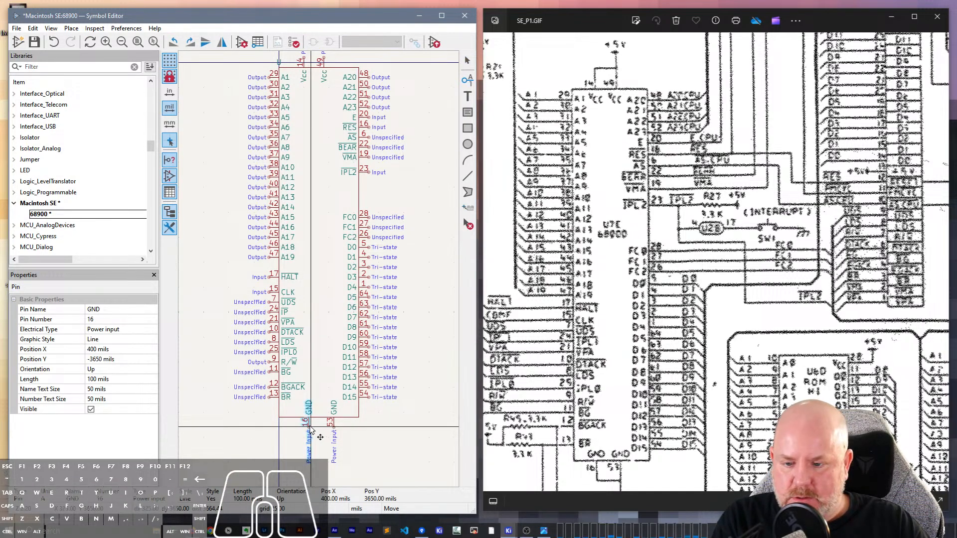
click(308, 422)
key(m)
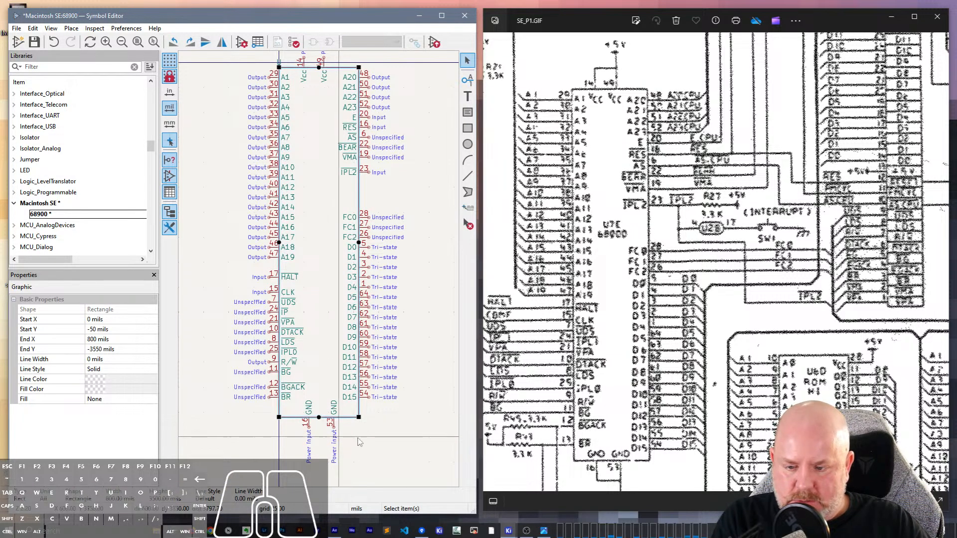
click(334, 422)
click(324, 63)
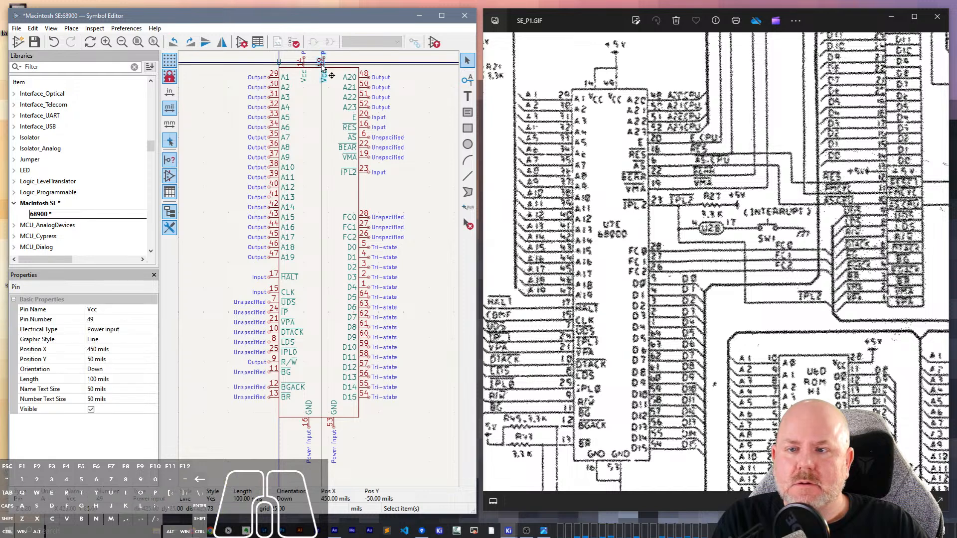
key(m)
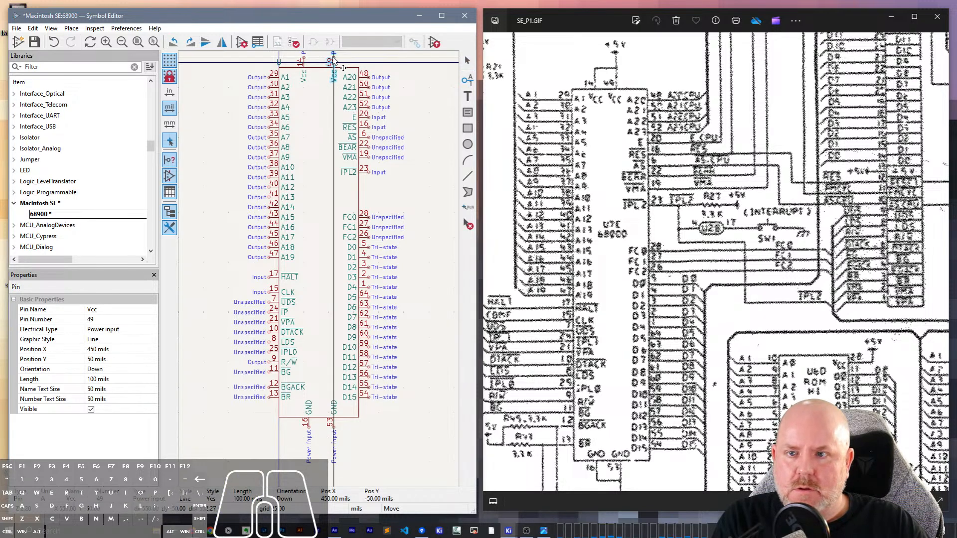
click(334, 61)
click(361, 198)
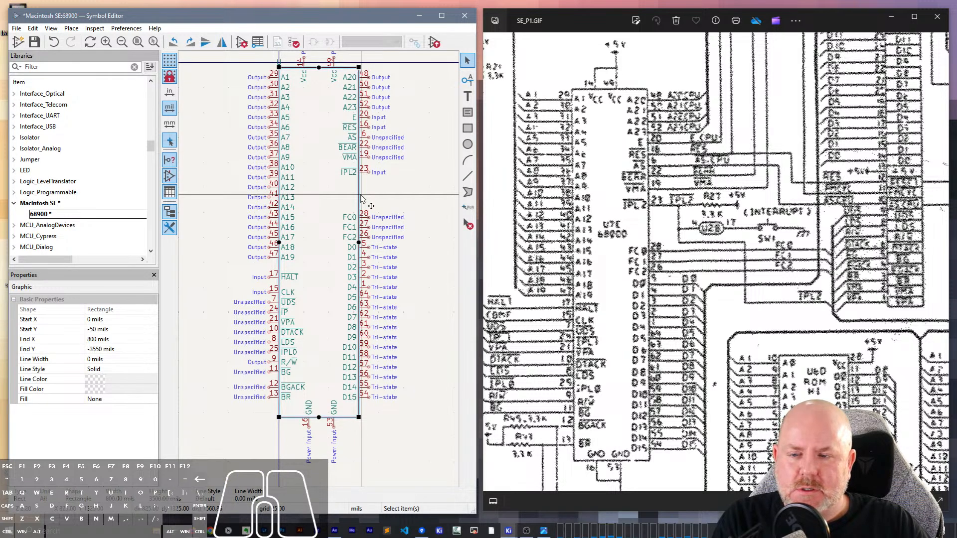
click(468, 176)
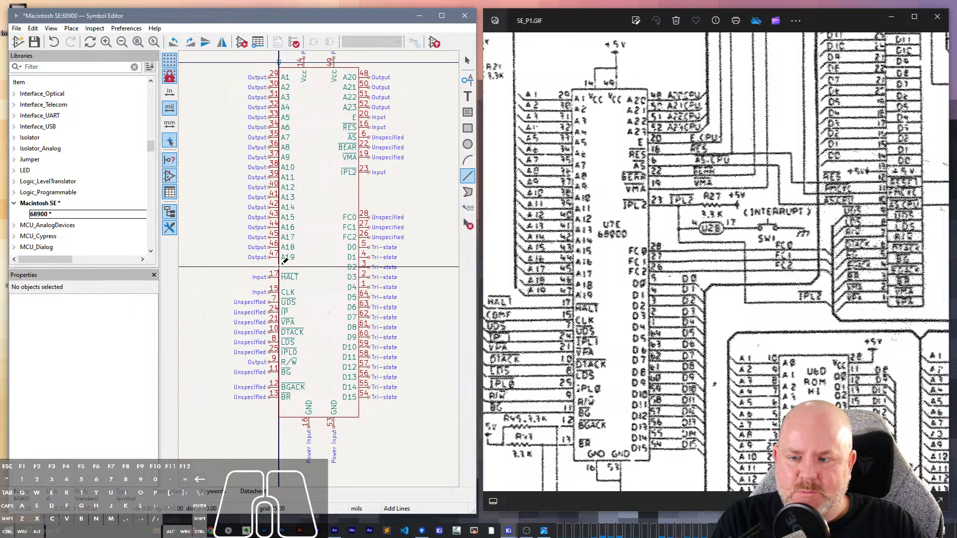
key(Escape)
click(279, 269)
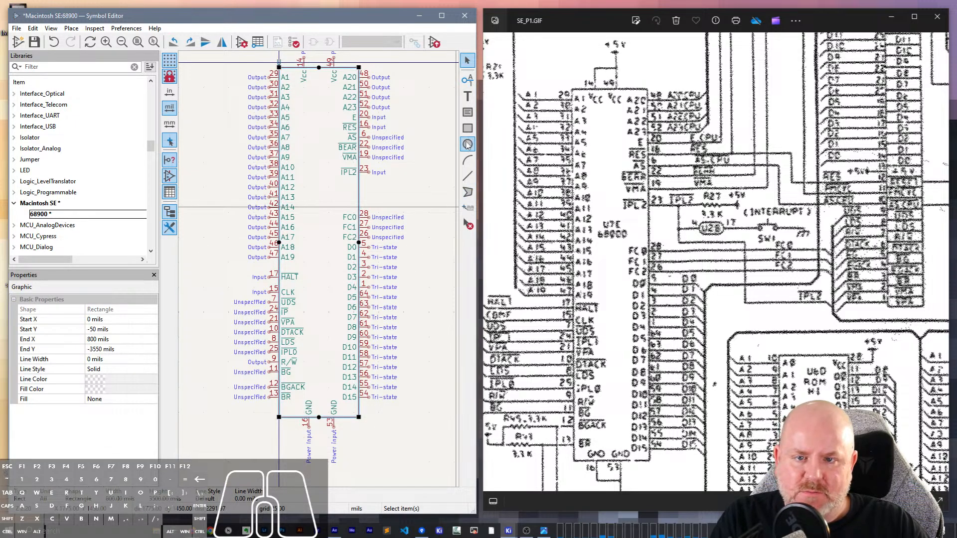
click(467, 175)
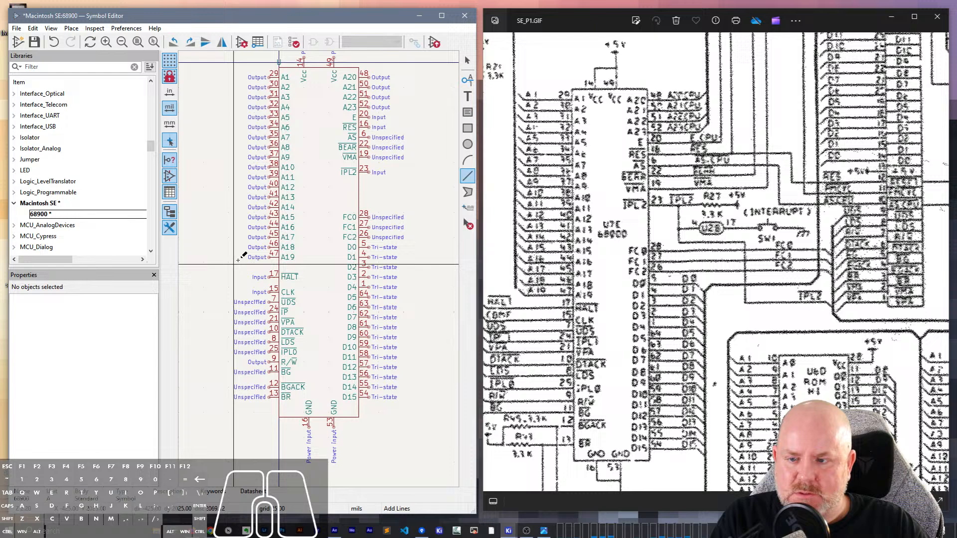
click(286, 236)
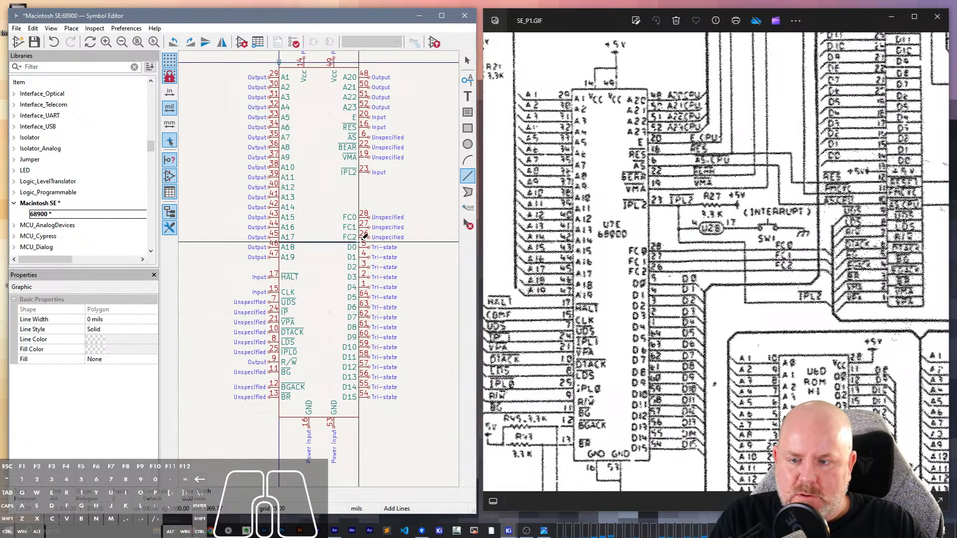
key(Escape)
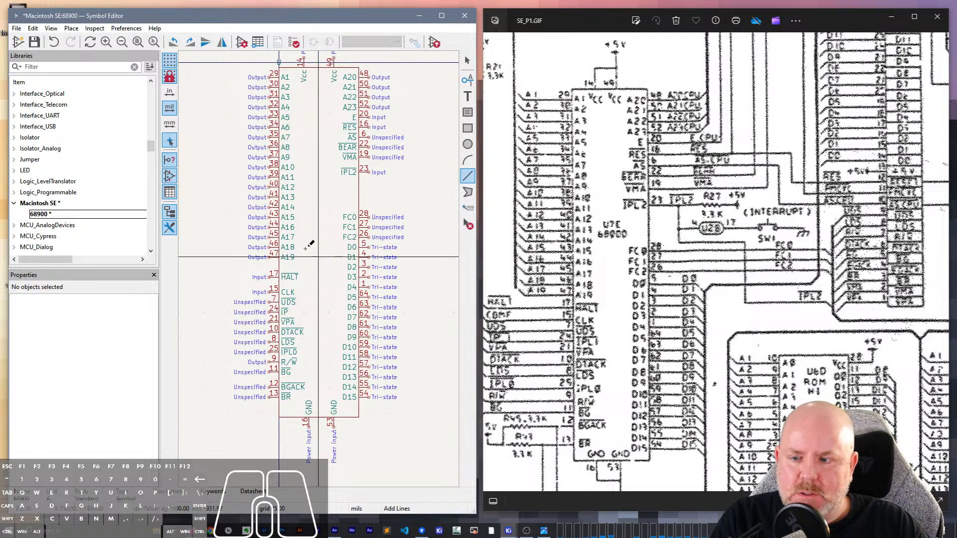
- Draw a horizontal guide line across the body rectangle at its vertical midpoint, from one side edge to the other
click(282, 239)
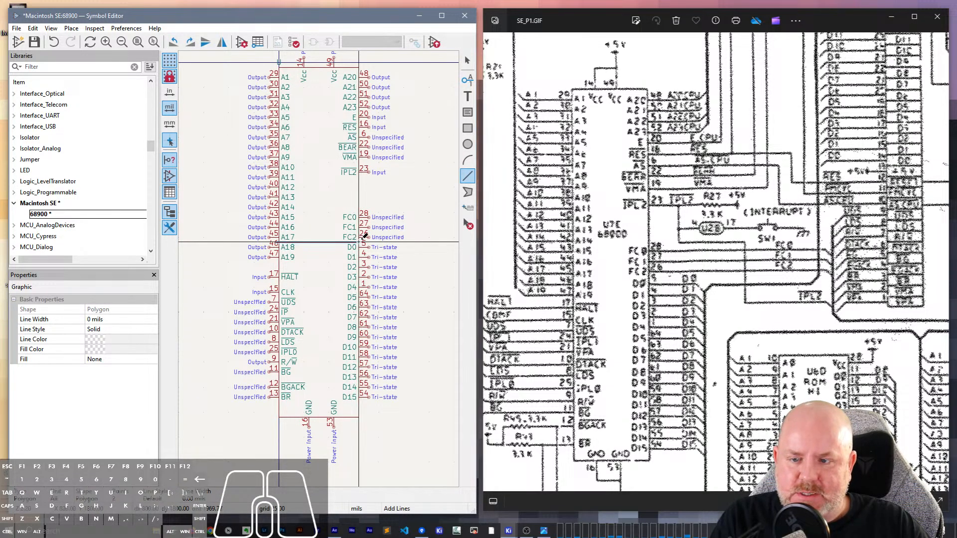
double_click(359, 242)
key(Escape)
- Select the whole symbol with all its pins and move it so the body rectangle is centred on the origin
scroll(344, 292, down, 1)
scroll(304, 334, up, 3)
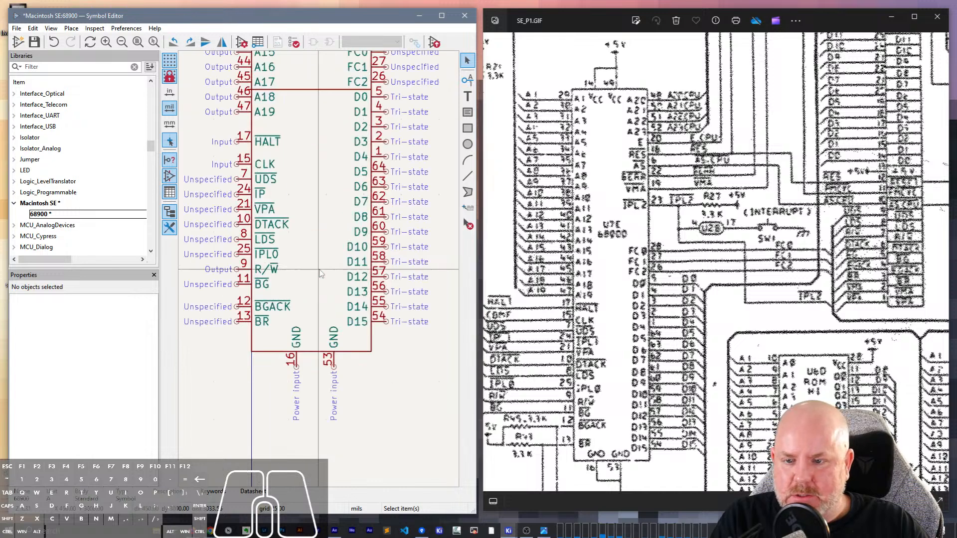
scroll(304, 334, down, 4)
scroll(364, 322, down, 1)
drag(352, 278, 214, 52)
key(m)
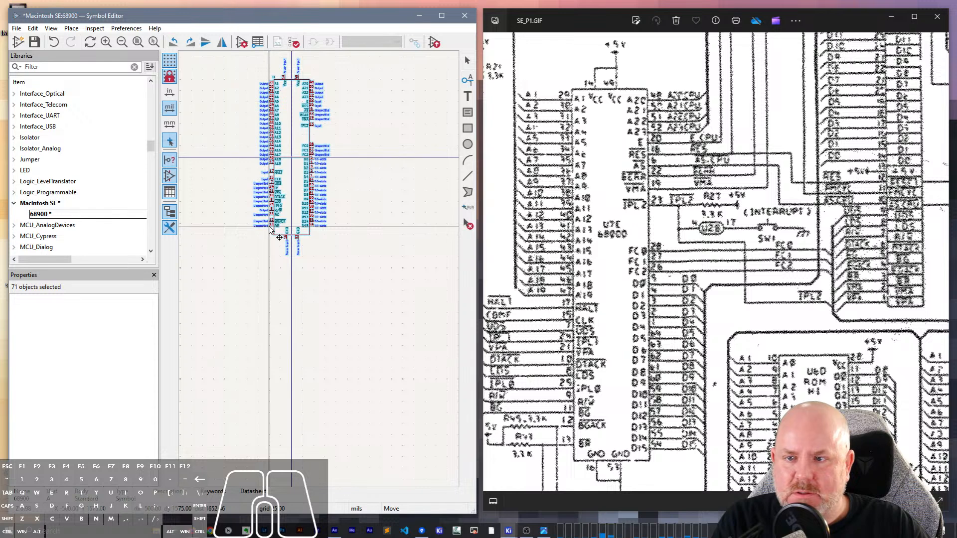
click(270, 229)
- Delete the horizontal guide line across the middle of the body rectangle
scroll(353, 268, up, 3)
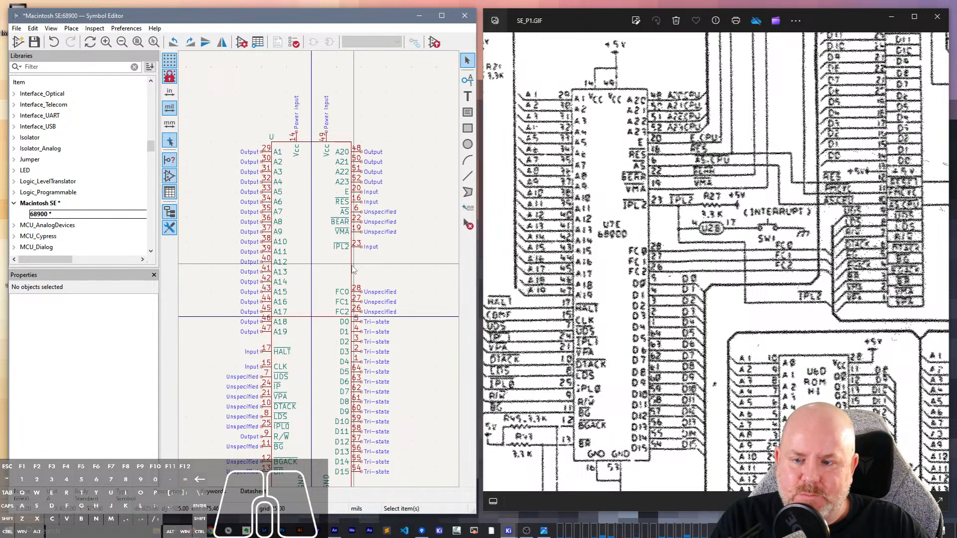
click(351, 270)
click(337, 287)
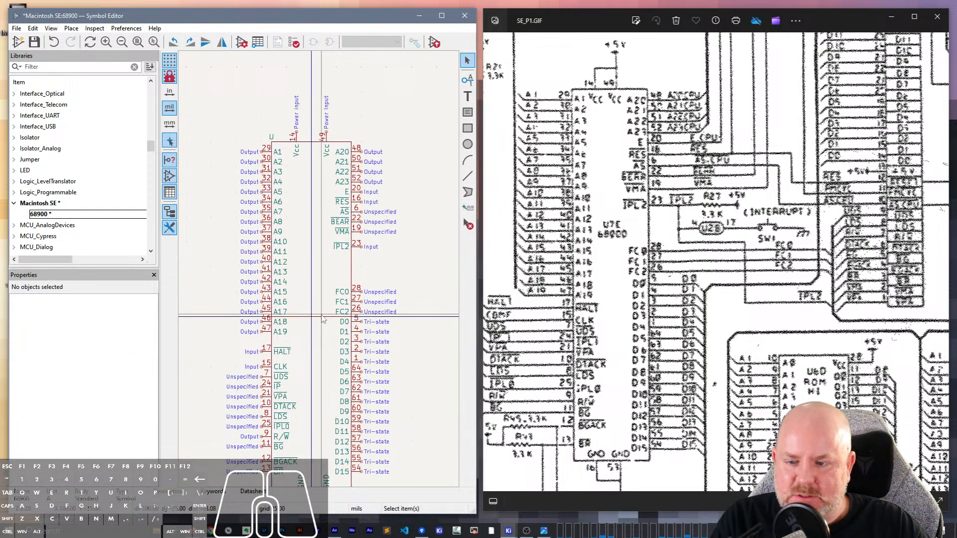
click(322, 315)
key(Delete)
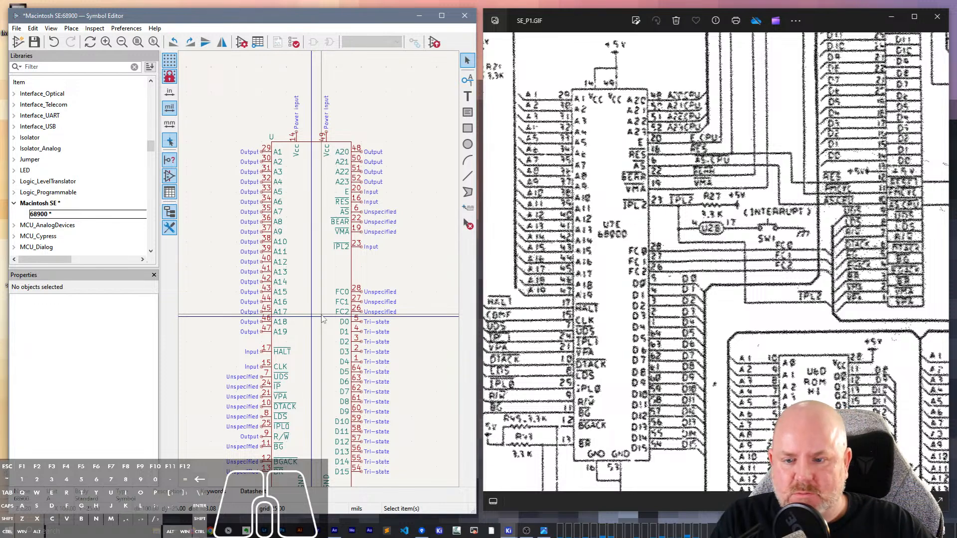
- Set the body rectangle's fill to Body background color and save the symbol
click(352, 273)
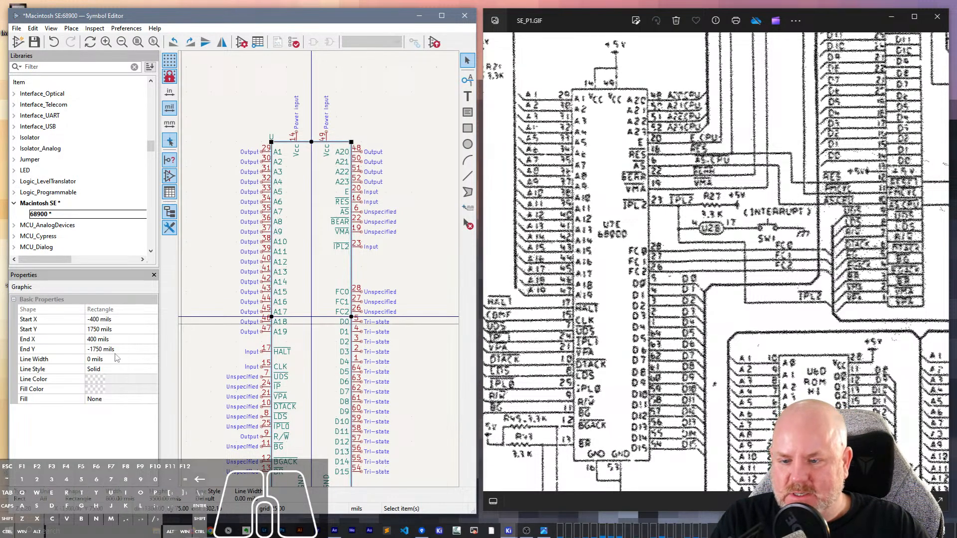
click(109, 398)
click(109, 399)
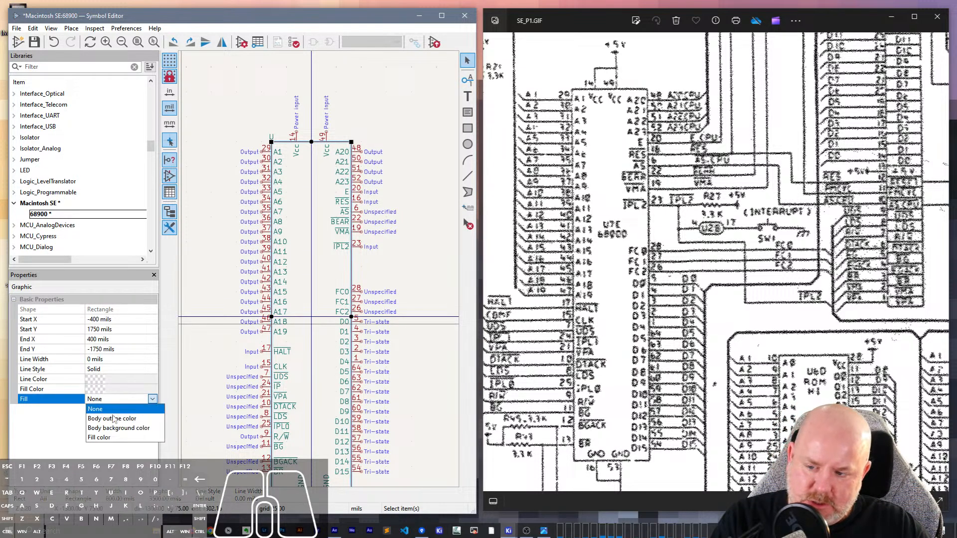
click(114, 429)
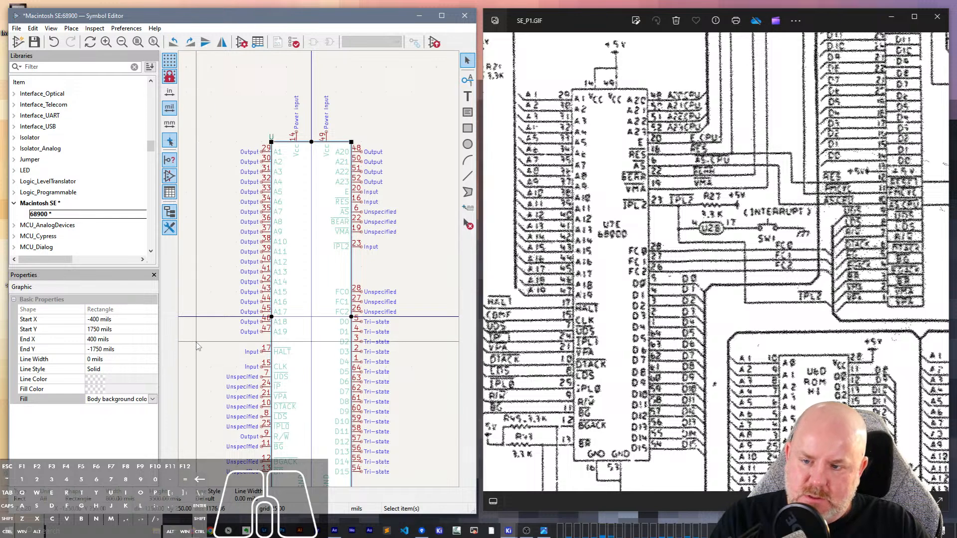
click(194, 348)
key(ctrl+s)
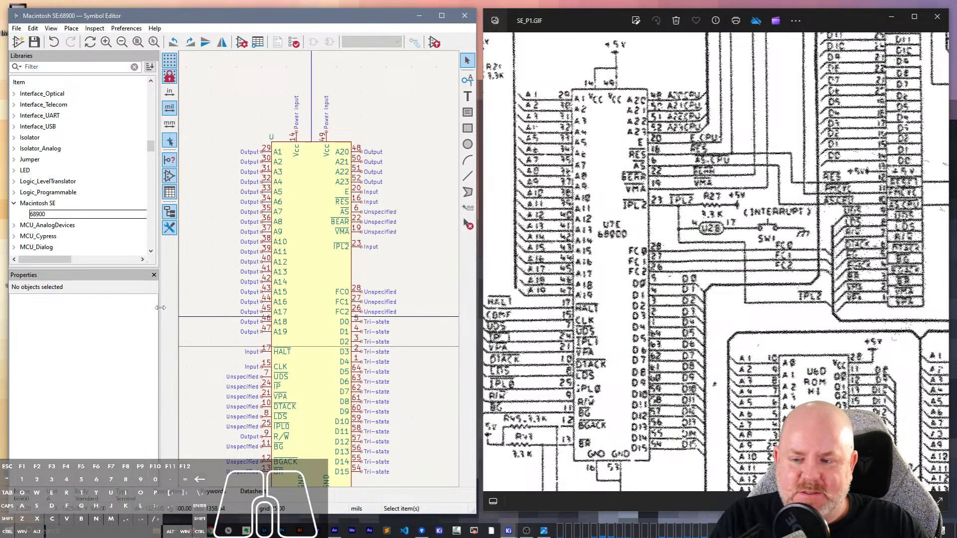
middle_drag(194, 348, 209, 259)
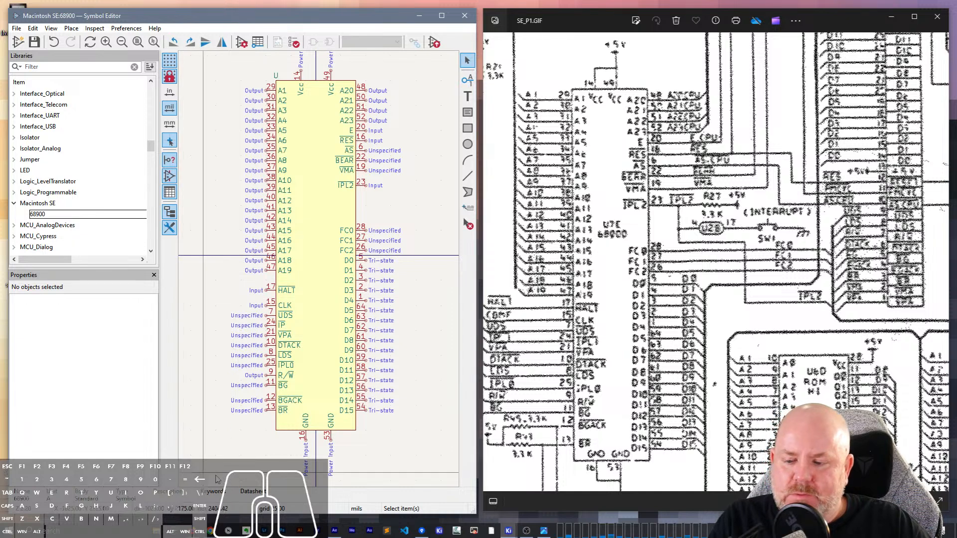
- Open a new Firefox window and search Google for "macintosh se specs"
mouse_move(193, 531)
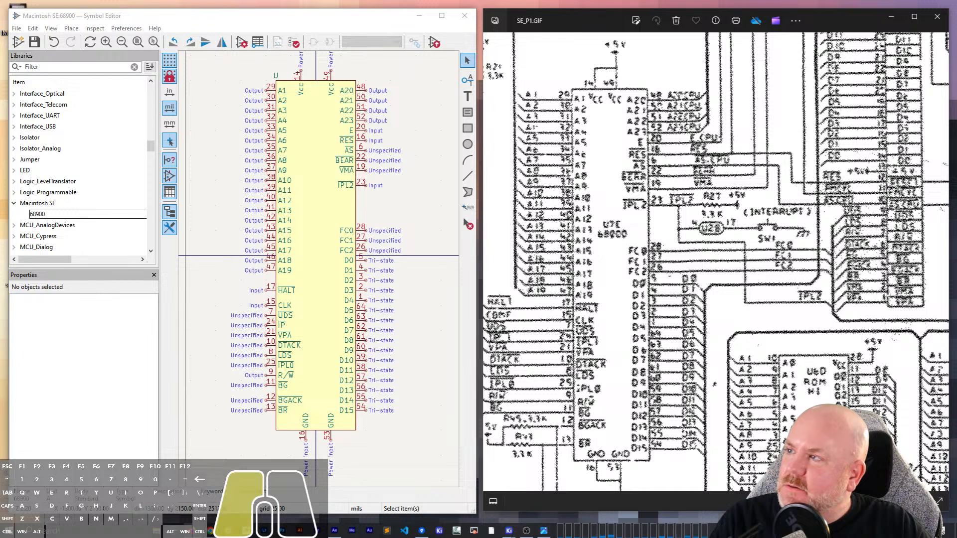
drag(219, 537, 290, 126)
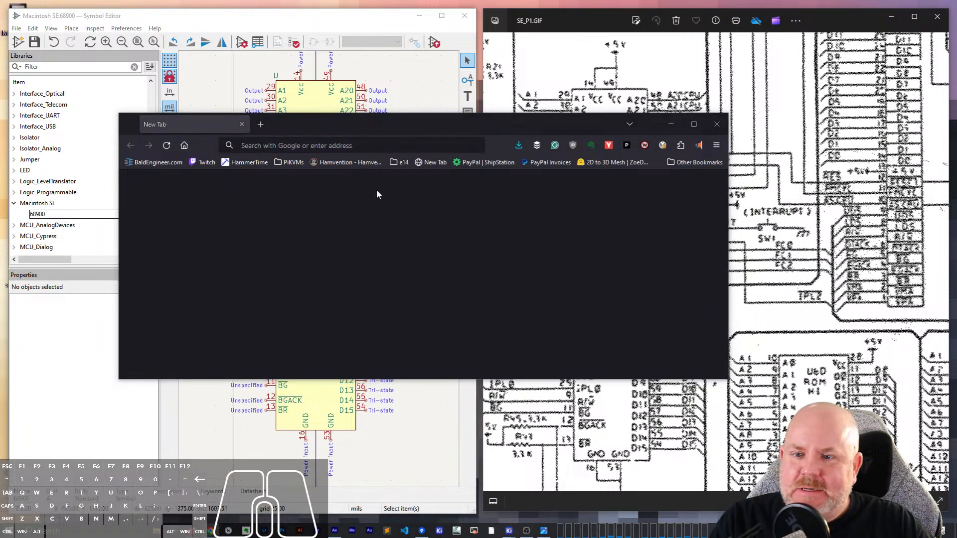
click(339, 146)
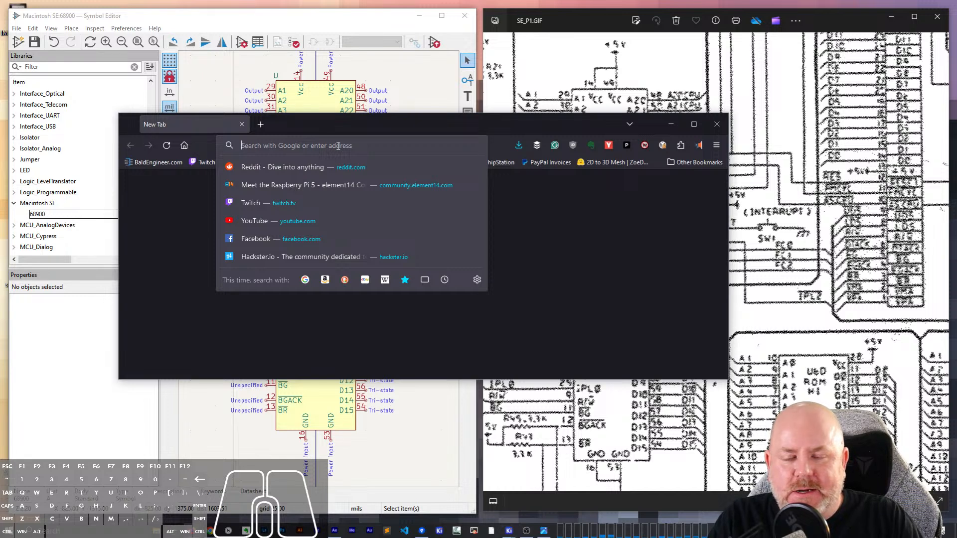
text(ma)
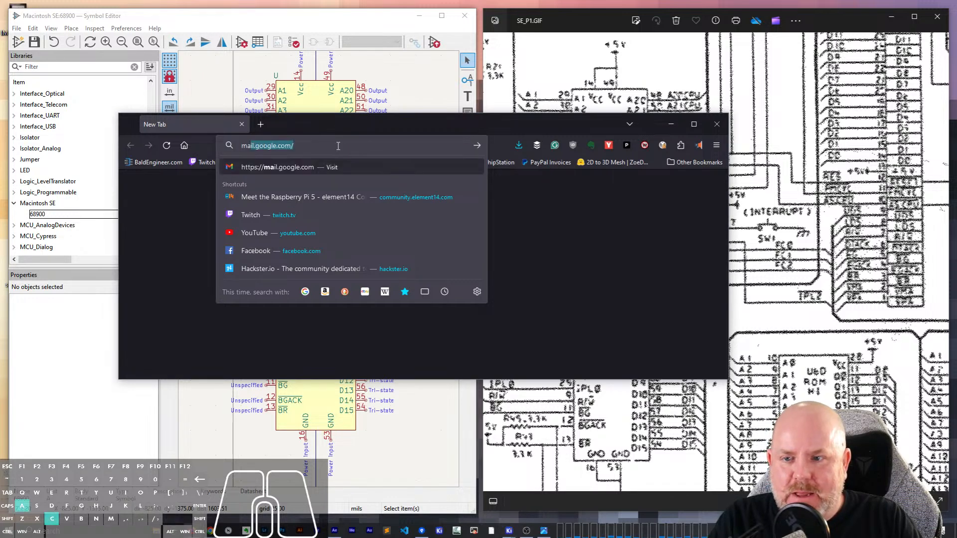
text(cintosh se specs)
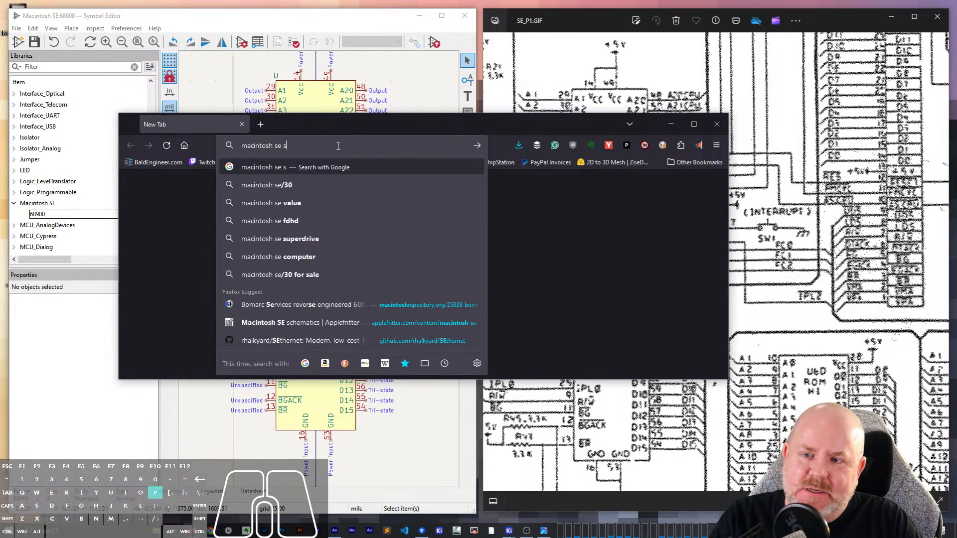
key(Return)
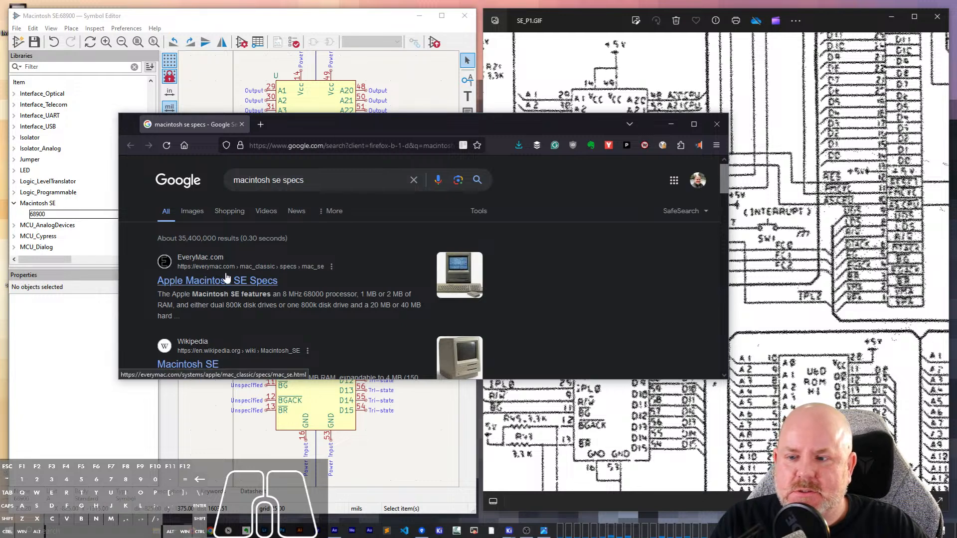
- Open the EveryMac.com result "Apple Macintosh SE Specs" and review its Tech Specs table for the processor and ROM details
click(247, 282)
drag(393, 129, 381, 65)
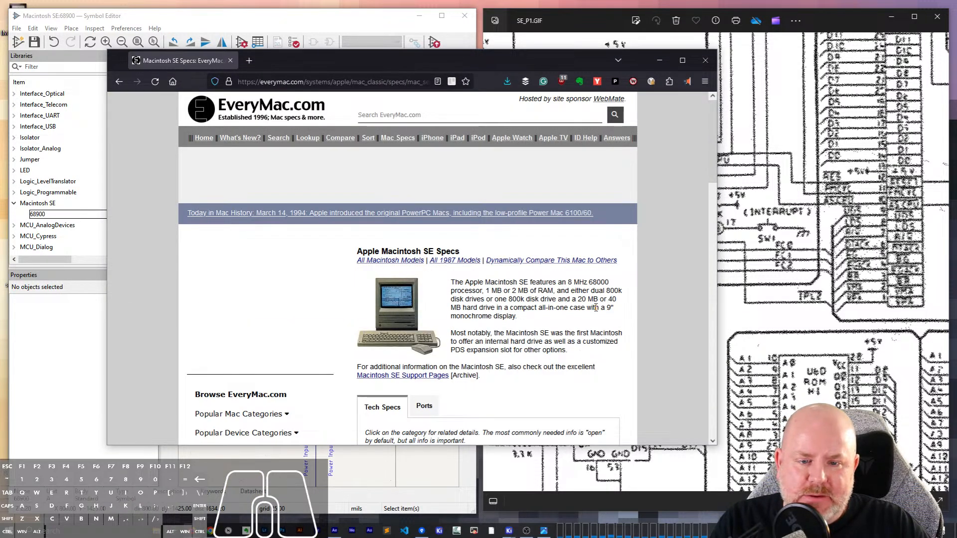
scroll(584, 303, down, 4)
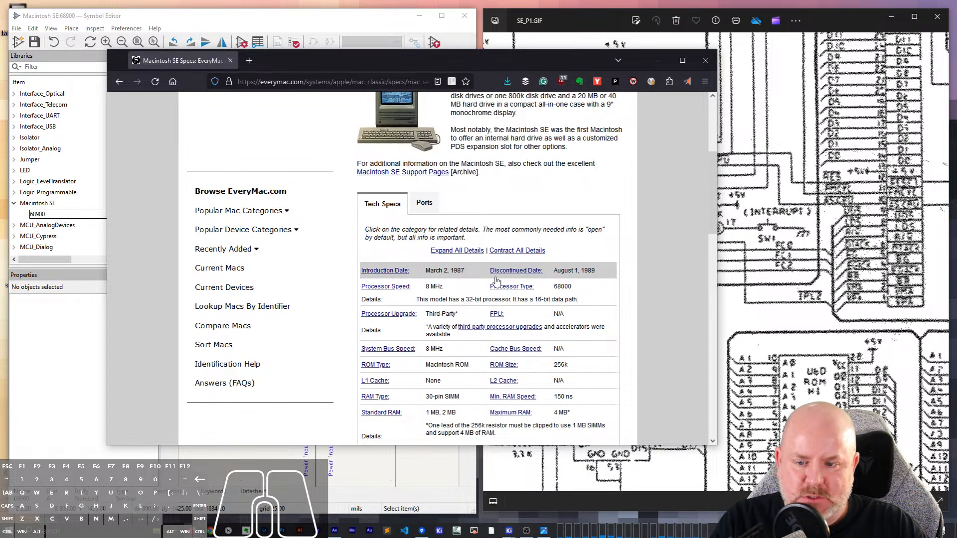
scroll(486, 299, down, 1)
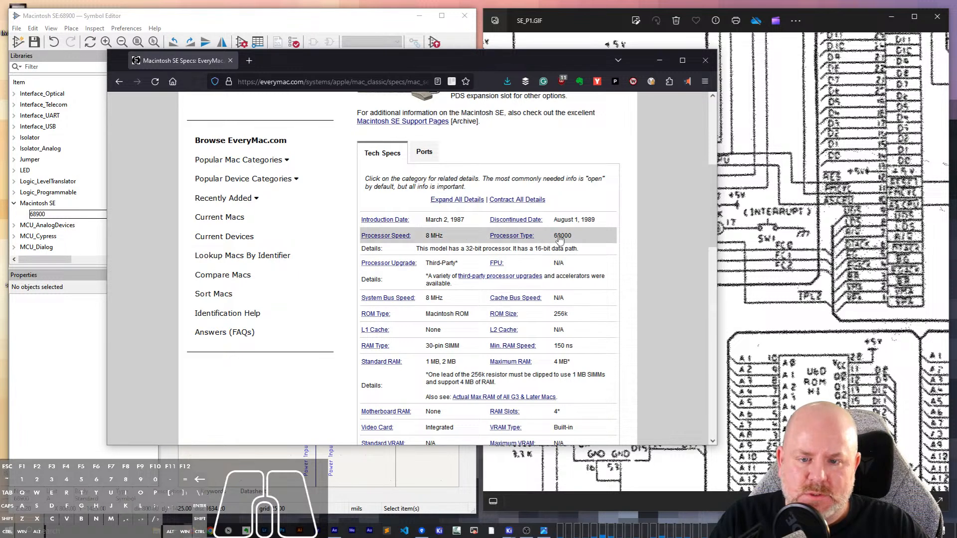
scroll(564, 234, down, 2)
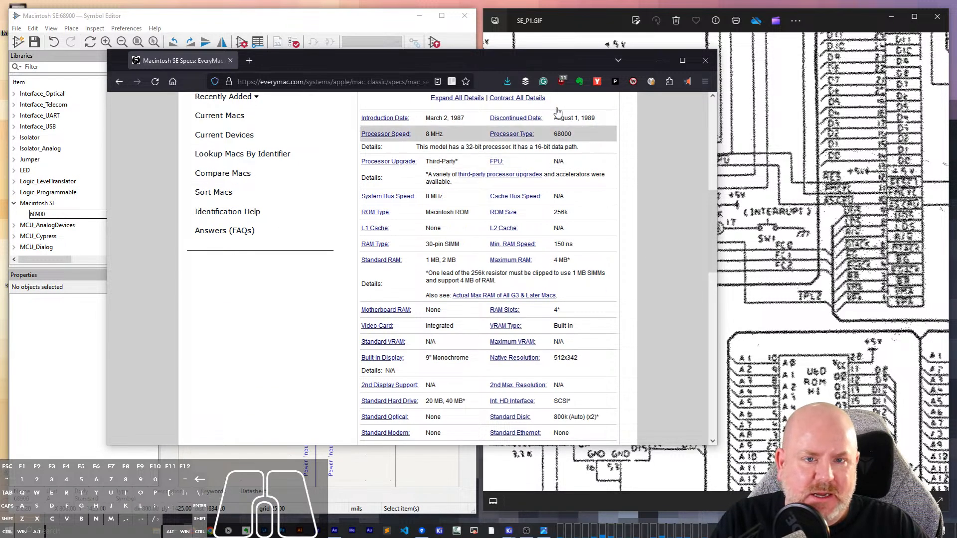
mouse_move(567, 57)
mouse_down()
mouse_move(433, 53)
mouse_move(481, 61)
mouse_move(427, 65)
mouse_move(566, 45)
mouse_up()
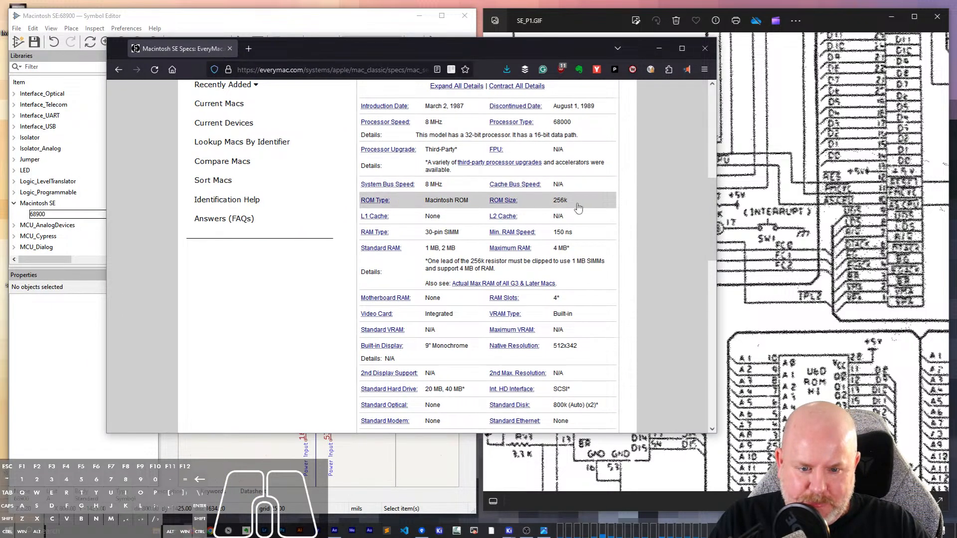
scroll(578, 206, down, 3)
scroll(579, 206, up, 10)
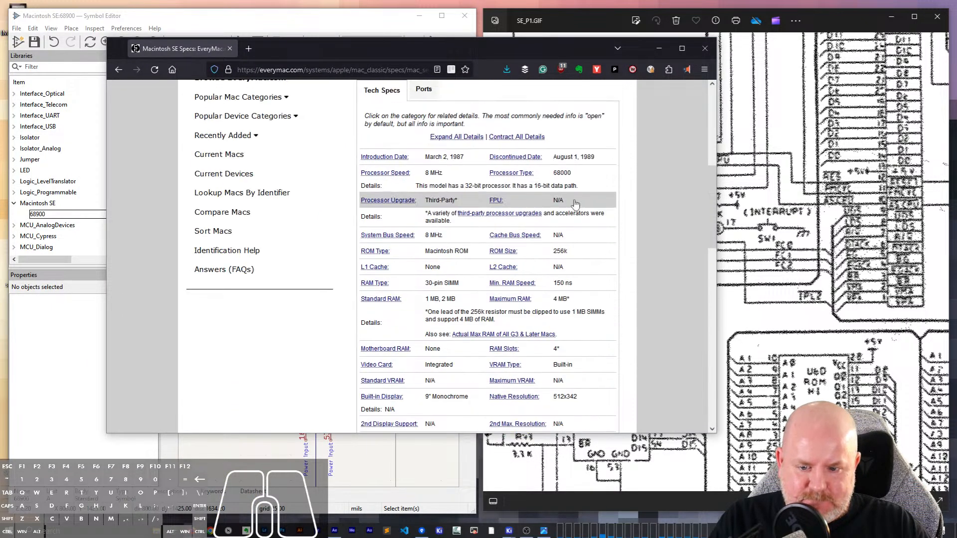
- Search the web for "motorola 68000 datasheet"
click(328, 70)
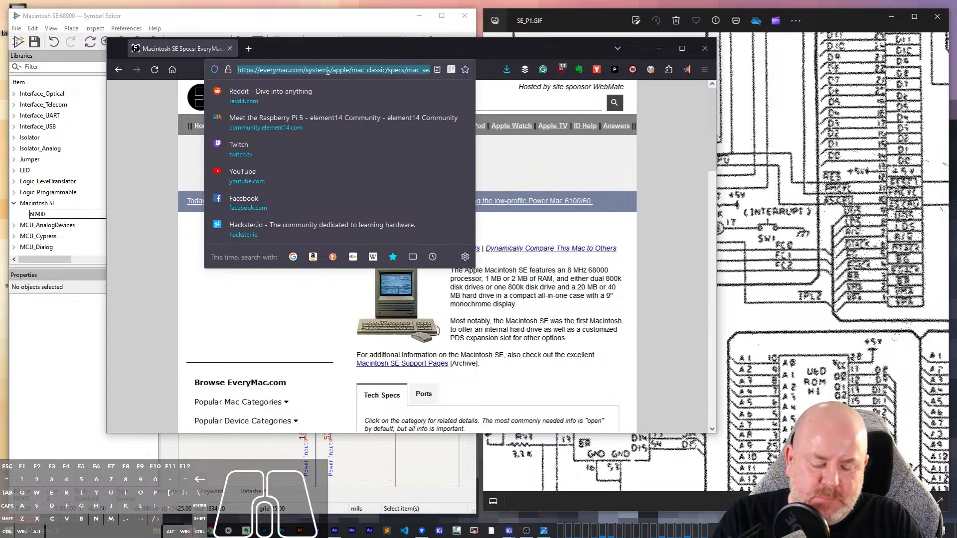
text(motorola 68000 )
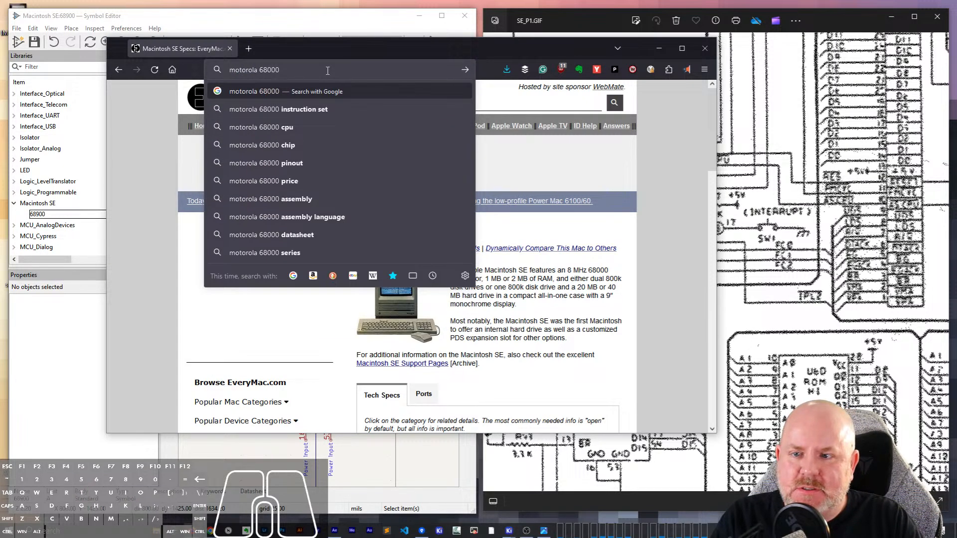
text(datas)
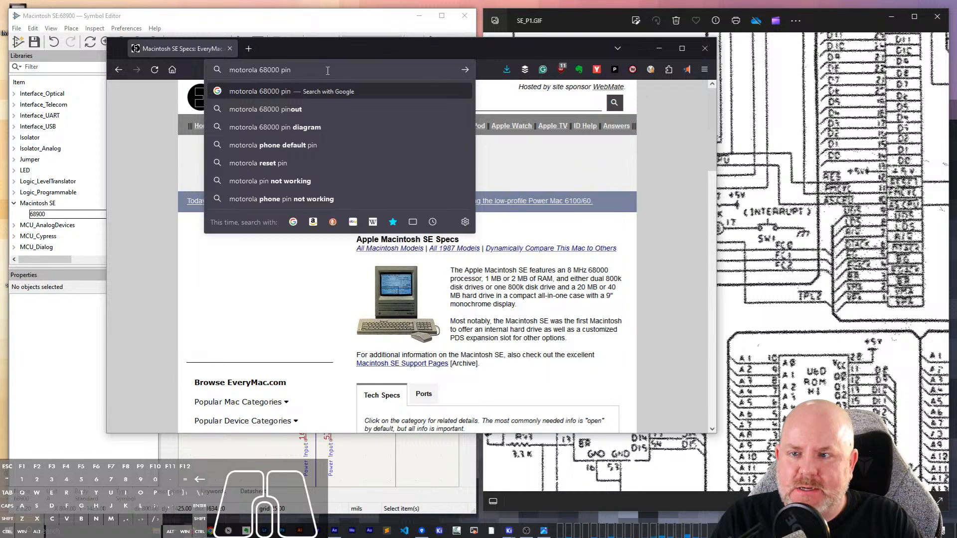
text(heet)
key(Return)
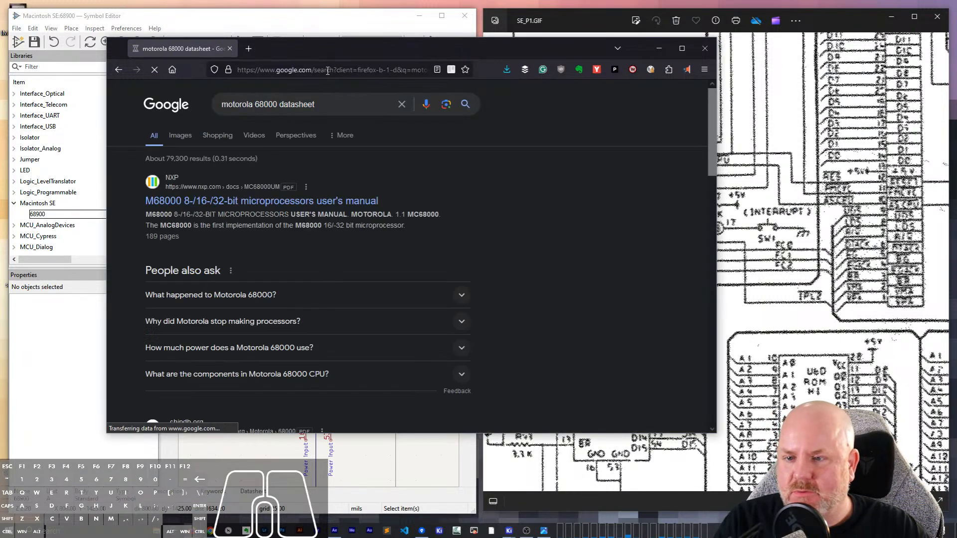
- Open NXP's "M68000 8-/16-/32-bit microprocessors user's manual" PDF in a new tab and switch to it
right_click(286, 205)
click(298, 211)
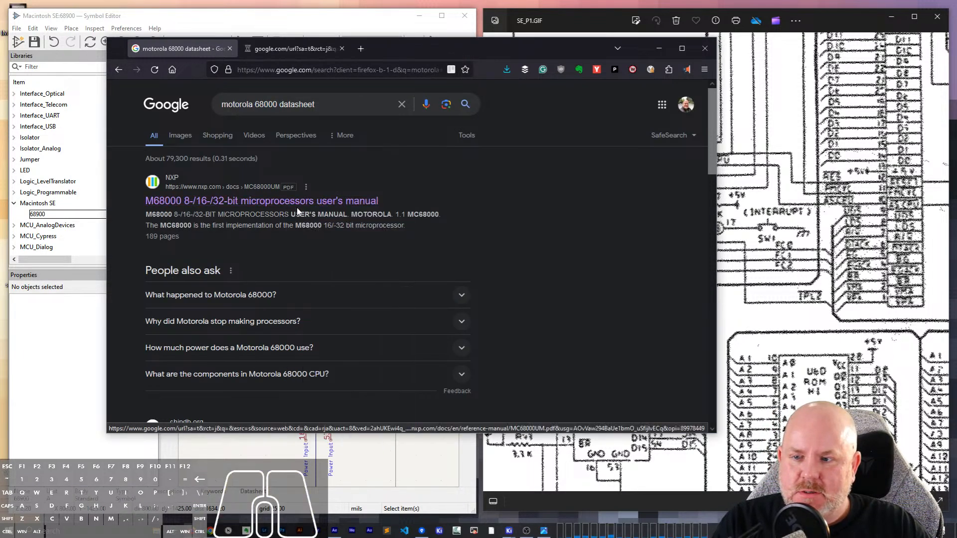
click(265, 55)
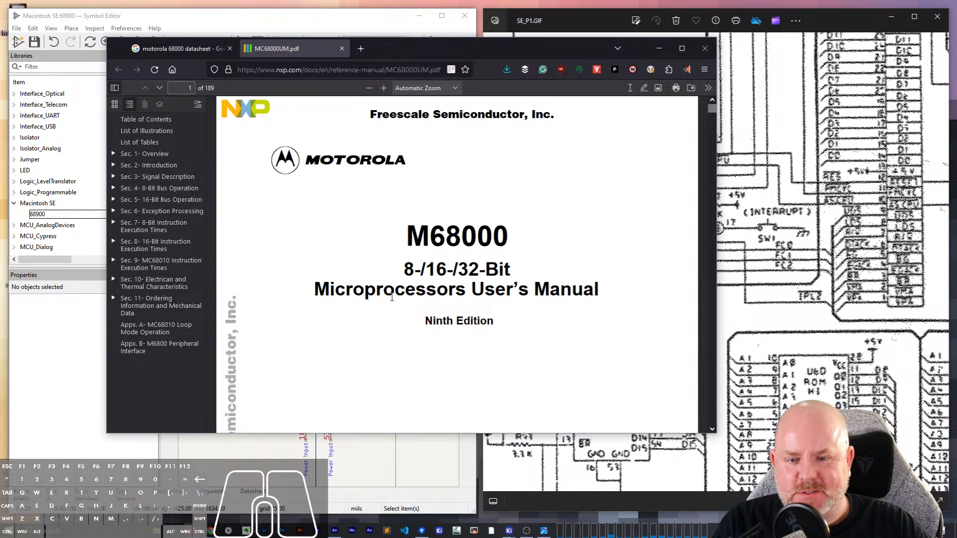
- Look through the manual's title page and table of contents for the section covering the 68000's pin assignments
scroll(393, 296, down, 10)
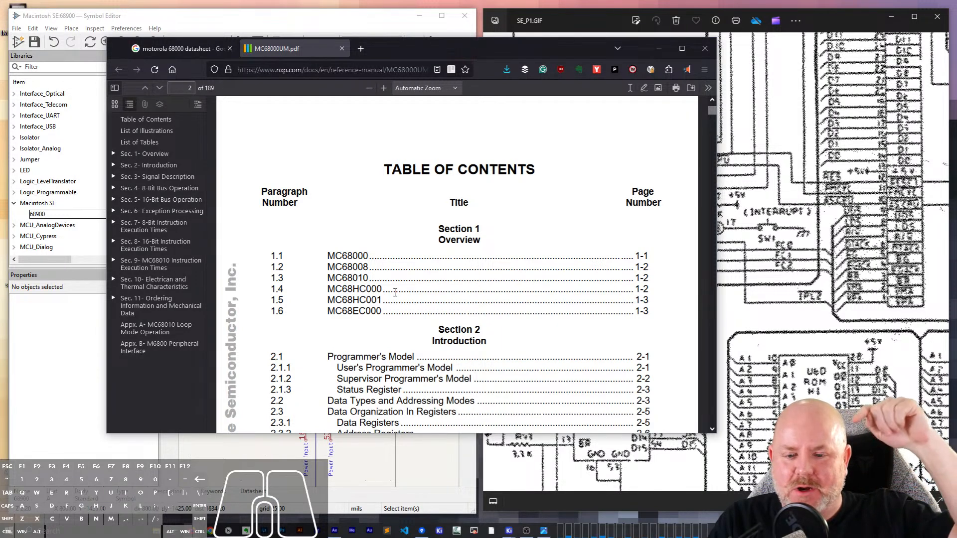
scroll(349, 225, down, 2)
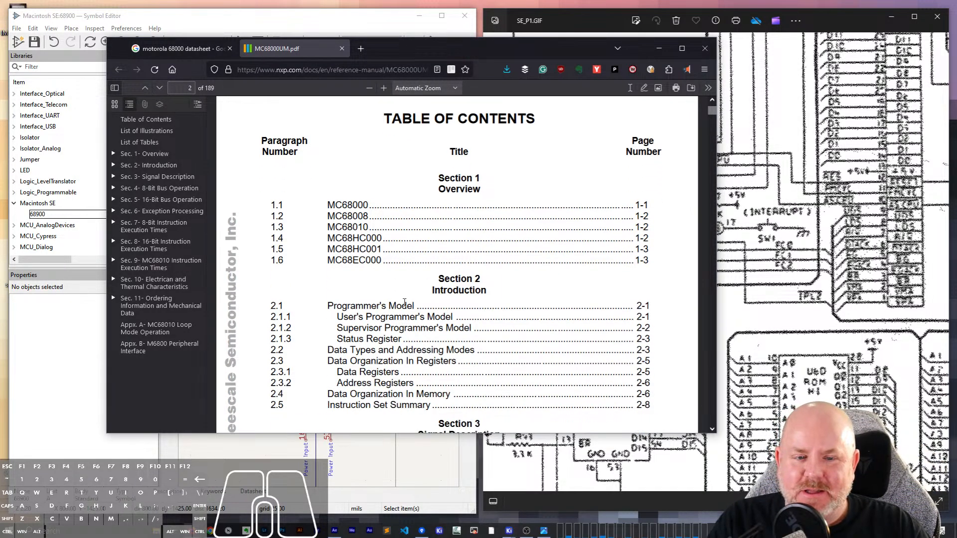
scroll(339, 279, up, 10)
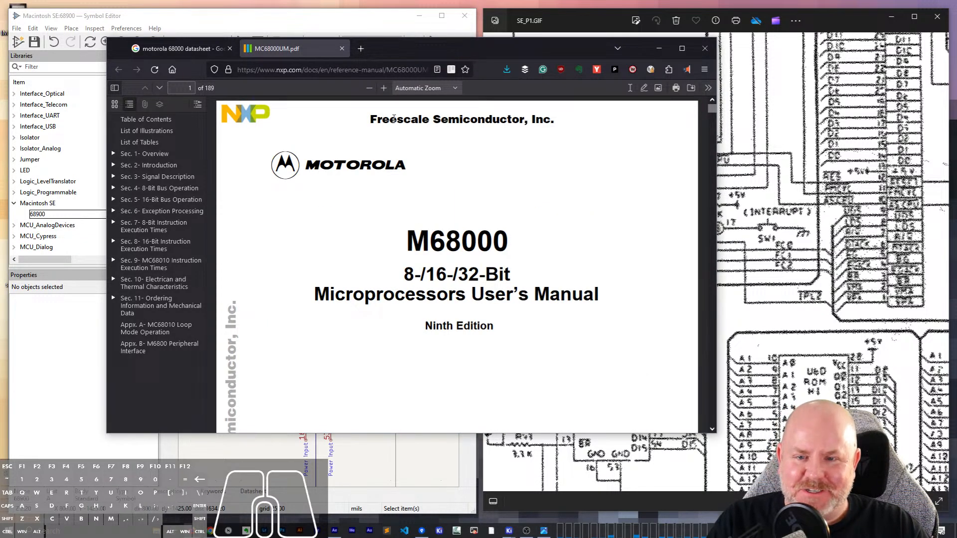
scroll(430, 280, down, 5)
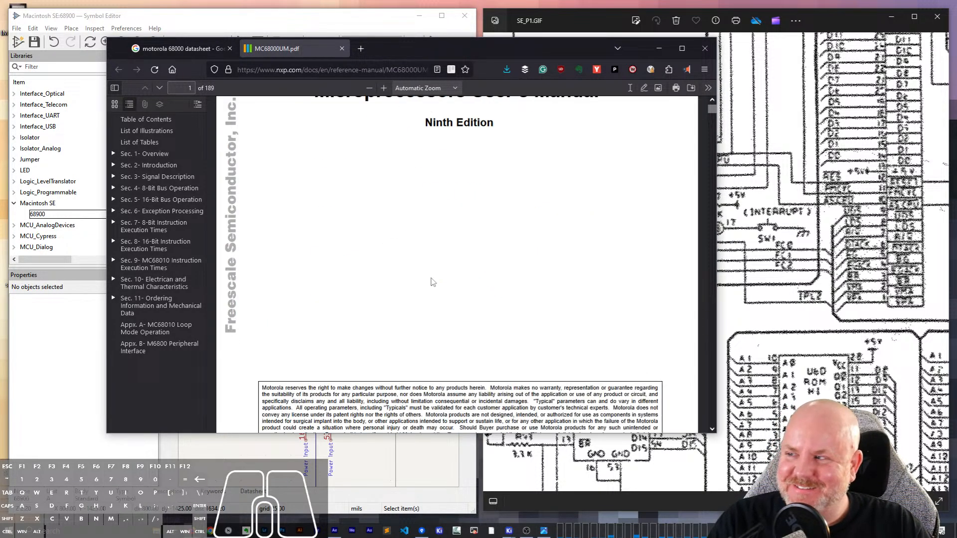
scroll(432, 281, down, 4)
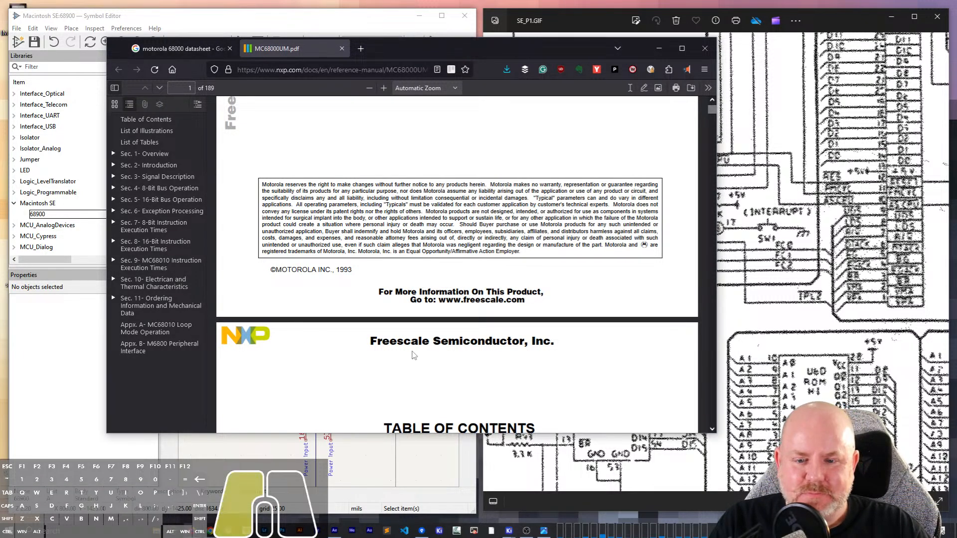
scroll(286, 366, down, 10)
scroll(287, 367, down, 10)
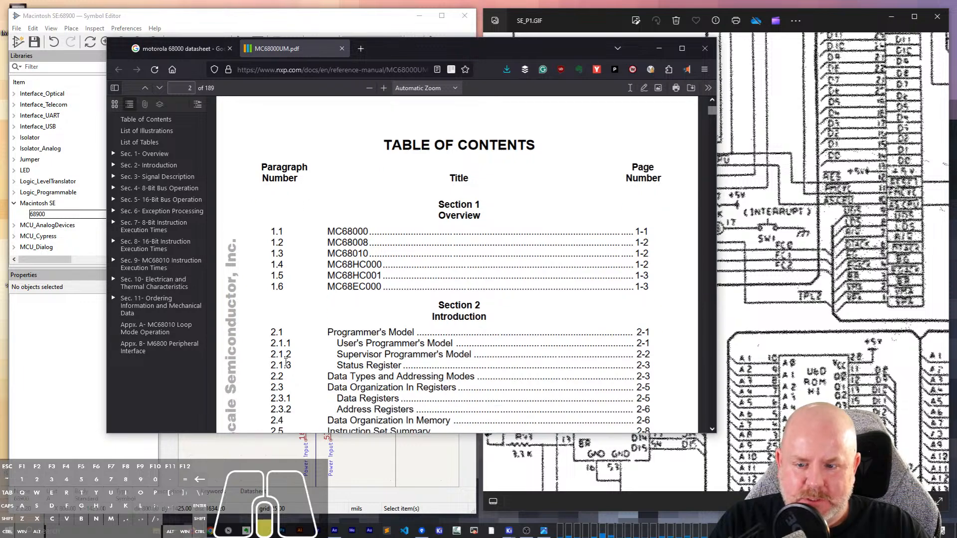
scroll(286, 360, down, 20)
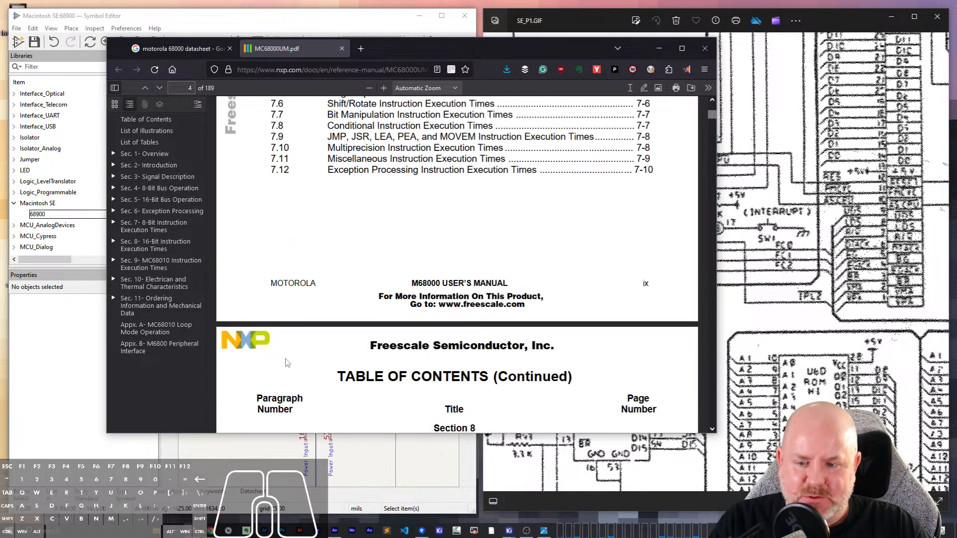
scroll(598, 308, up, 8)
scroll(460, 346, down, 4)
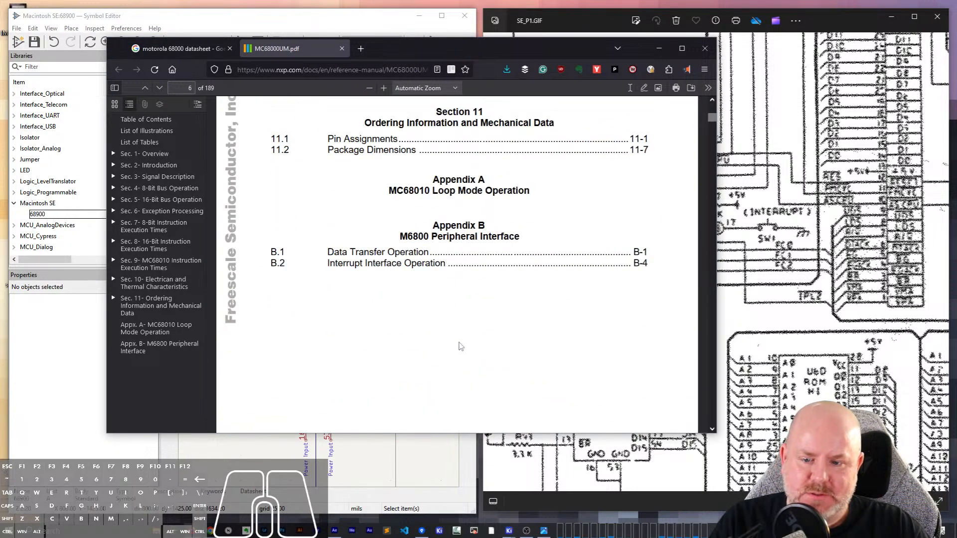
scroll(459, 346, up, 3)
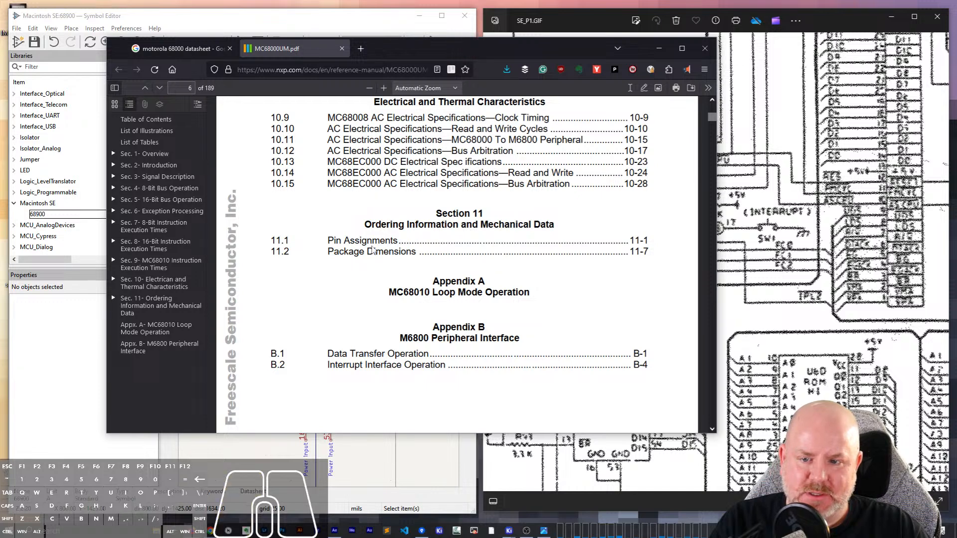
scroll(588, 308, down, 10)
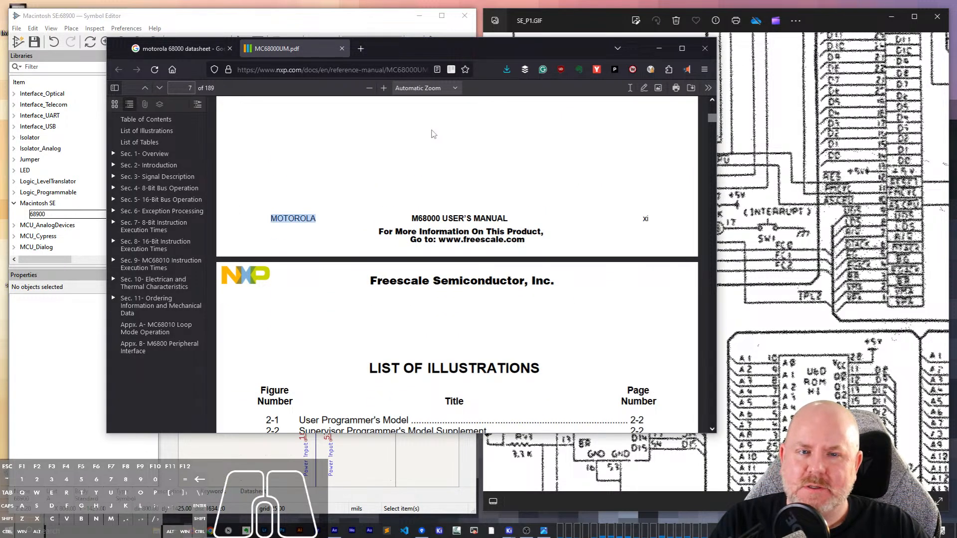
- Jump to page 100 of the manual and check which section it falls in
click(190, 90)
text(100)
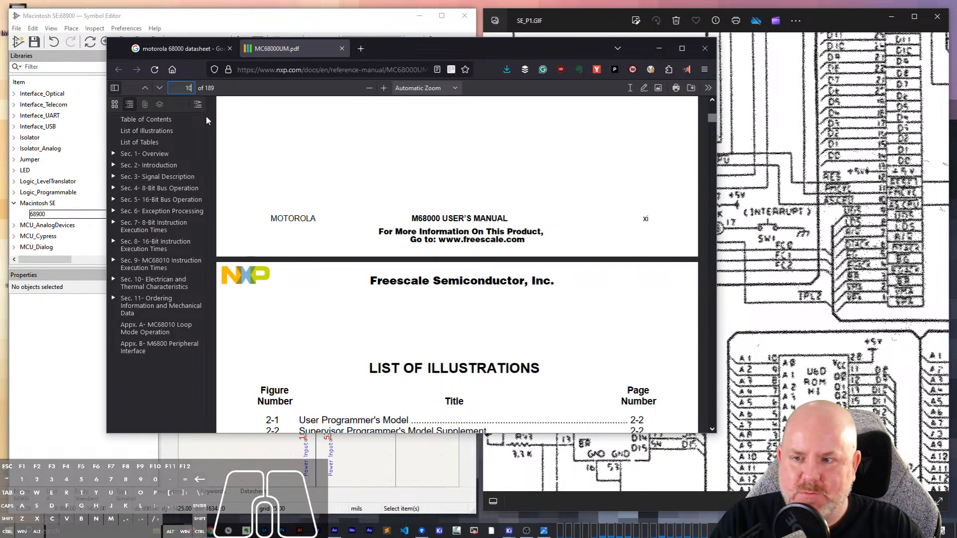
key(Return)
scroll(536, 215, down, 10)
scroll(536, 214, up, 2)
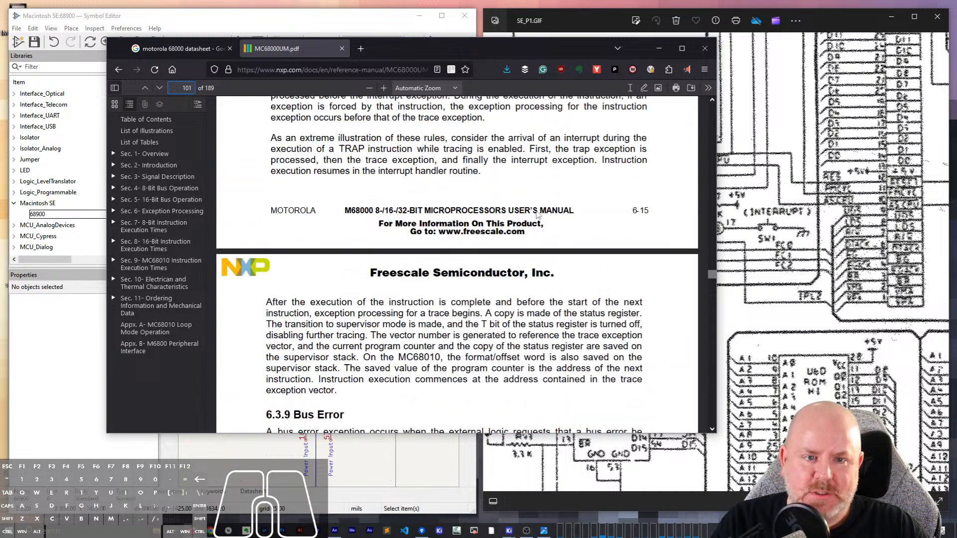
- Go to page 170 of the manual and continue to Figure 11-1 to examine the 64-pin dual in-line pinout
click(187, 88)
text(170)
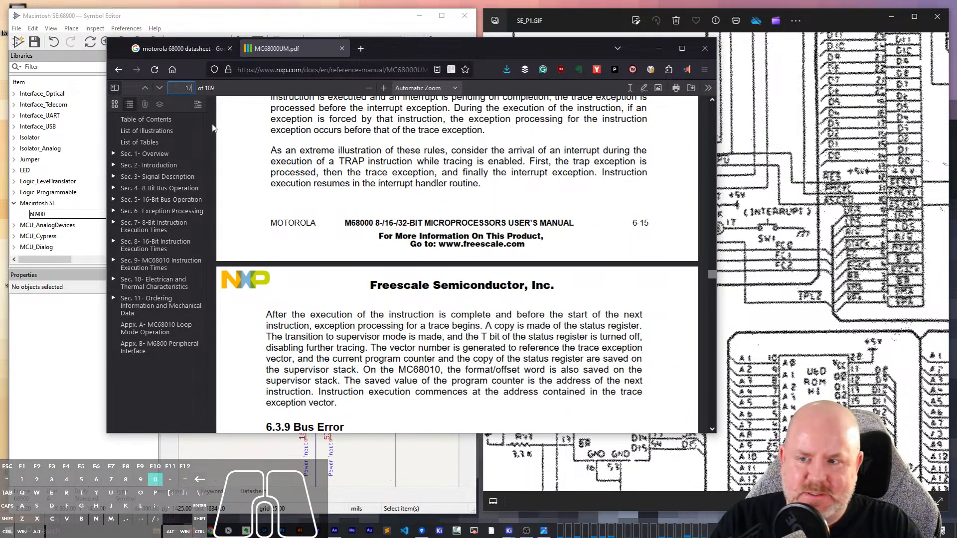
key(Return)
scroll(490, 234, down, 8)
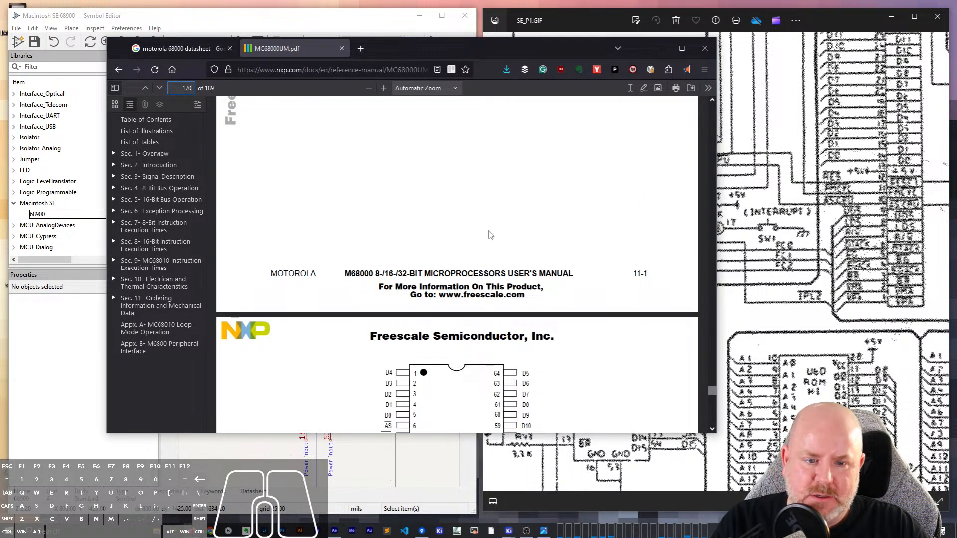
scroll(490, 234, down, 4)
scroll(490, 235, down, 3)
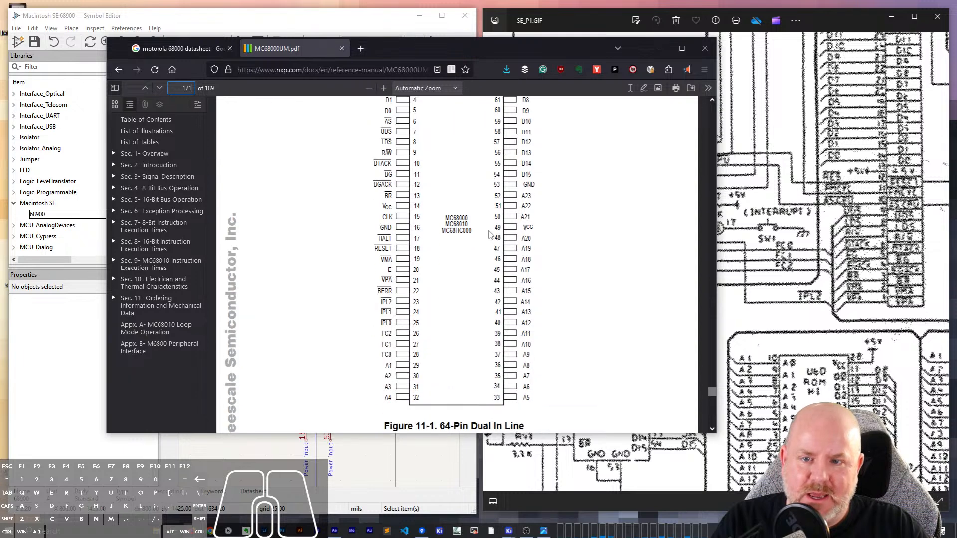
scroll(491, 240, up, 1)
scroll(494, 260, down, 1)
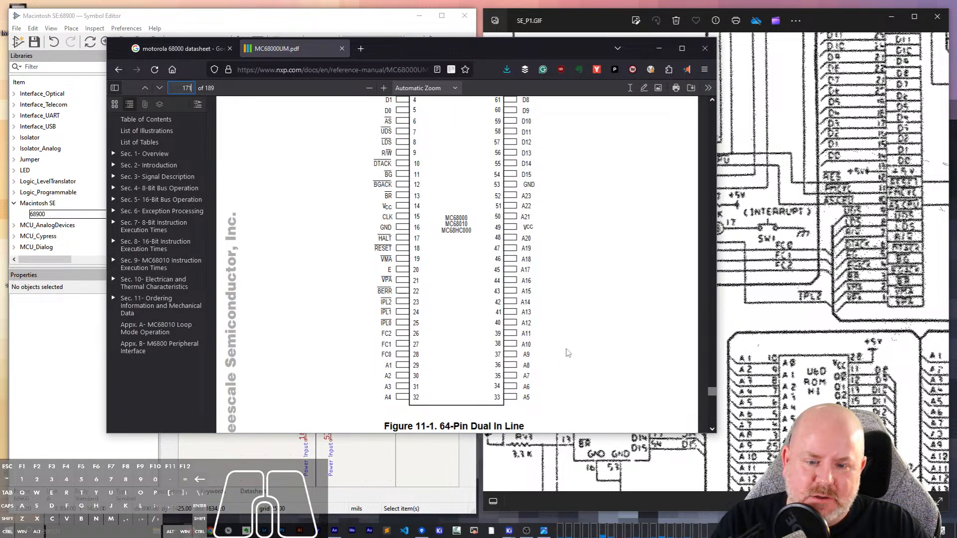
click(713, 429)
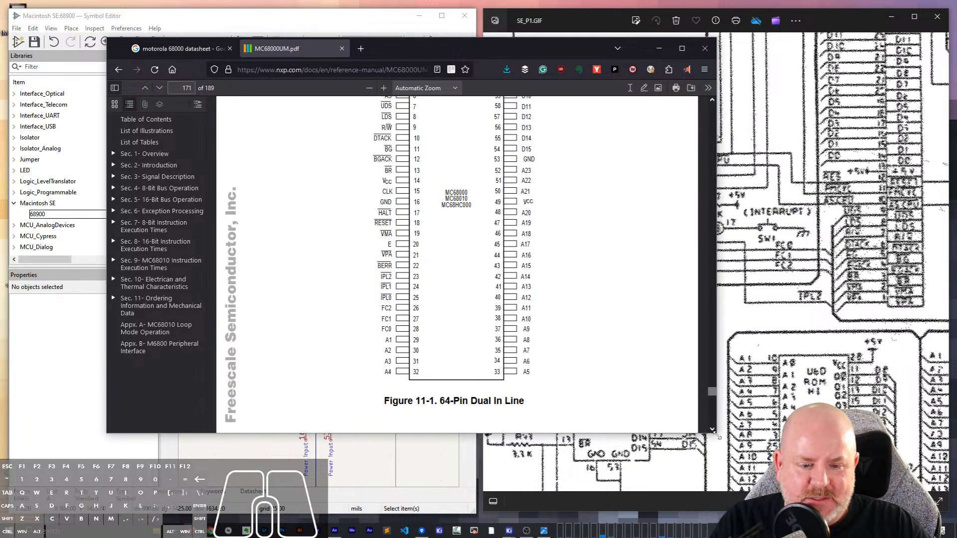
- Enlarge the manual's window and fit it beside the symbol editor so Figure 11-1 and the CPU symbol are both visible
drag(717, 433, 822, 504)
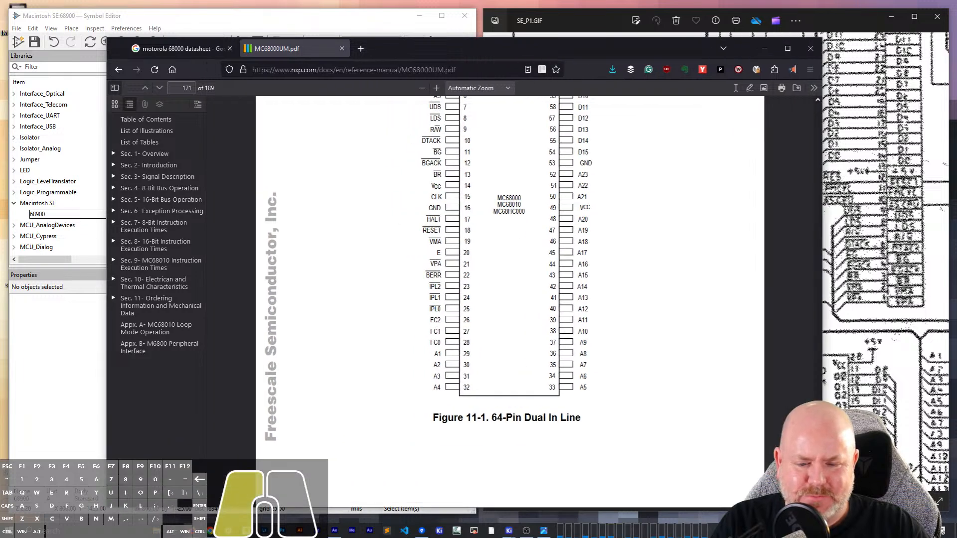
scroll(610, 309, up, 1)
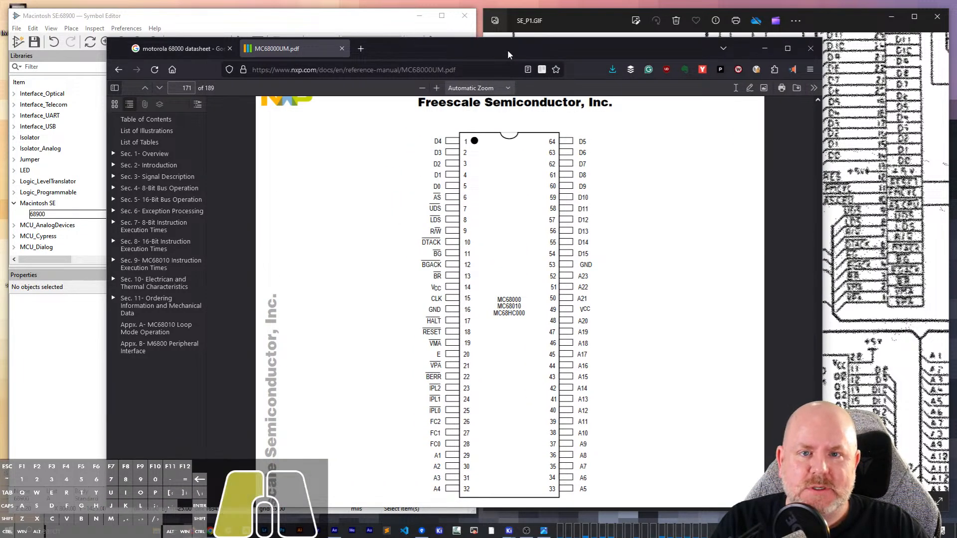
drag(507, 49, 297, 48)
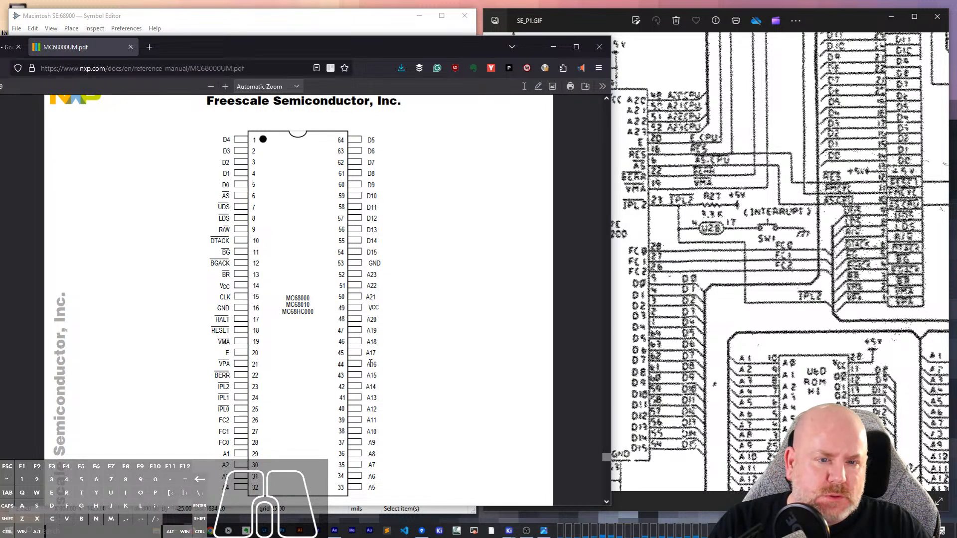
scroll(370, 364, down, 3)
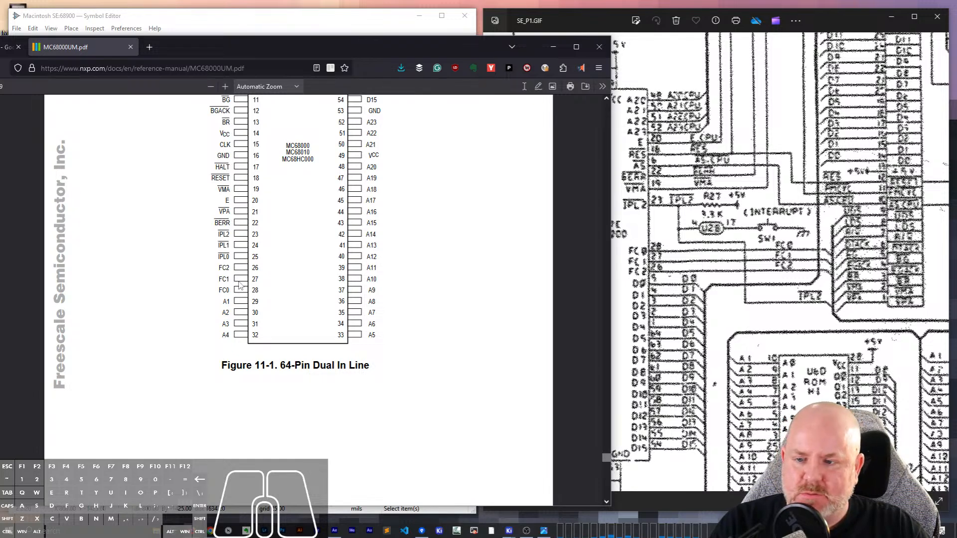
drag(297, 37, 363, 52)
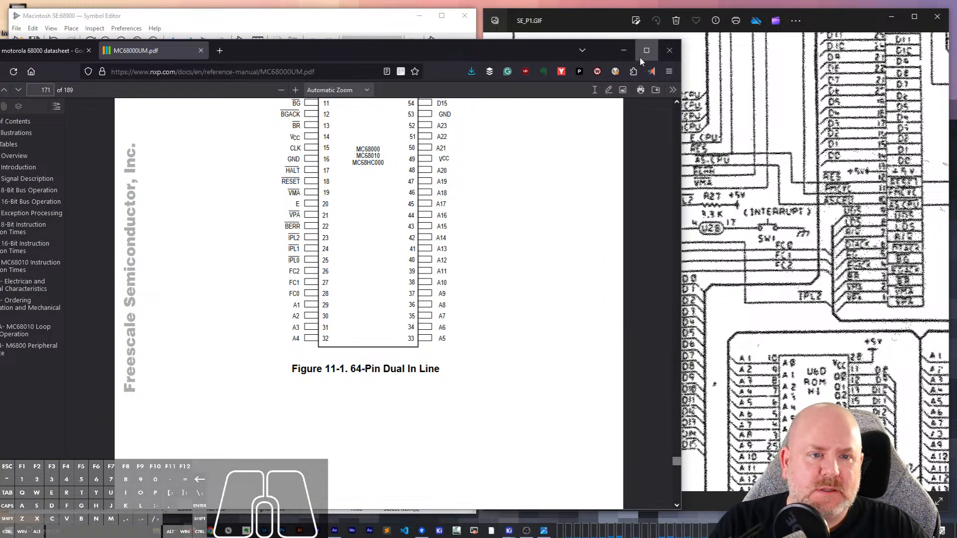
drag(310, 49, 576, 23)
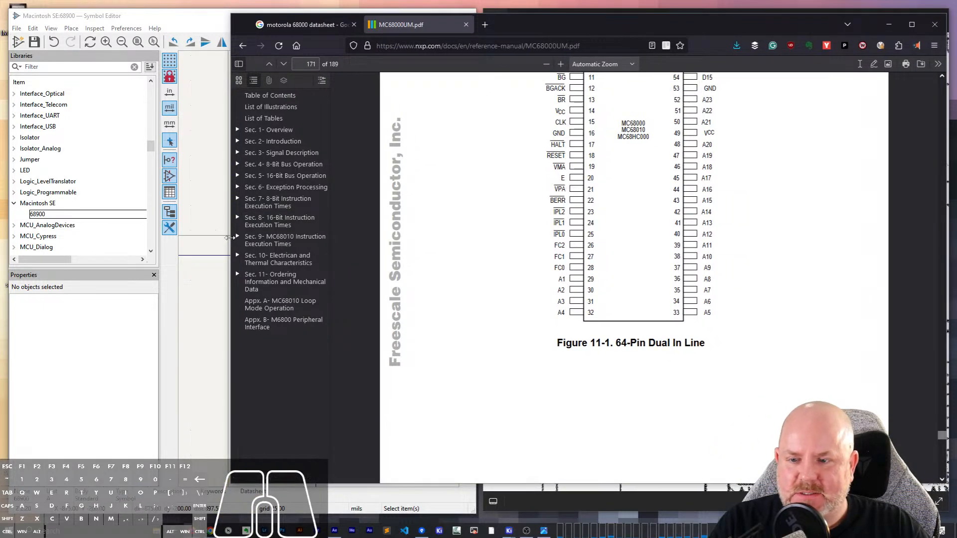
drag(231, 240, 474, 243)
- Magnify the manual to 130% and bring the 64-pin dual in-line pinout fully into view for comparison with the symbol
scroll(689, 265, down, 5)
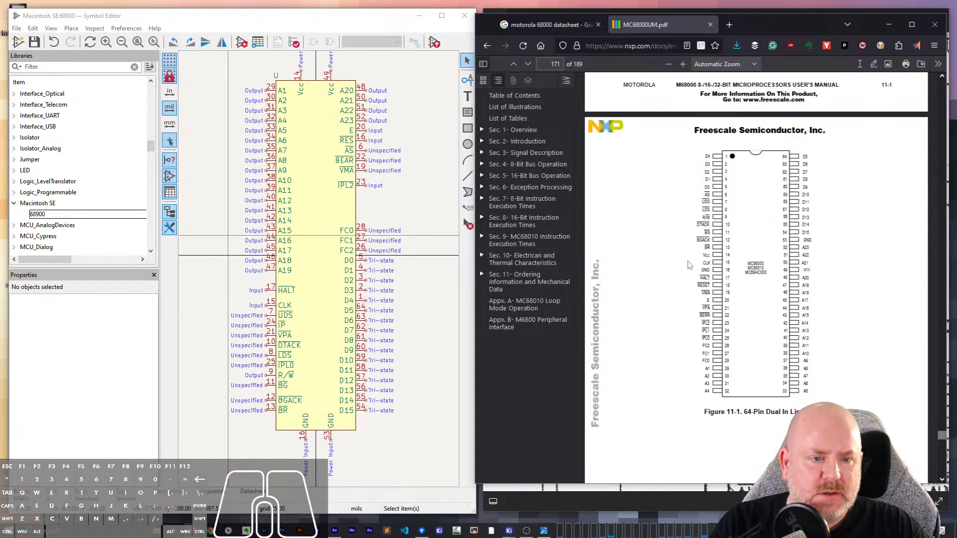
click(682, 64)
click(682, 64)
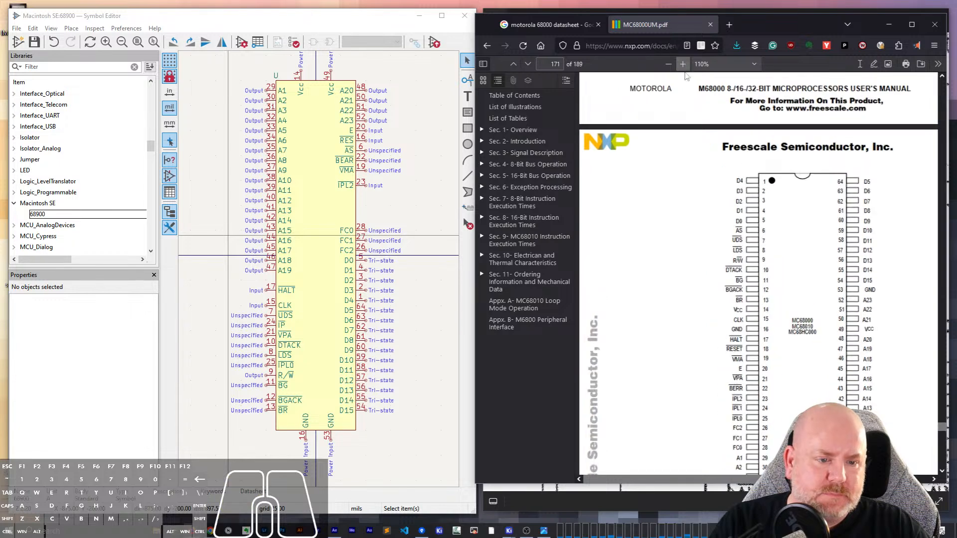
scroll(883, 361, down, 3)
scroll(882, 361, up, 2)
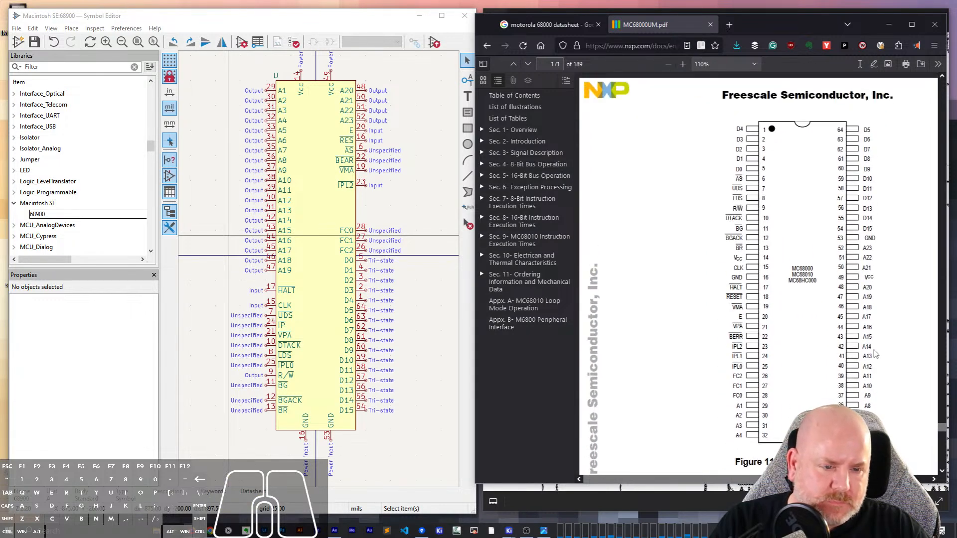
click(683, 64)
scroll(831, 252, down, 2)
scroll(831, 250, up, 1)
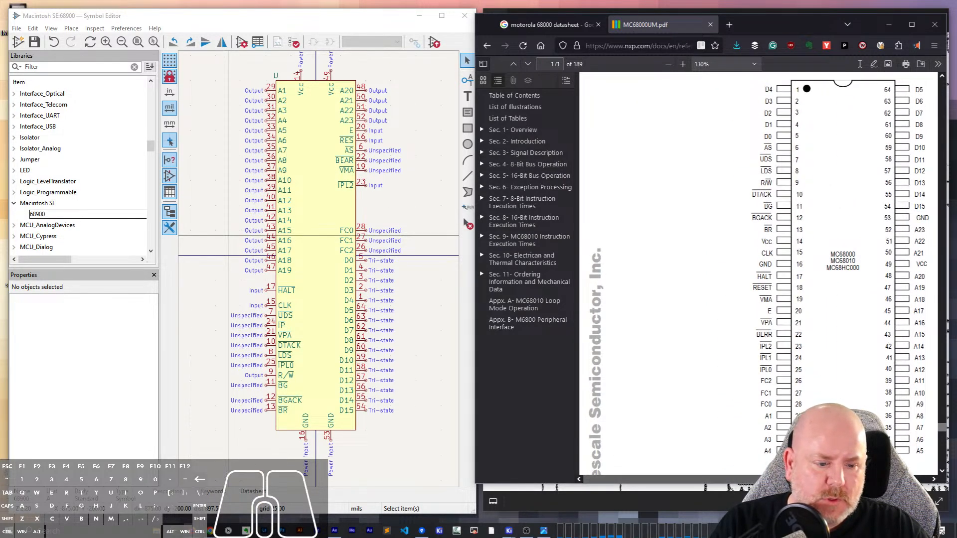
drag(793, 480, 845, 480)
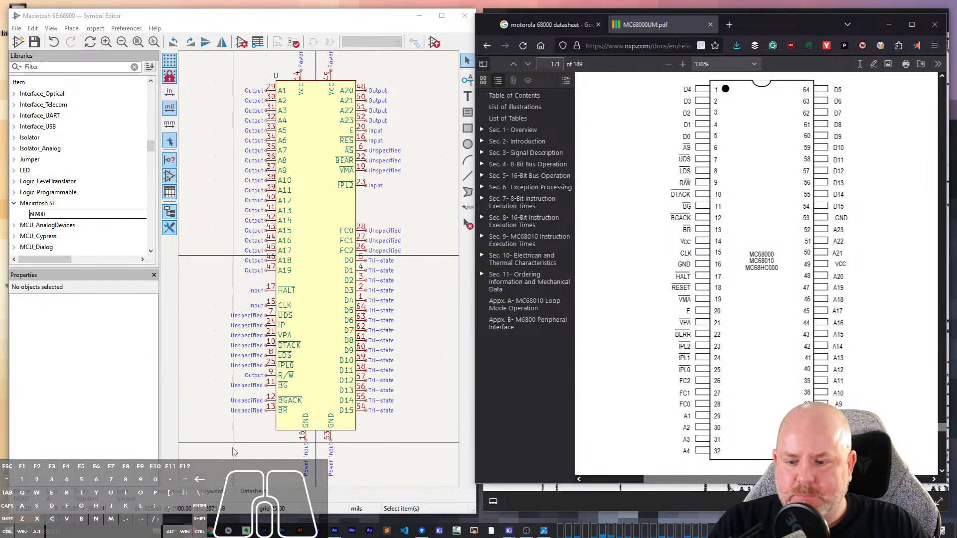
- Compare the BR pin with the manual's pinout and rename pin 24 of the CPU symbol to ~{IPL1}
click(283, 411)
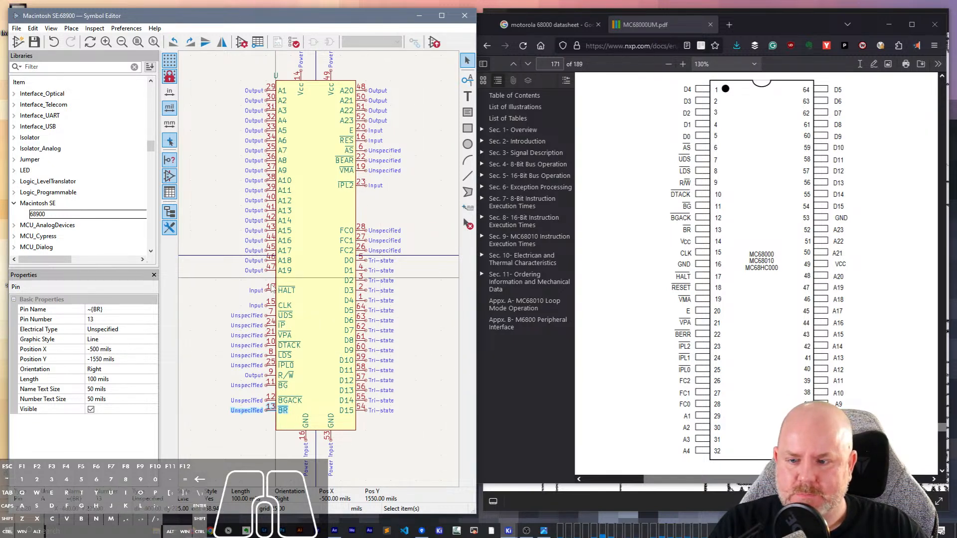
click(281, 325)
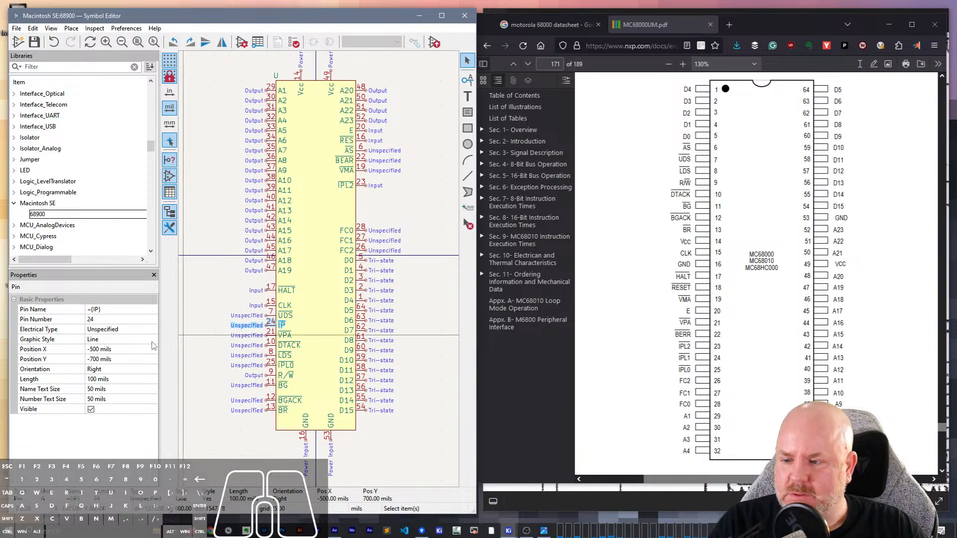
click(100, 310)
text(L1)
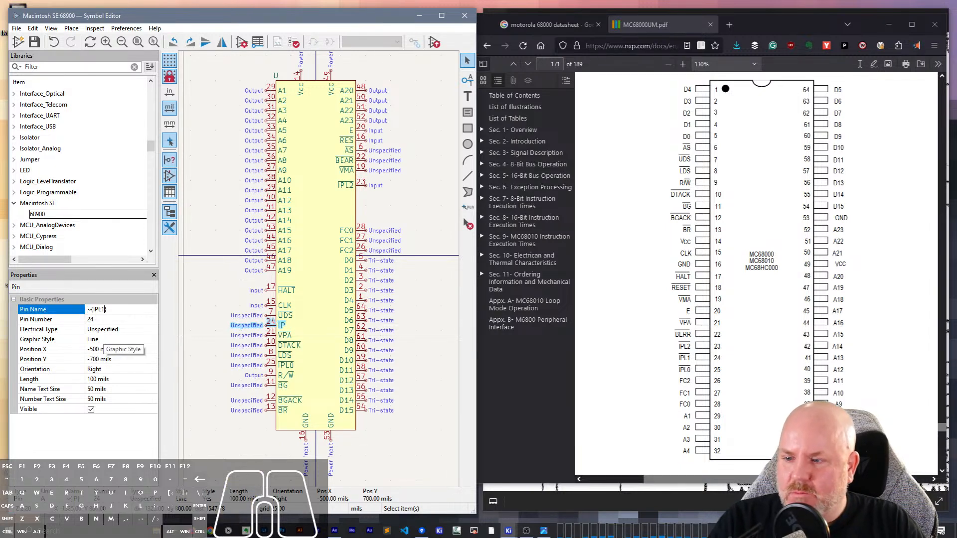
key(Tab)
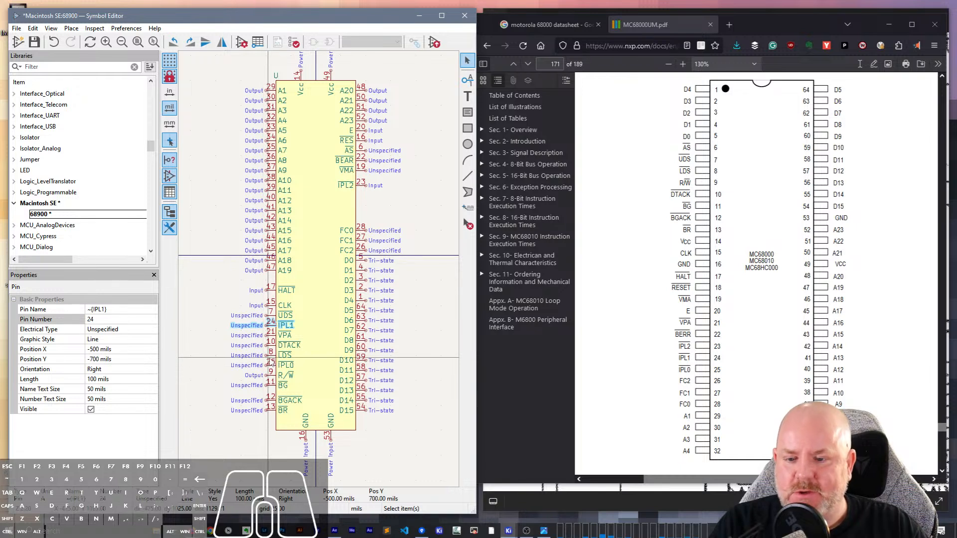
- Check the LDS, DTACK, VPA, UDS, CLK, HALT and E pins one by one against the manual's pinout
click(271, 355)
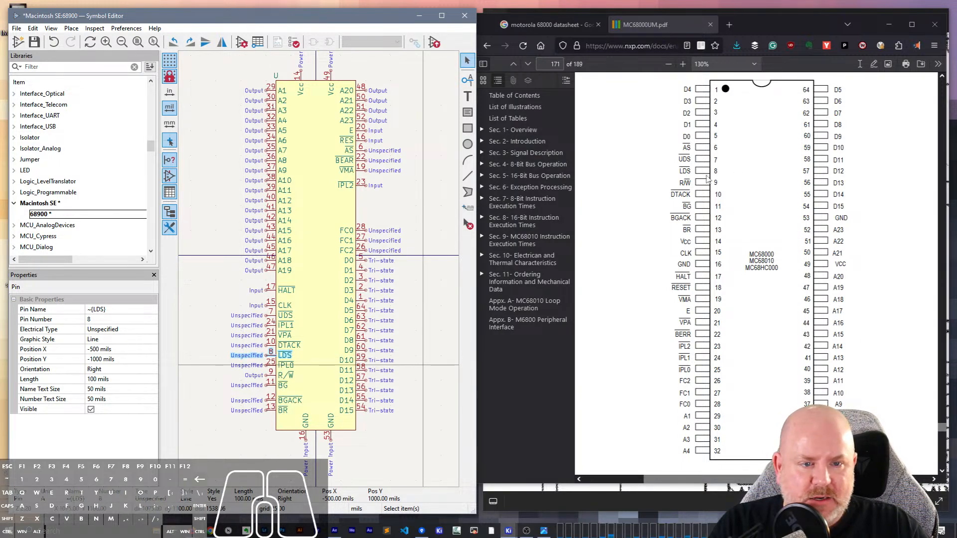
click(271, 343)
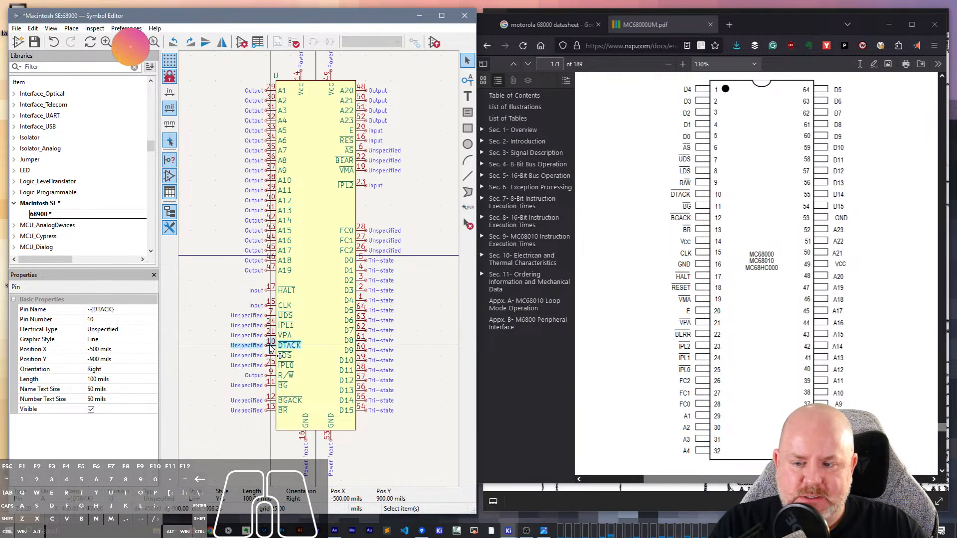
click(270, 335)
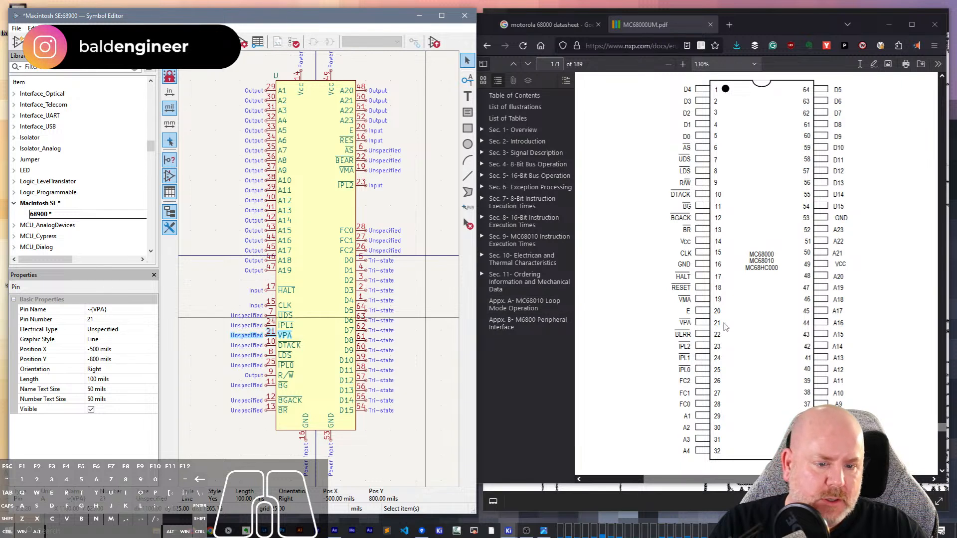
click(271, 315)
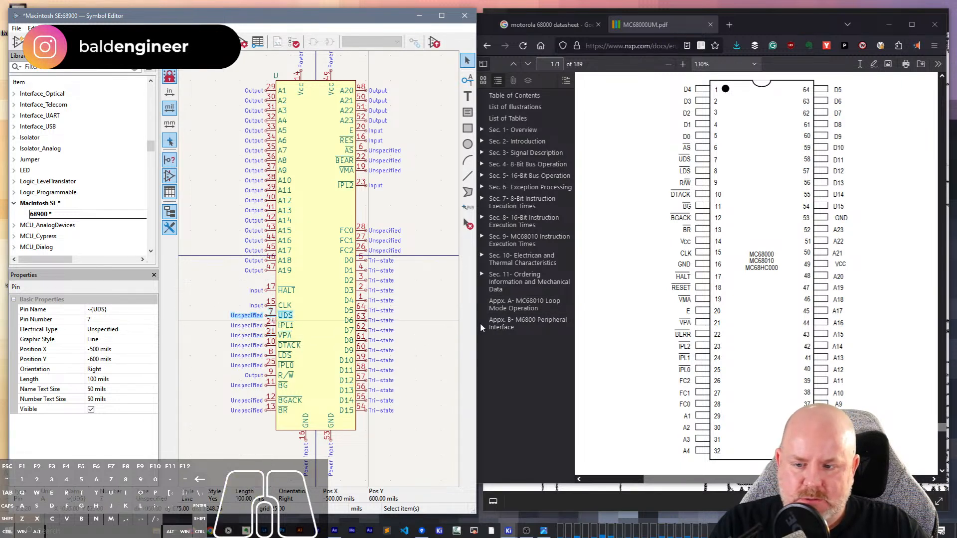
click(270, 305)
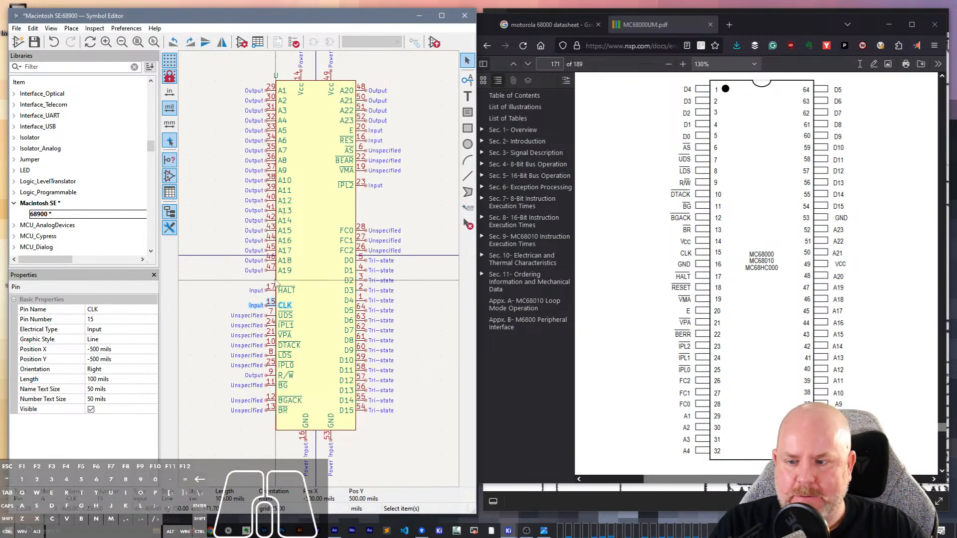
click(271, 288)
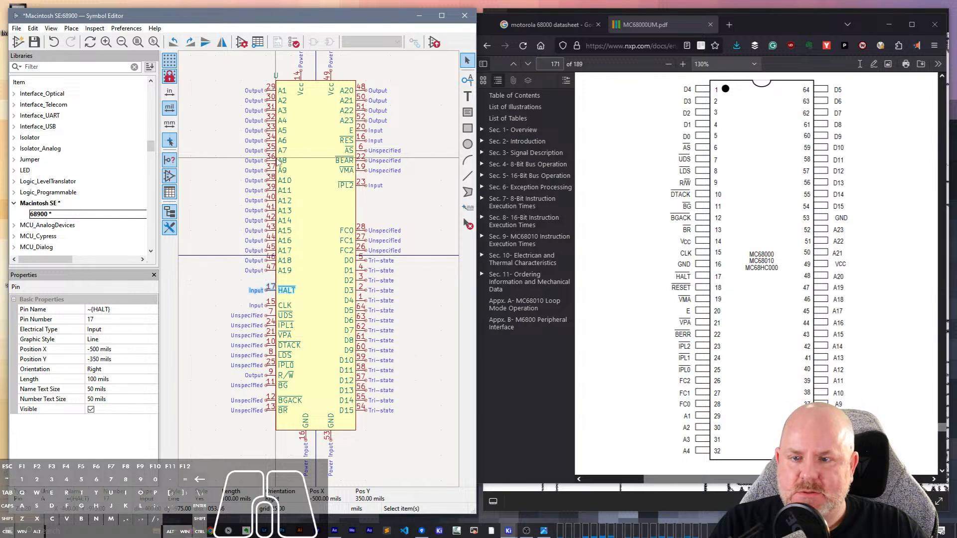
click(387, 128)
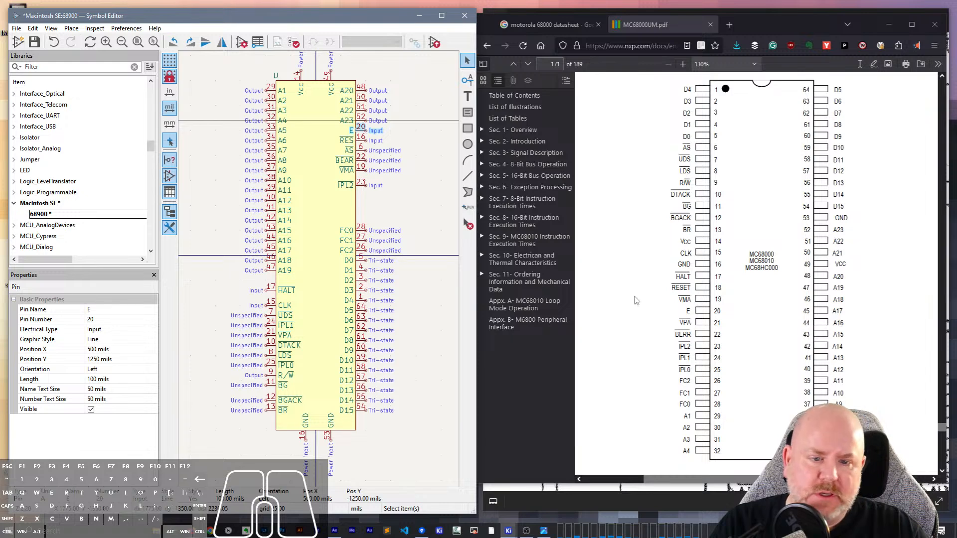
click(356, 149)
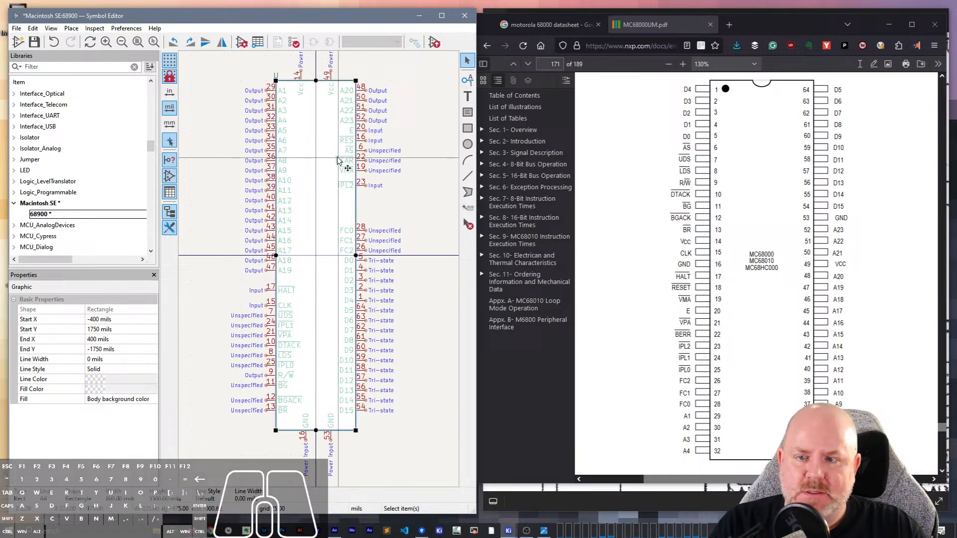
- Set the RES pin's number to 18 and rename the pin ~{RESET} to match the manual
click(363, 141)
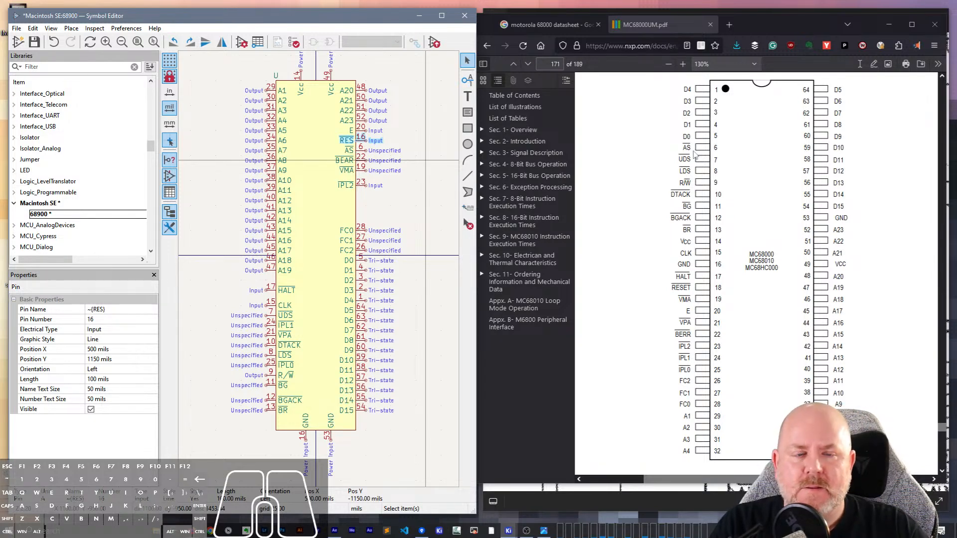
mouse_move(776, 21)
mouse_down()
mouse_move(771, 349)
mouse_move(782, 38)
mouse_up()
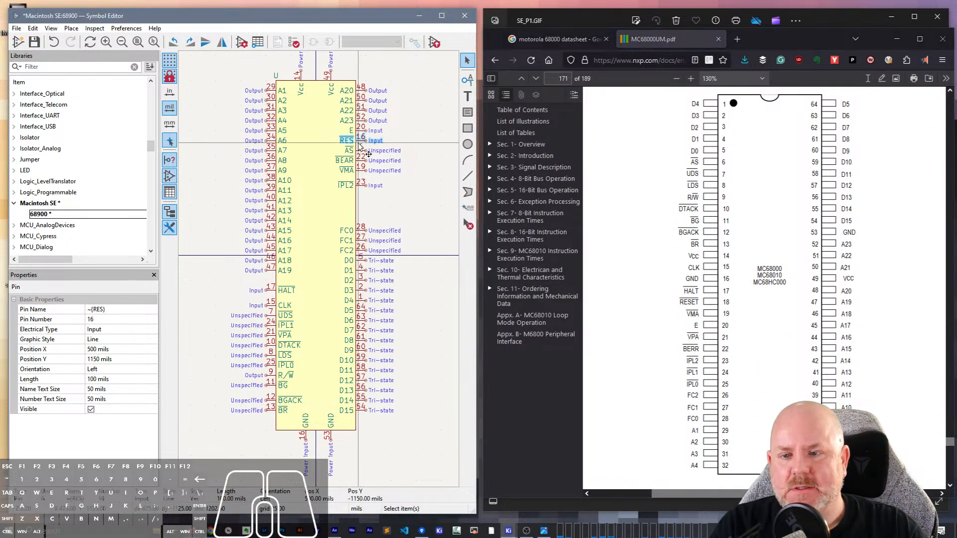
click(104, 319)
text(18)
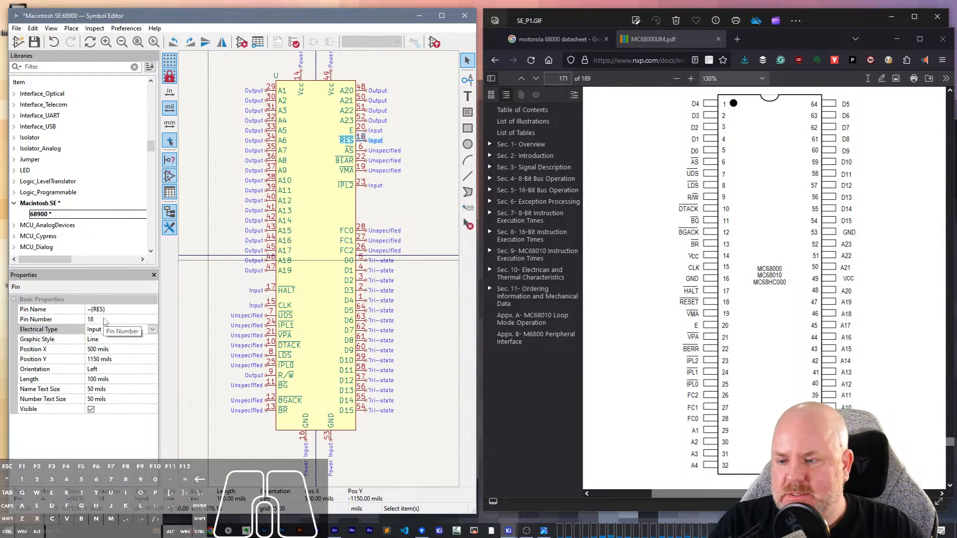
click(102, 309)
click(101, 310)
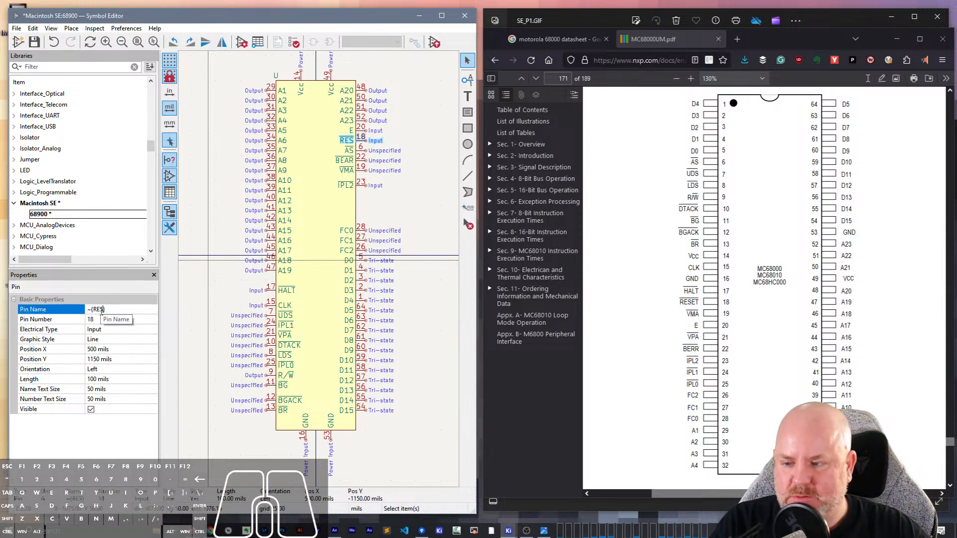
text(SET)
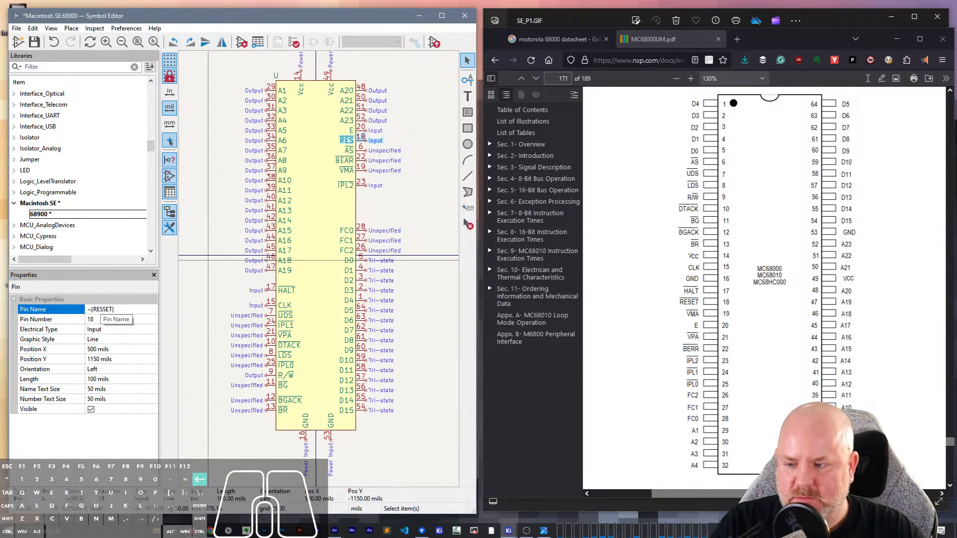
key(BackSpace)
key(BackSpace)
key(BackSpace)
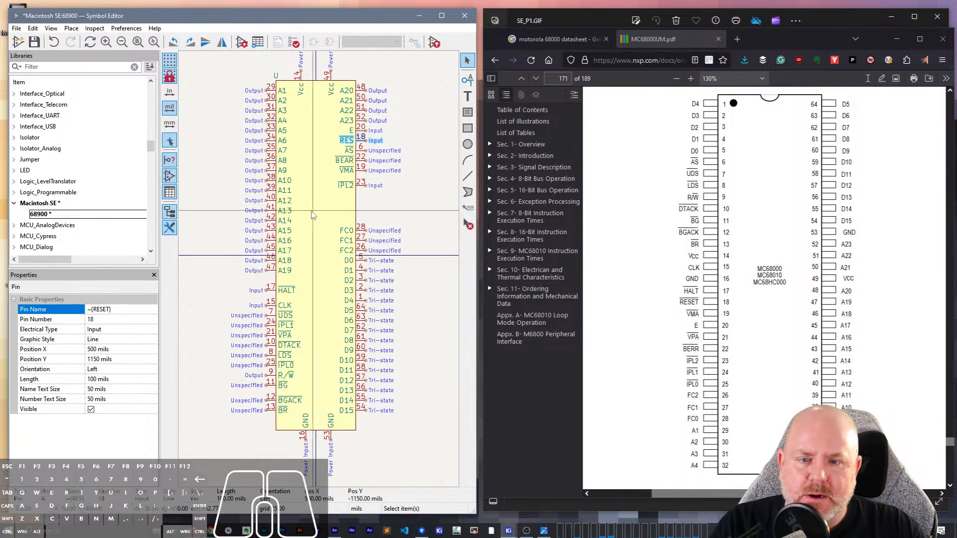
- Check the AS pin against the pinout and correct the name of pin 22 to ~{BERR}
click(359, 150)
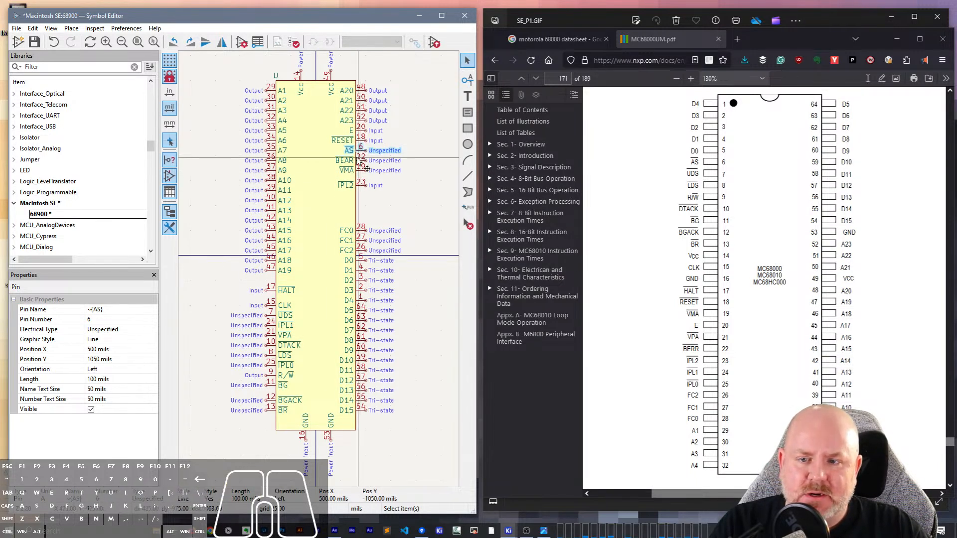
click(361, 161)
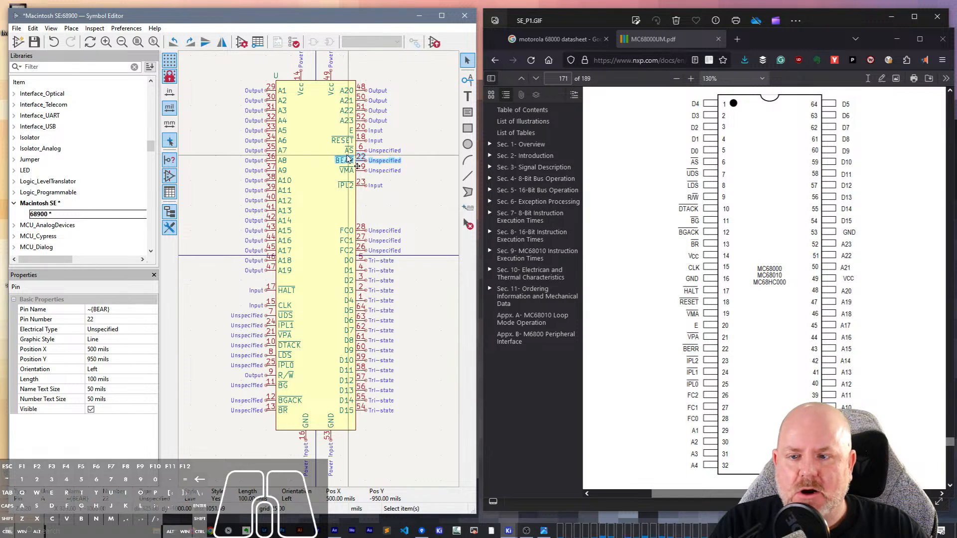
click(102, 310)
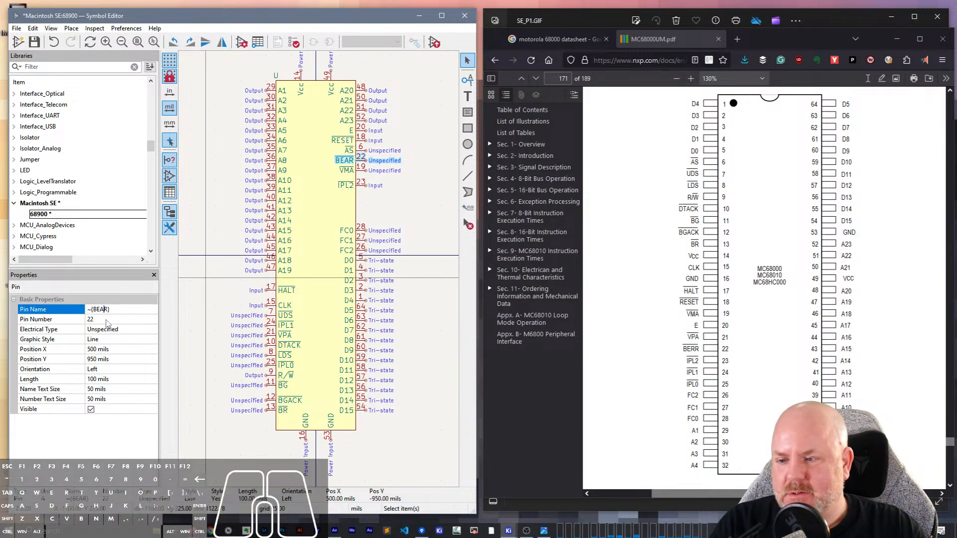
key(Delete)
text(R)
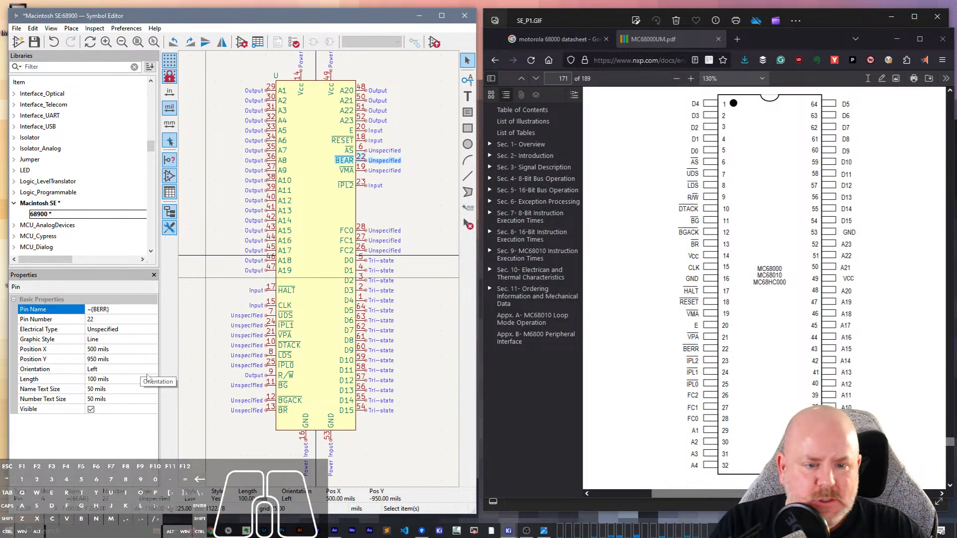
- Check the VMA pin against the manual's pinout and save the corrected CPU symbol
click(356, 170)
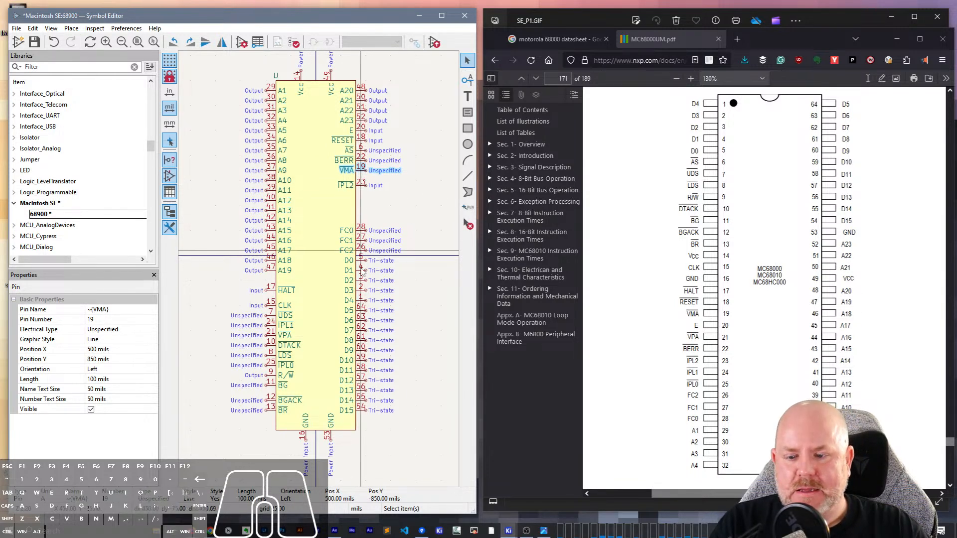
click(390, 448)
key(ctrl+s)
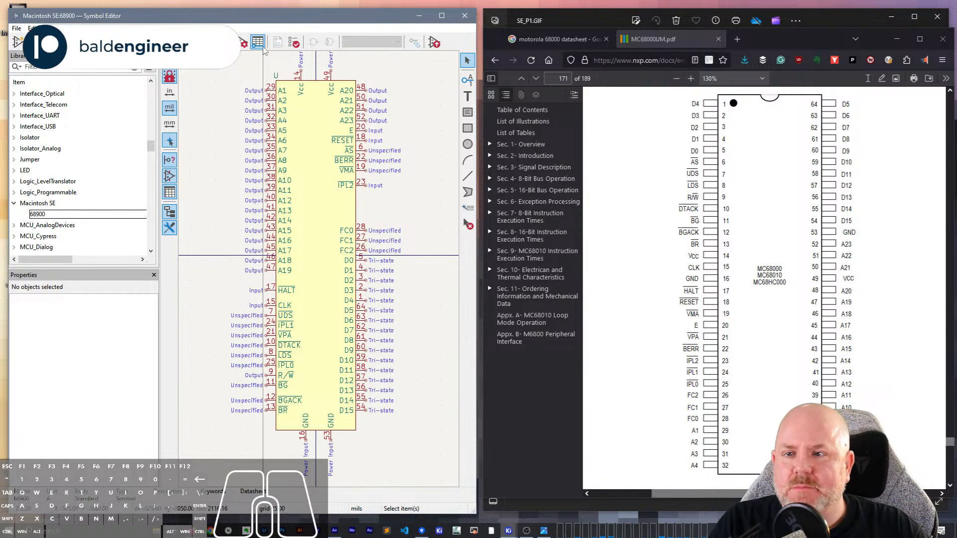
- Run the symbol check on the CPU symbol and dismiss its report
click(296, 44)
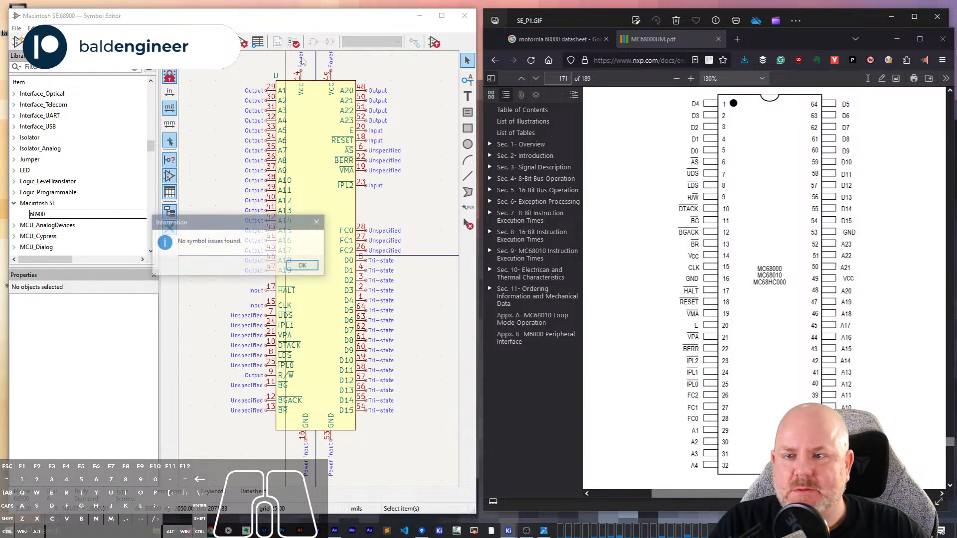
click(317, 268)
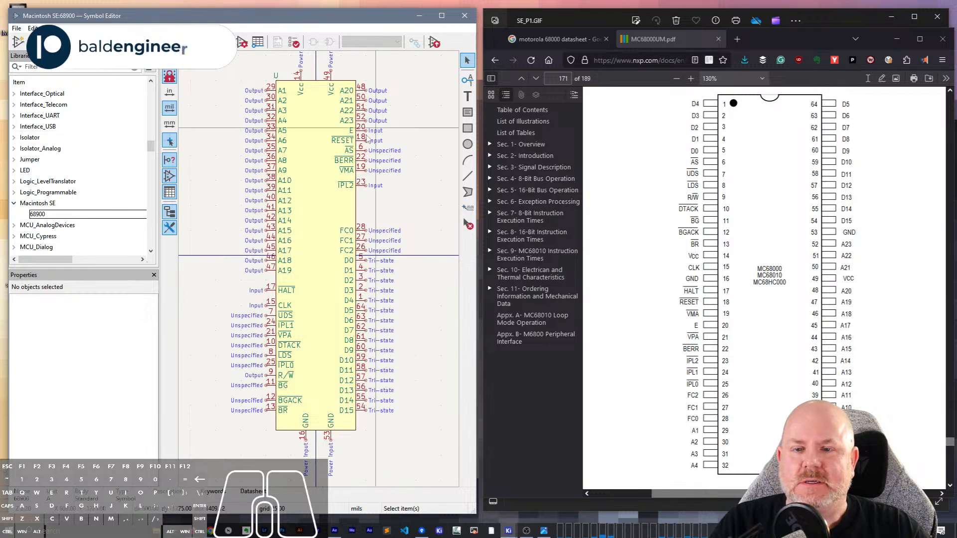
- Set the RESET pin's number to 16 as a test and check the symbol for duplicate pins
click(344, 140)
click(107, 319)
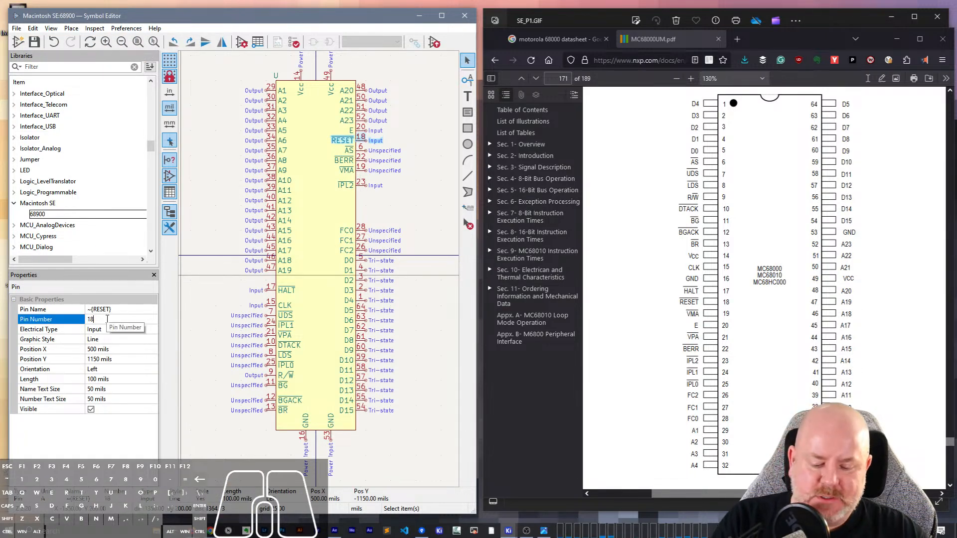
key(BackSpace)
text(6)
key(Tab)
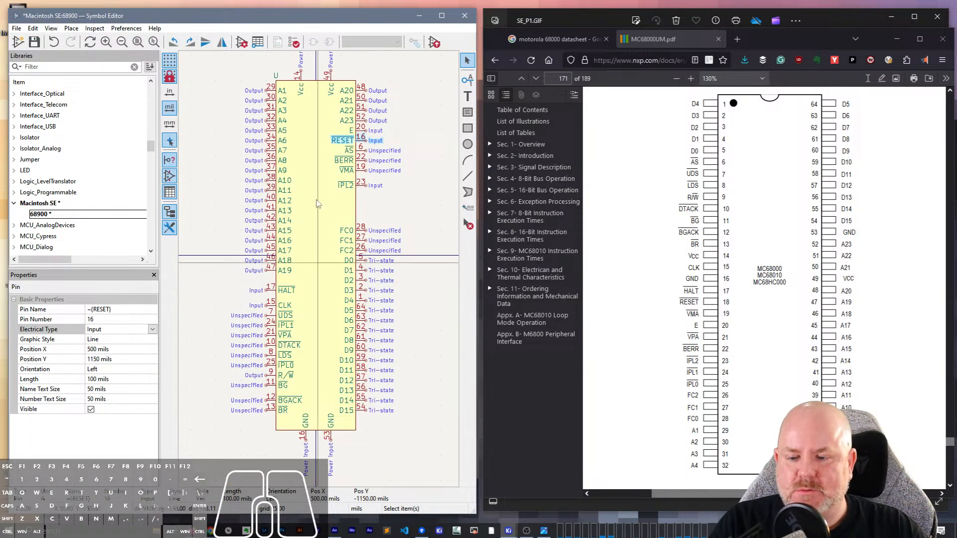
click(293, 42)
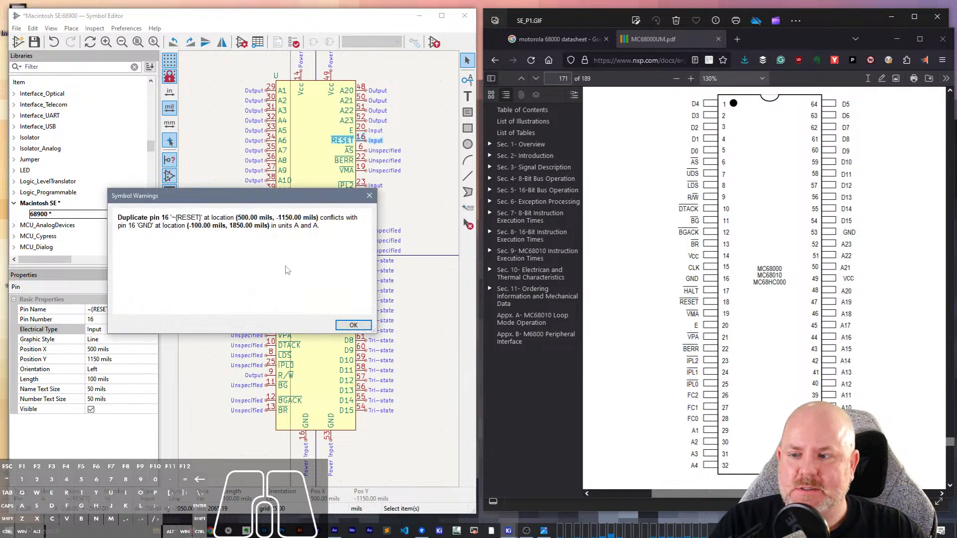
drag(119, 217, 323, 230)
click(354, 325)
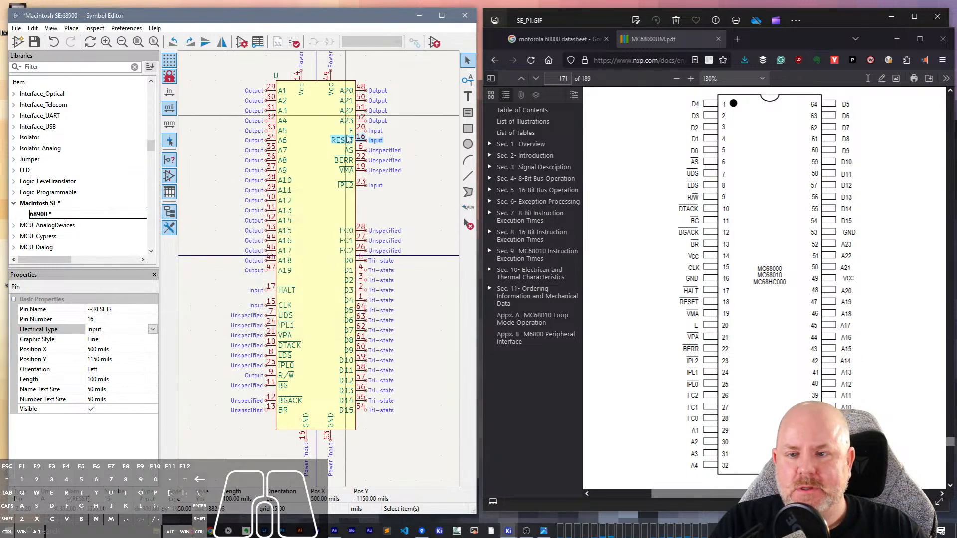
- Set the RESET pin's number back to 18
text(18)
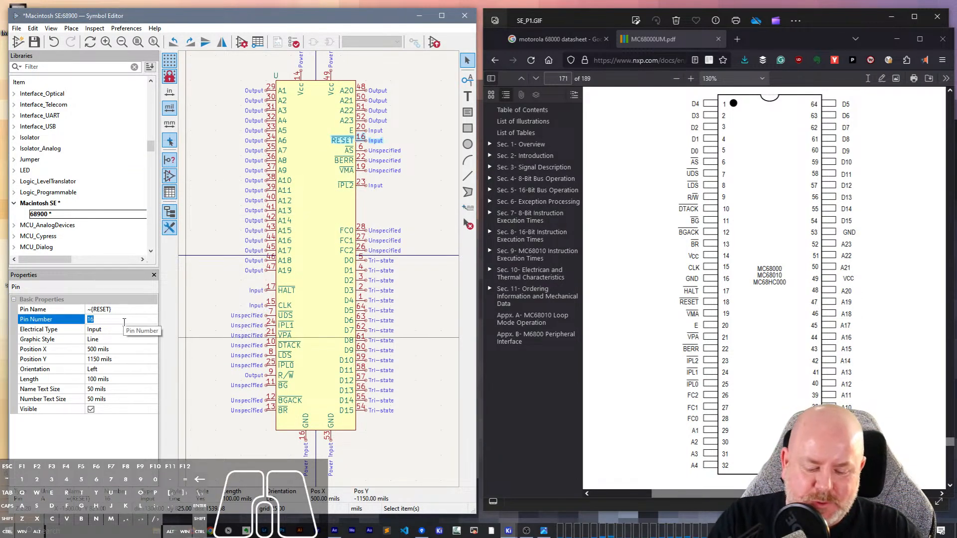
key(Tab)
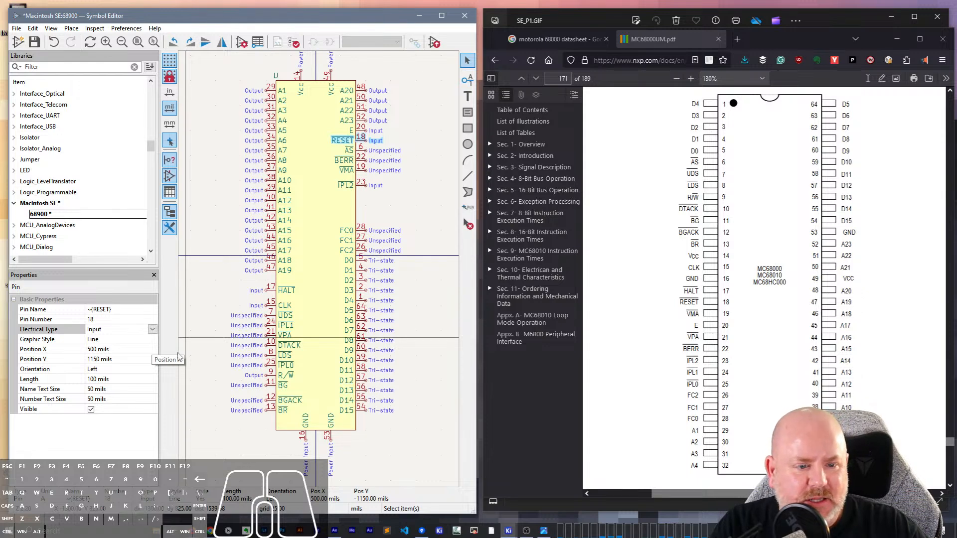
- Look through the manual's remaining pinout diagrams and package dimension pages after the 64-pin dual in-line figure
scroll(747, 351, down, 10)
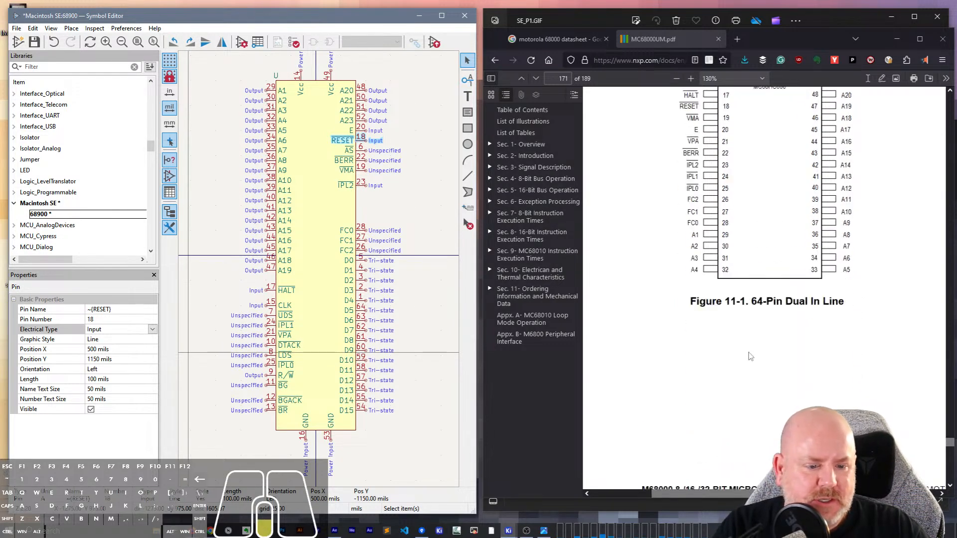
scroll(752, 350, down, 15)
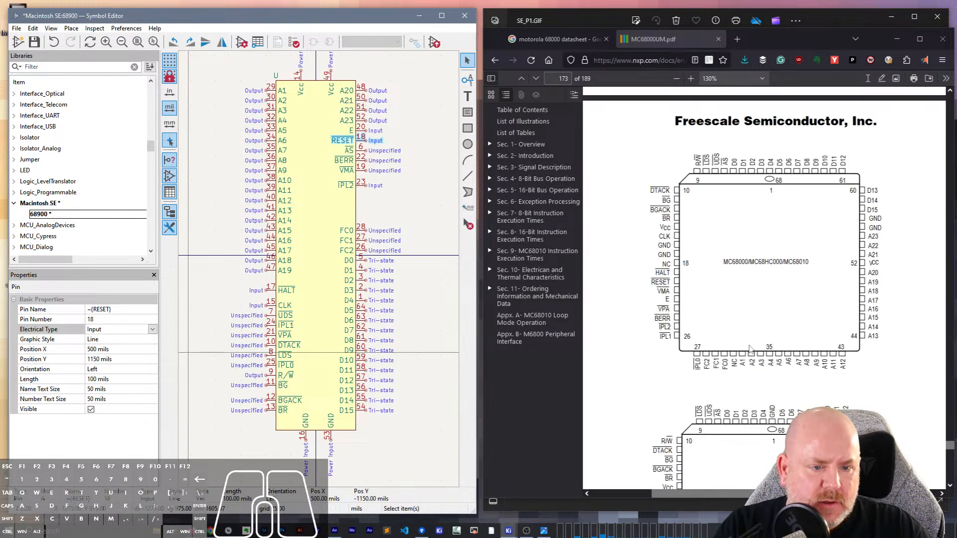
scroll(751, 345, up, 4)
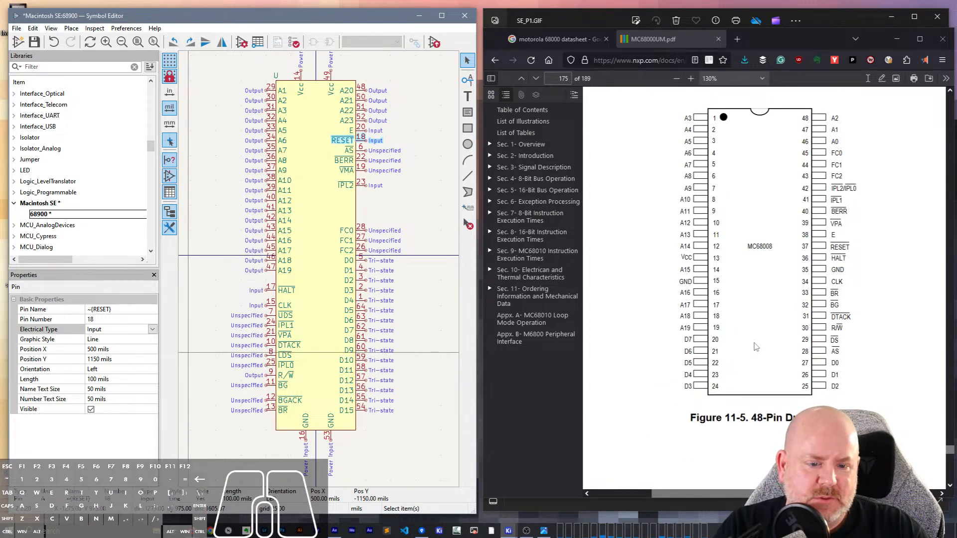
scroll(757, 348, down, 8)
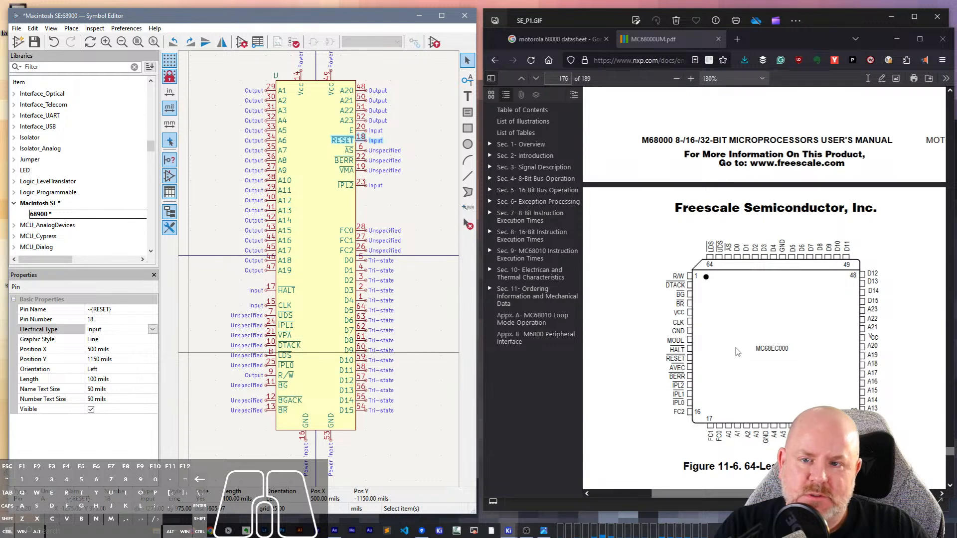
scroll(737, 352, down, 10)
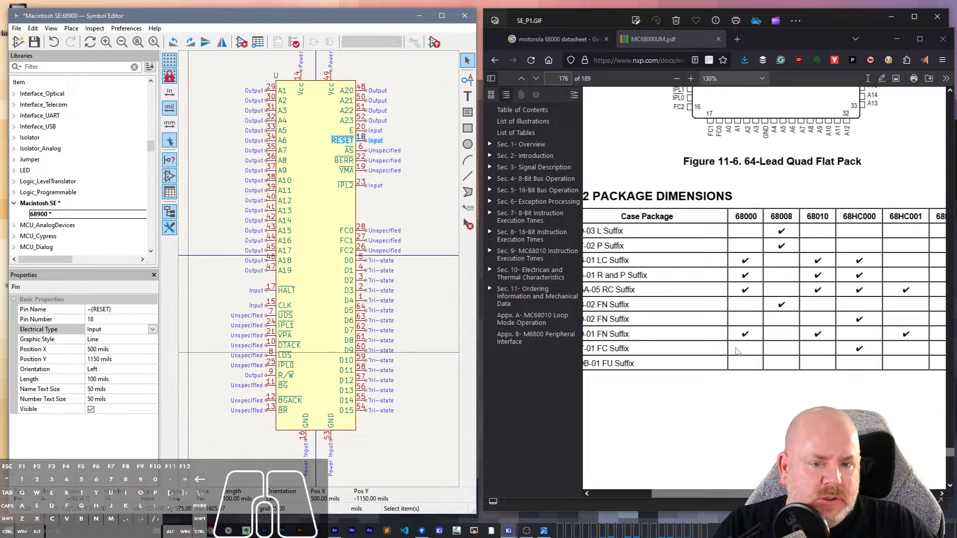
scroll(738, 352, down, 20)
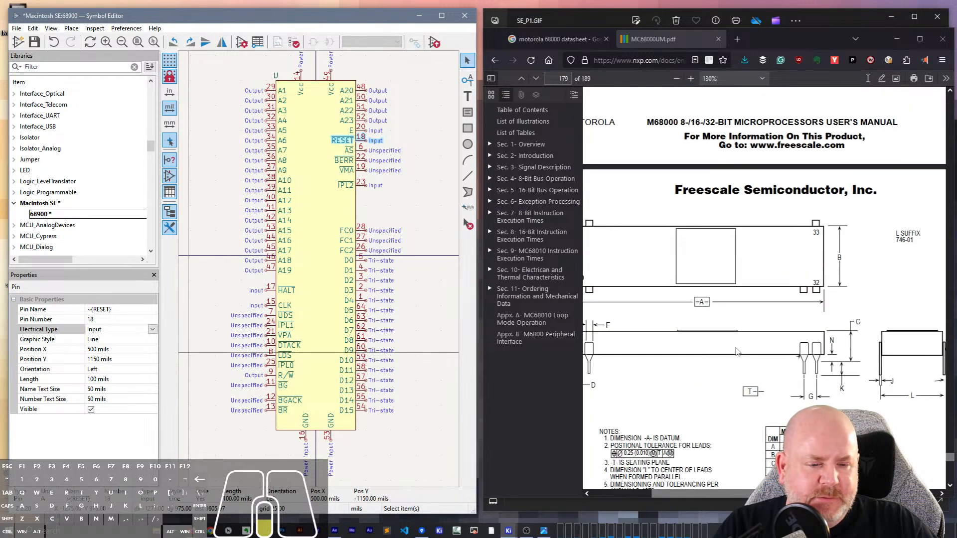
scroll(738, 352, down, 6)
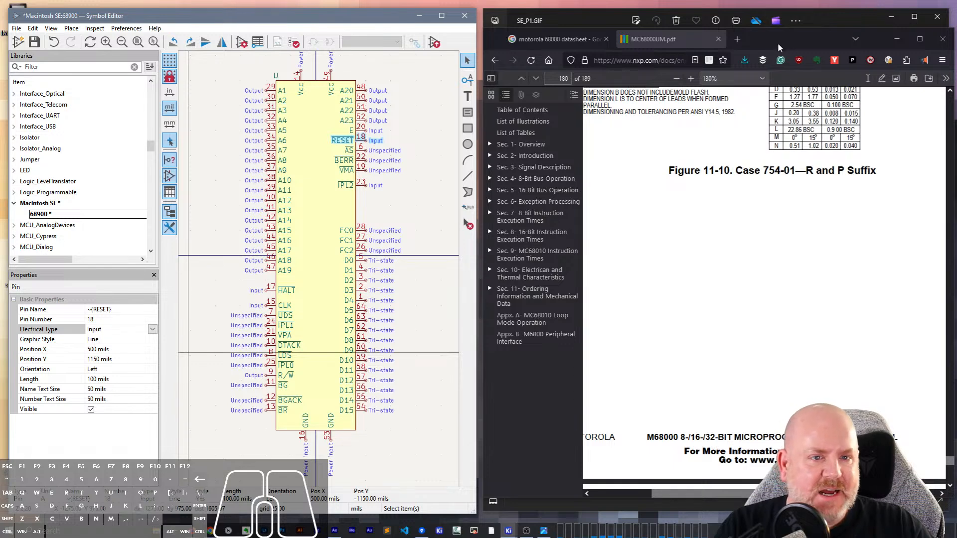
- Save the user's manual as MC68000UM.pdf to the Desktop
drag(777, 43, 609, 34)
right_click(665, 300)
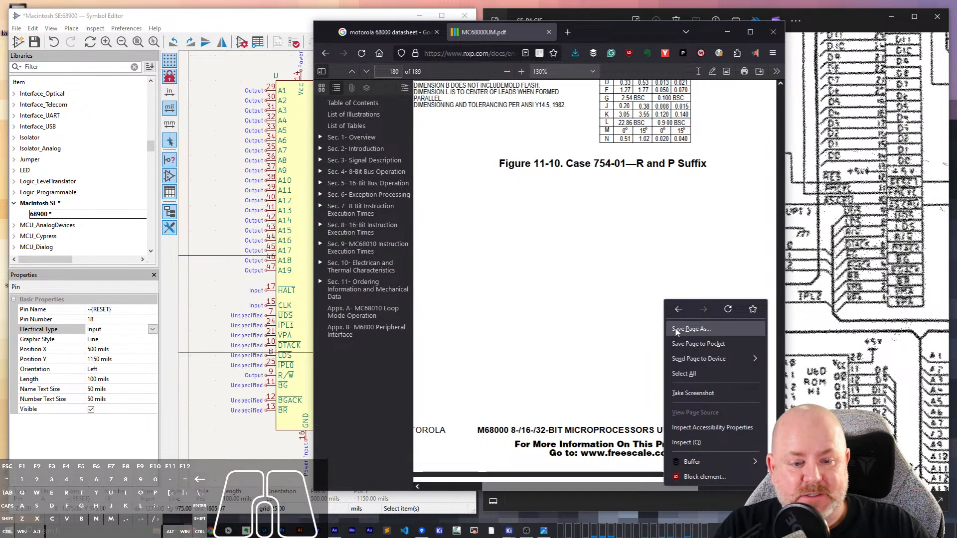
click(691, 329)
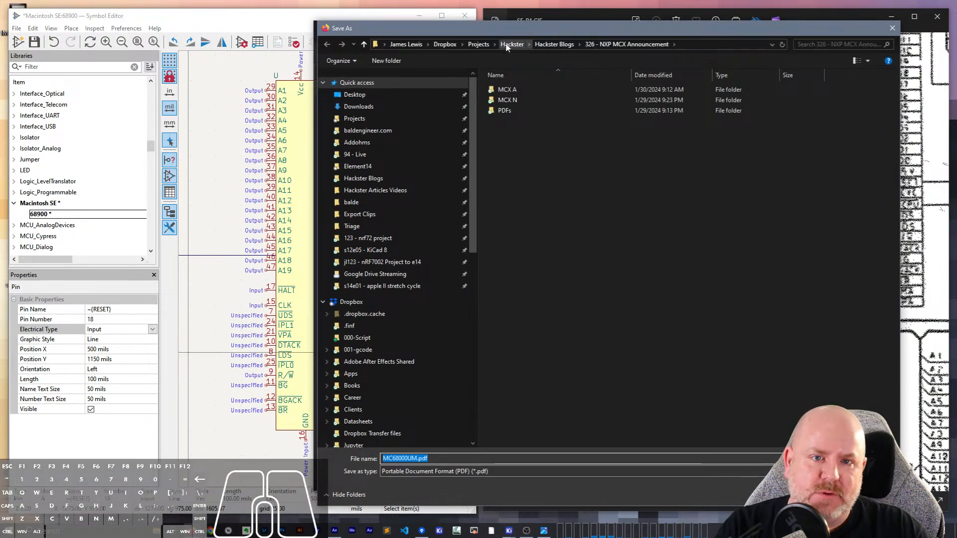
click(354, 95)
click(825, 508)
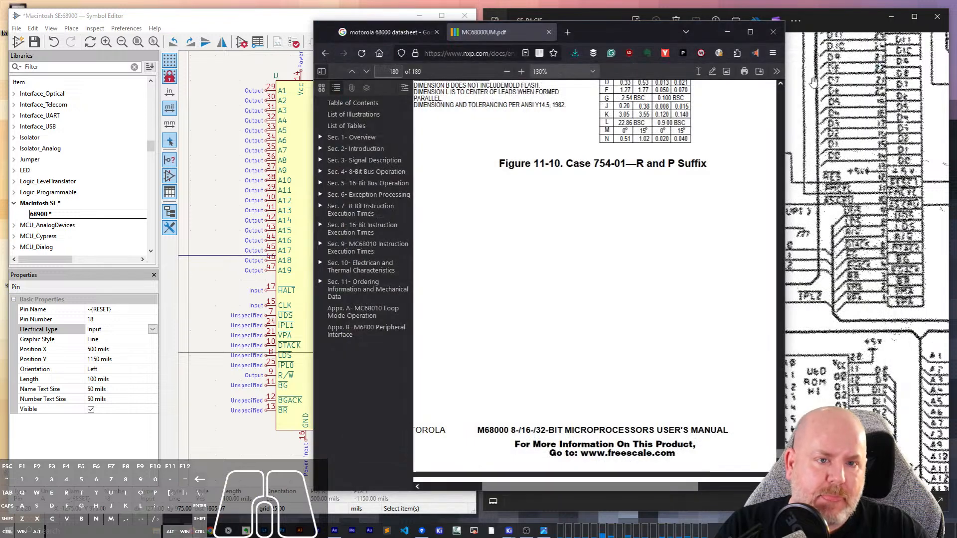
- Go to section 11.1 Pin Assignments in the manual and examine its package table
scroll(609, 340, down, 10)
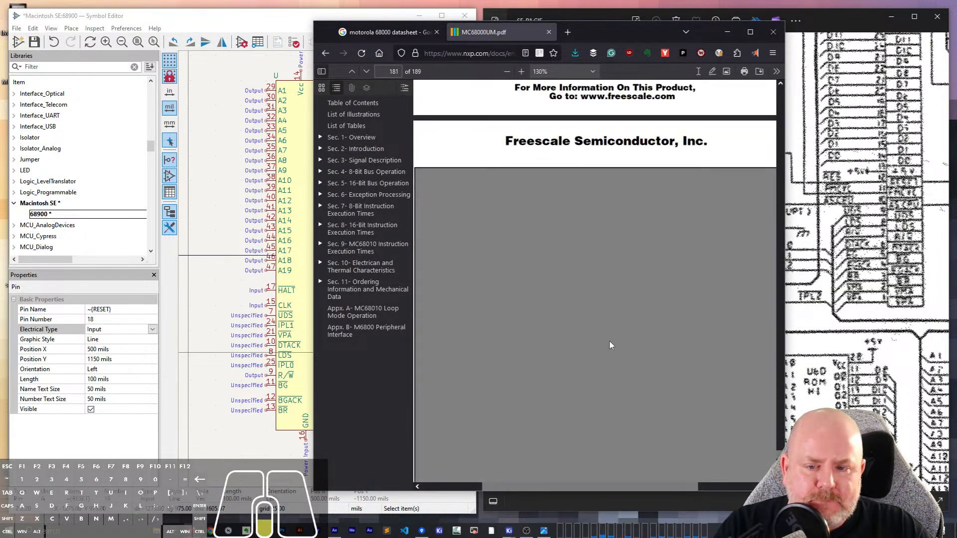
click(319, 283)
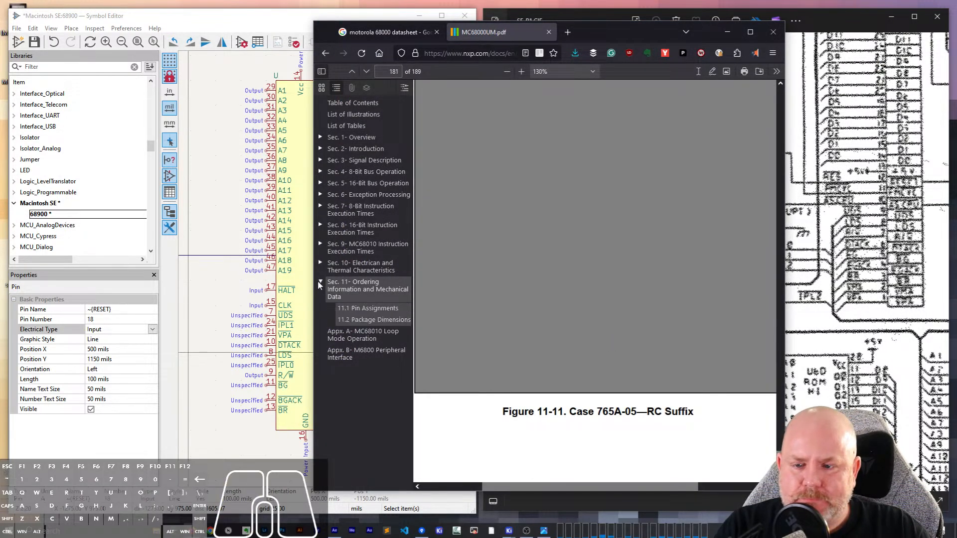
click(347, 309)
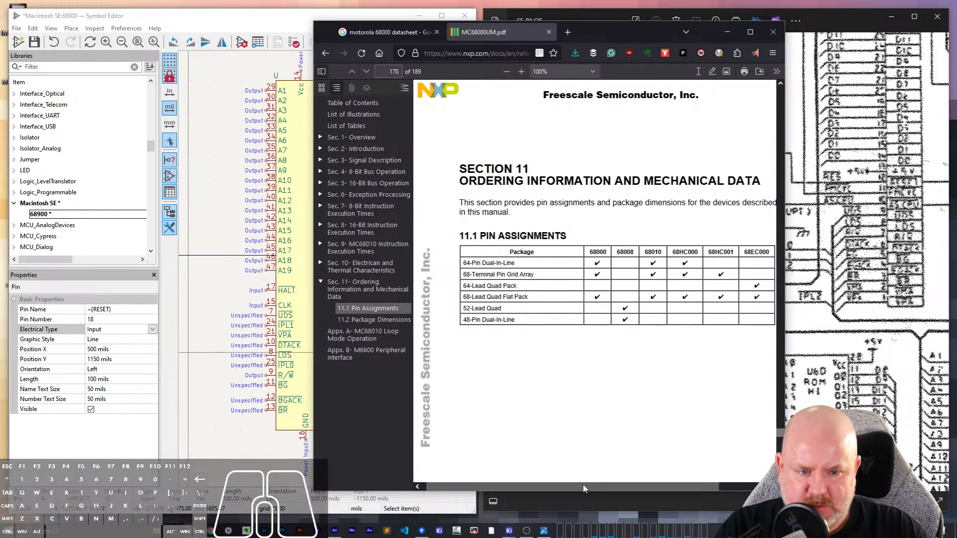
mouse_move(582, 485)
mouse_down()
mouse_move(678, 485)
mouse_move(549, 485)
mouse_move(584, 485)
mouse_up()
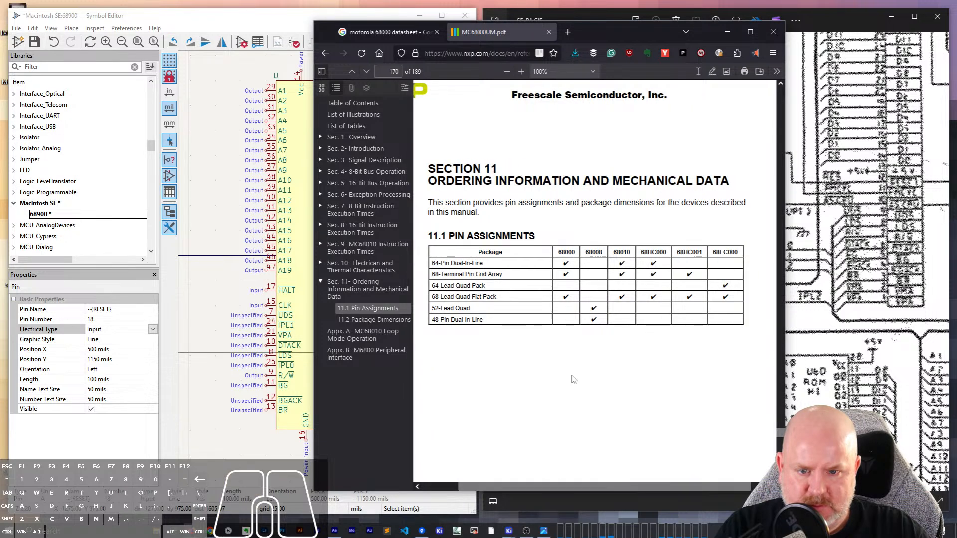
scroll(573, 380, down, 6)
scroll(573, 380, up, 6)
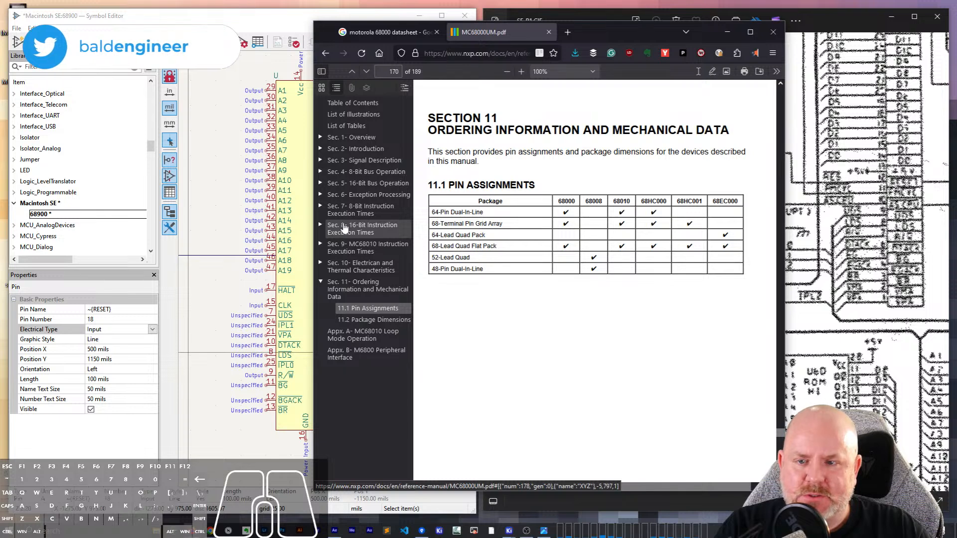
- Open section 3.3 Asynchronous Bus Control in the manual and place the page beside the symbol
click(319, 160)
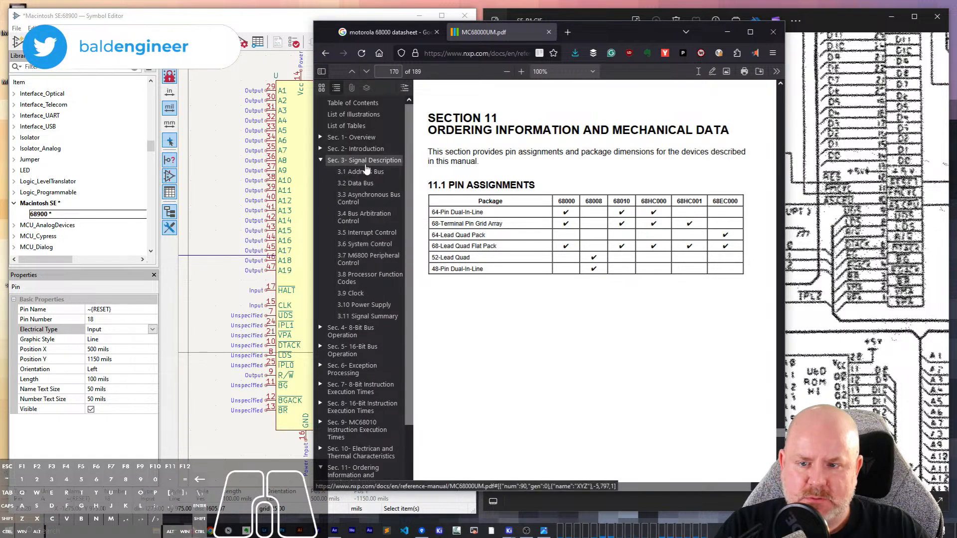
click(371, 202)
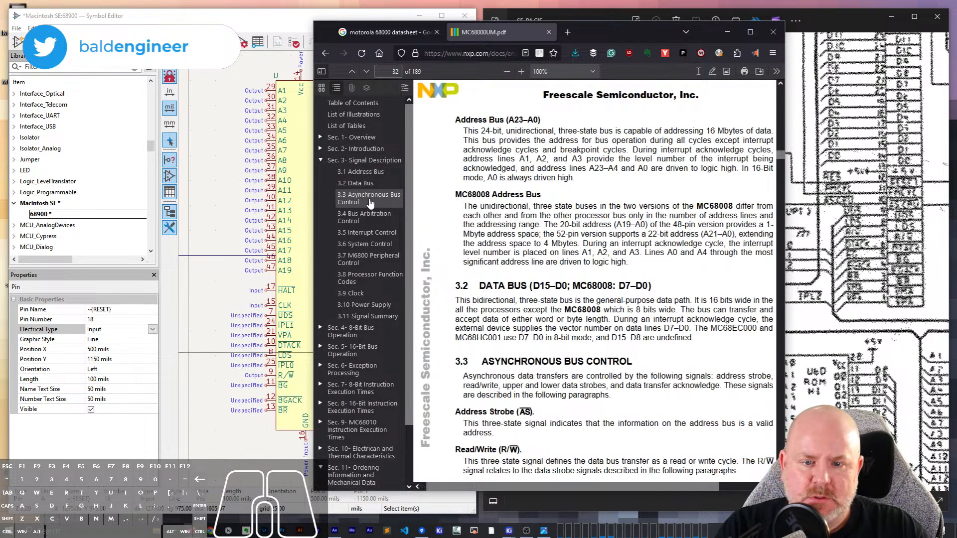
scroll(516, 271, down, 5)
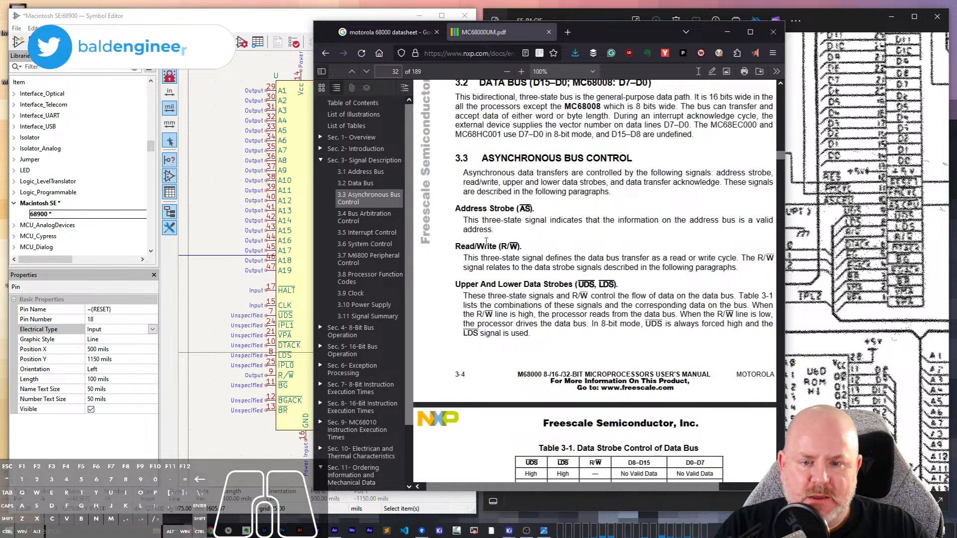
drag(555, 33, 752, 35)
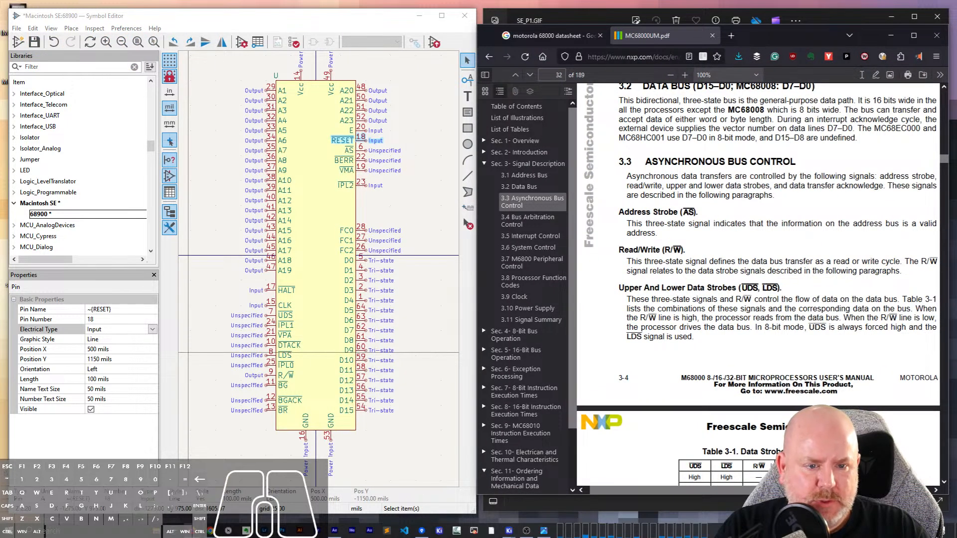
- Set the AS pin's electrical type to Tri-state
click(360, 151)
click(114, 329)
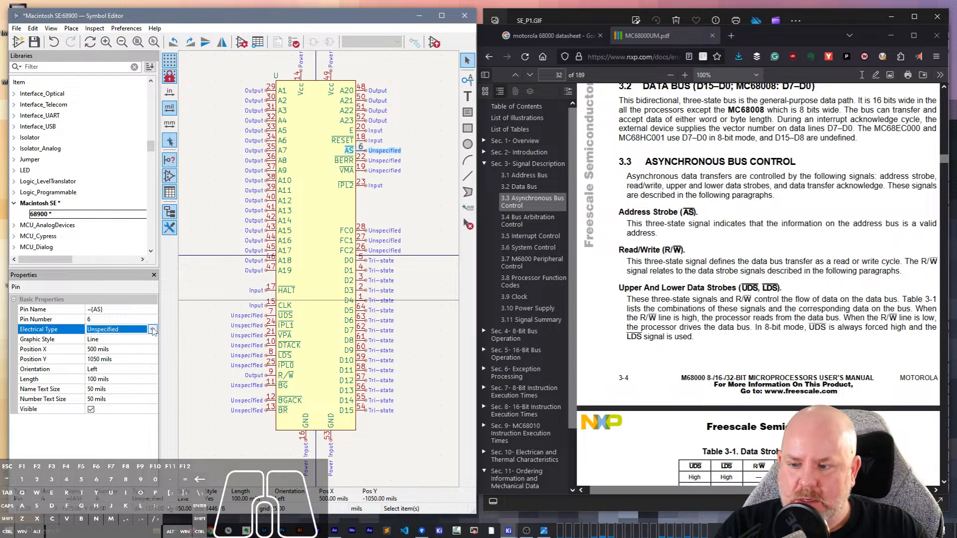
click(114, 330)
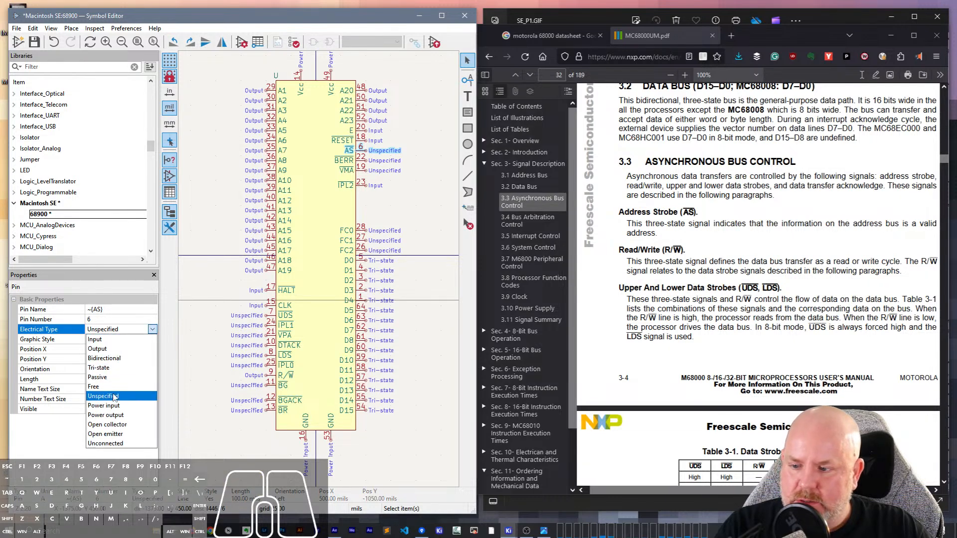
click(115, 368)
- Change the R/W pin's electrical type to Tri-state, following the manual's signal description
click(668, 300)
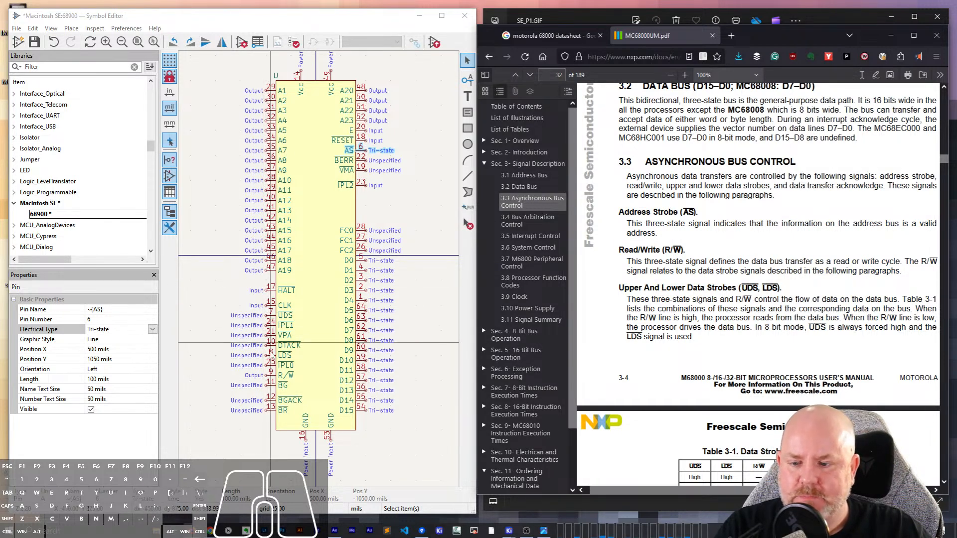
click(273, 378)
click(123, 330)
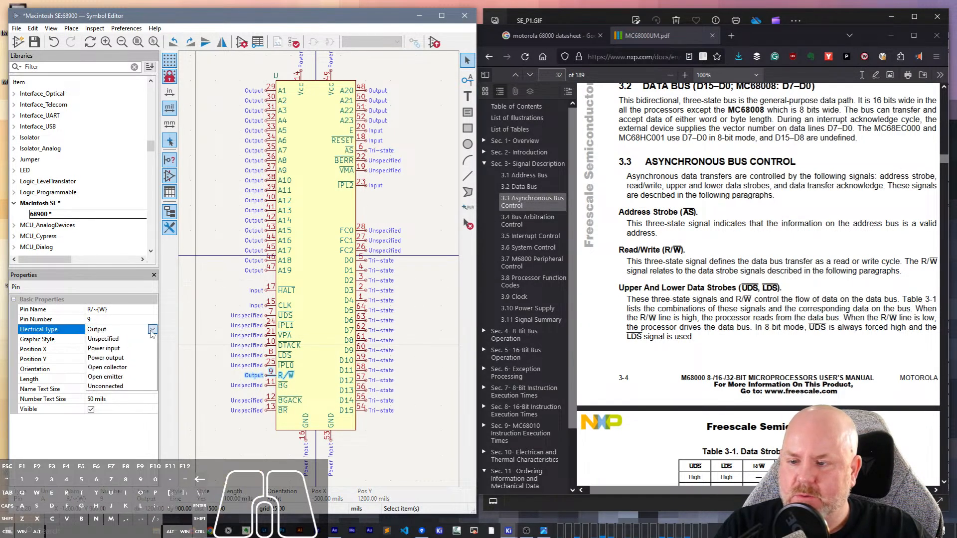
click(110, 369)
- Set the electrical type of both the LDS and UDS data strobe pins to Tri-state together
scroll(771, 304, down, 2)
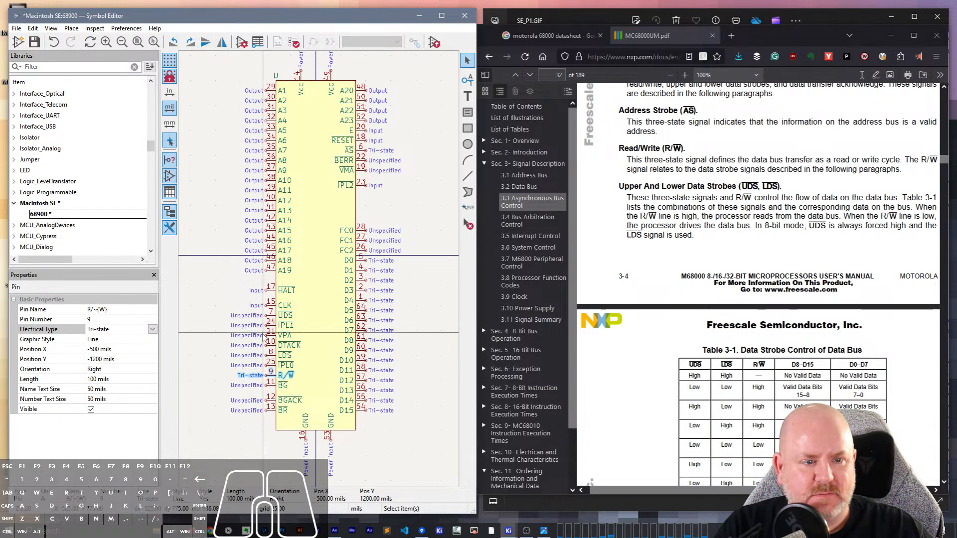
click(267, 355)
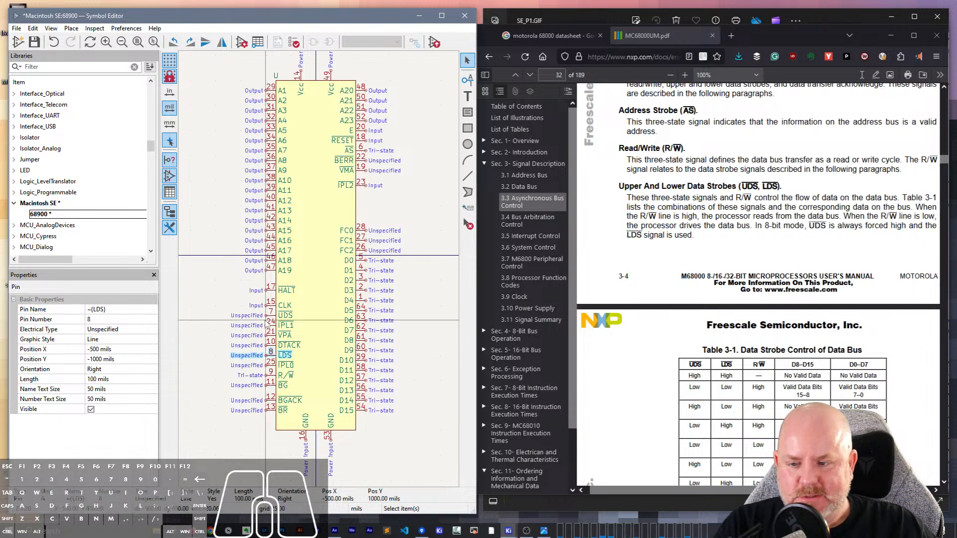
shift+click(270, 315)
click(136, 330)
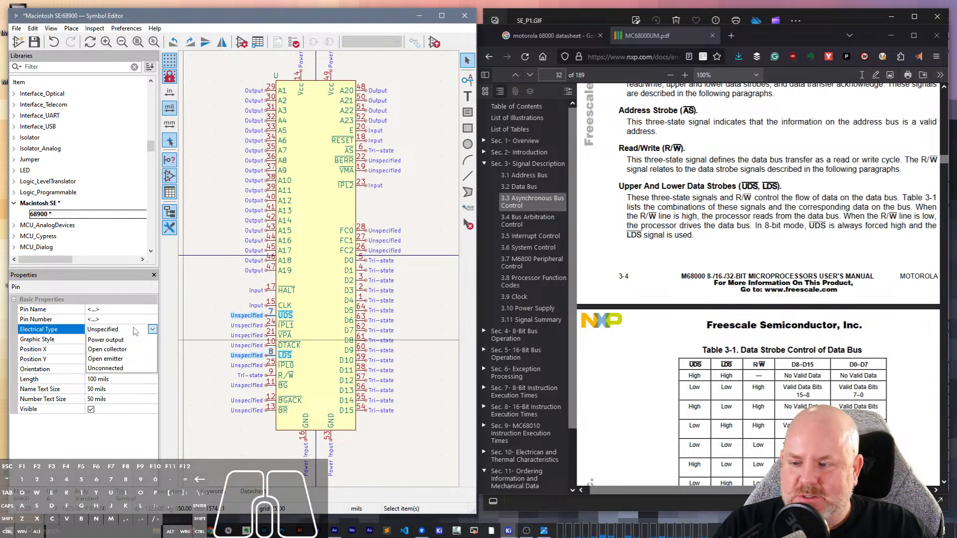
click(108, 369)
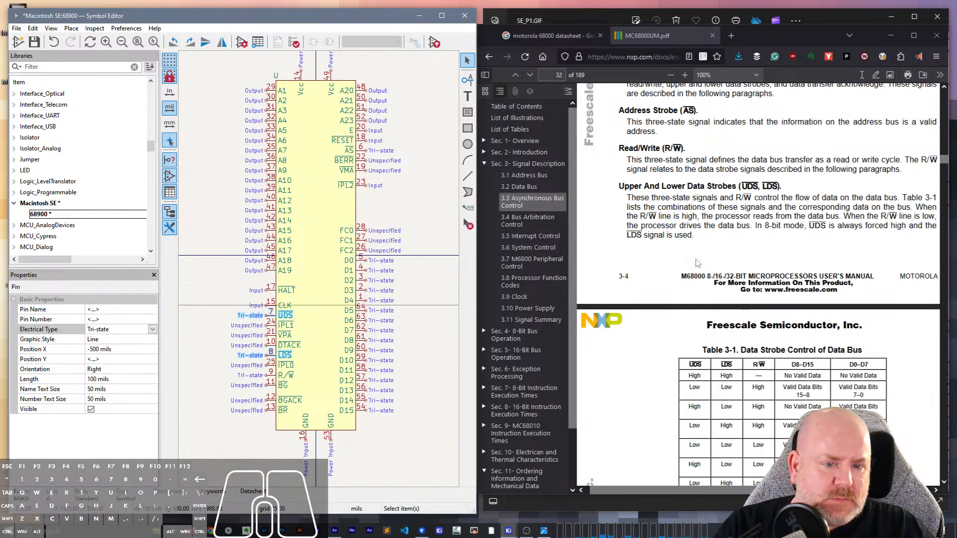
- Set the DTACK pin's electrical type to Input, following the manual's Data Transfer Acknowledge description
scroll(696, 257, down, 5)
scroll(696, 255, down, 4)
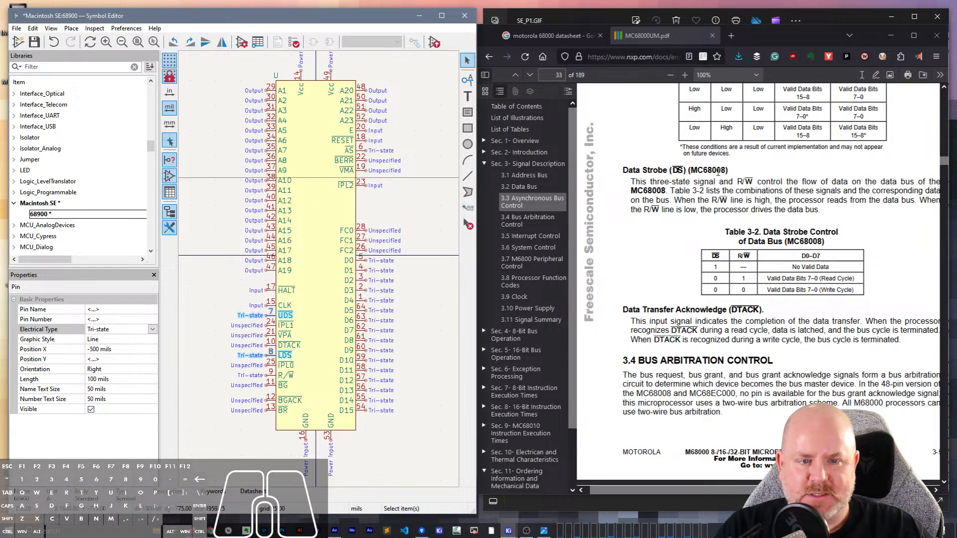
scroll(654, 264, down, 3)
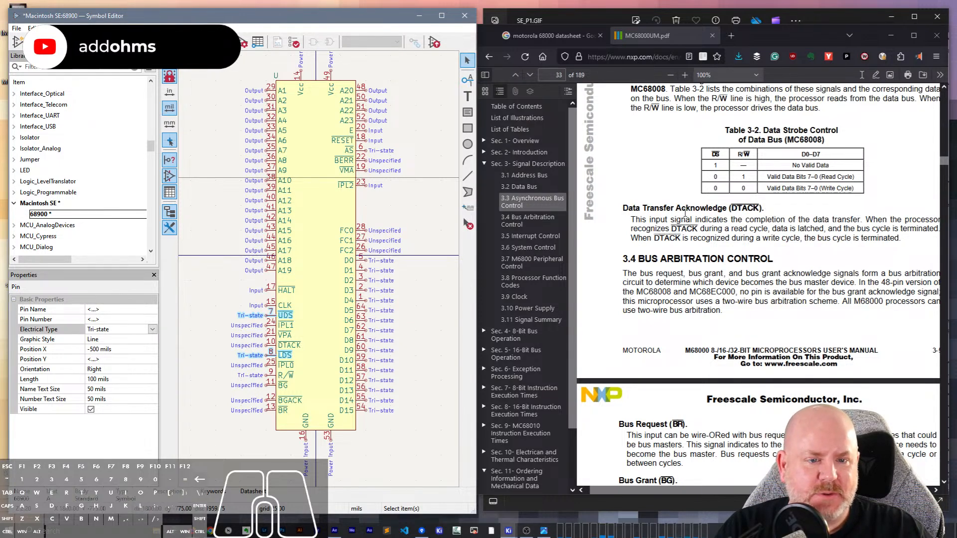
click(273, 350)
click(271, 345)
click(119, 330)
click(120, 330)
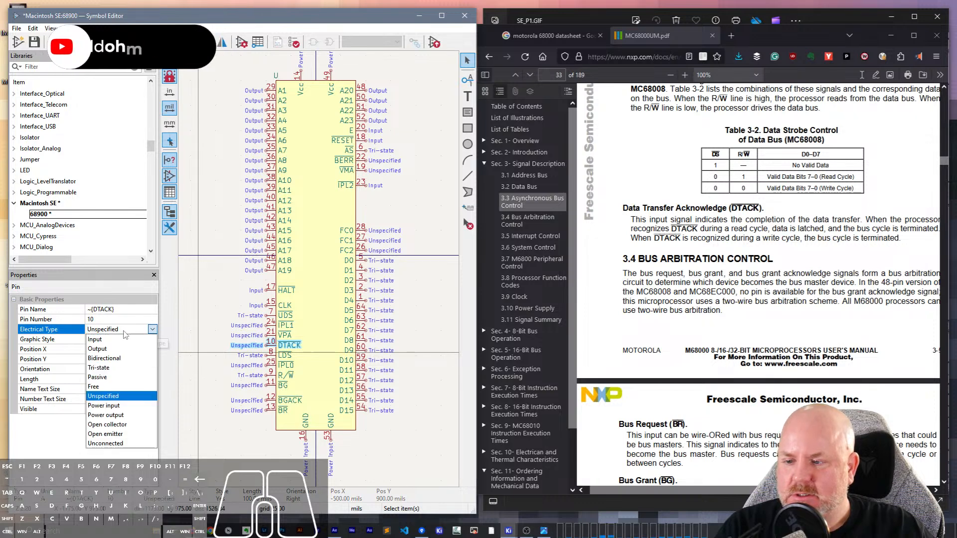
click(120, 339)
- Set the BR pin's electrical type to Input, following the Bus Request description in section 3.4
scroll(660, 264, down, 2)
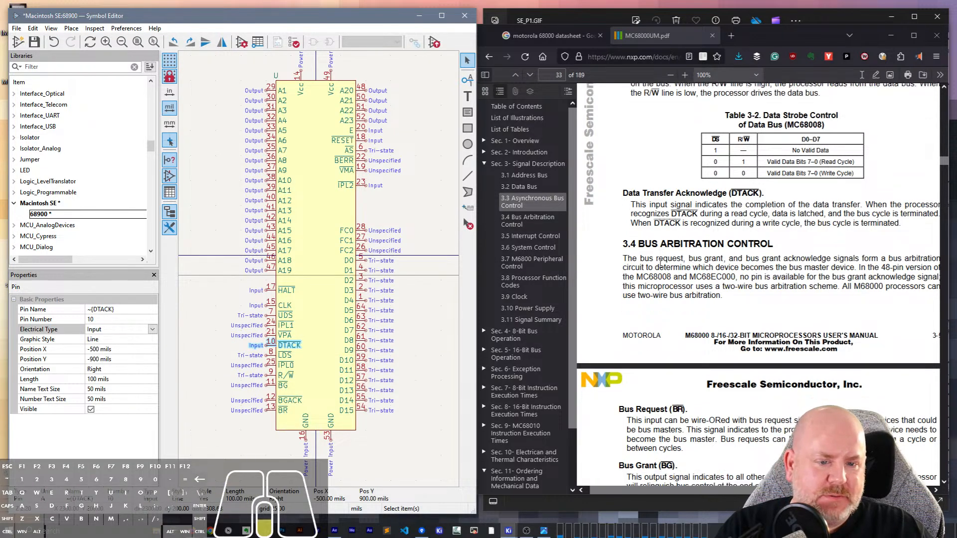
scroll(661, 264, down, 8)
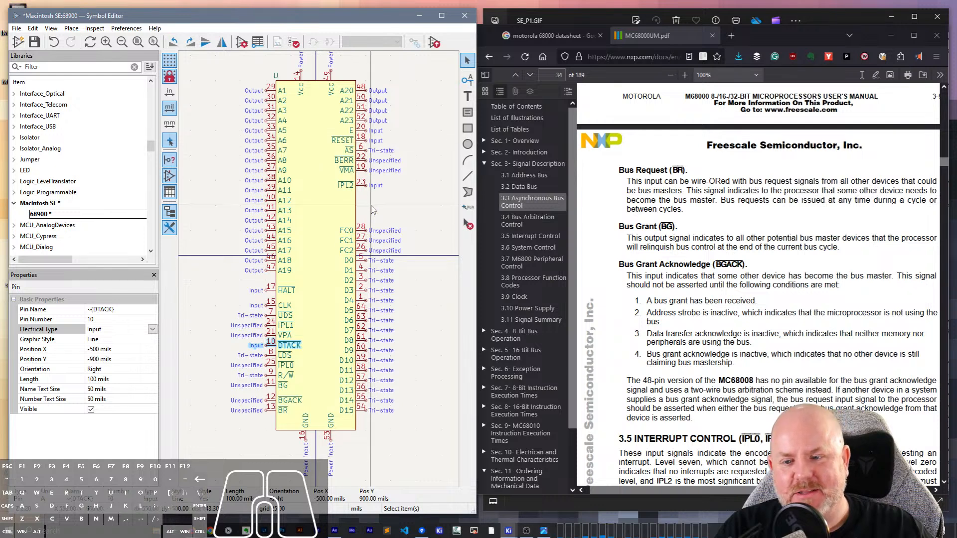
click(270, 410)
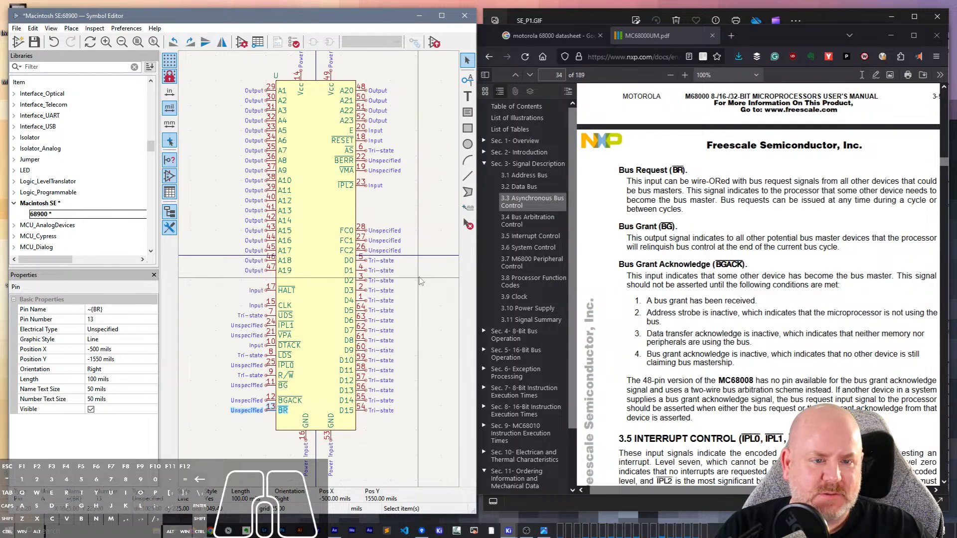
click(114, 329)
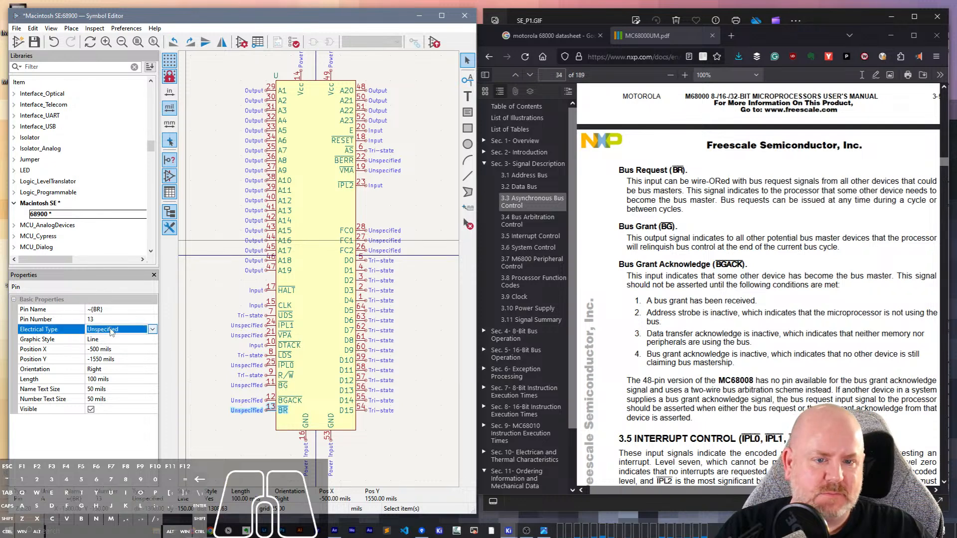
click(120, 330)
click(110, 340)
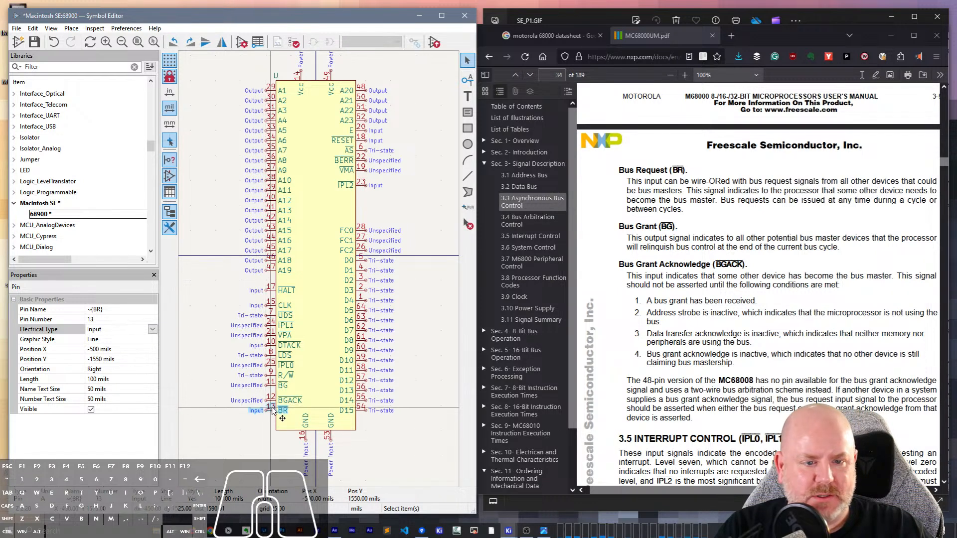
- Set the BG pin's electrical type to Output, as the manual's Bus Grant description specifies
click(267, 387)
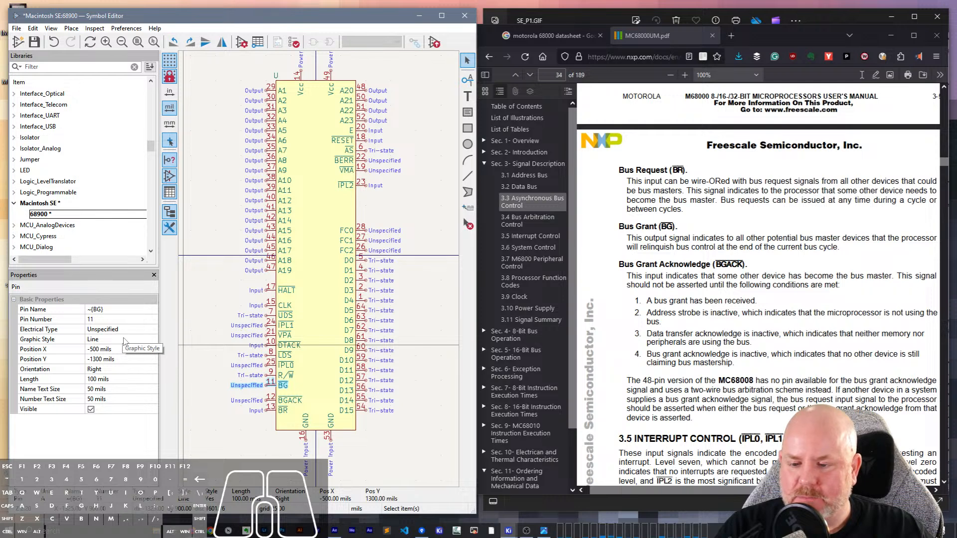
click(111, 330)
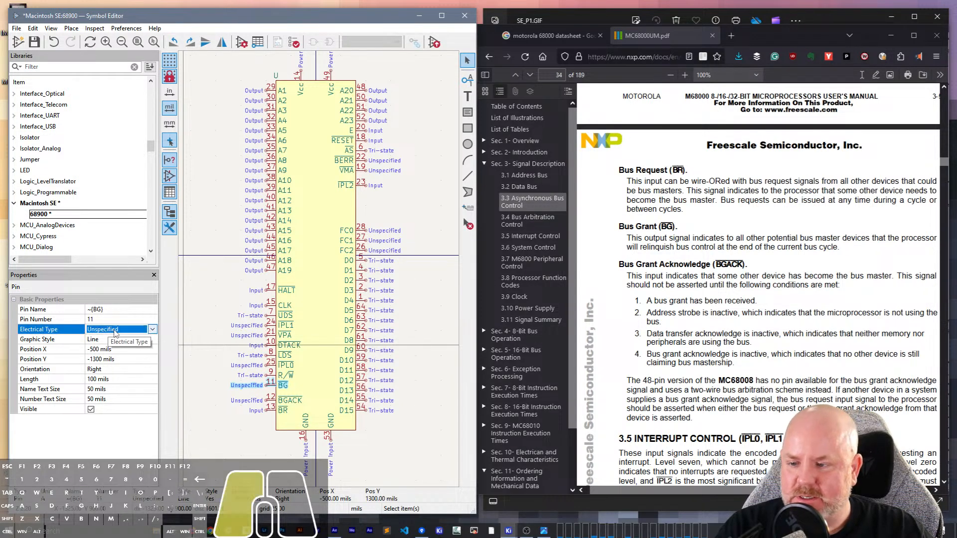
click(113, 331)
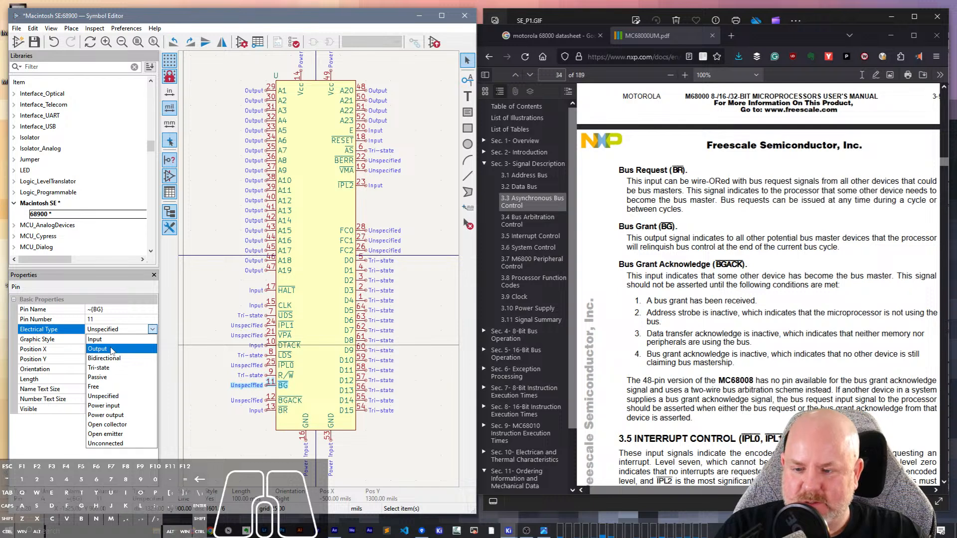
click(111, 349)
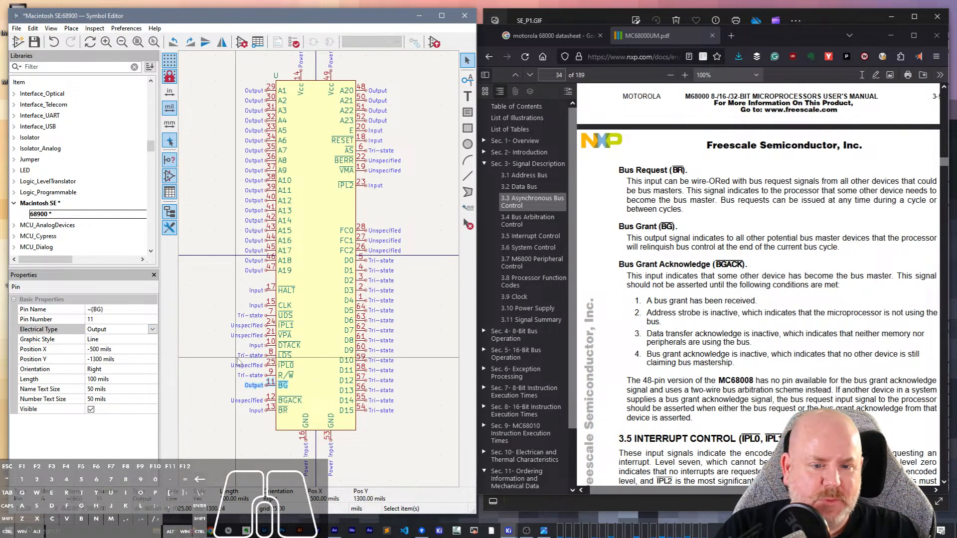
- Set the BGACK pin's electrical type to Input and save the symbol
click(270, 400)
click(103, 330)
click(103, 330)
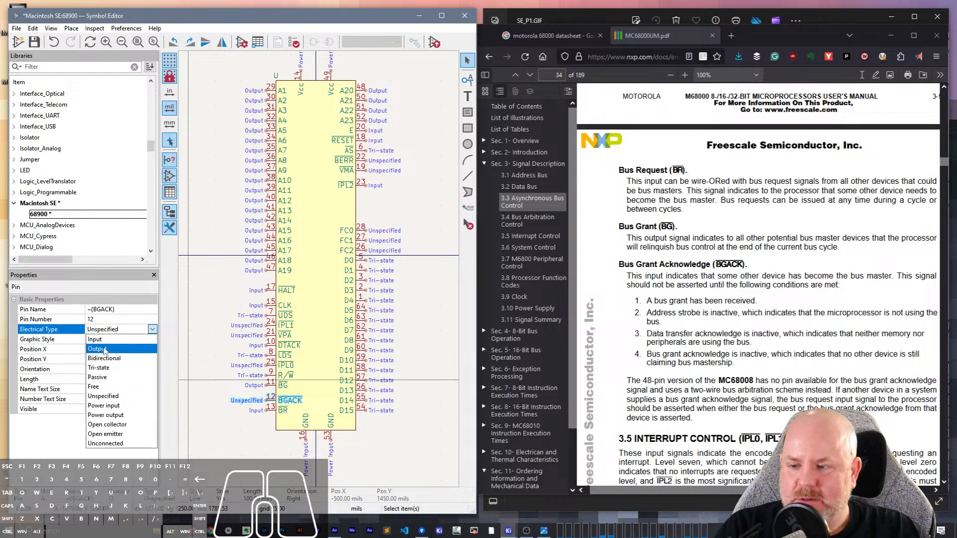
click(105, 340)
click(195, 379)
key(ctrl+s)
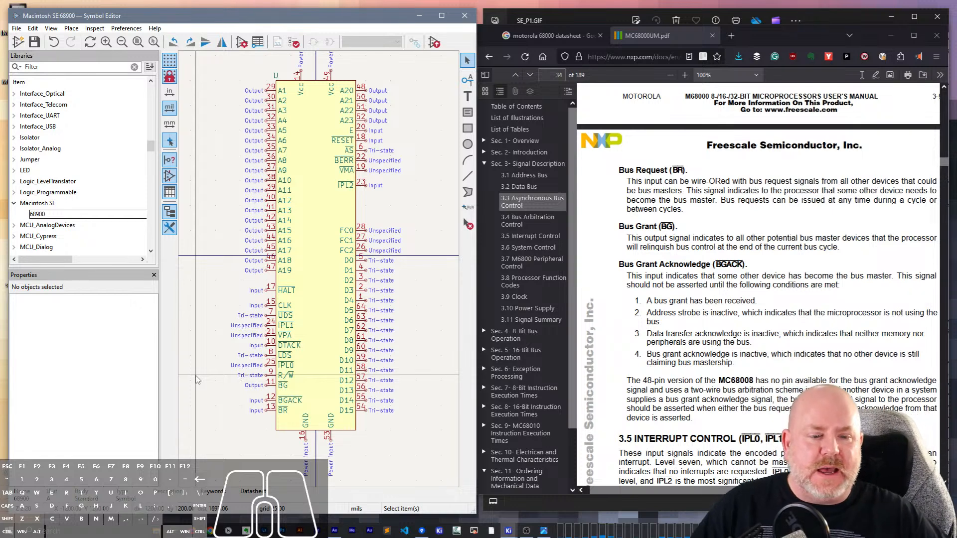
- Set the electrical type of the IPL0, IPL1 and IPL2 pins to Input together, following section 3.5 Interrupt Control
scroll(648, 441, down, 5)
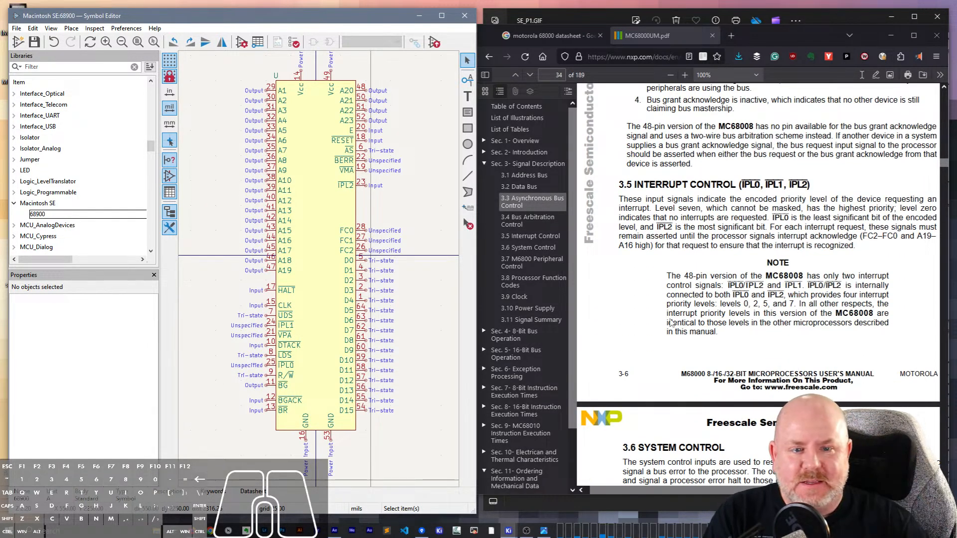
click(272, 325)
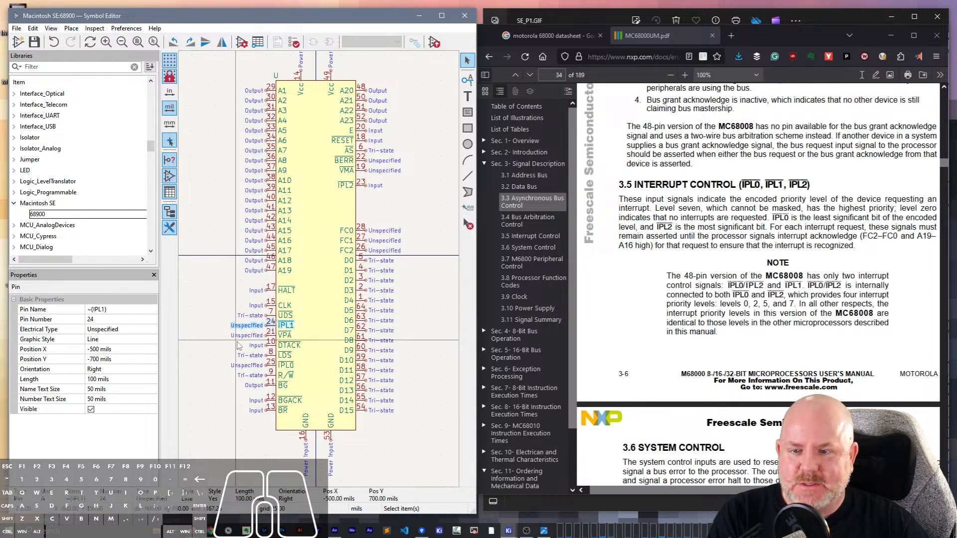
shift+click(376, 187)
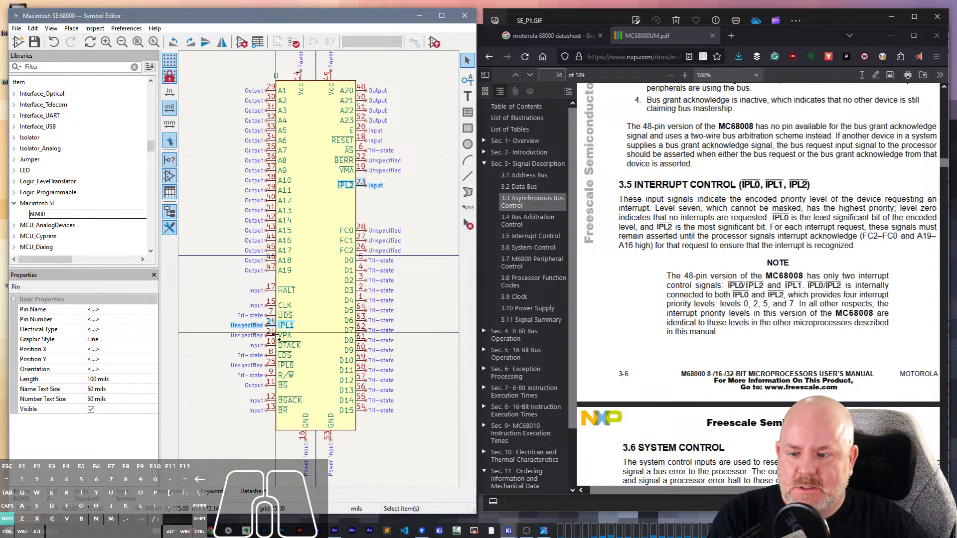
shift+click(277, 361)
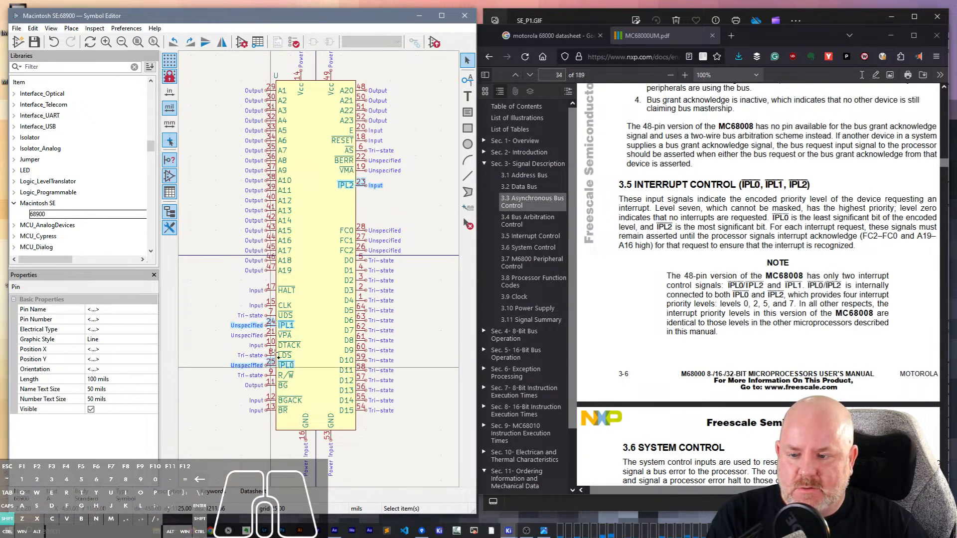
click(115, 330)
click(116, 330)
click(102, 330)
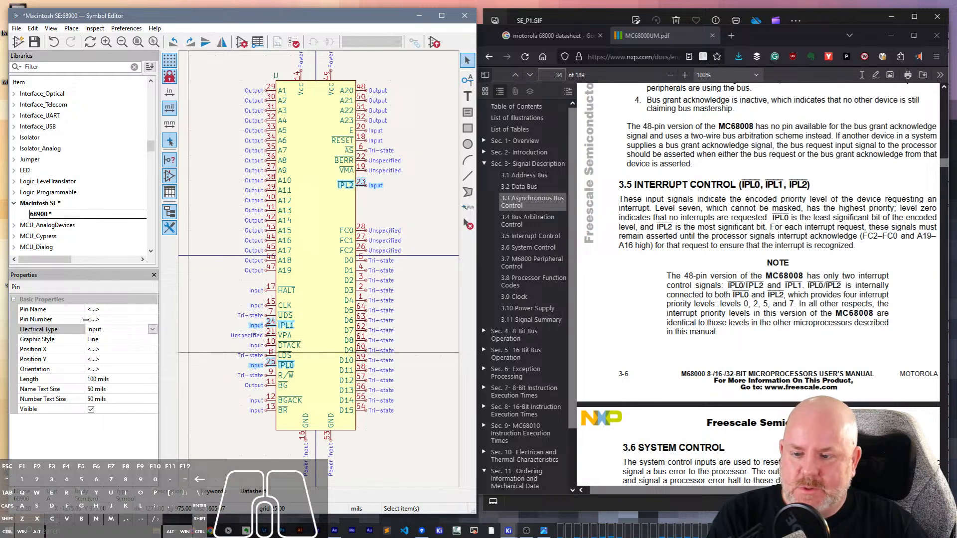
click(237, 401)
- Set the BERR pin's electrical type to Input, following the Bus Error description in section 3.6 System Control
scroll(642, 269, down, 3)
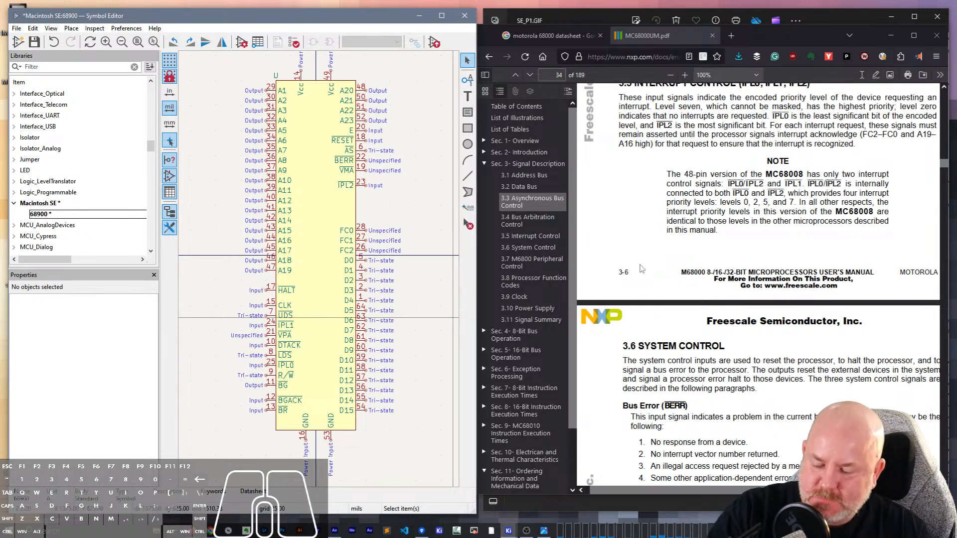
scroll(799, 326, down, 5)
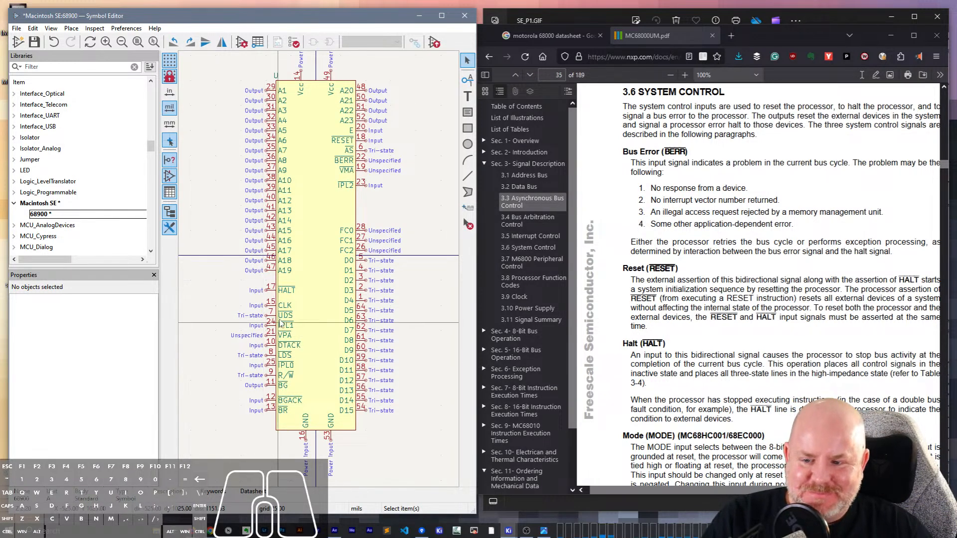
click(360, 161)
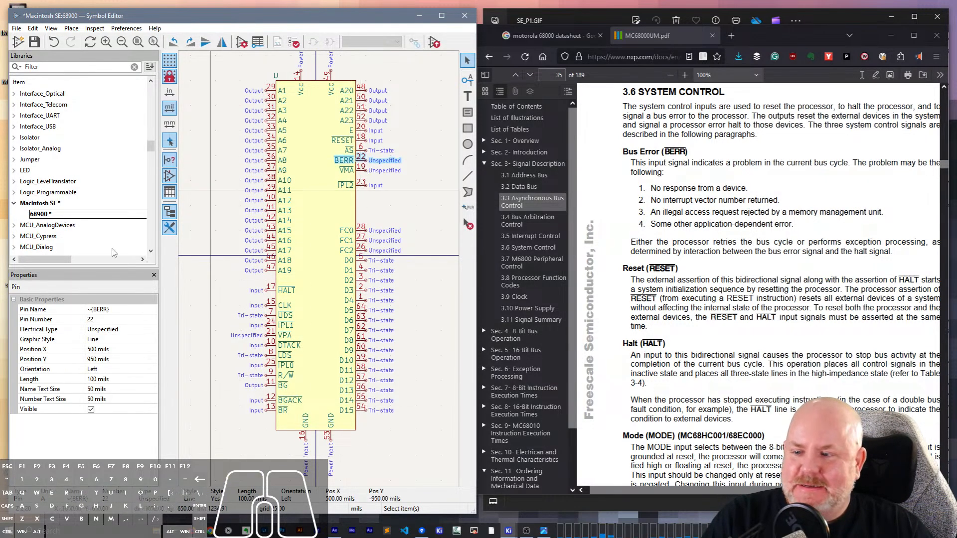
click(111, 331)
click(112, 340)
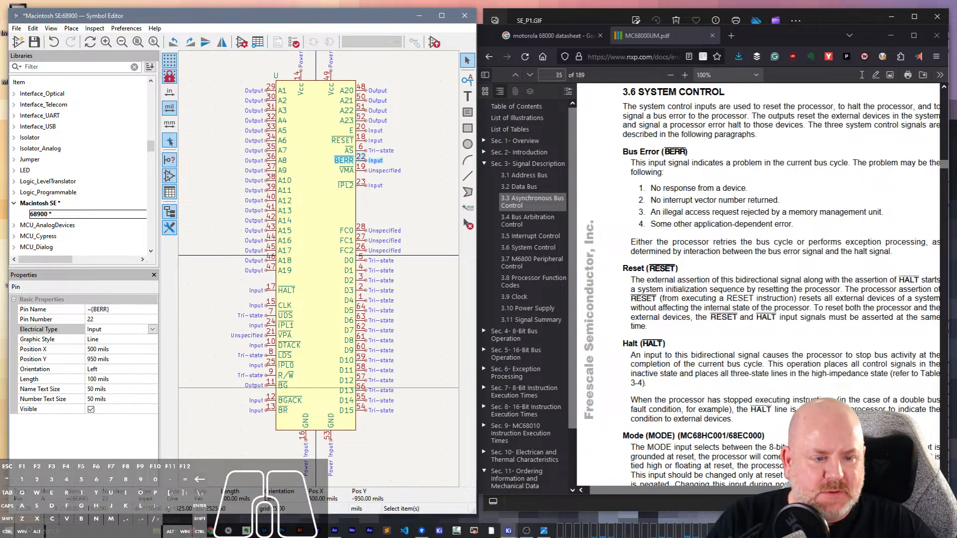
- Compare the RESET pin's properties with the manual's Reset description and read on through section 3.7 M6800 Peripheral Control
drag(748, 490, 770, 490)
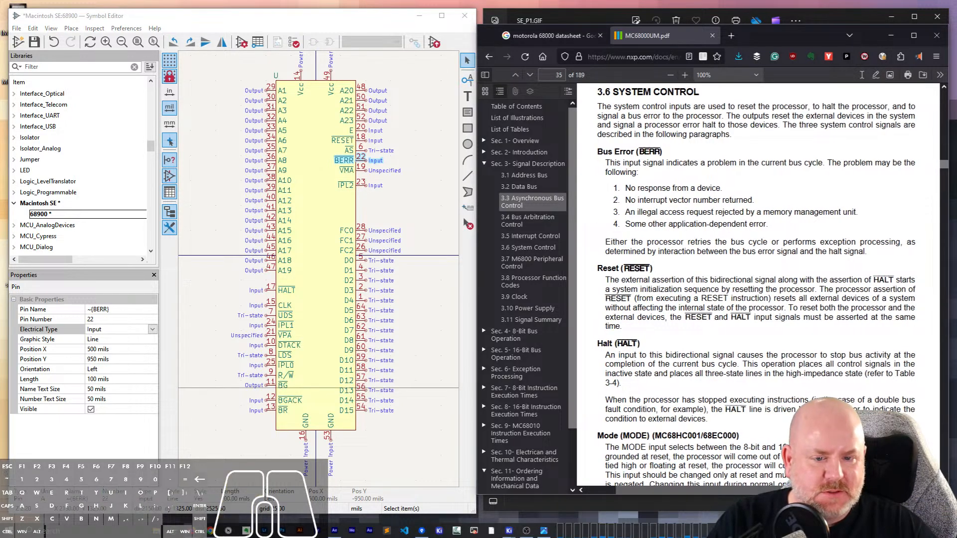
scroll(747, 417, down, 3)
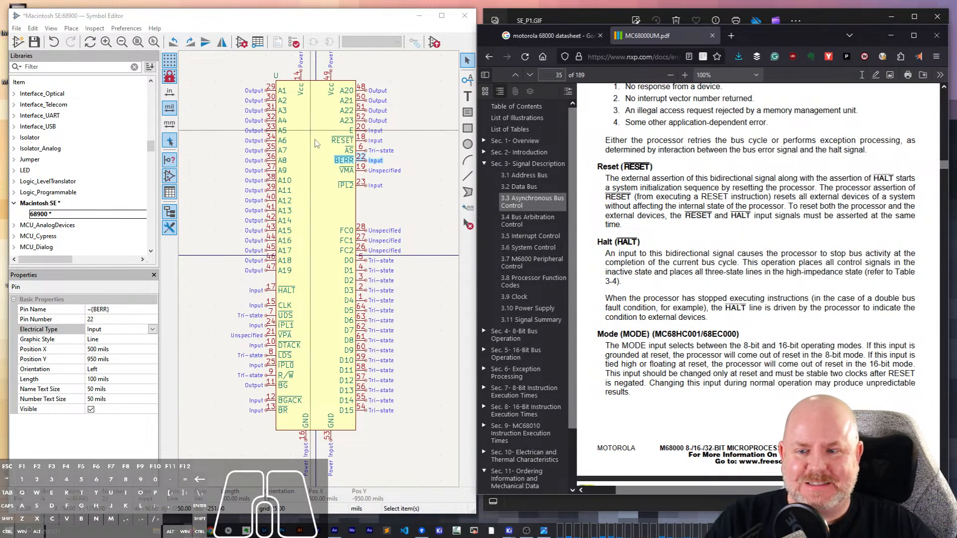
click(363, 141)
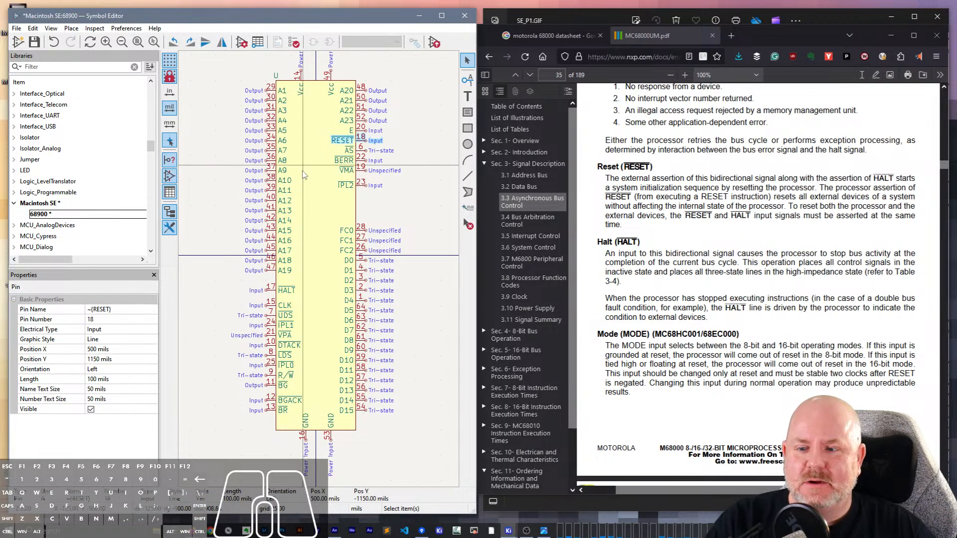
scroll(604, 293, down, 3)
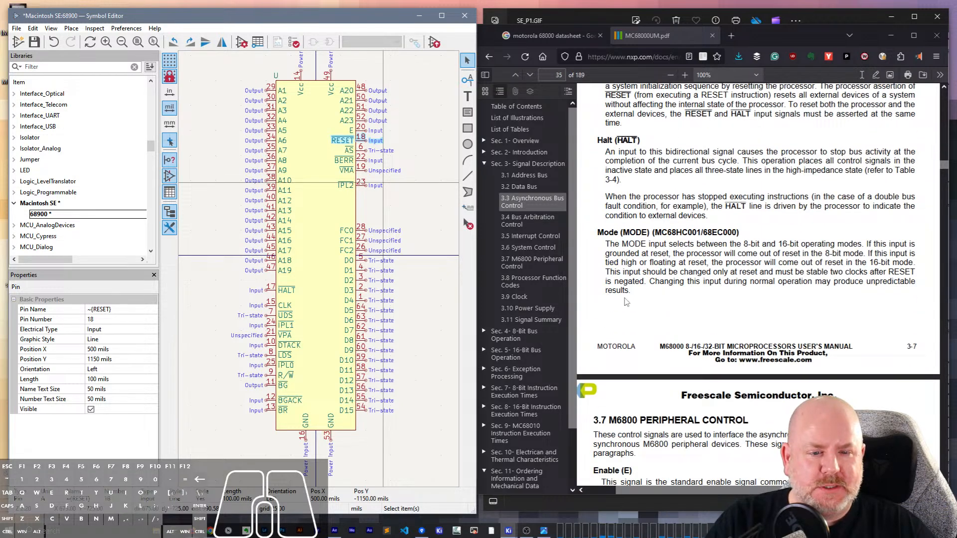
scroll(648, 320, down, 6)
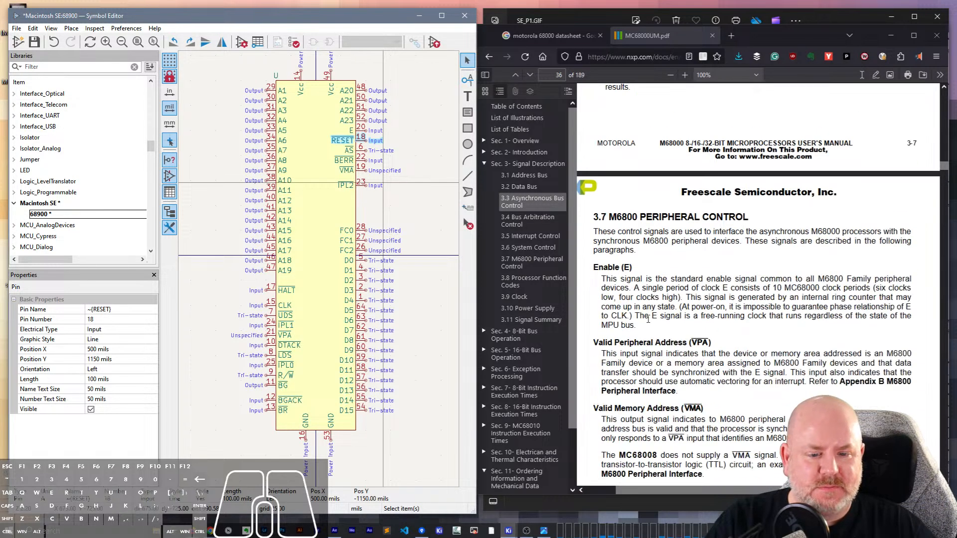
scroll(648, 320, down, 3)
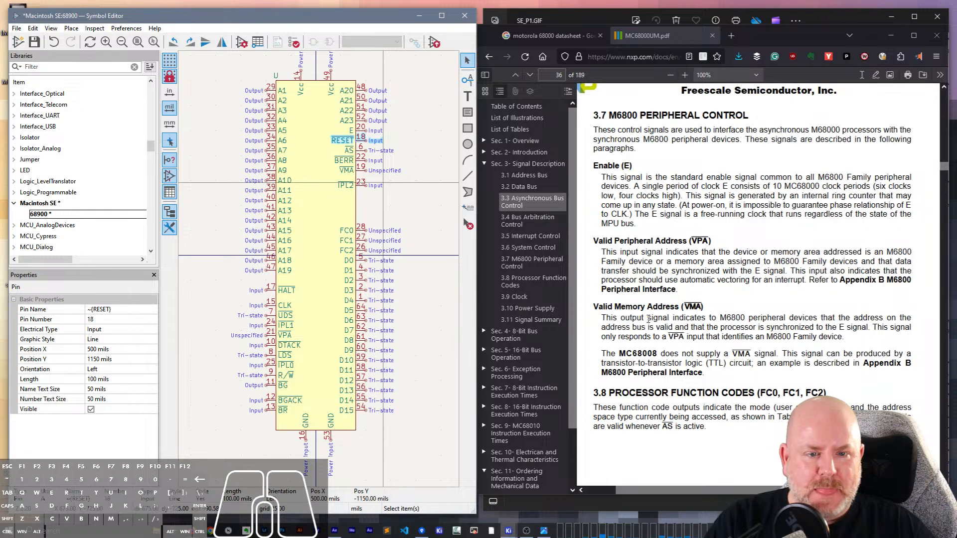
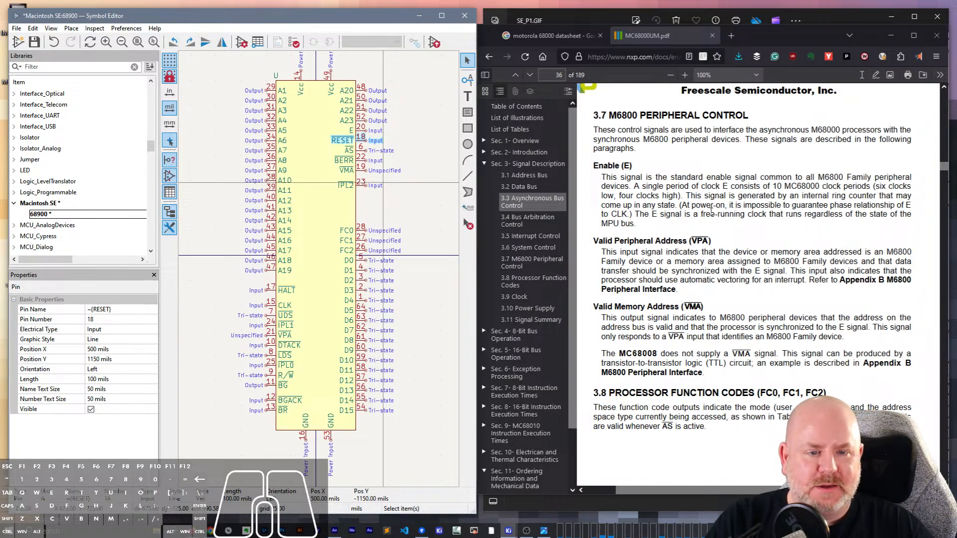
- Set the E pin's electrical type to Output, following the Enable description in section 3.7
click(360, 131)
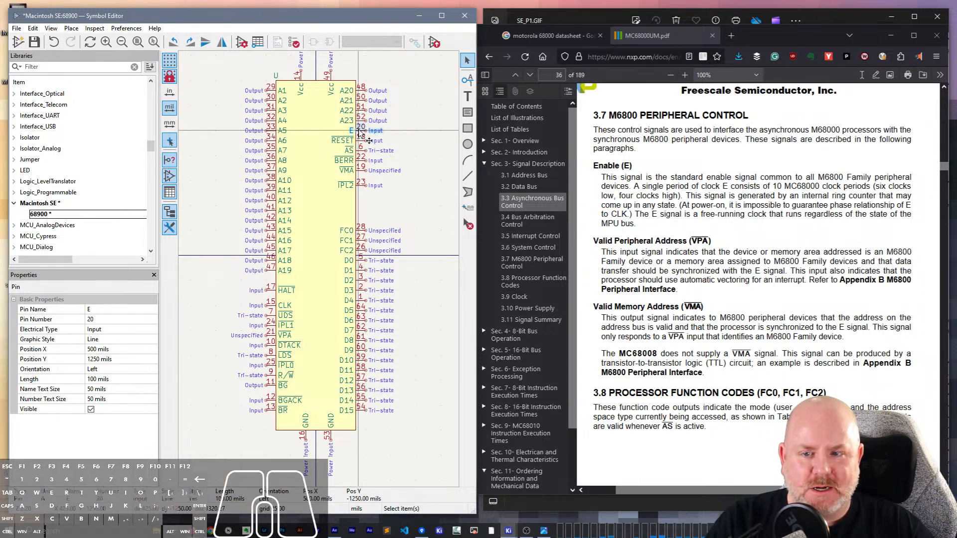
click(92, 329)
click(93, 332)
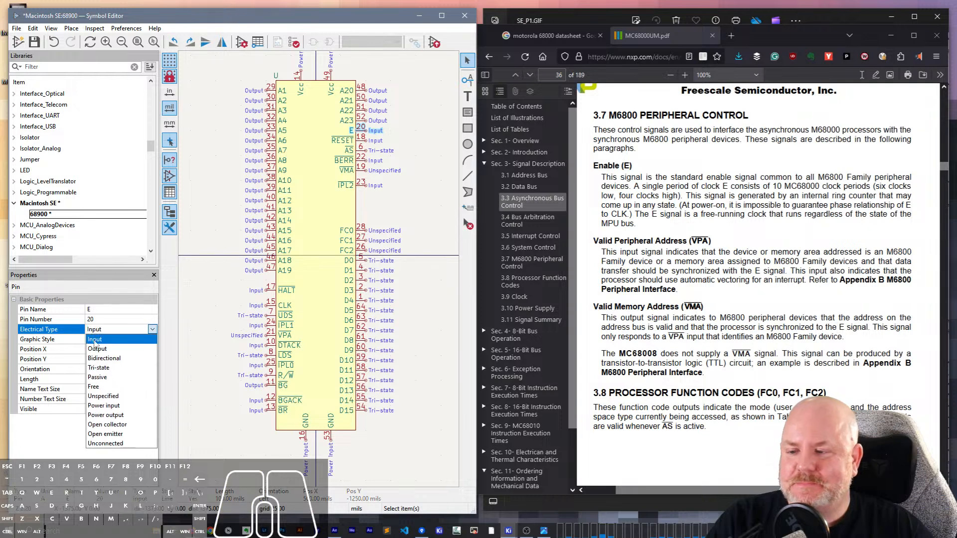
click(96, 350)
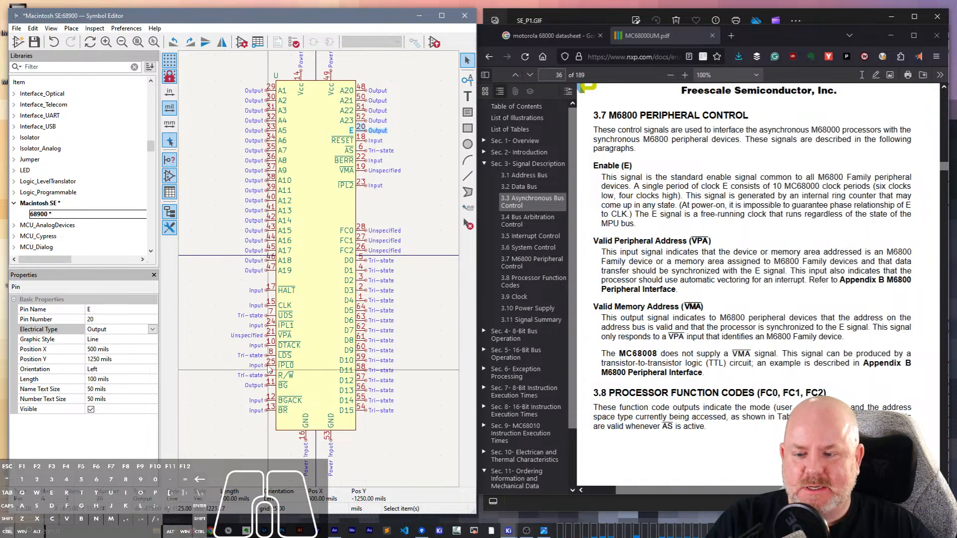
- Set the VPA pin's electrical type to Input, following the Valid Peripheral Address description
click(265, 336)
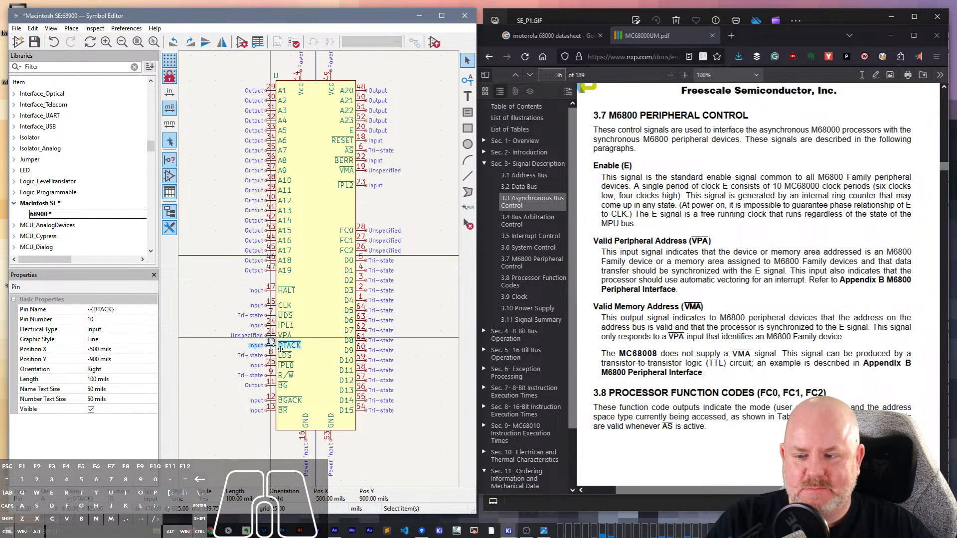
click(120, 333)
click(119, 331)
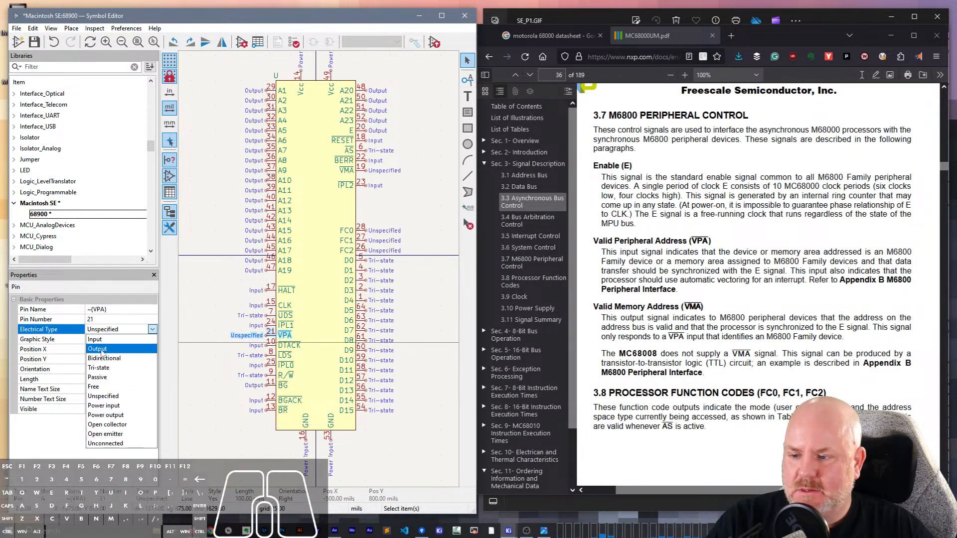
click(102, 343)
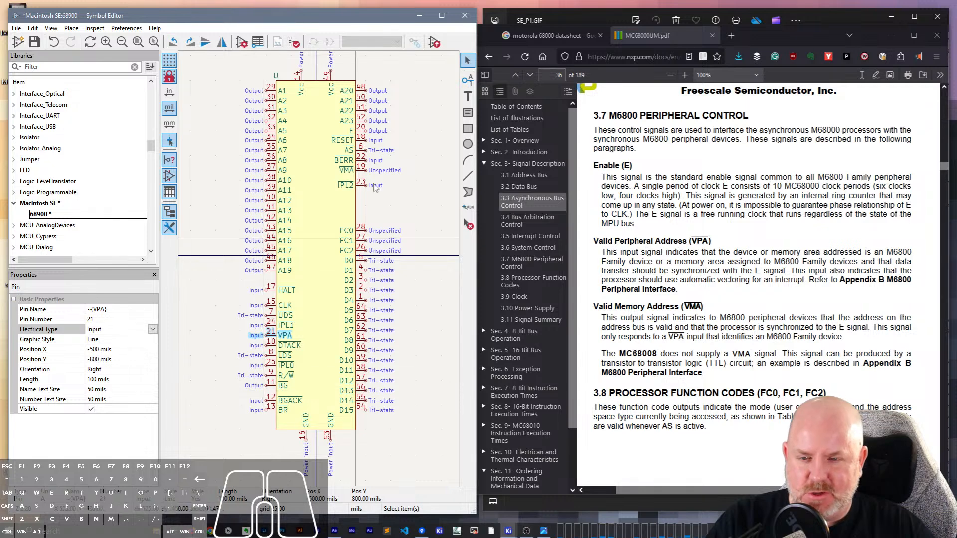
- Set the VMA pin's electrical type to Output, following the Valid Memory Address description
click(361, 172)
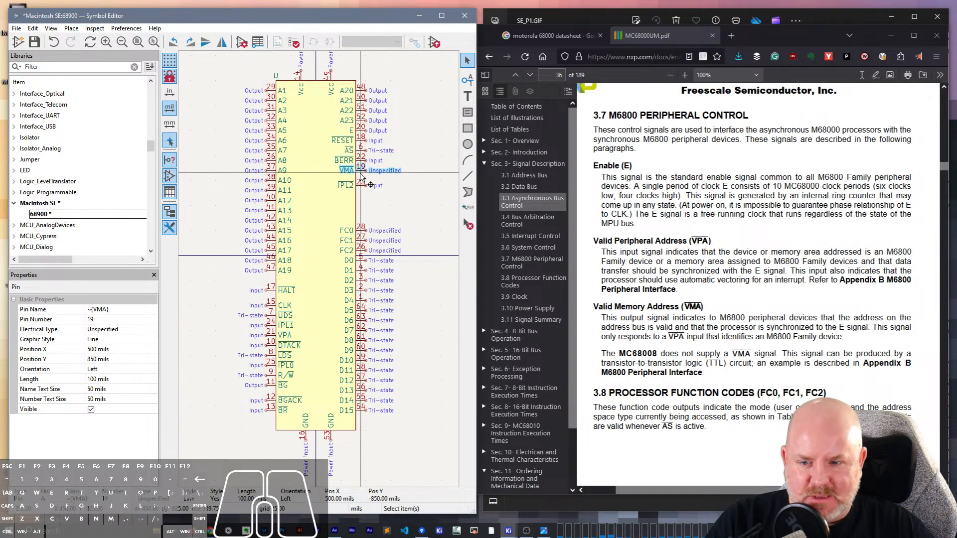
click(106, 330)
click(106, 330)
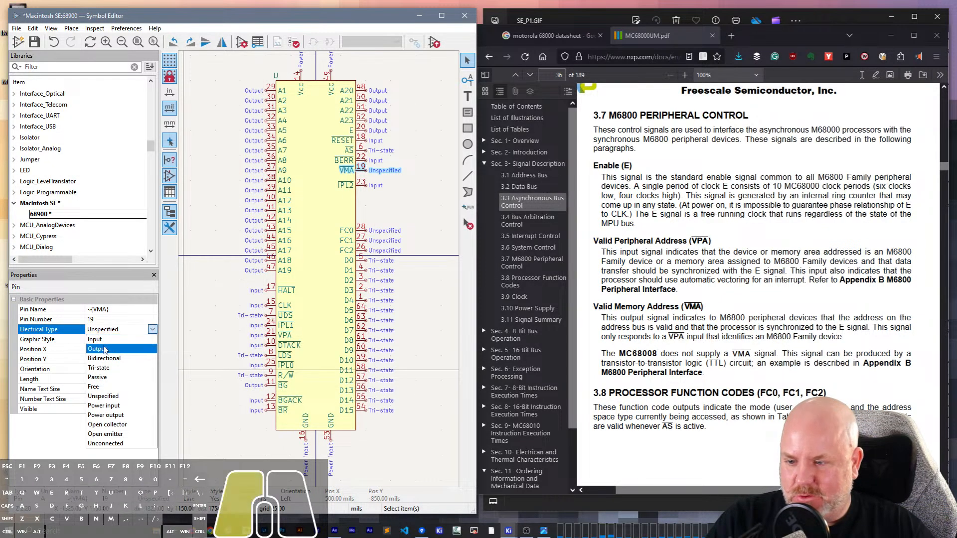
click(105, 349)
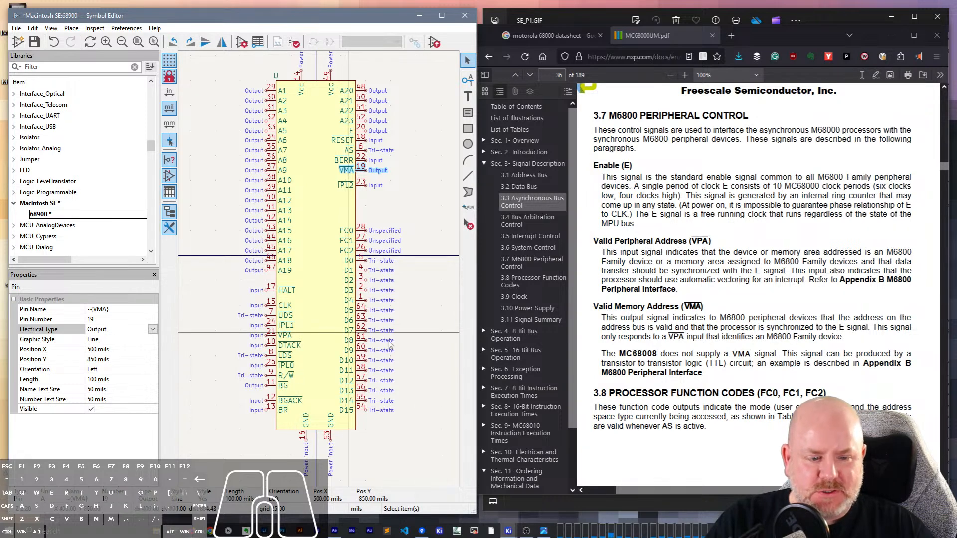
- Set the electrical type of the FC0, FC1 and FC2 pins to Output together, following section 3.8 Processor Function Codes
scroll(669, 279, down, 5)
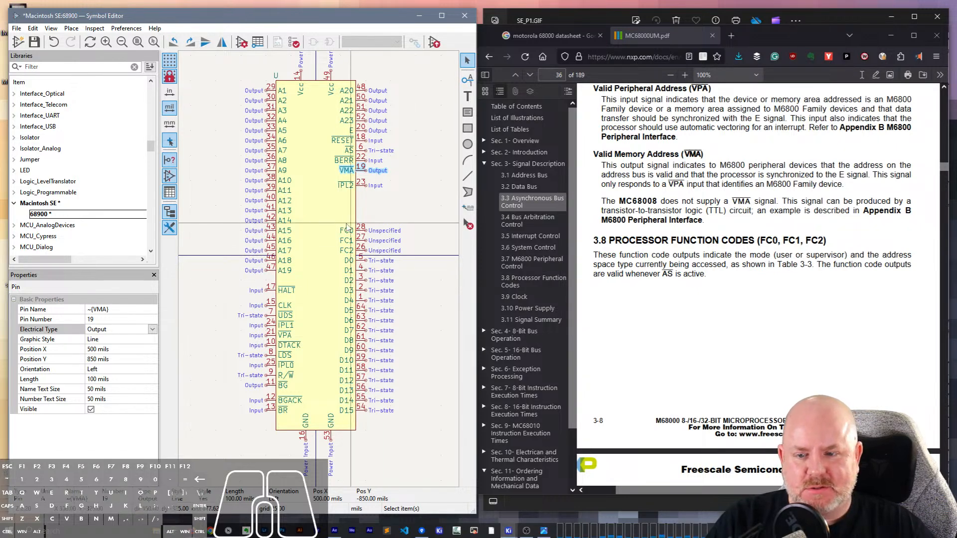
click(361, 231)
shift+click(363, 240)
shift+click(362, 251)
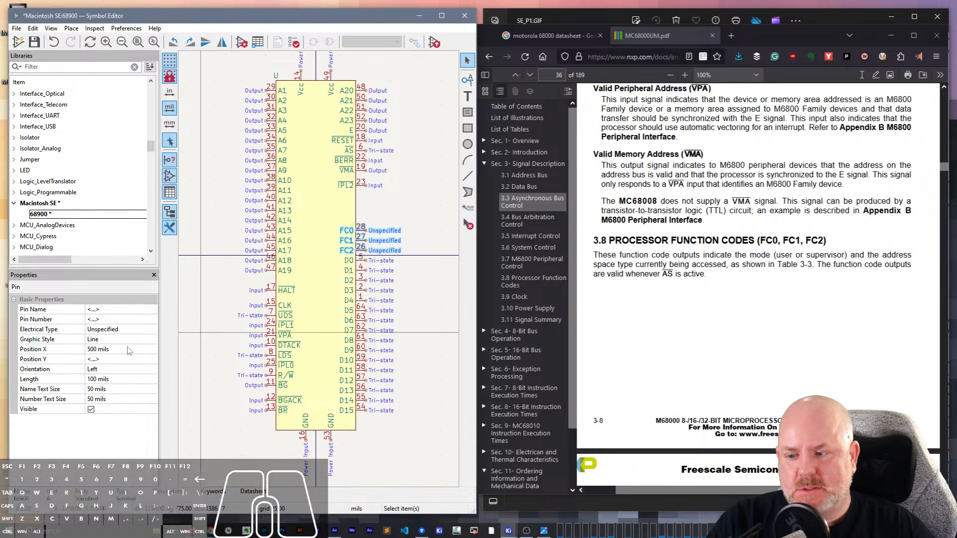
click(100, 330)
click(100, 330)
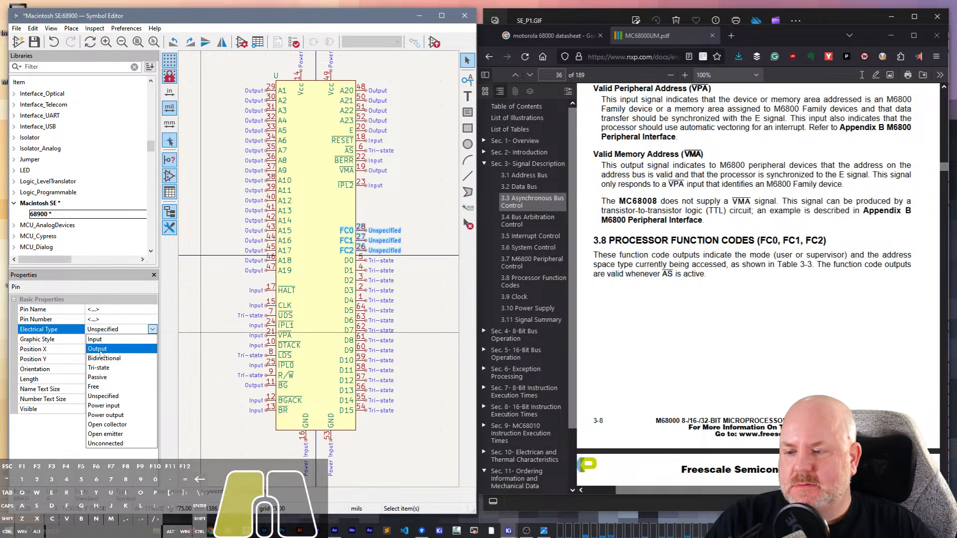
click(94, 350)
- Change the CLK pin's graphic style to Clock, following section 3.9 Clock of the manual
scroll(625, 375, down, 6)
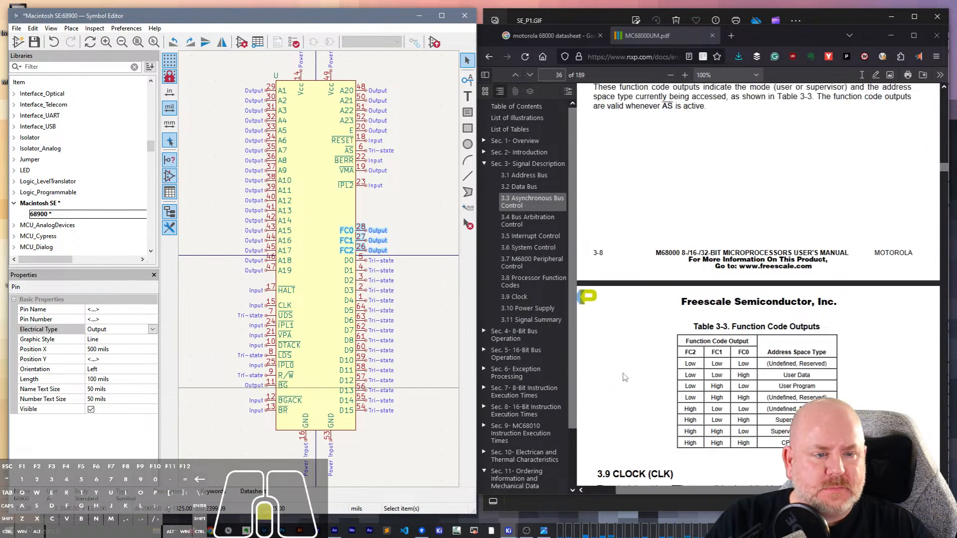
scroll(625, 373, down, 4)
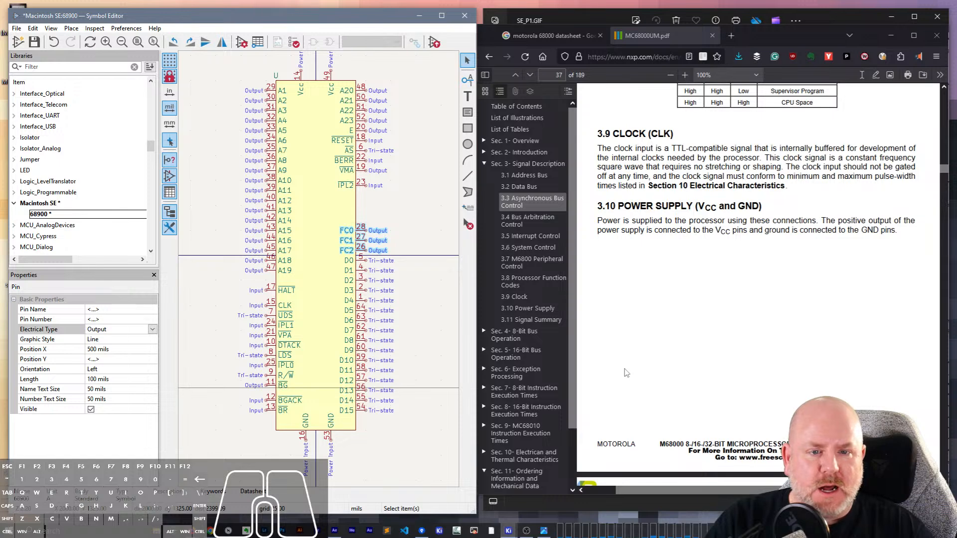
click(272, 307)
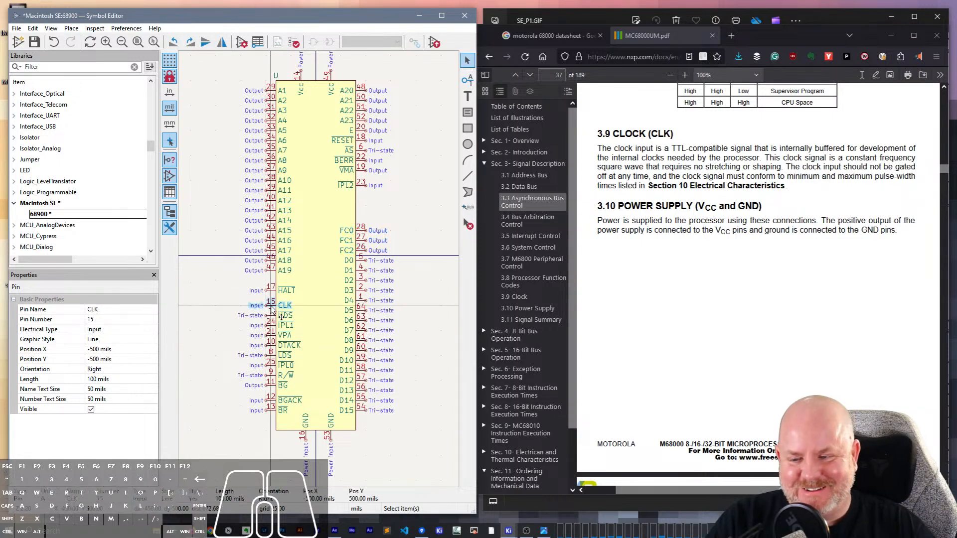
click(127, 340)
click(128, 341)
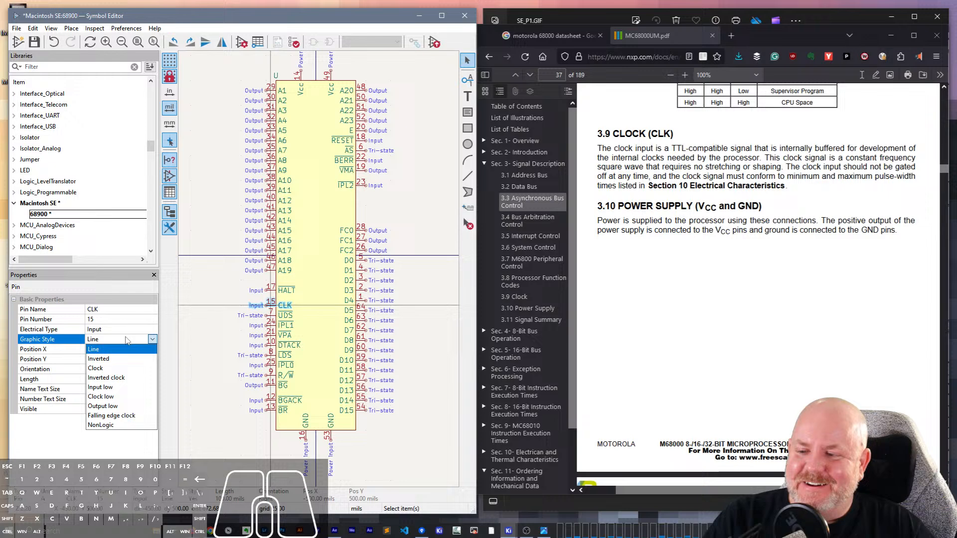
click(122, 370)
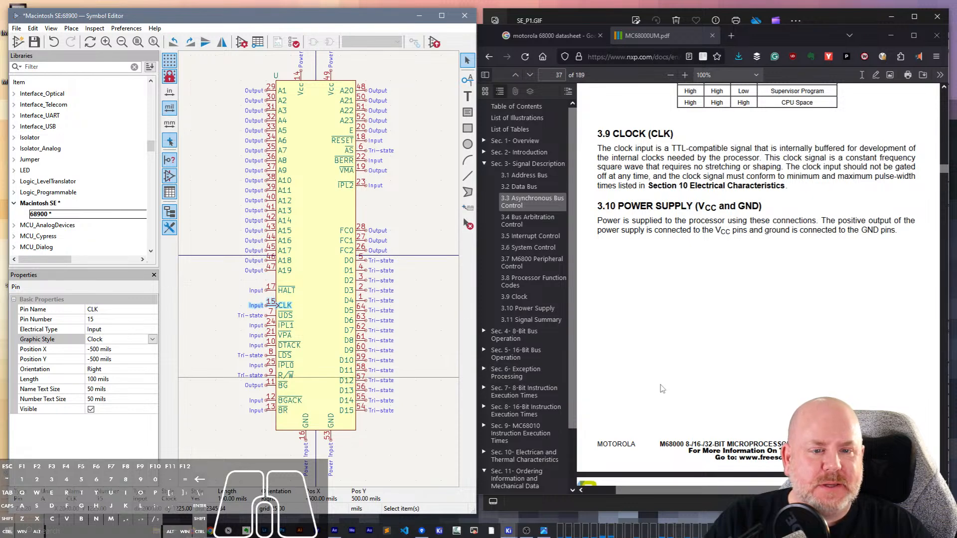
- Review section 3.10 Power Supply and the Signal Summary in Table 3-4, and save the symbol
drag(699, 207, 721, 207)
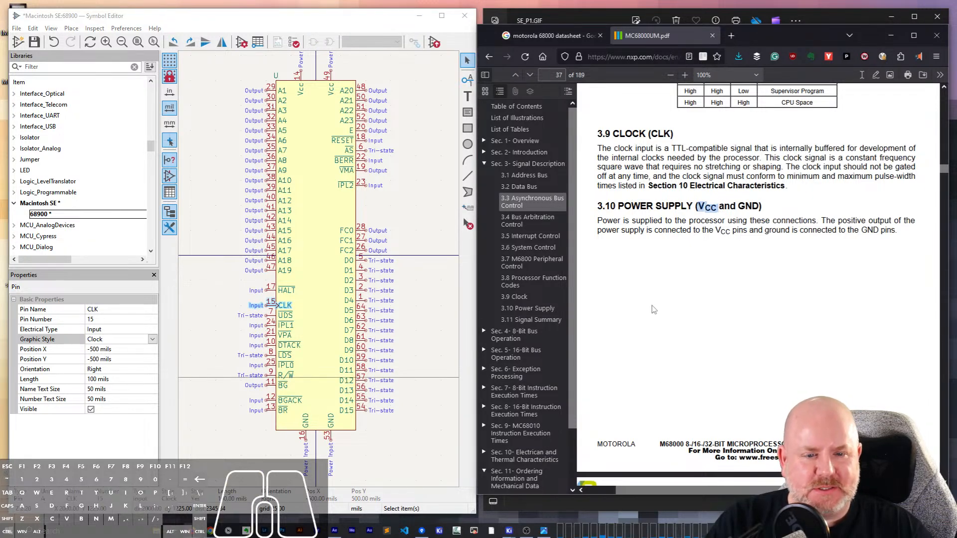
scroll(654, 309, down, 5)
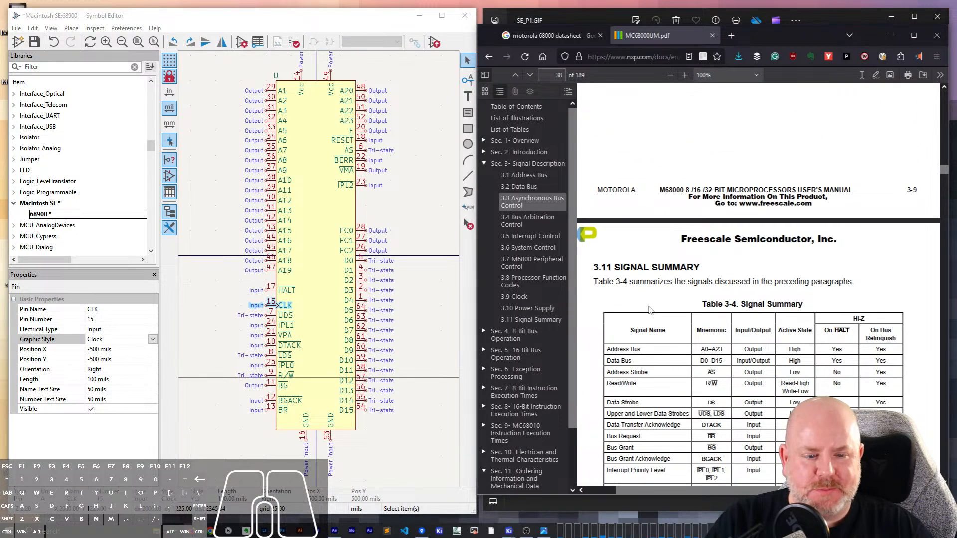
scroll(649, 309, down, 3)
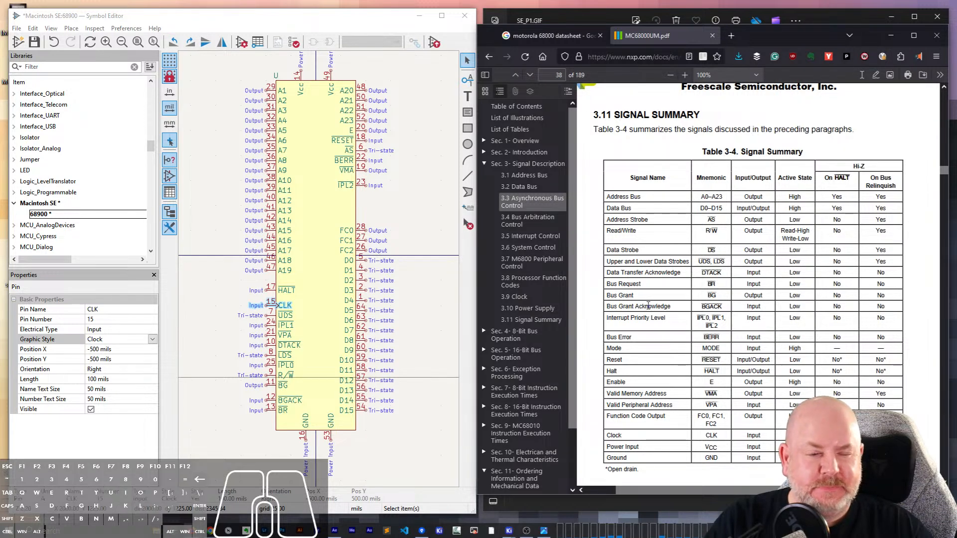
click(223, 199)
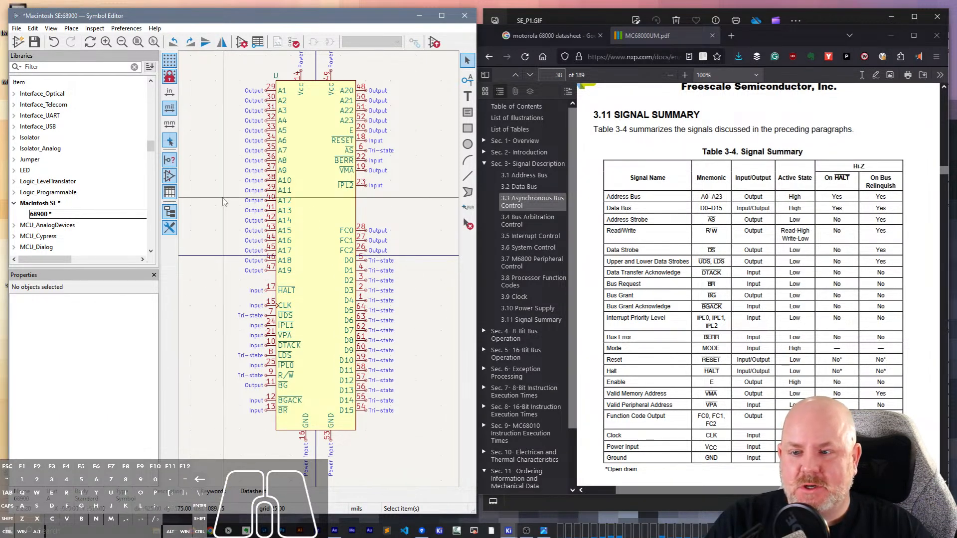
key(ctrl+s)
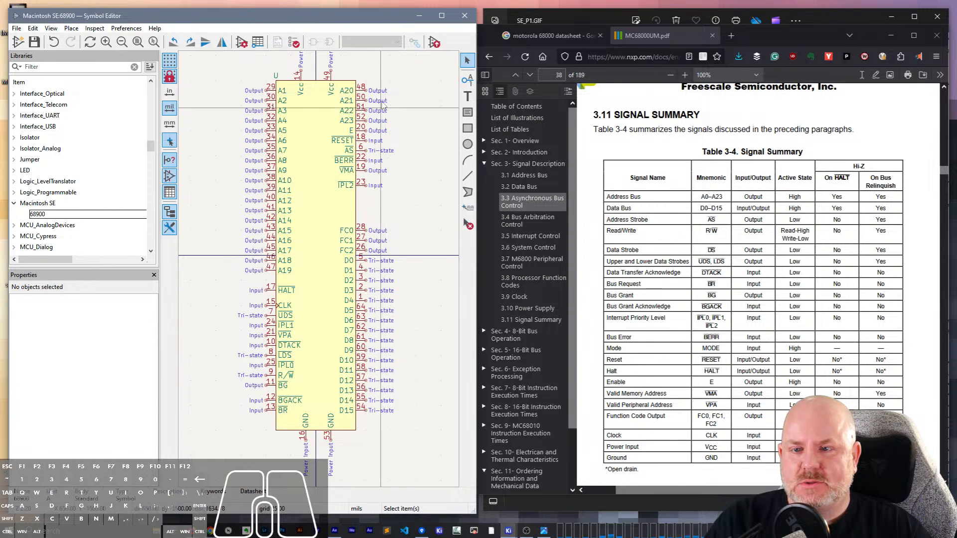
- Switch from the manual to the SE_P1.GIF schematic image to compare the 68000 with its symbol
click(414, 94)
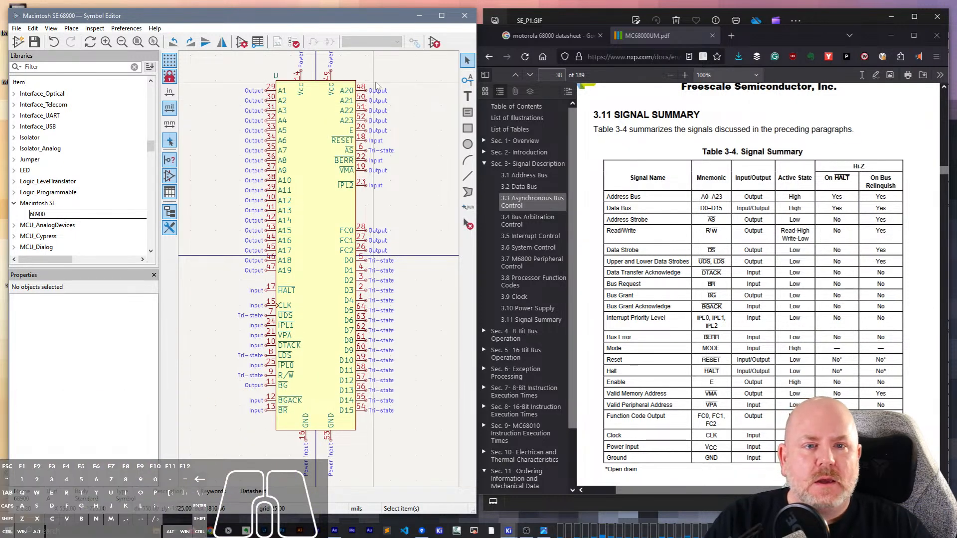
click(579, 22)
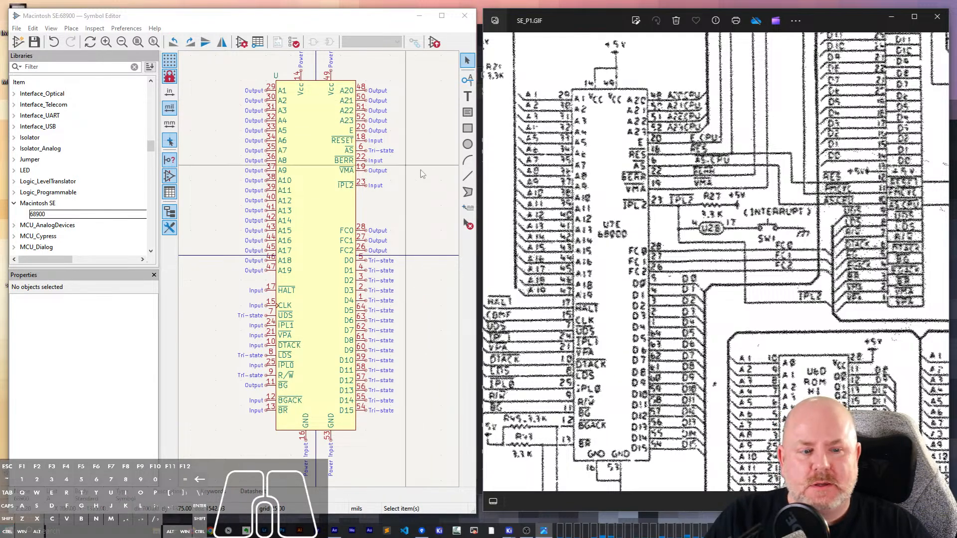
key(ctrl+s)
key(Escape)
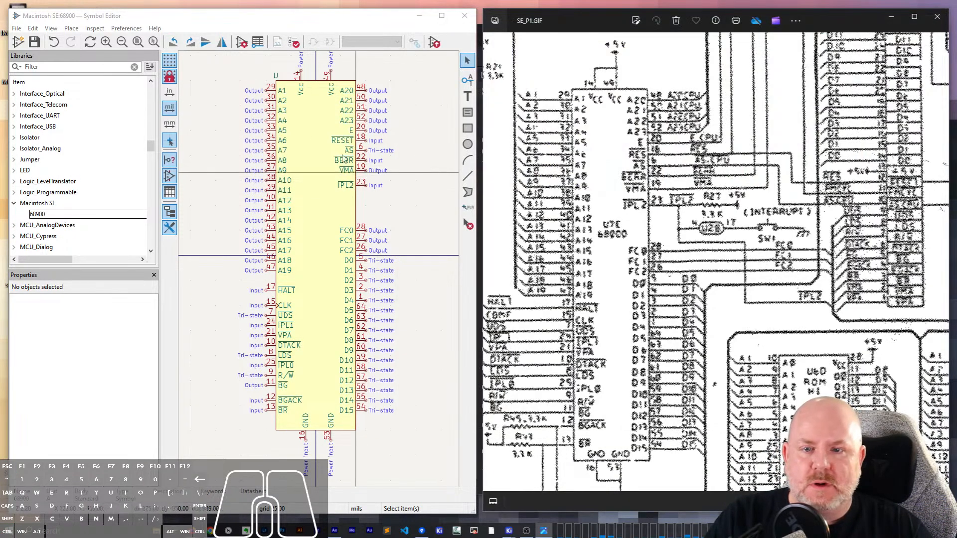
click(428, 187)
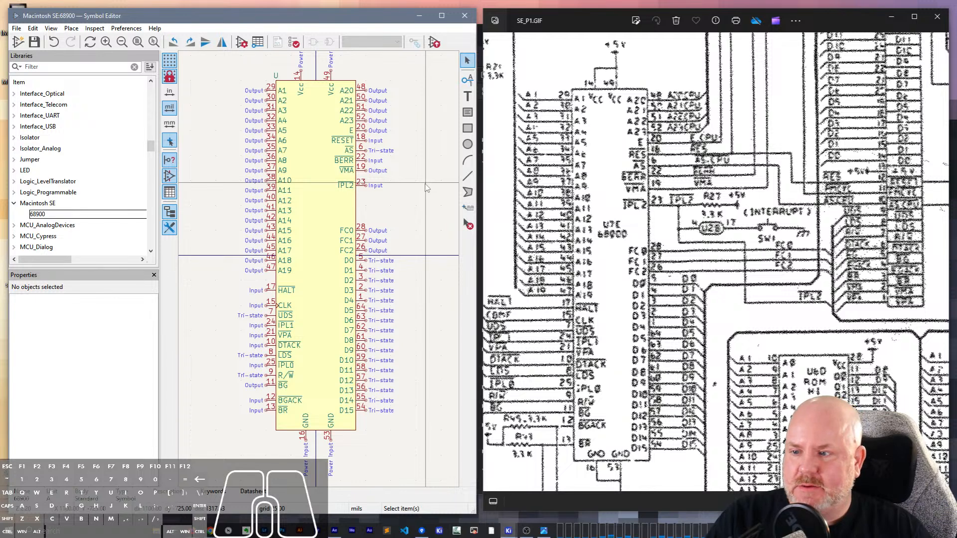
- Change the symbol name to MC68000 in the library symbol's properties
click(242, 43)
click(133, 210)
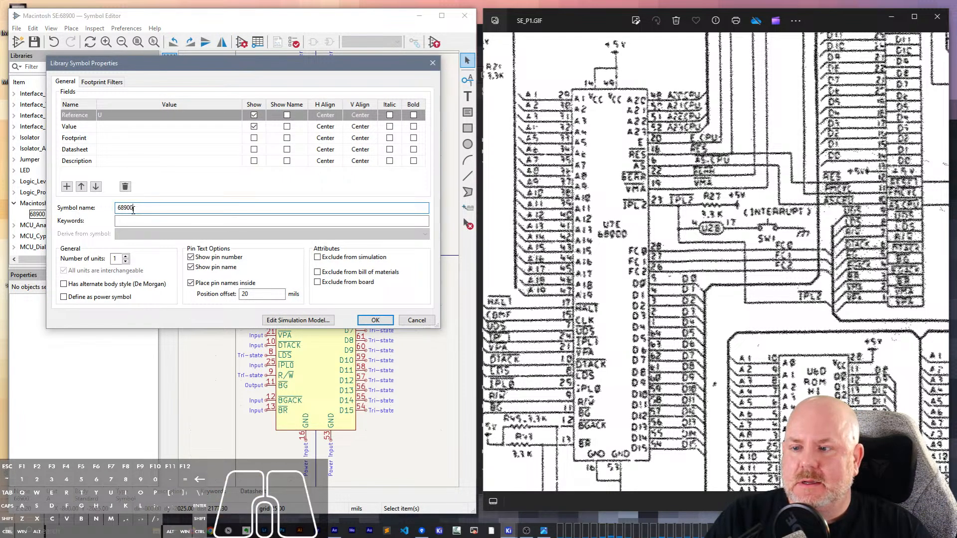
double_click(133, 210)
text(MC68900)
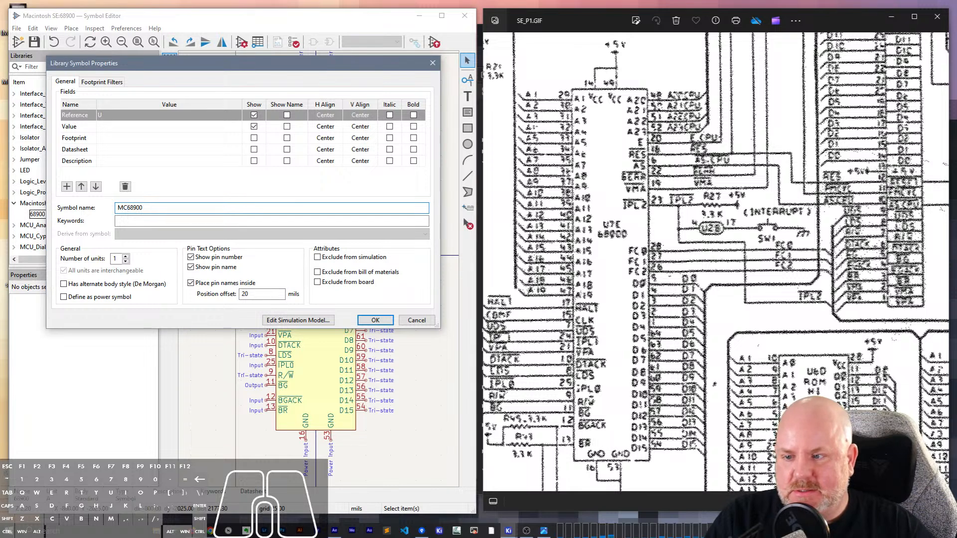
key(BackSpace)
key(BackSpace)
key(BackSpace)
text(000)
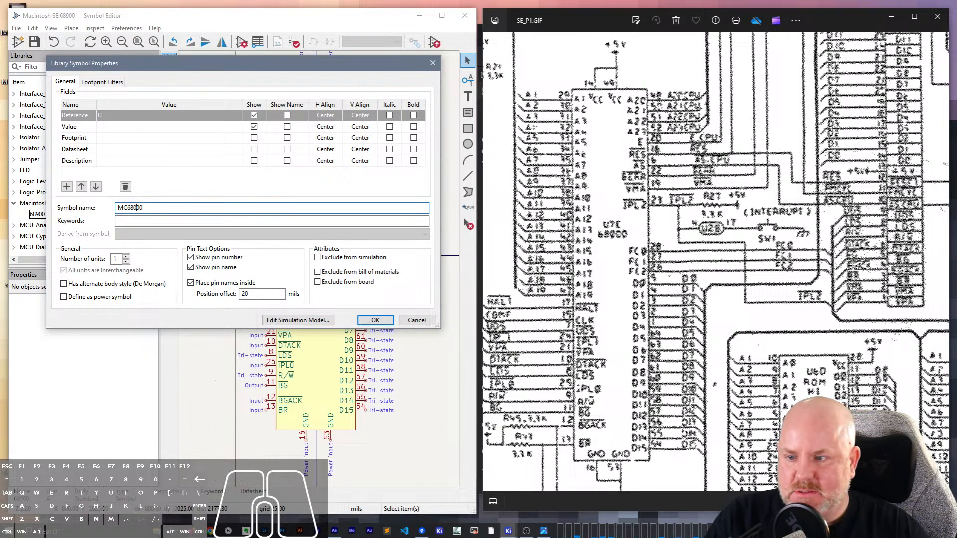
- Fill the symbol's Datasheet field with the MC68000UM.pdf web address, save the symbol and return to the SE_P1.GIF schematic
click(195, 140)
click(200, 148)
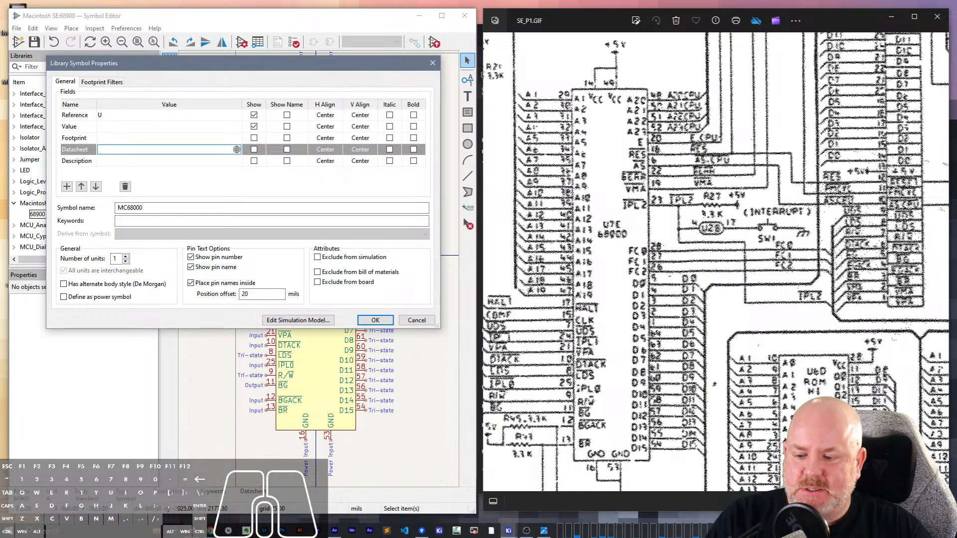
key(alt+Tab)
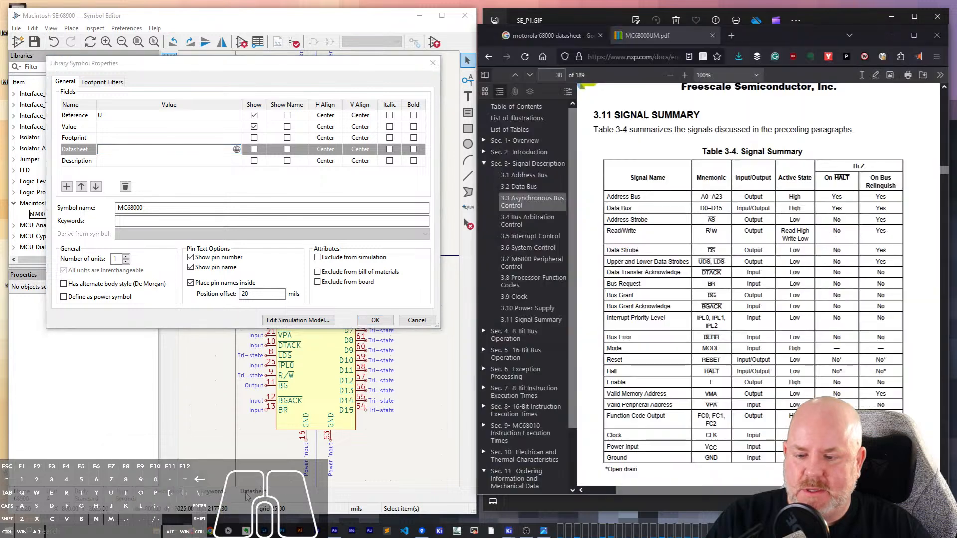
click(647, 56)
key(ctrl+c)
click(154, 169)
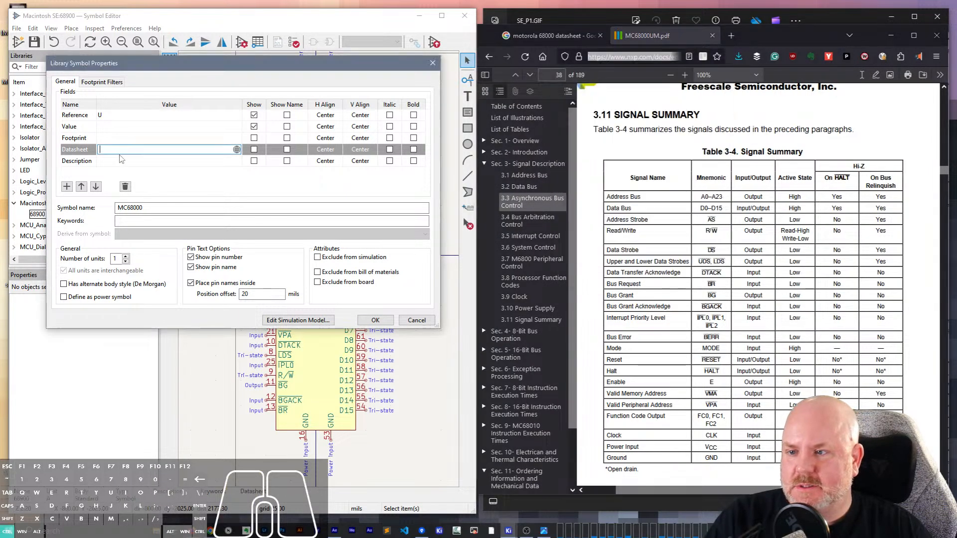
key(ctrl+v)
click(375, 320)
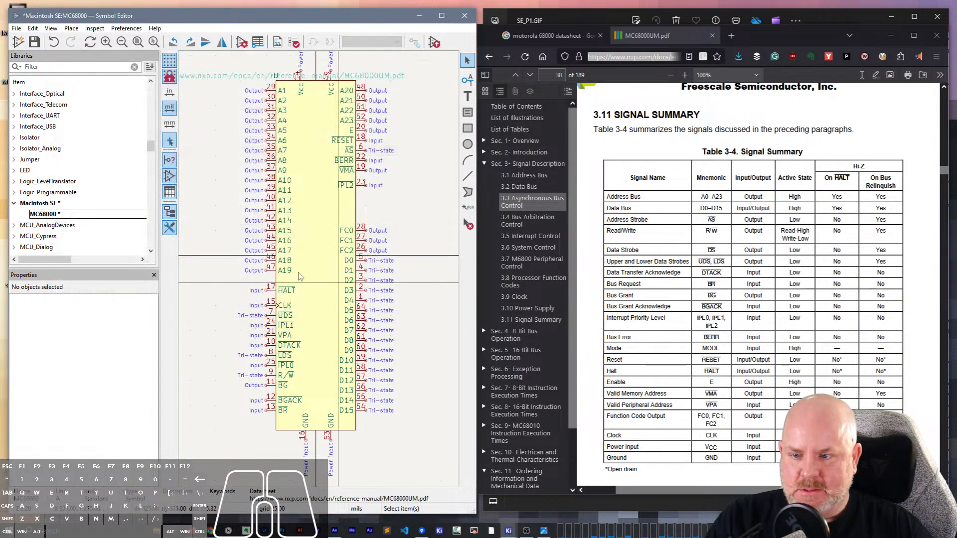
key(ctrl+s)
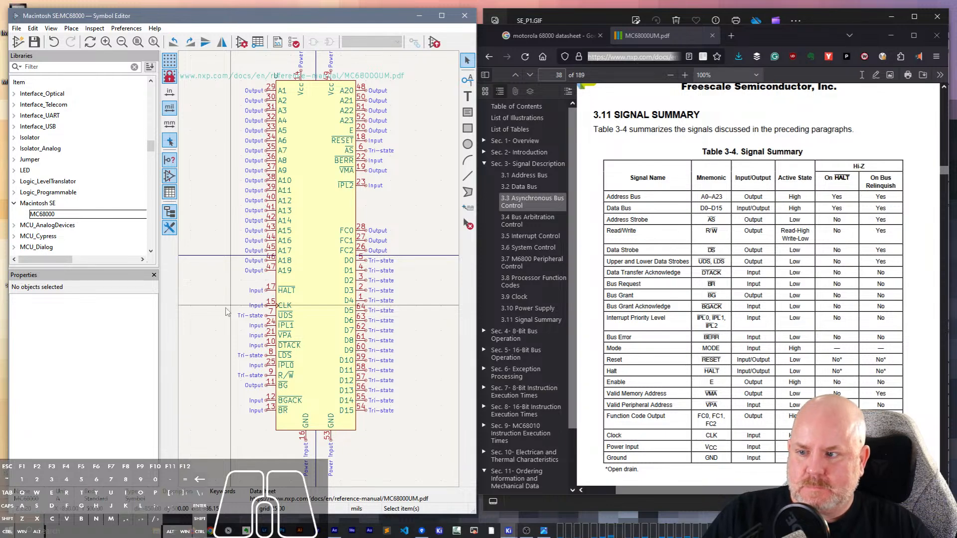
click(623, 17)
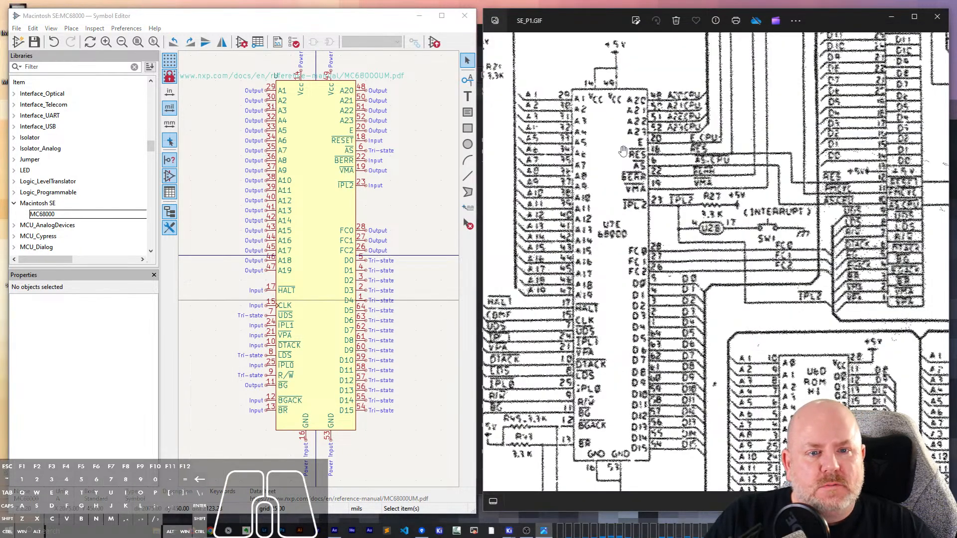
- Create a new symbol named ROM in the Macintosh SE library, using the schematic's U6D and U7D ROM chips as reference
scroll(668, 340, down, 1)
scroll(668, 340, down, 3)
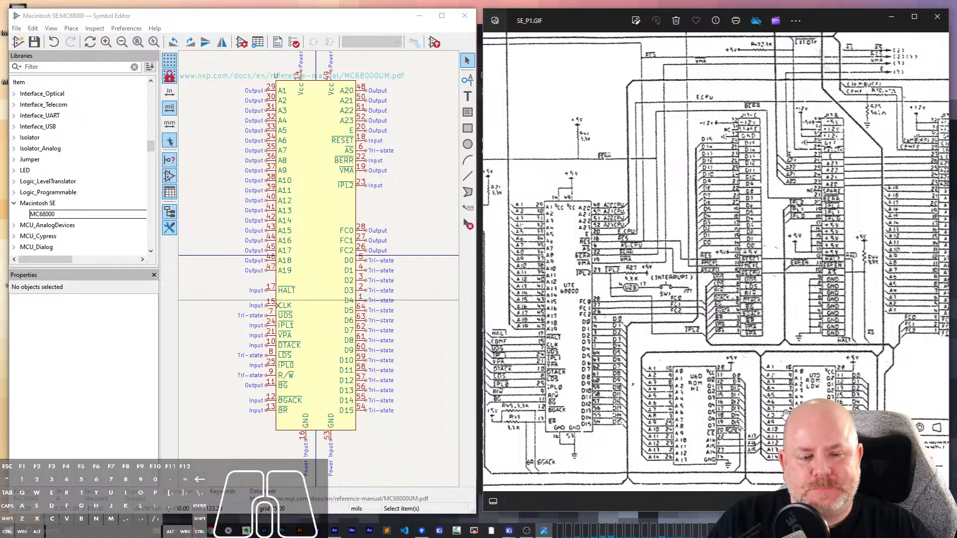
scroll(714, 413, up, 3)
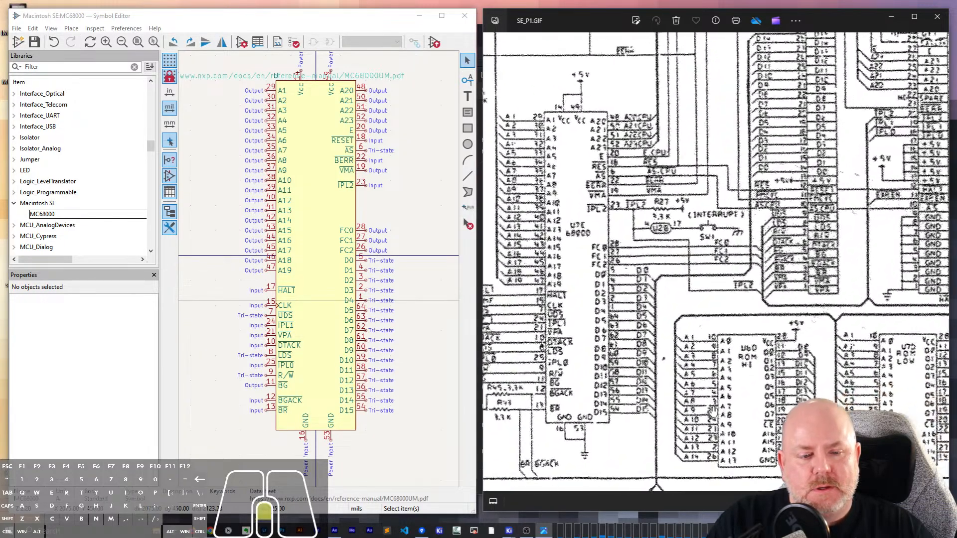
scroll(757, 413, down, 2)
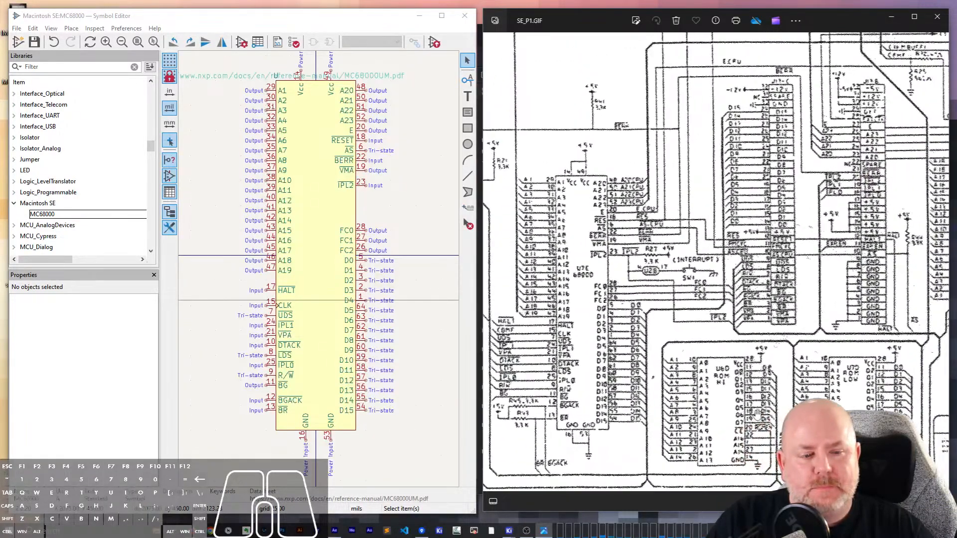
scroll(742, 442, up, 4)
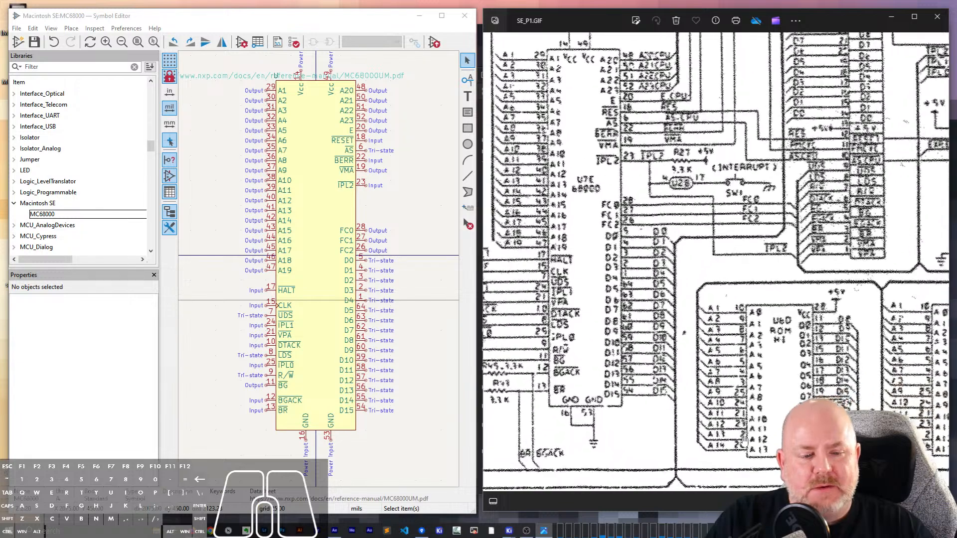
drag(768, 377, 736, 335)
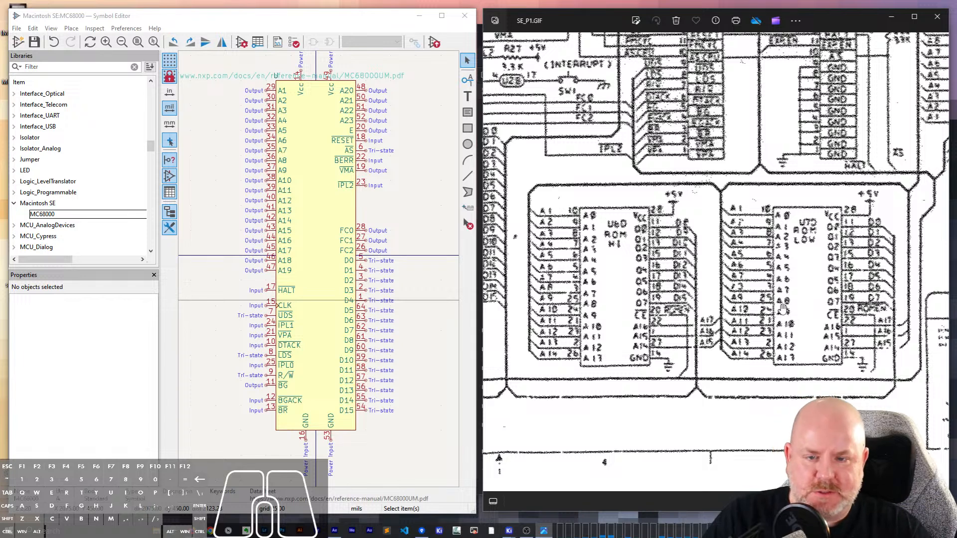
click(26, 43)
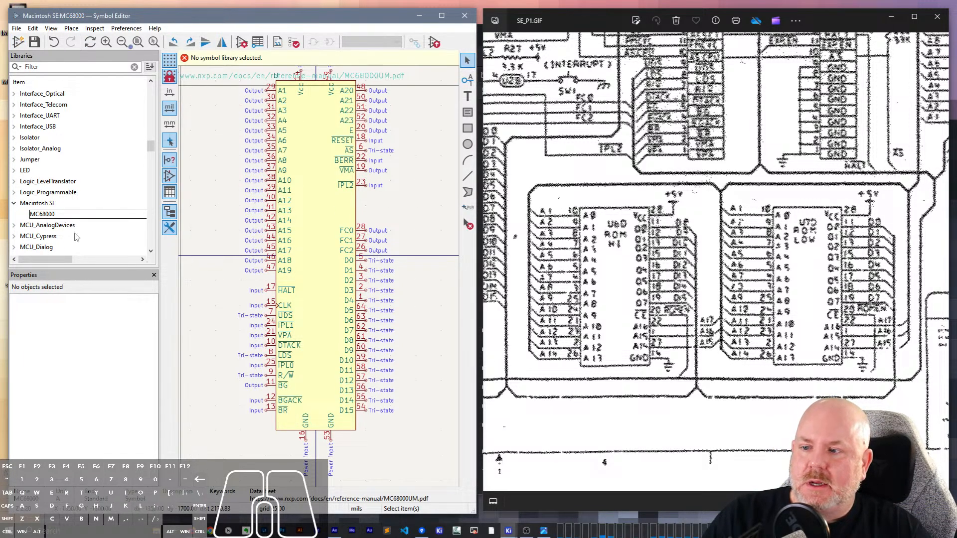
click(38, 203)
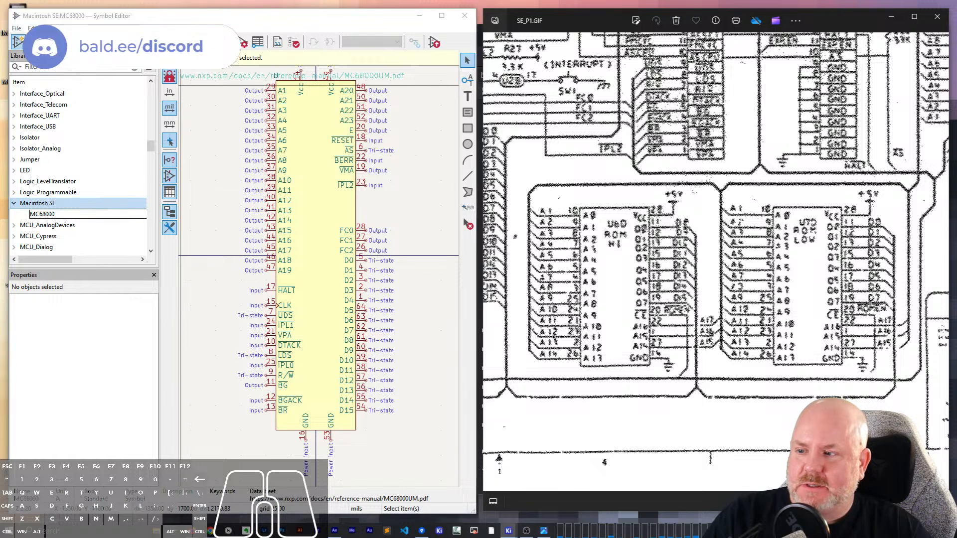
key(ctrl+n)
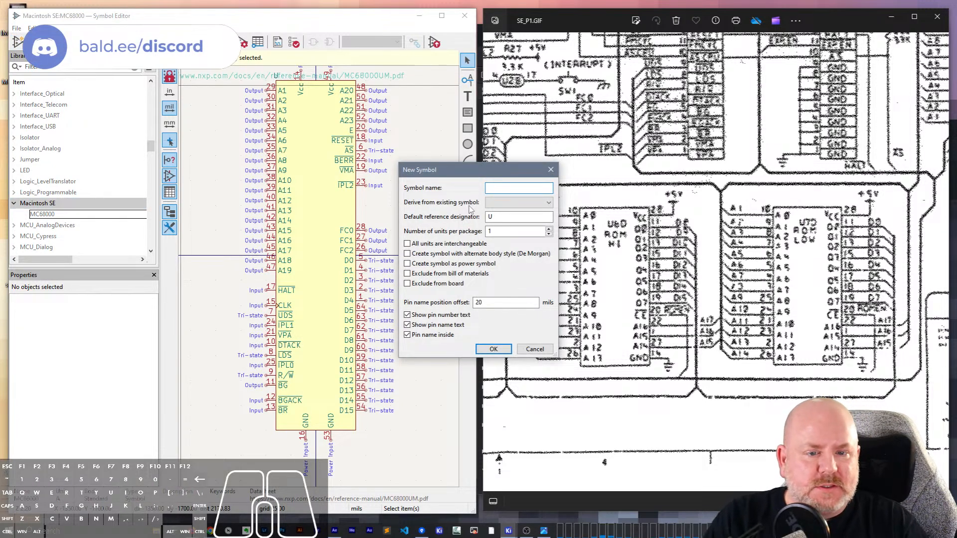
text(ROM)
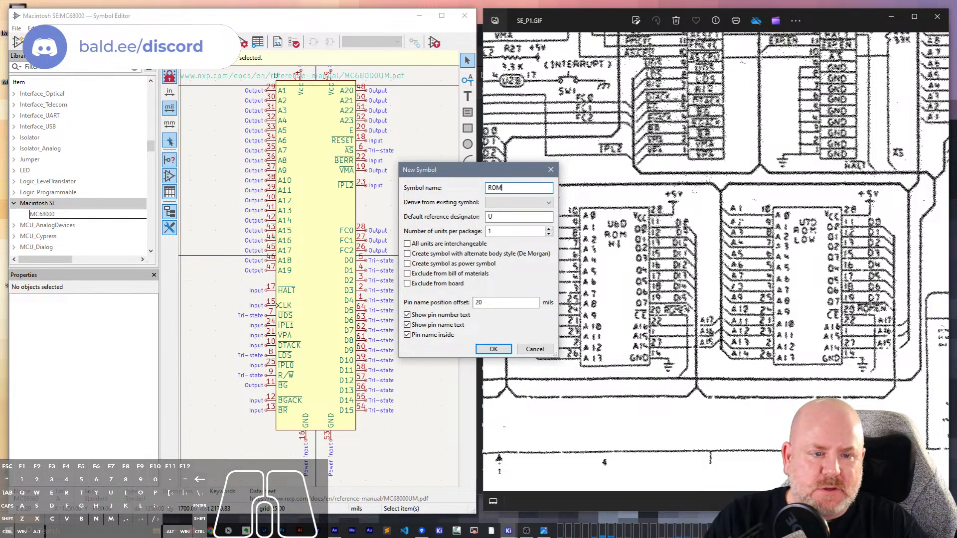
click(490, 349)
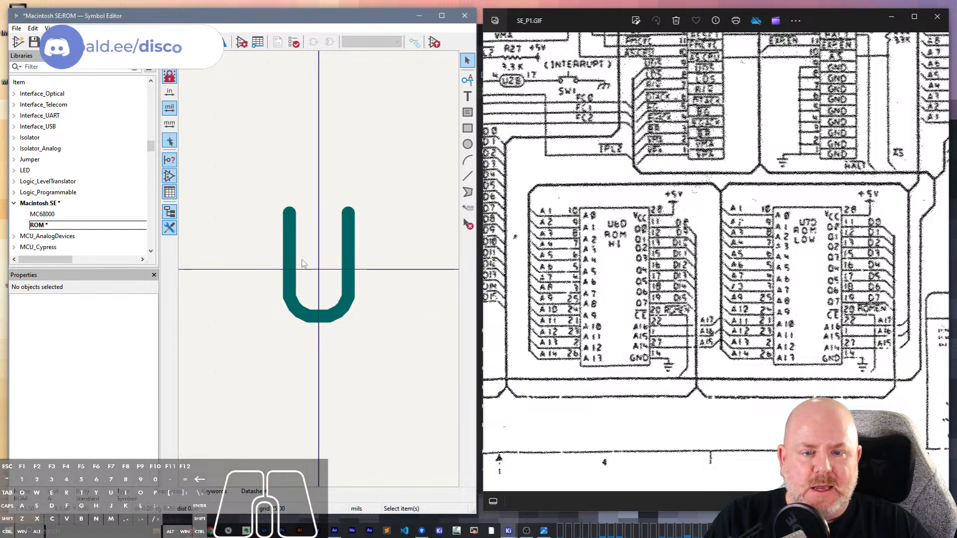
- Add an input pin named A0, without a pin number, at X 0, Y -100 mils in the ROM symbol
click(298, 289)
middle_drag(298, 347, 299, 207)
click(467, 79)
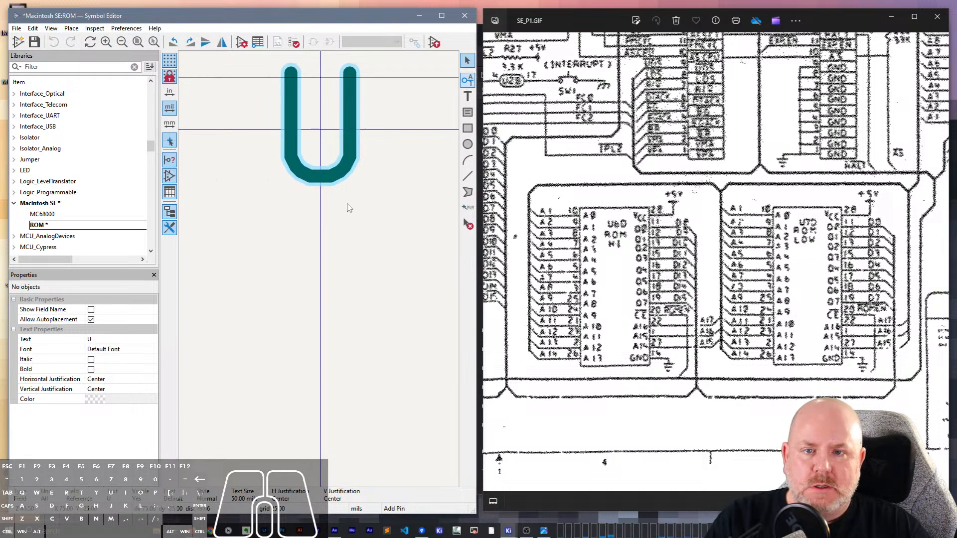
click(325, 214)
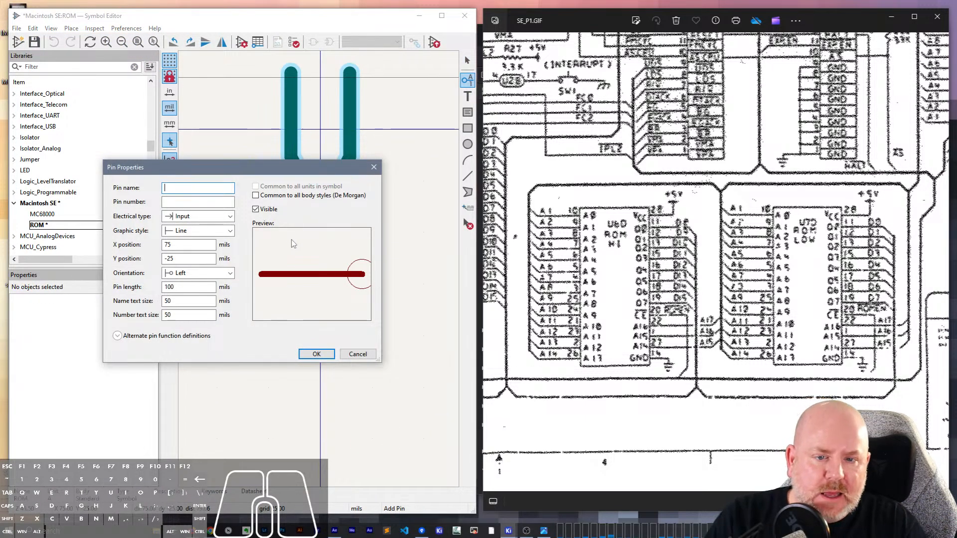
text(A0)
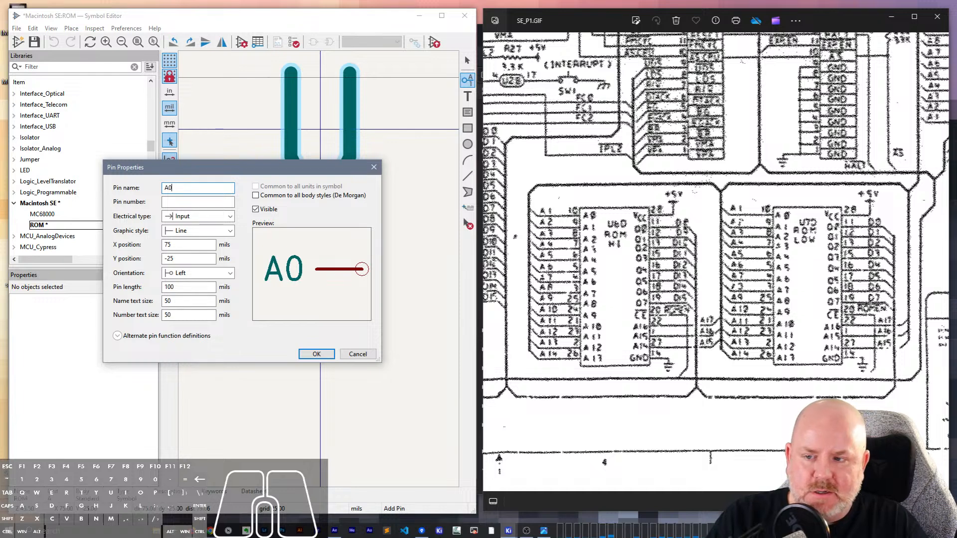
click(316, 354)
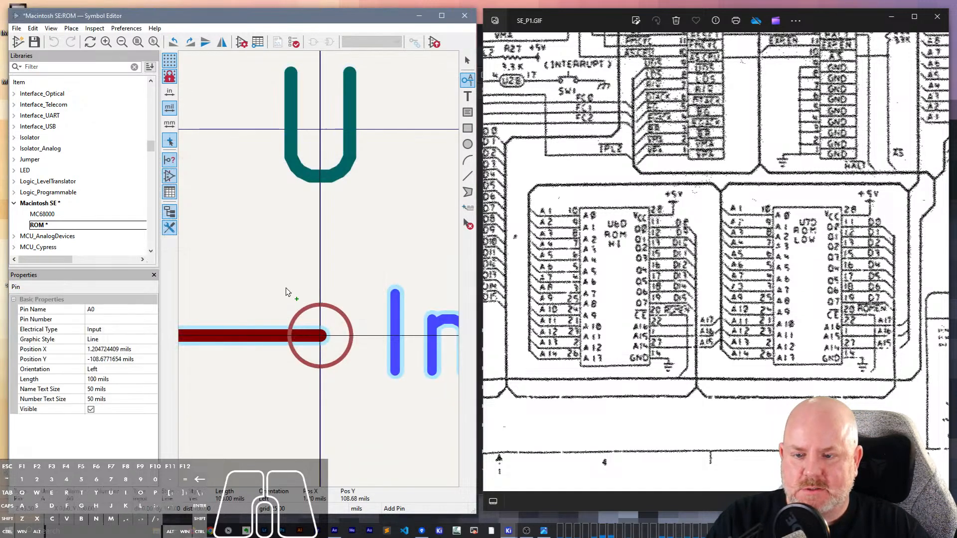
scroll(286, 288, down, 6)
click(319, 290)
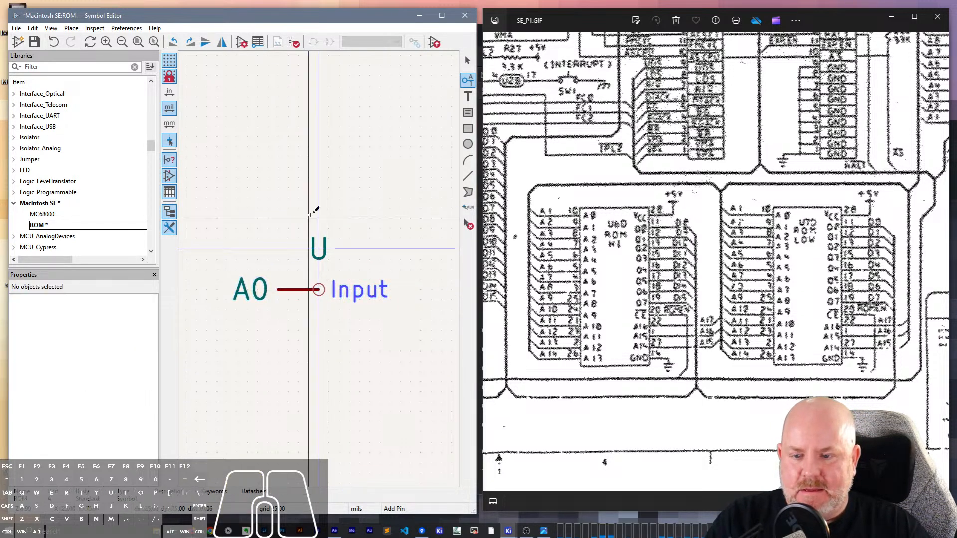
- Repeat the A0 pin downward at 100 mil spacing to create input pins A1 through A16
key(Insert)
key(Insert)
key(Insert)
key(Insert)
key(Insert)
key(Insert)
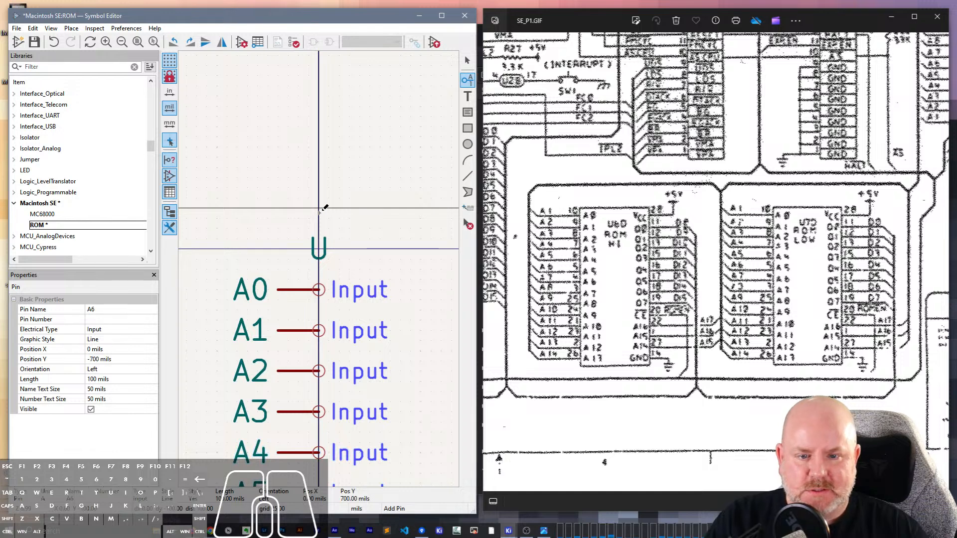
scroll(314, 244, down, 3)
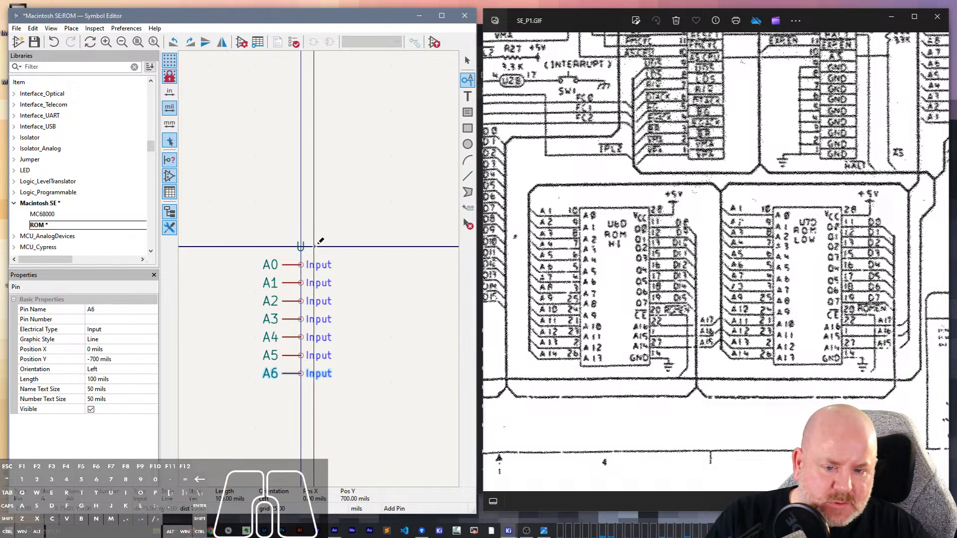
key(Insert)
key(Insert)
key(Insert)
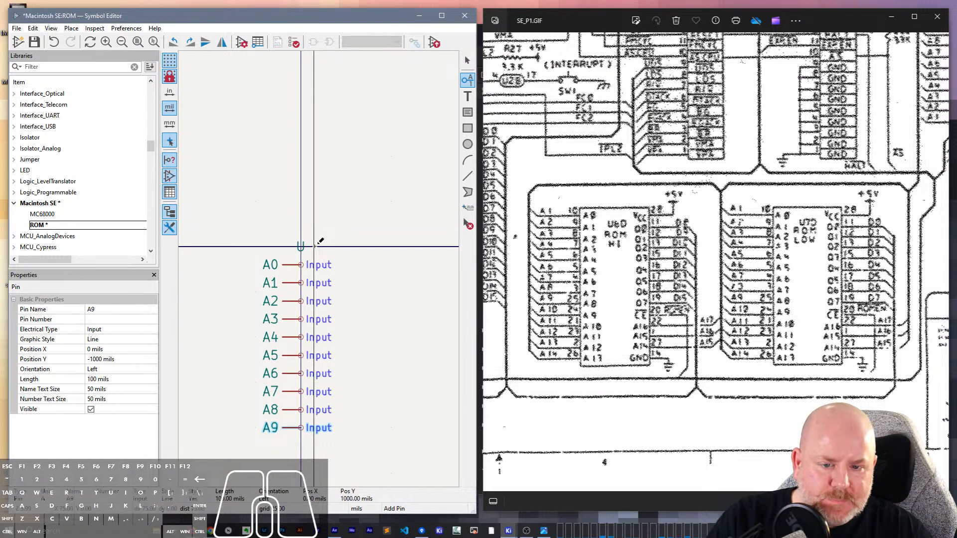
key(Insert)
key(Insert)
key(Insert)
key(Insert)
key(Insert)
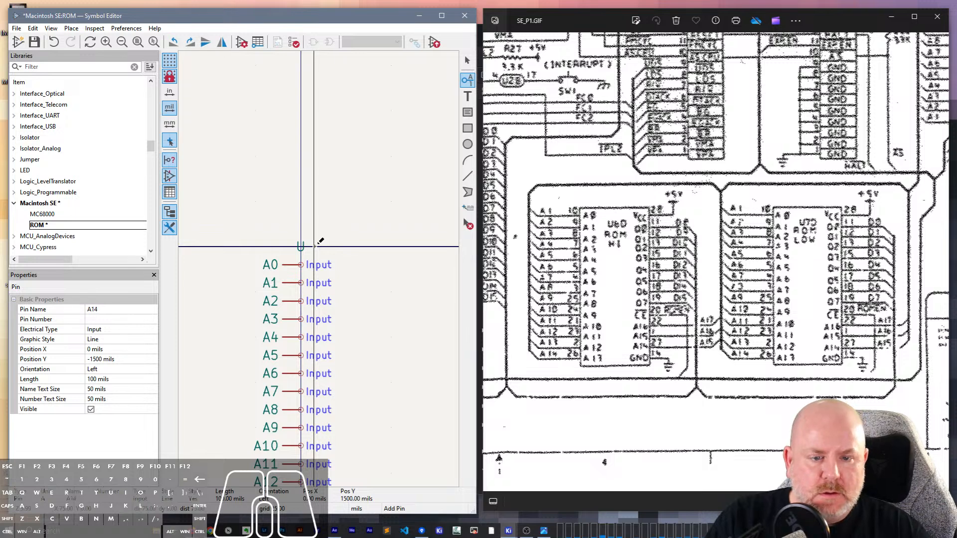
scroll(314, 249, down, 4)
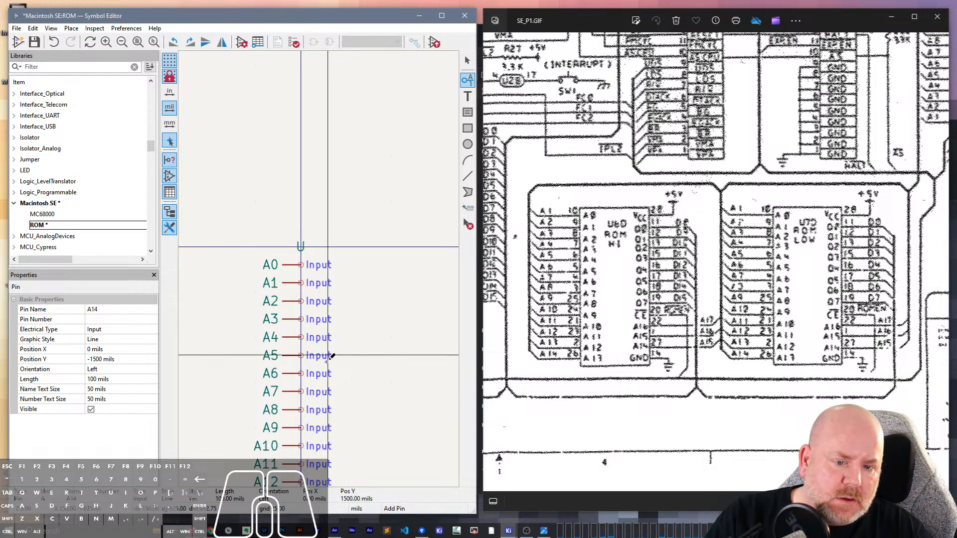
key(Insert)
key(Insert)
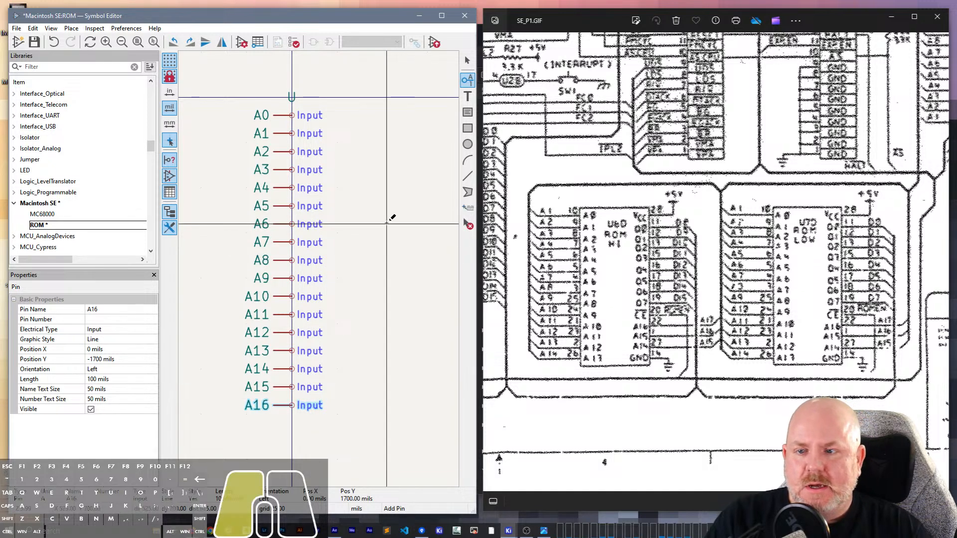
key(Escape)
- Set the pin number of A0 to 10, matching the ROM chip on the schematic
middle_drag(343, 141, 370, 158)
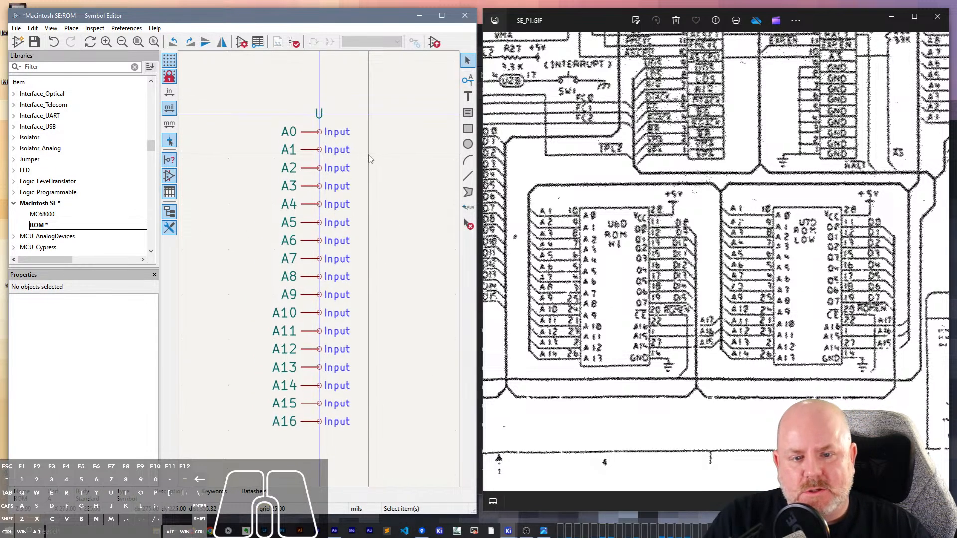
click(310, 131)
click(118, 320)
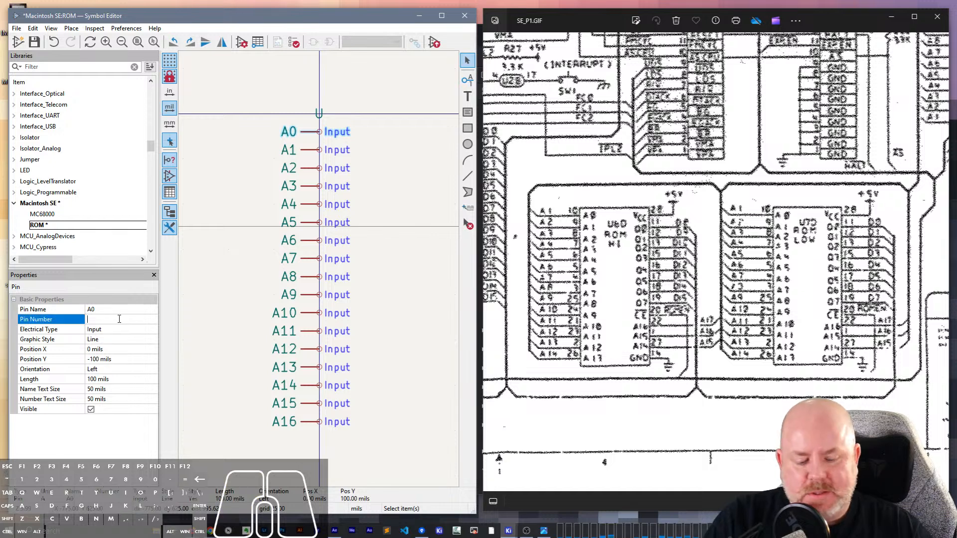
text(120)
key(Tab)
click(118, 319)
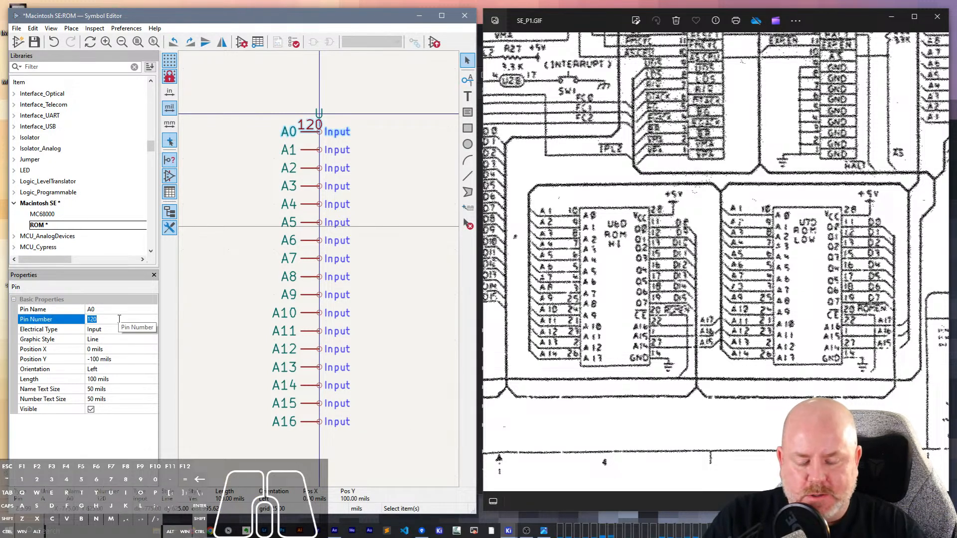
text(10)
key(Tab)
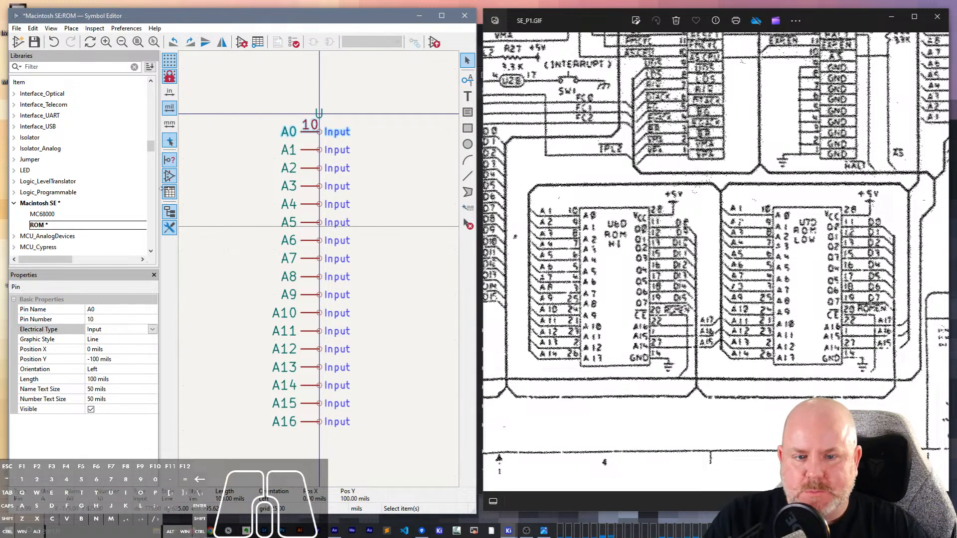
- Set the pin number of A1 to 9 and of A2 to 8
click(311, 150)
click(120, 319)
text(9)
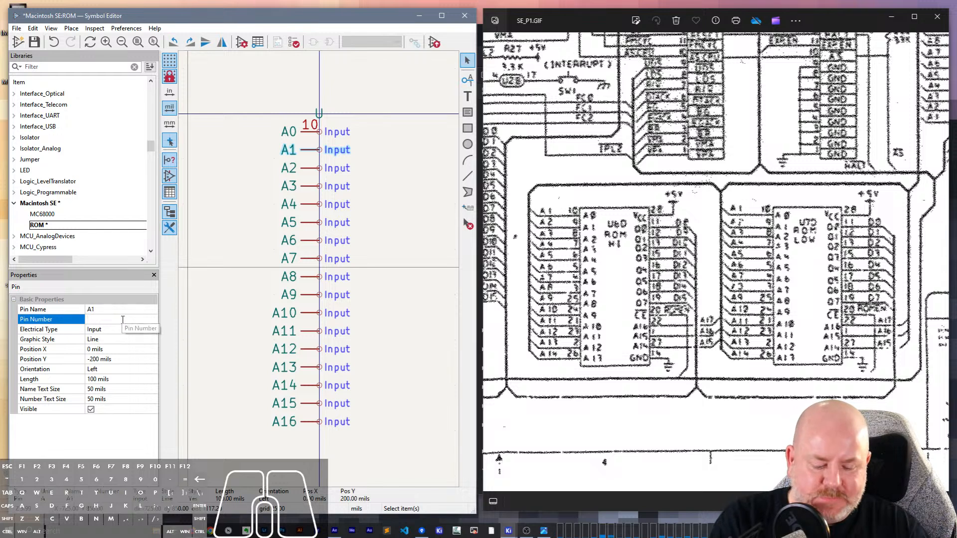
click(313, 168)
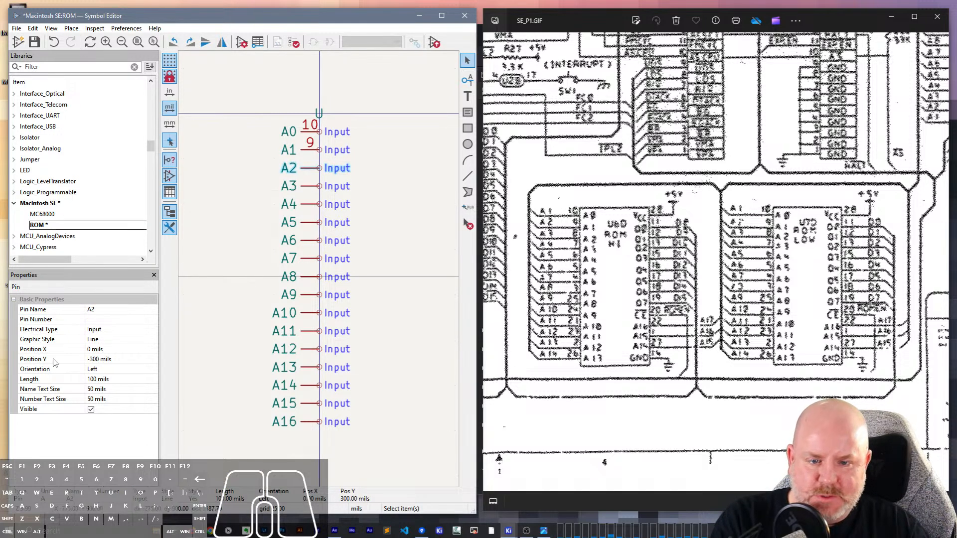
click(97, 320)
text(8)
- Set the pin number of A3 to 7 and of A4 to 6
middle_drag(311, 190, 236, 349)
click(237, 348)
click(133, 320)
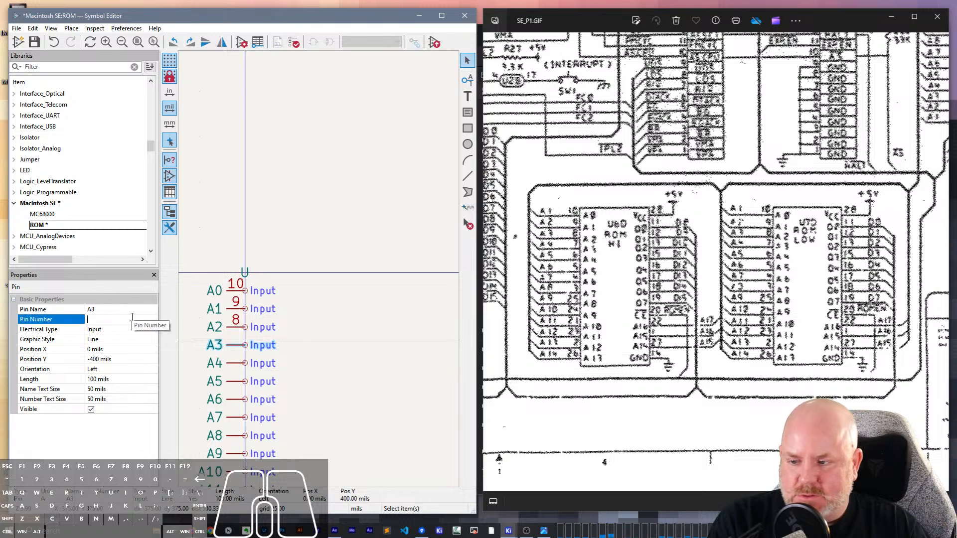
text(7)
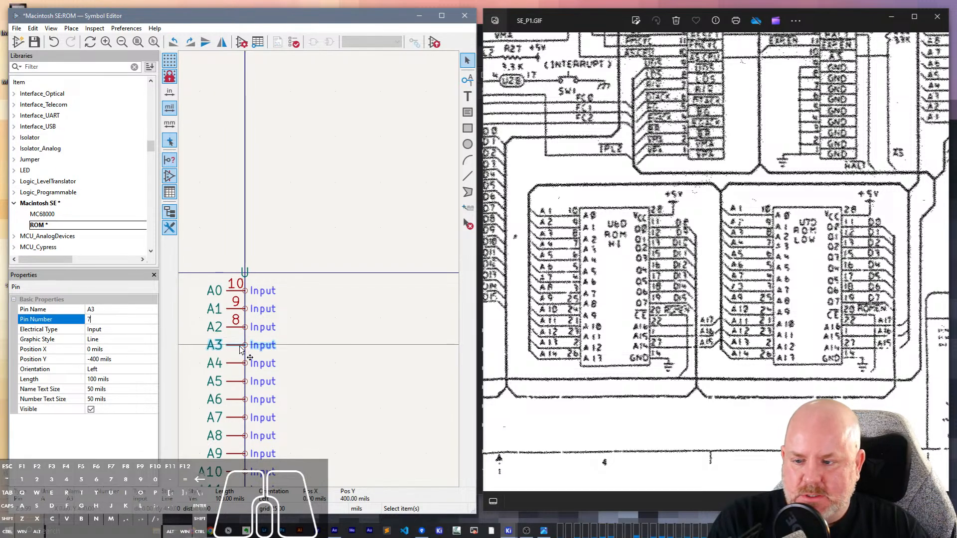
click(236, 363)
click(110, 320)
text(6)
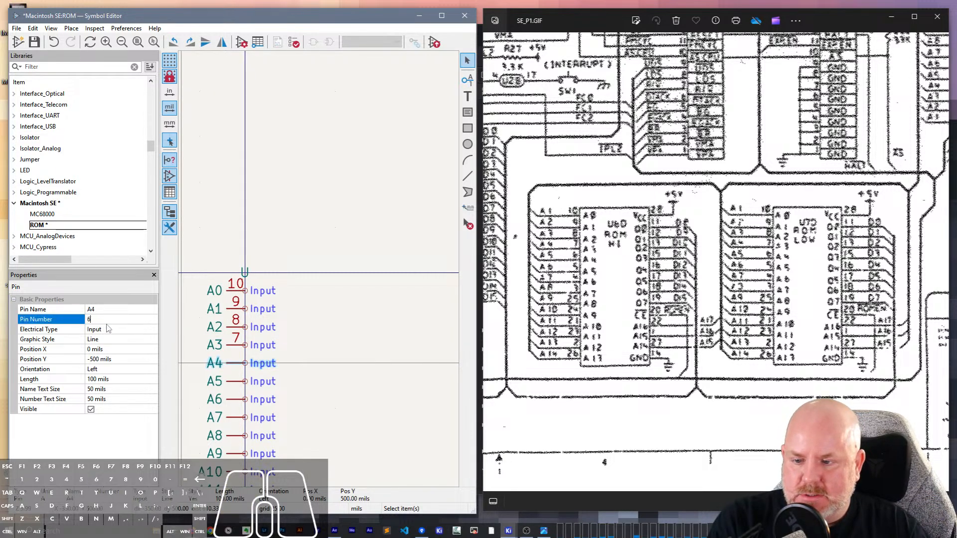
- Set the pin number of A5 to 5 and of A6 to 4
click(234, 382)
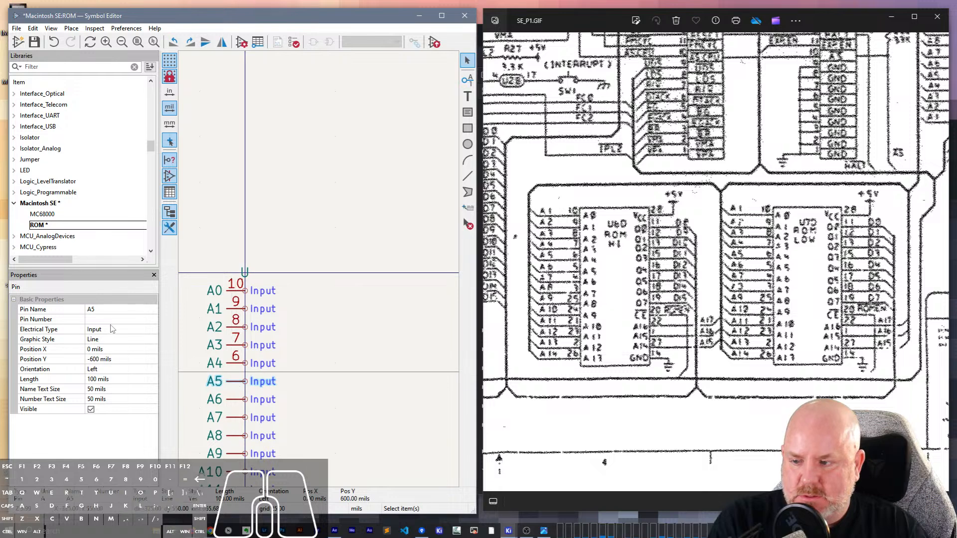
click(112, 319)
text(5)
click(233, 399)
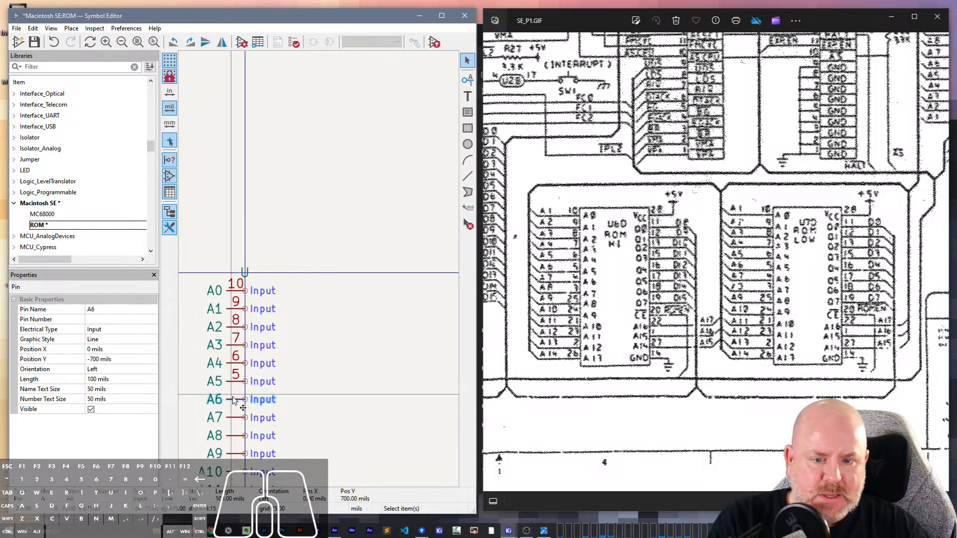
click(120, 320)
text(4)
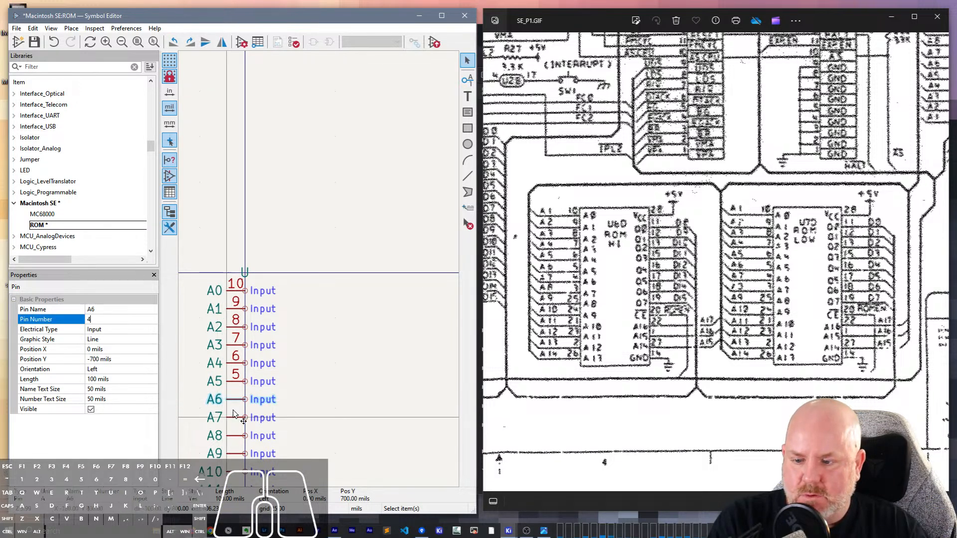
- Set the pin number of A7 to 3 and select pin A8
click(222, 420)
click(115, 320)
text(3)
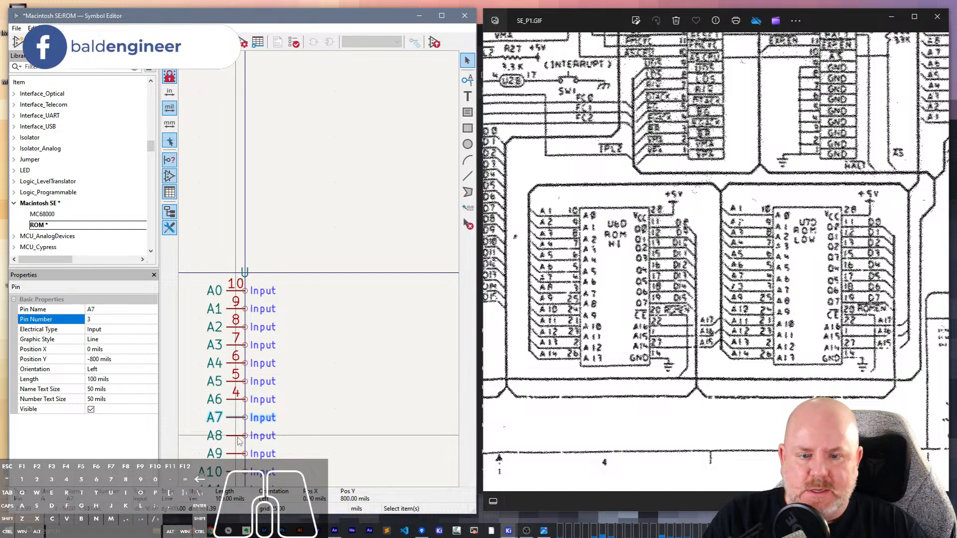
click(239, 440)
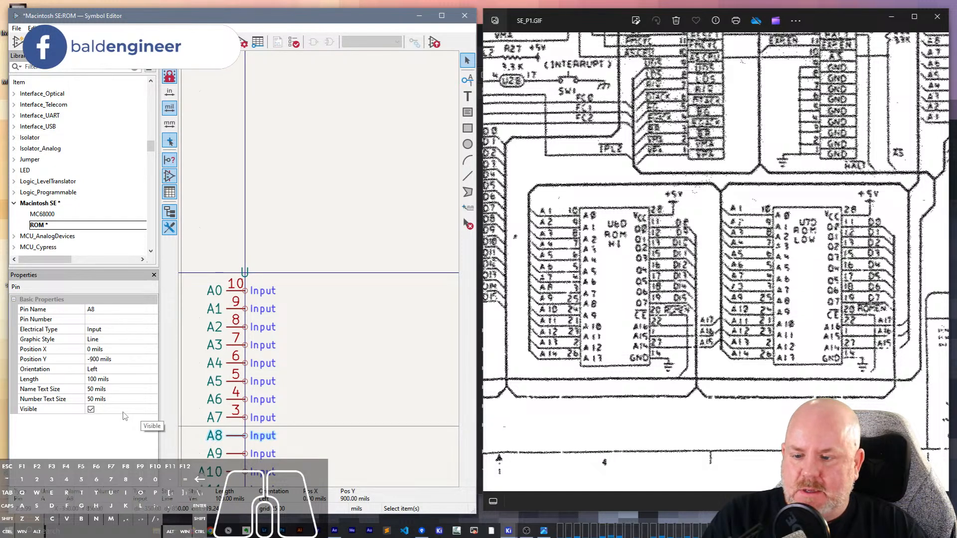
- Set the pin number of A8 to 25 and of A9 to 24
click(117, 320)
text(25)
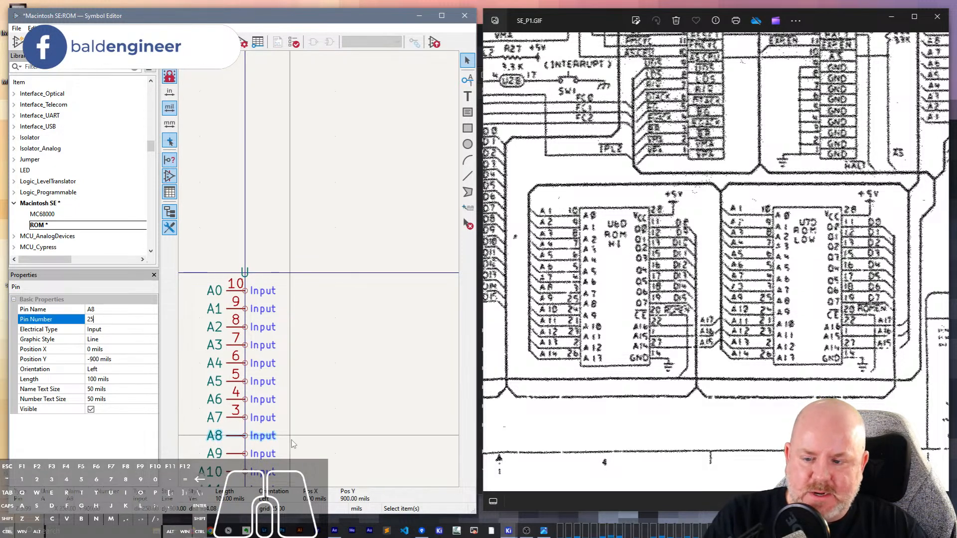
click(238, 454)
click(124, 320)
text(24)
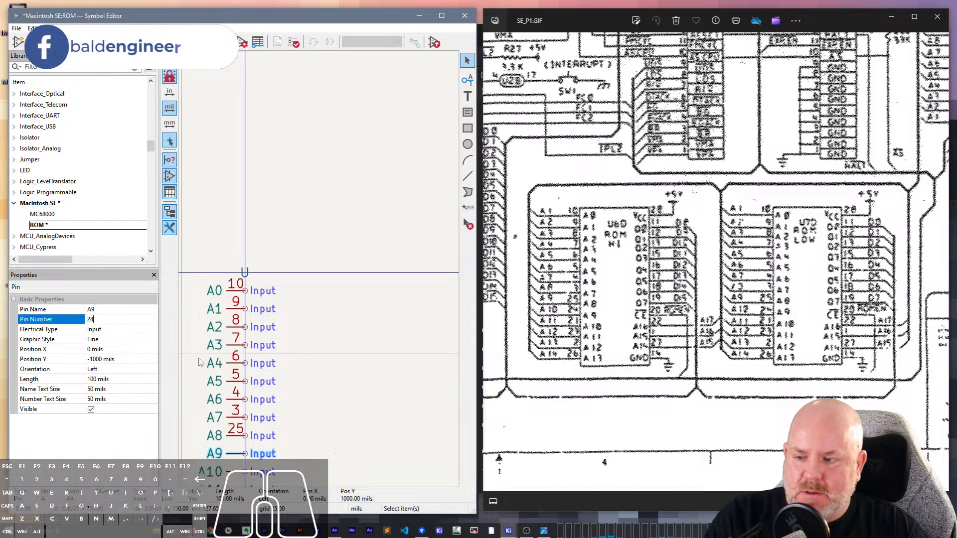
- Set the pin number of A10 to 21 and of A11 to 23
scroll(269, 281, down, 5)
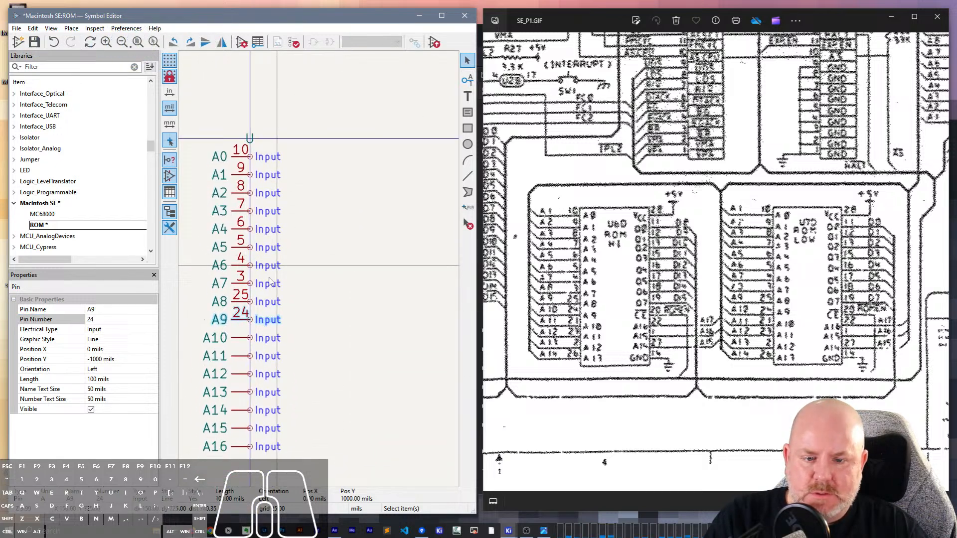
click(238, 338)
click(114, 321)
text(21)
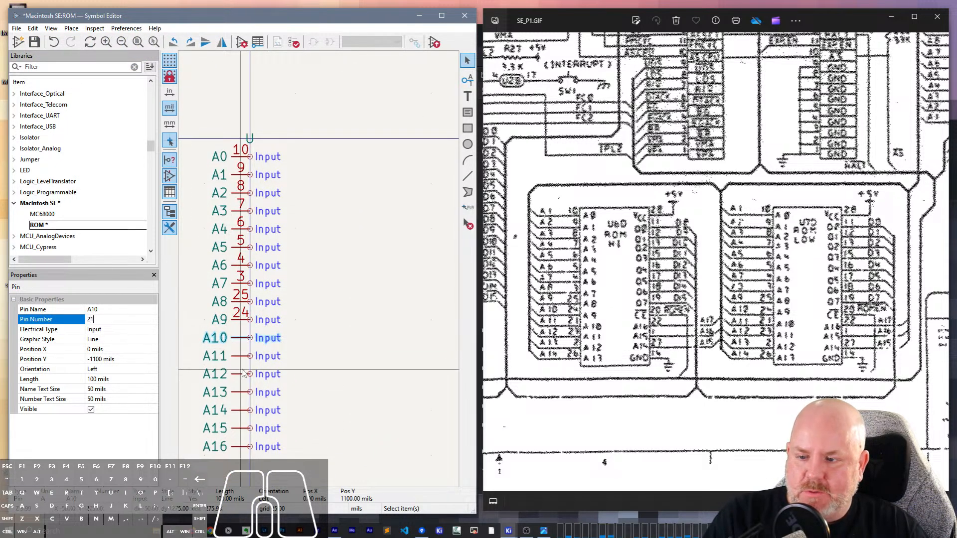
click(244, 357)
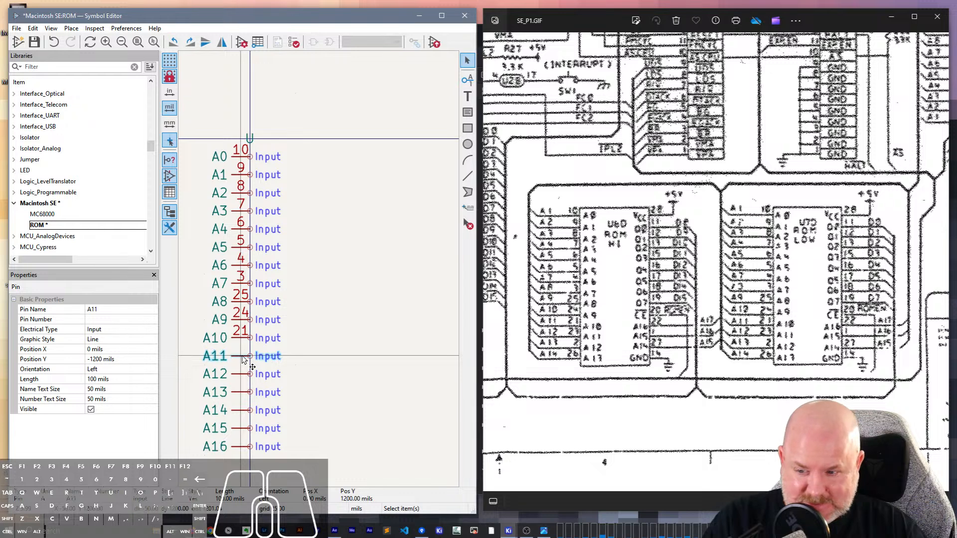
text(23)
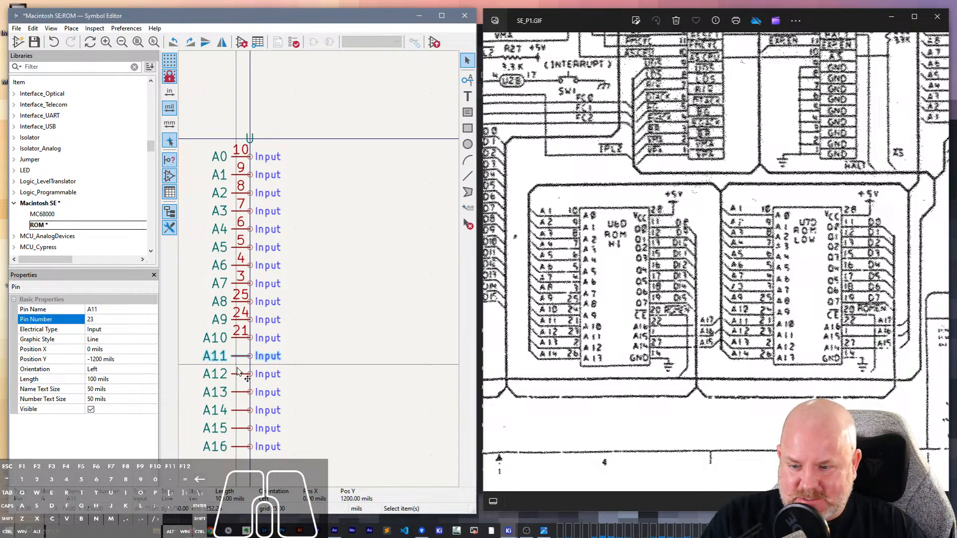
- Set the pin number of A12 to 2 and of A13 to 26
click(238, 373)
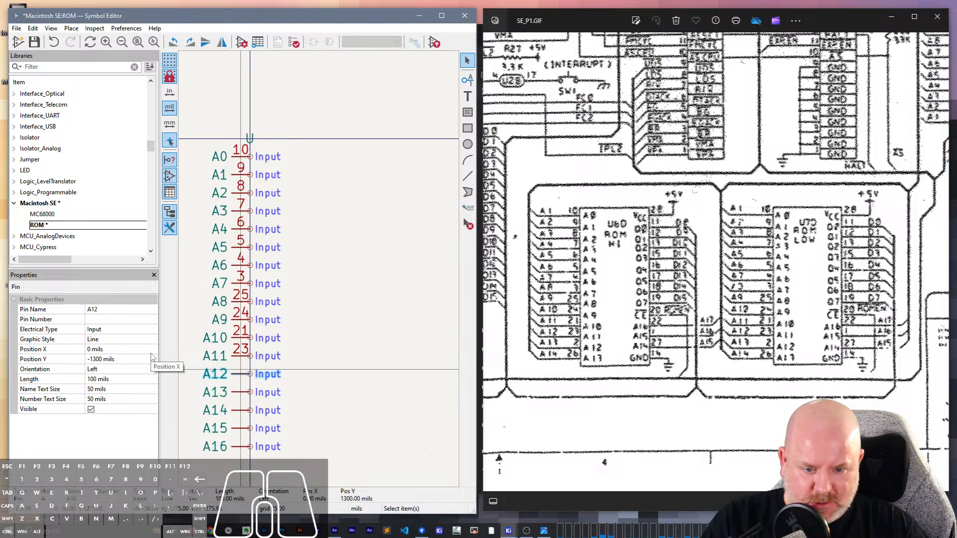
click(120, 320)
text(2)
click(239, 393)
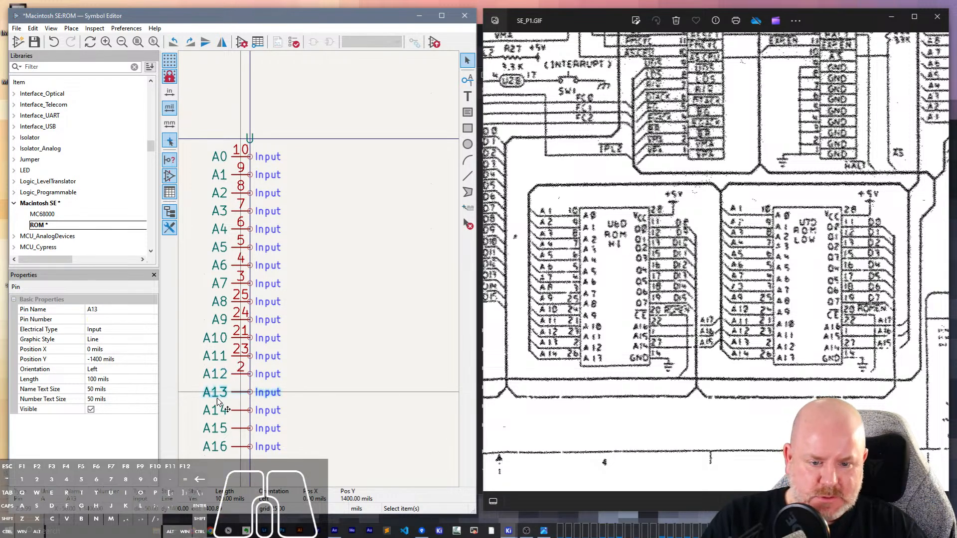
click(109, 318)
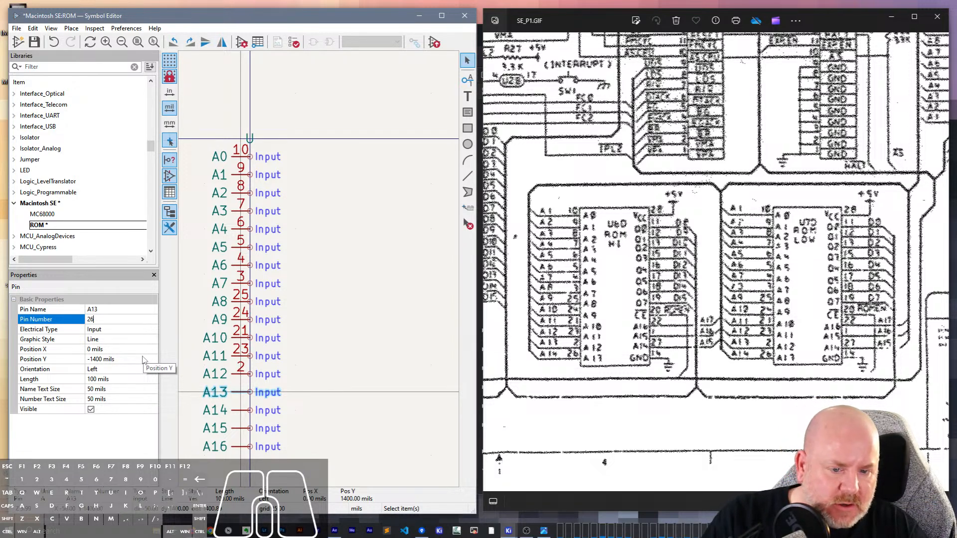
- Set the pin number of A14 to 27 and of A15 to 1
click(239, 410)
click(142, 319)
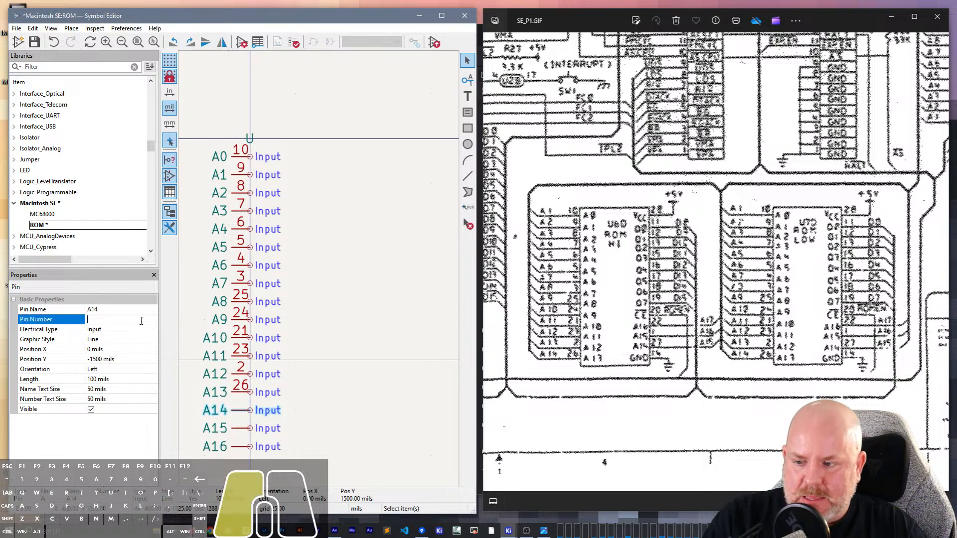
text(27)
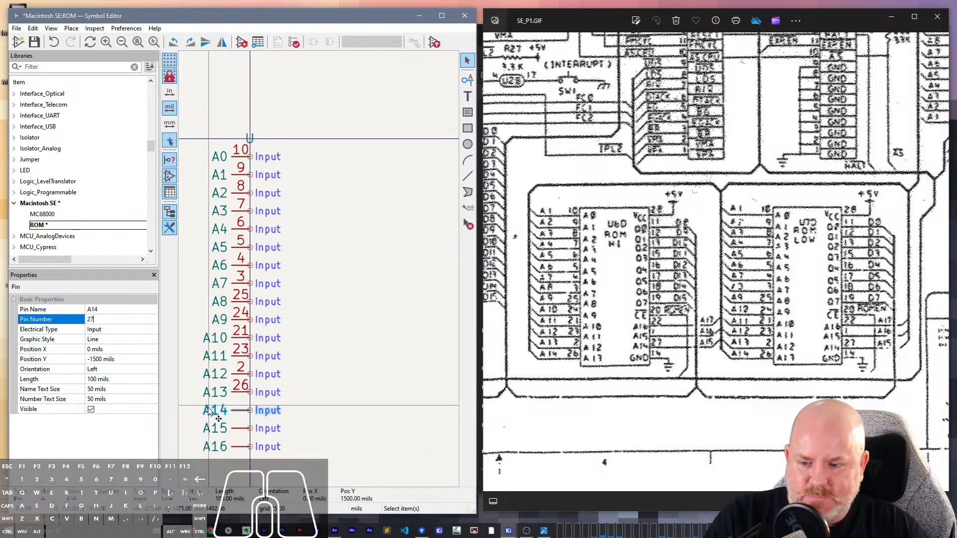
click(223, 427)
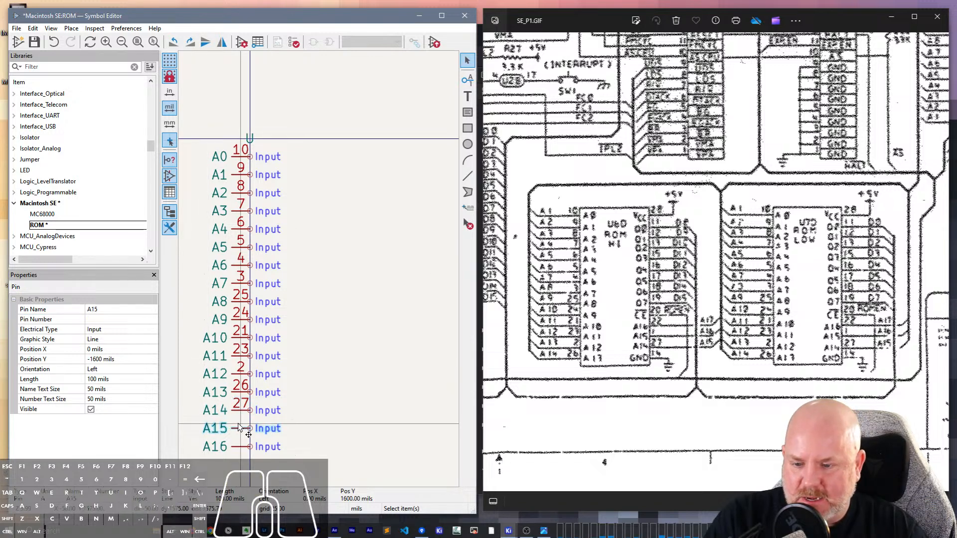
click(140, 322)
text(1)
- Set the pin number of A16 to 22 and clear the selection
click(245, 447)
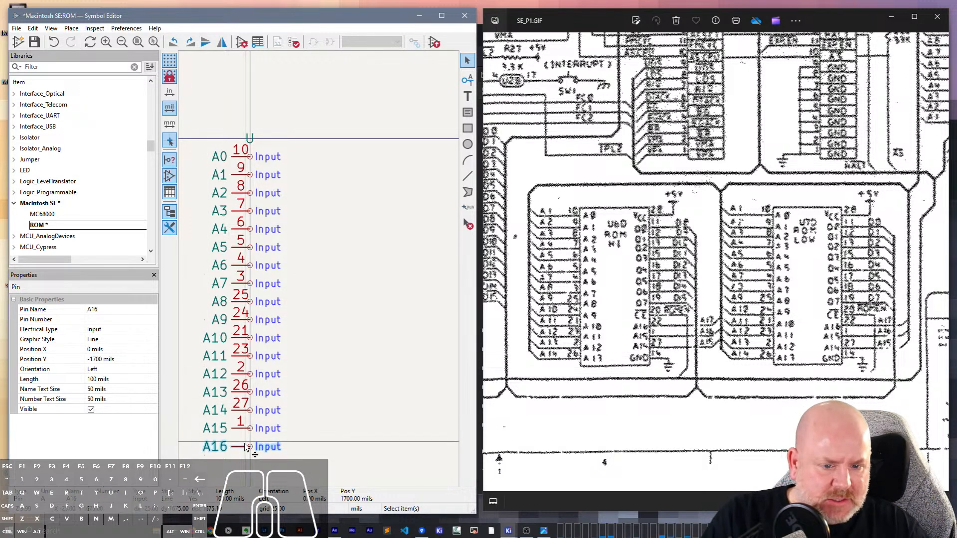
click(134, 319)
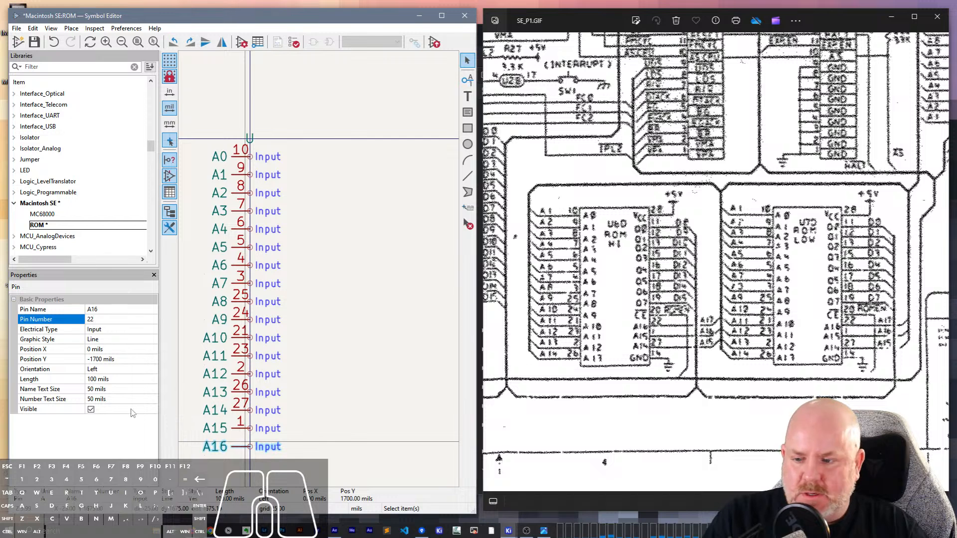
click(314, 458)
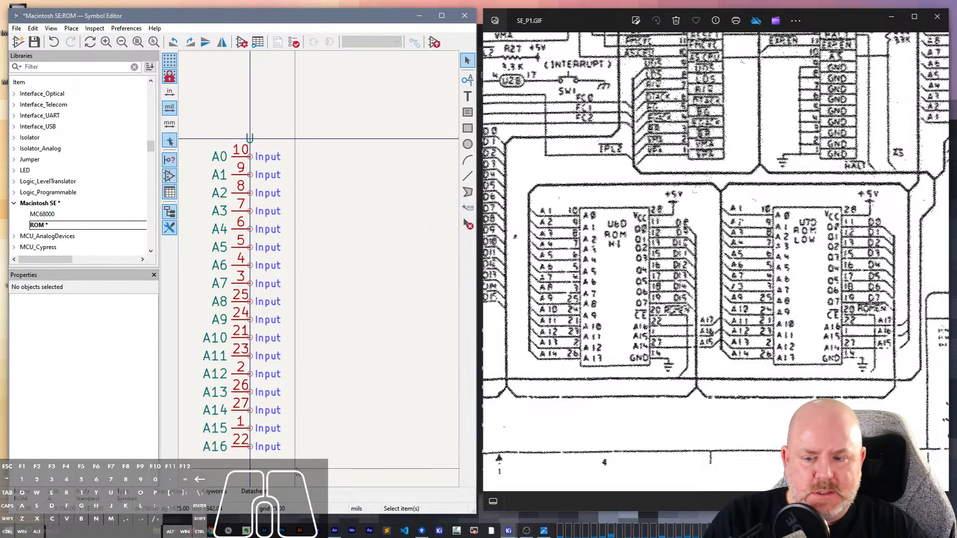
- Move pins A14 to A16 to the symbol's right side, mirrored horizontally and vertically so A16 is on top and A14 at the bottom
drag(304, 474, 217, 407)
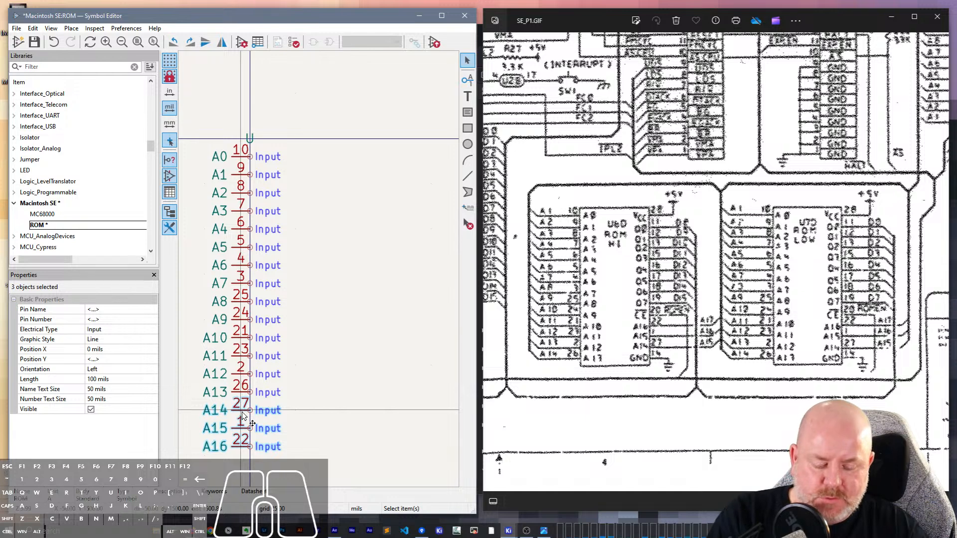
key(m)
key(x)
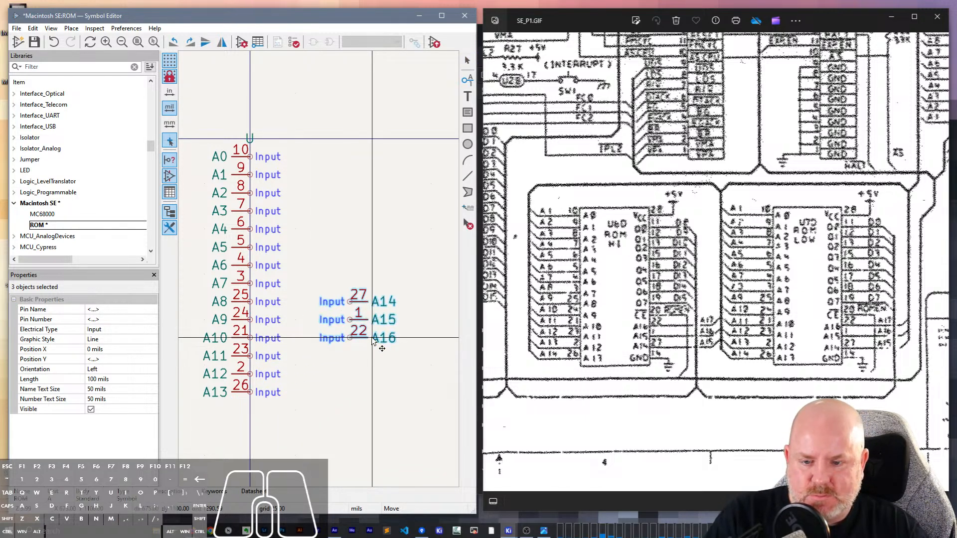
key(y)
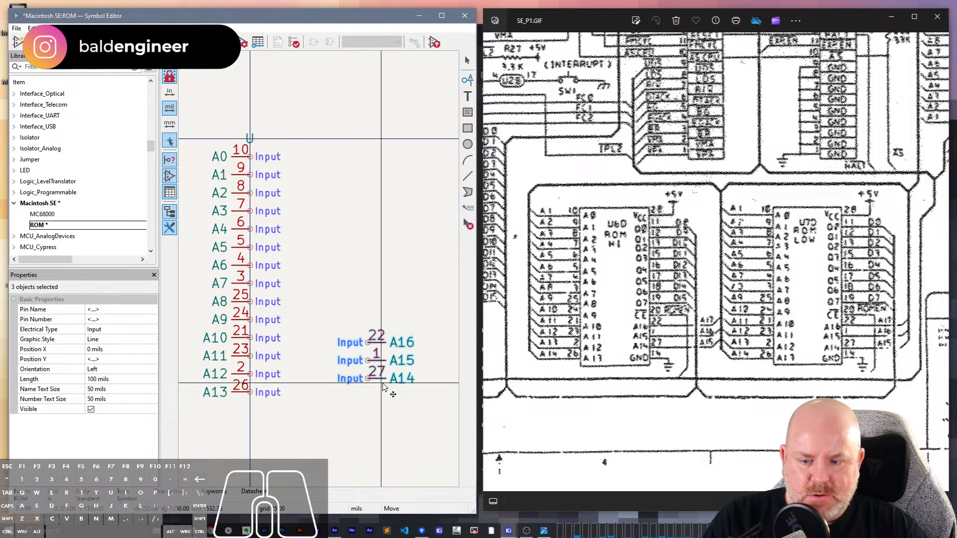
click(364, 281)
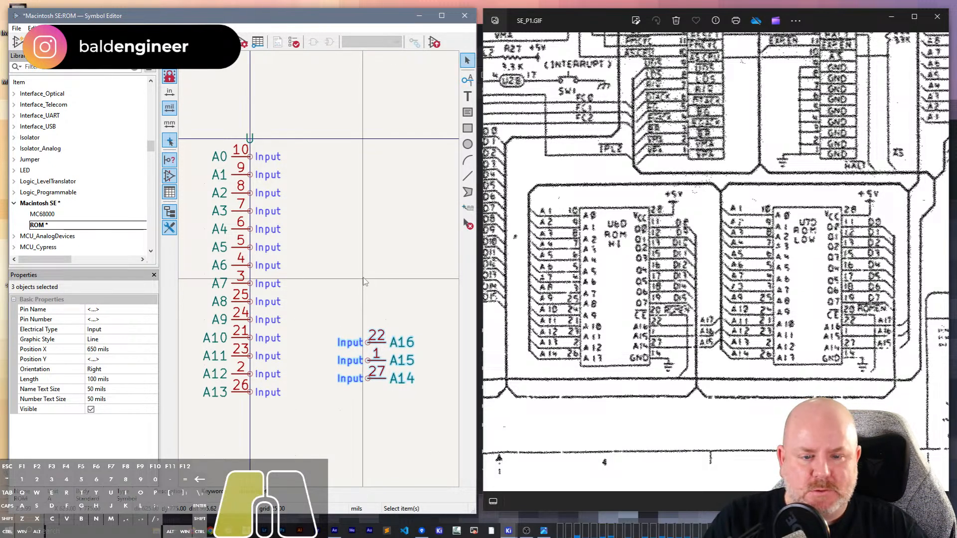
click(364, 281)
- Save the ROM symbol in the Macintosh SE library
middle_drag(351, 259, 329, 299)
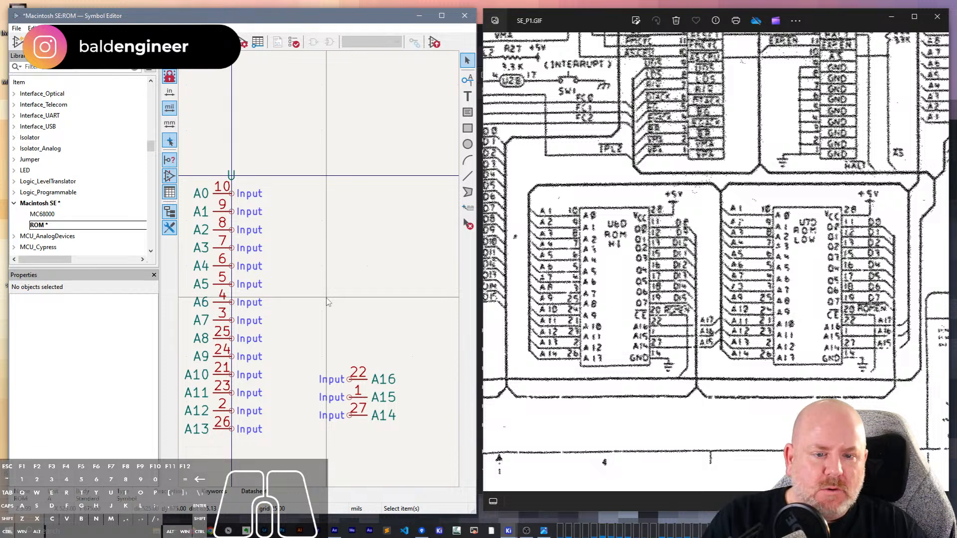
click(323, 165)
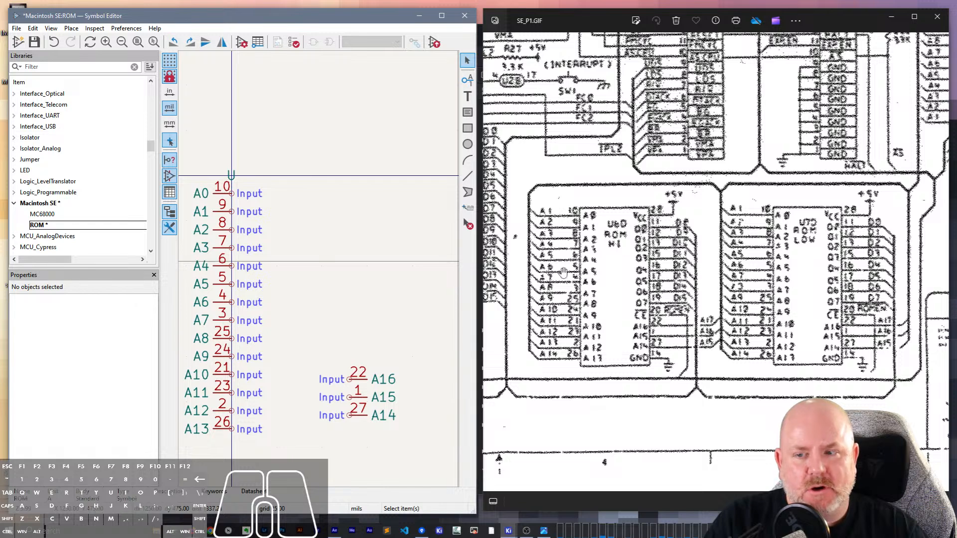
click(339, 207)
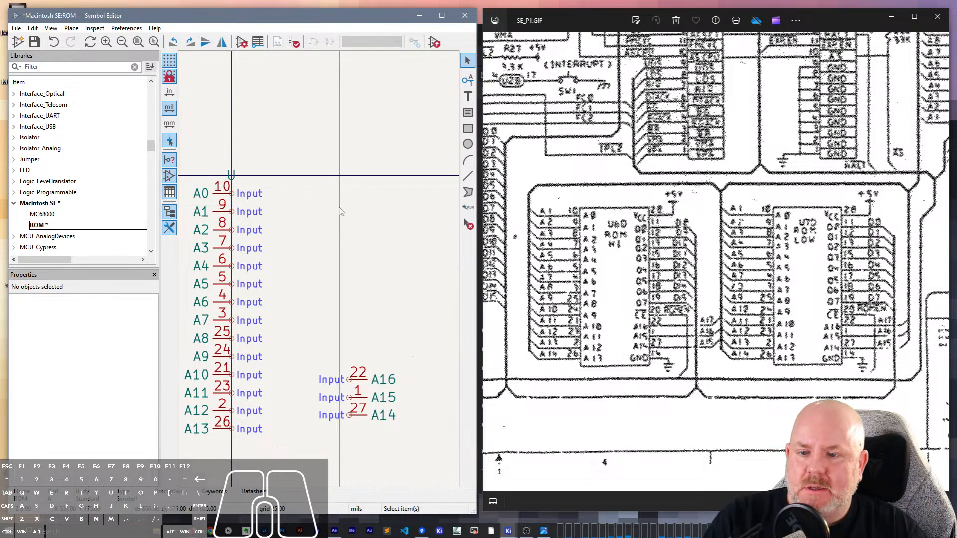
key(ctrl+s)
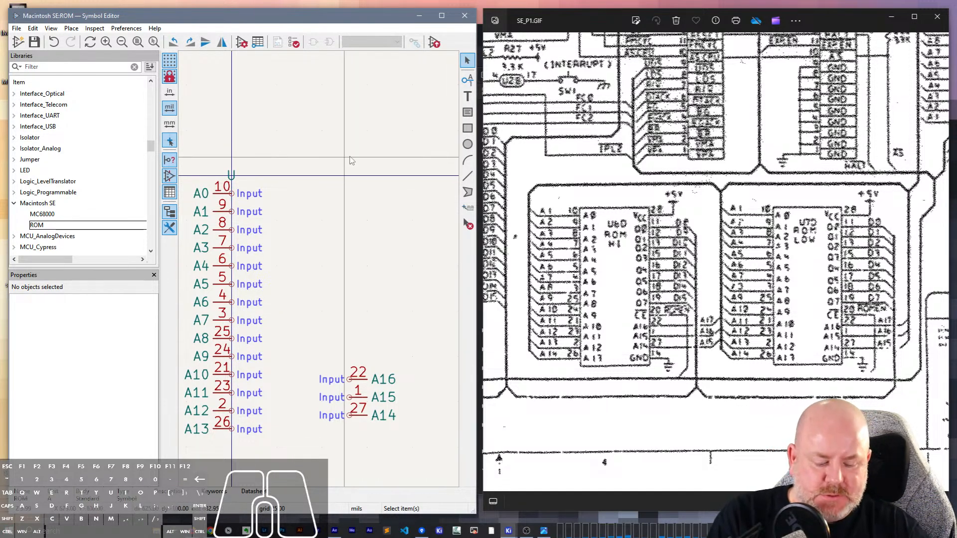
- Add a tri-state pin named O0 with number 11 on the symbol's right side, level with A0
key(p)
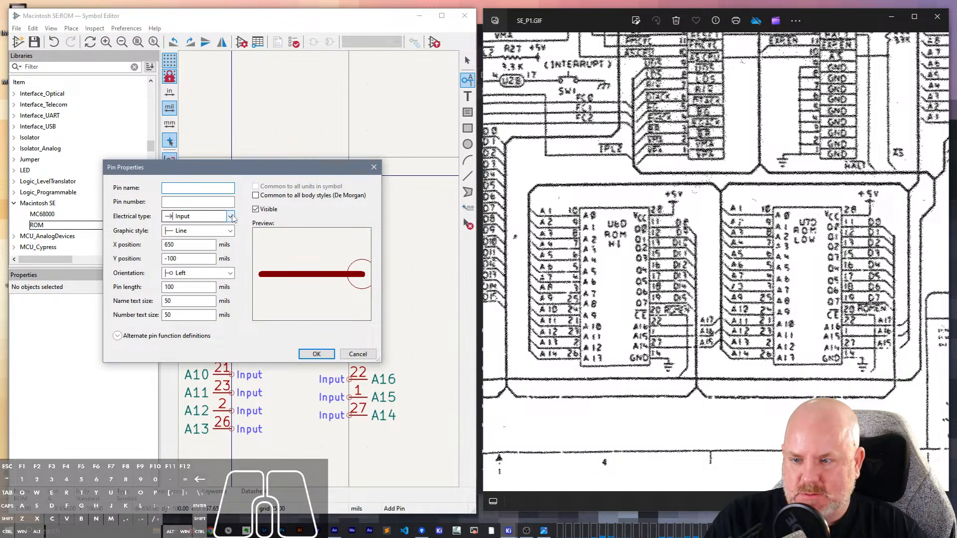
click(199, 216)
click(195, 249)
click(189, 186)
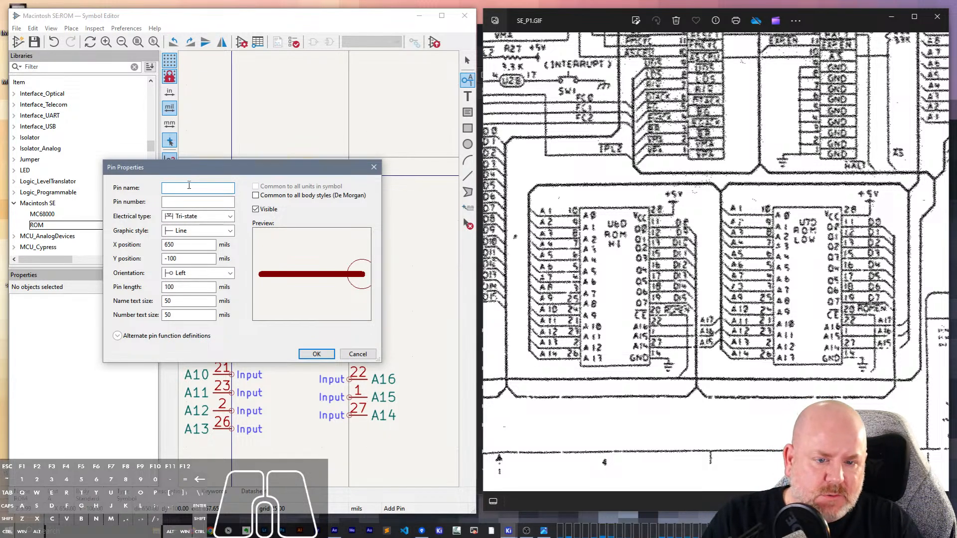
text())
key(BackSpace)
text(0)
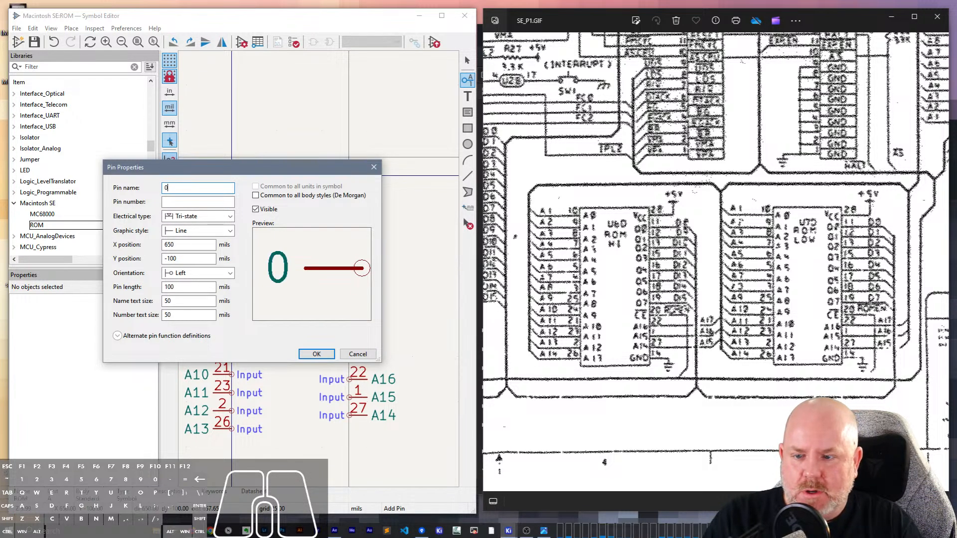
key(BackSpace)
text(O1)
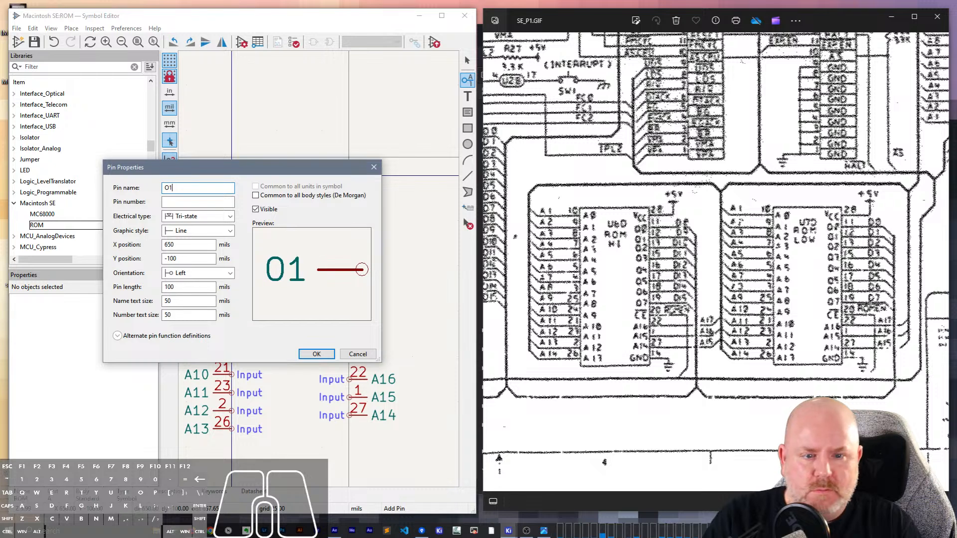
text(0)
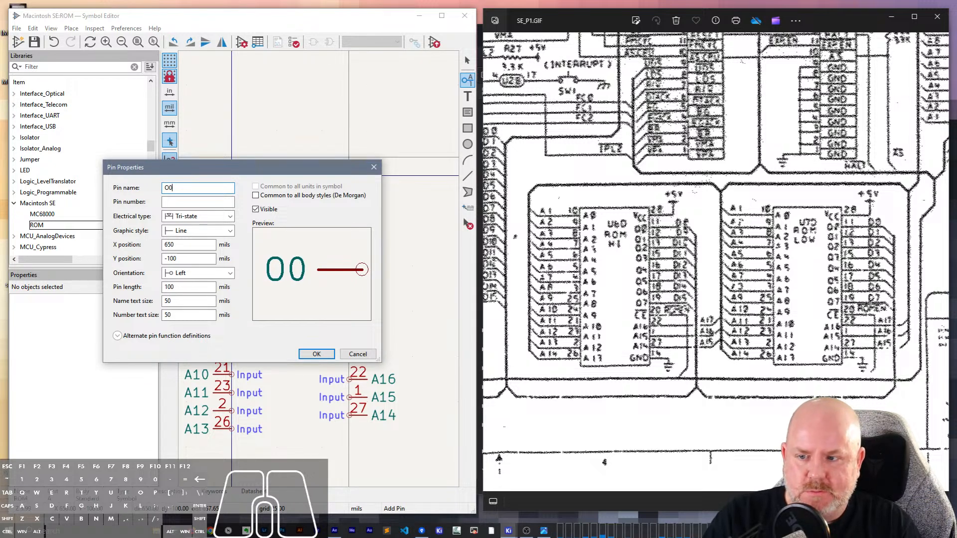
text(11)
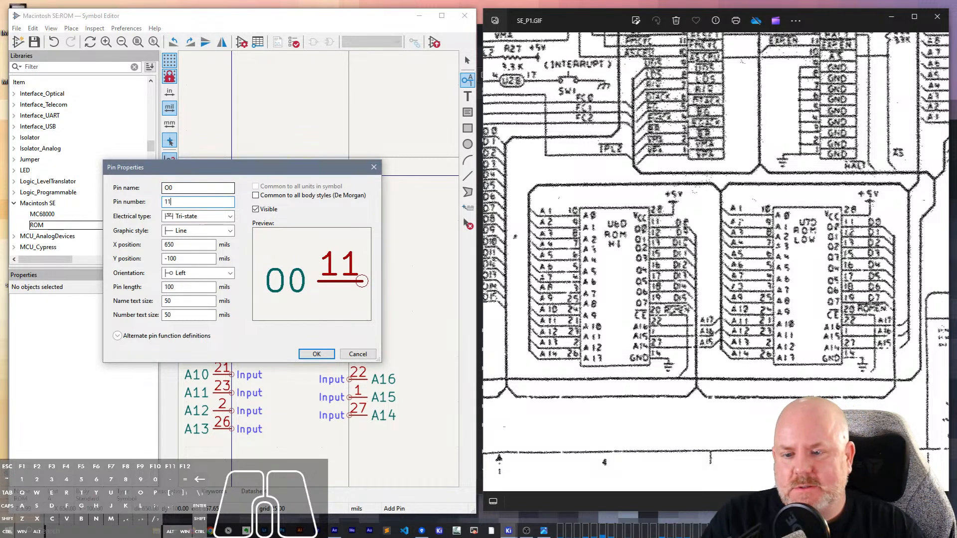
key(Return)
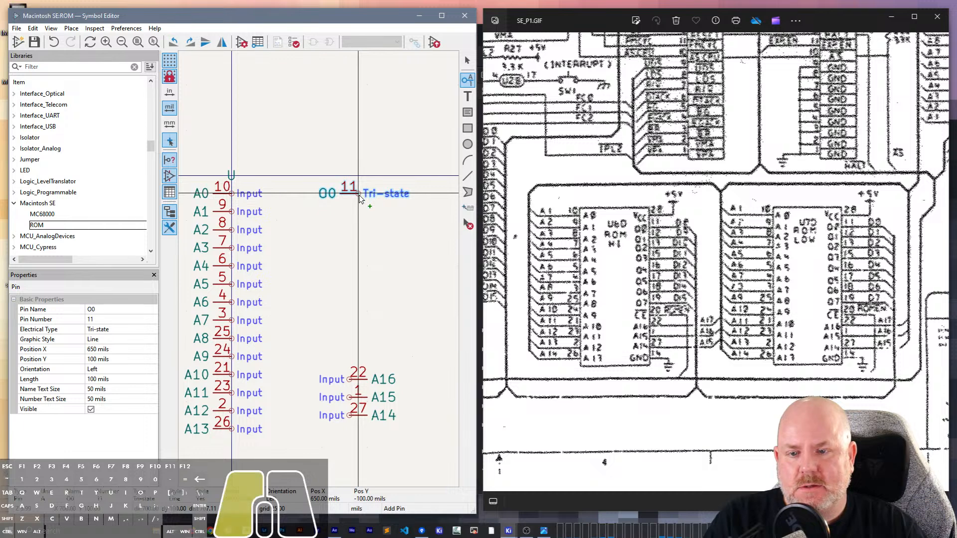
click(358, 193)
- Repeat the O0 pin three times downward to add O1, O2 and O3 with consecutive numbers
key(Insert)
key(Insert)
key(Insert)
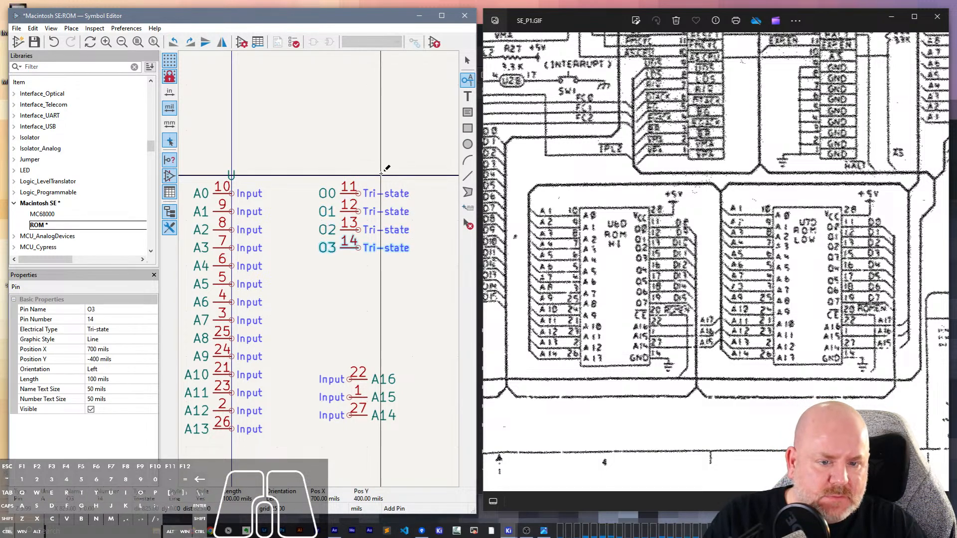
key(Escape)
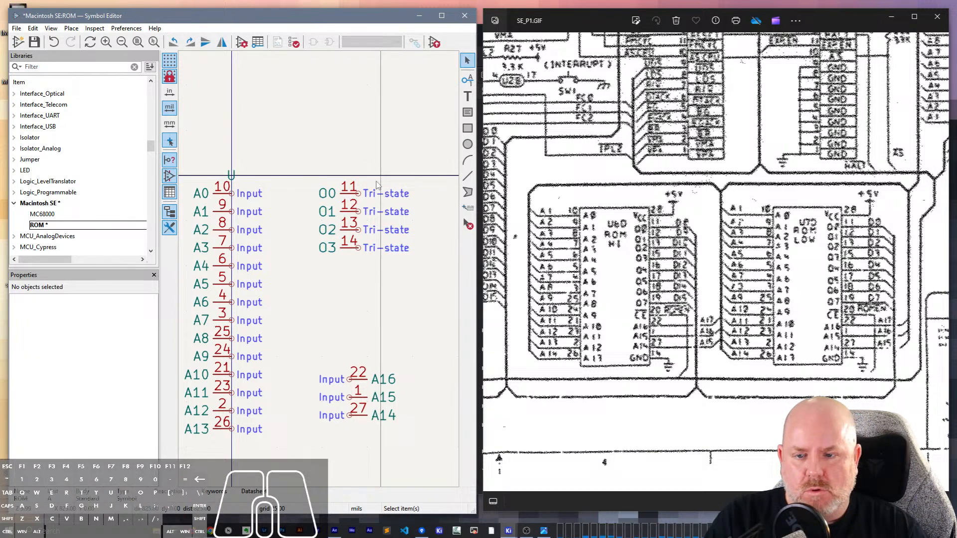
- Set the pin number of O3 to 15
click(347, 248)
click(92, 320)
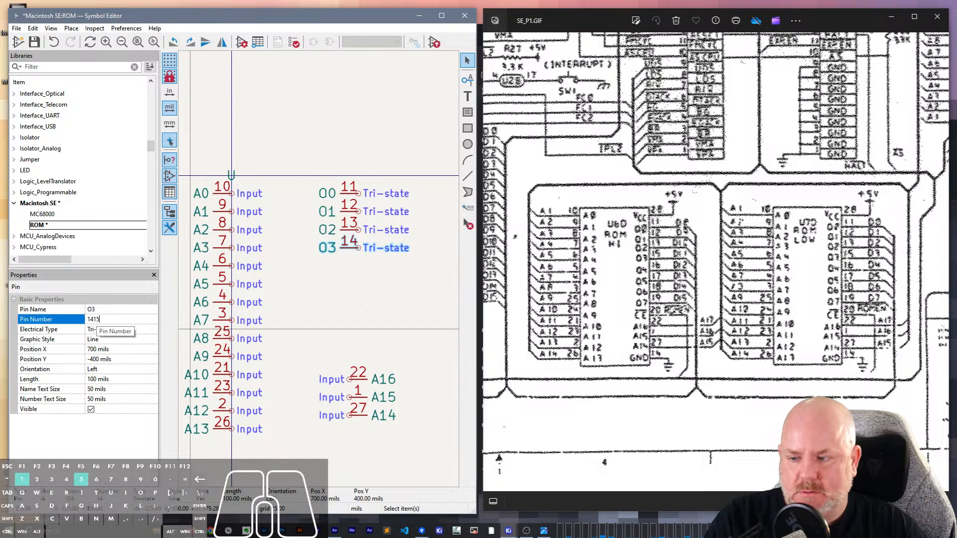
text(15)
key(Return)
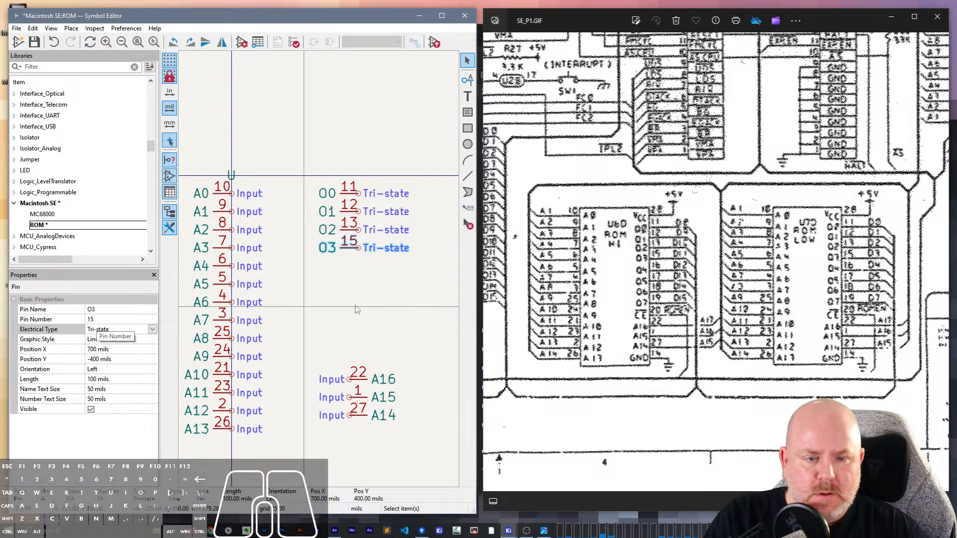
- Repeat the O3 pin below itself to add tri-state pin O4 with number 16
key(Insert)
key(Insert)
key(Insert)
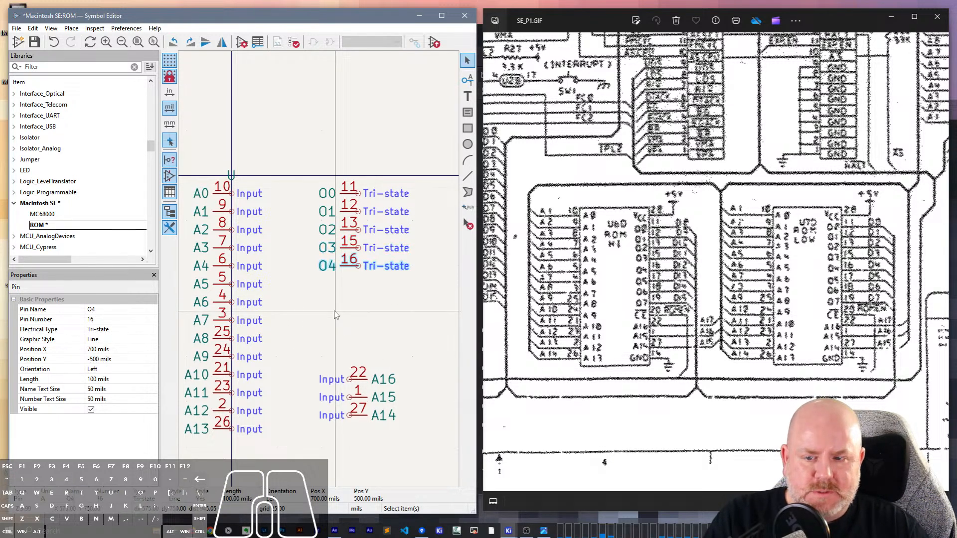
- Repeat the O4 pin downward three times to add tri-state pins O5, O6 and O7 numbered 17, 18 and 19
key(Insert)
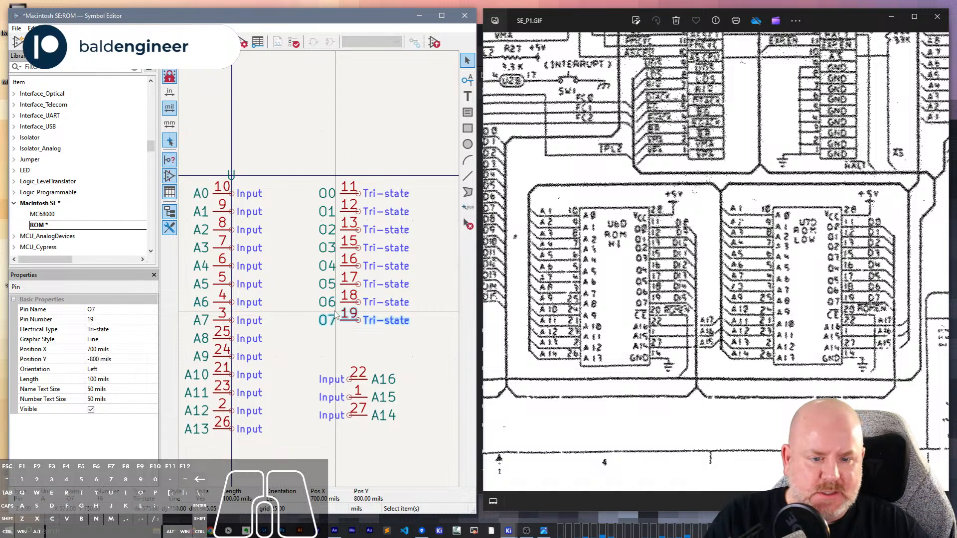
key(Escape)
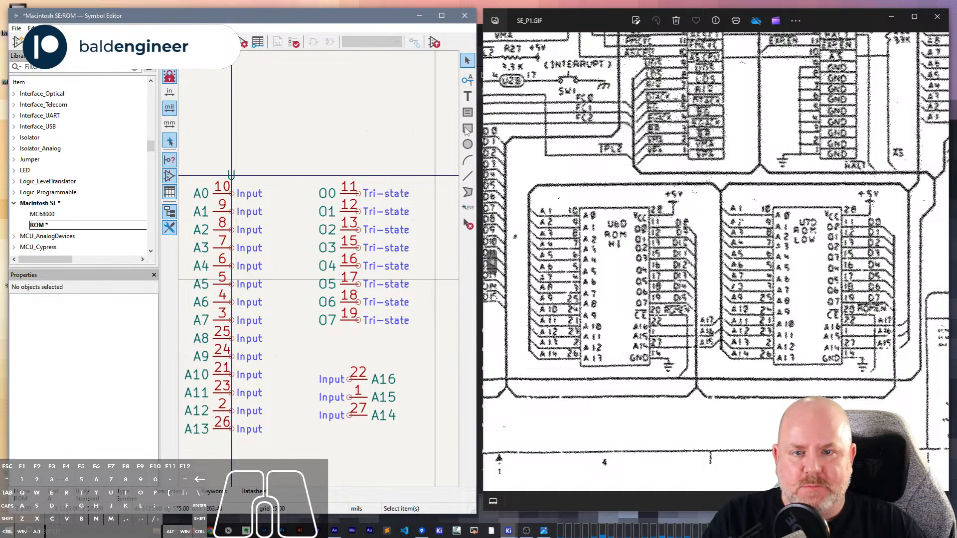
- Add a tri-state pin named ~{CE} with number 20 directly below O7
text(p)
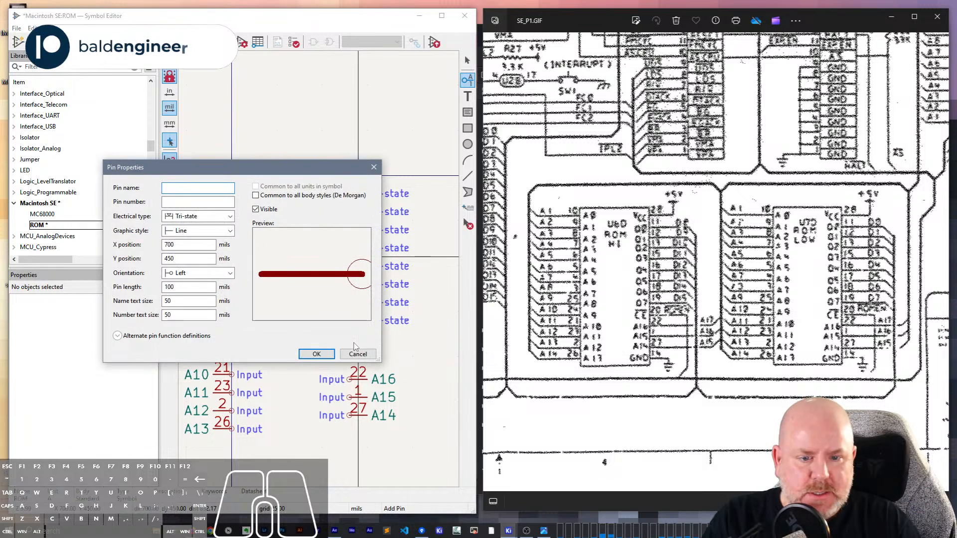
text(~{CE})
key(Tab)
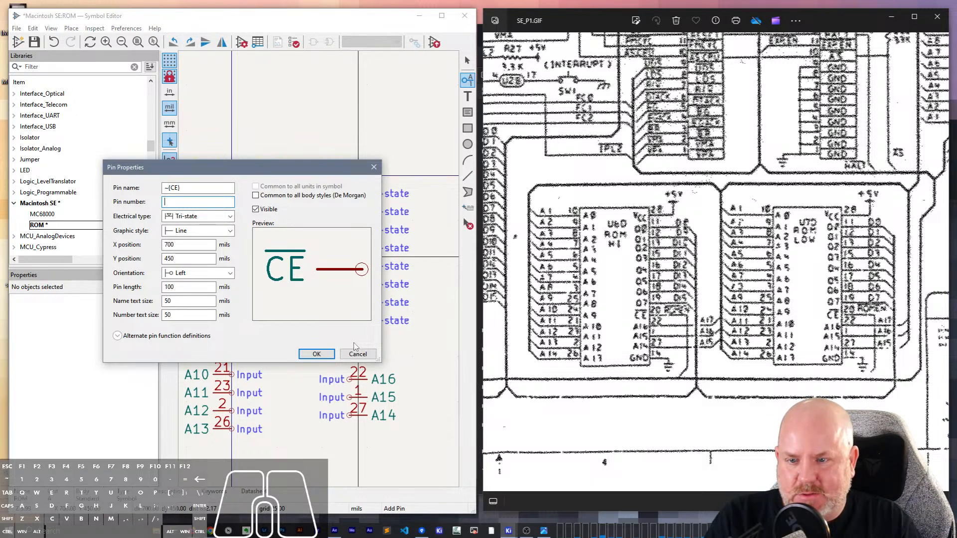
text(20)
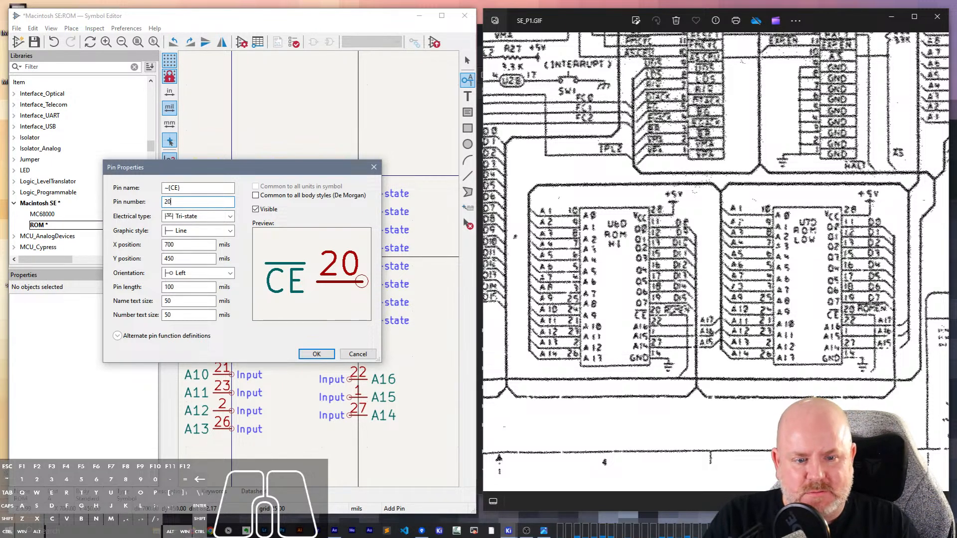
key(Return)
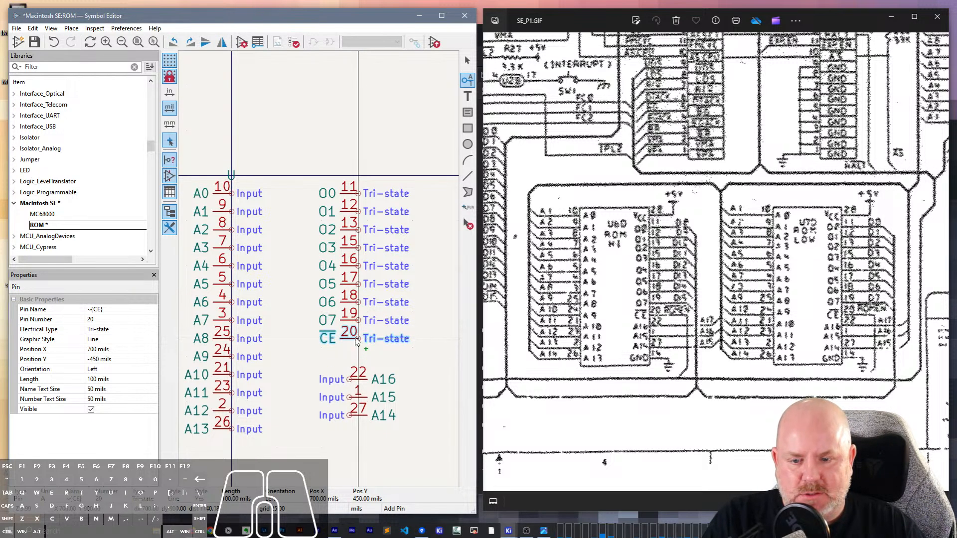
click(356, 341)
key(Escape)
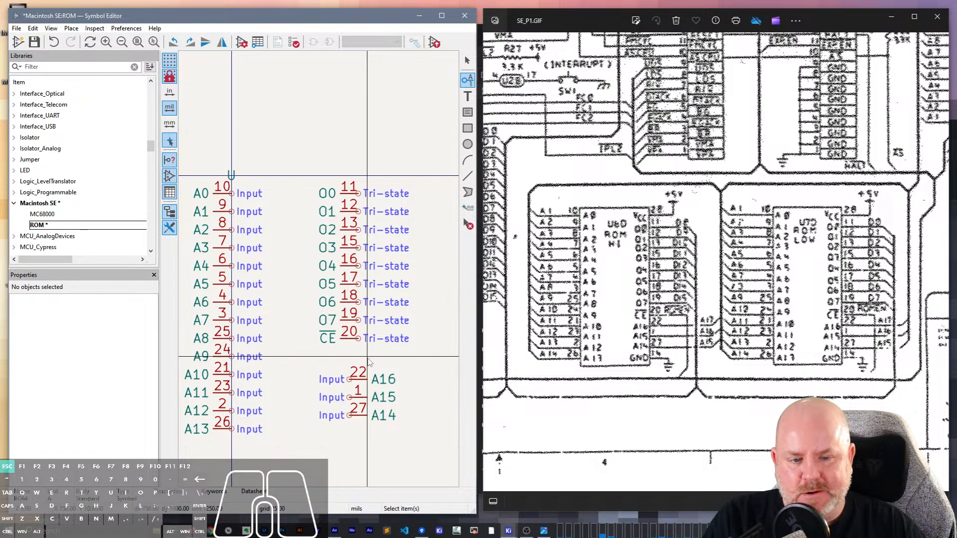
- Move pins O0 to O7 and CE down together by one pin row so that O0 is level with A1
drag(398, 357, 303, 162)
click(412, 383)
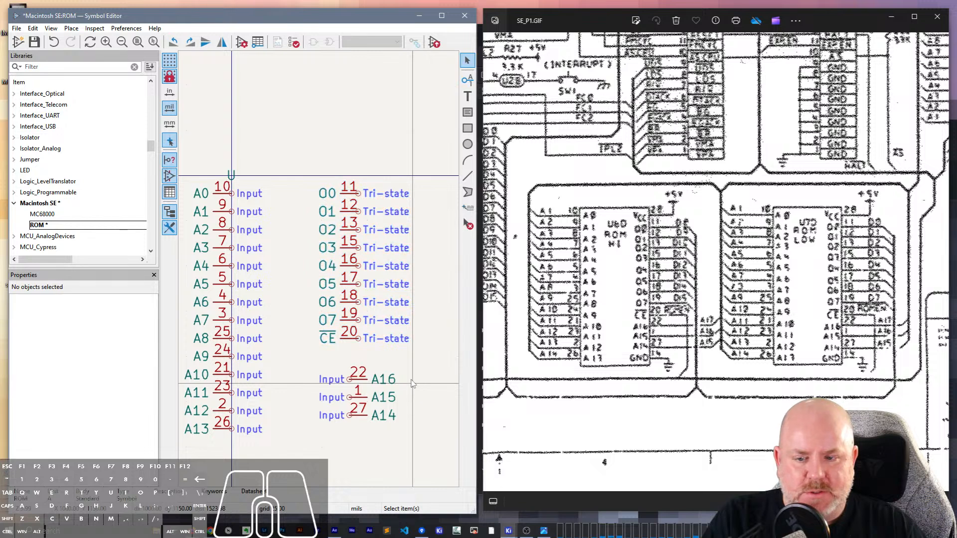
click(395, 356)
drag(404, 354, 323, 174)
key(m)
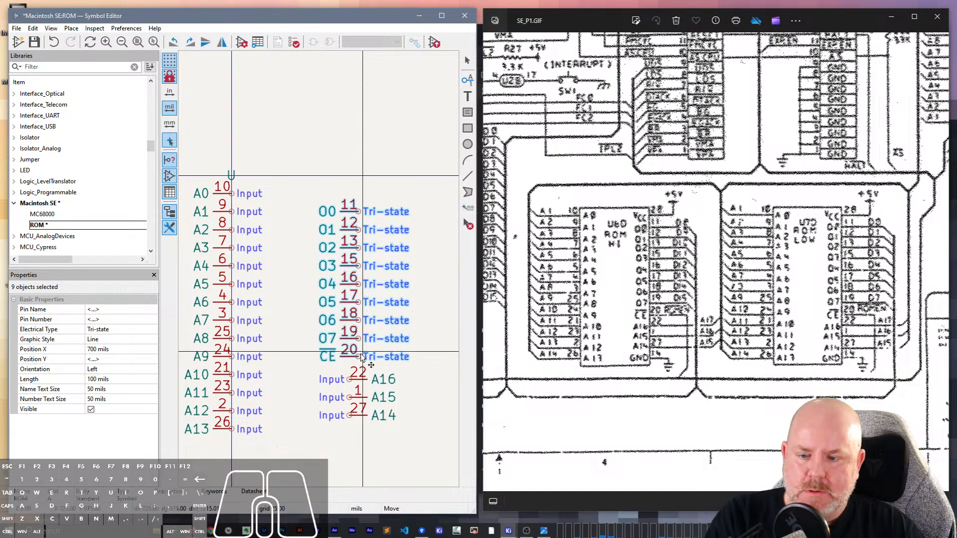
click(362, 357)
- Flip pins O0 to O7 and CE horizontally and move them into the same column as A16, A15 and A14
drag(355, 364, 348, 196)
key(x)
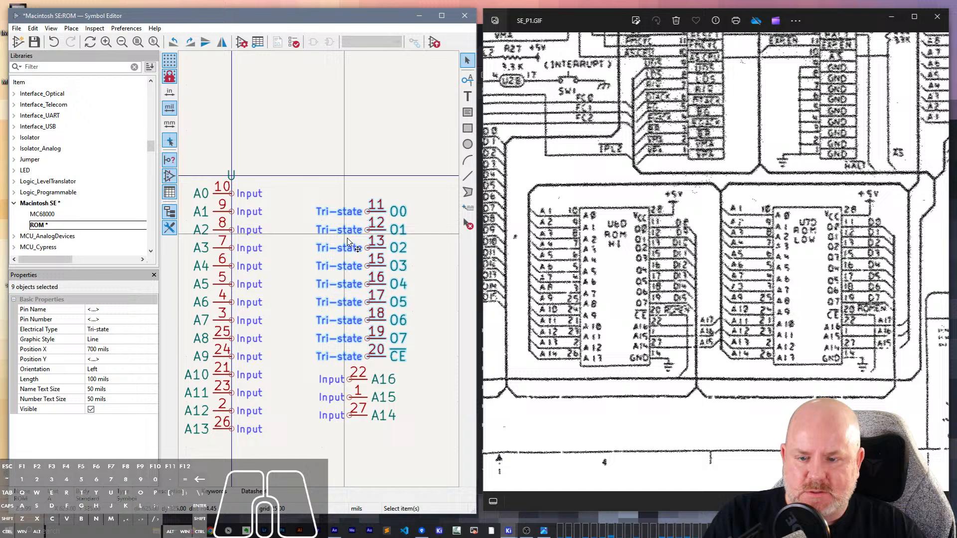
click(422, 299)
drag(394, 368, 334, 197)
key(m)
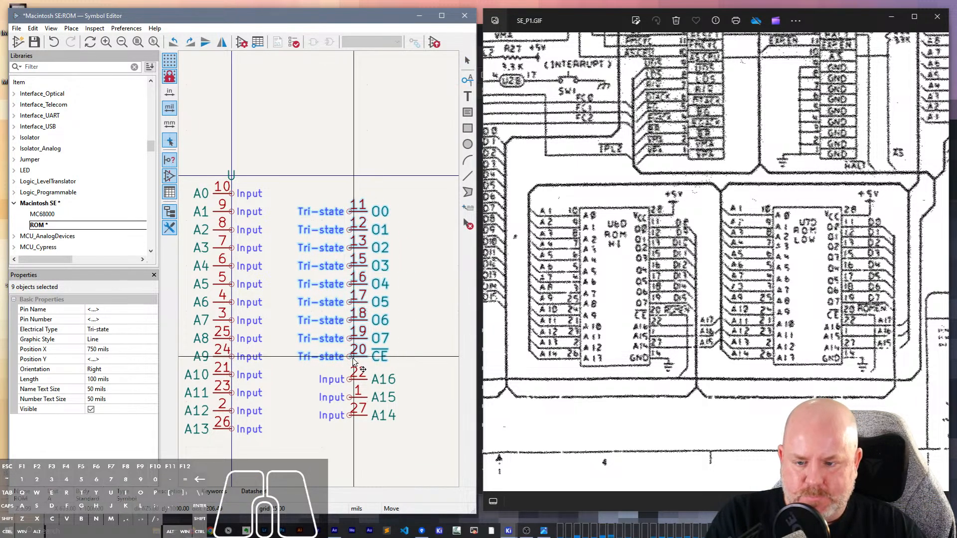
click(354, 359)
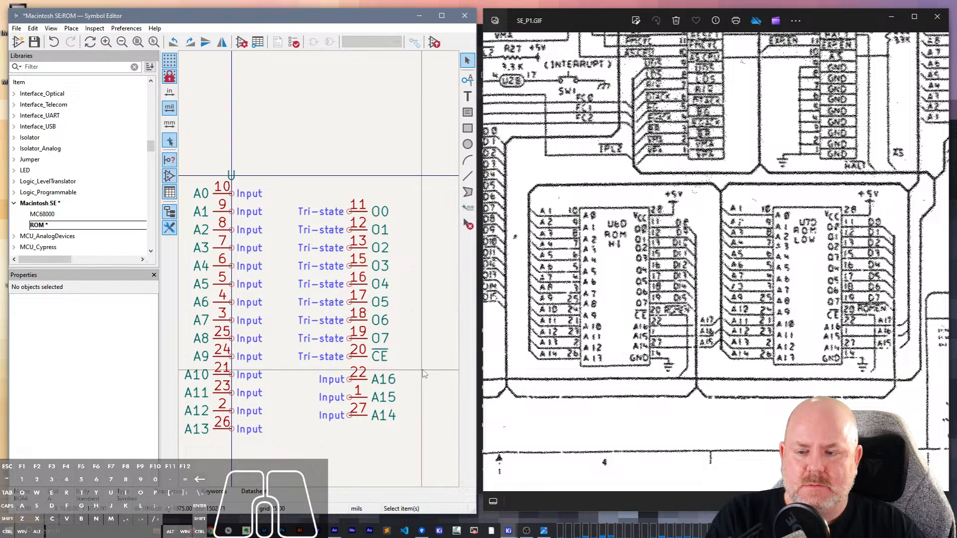
- Flip the whole right pin column and the A0 to A13 column horizontally so all pin names face the symbol's inside
drag(417, 441, 325, 145)
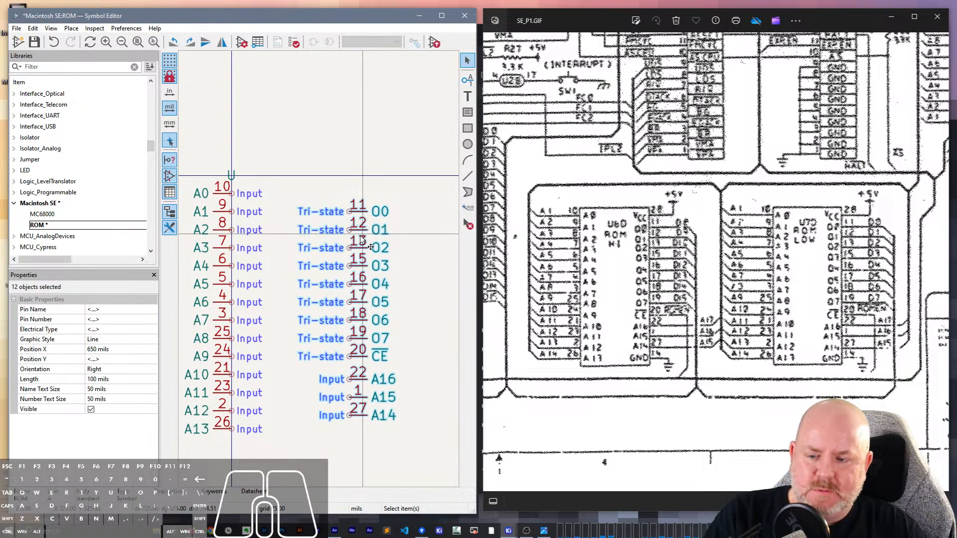
key(y)
click(412, 408)
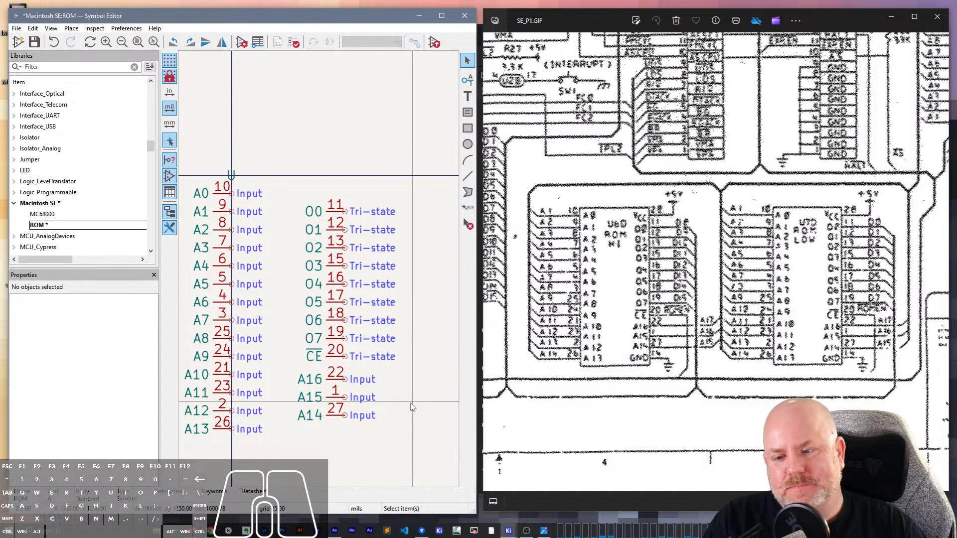
drag(264, 459, 210, 186)
key(y)
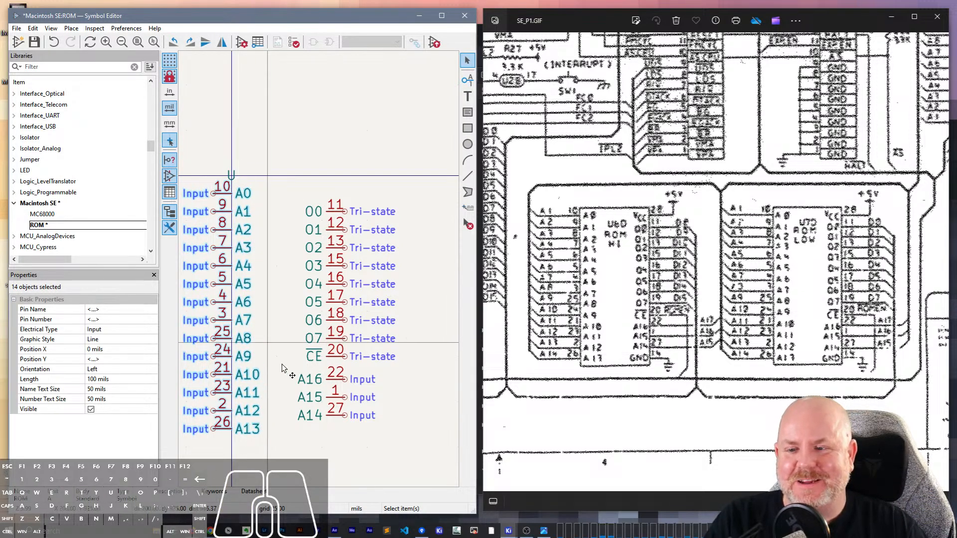
click(321, 453)
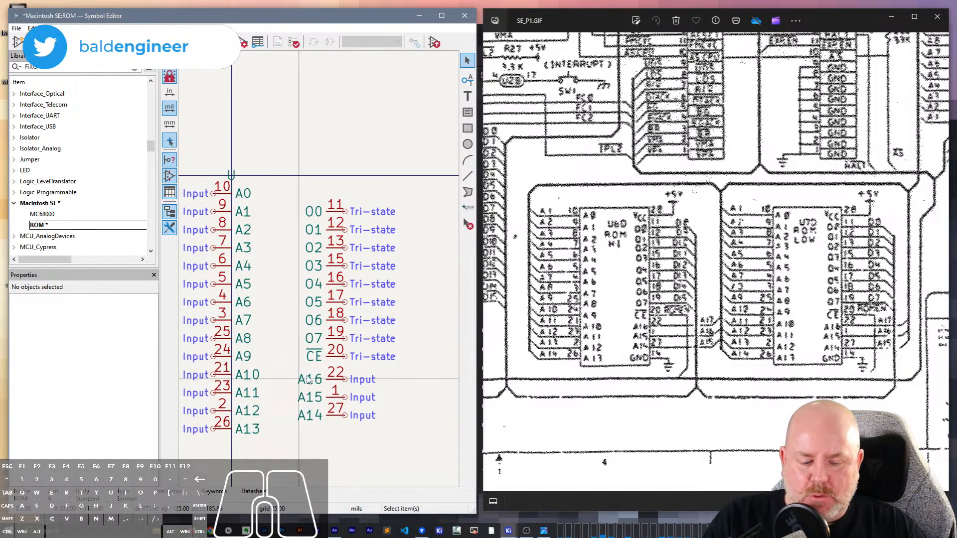
- Add a power input pin named GND with number 14 below and to the right of A14
text(p)
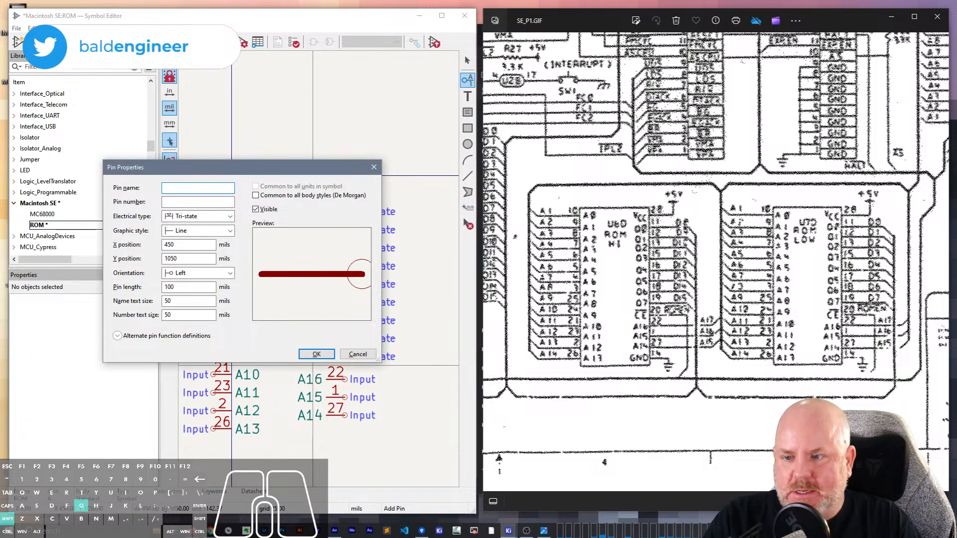
text(GND)
key(Tab)
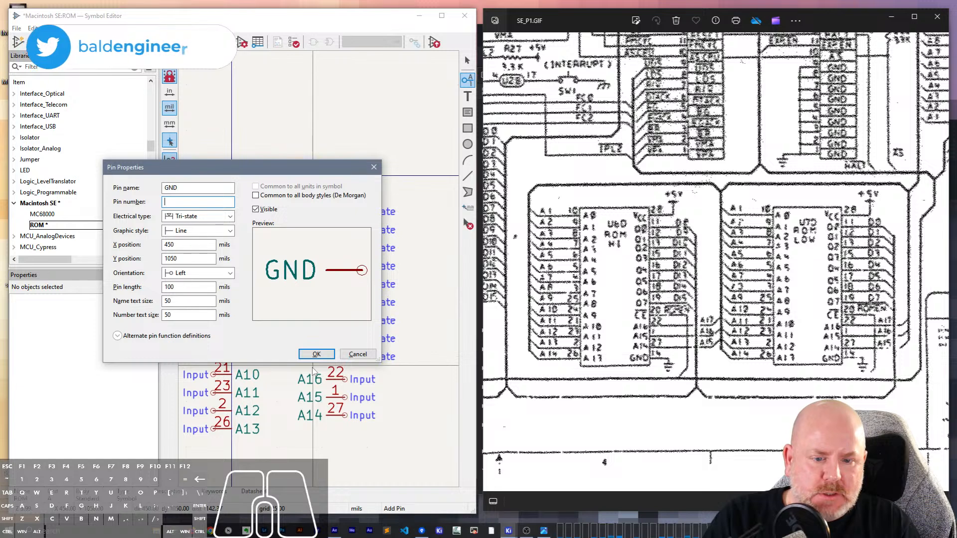
text(14)
click(204, 217)
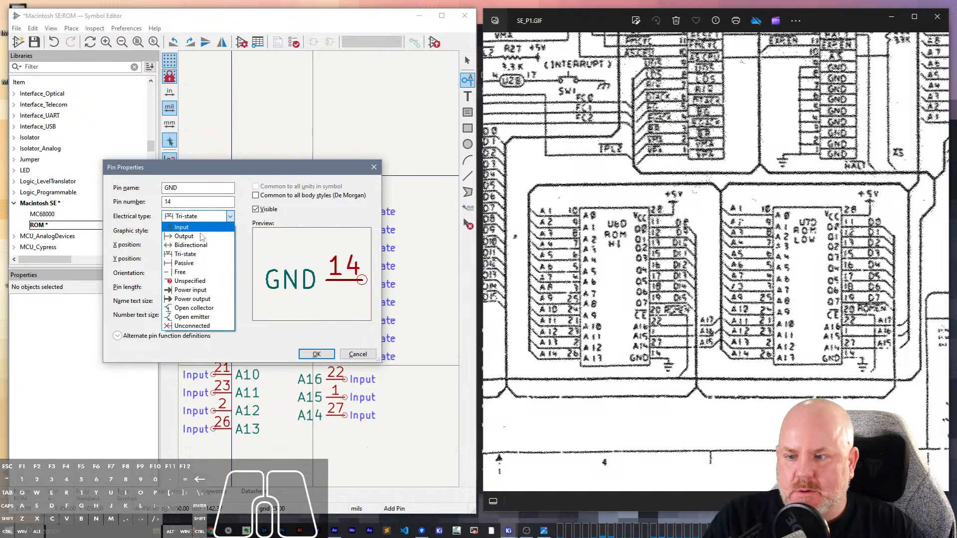
click(190, 284)
click(316, 354)
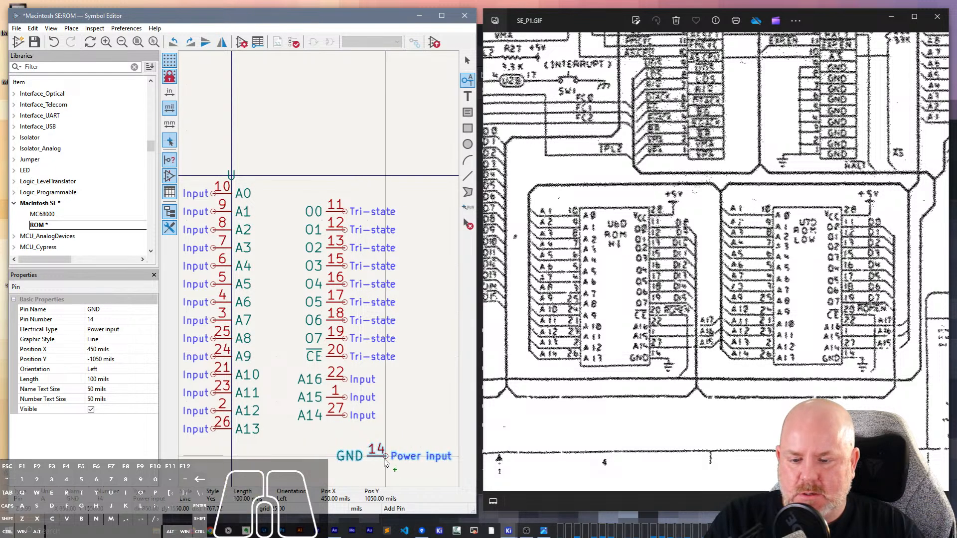
click(404, 457)
key(Escape)
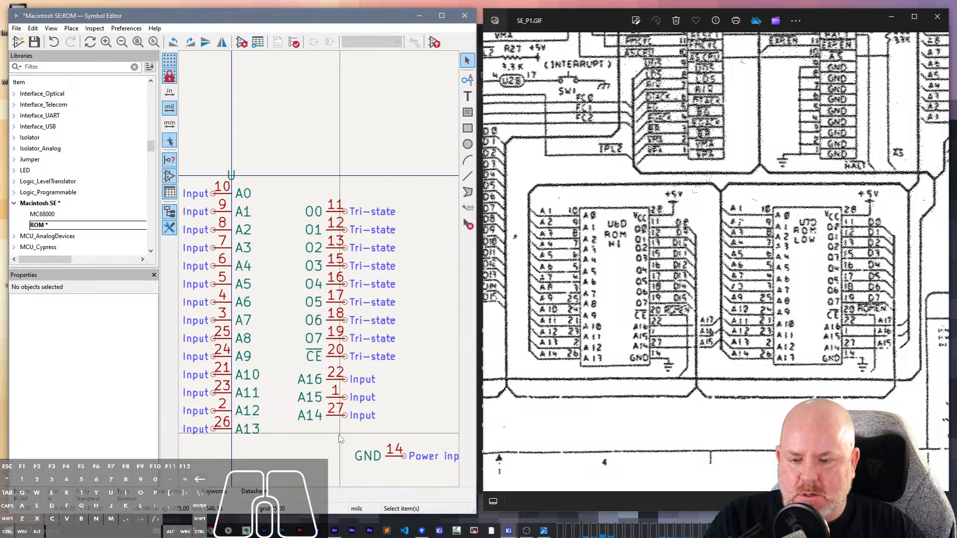
- Switch to a coarser grid and move the GND pin to just below A14
click(223, 429)
click(273, 437)
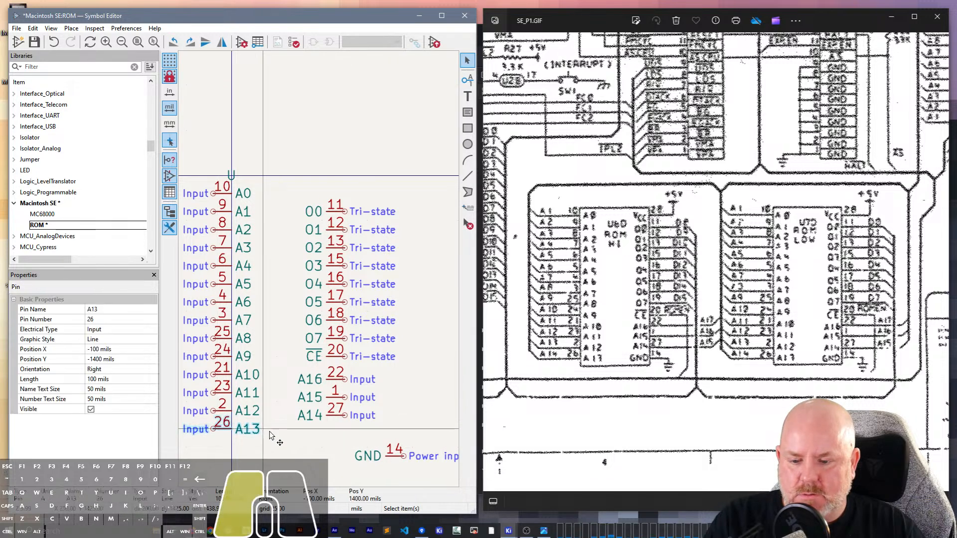
key(n)
key(n)
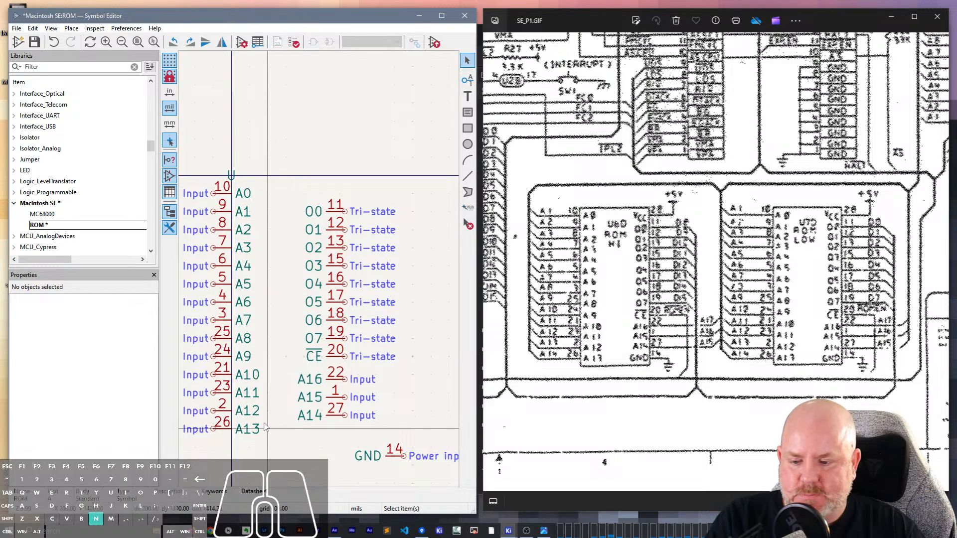
click(230, 431)
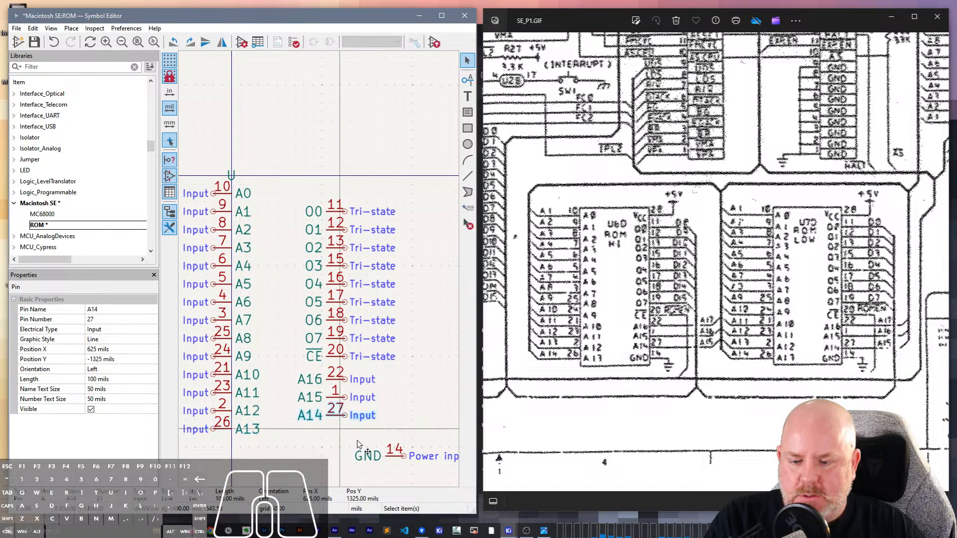
click(399, 456)
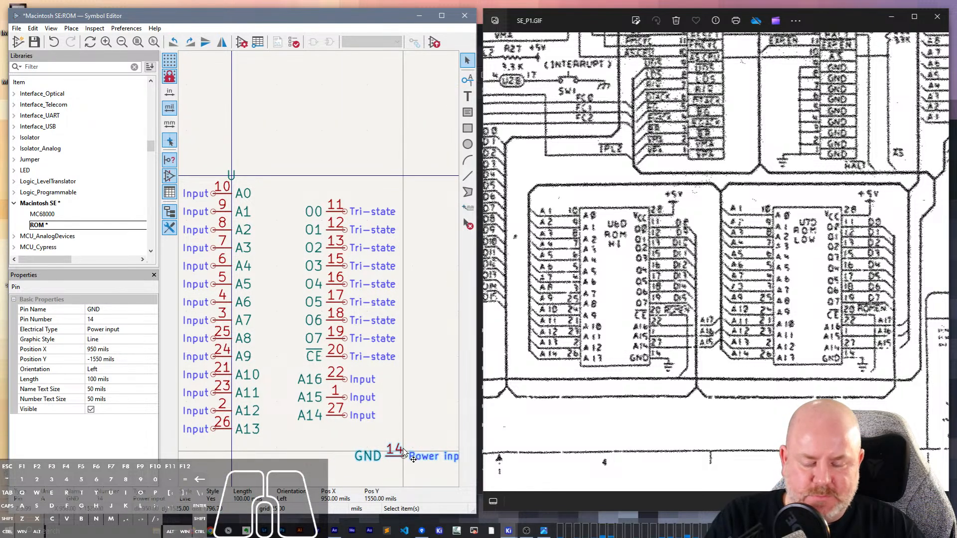
key(n)
key(m)
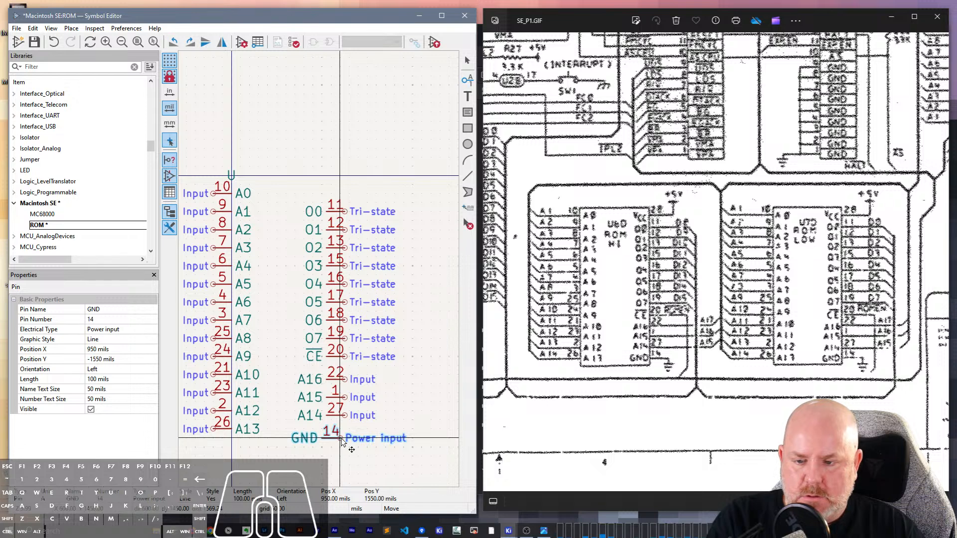
click(349, 438)
- Align A14 directly above GND on the grid, and shift the other right-column pins to line up above it
click(348, 417)
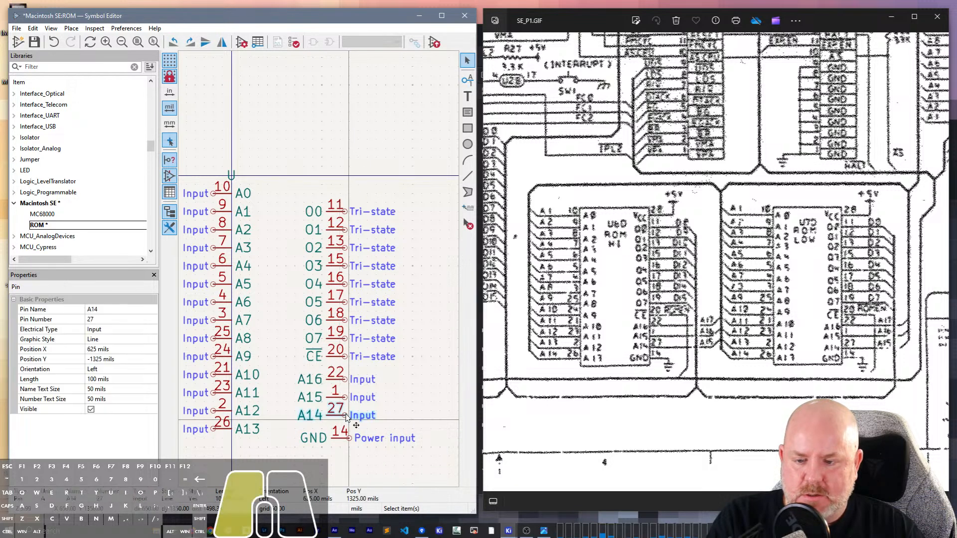
drag(346, 414, 289, 189)
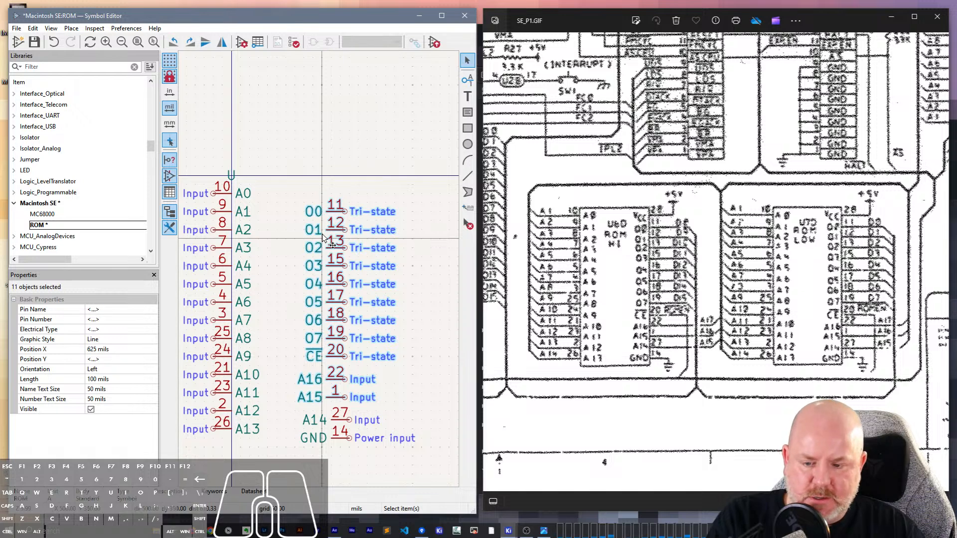
key(m)
click(351, 401)
click(392, 393)
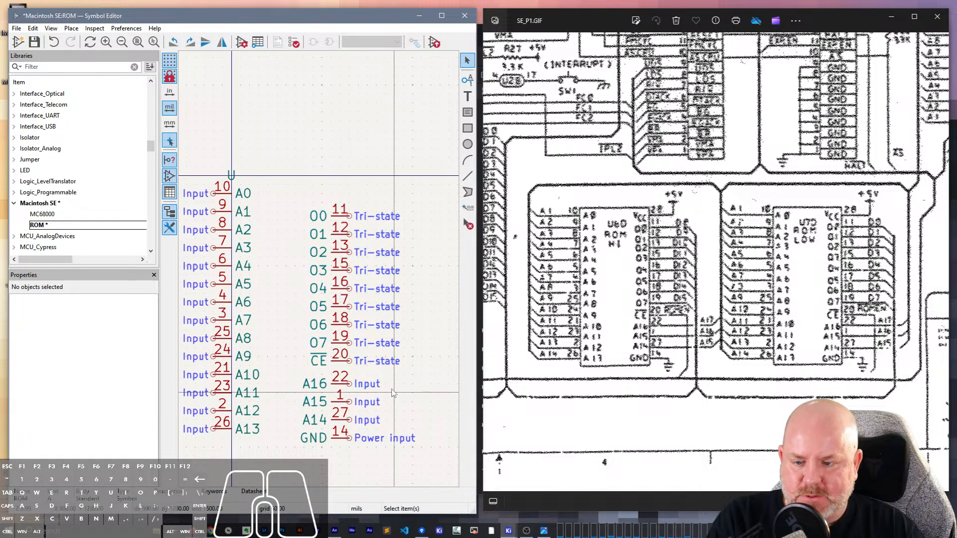
- Move the entire right pin column up so that GND is level with A13
drag(365, 459, 334, 208)
key(m)
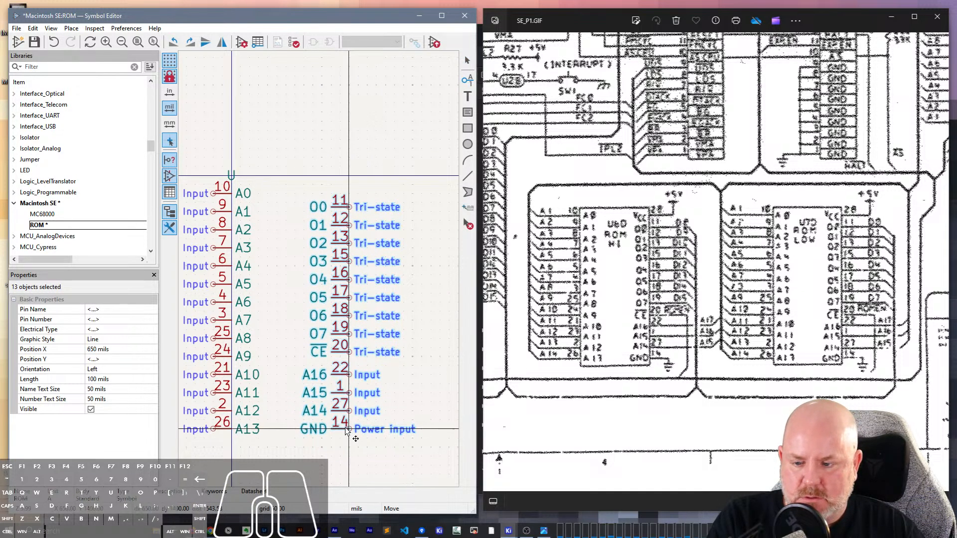
click(351, 432)
click(354, 469)
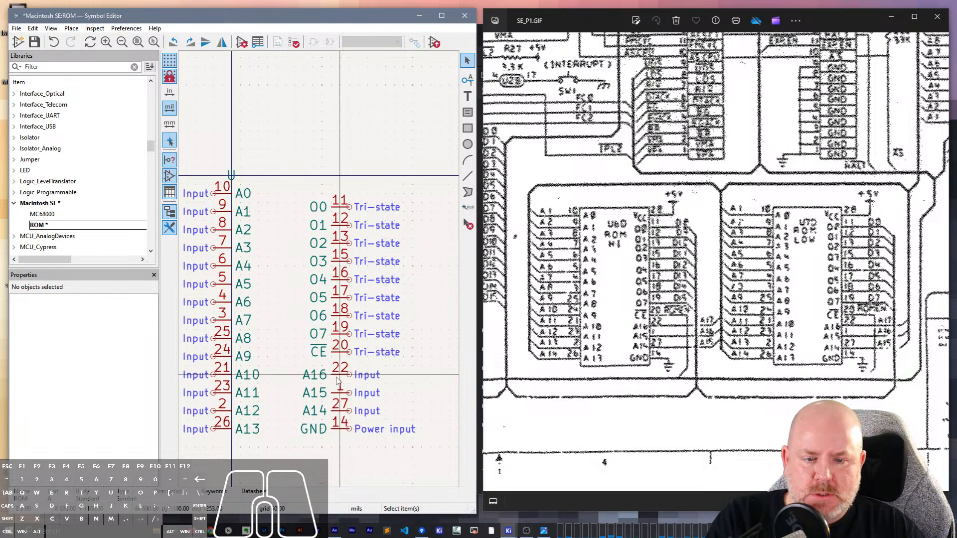
- Move pins O0 to O7 and CE down to close the gap above A16, with CE level with A9
drag(367, 359, 340, 150)
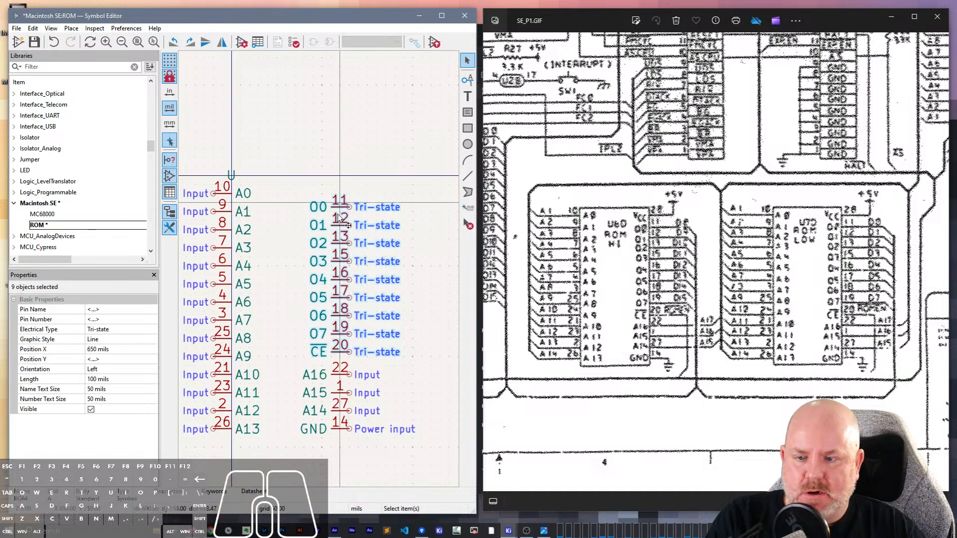
key(m)
click(349, 356)
click(447, 322)
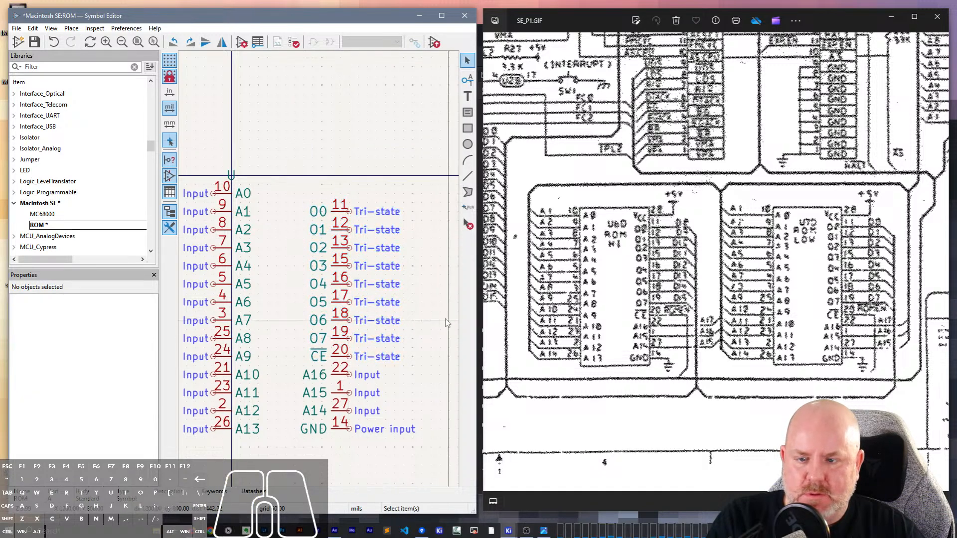
- Duplicate the GND pin to the spot above O0, level with A0, and make it pin 28 named Vcc
drag(355, 469, 339, 232)
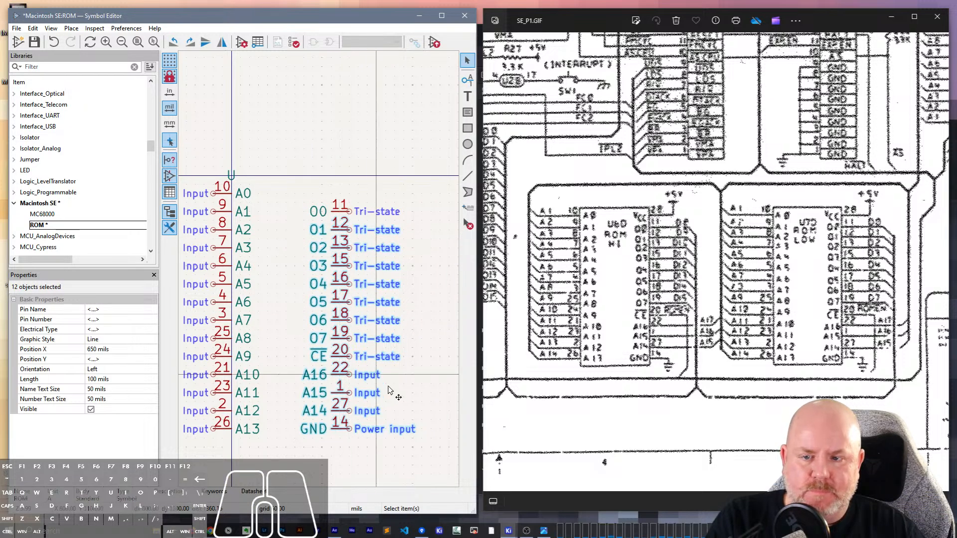
click(315, 429)
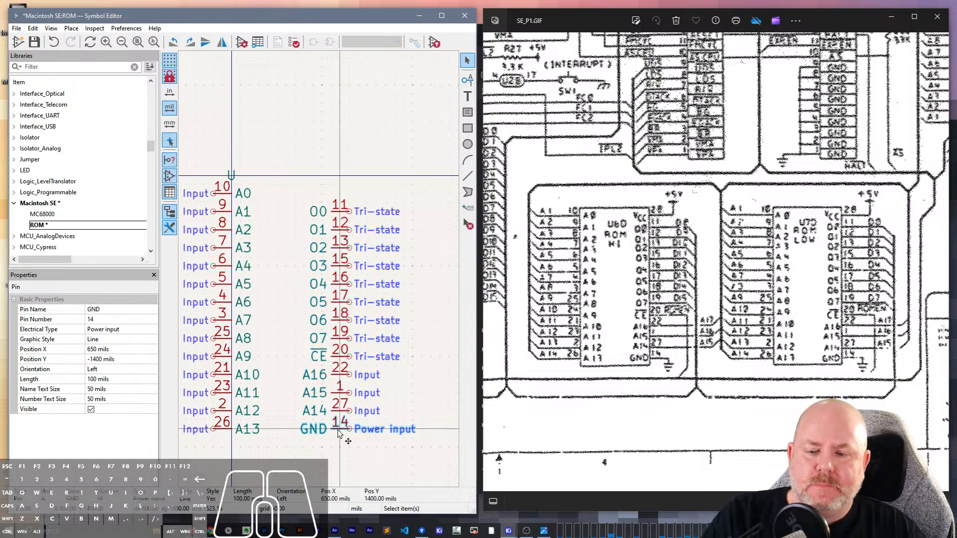
key(ctrl+d)
click(349, 196)
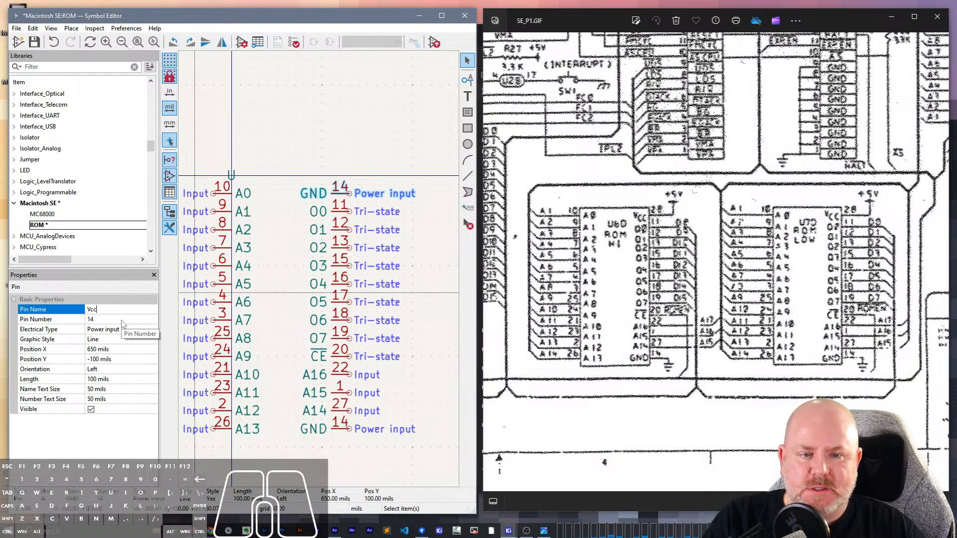
click(108, 319)
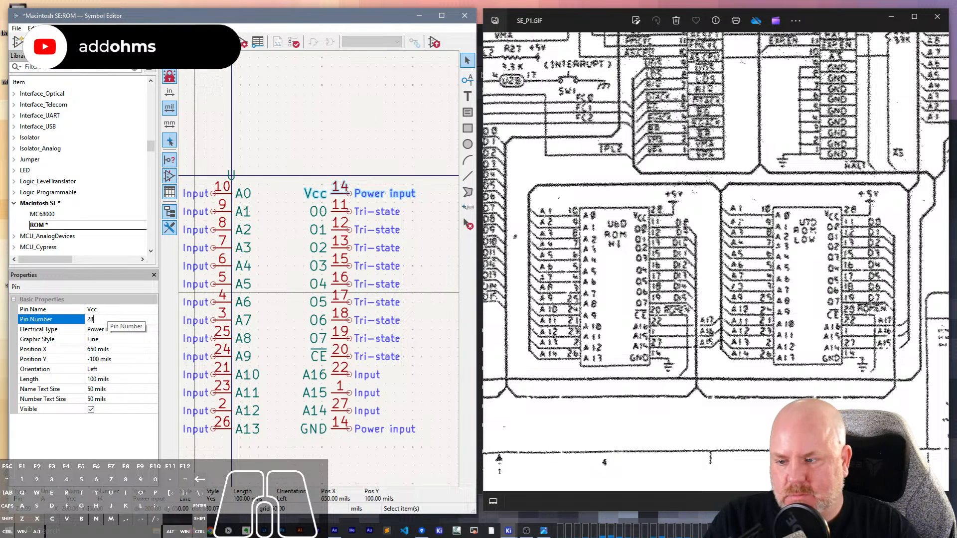
key(Return)
click(376, 158)
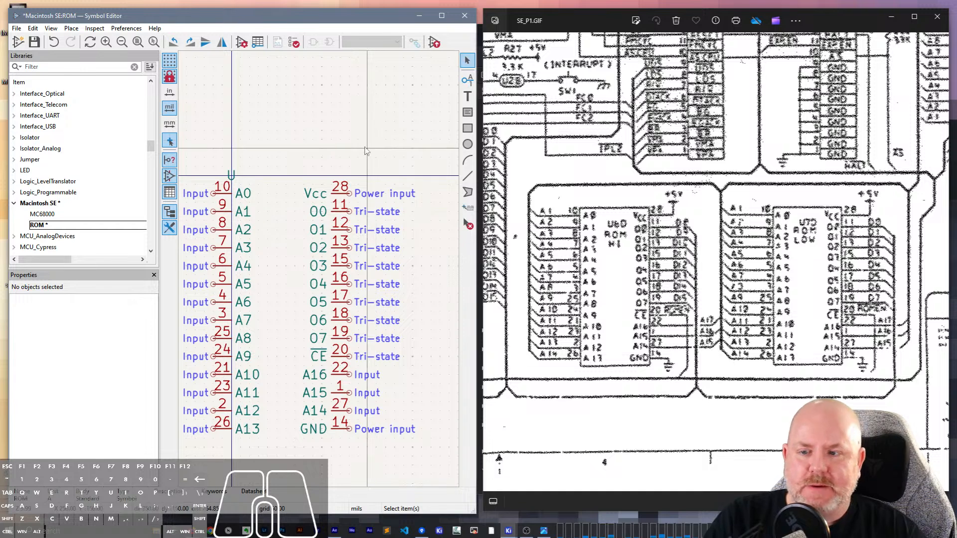
- Draw a body rectangle about 550 by 1450 mils between the left and right pin columns, enclosing all the pin names
click(468, 129)
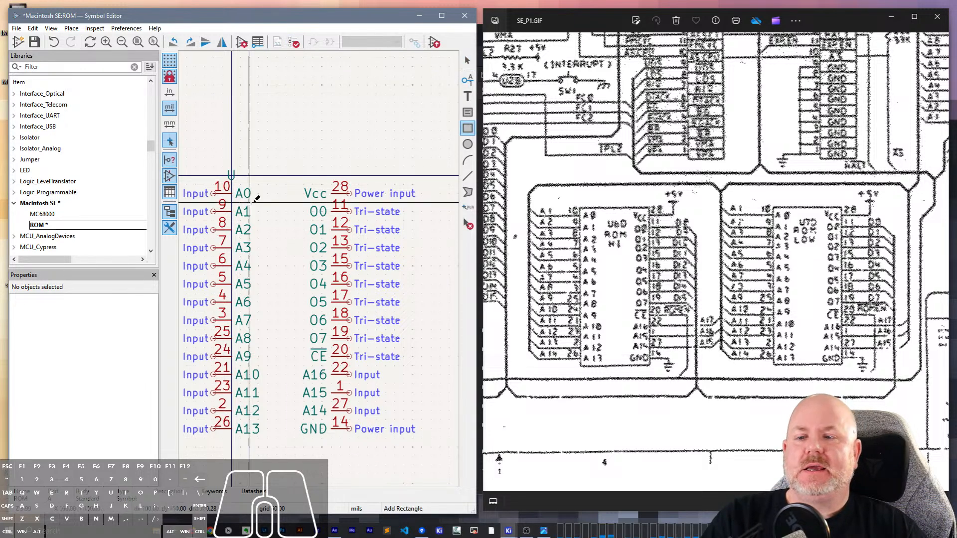
click(232, 185)
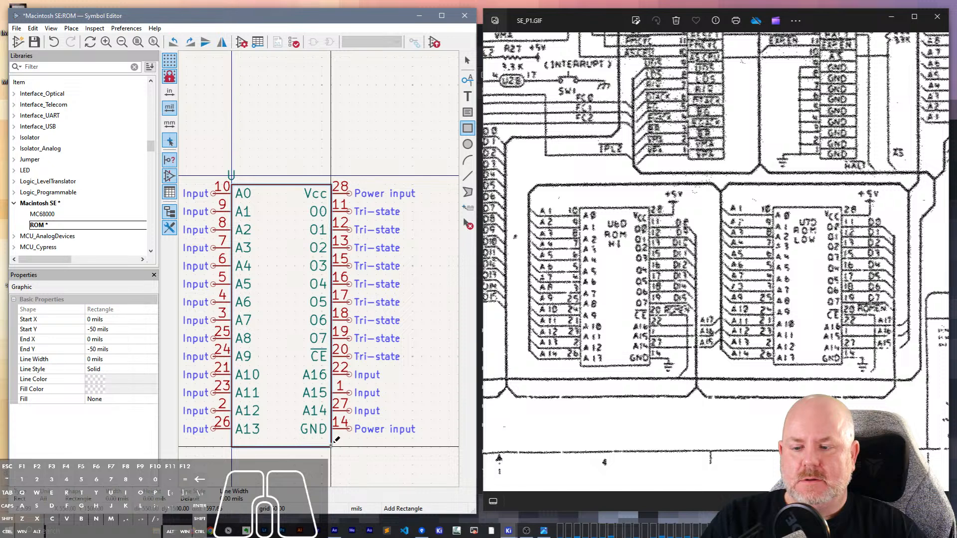
click(331, 447)
key(Escape)
- Move the body rectangle up so its upper edge is at Y 0, and extend its lower edge to -1500 mils
click(306, 448)
key(m)
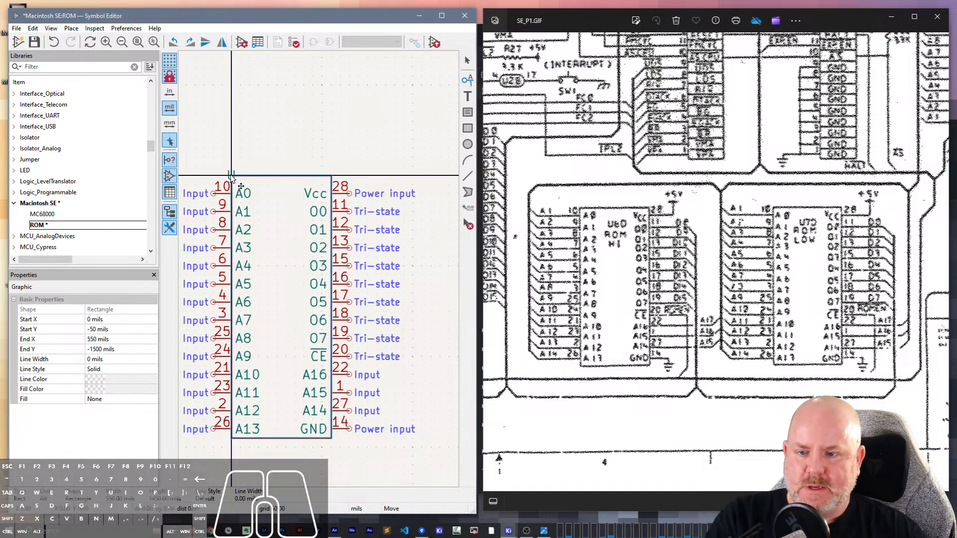
click(231, 177)
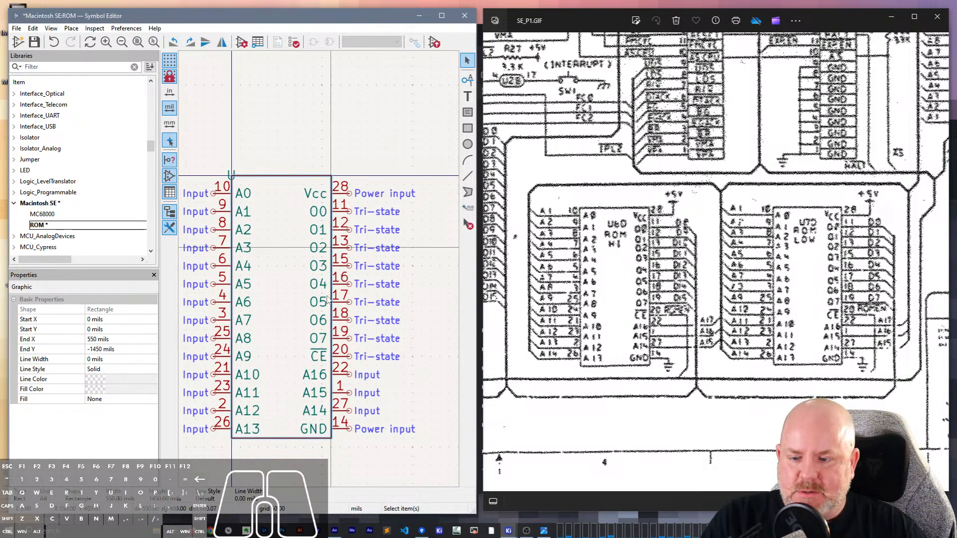
drag(281, 438, 285, 448)
click(362, 462)
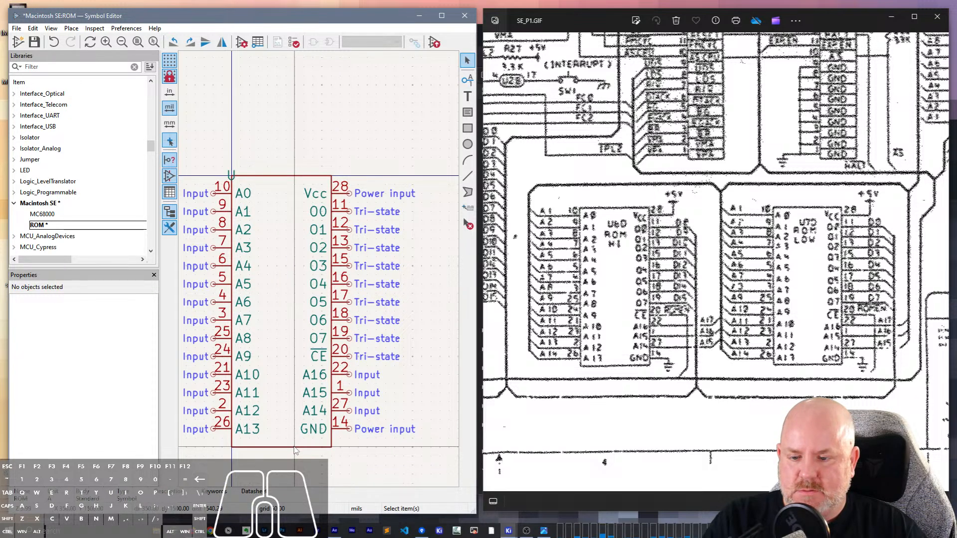
- Draw a horizontal guide line across the middle of the body, between A6 and A7
click(322, 339)
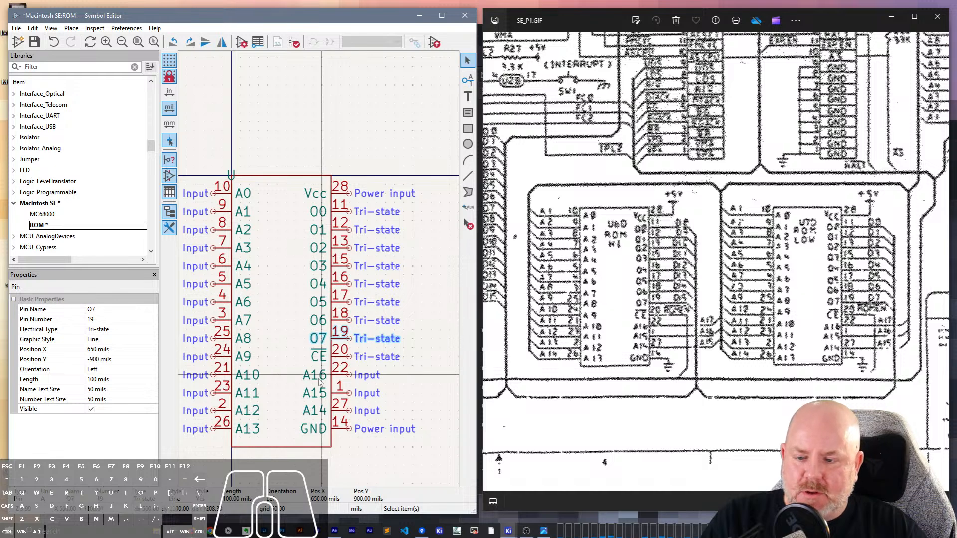
click(232, 177)
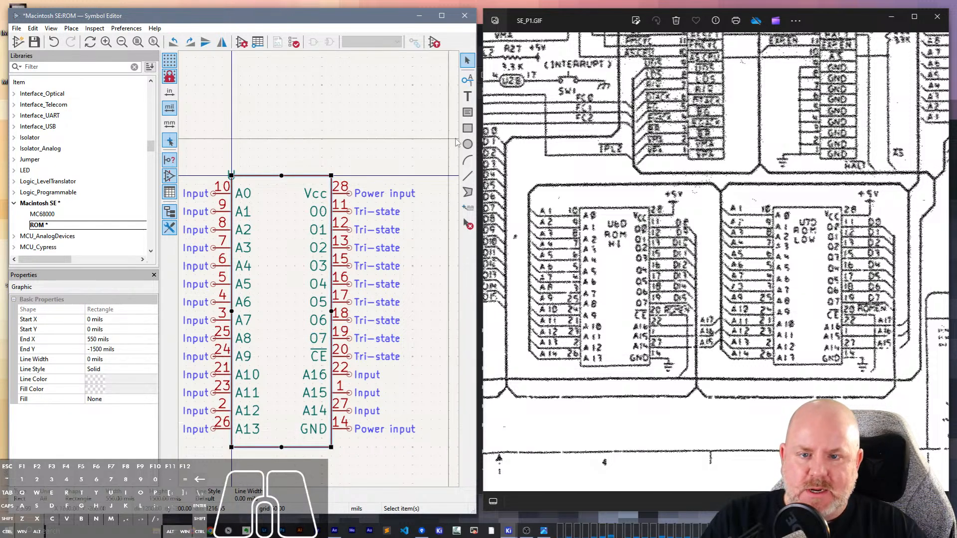
click(468, 175)
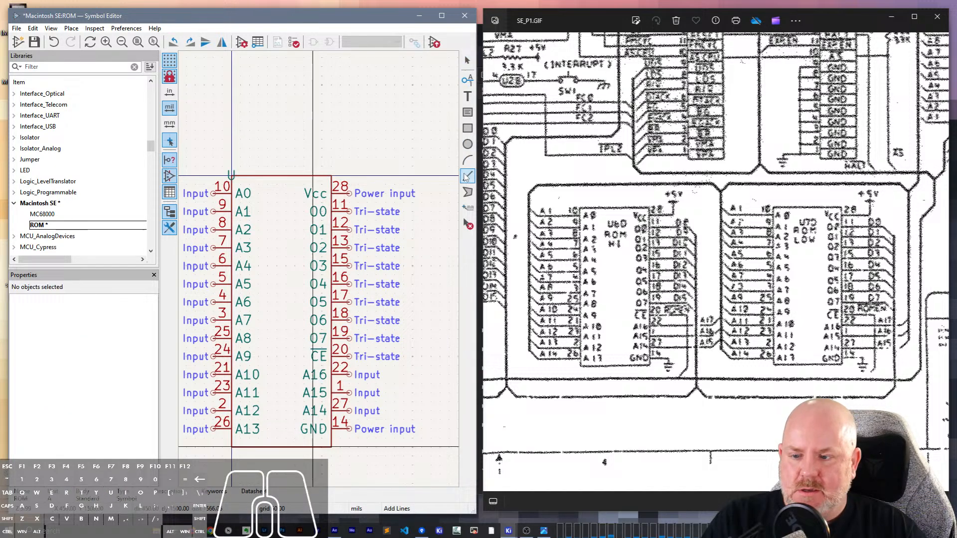
click(231, 311)
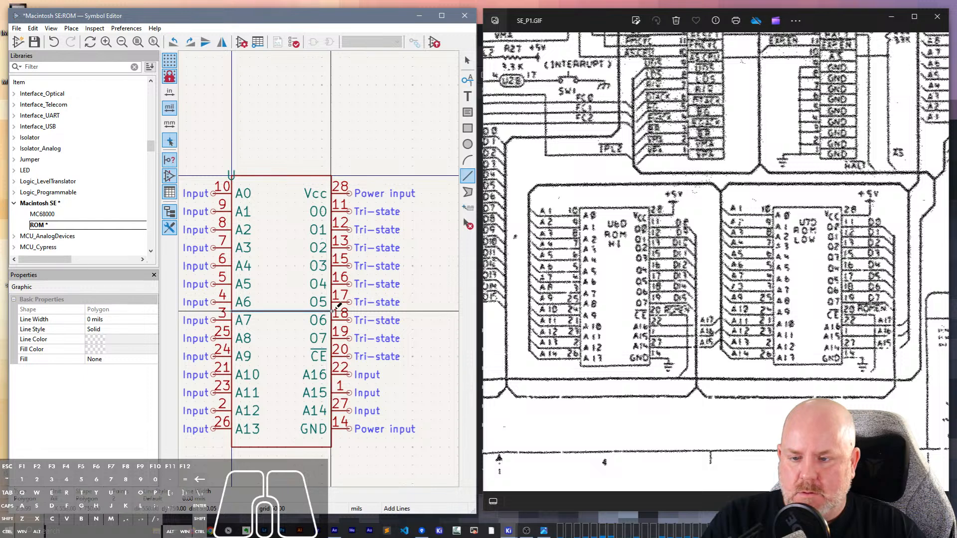
double_click(298, 311)
key(Escape)
- Move the entire symbol so the guide line lies on the horizontal axis and the body spans X -250 to 300 mils
scroll(321, 274, down, 2)
scroll(321, 275, down, 1)
key(ctrl+a)
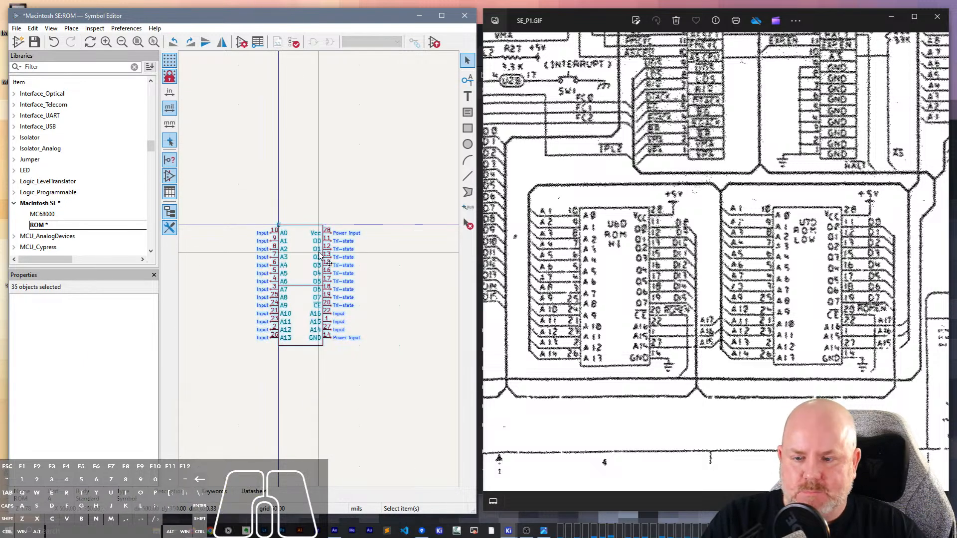
key(m)
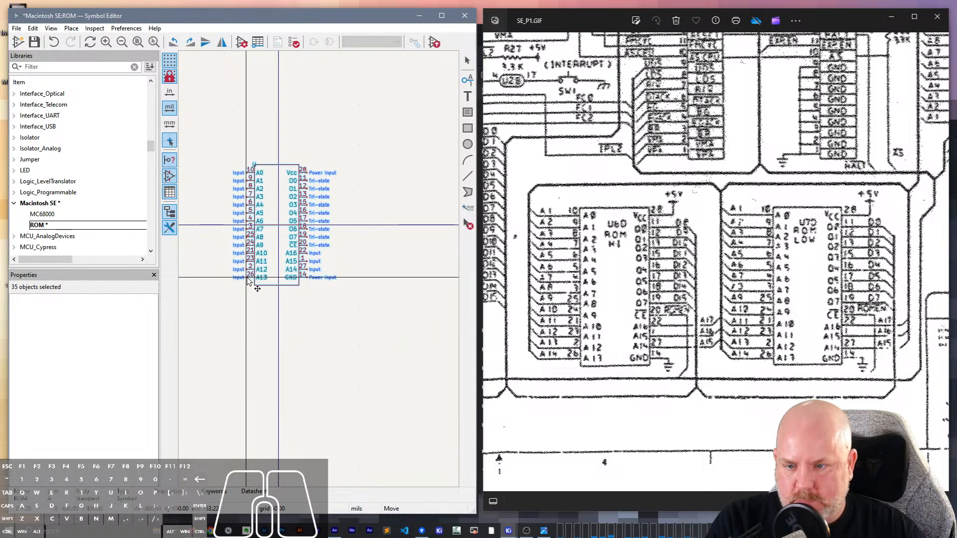
click(299, 285)
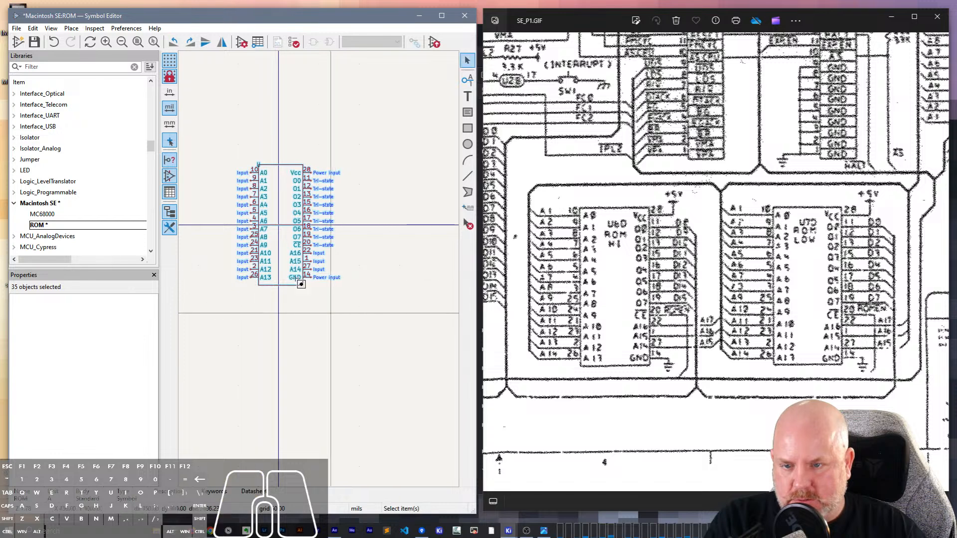
scroll(299, 284, up, 3)
click(396, 111)
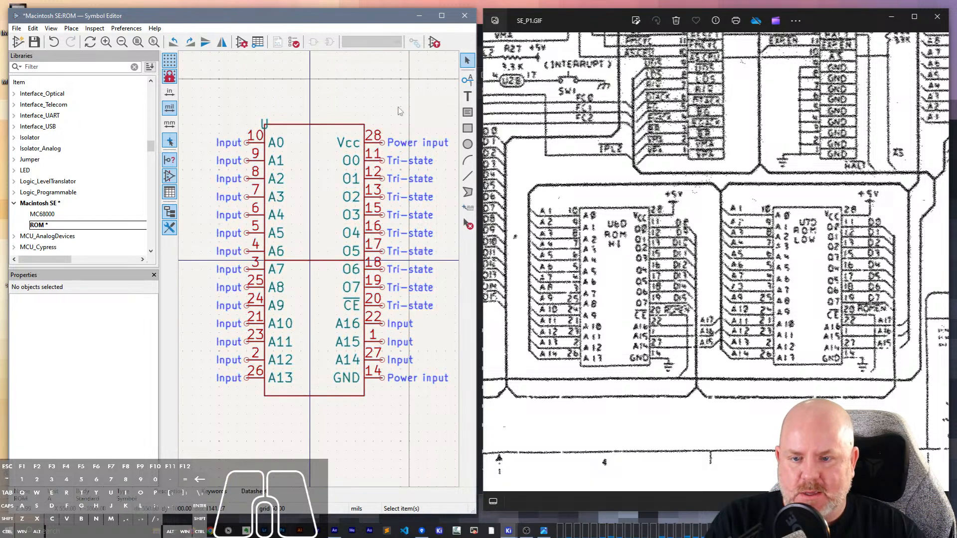
- Pull the body's right edge inward slightly and move the right pin column 50 mils to the left
click(371, 177)
click(364, 131)
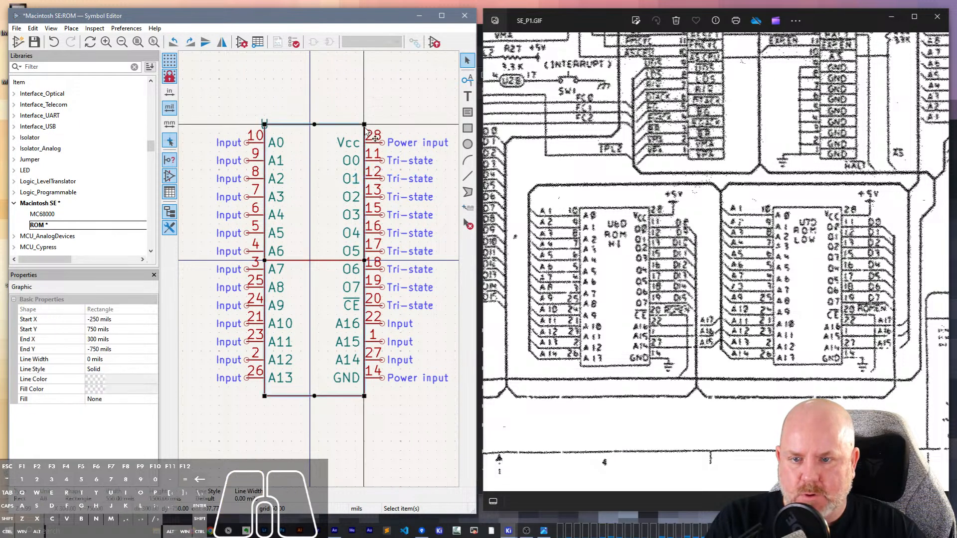
drag(364, 260, 361, 260)
drag(402, 404, 363, 133)
key(m)
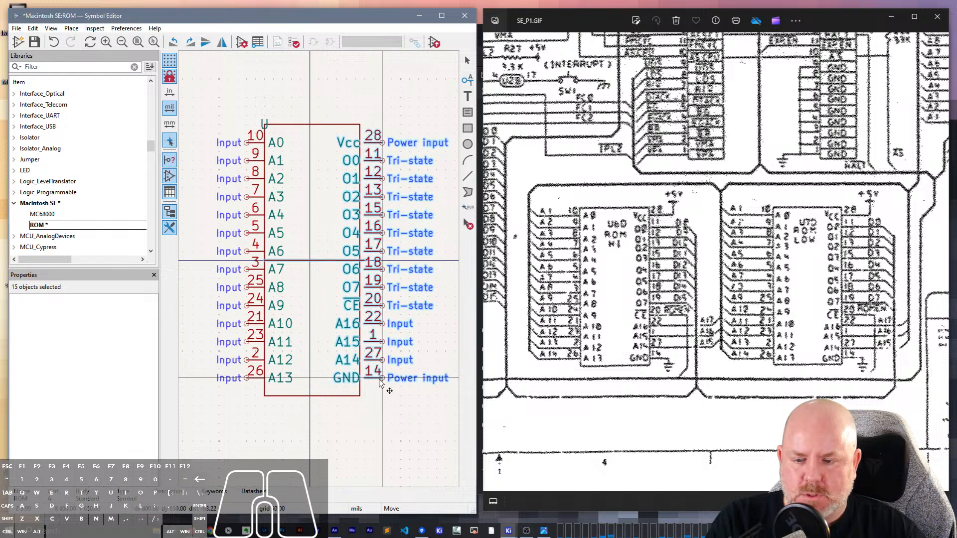
click(378, 383)
click(386, 415)
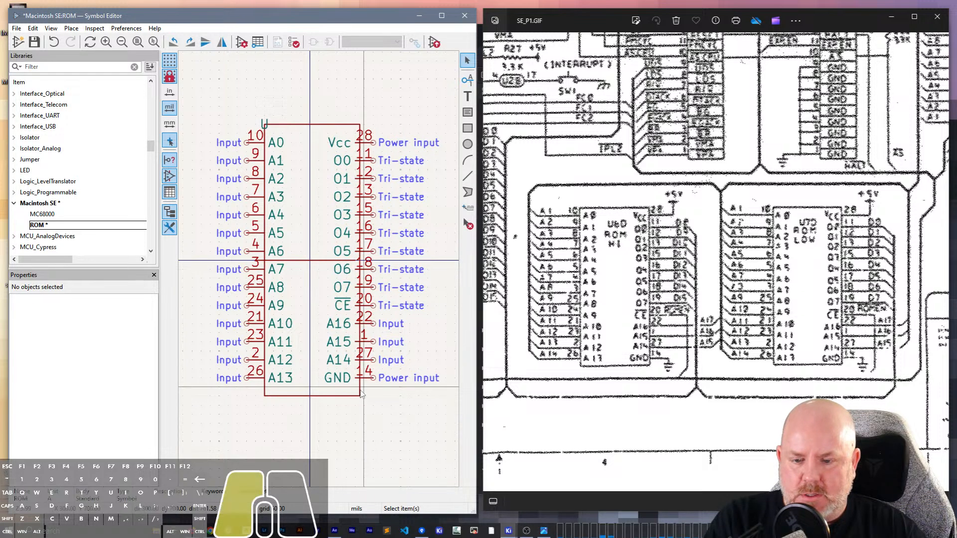
- Narrow the body rectangle to X 250 mils so its right edge meets the right pin column
click(361, 394)
drag(360, 261, 354, 261)
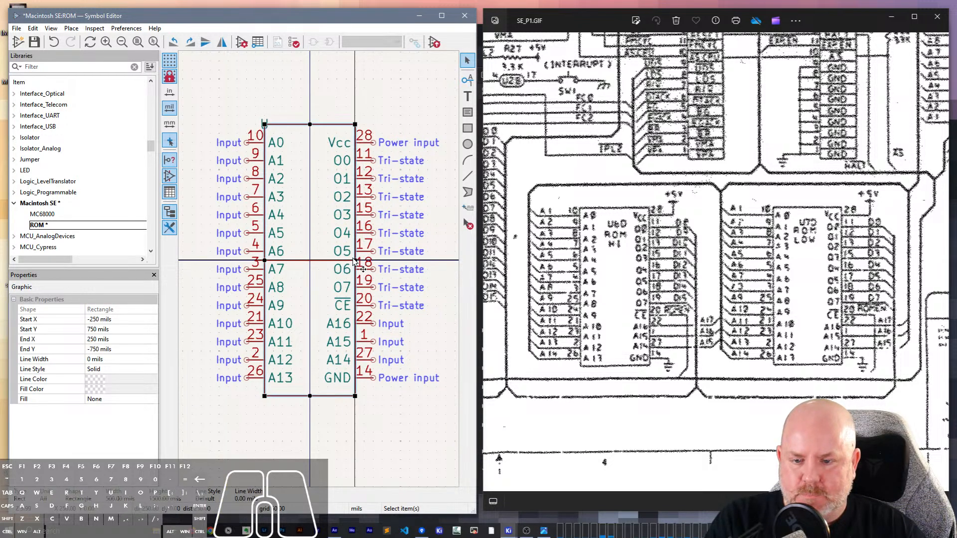
click(403, 398)
- Delete the horizontal guide line through the middle of the body and save the ROM symbol
click(325, 395)
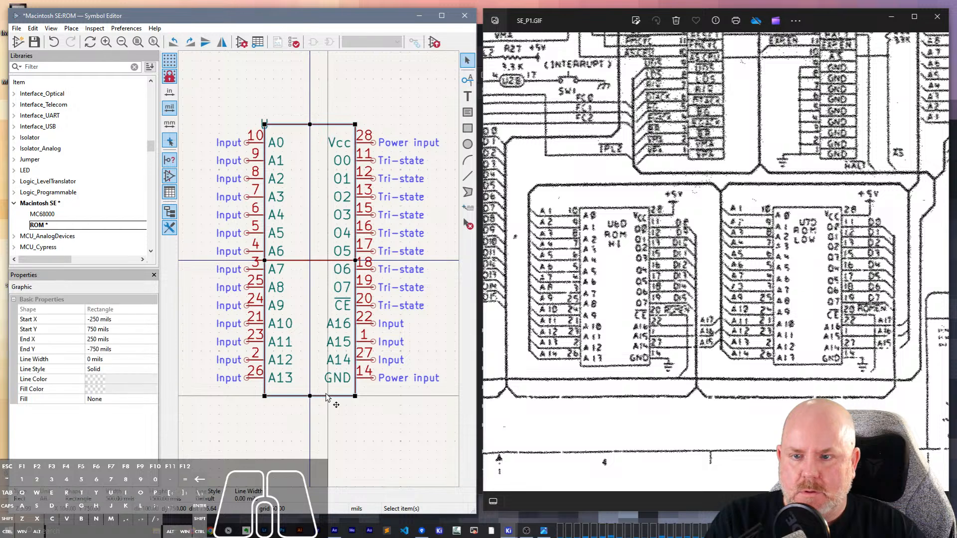
click(372, 422)
click(324, 258)
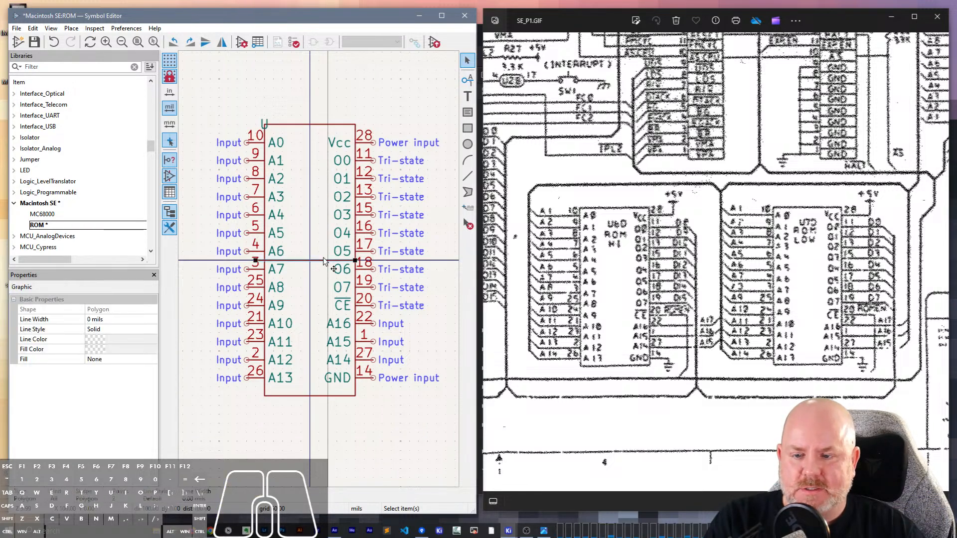
key(Delete)
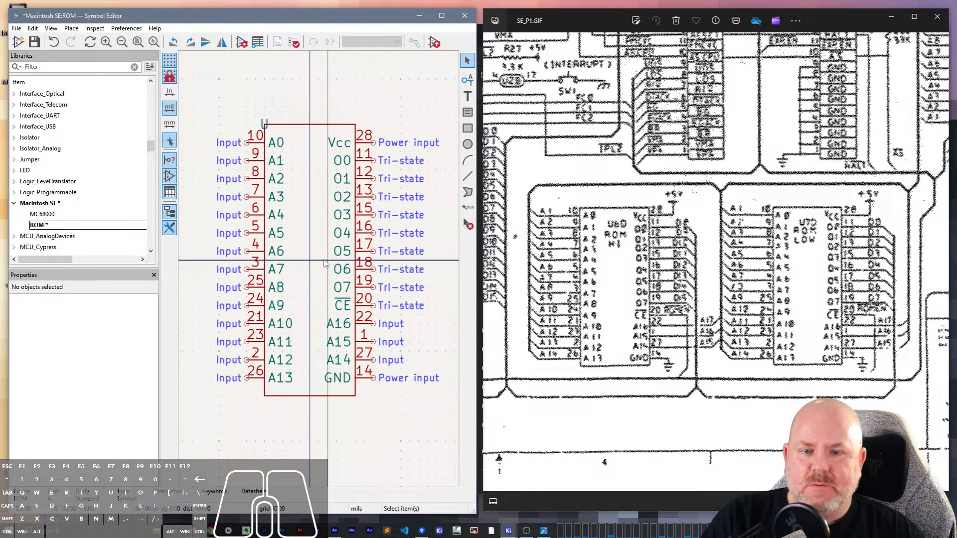
key(ctrl+s)
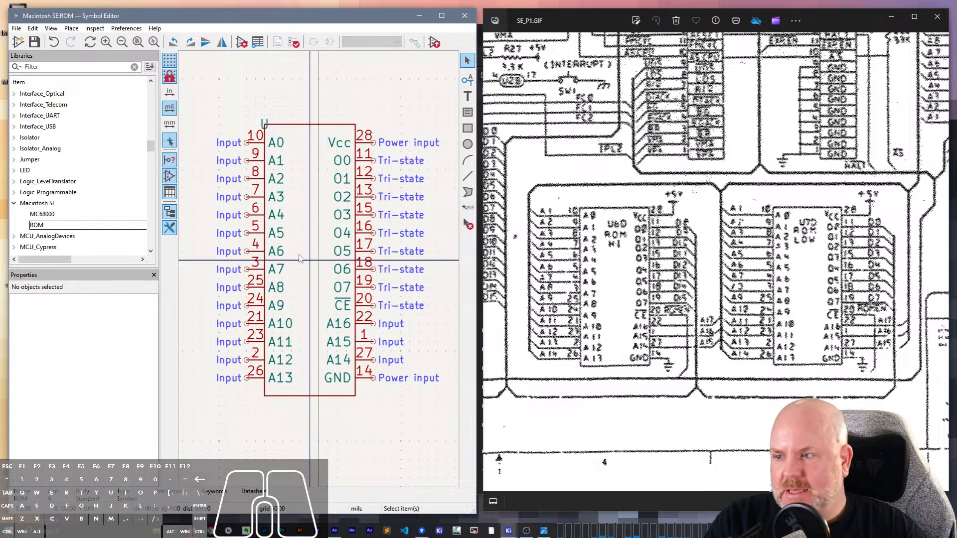
- Move the U reference designator to just above the body's upper edge, centred on the vertical axis
scroll(324, 259, down, 3)
scroll(265, 153, up, 5)
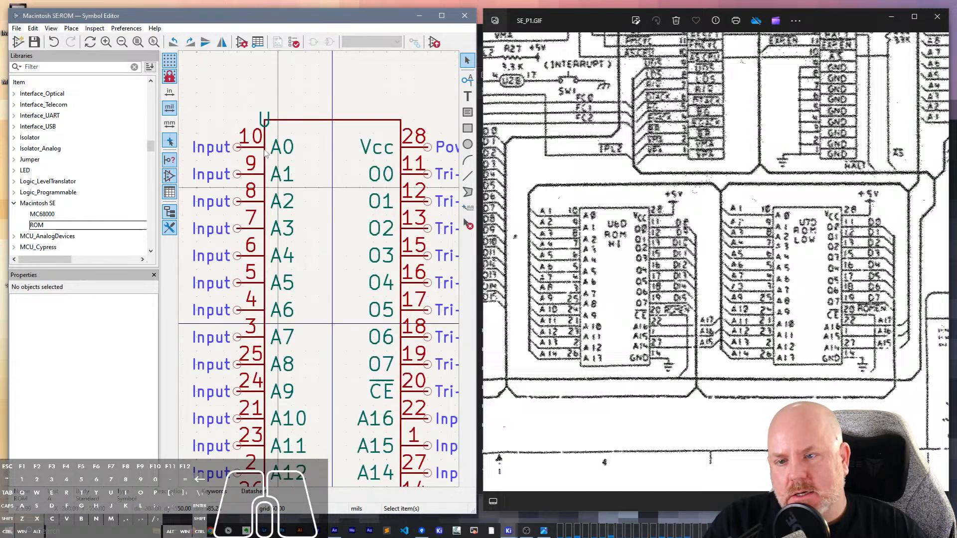
click(265, 121)
key(m)
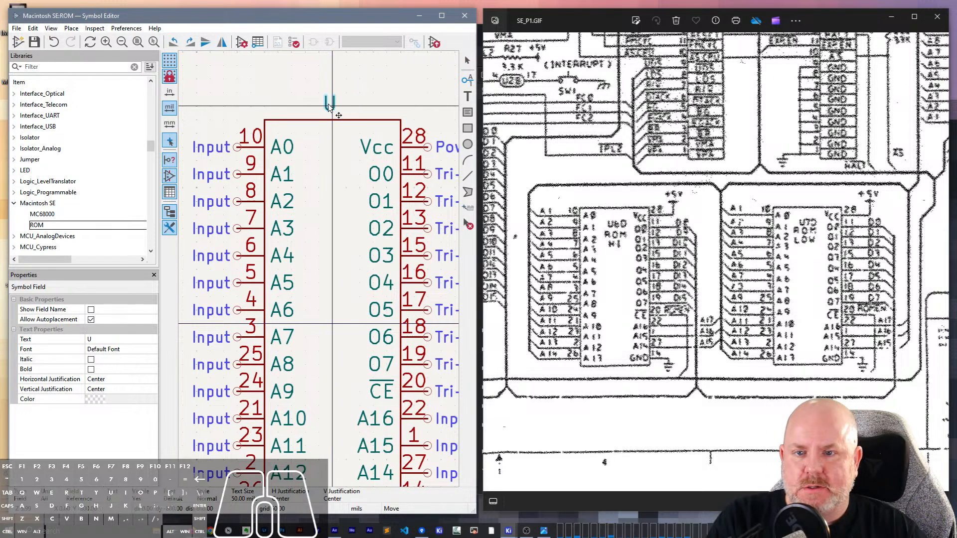
click(331, 106)
- Set the body rectangle's fill to Body background color and save the symbol
click(345, 119)
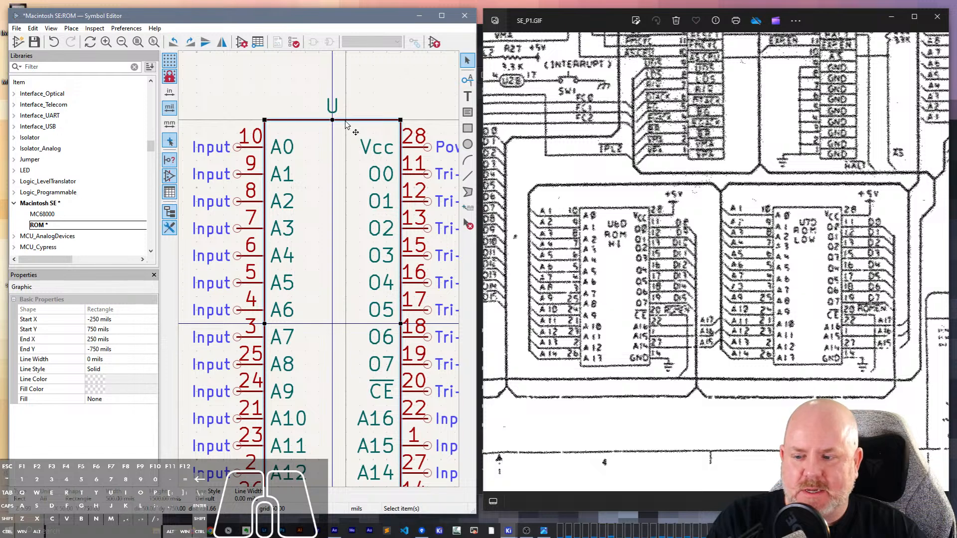
click(119, 400)
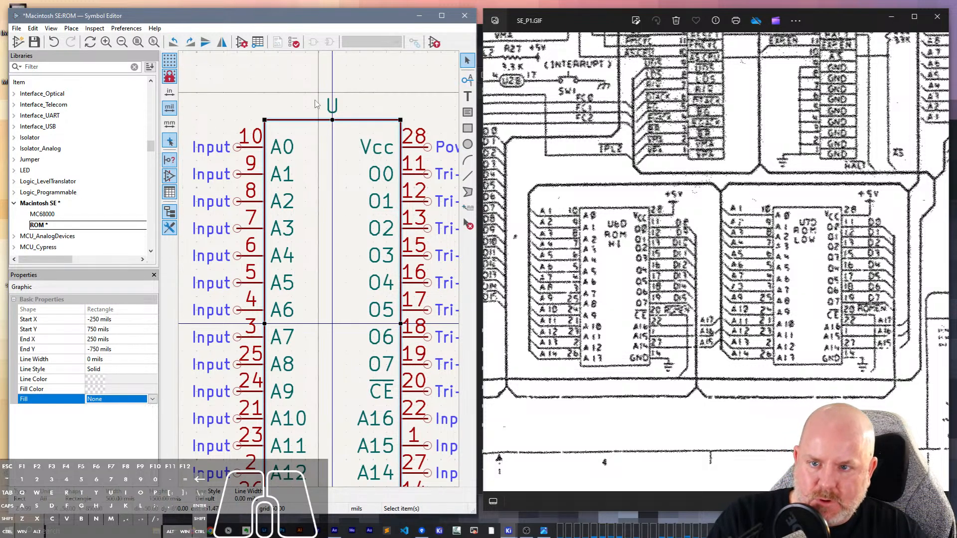
click(128, 399)
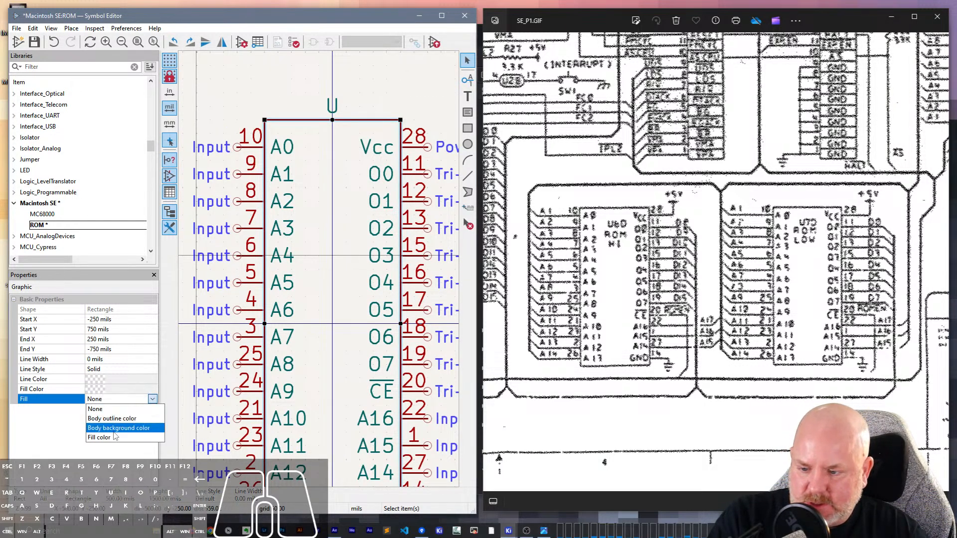
click(110, 436)
click(116, 400)
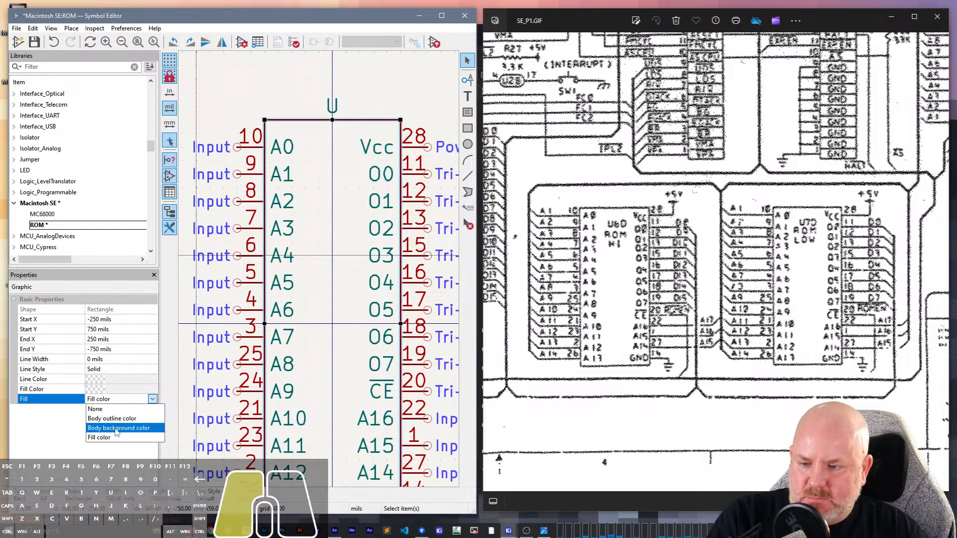
click(116, 429)
scroll(320, 273, down, 3)
click(414, 248)
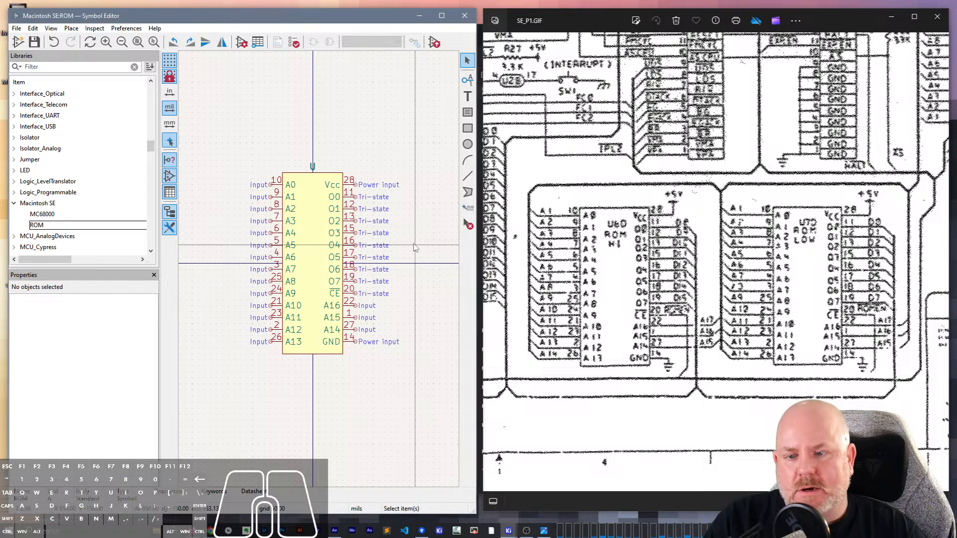
- Review the whole SE_P1.GIF sheet and page through the other schematic images, returning to SE_P1.GIF
scroll(668, 268, down, 4)
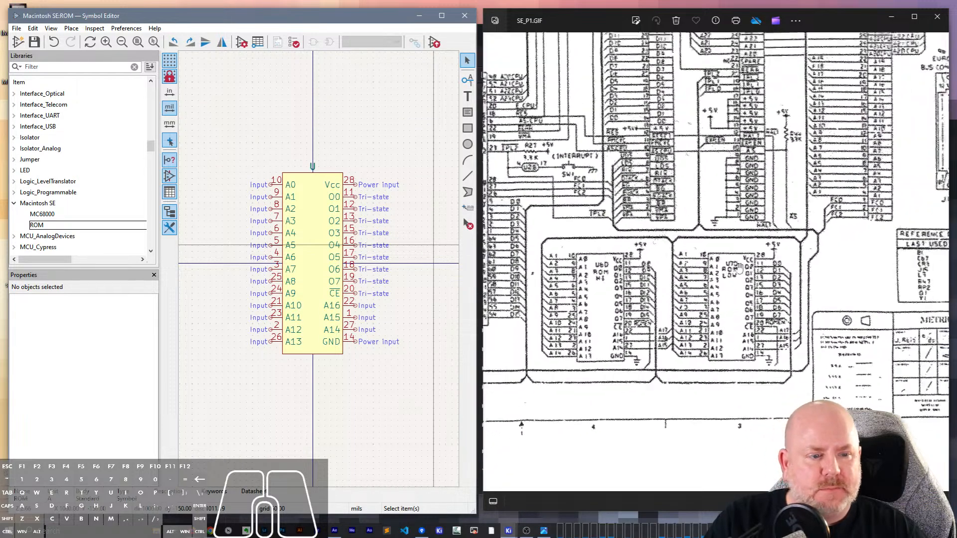
scroll(741, 276, down, 3)
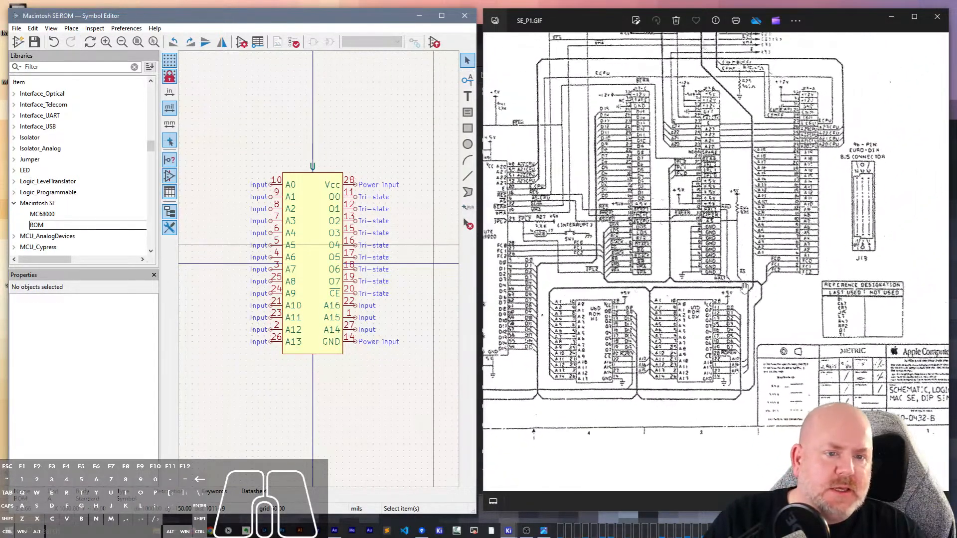
scroll(631, 315, down, 3)
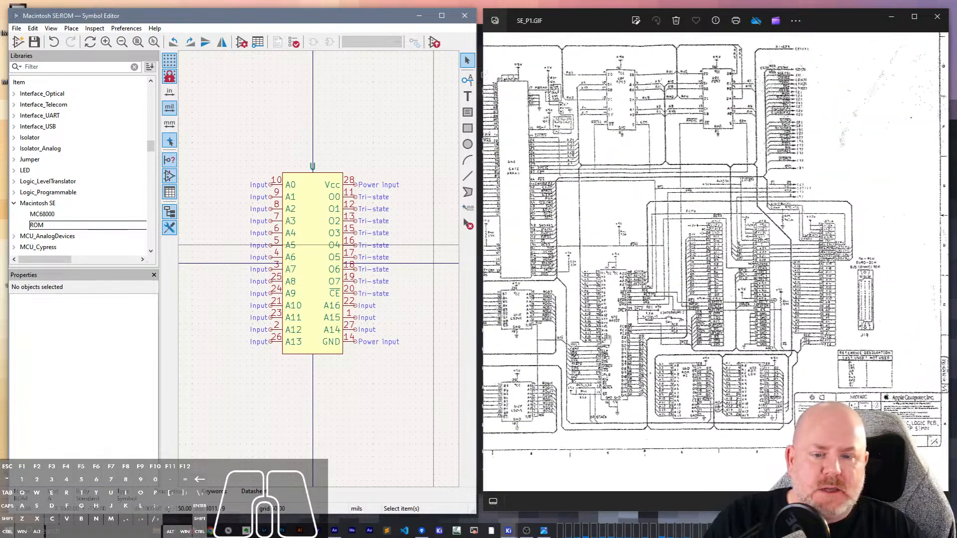
click(492, 262)
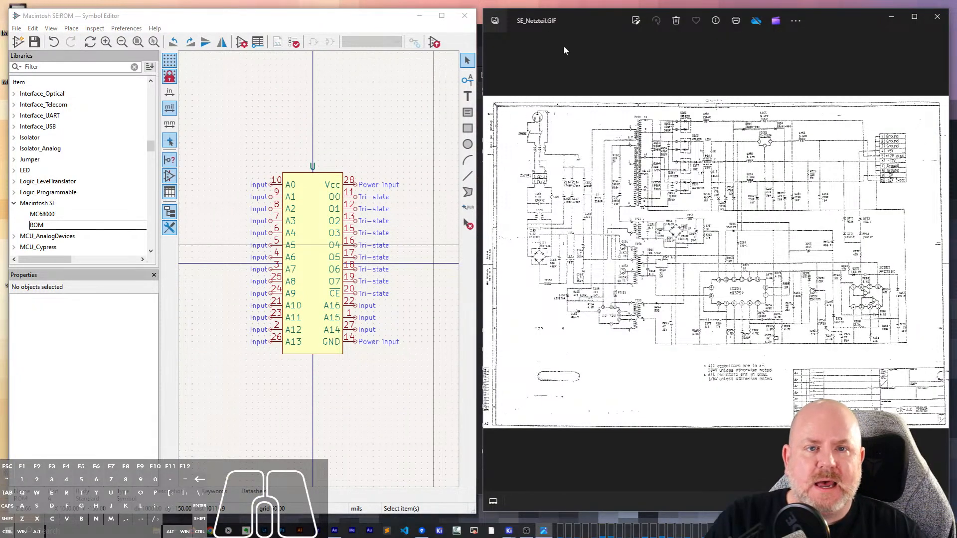
key(Left)
key(Right)
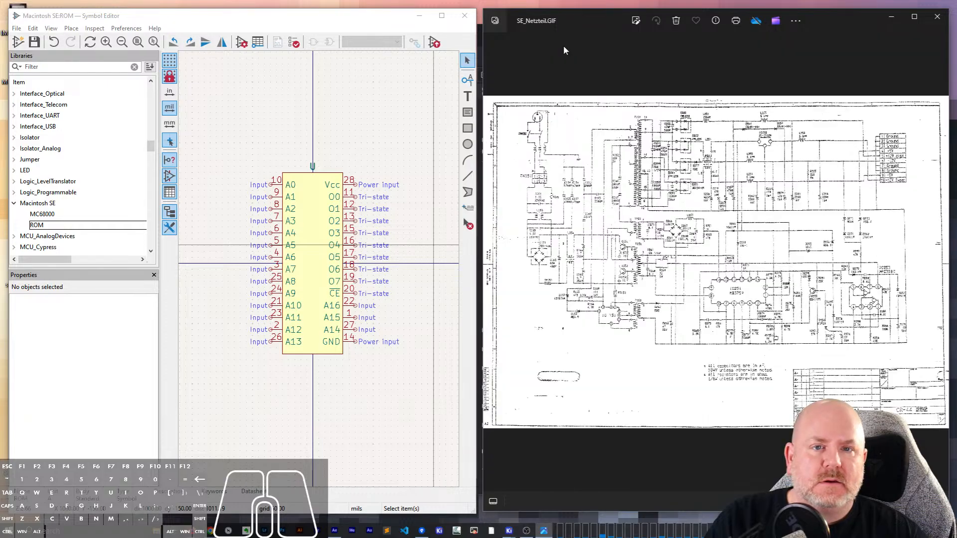
key(Left)
key(Right)
key(Right)
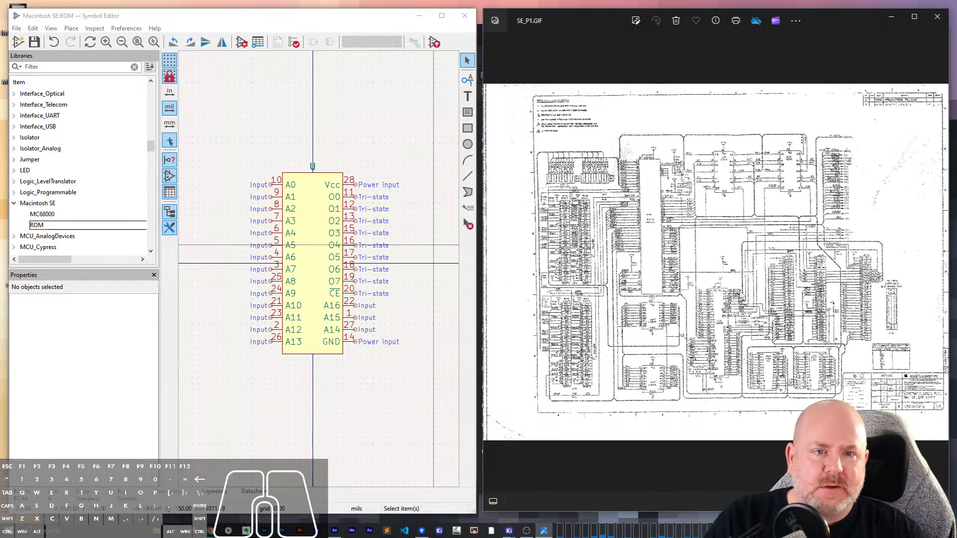
- Examine the schematic for remaining parts, ending on the U12F LS245 transceiver and its pins
scroll(644, 329, up, 5)
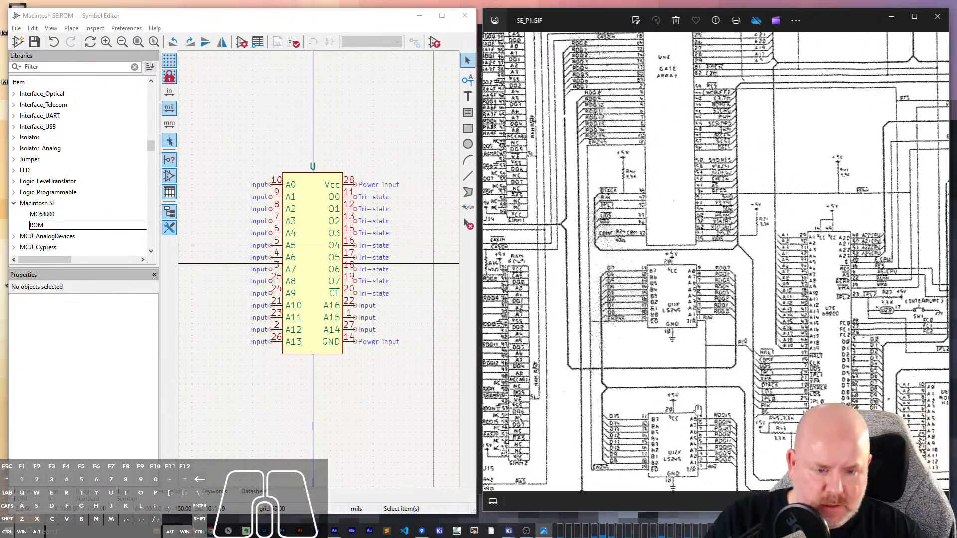
drag(645, 329, 656, 258)
scroll(687, 254, up, 2)
drag(854, 248, 763, 260)
scroll(764, 260, down, 4)
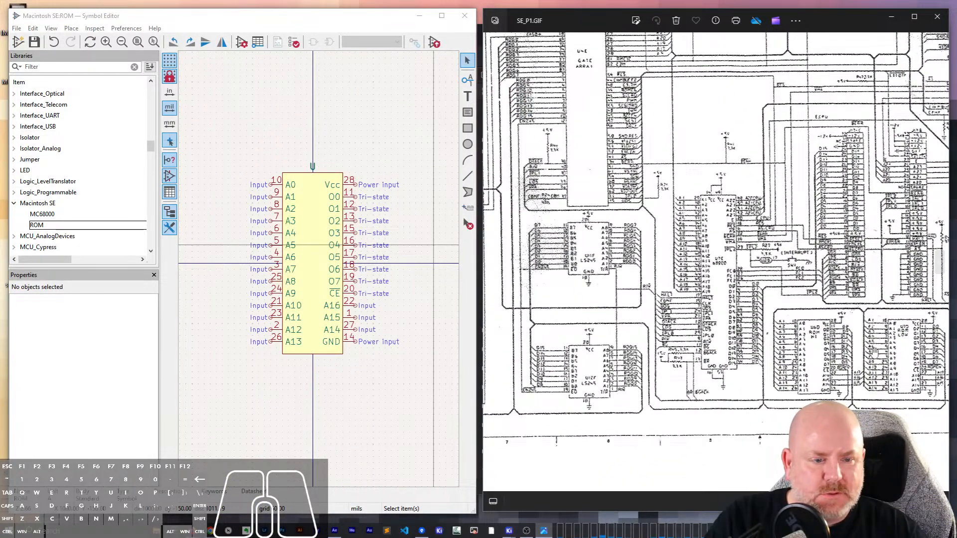
drag(773, 310, 606, 310)
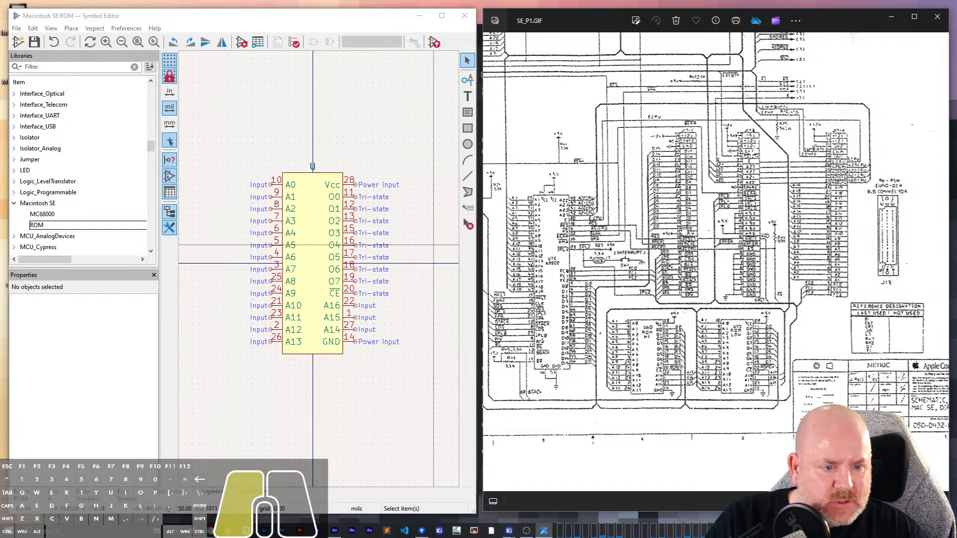
drag(686, 232, 796, 239)
drag(587, 294, 707, 299)
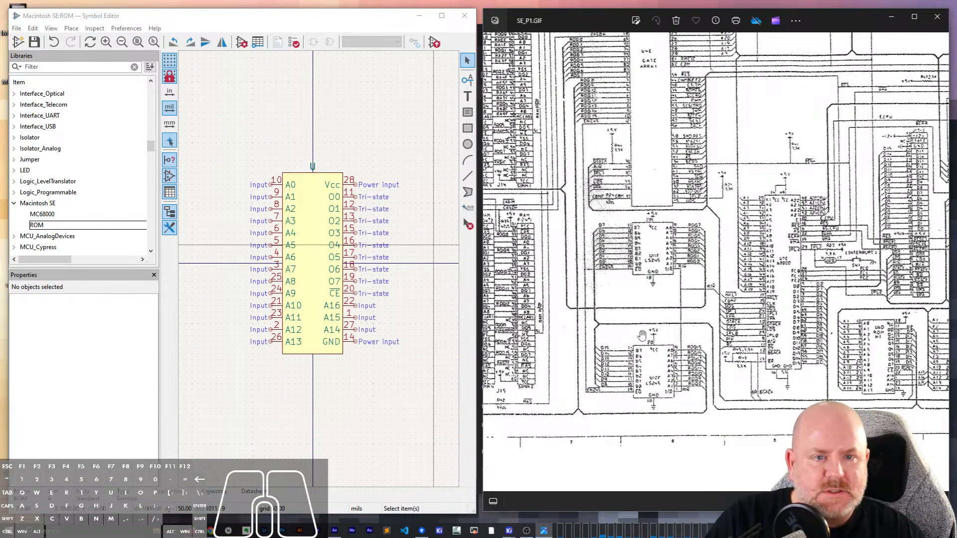
drag(827, 208, 744, 296)
scroll(667, 408, up, 5)
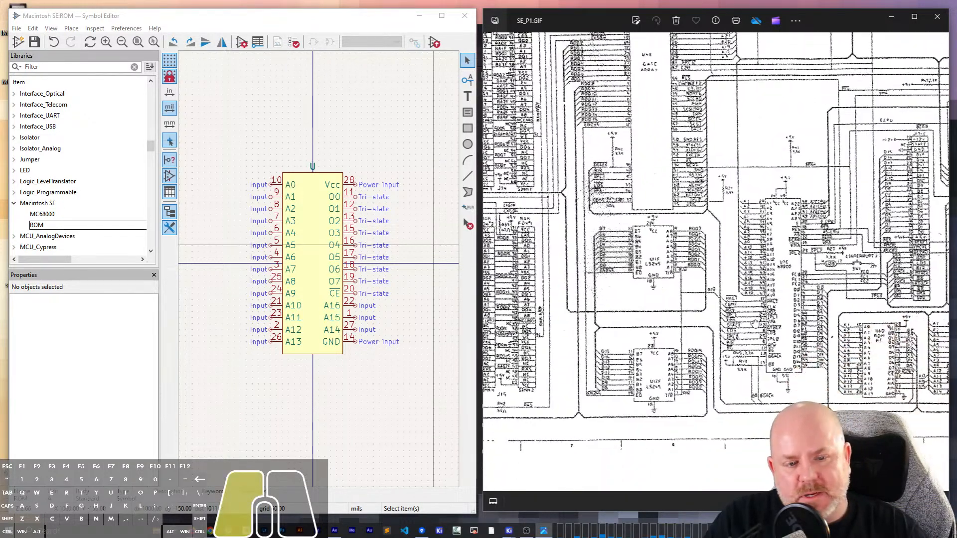
drag(670, 339, 702, 196)
- Search the symbol libraries for 245 and open the 74LS245 symbol from the 74xx library
click(277, 133)
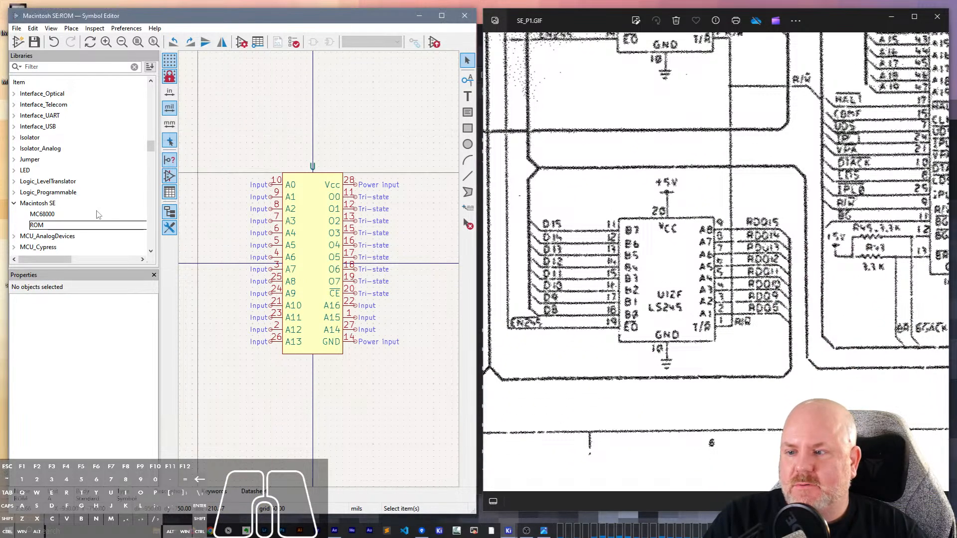
click(62, 66)
text(24)
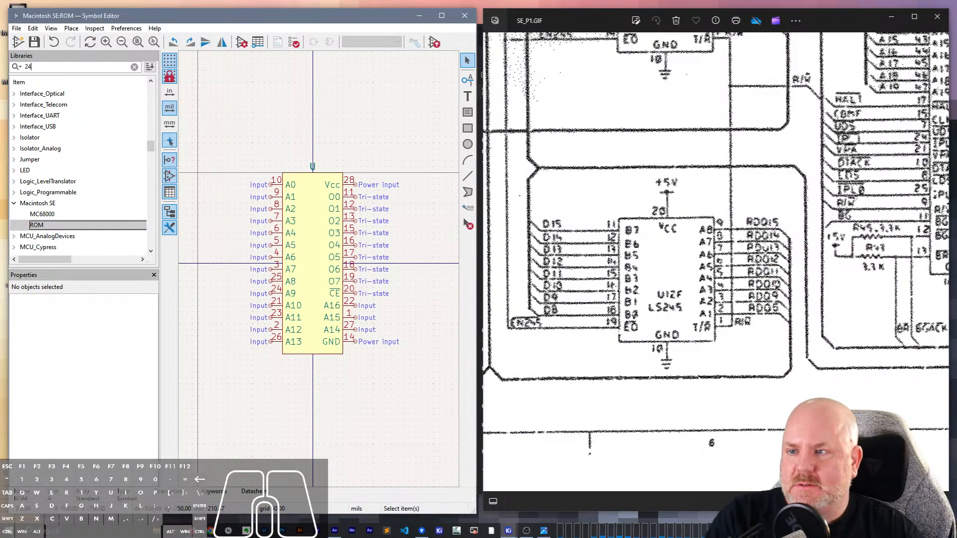
text(5)
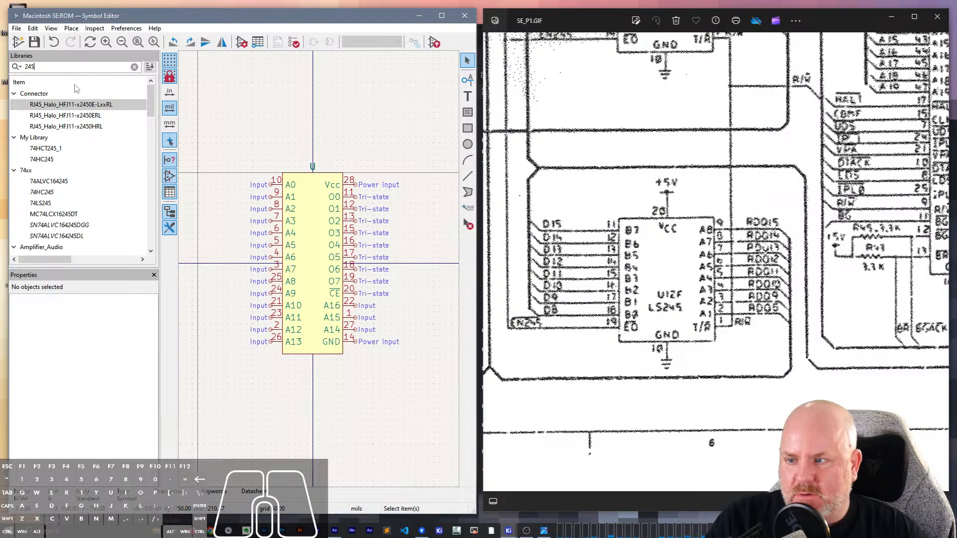
double_click(45, 201)
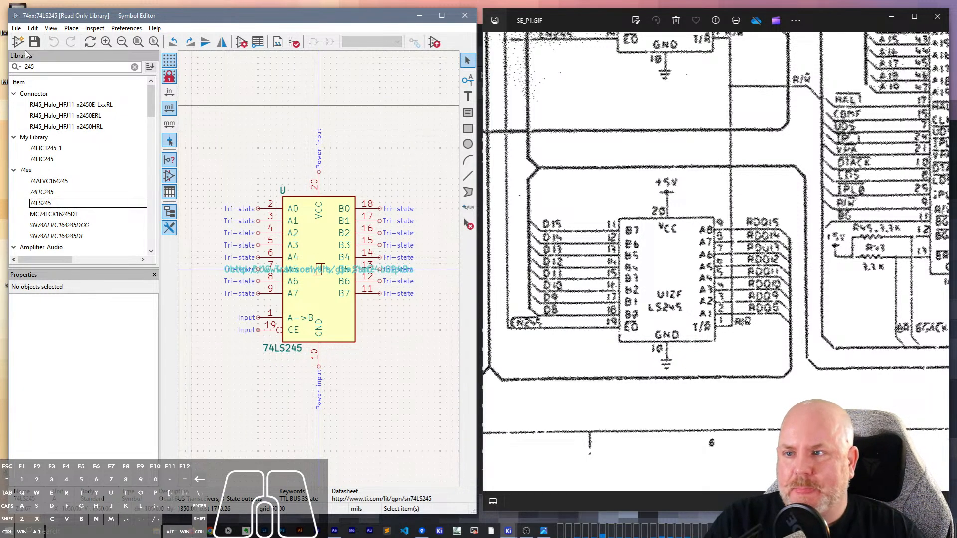
- Save a copy of the 74LS245 symbol as 74LS245_SE in the Macintosh SE library
click(17, 29)
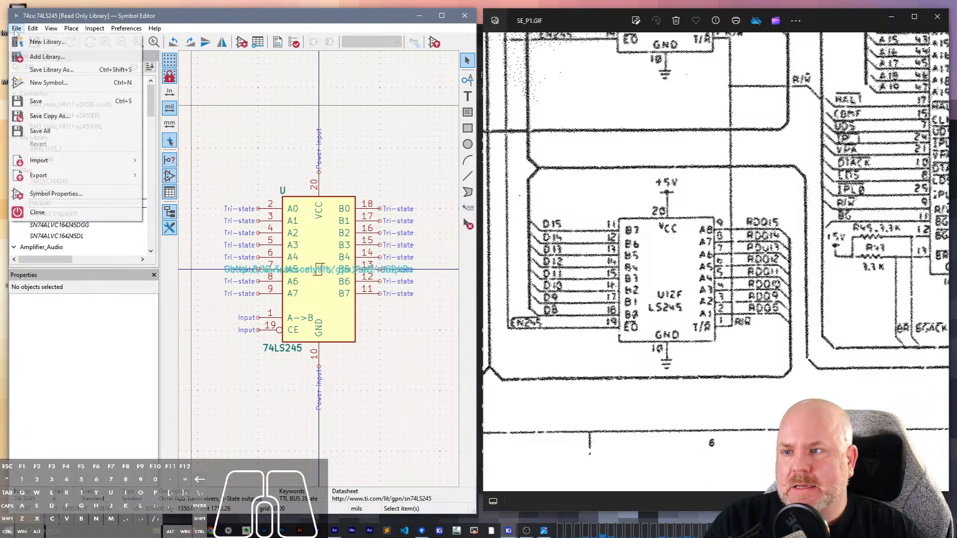
click(53, 116)
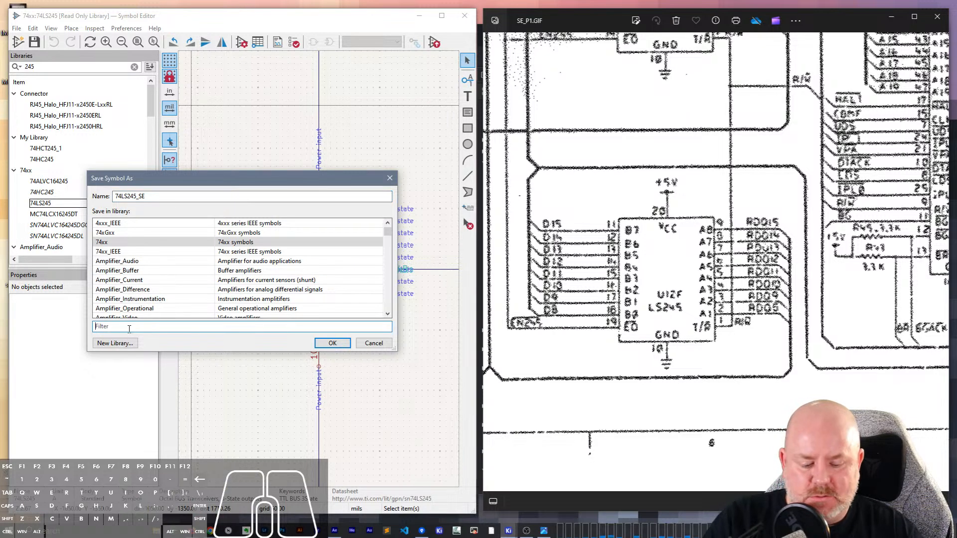
text(SE)
double_click(118, 243)
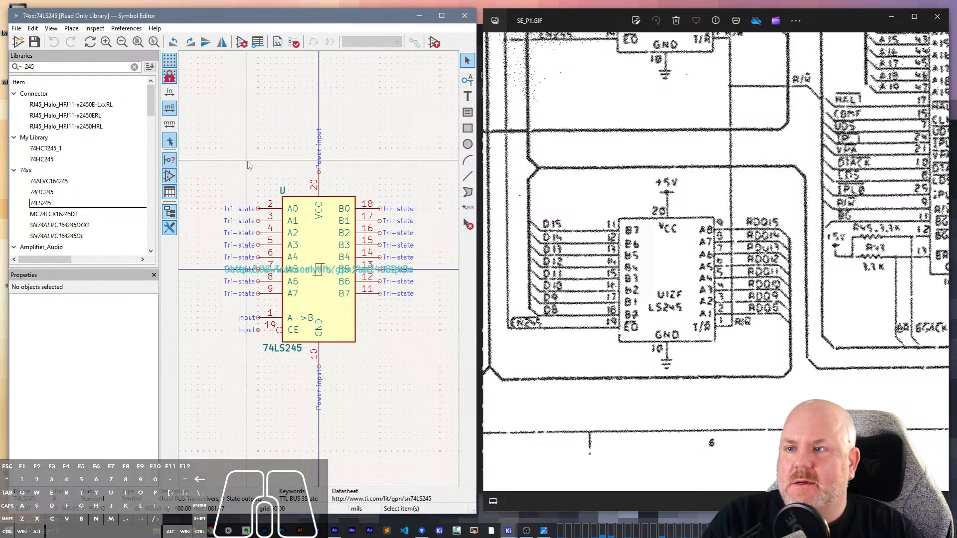
key(ctrl+s)
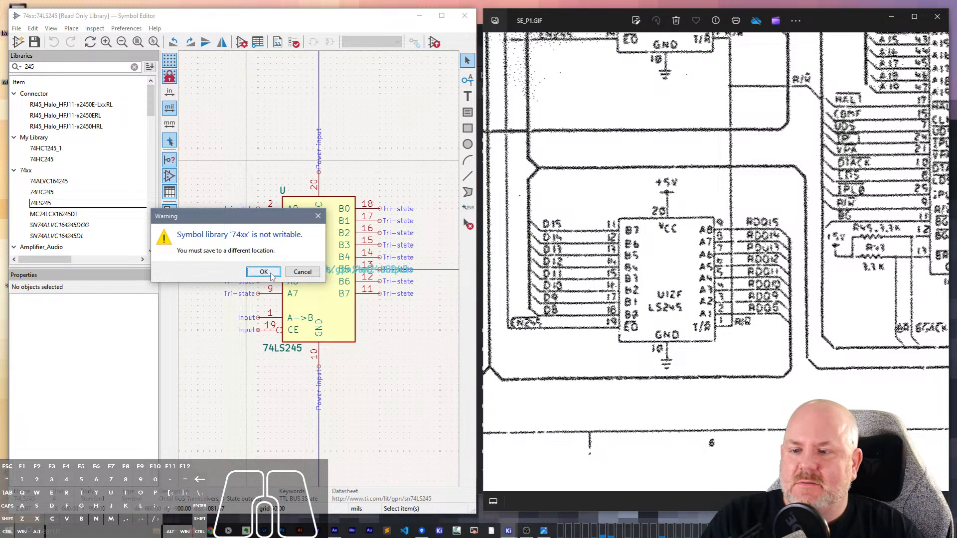
click(264, 272)
- Find the 74LS245_SE symbol in the Macintosh SE library, open it for editing and save it
click(133, 67)
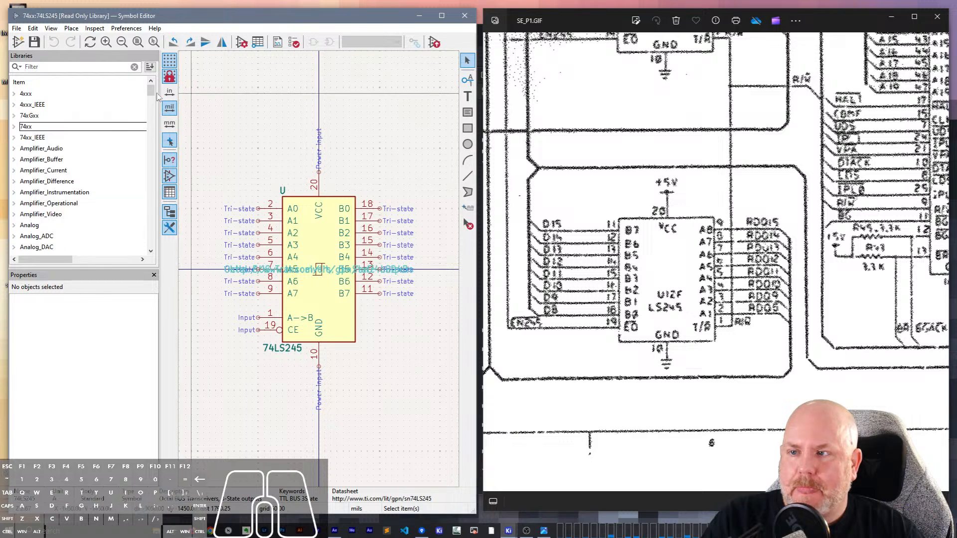
click(65, 68)
text(SE)
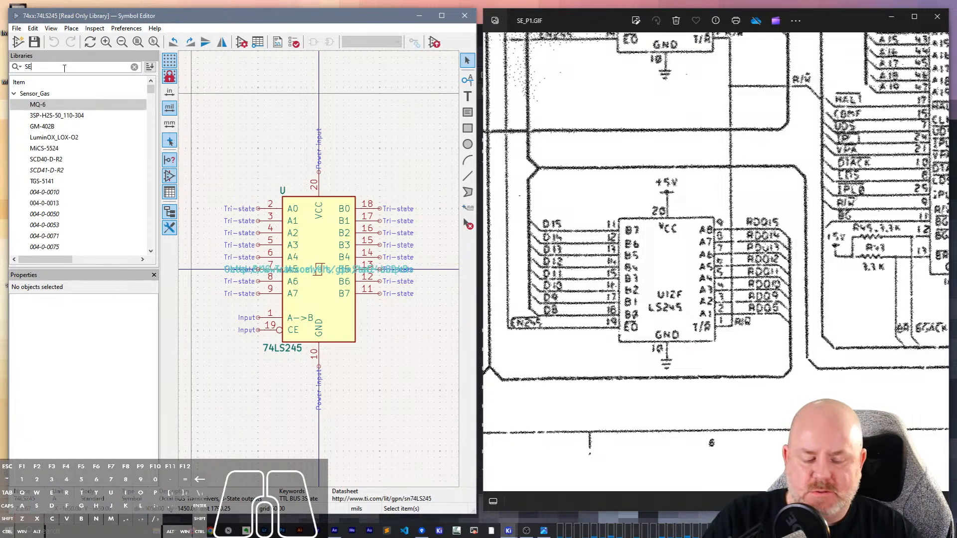
key(BackSpace)
text(74LS245_SE)
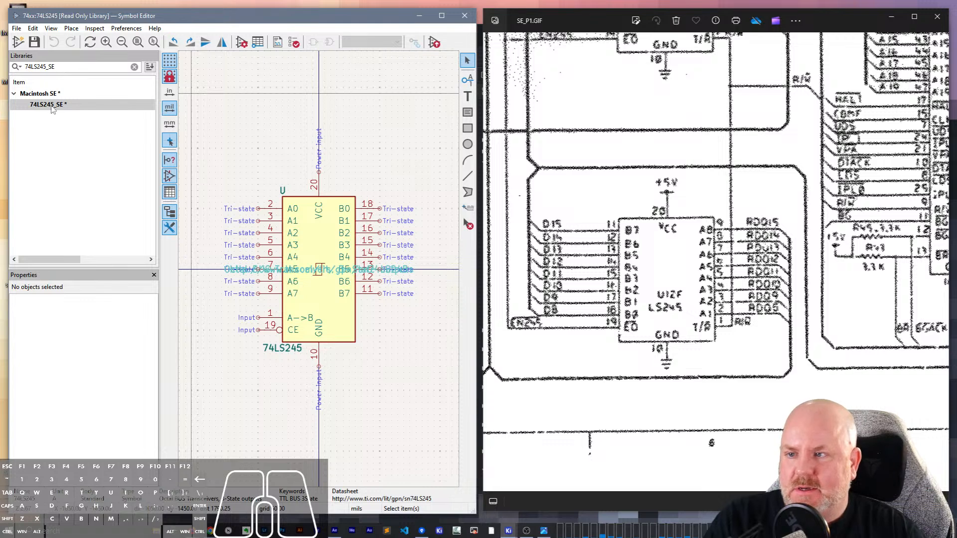
double_click(52, 106)
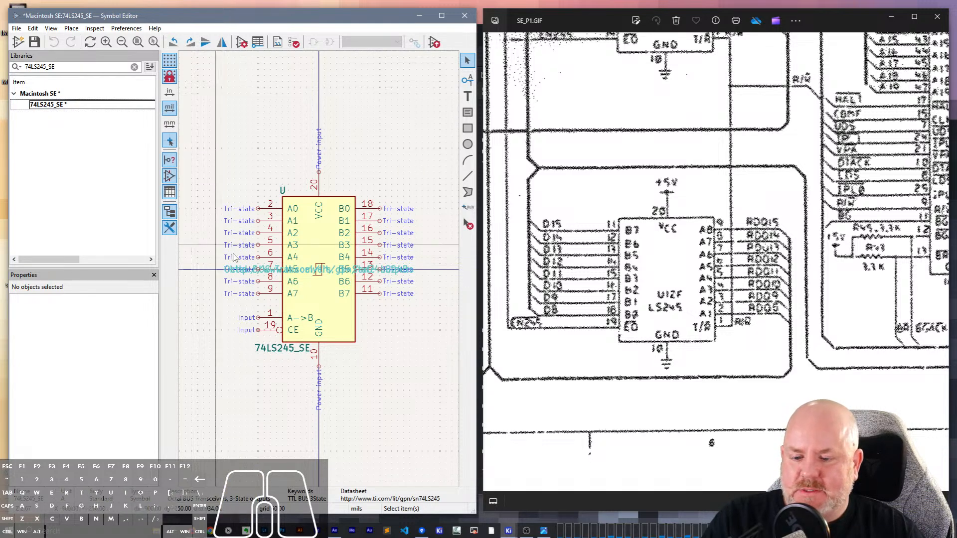
key(ctrl+s)
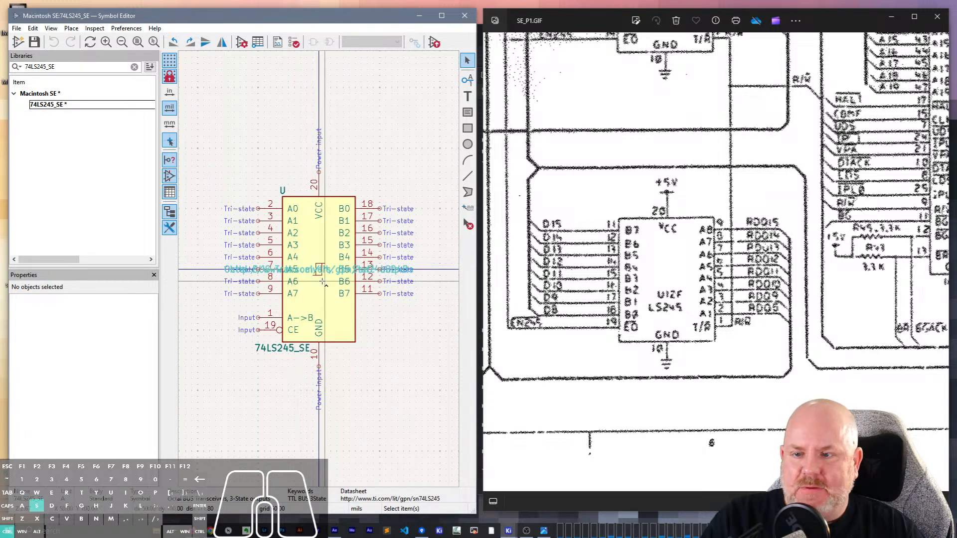
scroll(327, 263, up, 2)
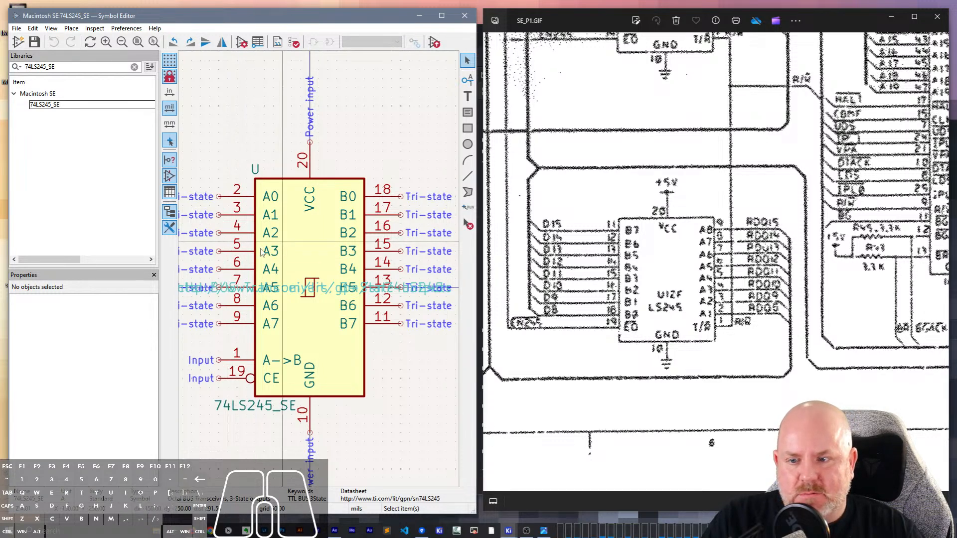
middle_drag(231, 173, 321, 128)
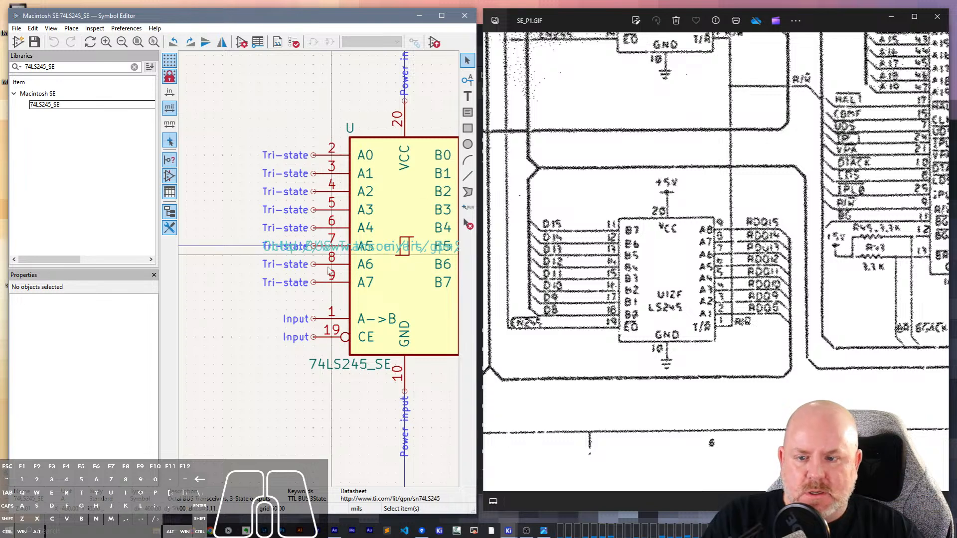
double_click(386, 201)
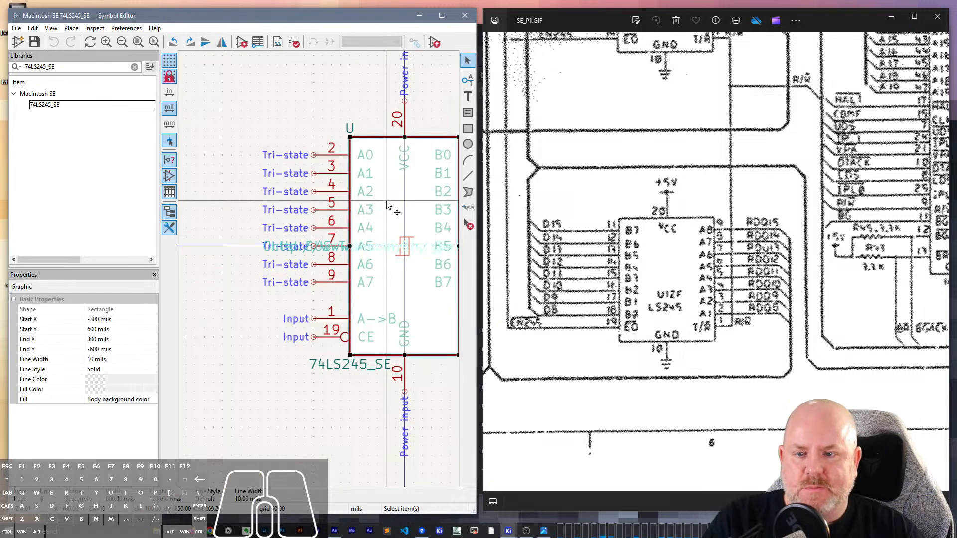
key(Escape)
key(Escape)
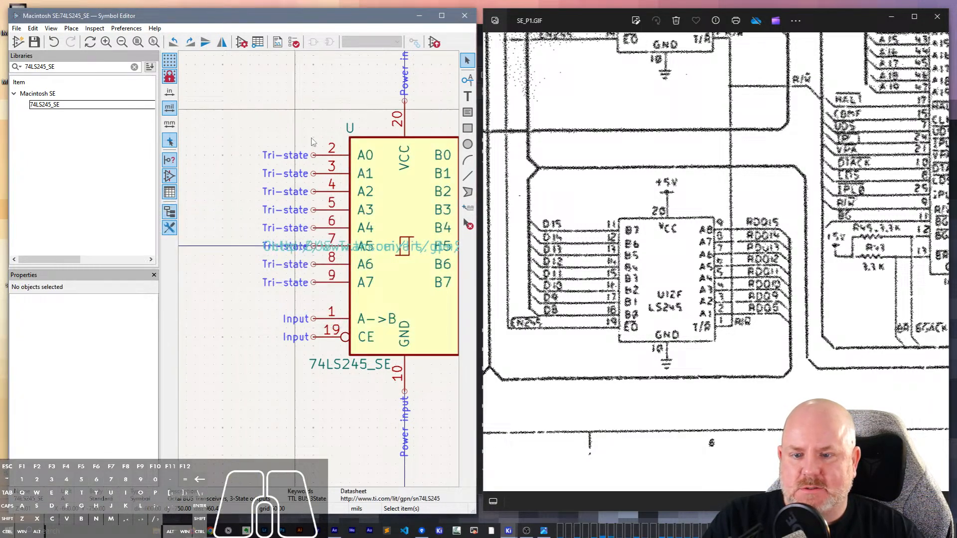
- Move the overlapping datasheet link and description fields from the middle of the 74LS245_SE body to below the symbol
click(386, 247)
click(343, 246)
click(325, 250)
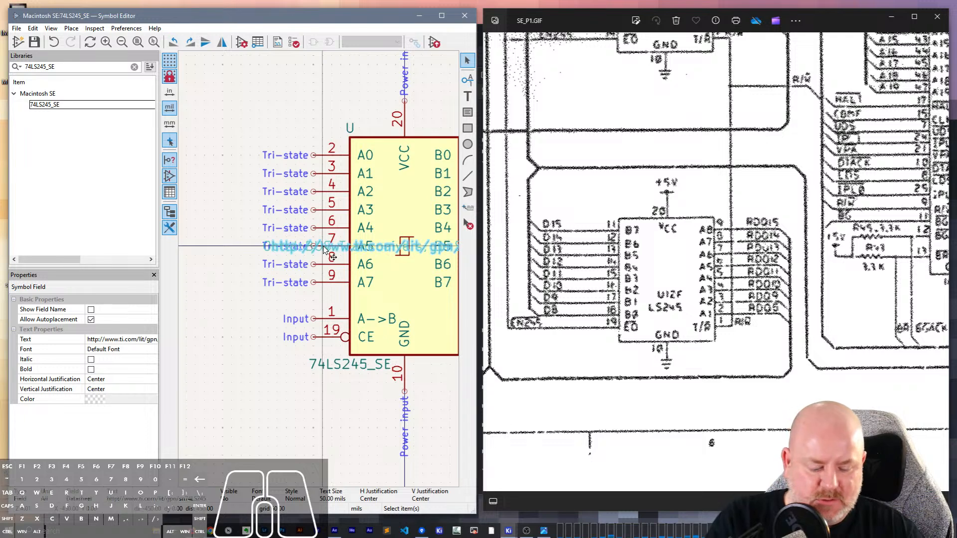
drag(329, 252, 335, 468)
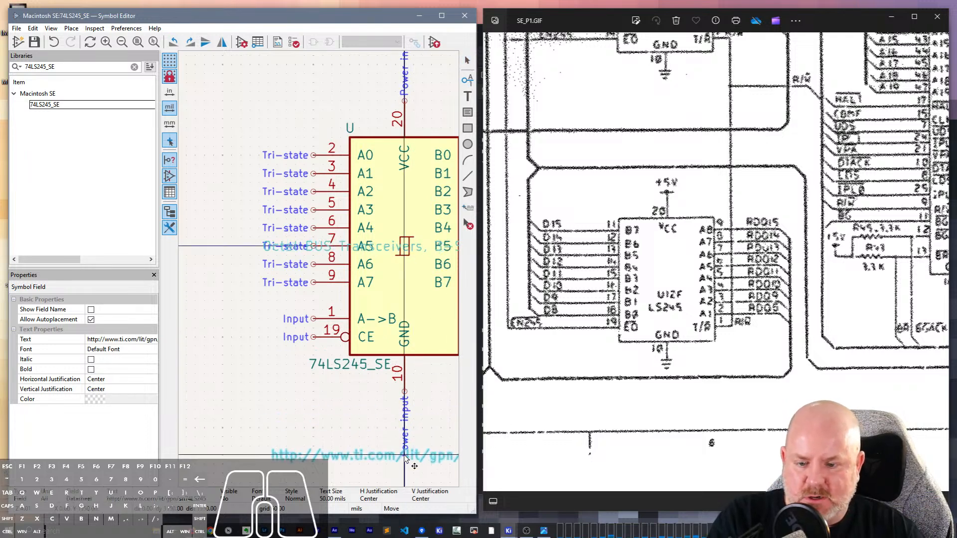
click(325, 252)
drag(325, 252, 327, 470)
click(233, 364)
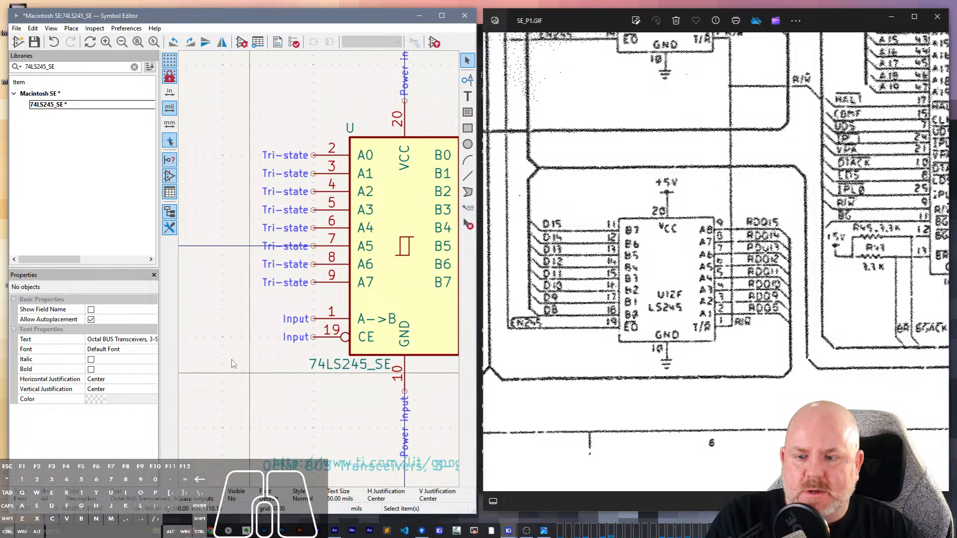
- Compare the 74LS245_SE symbol's pin layout with the U12F LS245 on the schematic
middle_drag(263, 307, 236, 319)
click(239, 319)
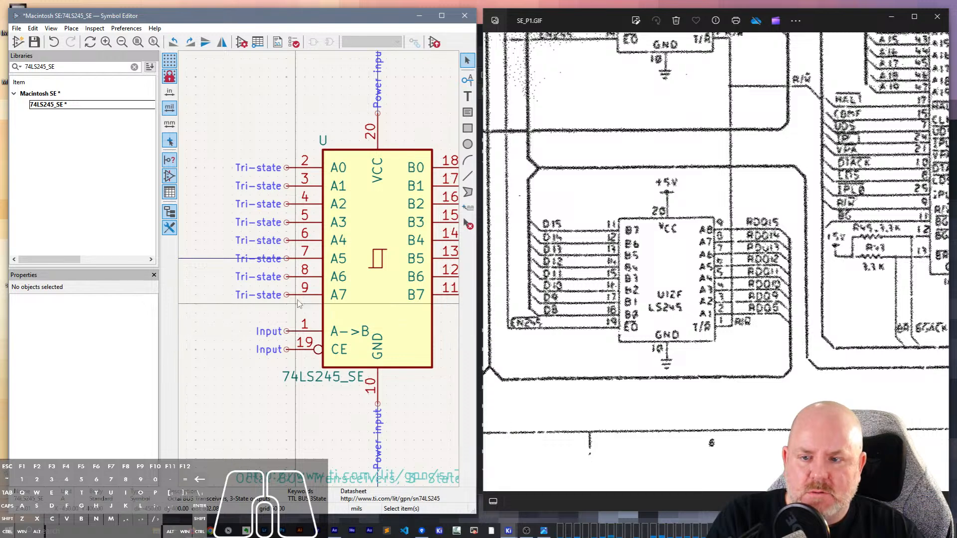
middle_drag(299, 304, 275, 291)
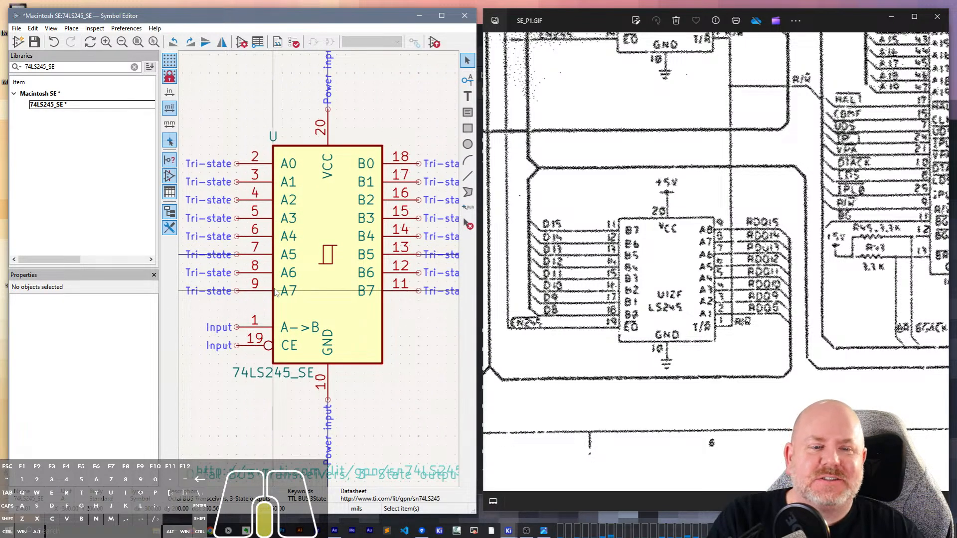
scroll(721, 289, down, 5)
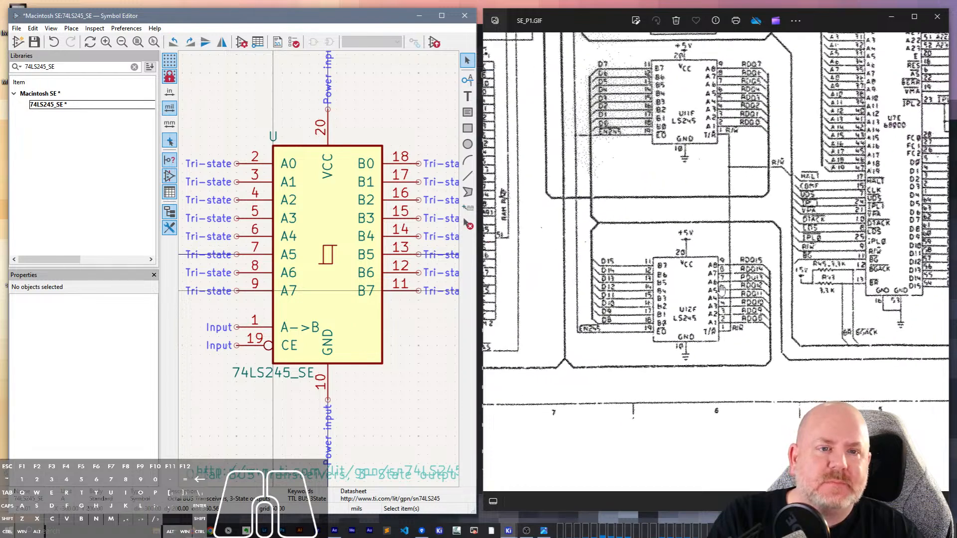
scroll(721, 289, up, 2)
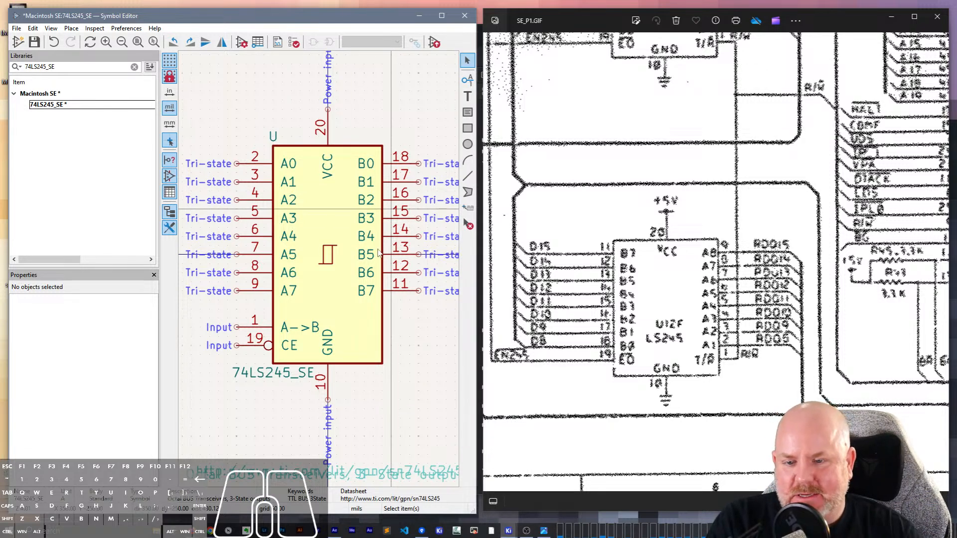
- Flip the B0–B7 pin group both ways so B7 is uppermost and park it outside the body, beyond the A pins
drag(423, 313, 409, 108)
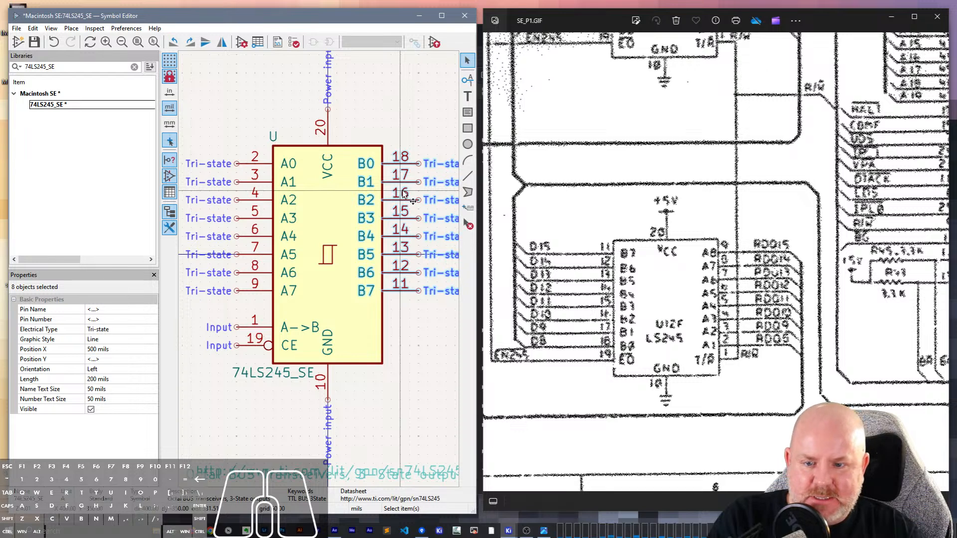
key(y)
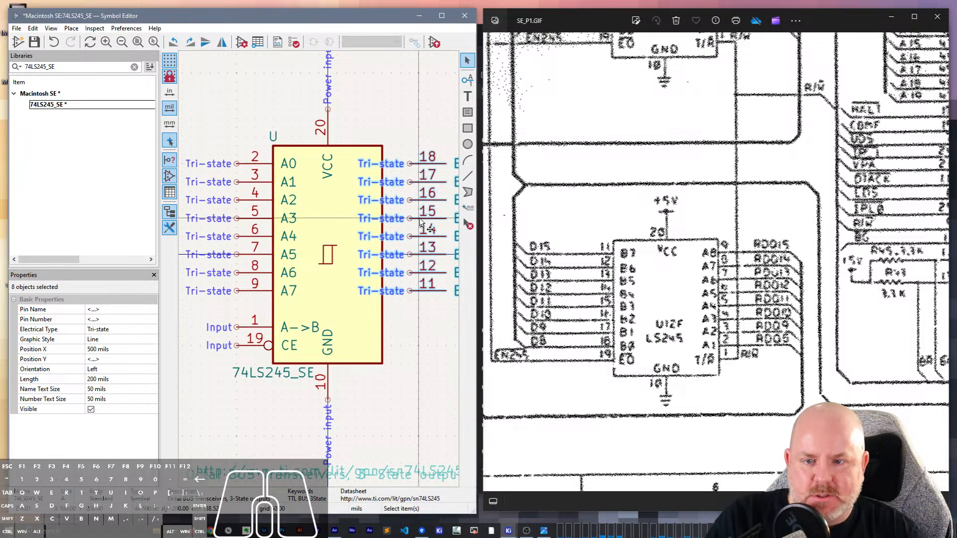
key(y)
key(y)
key(x)
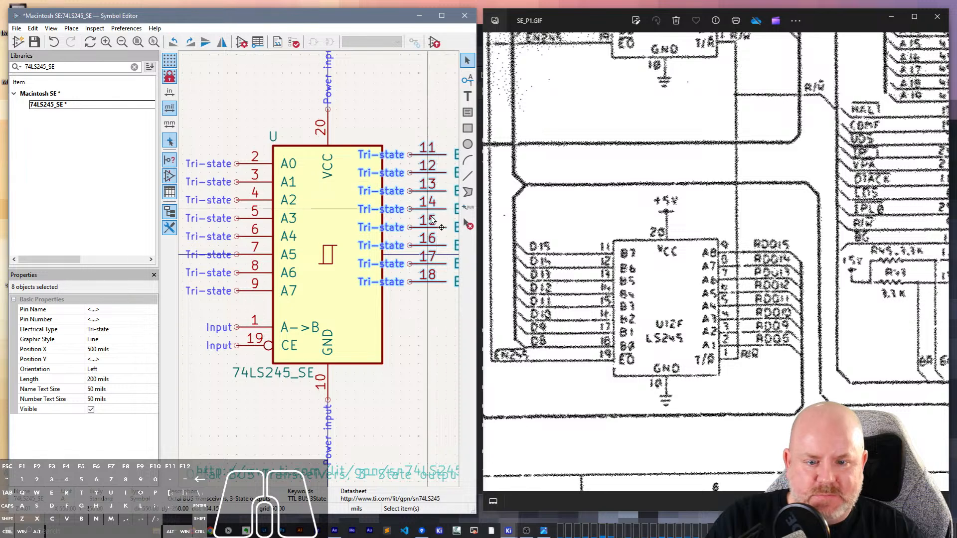
key(m)
middle_drag(284, 228, 392, 253)
click(224, 323)
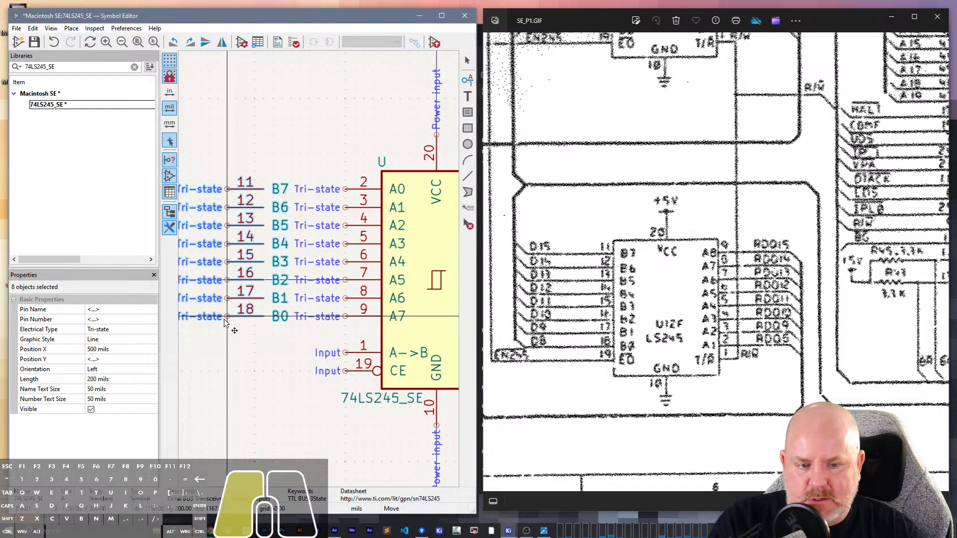
- Mirror the A0–A7 pin group horizontally and attach it to the body edge that the B pins vacated
middle_drag(308, 335, 261, 338)
drag(313, 342, 312, 204)
key(m)
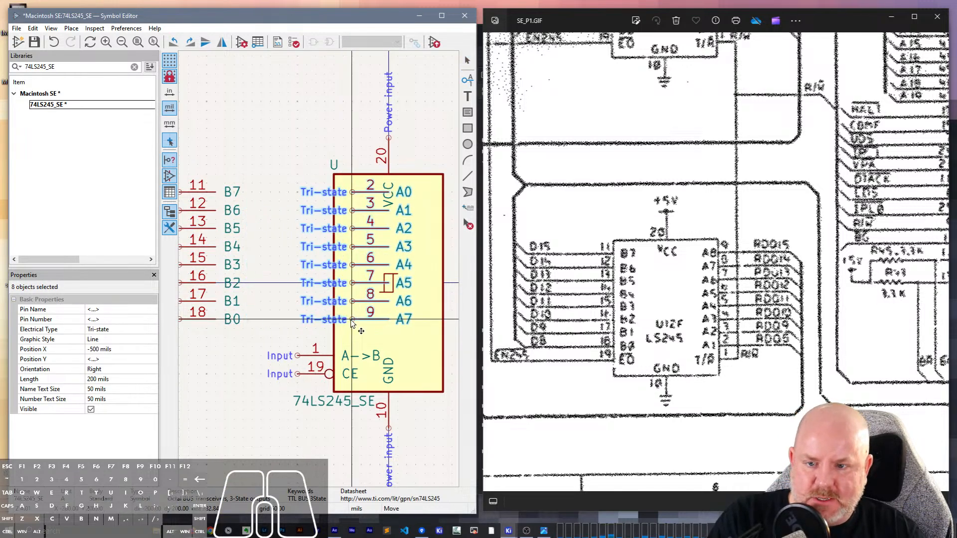
middle_drag(311, 206, 224, 209)
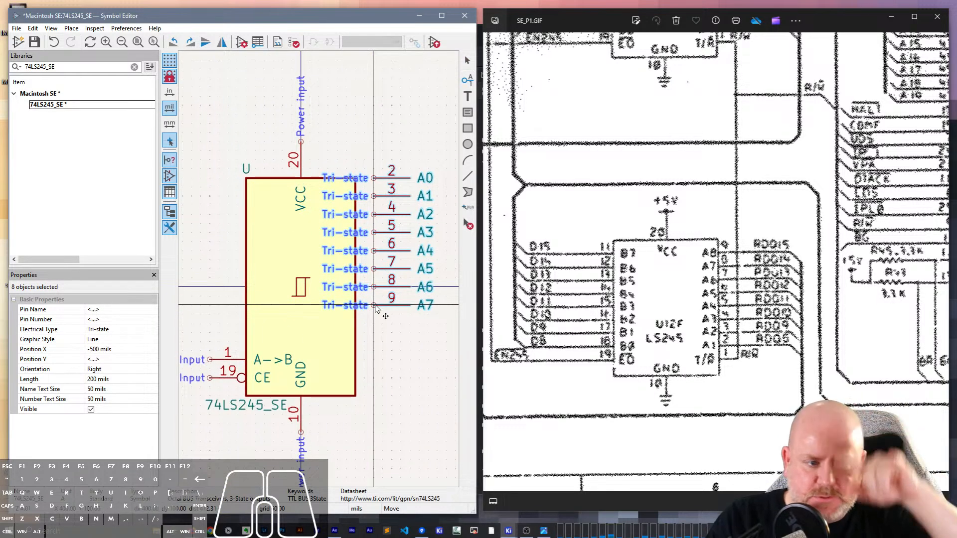
key(y)
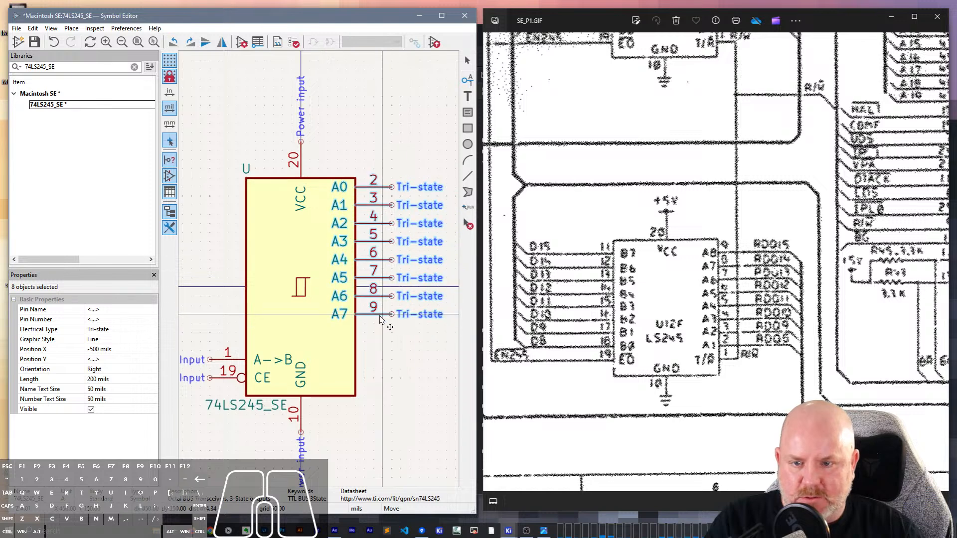
click(381, 330)
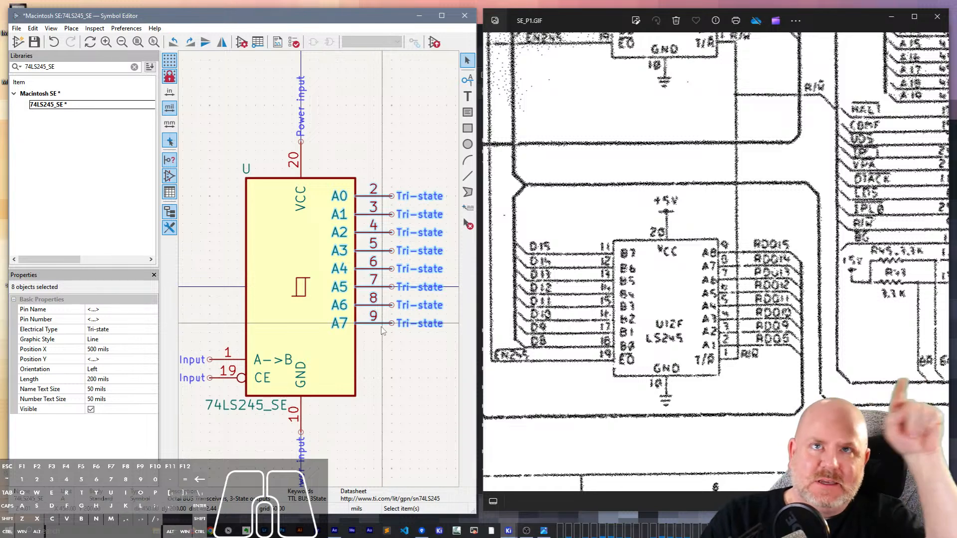
click(383, 328)
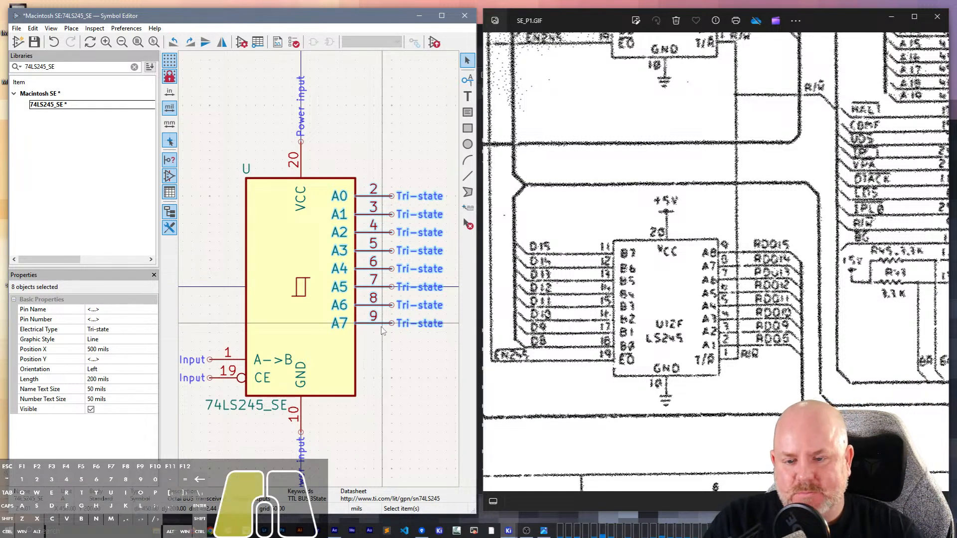
click(368, 374)
- Move the parked B7–B0 pin group onto the free body edge above pins 1 and 19, at X -500 mils
middle_drag(206, 236, 303, 238)
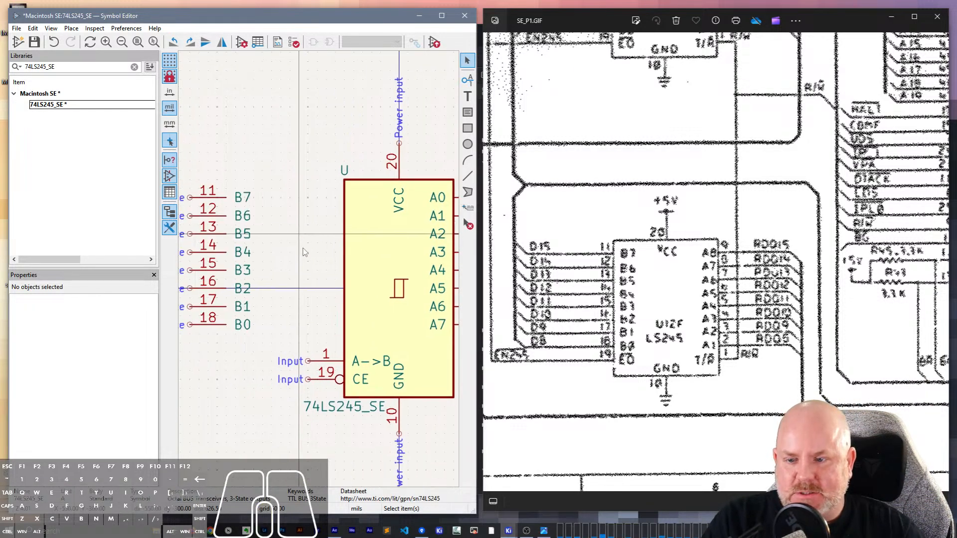
drag(241, 346, 202, 173)
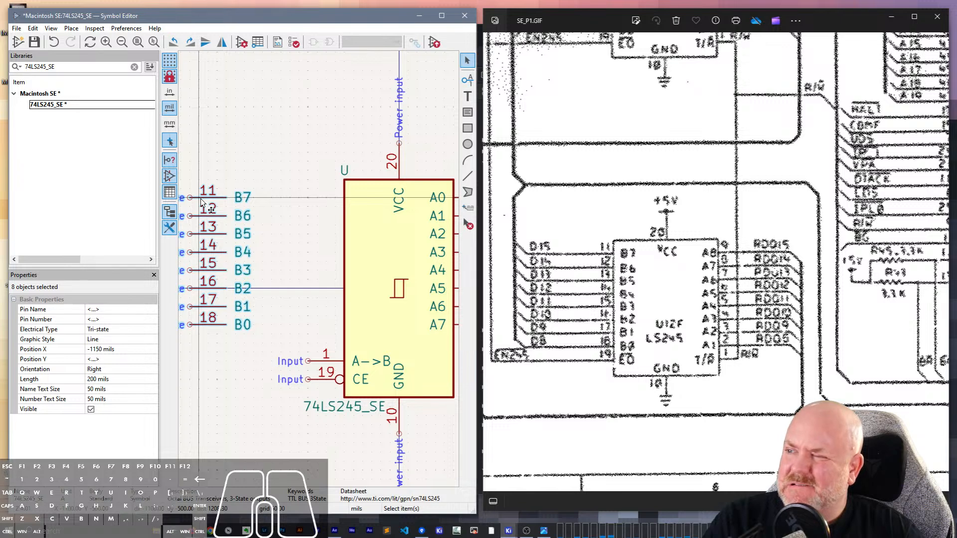
key(m)
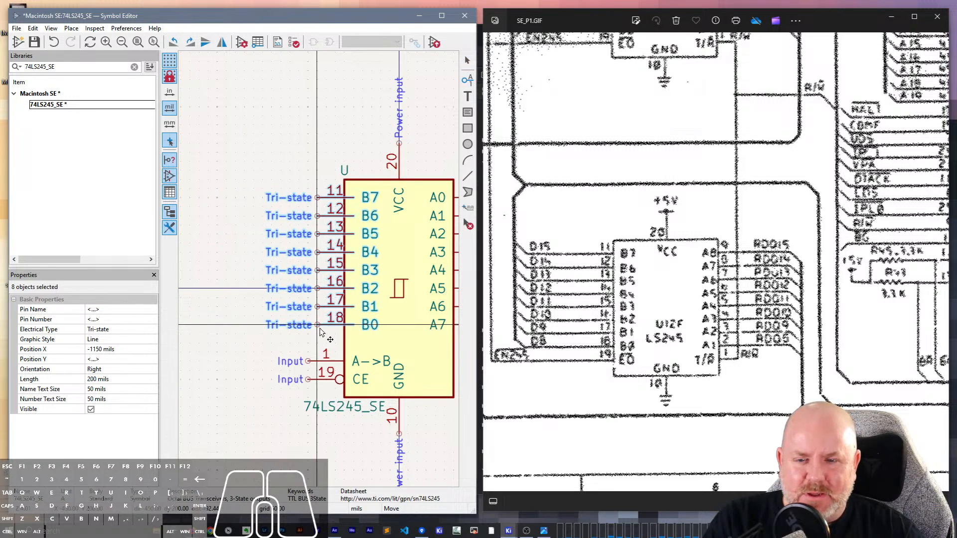
click(305, 325)
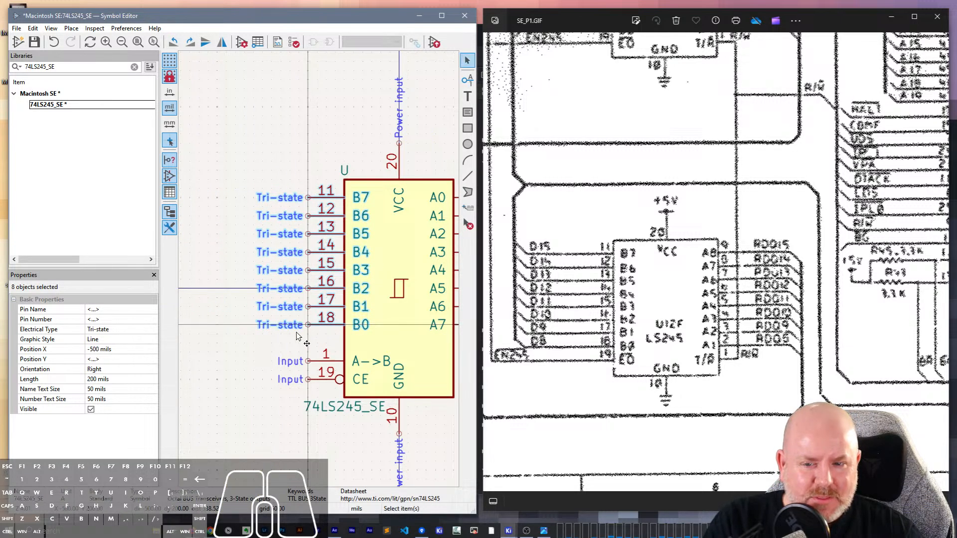
middle_drag(292, 351, 230, 306)
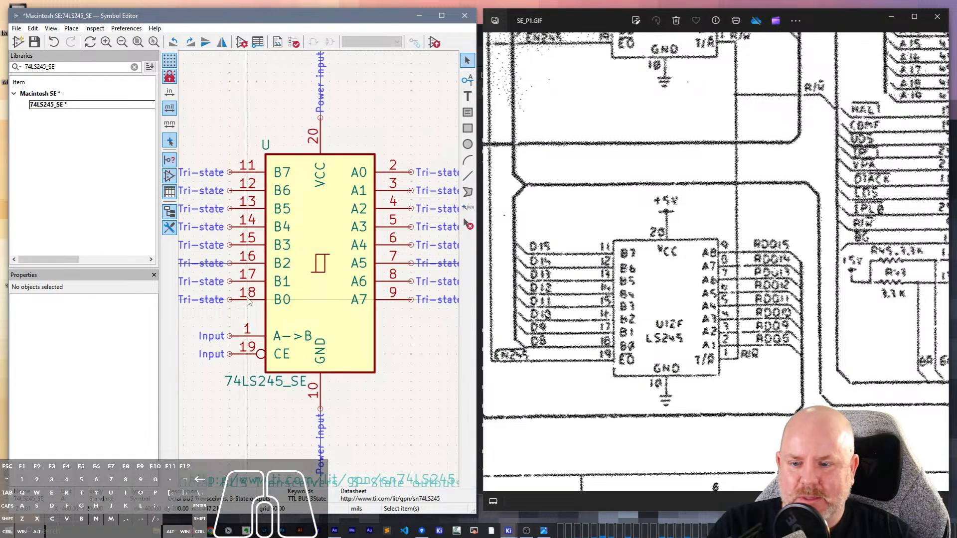
drag(248, 301, 230, 141)
key(m)
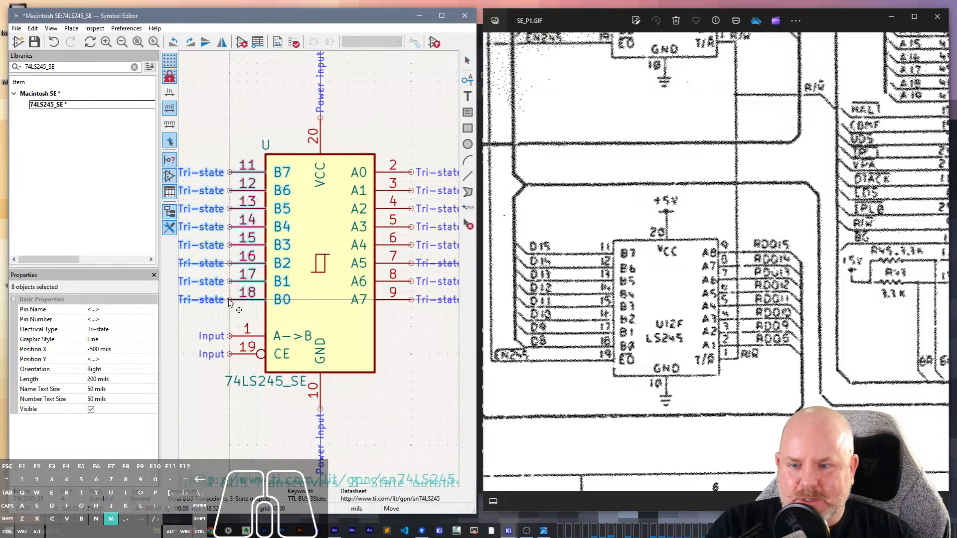
key(Escape)
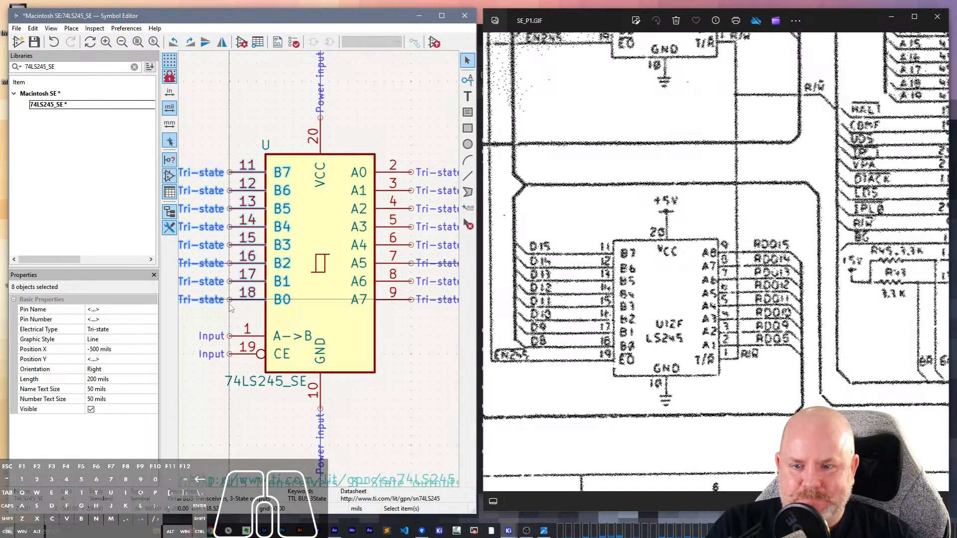
key(x)
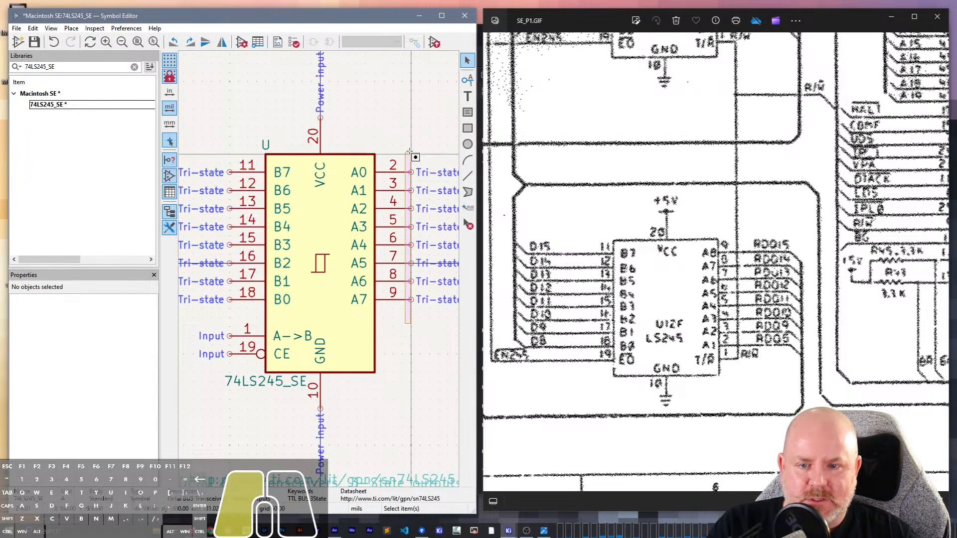
- Flip the A pin group vertically so A7 is uppermost and align its rows with the B7–B0 pins
key(y)
key(m)
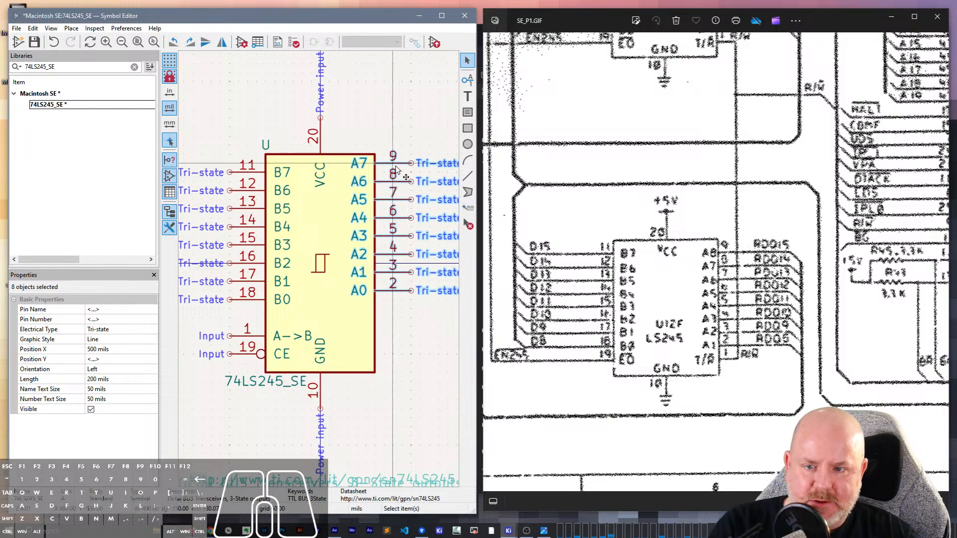
key(m)
click(410, 301)
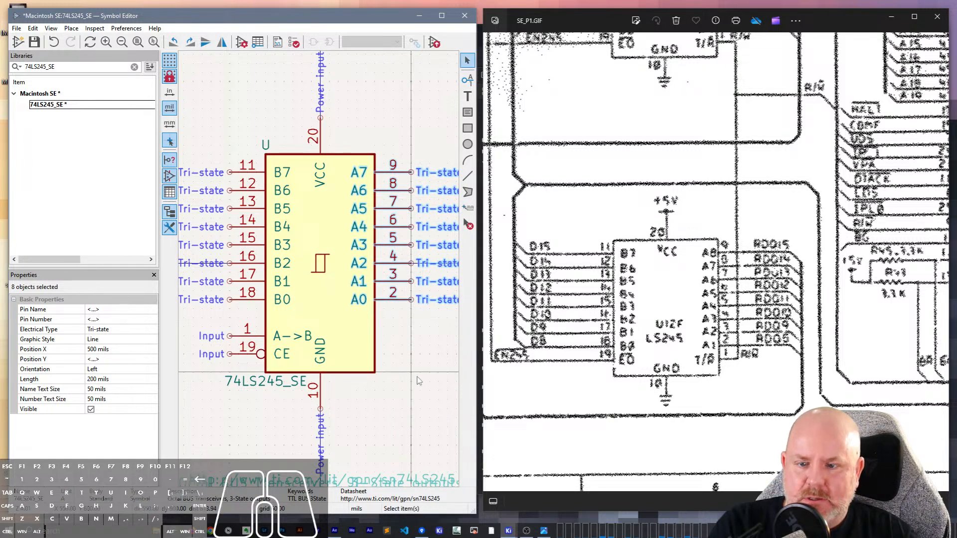
click(417, 377)
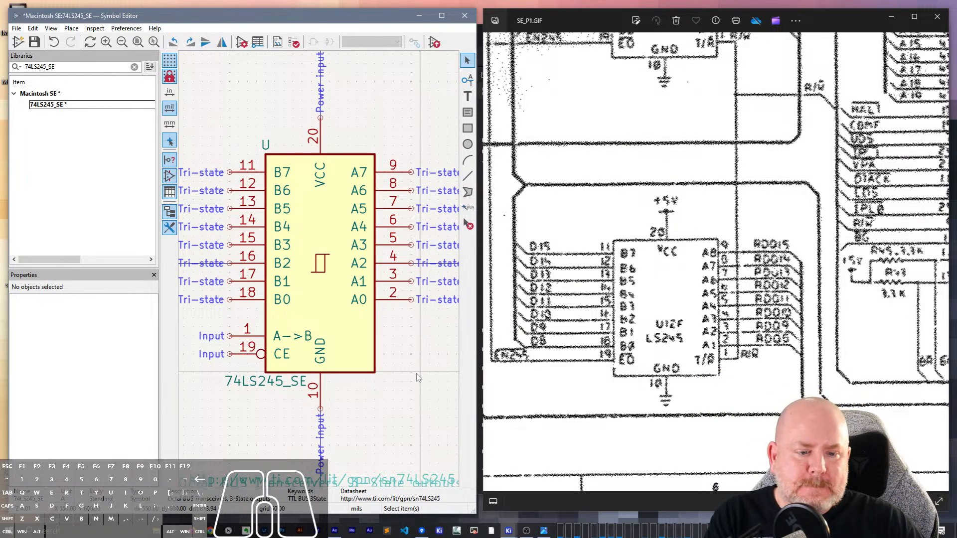
- Mirror the A->B pin 1 and move it to the A-pin side of the body, opposite the CE pin
click(240, 336)
key(m)
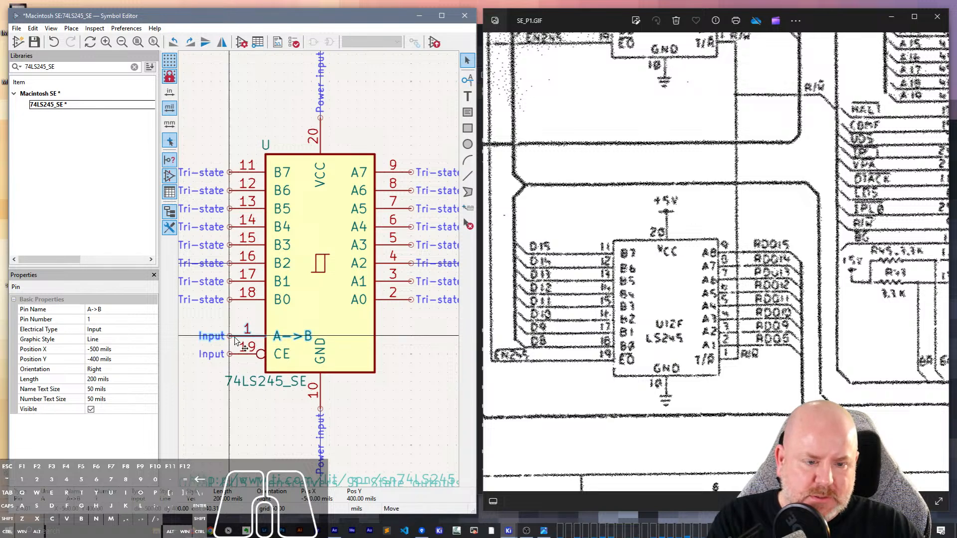
key(y)
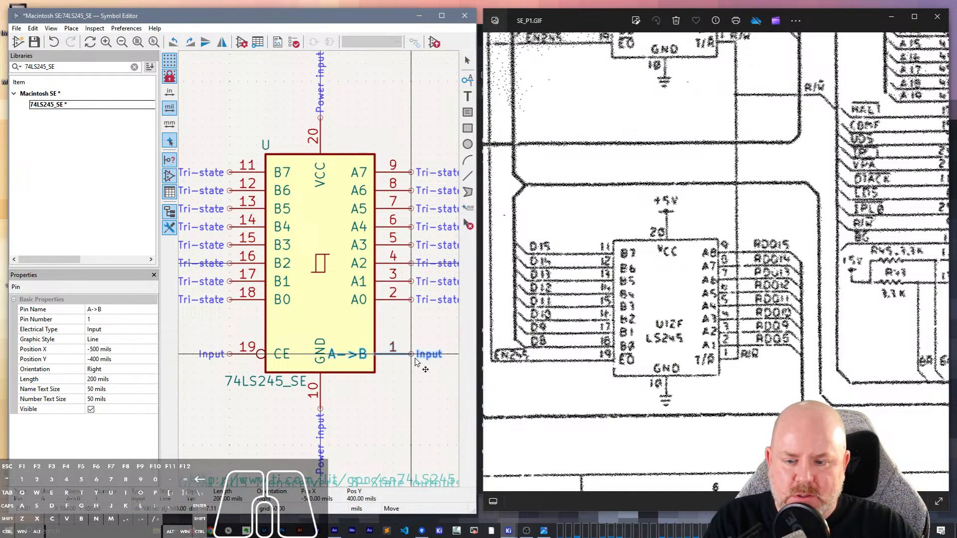
click(415, 362)
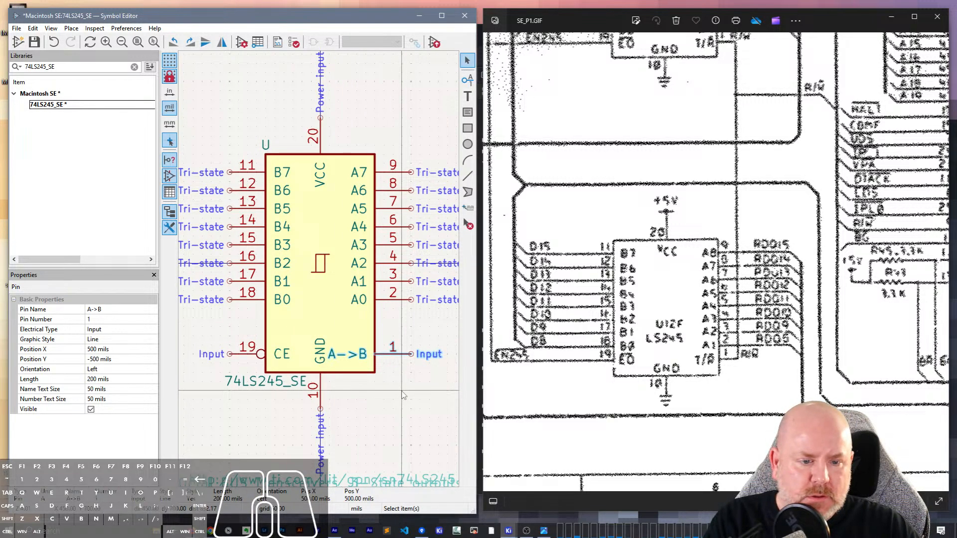
- Shift the A7–A0 pins down 50 mils and raise pins 1 (A->B) and 19 (CE) to Y -350 mils
drag(417, 310, 394, 180)
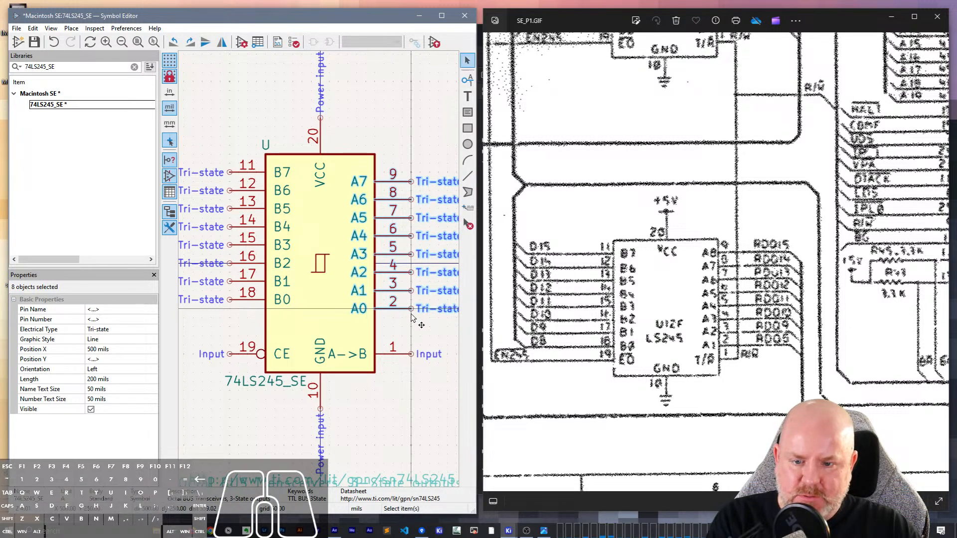
click(413, 355)
drag(414, 355, 410, 327)
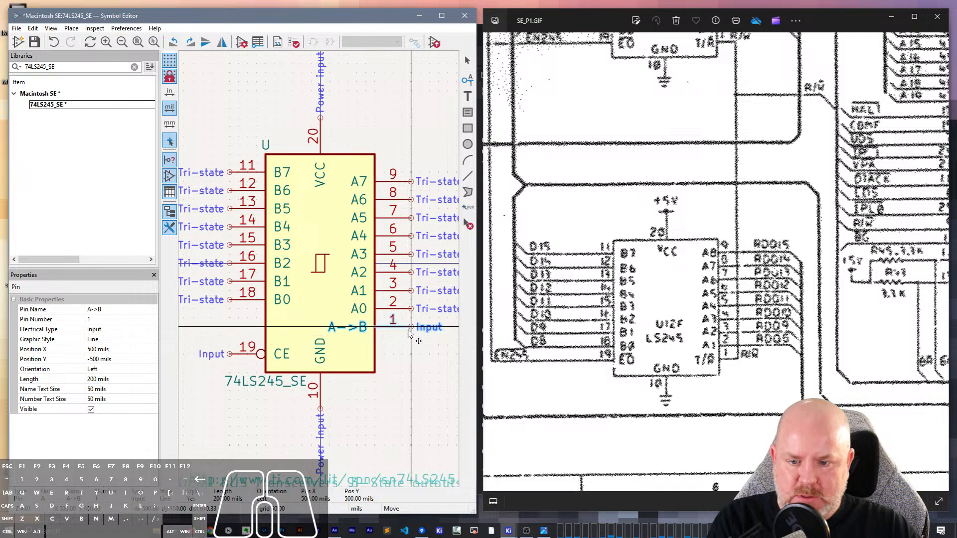
key(Escape)
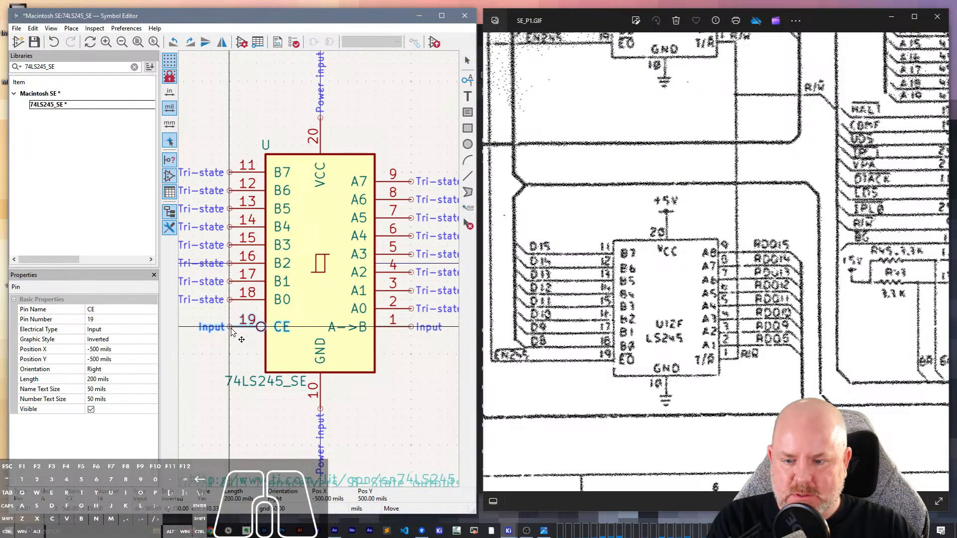
click(232, 333)
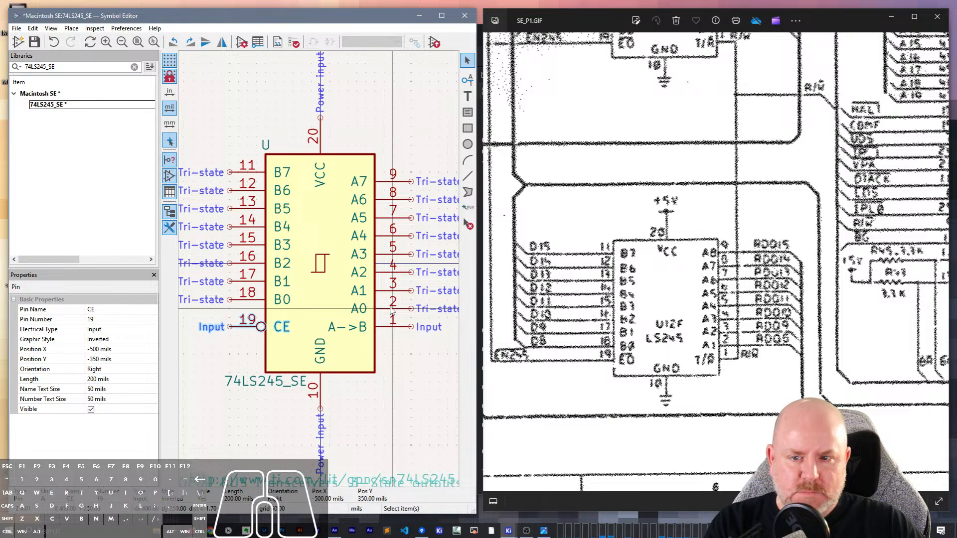
- Compare the symbol's A7–A0 pin names and spacing with the A8–A1 pins of U12F on the schematic
click(367, 184)
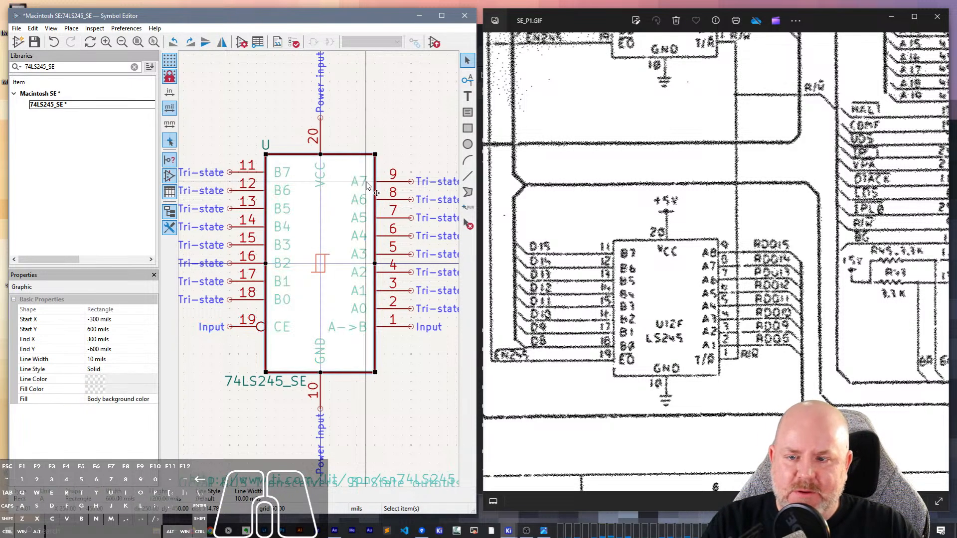
click(408, 139)
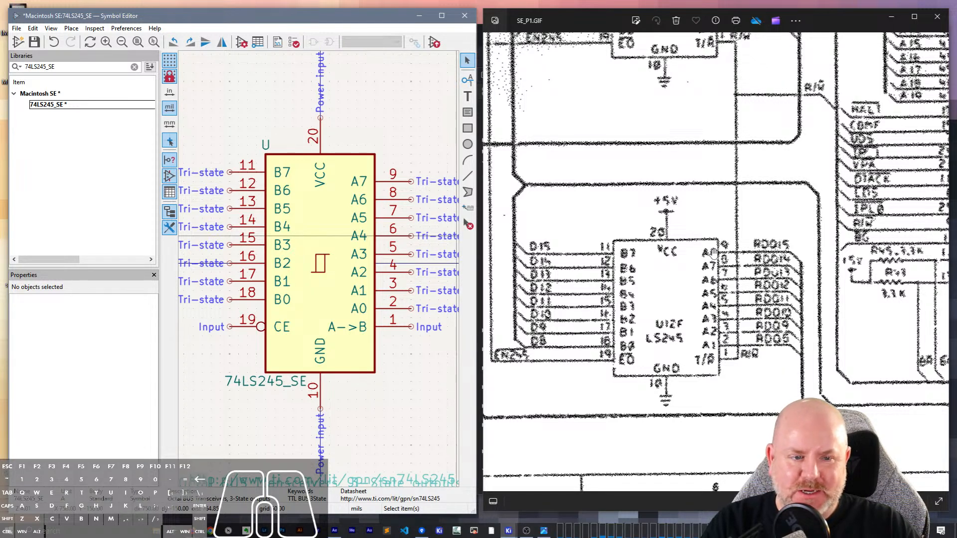
drag(714, 253, 702, 478)
drag(688, 241, 674, 144)
drag(668, 430, 658, 179)
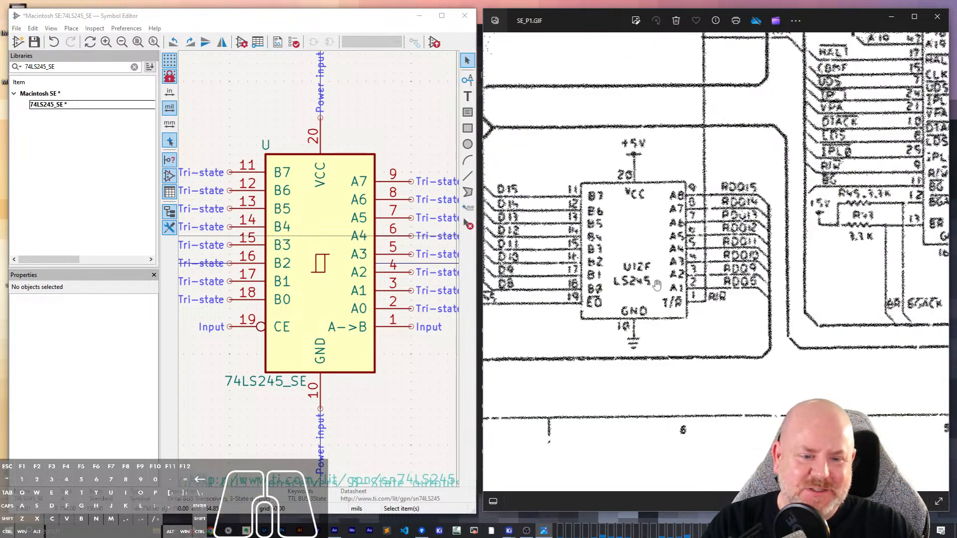
drag(656, 297, 656, 237)
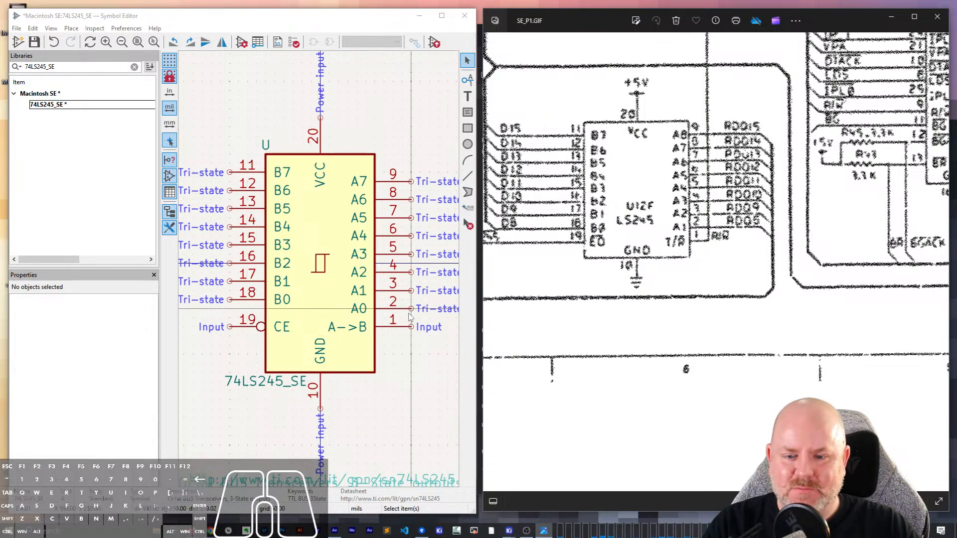
- Move the A7–A0 pins up 50 mils so their rows line up with the B7–B0 pins
drag(409, 317, 394, 162)
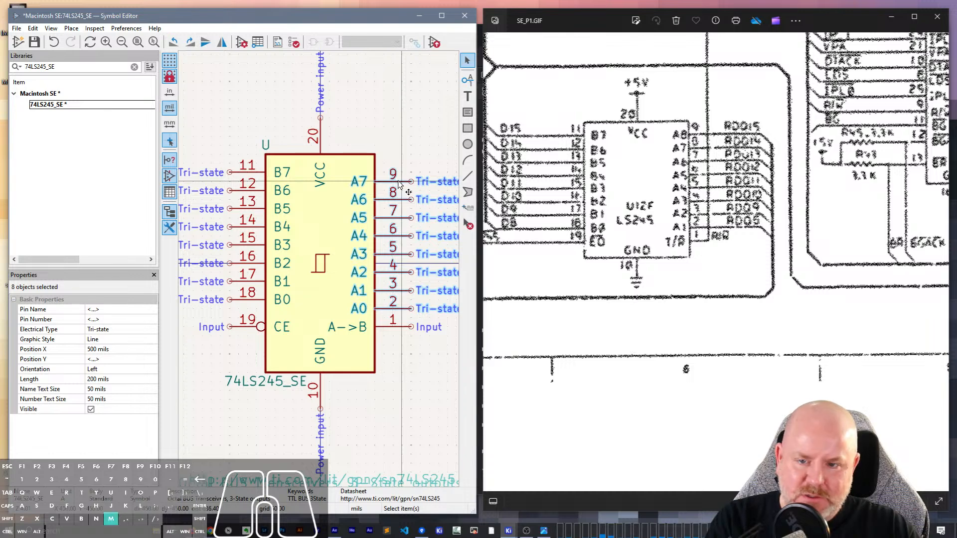
key(m)
click(410, 305)
click(425, 405)
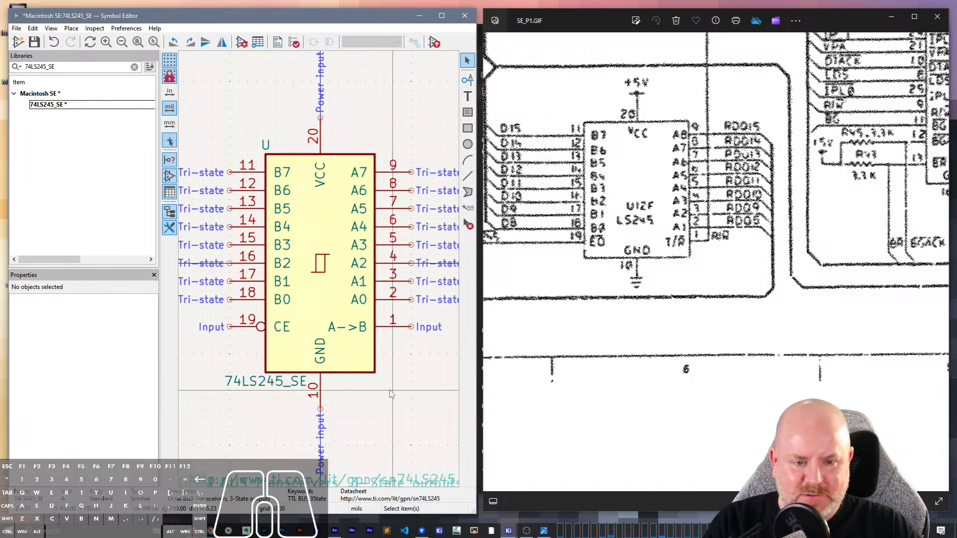
- Move the datasheet link and description fields back to the centre of the 74LS245_SE body and save the symbol
scroll(391, 394, down, 2)
middle_drag(338, 301, 409, 373)
drag(388, 431, 340, 259)
click(340, 259)
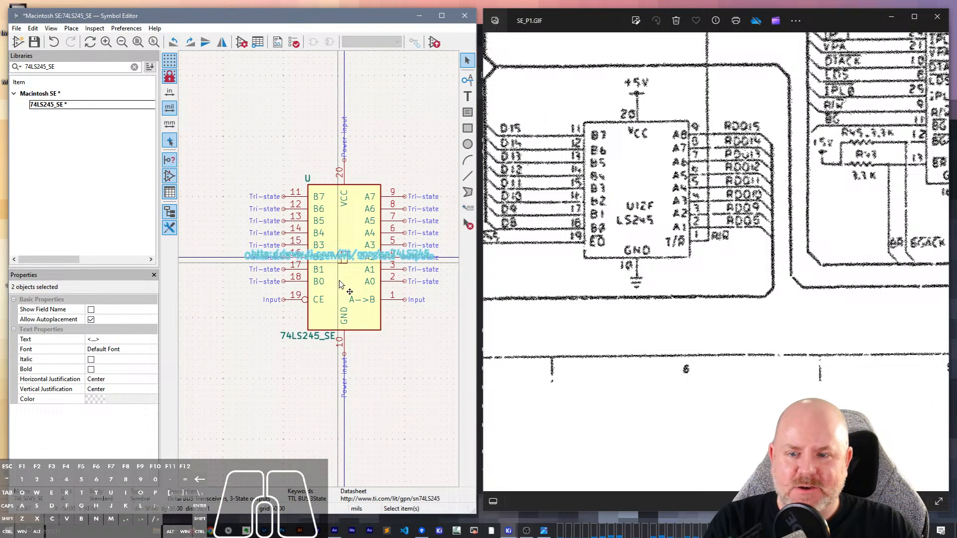
click(388, 364)
middle_drag(408, 375, 389, 390)
key(ctrl+s)
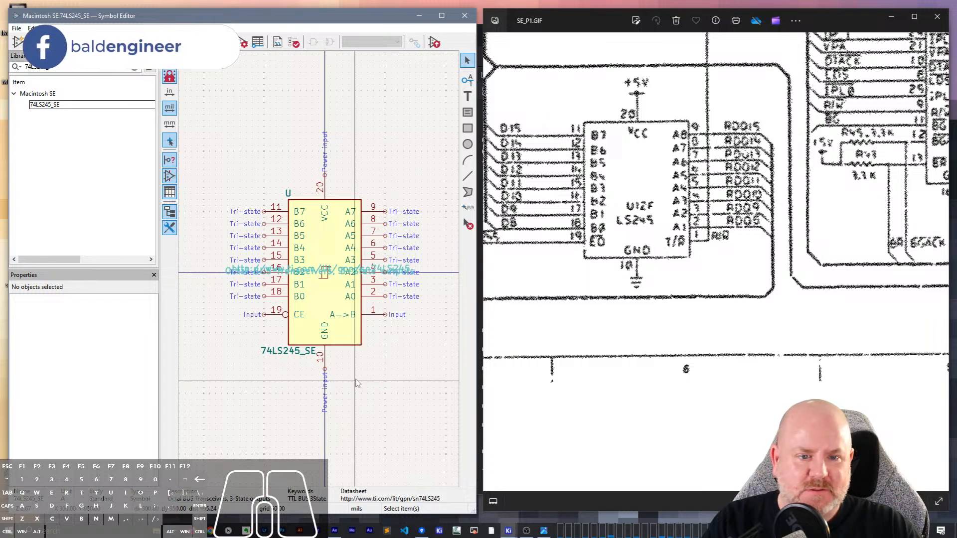
- Locate the F257 chip U2E on the schematic, search the symbol libraries for 257 and open the 74LS257 symbol from 74xx
scroll(701, 349, down, 1)
scroll(701, 349, down, 3)
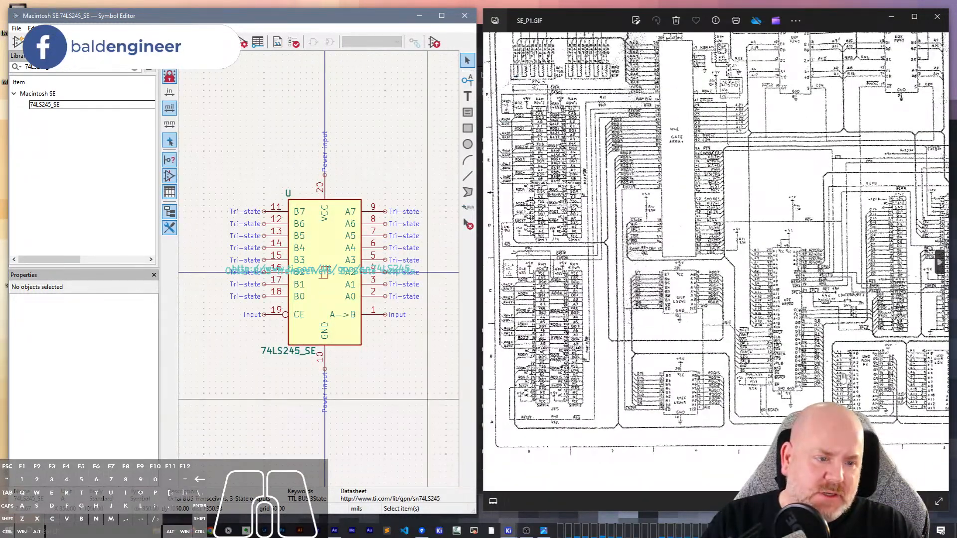
drag(889, 264, 787, 377)
scroll(724, 227, up, 6)
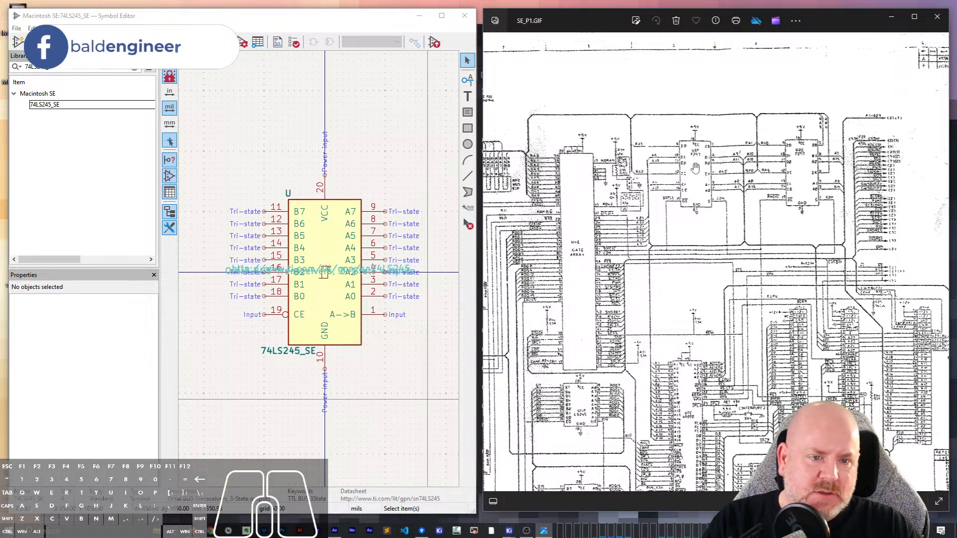
drag(725, 227, 562, 223)
drag(820, 211, 630, 208)
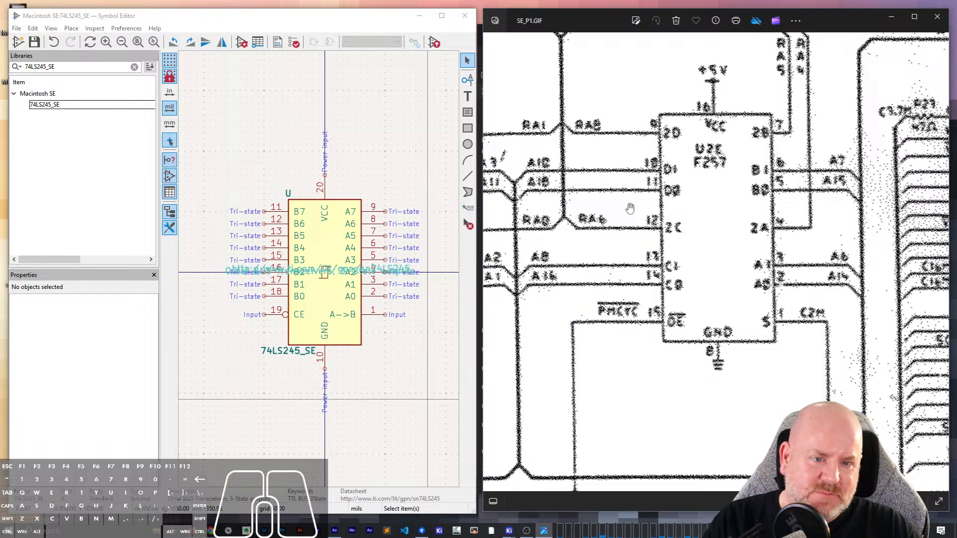
click(64, 66)
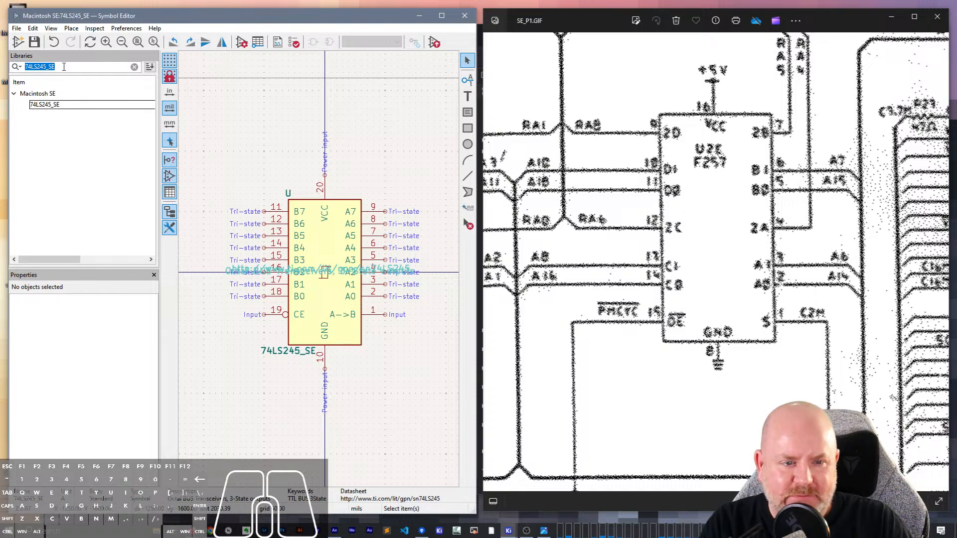
text(257)
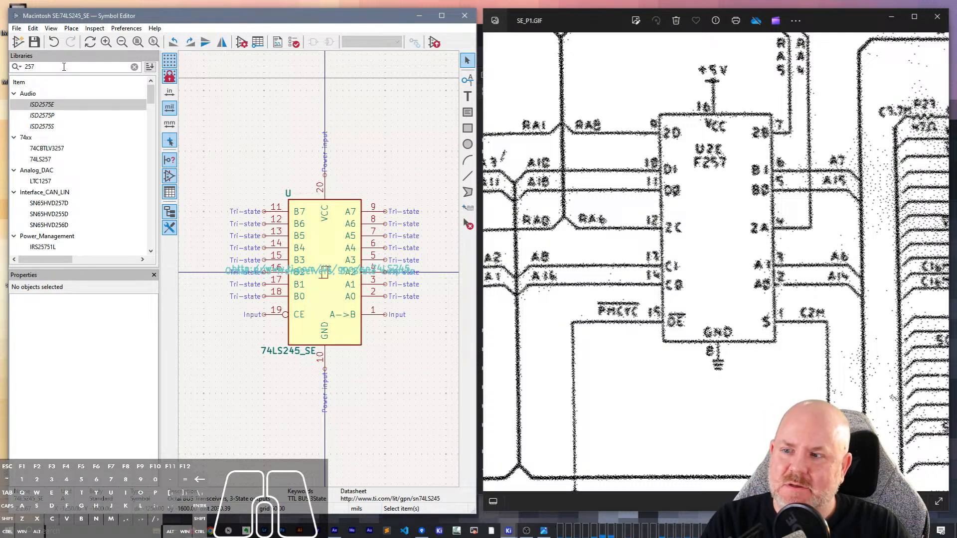
click(44, 160)
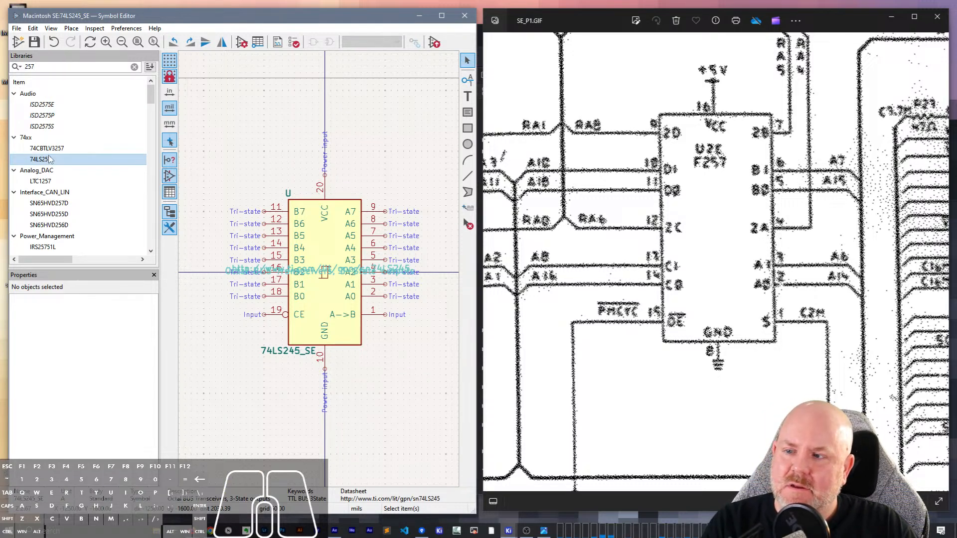
double_click(47, 159)
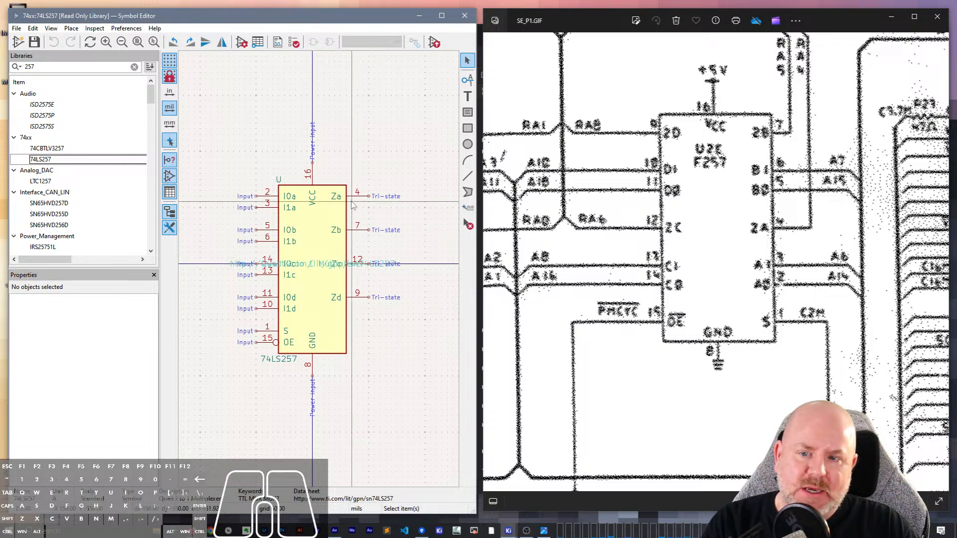
- Save a copy of the 74LS257 symbol, changing its name to 74F257
click(16, 28)
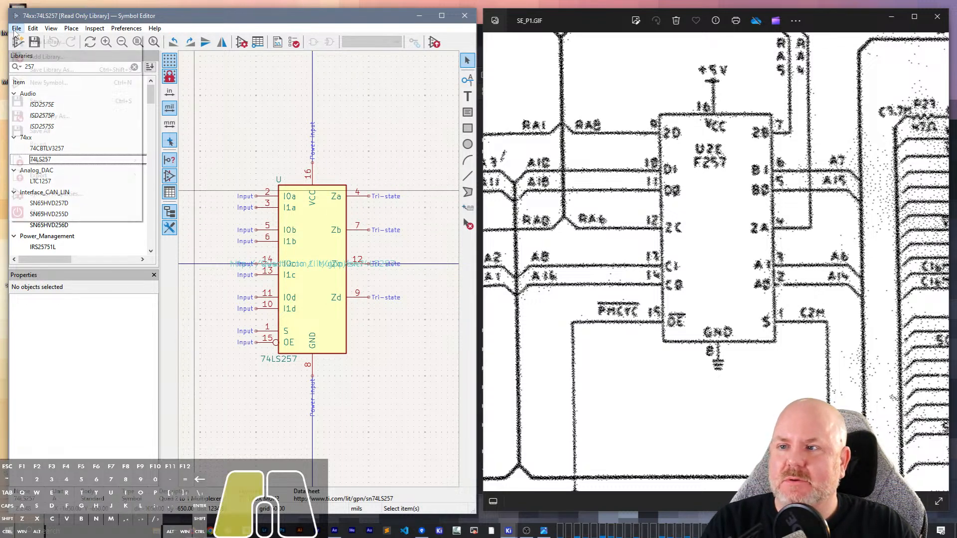
click(50, 115)
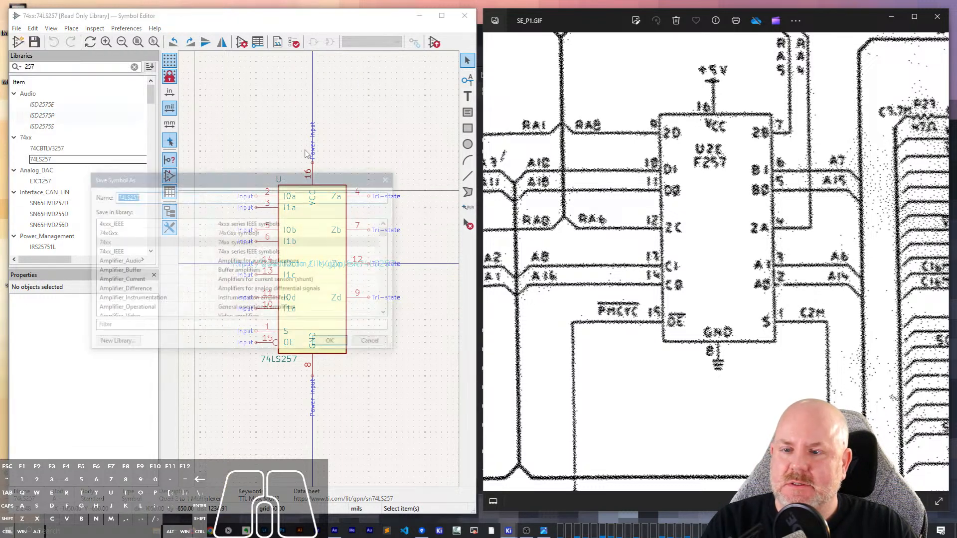
click(142, 198)
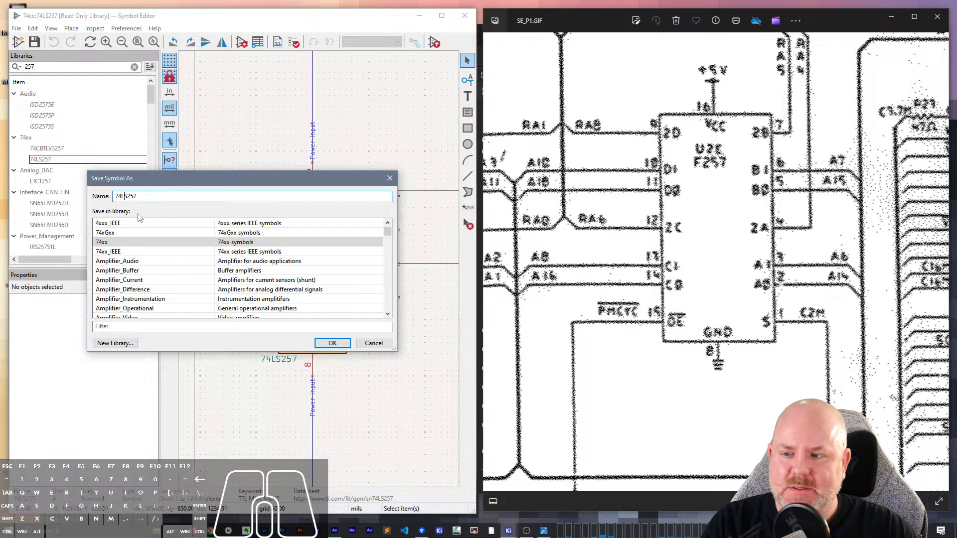
drag(128, 197, 121, 197)
text(F)
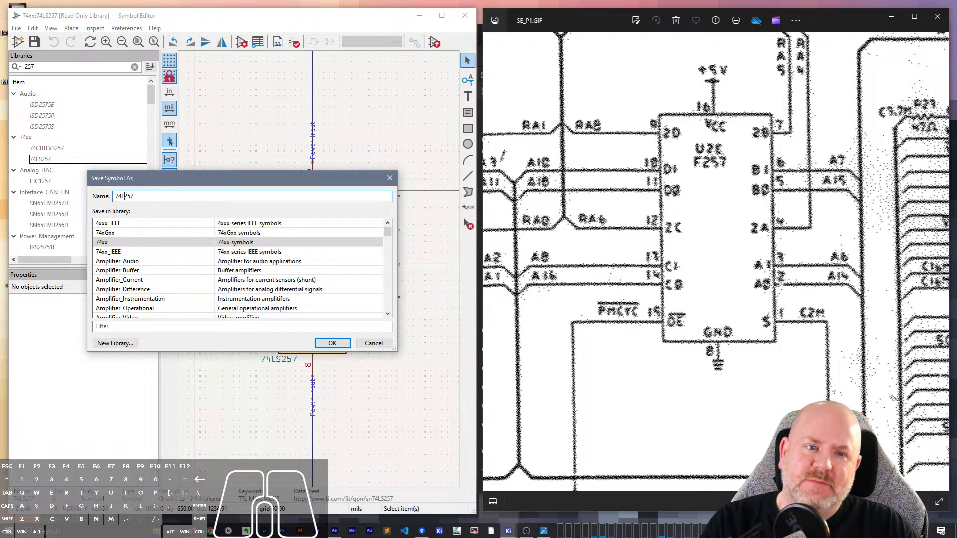
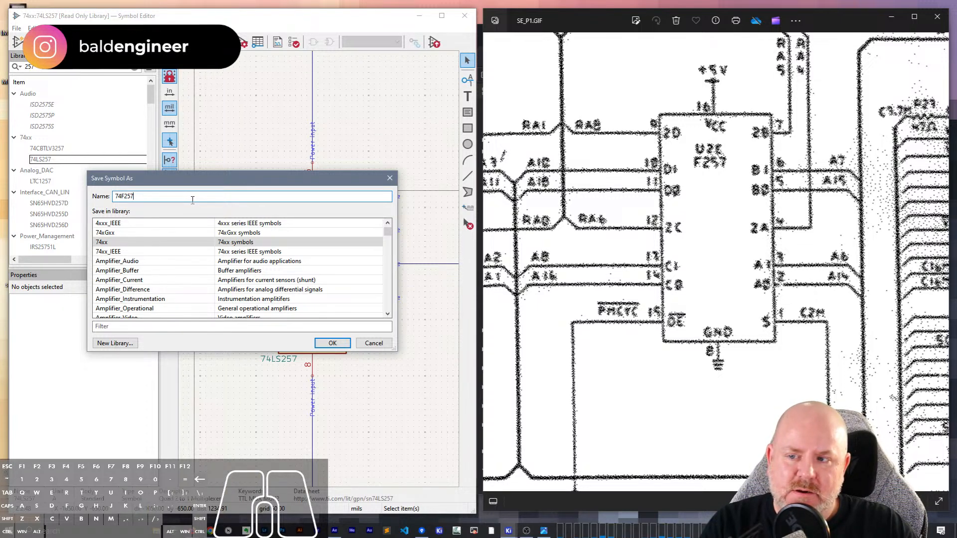
- Save the symbol as 74F257_SE in the Macintosh SE library, open the new copy and save the library
text(_SE)
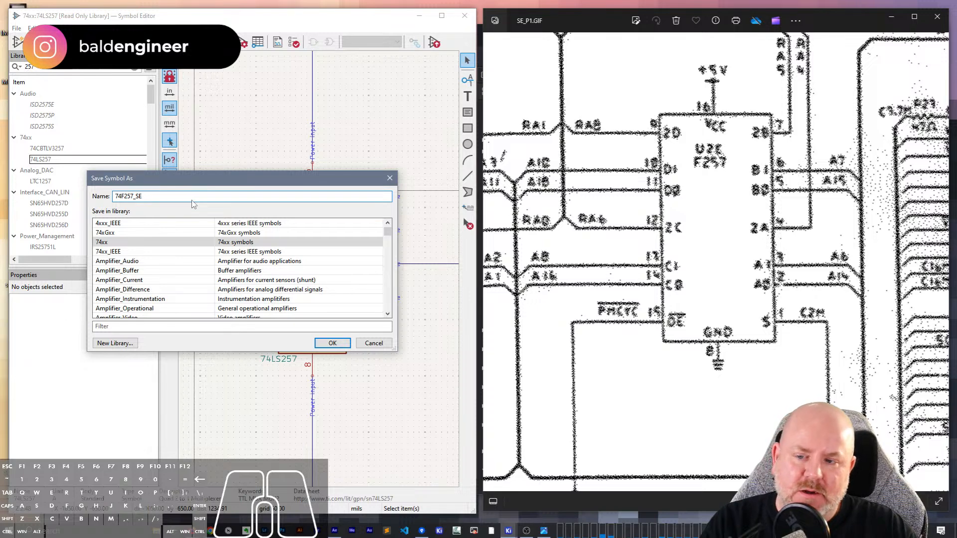
click(151, 326)
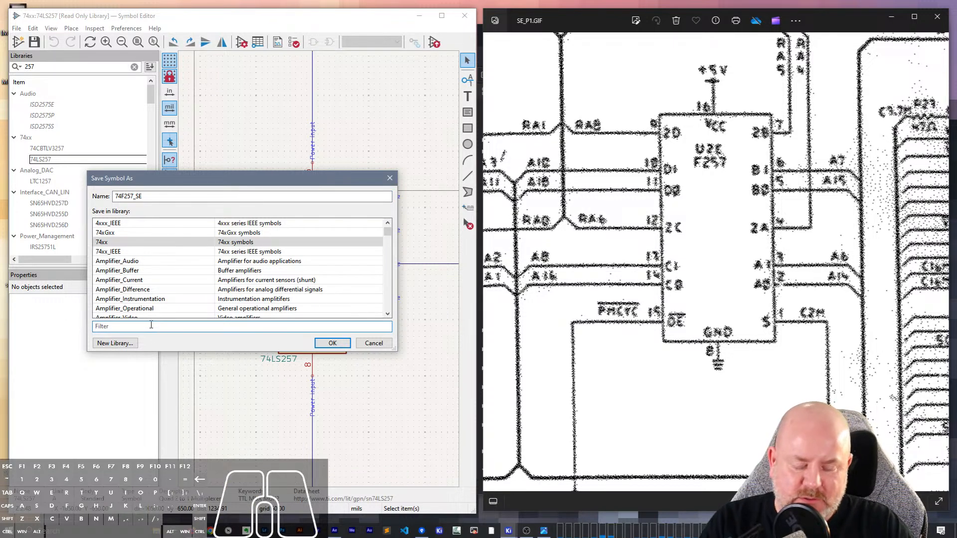
text(My)
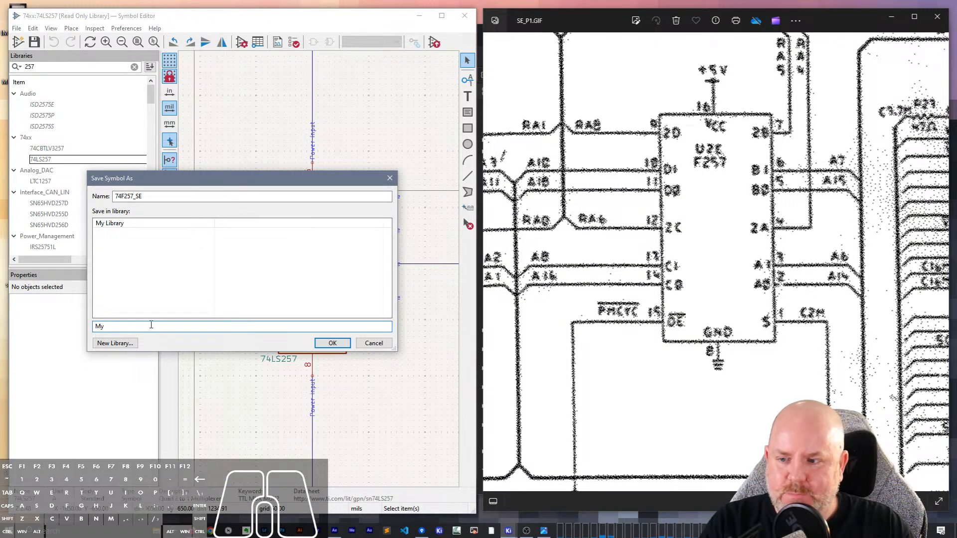
key(BackSpace)
key(BackSpace)
text(SE)
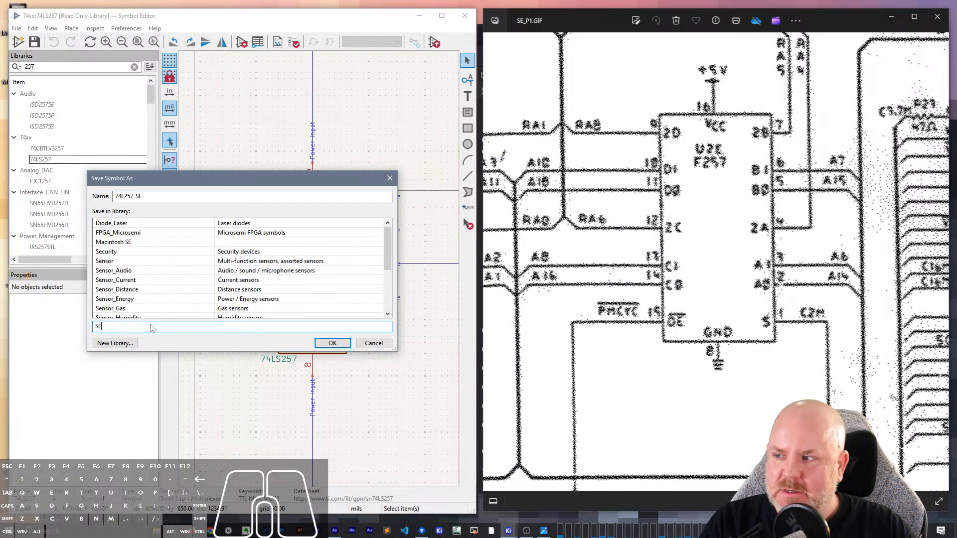
double_click(117, 243)
click(64, 248)
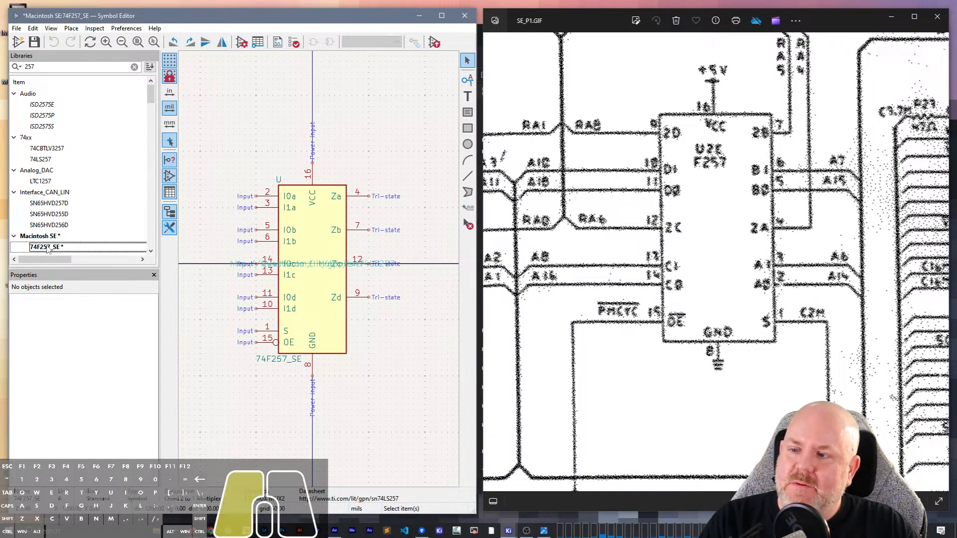
key(ctrl+s)
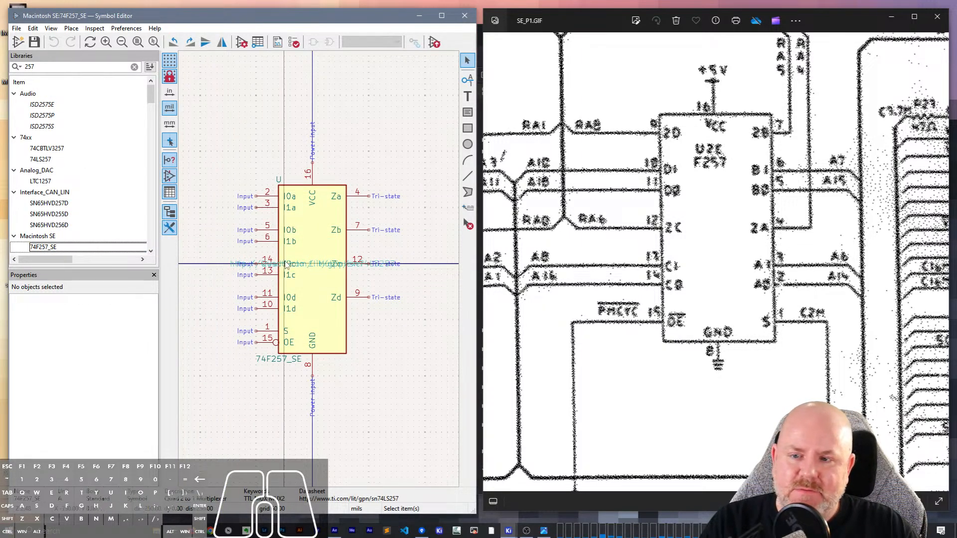
- Move the three overlapping text fields from the centre of the symbol body to the space below the GND pin
scroll(301, 213, up, 2)
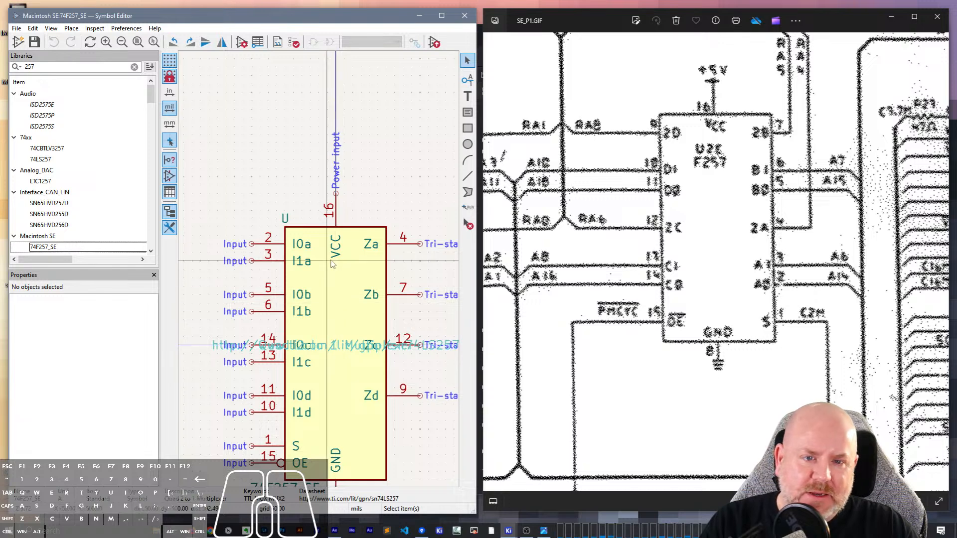
ctrl+scroll(414, 279, down, 3)
scroll(233, 281, down, 1)
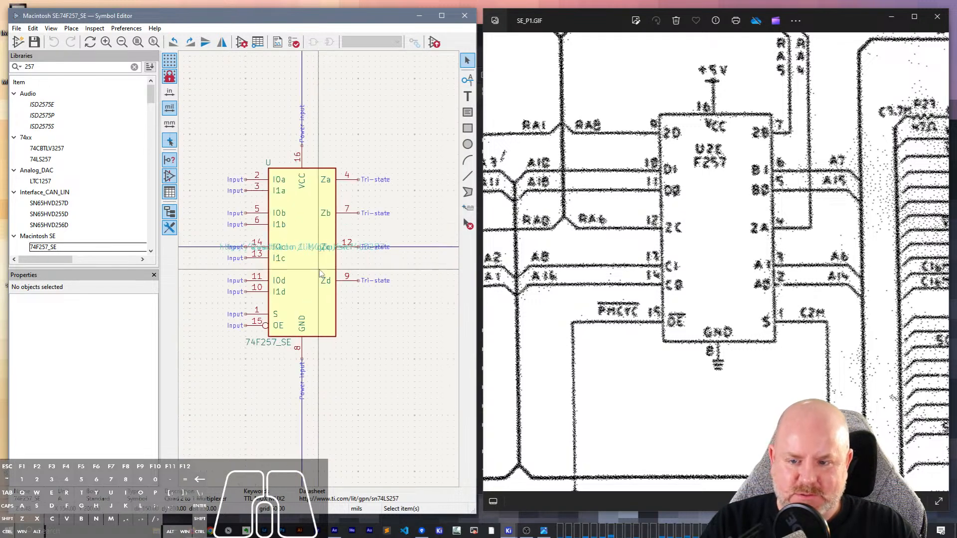
click(303, 255)
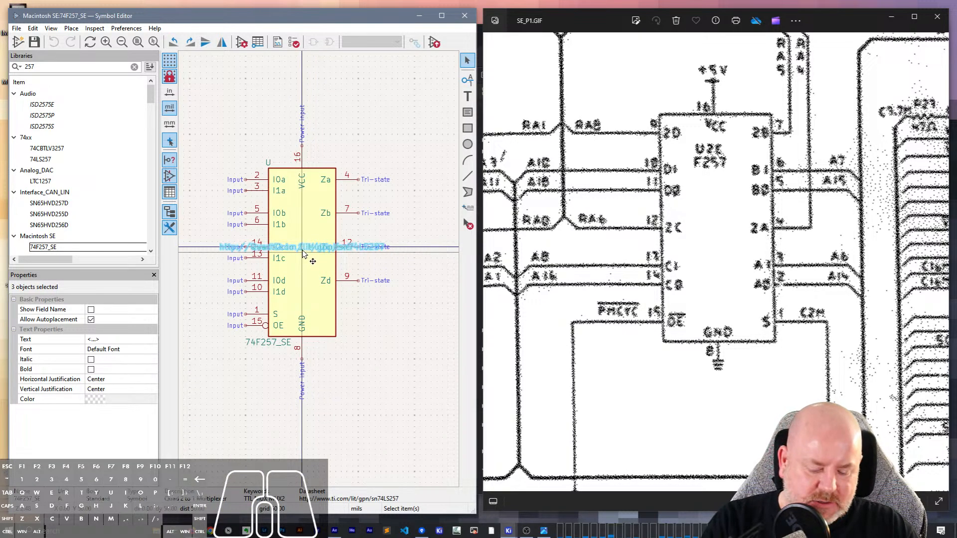
drag(304, 255, 307, 416)
click(343, 392)
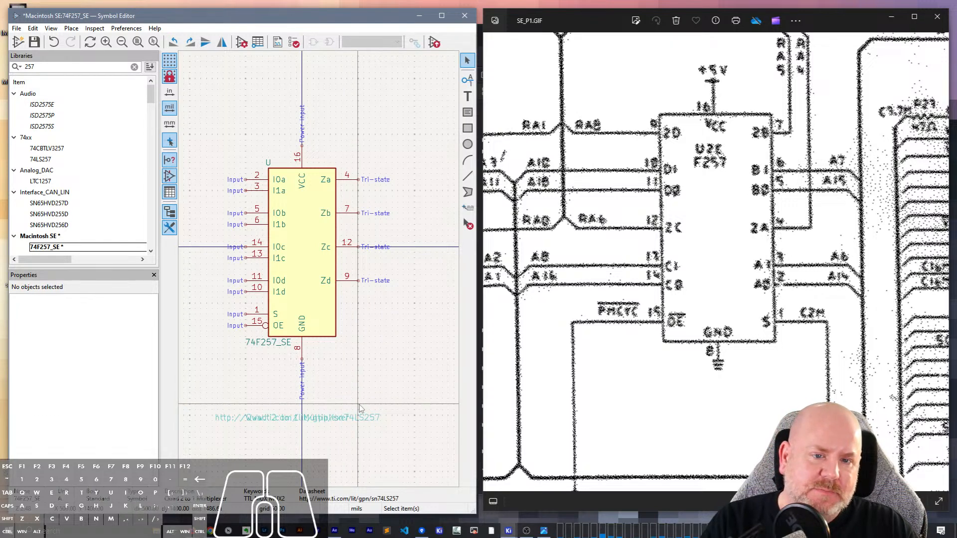
- Park pins 10 (I1d) and 11 (I0d) above the symbol body's upper left corner, with pin 10 on top
click(263, 295)
key(m)
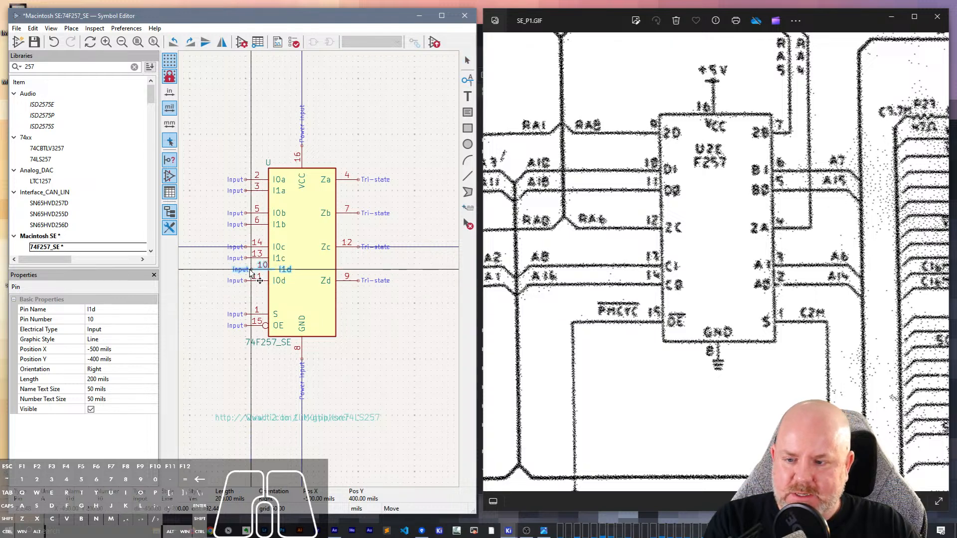
click(246, 269)
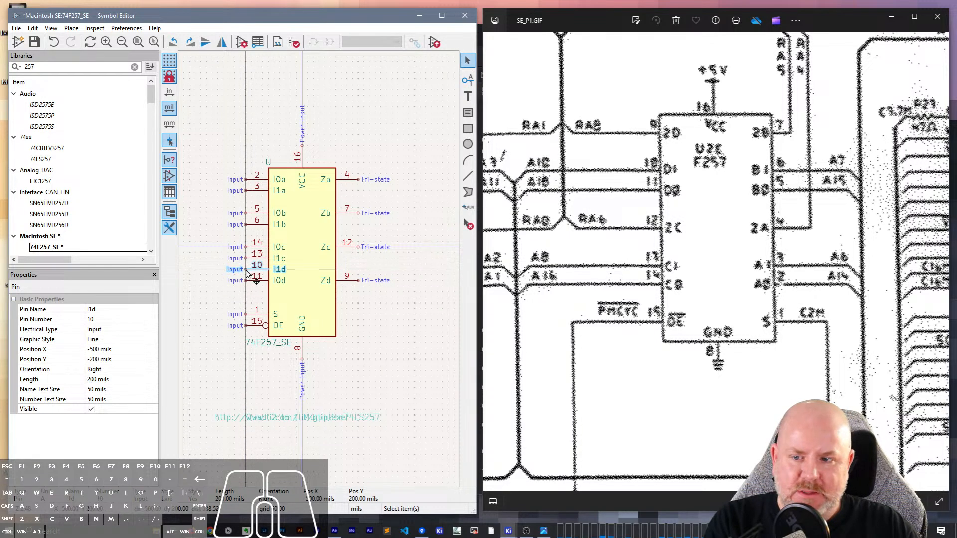
drag(246, 270, 251, 135)
click(256, 281)
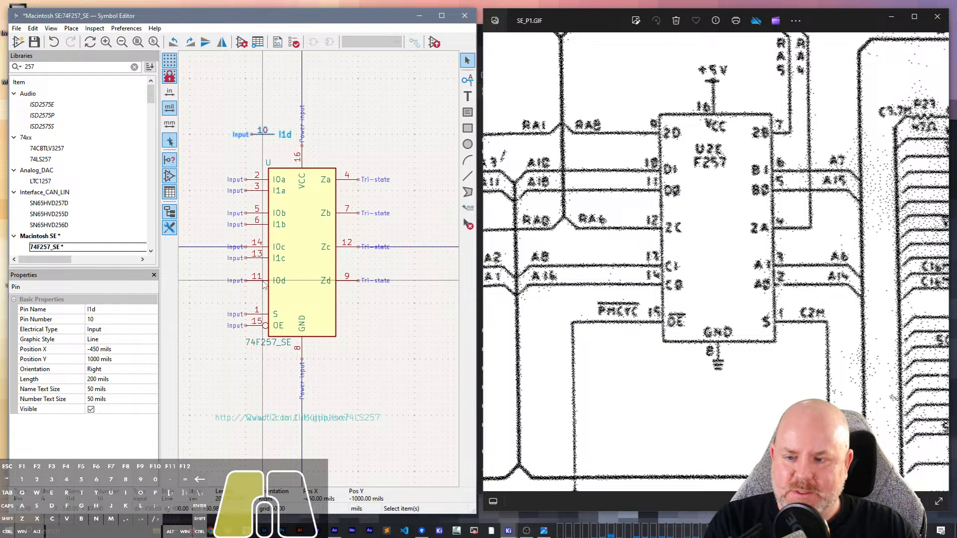
key(m)
click(252, 146)
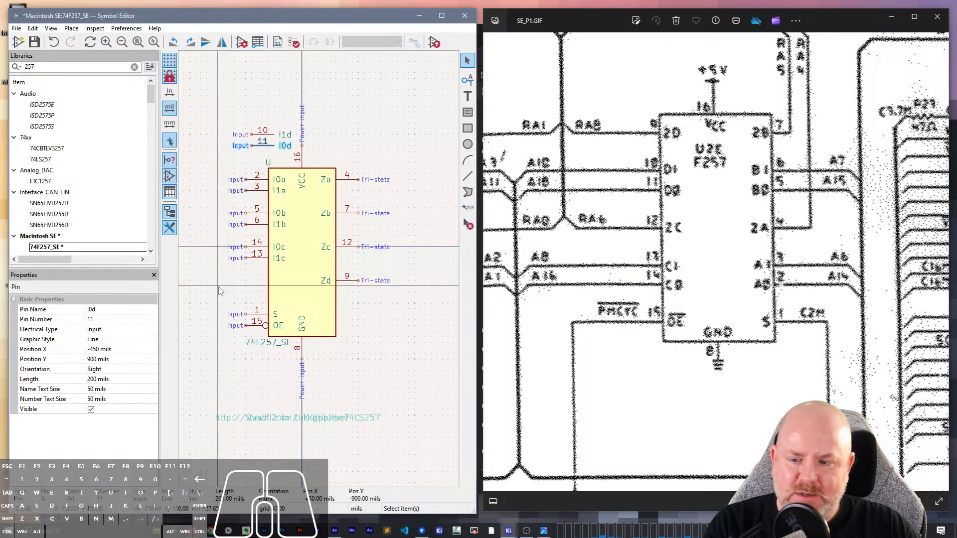
- Rotate pin 1 (S) by 180 degrees and place it on the body's right side, level with pin 15
click(252, 314)
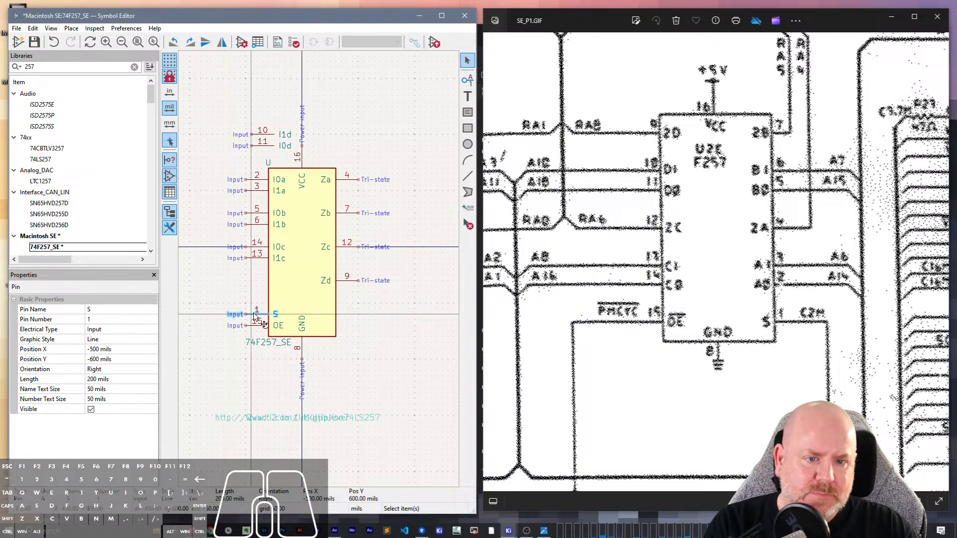
key(m)
key(r)
key(r)
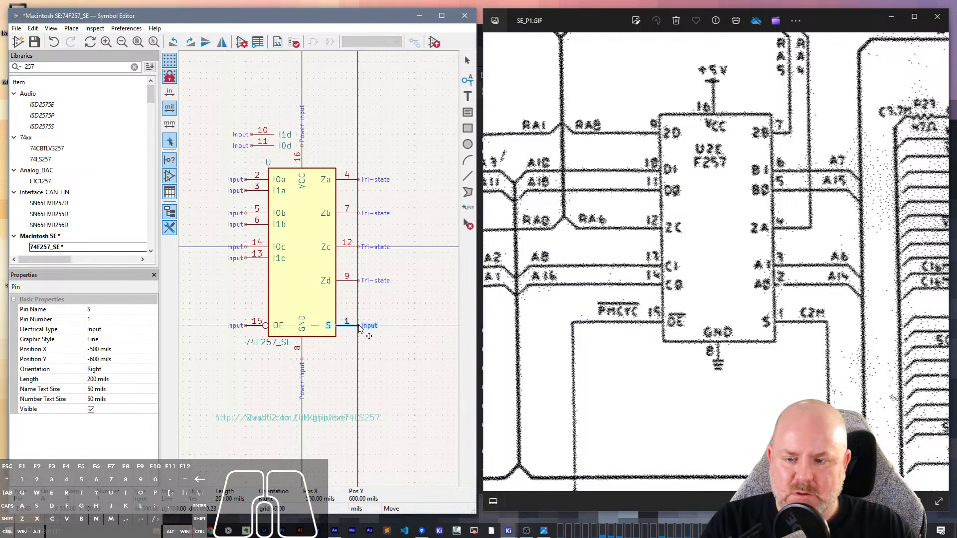
click(359, 326)
- Move pins 13 (I1c) and 14 (I0c) down the body's left side, placing pin 13 above pin 14 and both above pin 15
drag(220, 267, 257, 250)
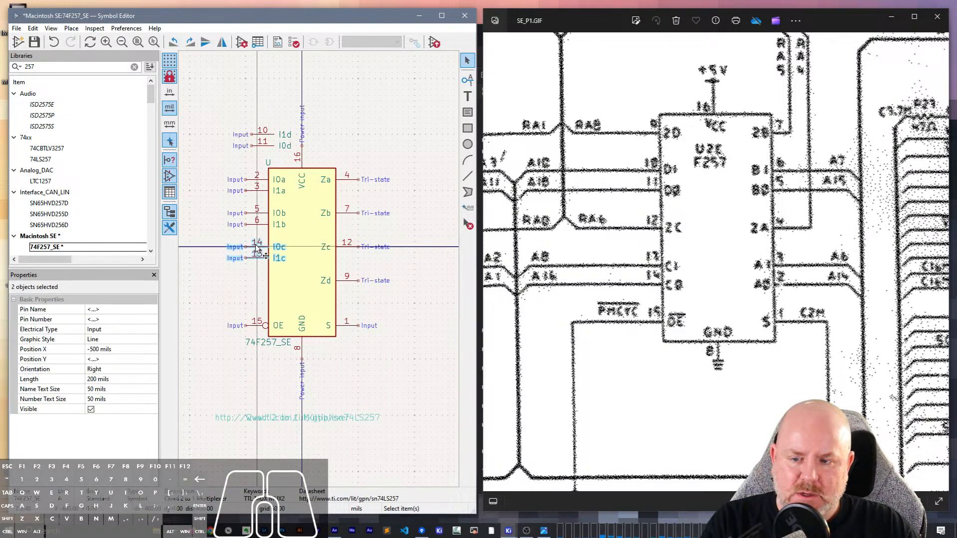
key(Escape)
click(259, 255)
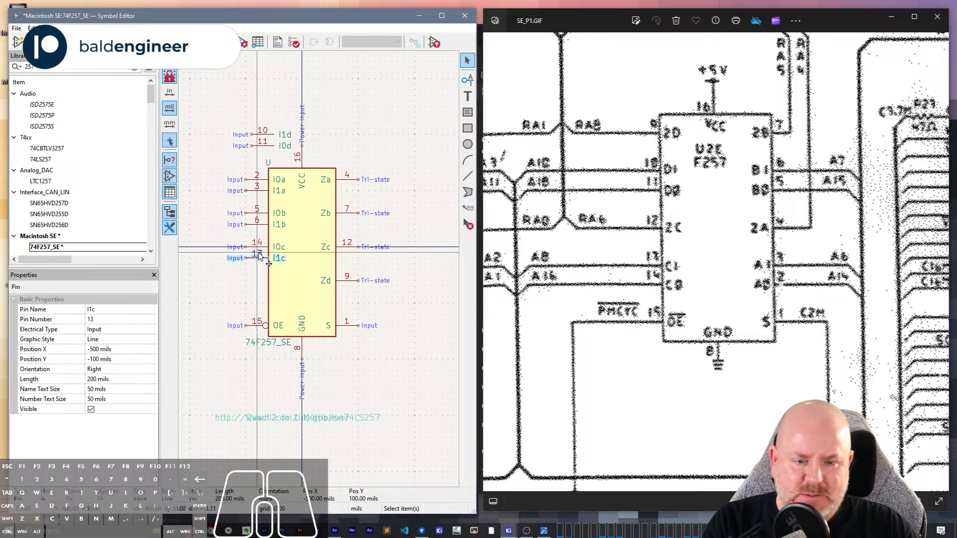
key(m)
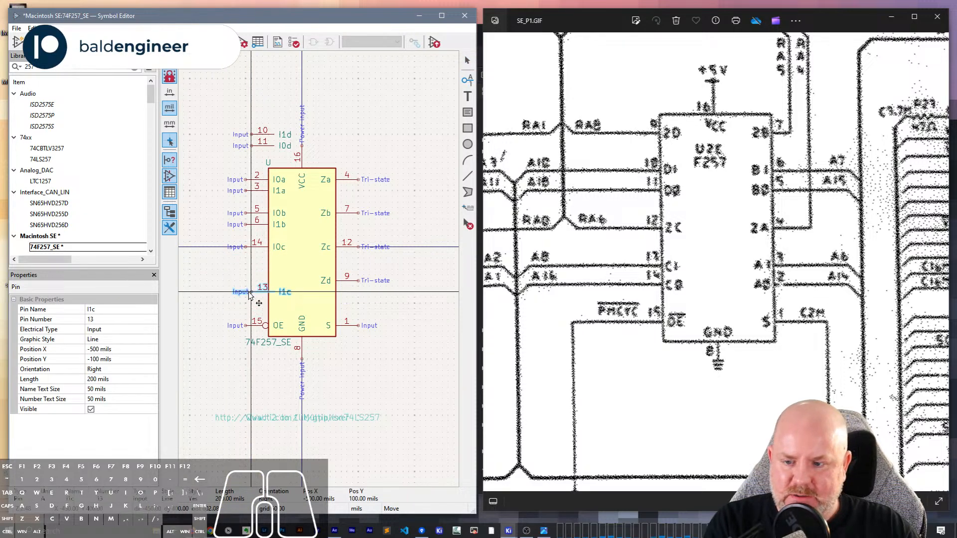
click(246, 289)
click(247, 248)
key(m)
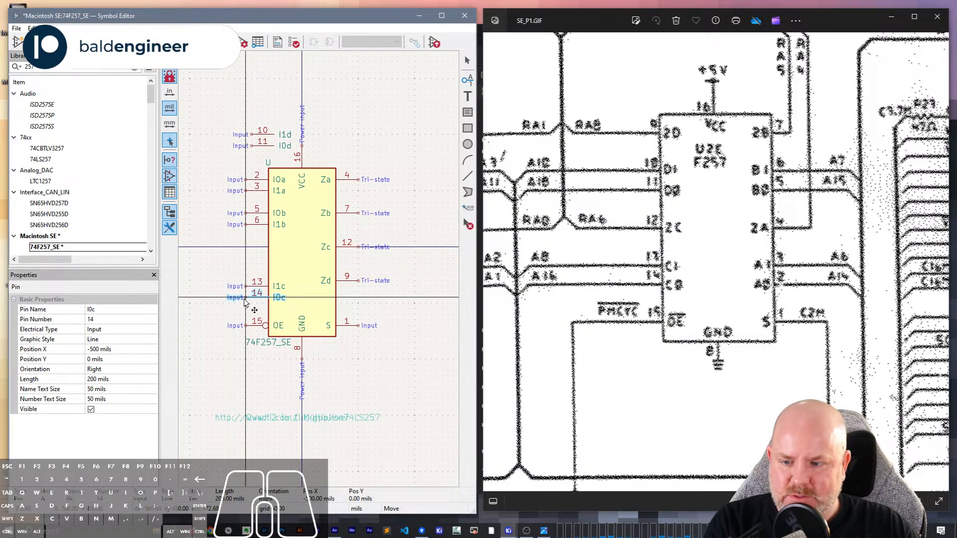
click(245, 305)
drag(258, 310, 247, 275)
key(m)
click(242, 259)
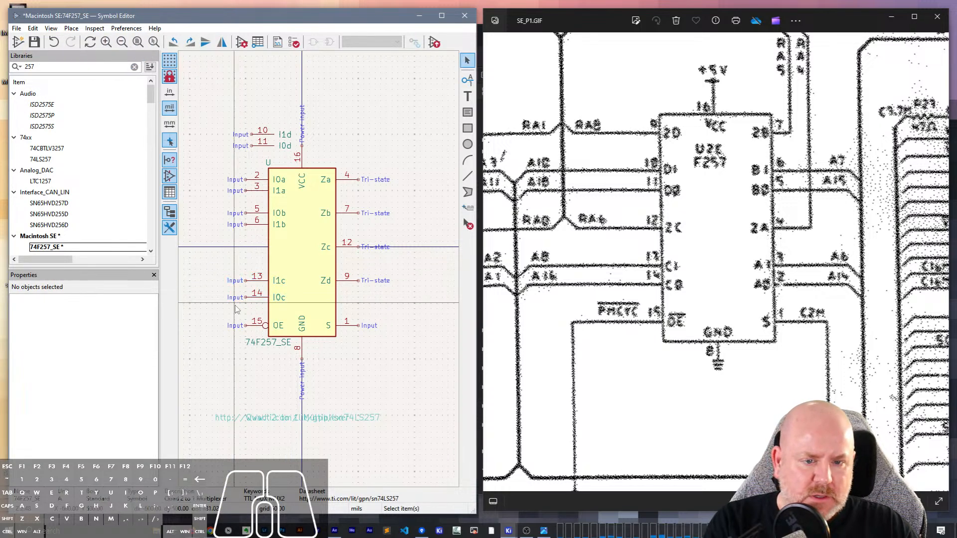
- Mirror pin 12 (Zc) horizontally and place it on the body's left side above pin 13, at X -500, Y -50 mils
click(348, 248)
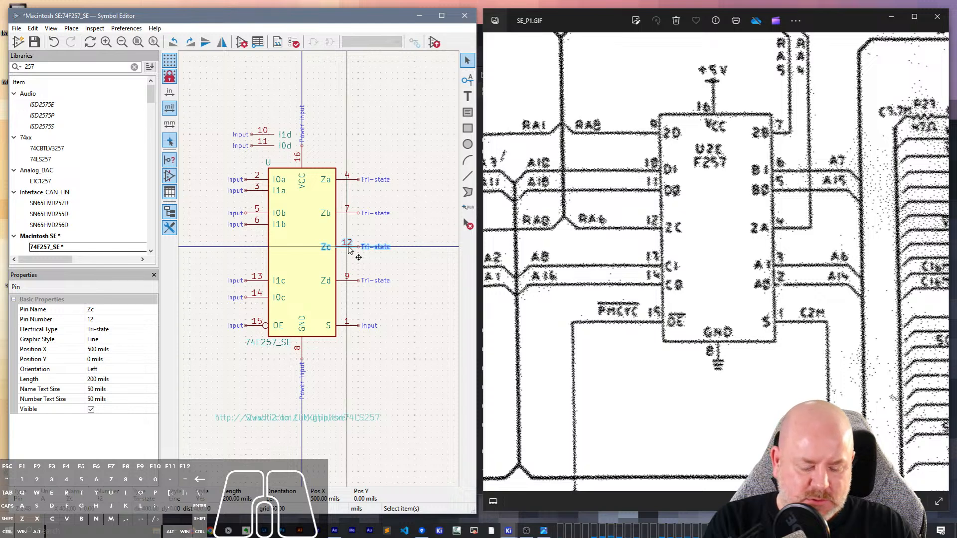
key(m)
key(x)
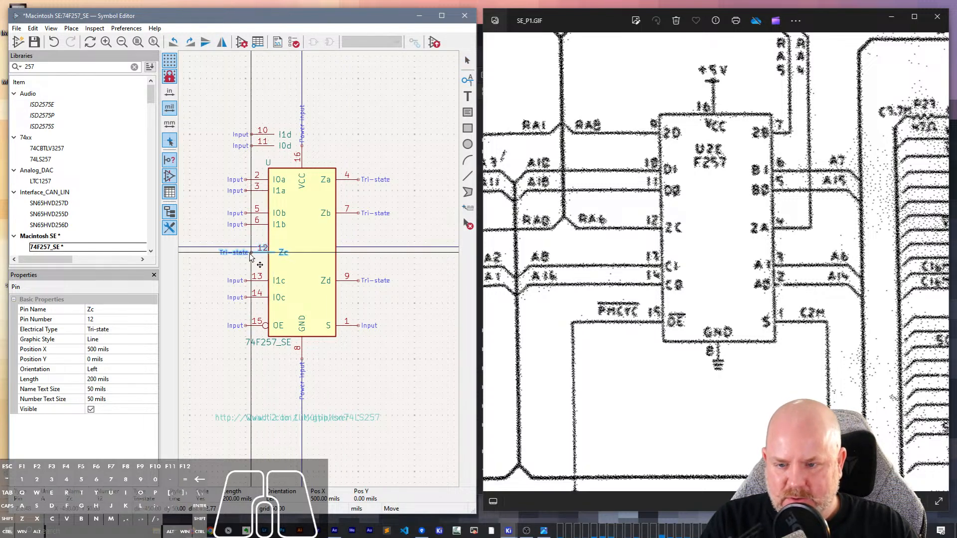
click(248, 255)
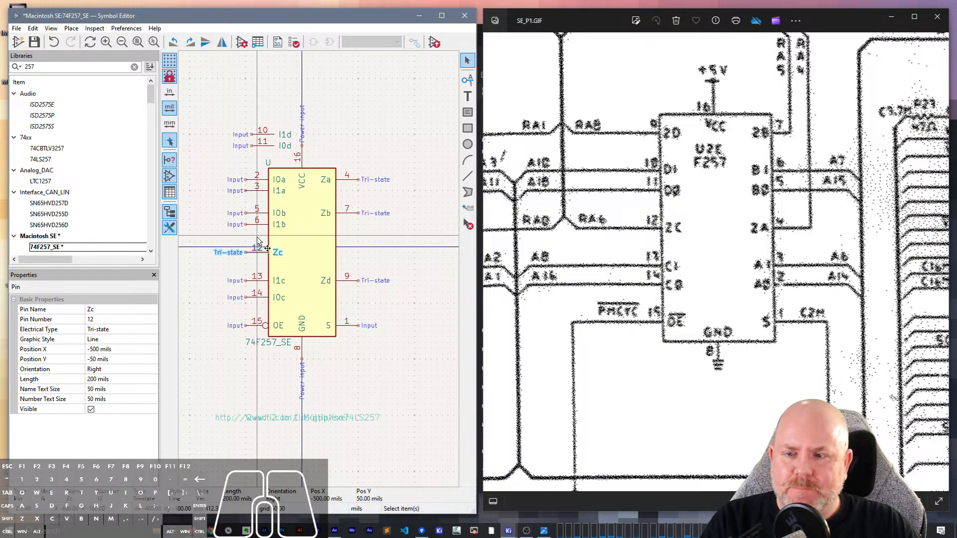
mouse_move(257, 238)
mouse_down()
mouse_move(246, 220)
mouse_move(252, 253)
mouse_up()
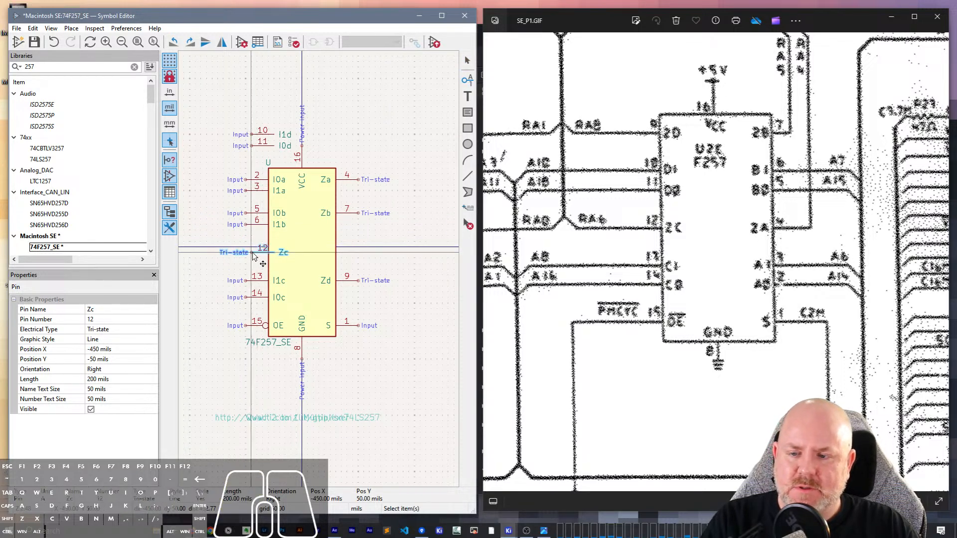
key(Delete)
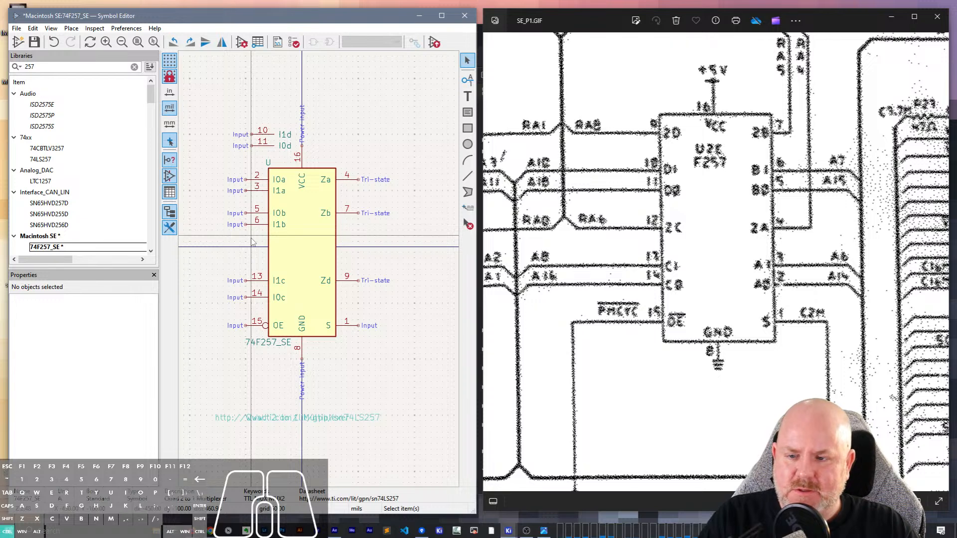
- Rotate pins 5 (I0b) and 6 (I1b) together by 180 degrees and place them on the body's right side below pin 7
drag(252, 242, 253, 213)
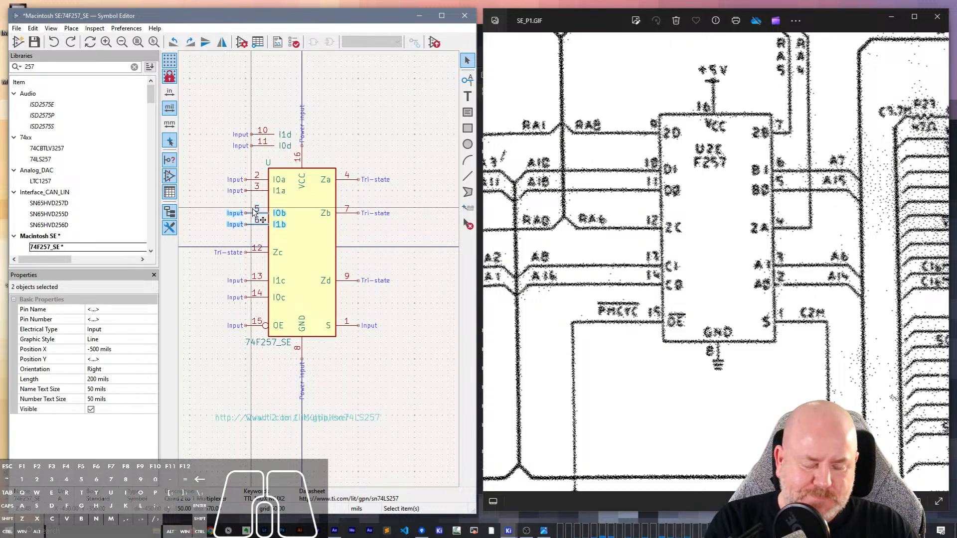
key(m)
key(r)
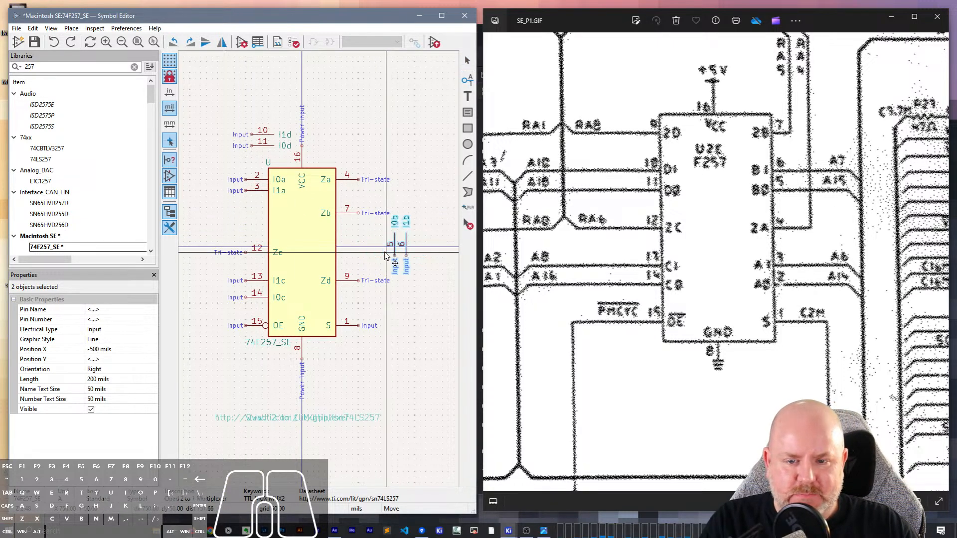
key(r)
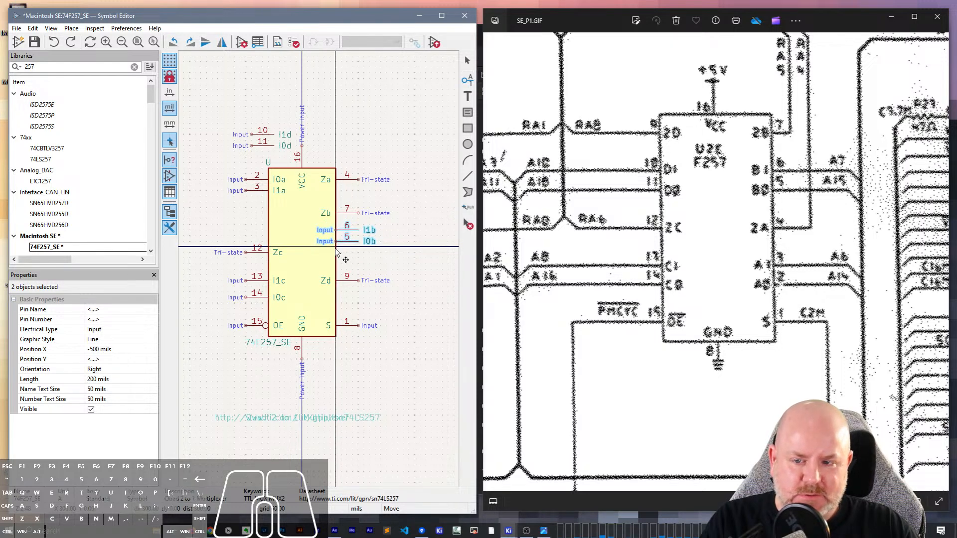
click(336, 250)
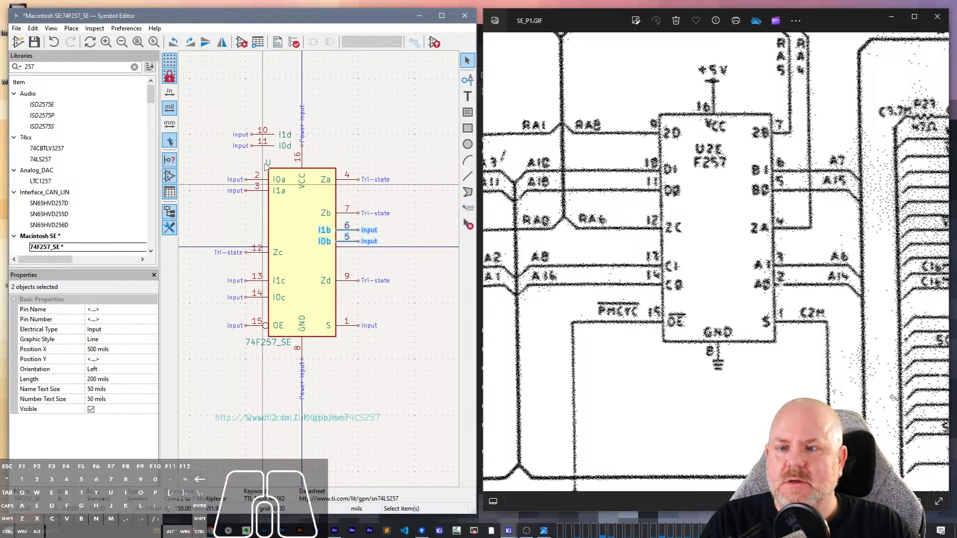
- Move the parked pins 10 and 11 together onto the body's left side, just above pin 12
drag(277, 149, 263, 133)
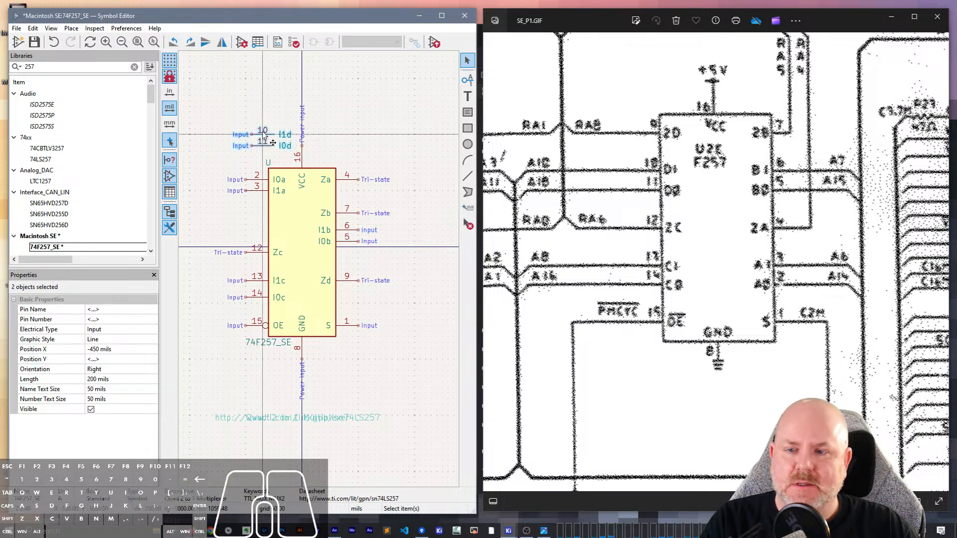
key(m)
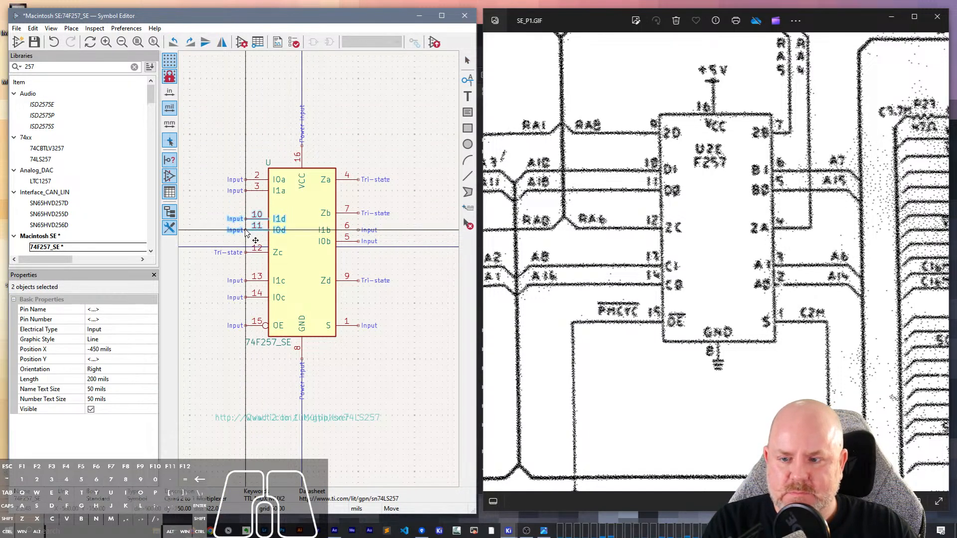
click(246, 231)
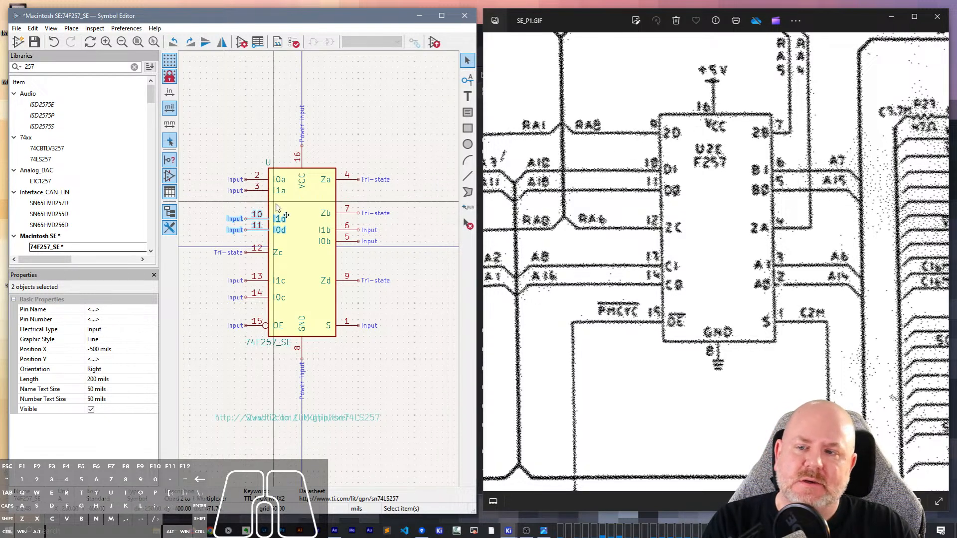
- Move pins 2 (I0a) and 3 (I1a) together off the body and park them above its upper-right corner
drag(261, 230, 245, 151)
key(ctrl+z)
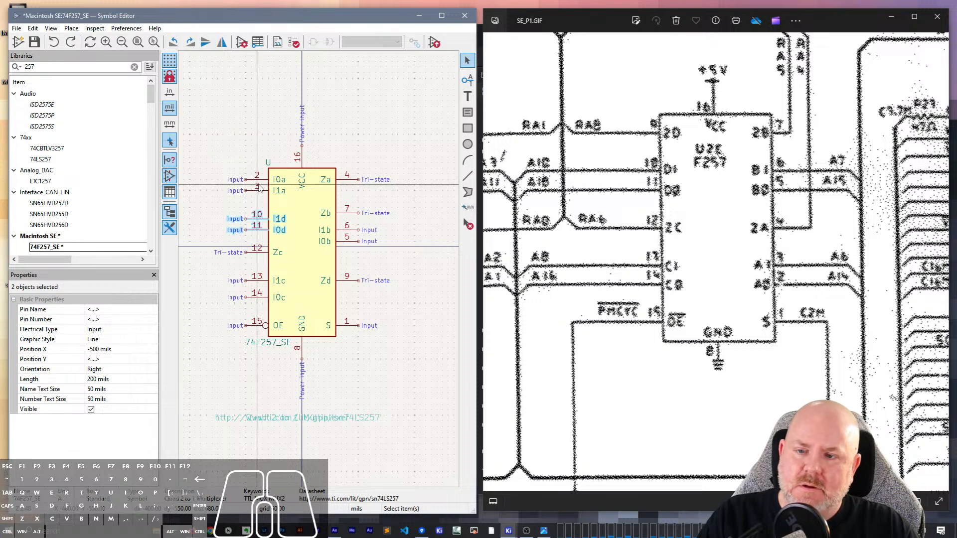
drag(258, 194, 240, 163)
key(ctrl+z)
key(m)
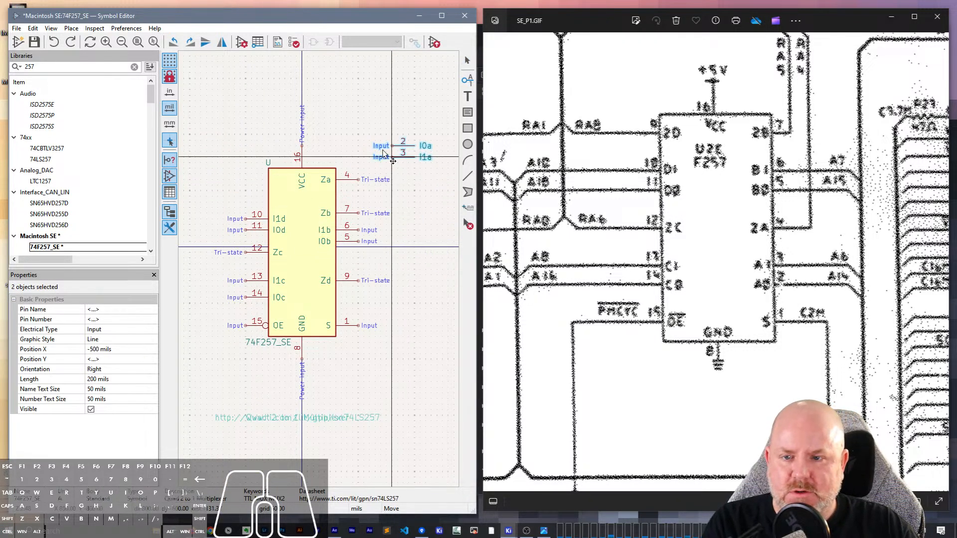
click(375, 141)
- Rotate pin 9 (Zd) by 180 degrees and place it at the top of the body's left side, above pin 10
key(m)
key(r)
key(r)
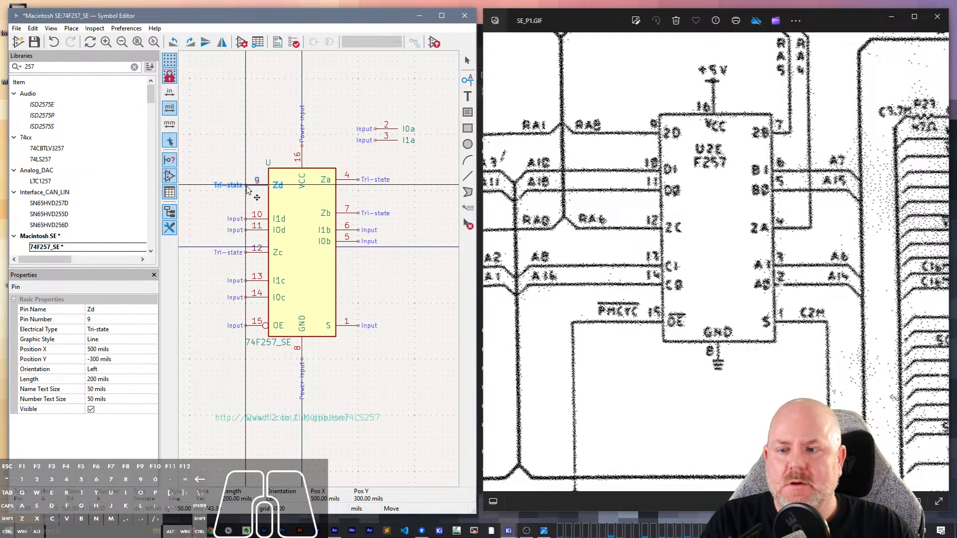
click(248, 190)
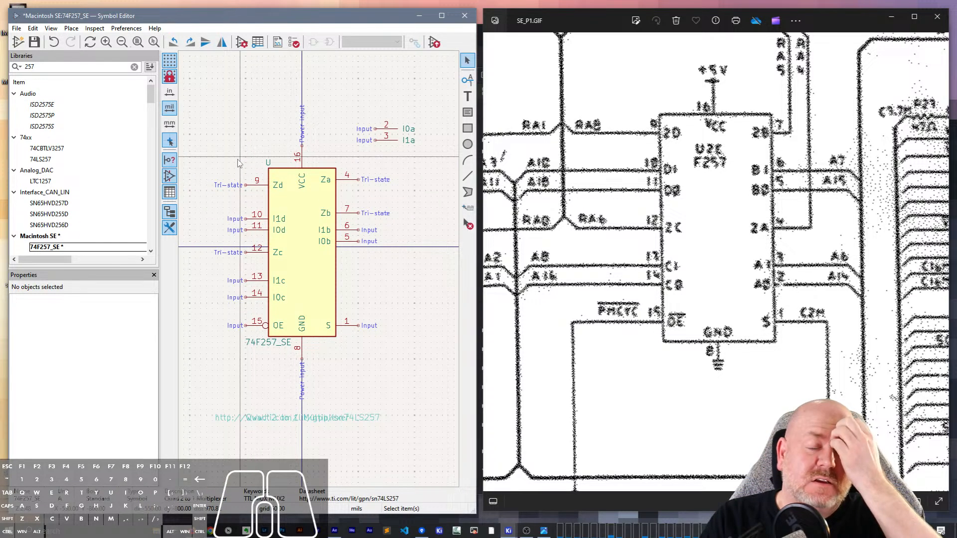
- Move pin 4 (Za) down the body's right side to just below pin 5, at Y -50 mils
click(355, 180)
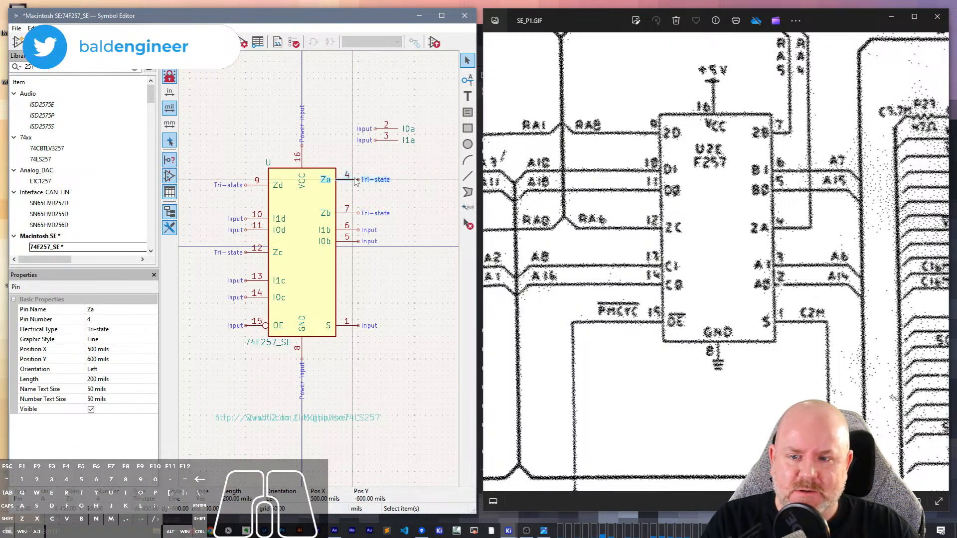
key(m)
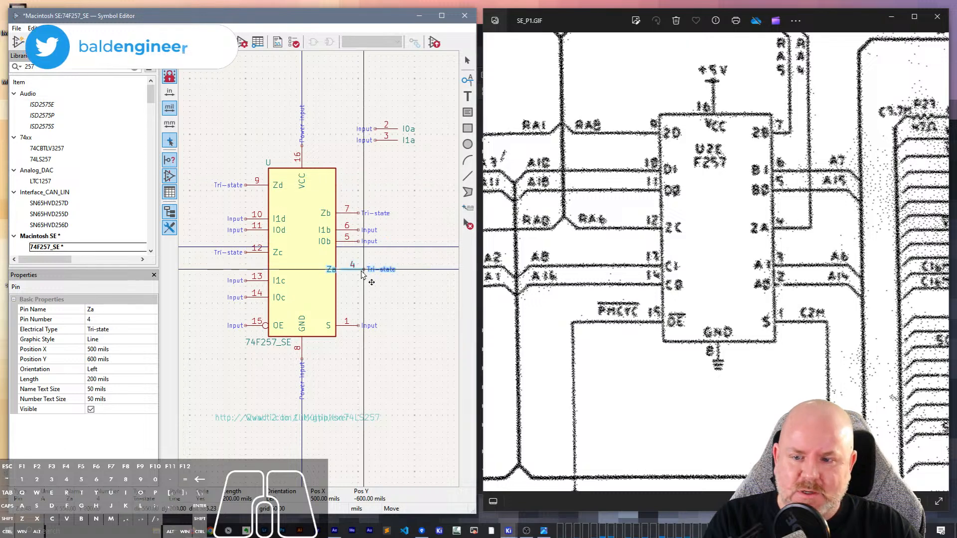
click(363, 245)
click(363, 245)
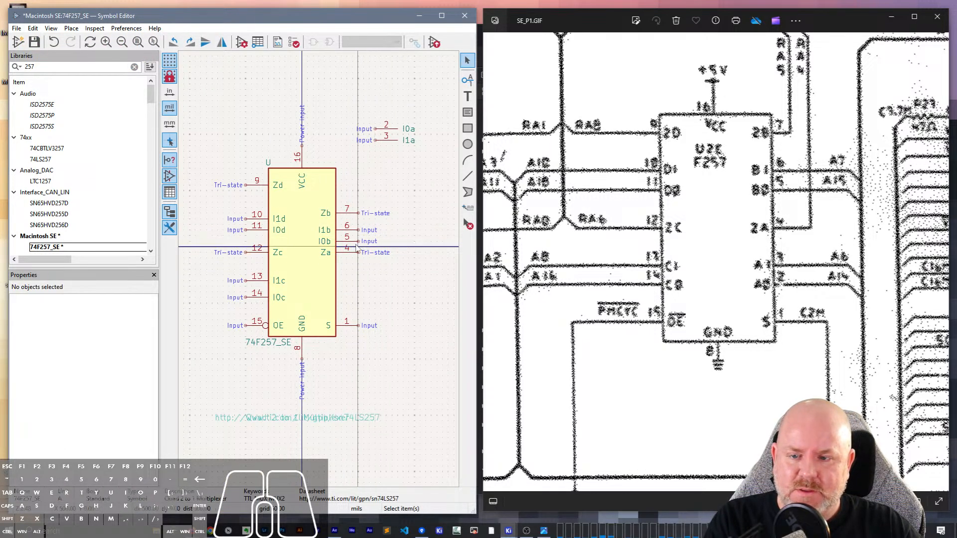
- Move pin 7 (Zb) up the body's right side so it is level with pin 9
click(352, 216)
key(m)
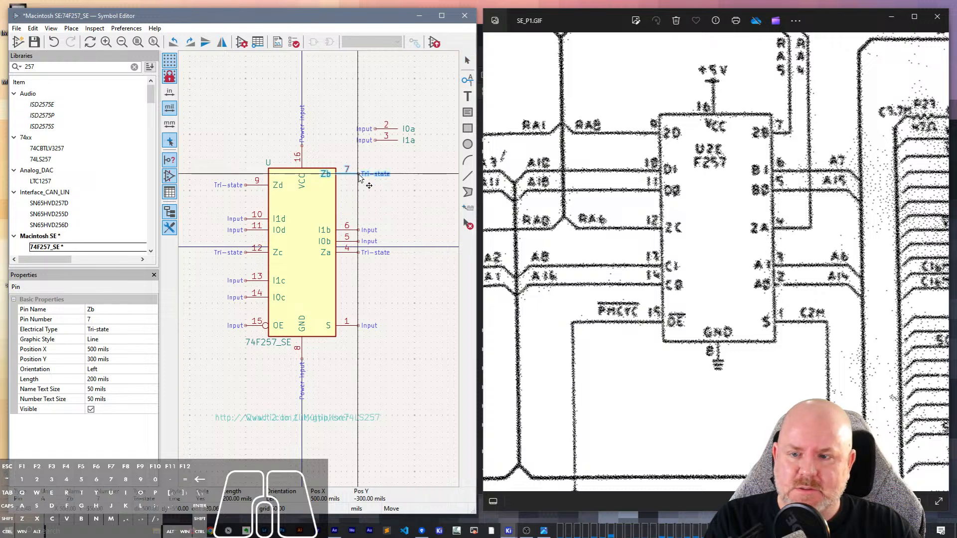
click(358, 186)
click(374, 219)
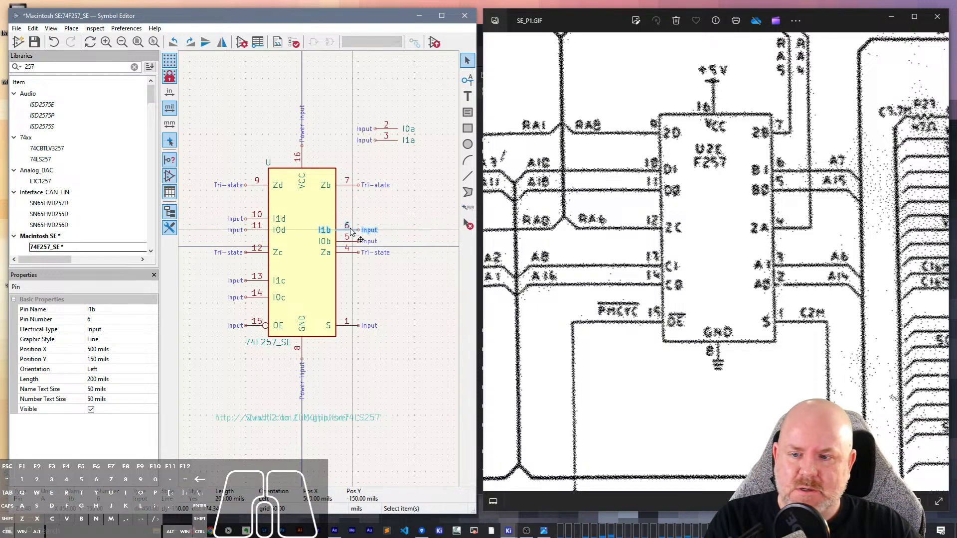
- Move pins 10 and 11 together up one grid step, and raise pins 6 and 5 together to be level with them
drag(265, 235, 253, 208)
key(m)
click(246, 224)
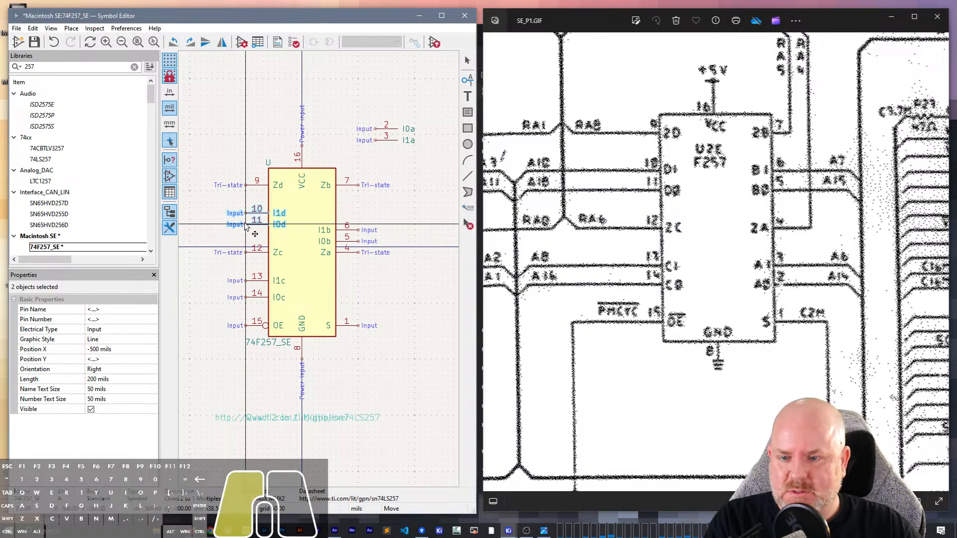
click(349, 230)
shift+click(352, 241)
key(m)
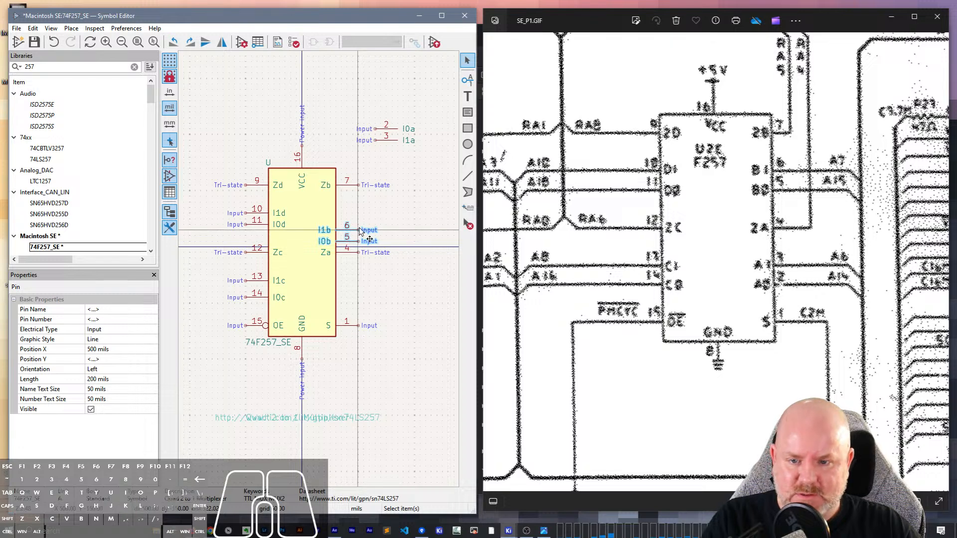
click(356, 213)
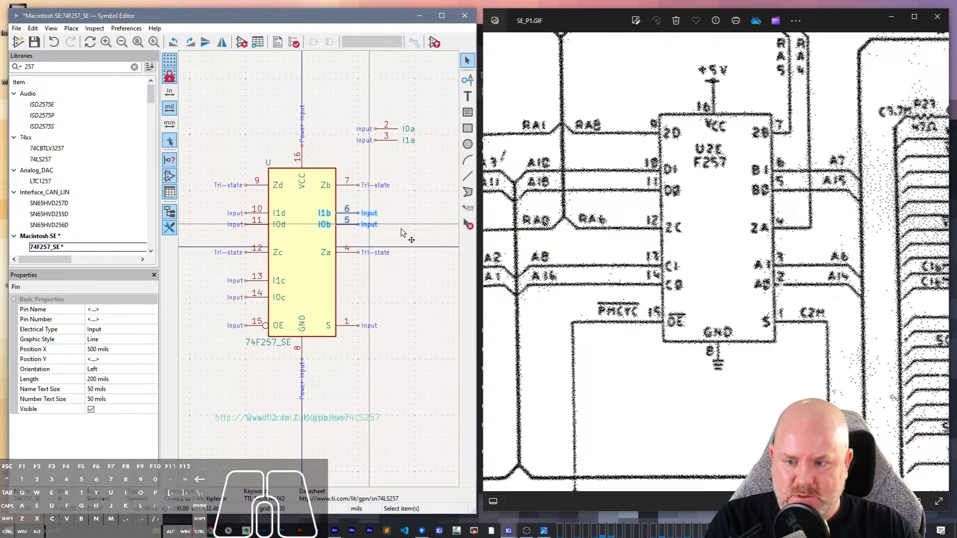
- Move pins 4 (Za) and 12 (Zc) up one grid step each onto the horizontal origin axis
click(359, 247)
click(357, 250)
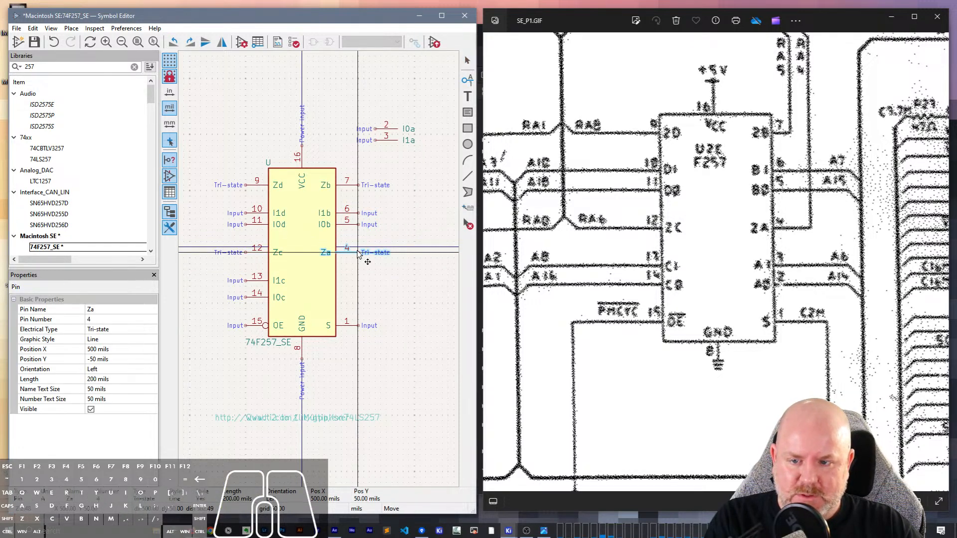
key(m)
click(357, 250)
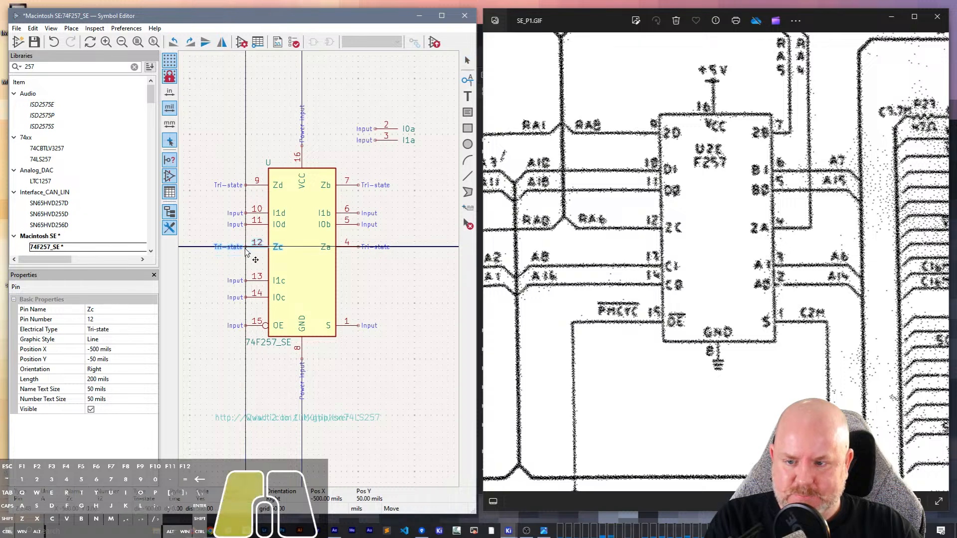
click(383, 277)
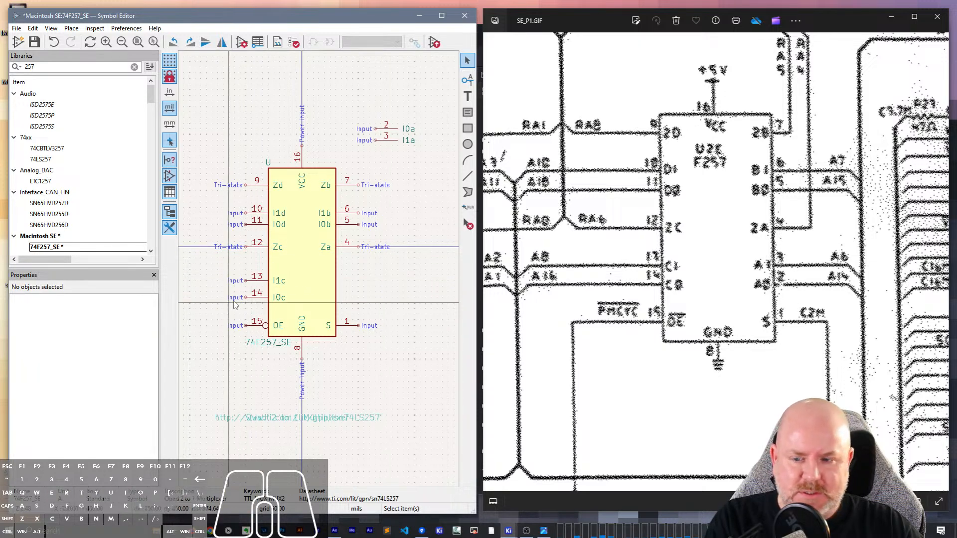
drag(263, 307, 256, 264)
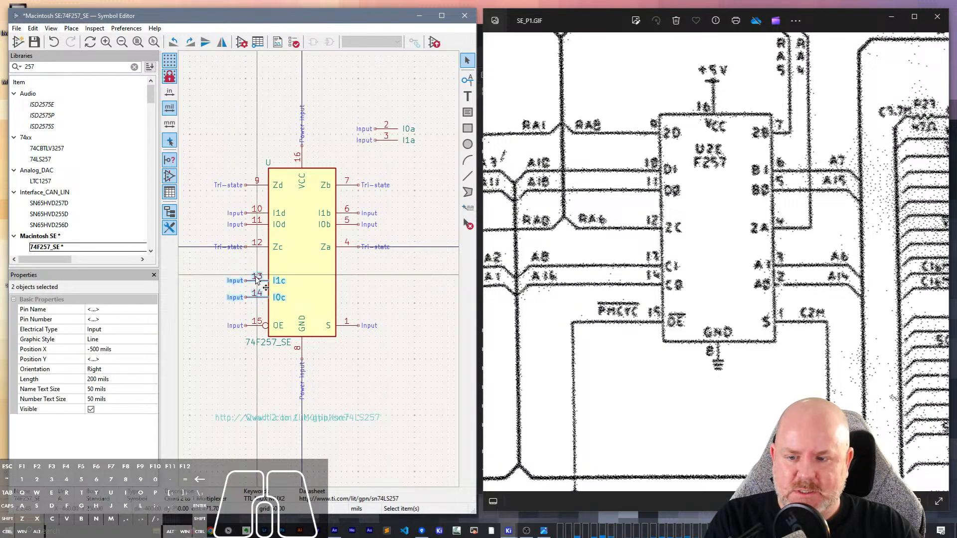
key(m)
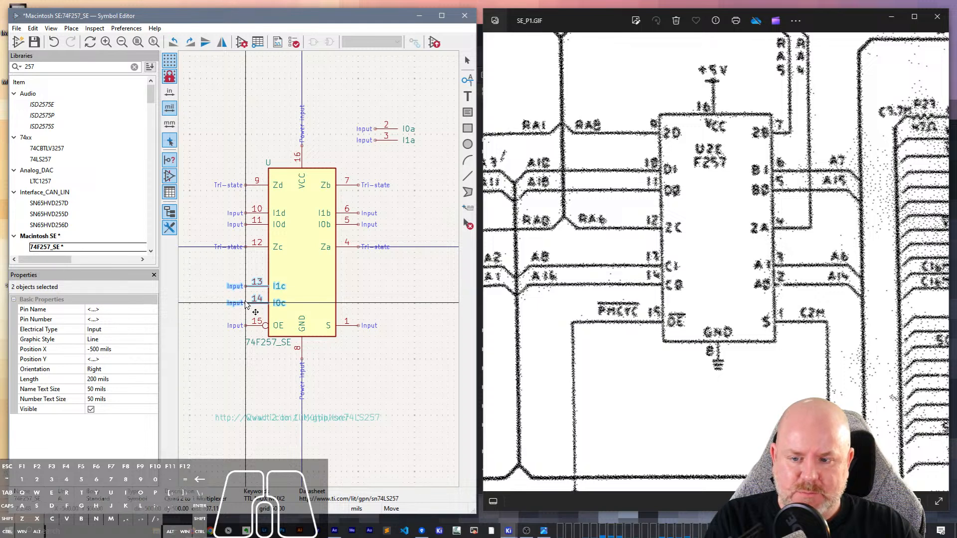
click(245, 300)
click(360, 291)
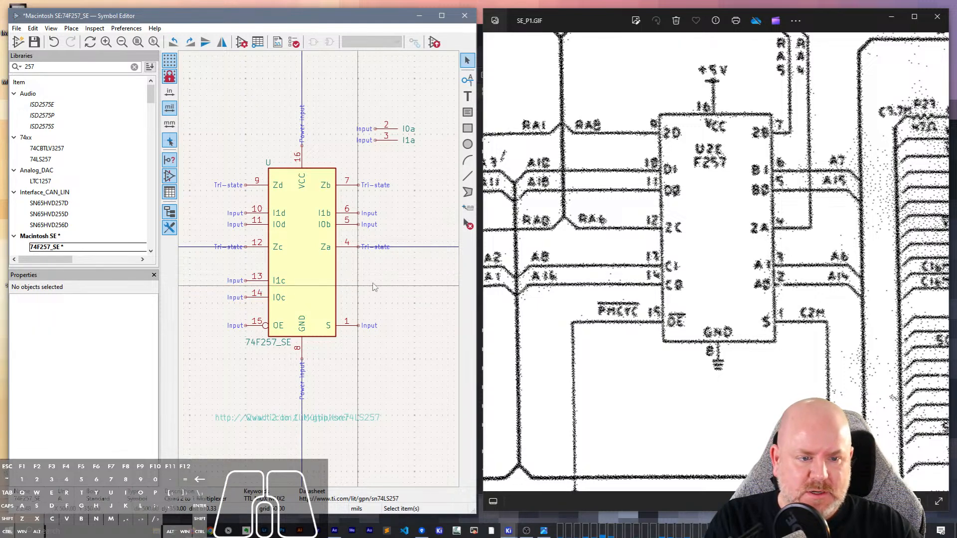
- Flip the parked pins 2 and 3 vertically and place them on the body's right side above pin 1, with pin 3 on top
drag(355, 120, 414, 150)
key(m)
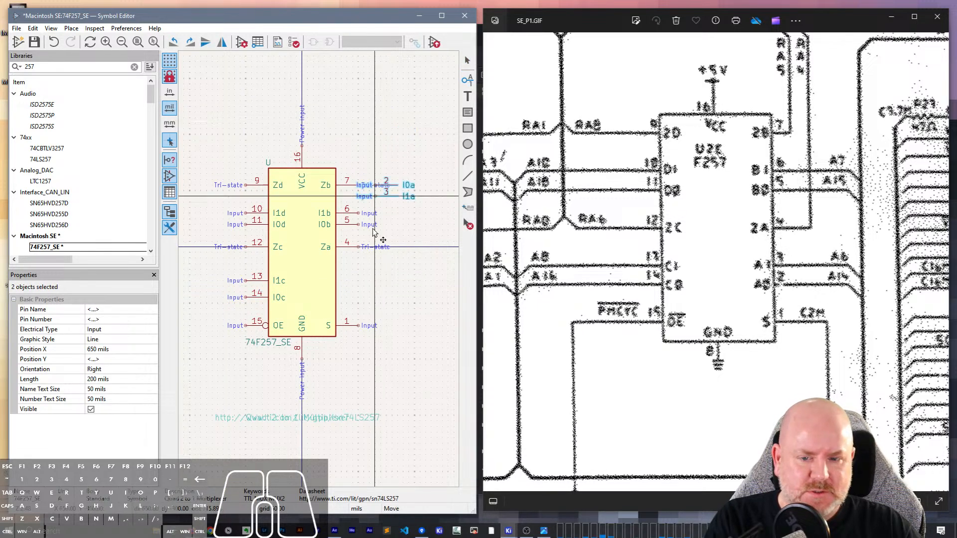
click(337, 307)
click(390, 281)
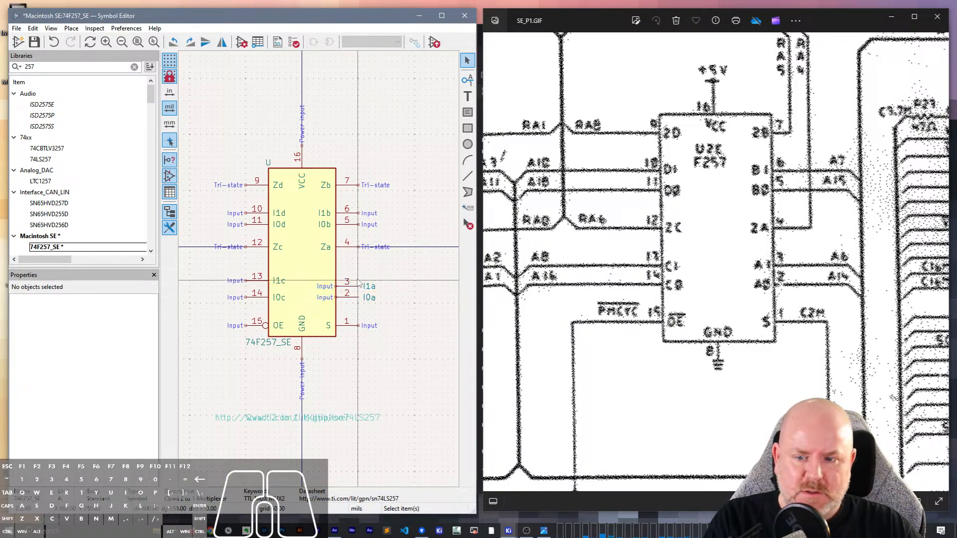
- Move pin 3 (I1a) up one grid step so it is level with pin 13
click(348, 287)
key(m)
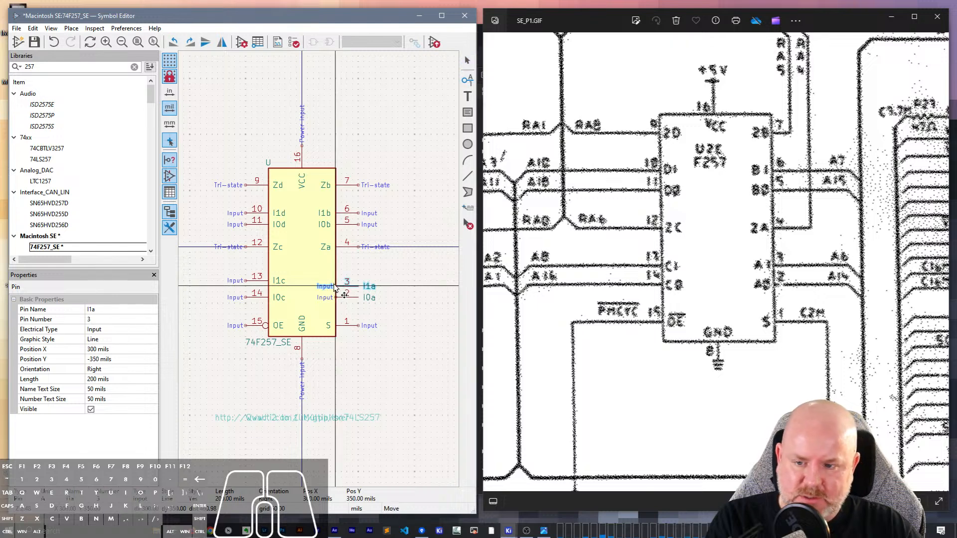
click(337, 283)
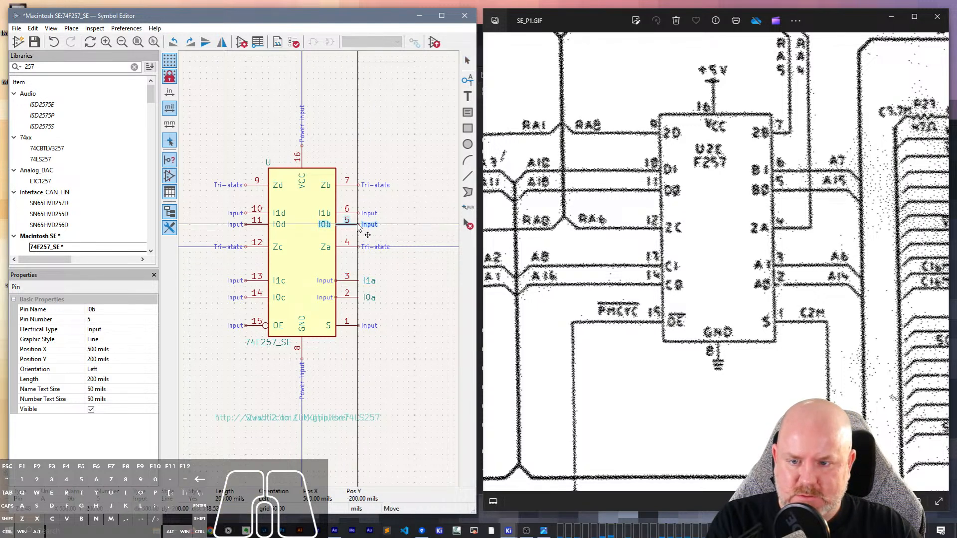
- Move pin 6 (I1b) up one grid step to widen its gap to pin 5, keeping pin 5 level with pin 11
drag(356, 228, 356, 232)
click(348, 214)
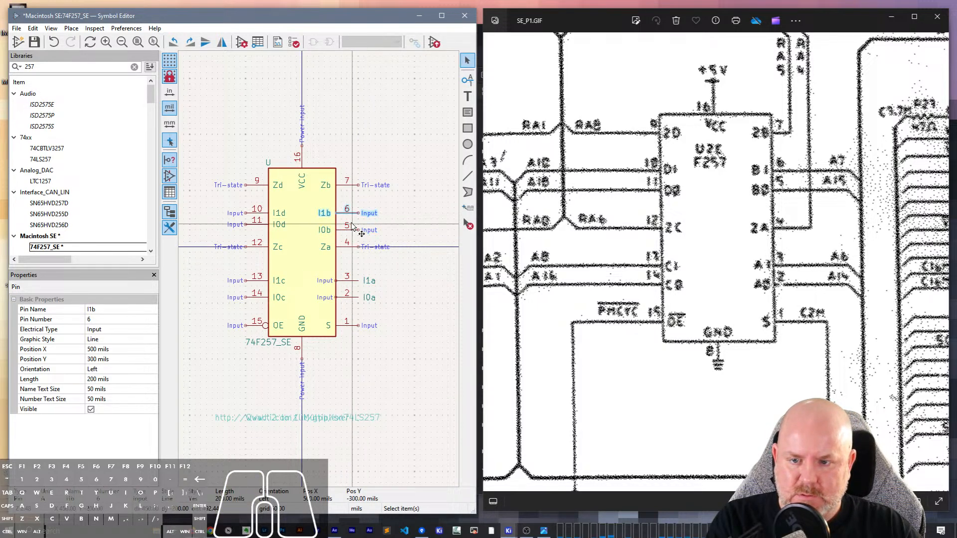
key(m)
click(359, 208)
drag(356, 230, 356, 225)
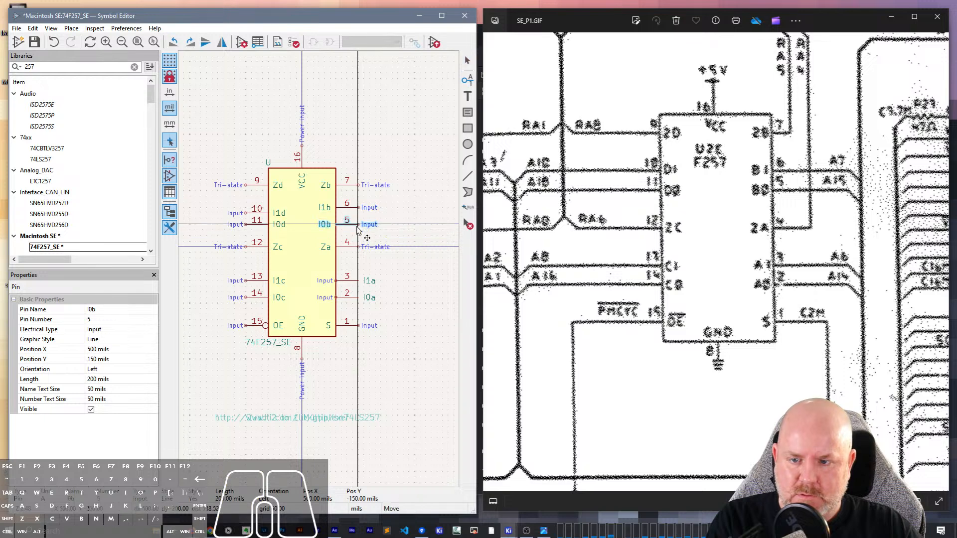
- Move pin 10 (I1d) up to Y 350 mils, level with pin 6
click(246, 213)
key(m)
click(246, 208)
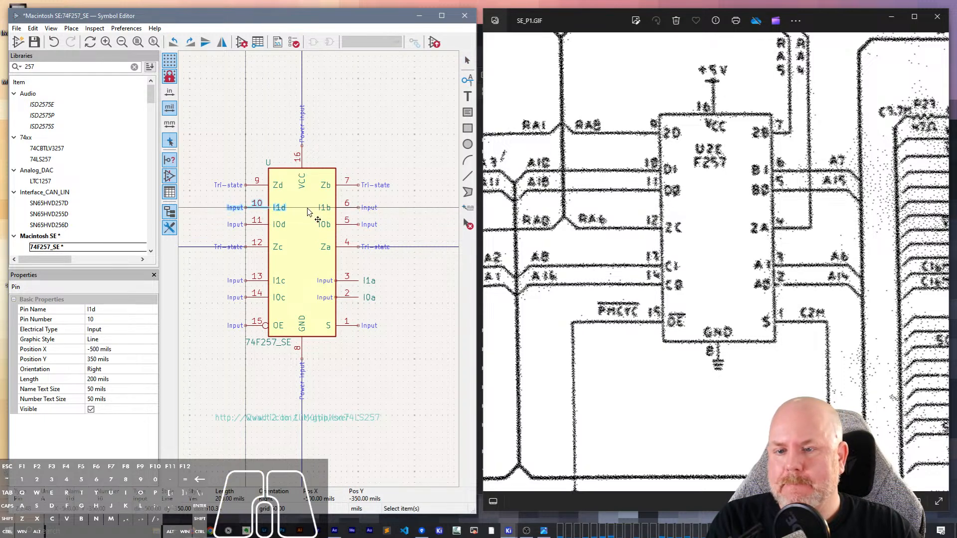
click(382, 109)
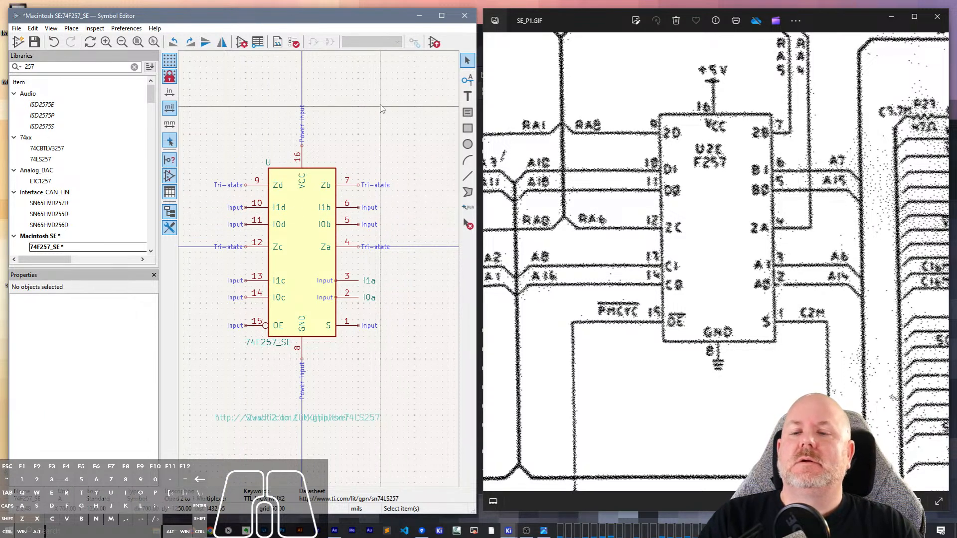
- Shift pins 10, 11 and 12 together down one grid step, and shift pins 6, 5 and 4 down by the same amount
drag(265, 260, 245, 200)
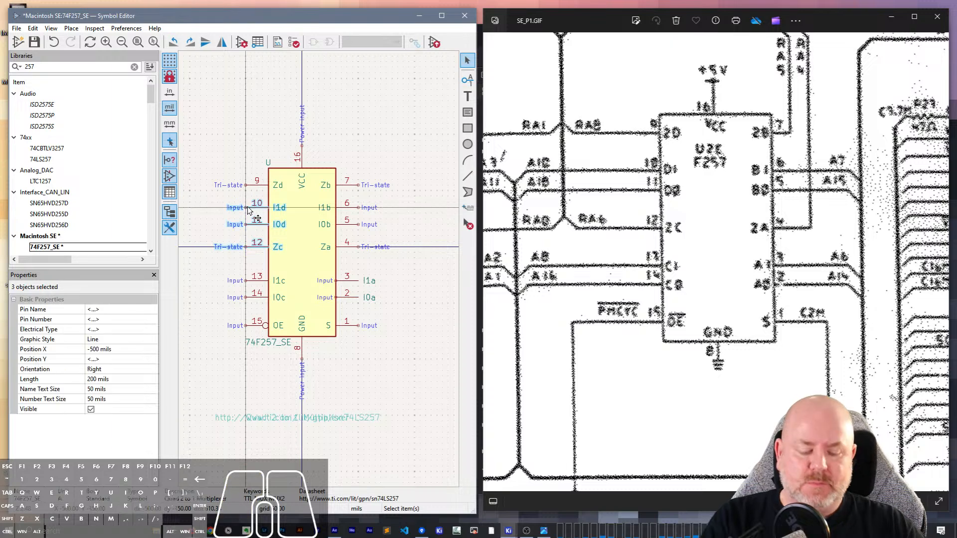
drag(248, 247, 248, 253)
drag(365, 249, 349, 205)
drag(359, 248, 359, 253)
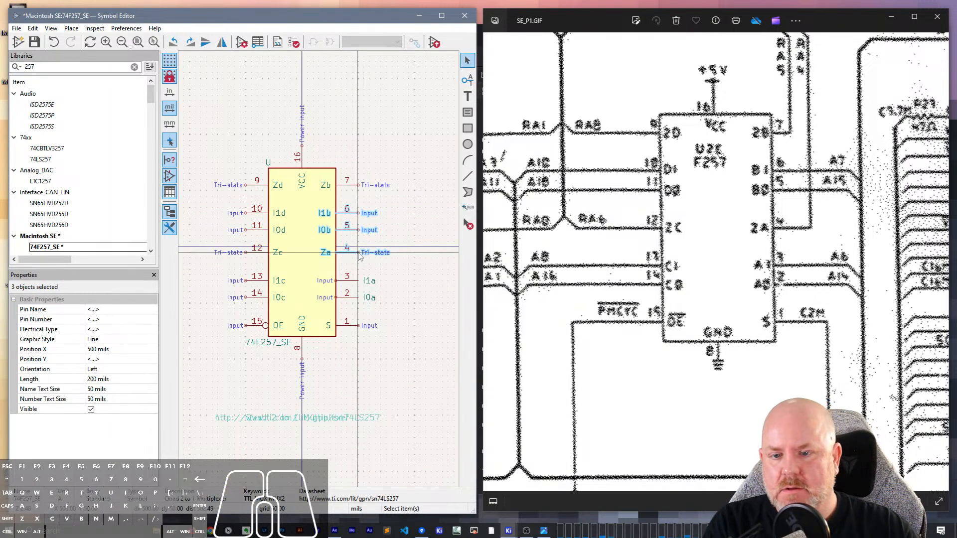
click(424, 274)
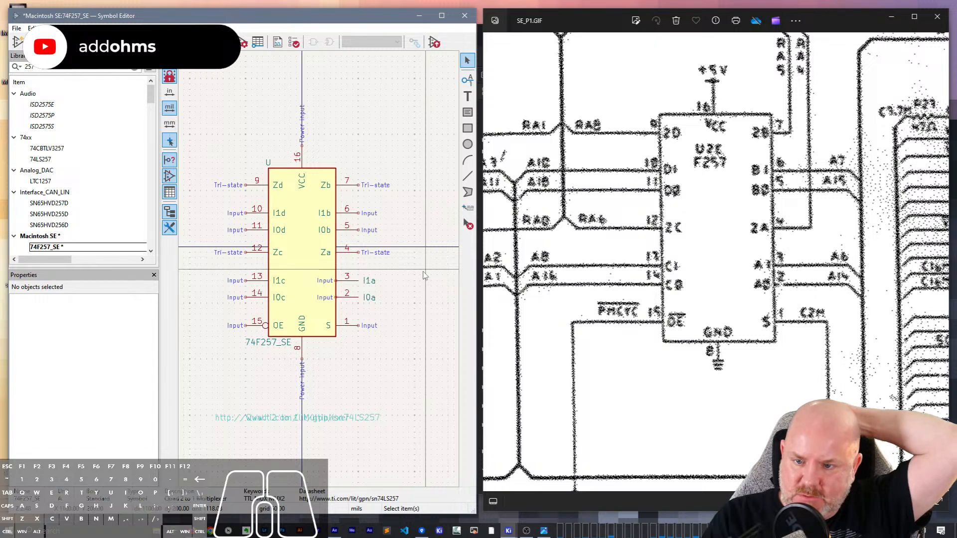
- Save the symbol and move the three overlapping text fields from below it onto the centre of the body
key(ctrl+s)
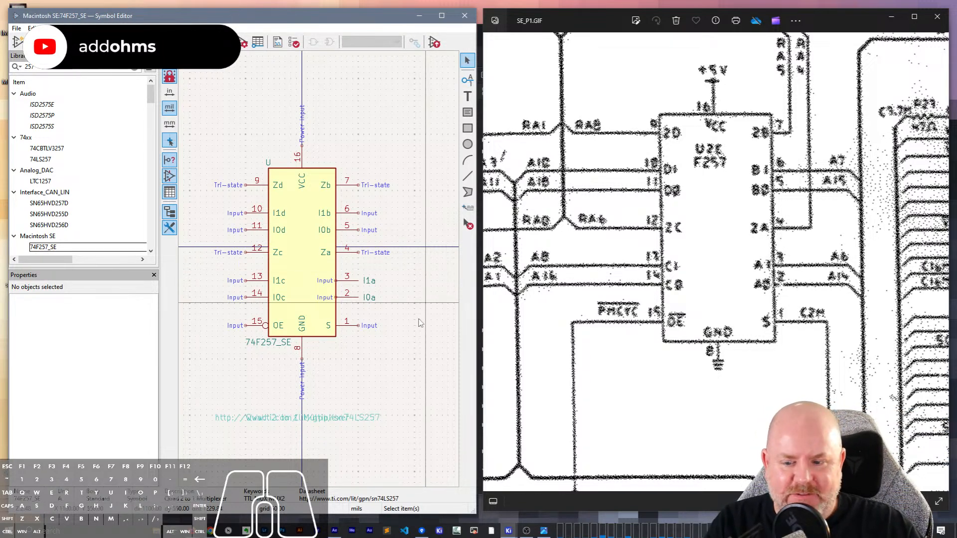
drag(344, 442, 308, 244)
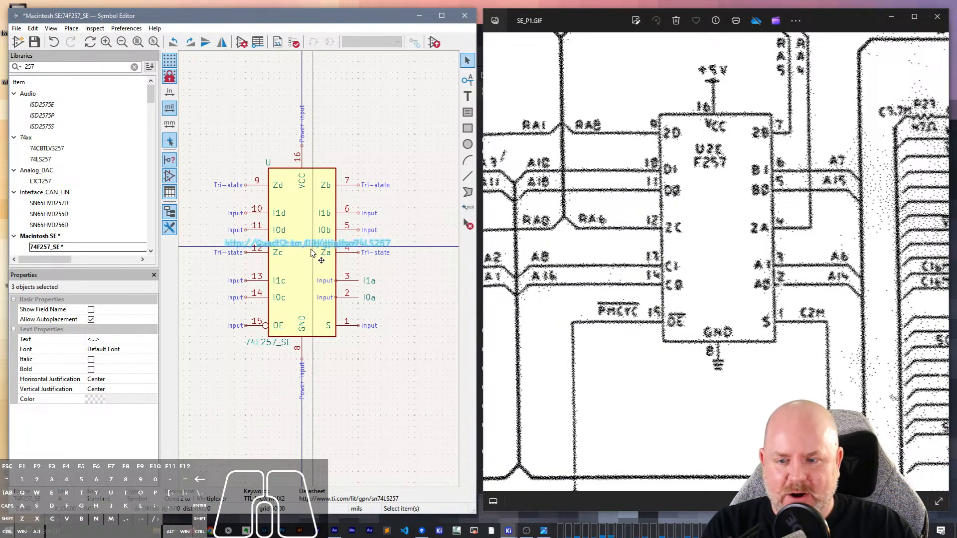
- Examine the original schematic sheet, from the F257 multiplexers to the CPU and bus connector section
scroll(725, 370, down, 1)
scroll(725, 369, down, 2)
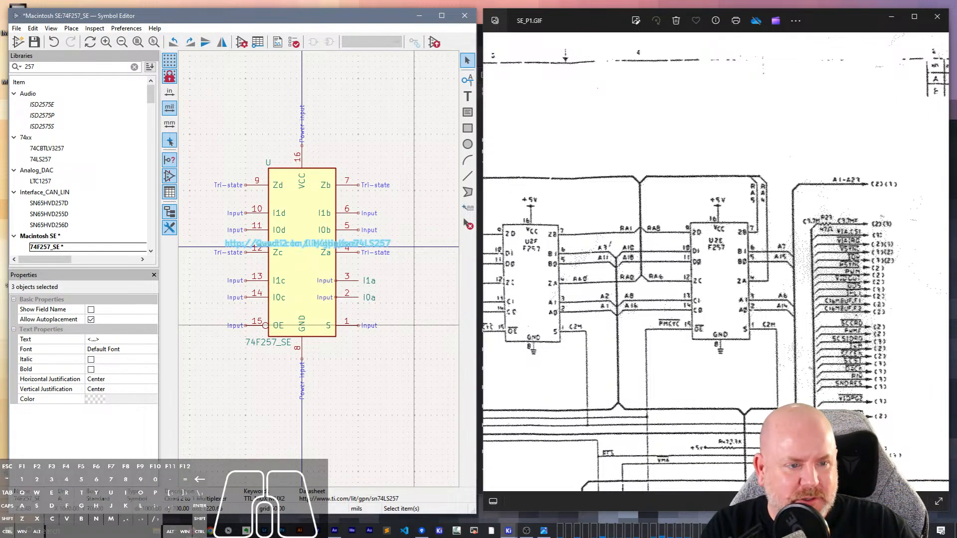
scroll(814, 383, down, 5)
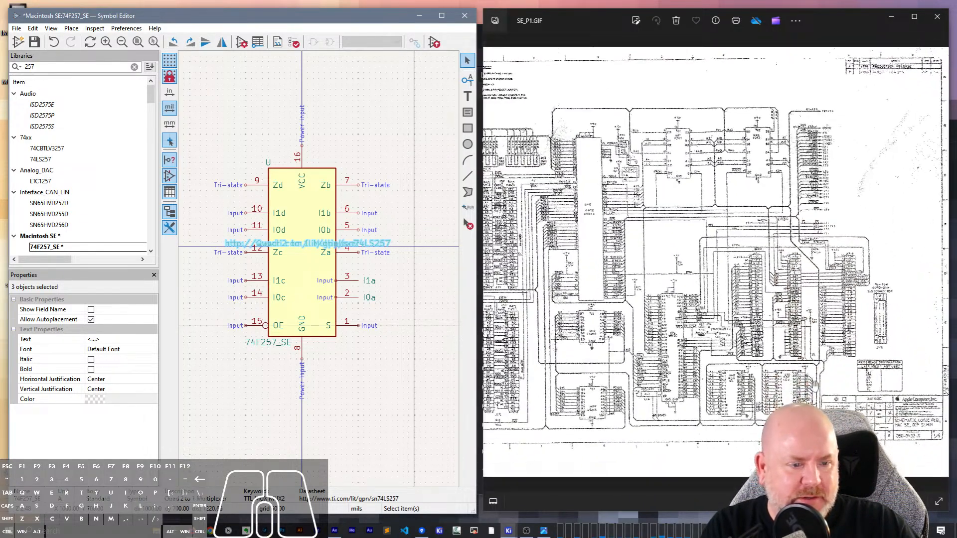
scroll(832, 359, up, 2)
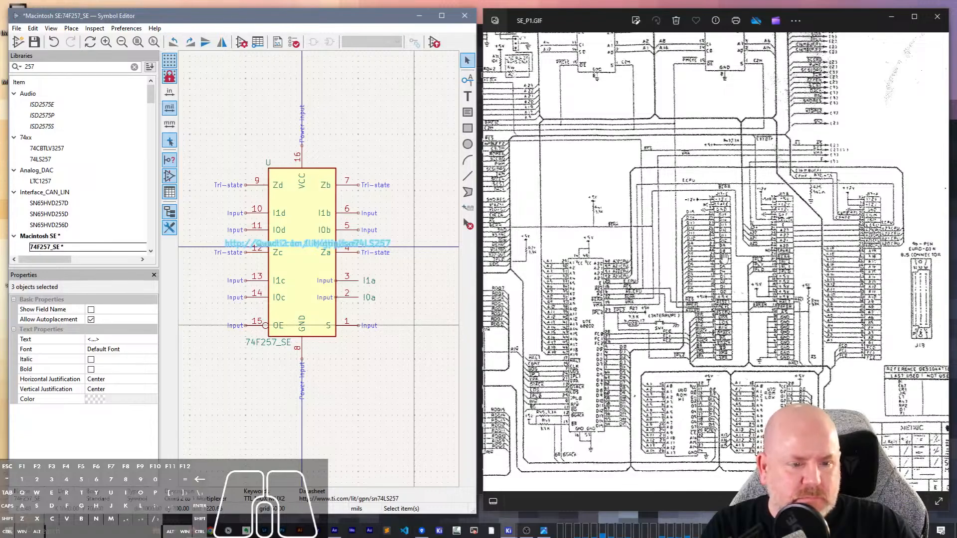
scroll(723, 257, up, 4)
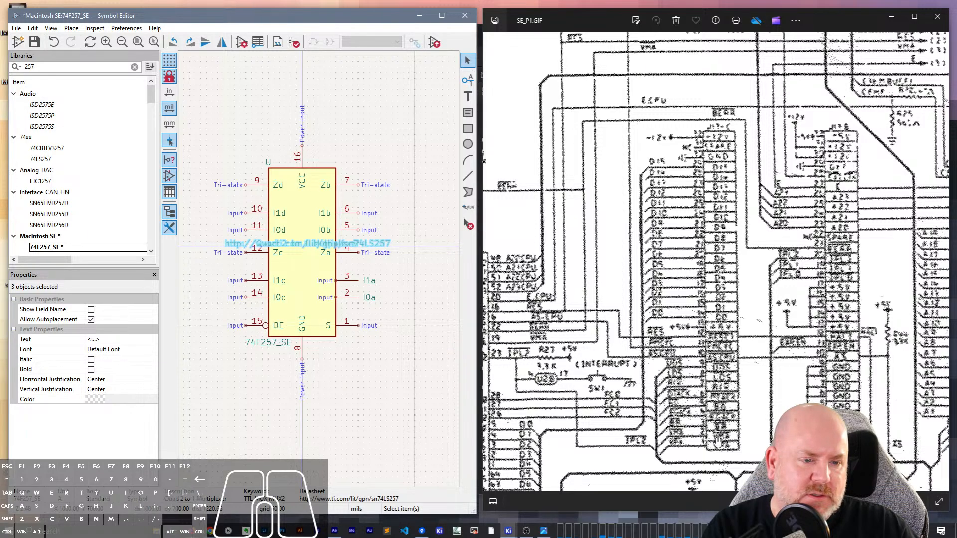
- Examine the SE_P1.GIF schematic around the 96-pin Euro-DIN bus connector columns, the ROMs and the F257 multiplexers
scroll(718, 441, down, 5)
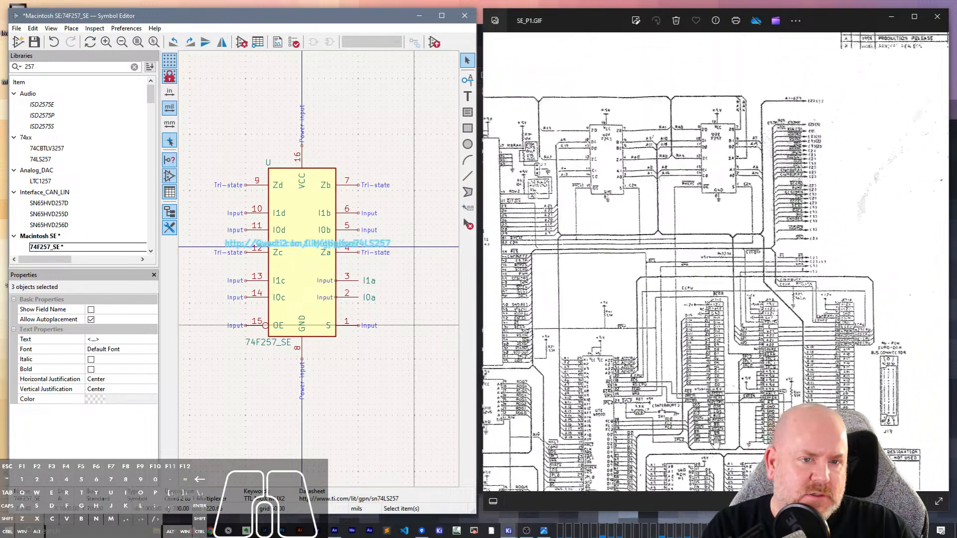
scroll(716, 441, down, 4)
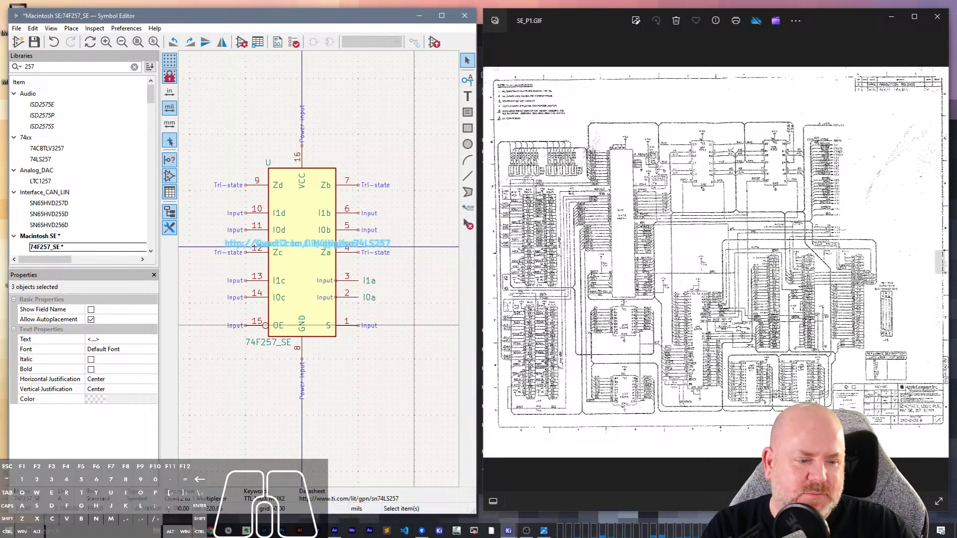
scroll(801, 377, up, 6)
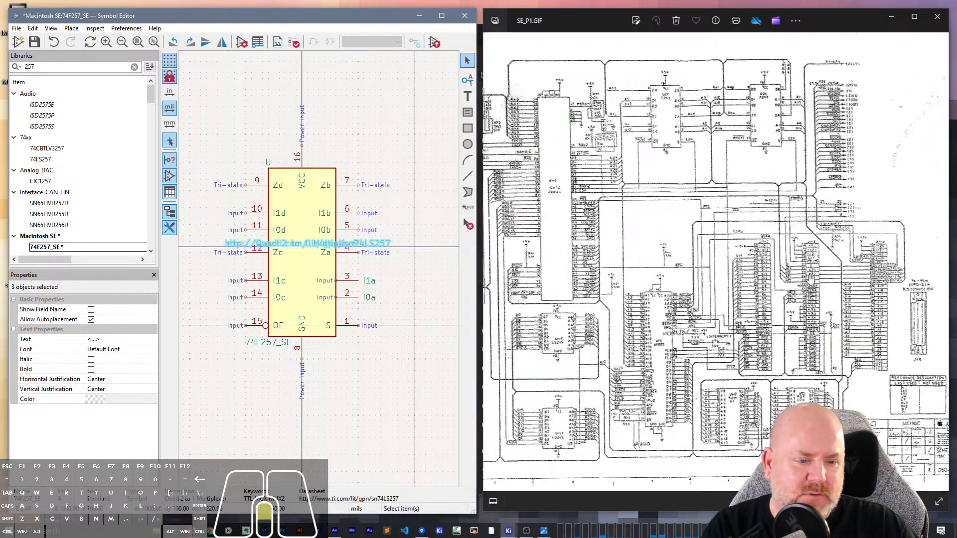
scroll(820, 313, up, 2)
drag(820, 313, 642, 252)
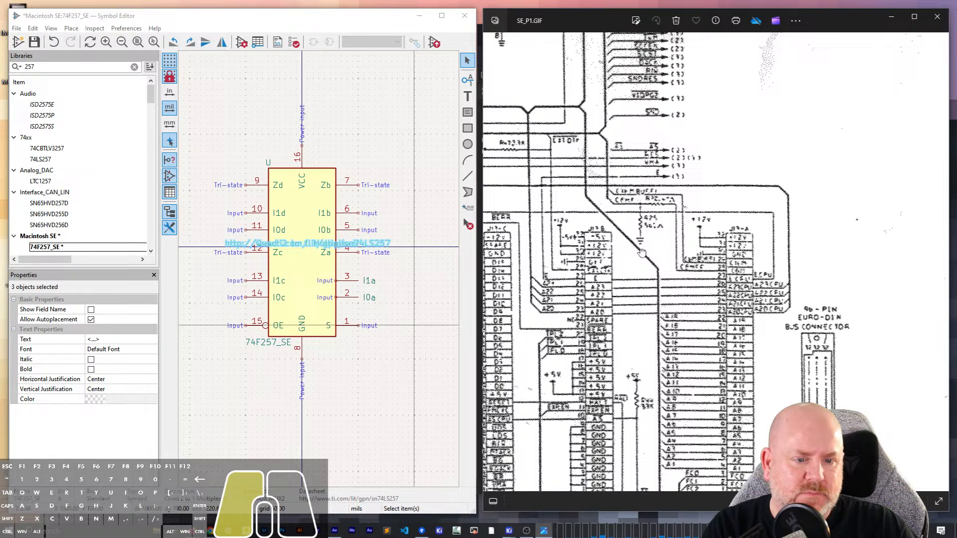
drag(642, 253, 727, 148)
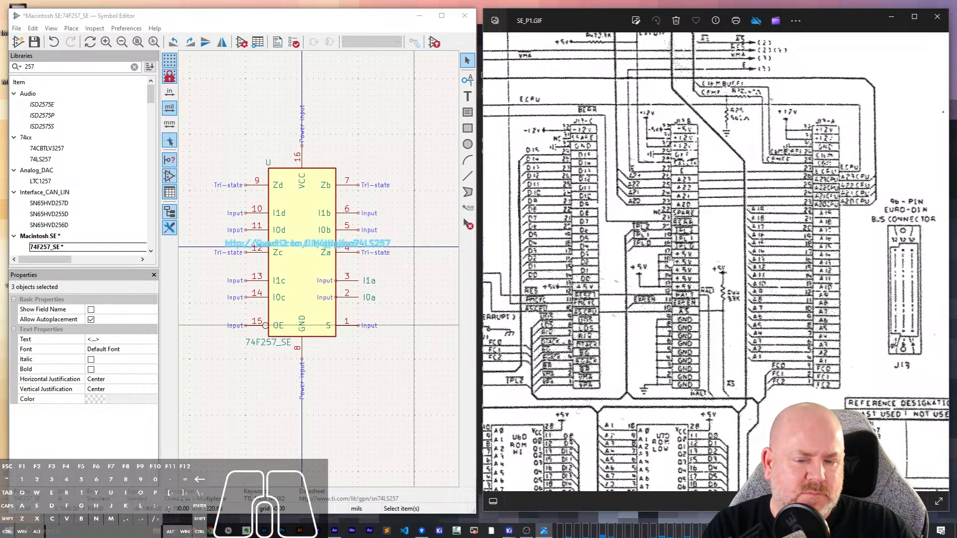
drag(628, 318, 645, 312)
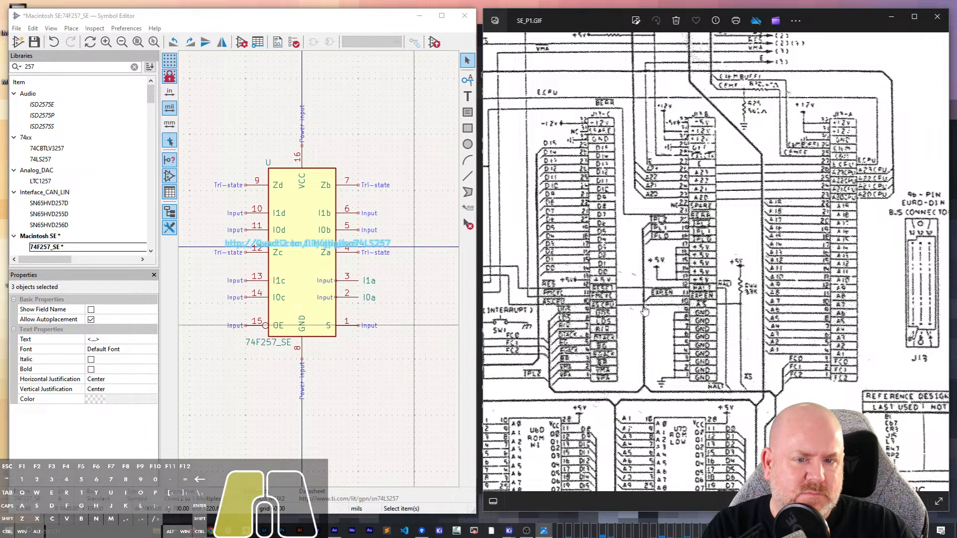
drag(645, 311, 729, 303)
drag(712, 382, 851, 430)
drag(617, 327, 855, 404)
drag(804, 239, 632, 353)
scroll(683, 329, down, 1)
drag(775, 368, 707, 358)
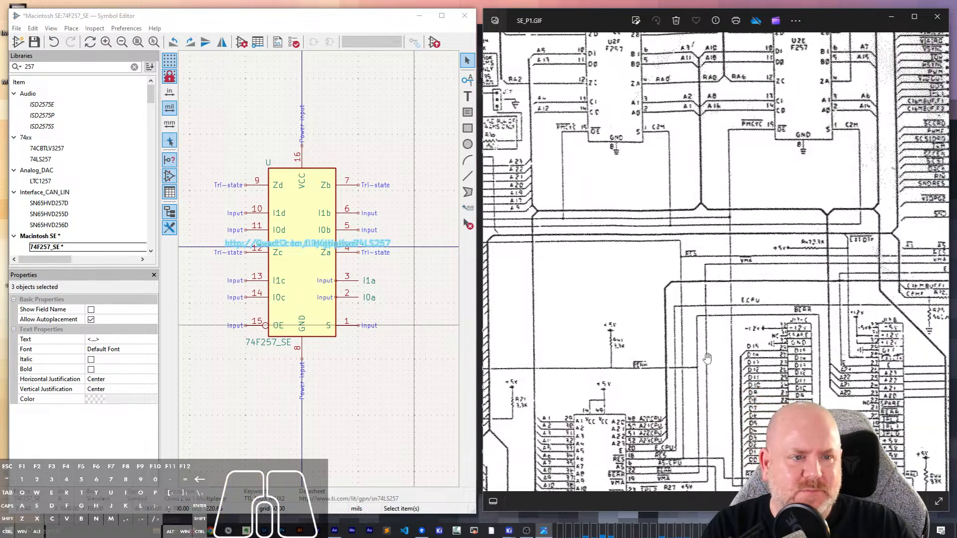
scroll(707, 358, down, 3)
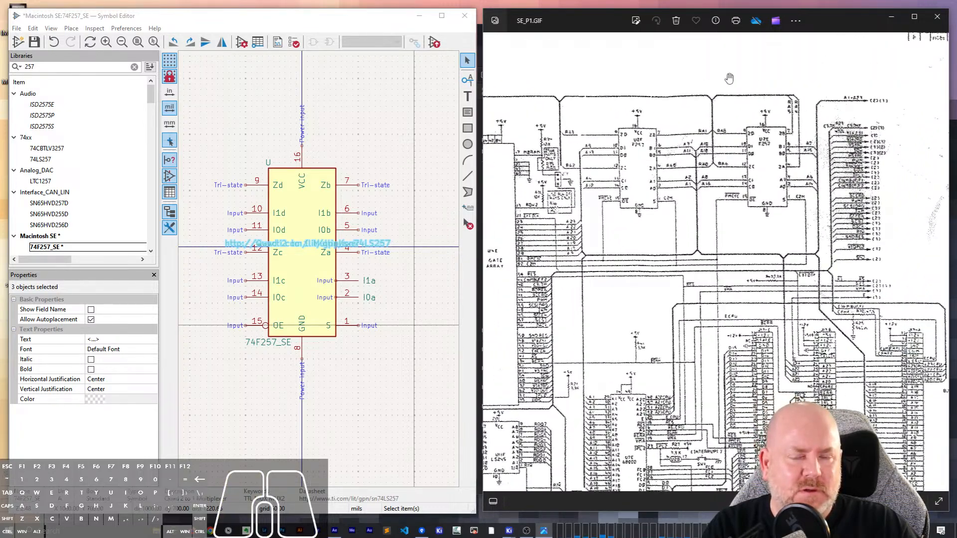
scroll(729, 78, down, 4)
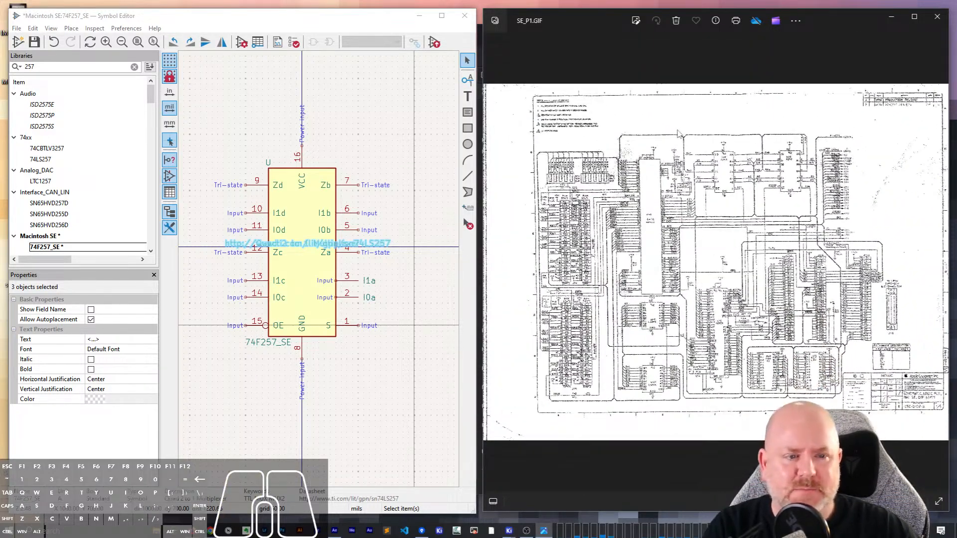
- Show SE_Netzteil.GIF and examine the power supply schematic, including the MB3759 controller and the 10-pin output connector
key(Right)
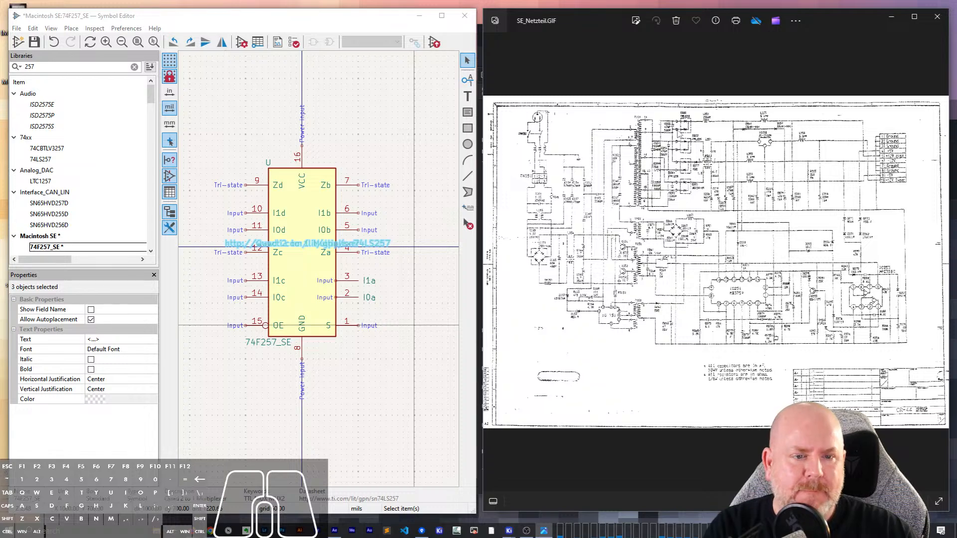
scroll(670, 188, up, 5)
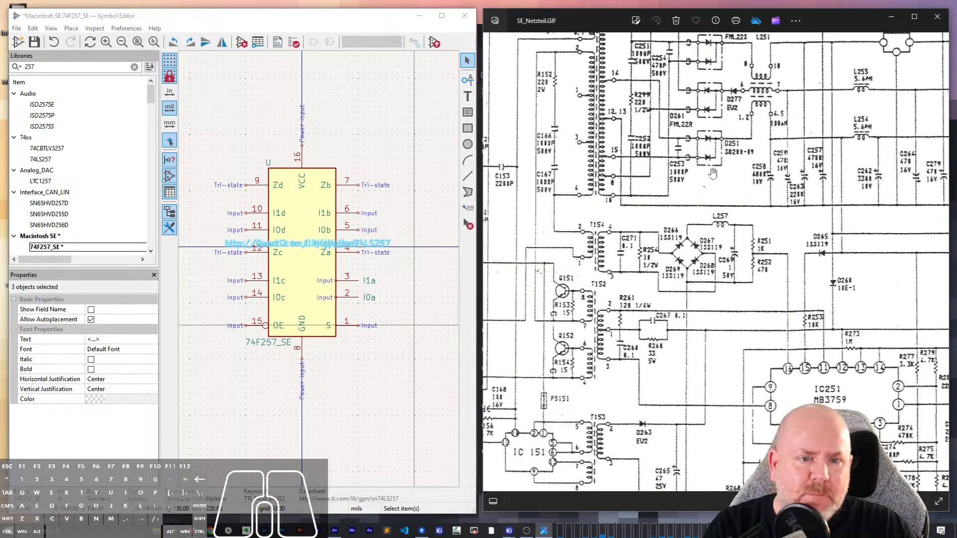
drag(771, 217, 858, 122)
drag(670, 268, 729, 377)
drag(831, 403, 449, 132)
drag(822, 78, 911, 52)
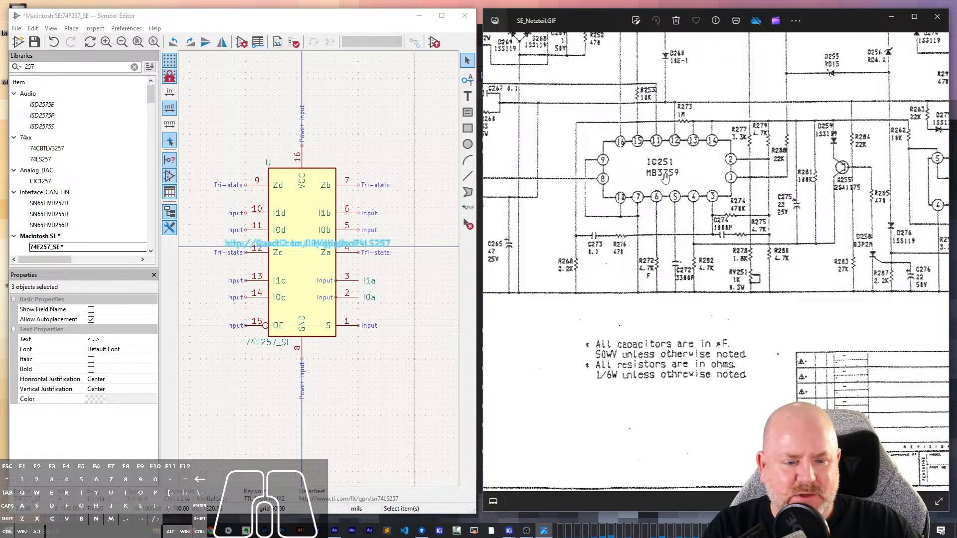
drag(775, 131, 755, 181)
drag(800, 148, 656, 366)
drag(598, 249, 604, 295)
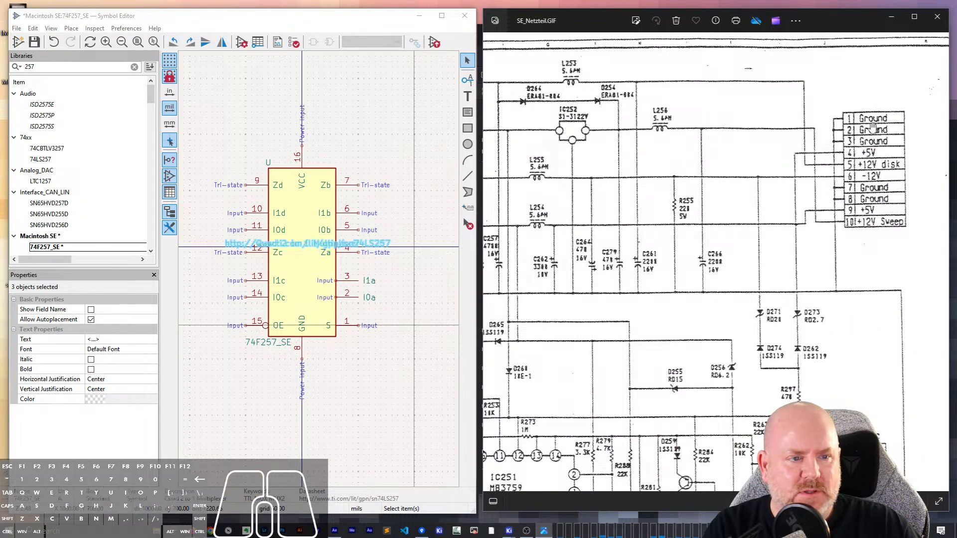
drag(864, 227, 904, 109)
drag(621, 248, 767, 255)
scroll(767, 255, down, 10)
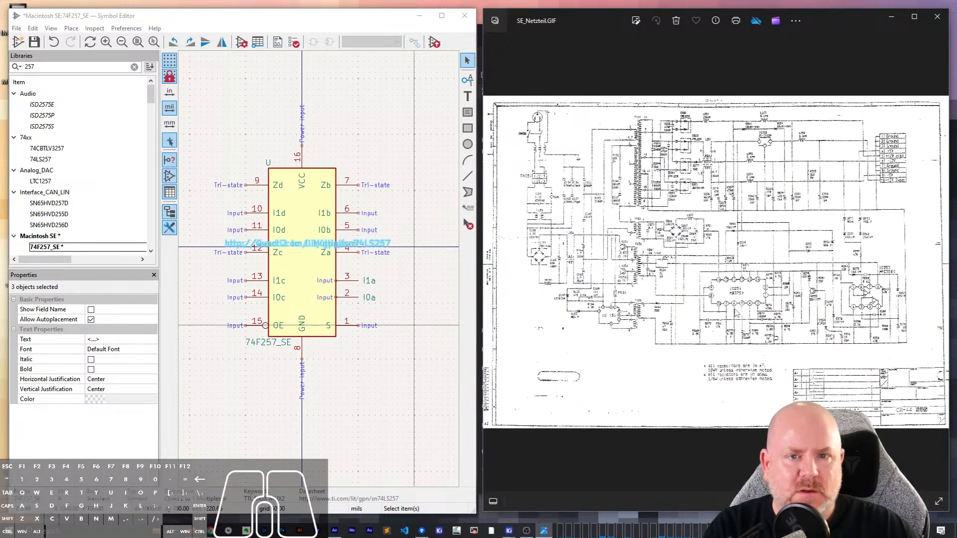
- Look through the neighbouring schematic images for further Macintosh SE sheets and return to SE_P1.GIF
key(Right)
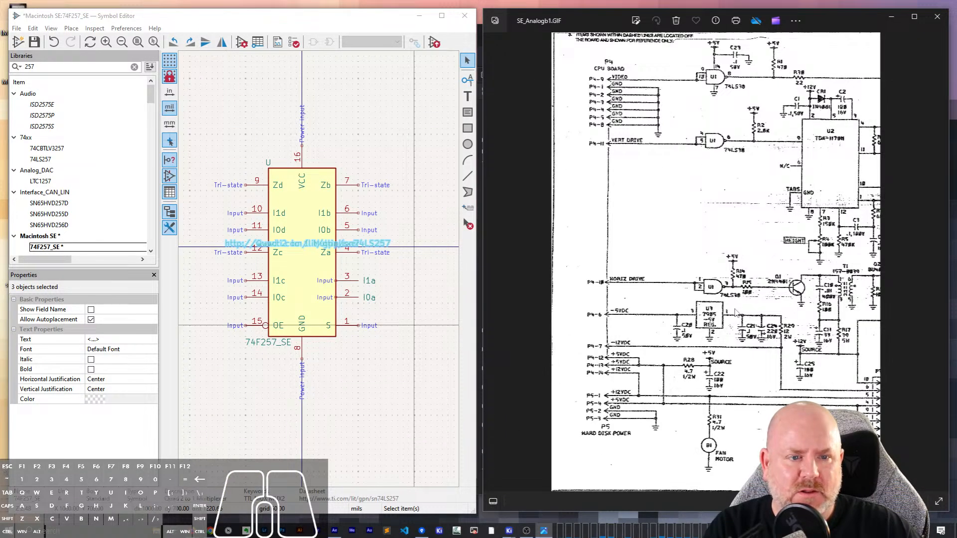
key(Right)
key(Left)
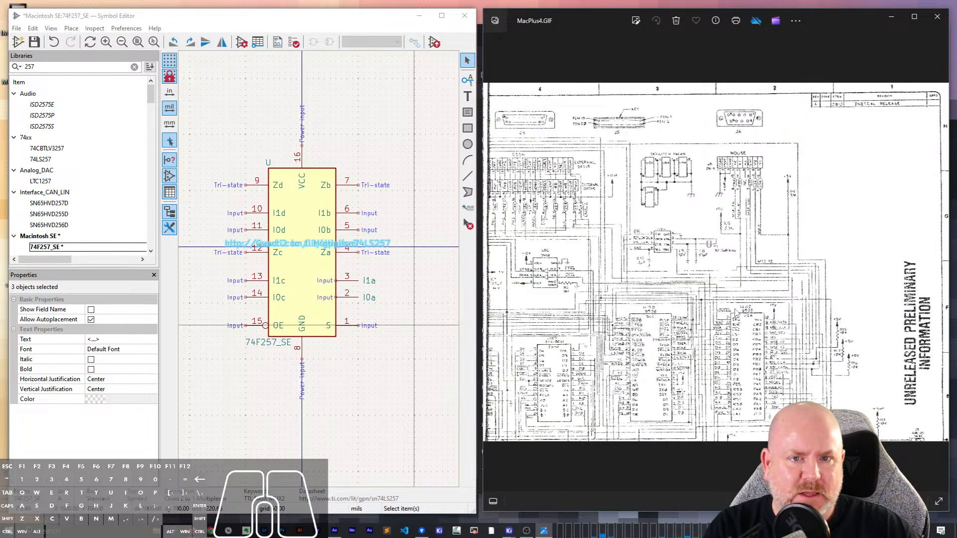
key(Right)
key(Right)
key(Right)
key(Right)
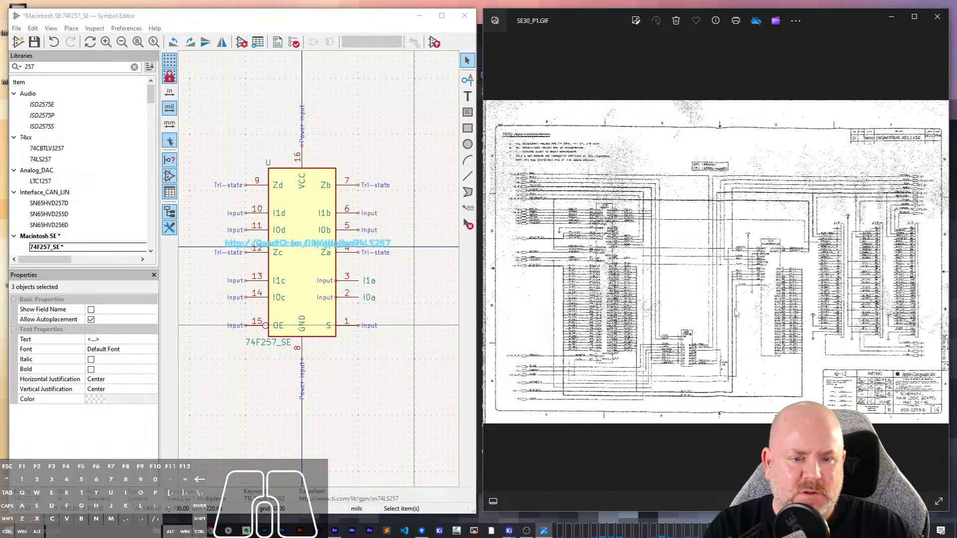
key(Left)
key(Left)
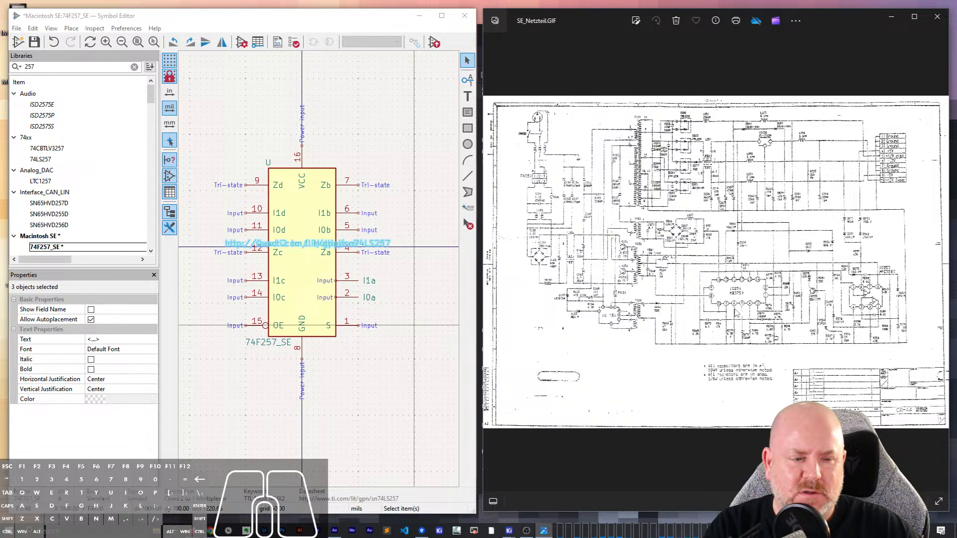
key(Right)
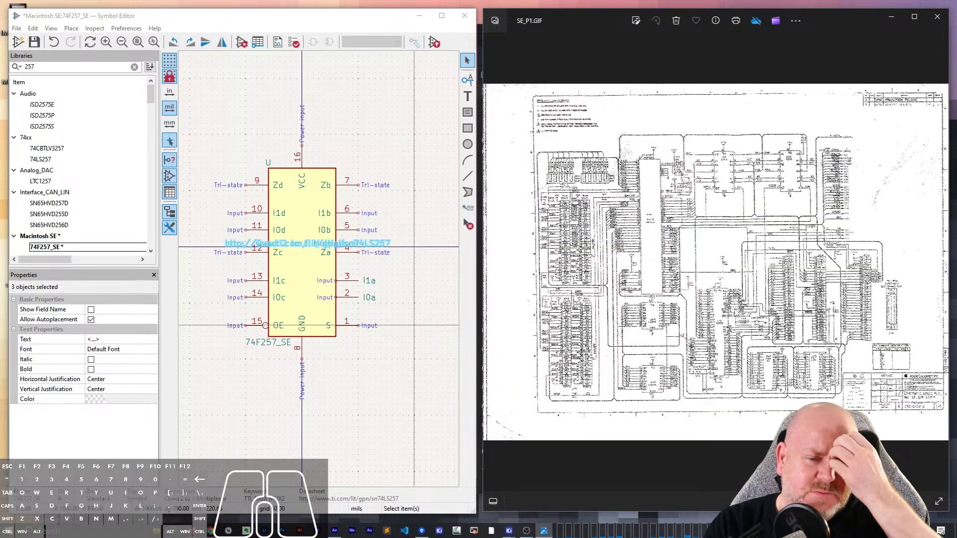
- Inspect the 68000 CPU, the U2E F257 multiplexer and the off-sheet signal references on SE_P1.GIF
click(684, 262)
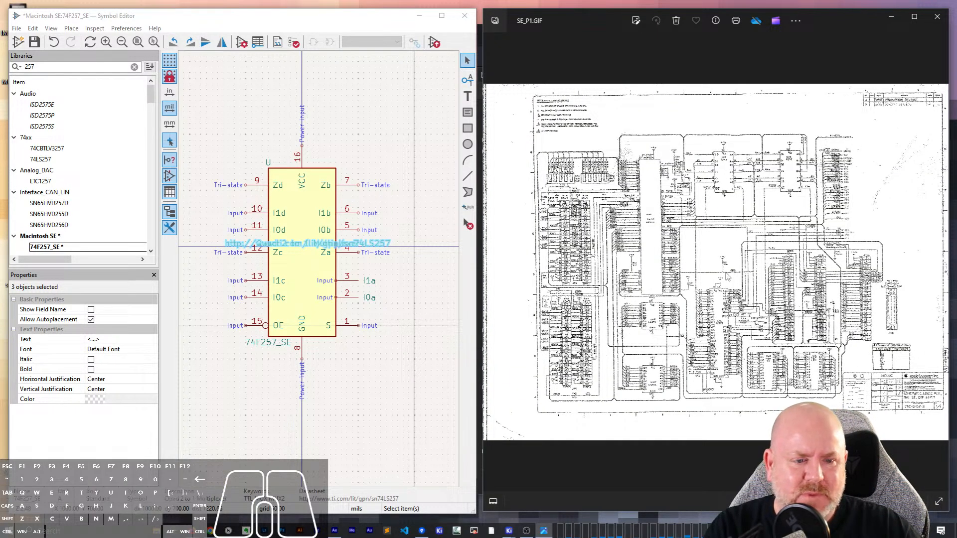
scroll(761, 312, up, 8)
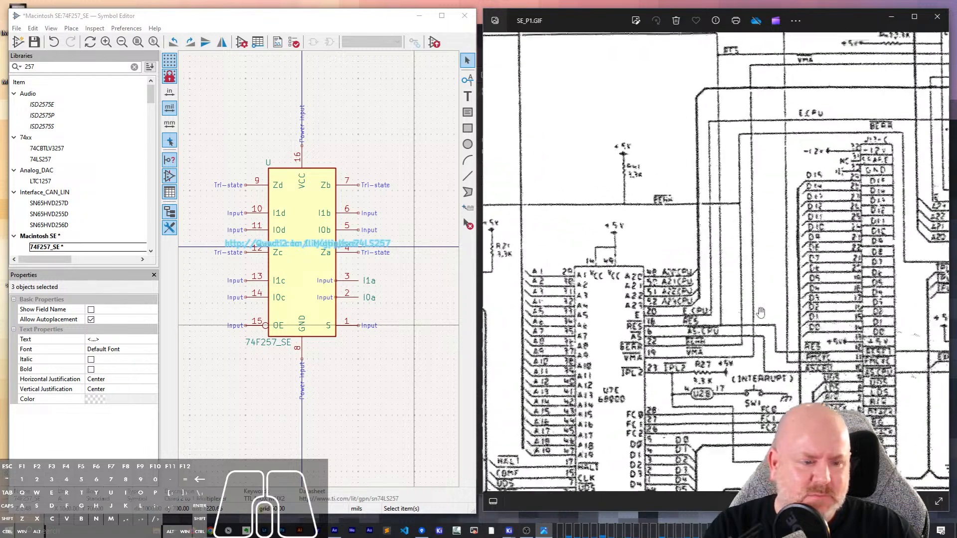
drag(760, 313, 735, 448)
drag(747, 279, 729, 358)
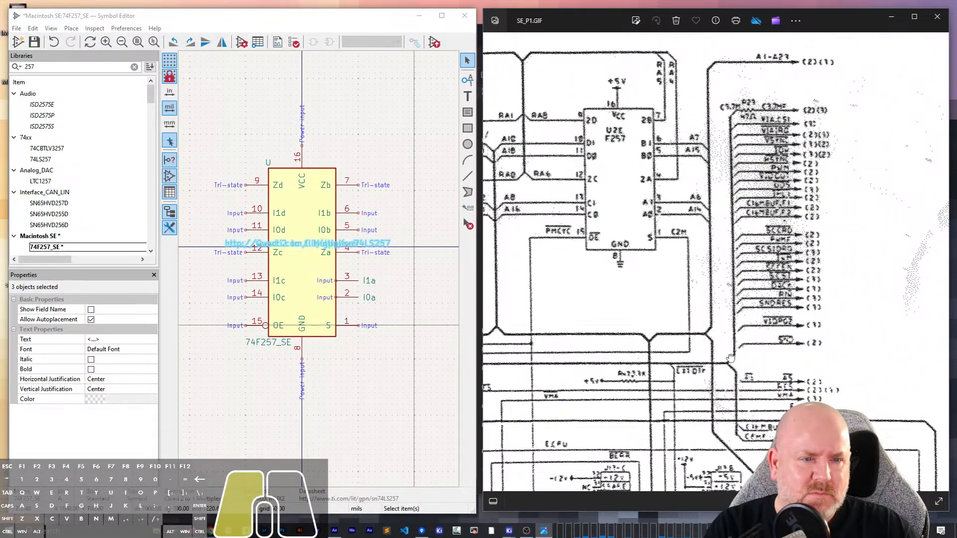
scroll(729, 358, down, 8)
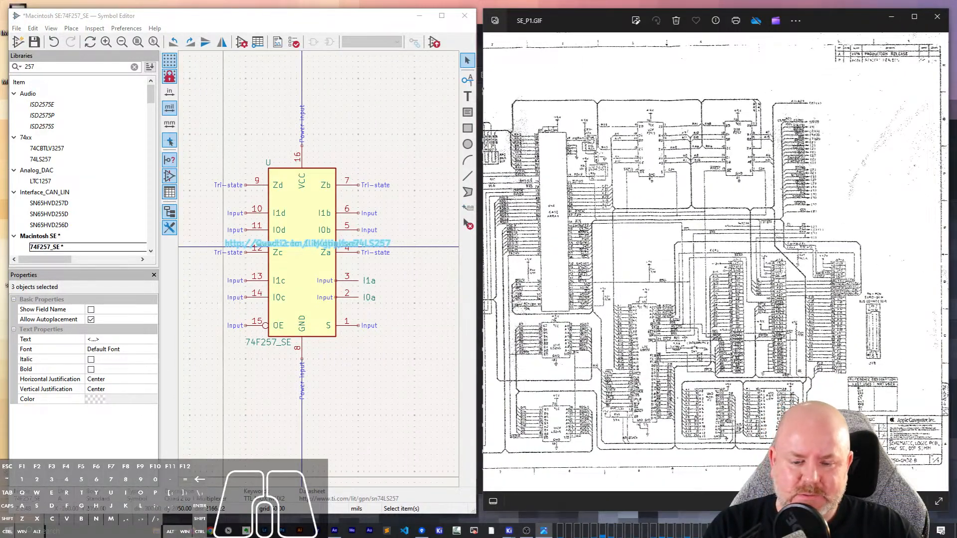
- In File Explorer, open the schematic archive subfolder under Projects > Retro Computing Projects > Macintosh Schematics
key(super+e)
click(413, 164)
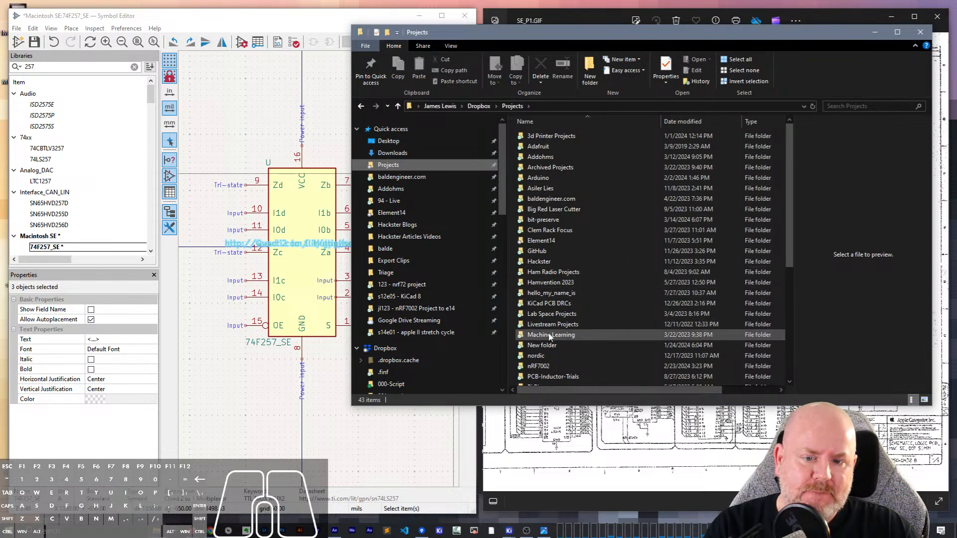
click(551, 283)
key(e)
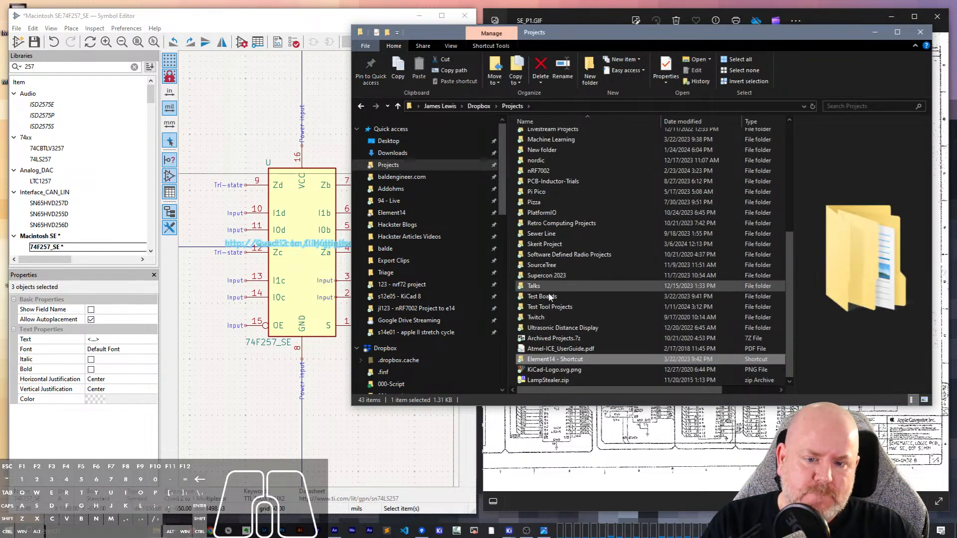
key(r)
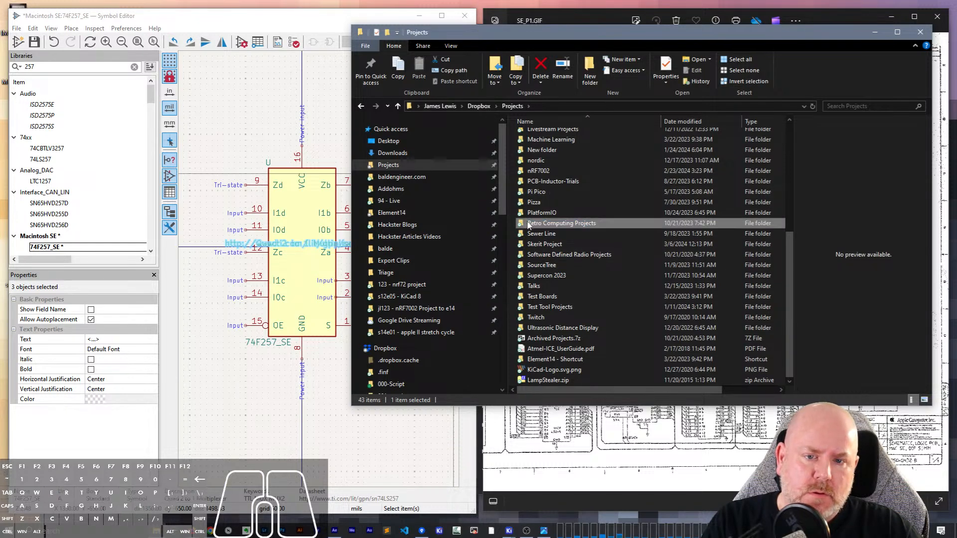
double_click(527, 223)
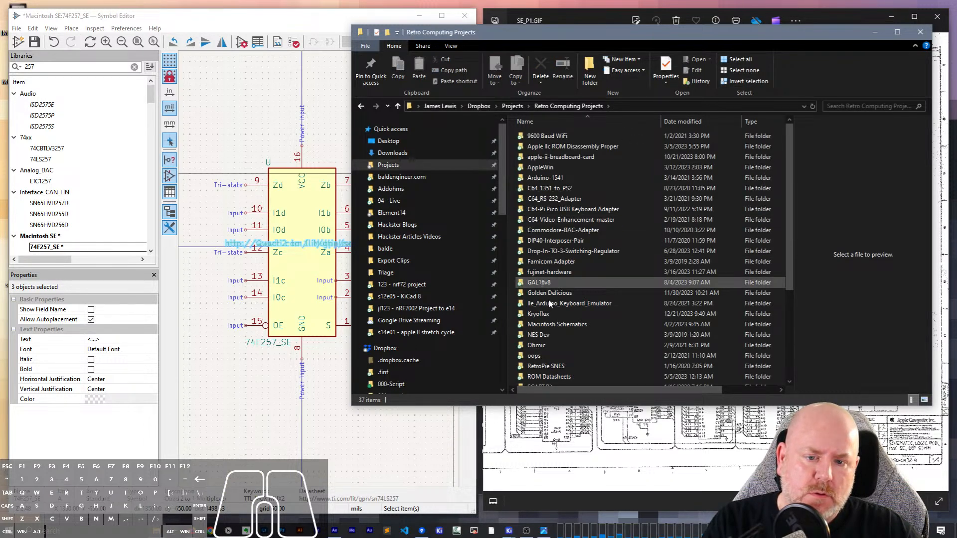
double_click(557, 324)
click(550, 141)
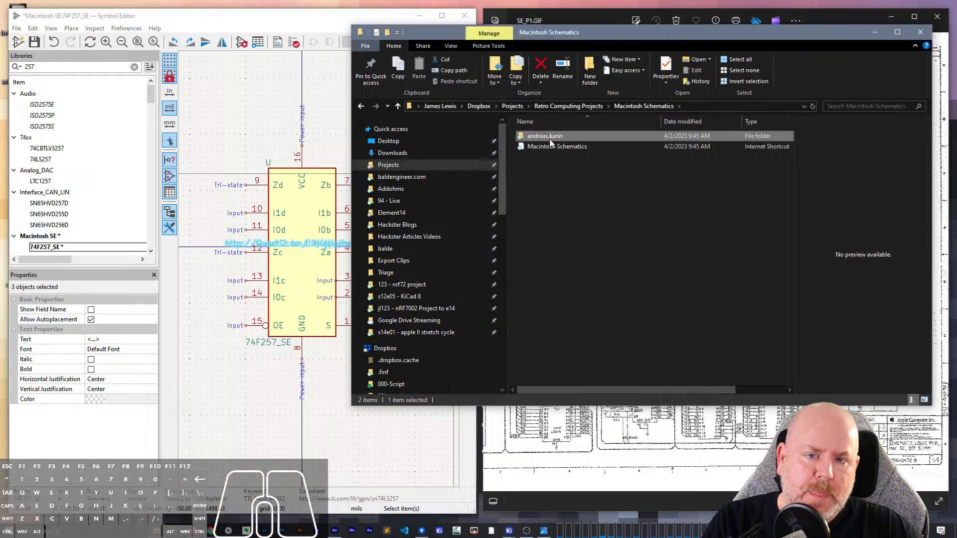
double_click(551, 140)
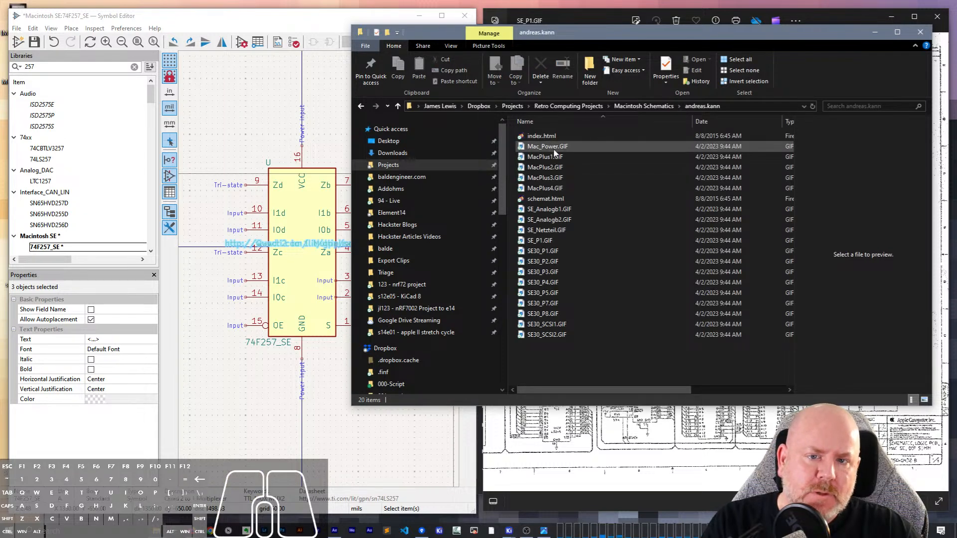
- Open index.html in the browser, check the Macintosh SE entries on its Macintosh Schematics page, and return to SE_P1.GIF
double_click(544, 135)
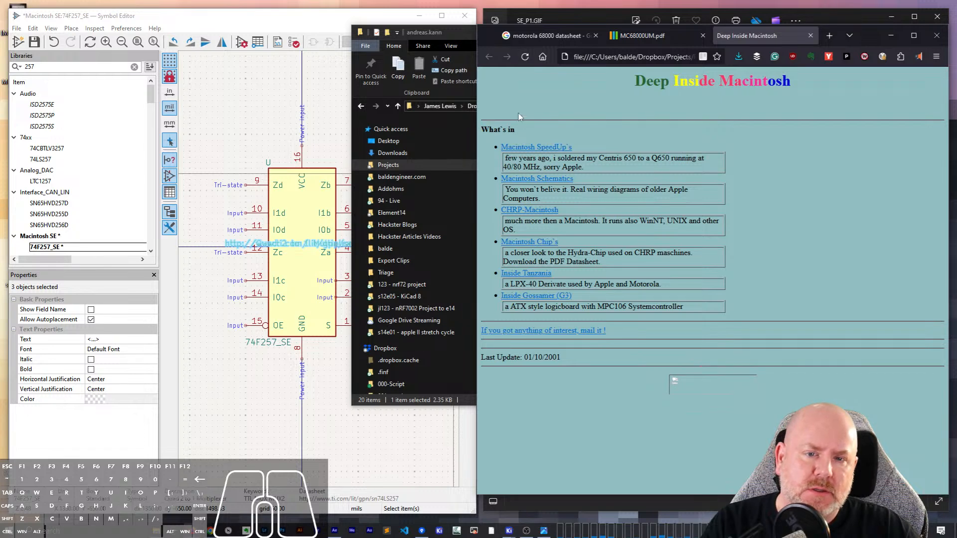
click(533, 179)
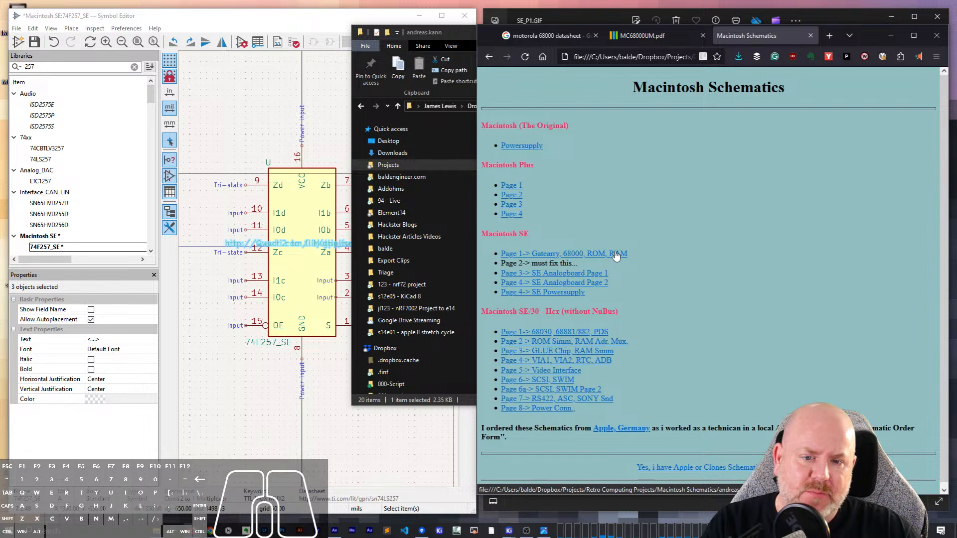
drag(523, 263, 611, 268)
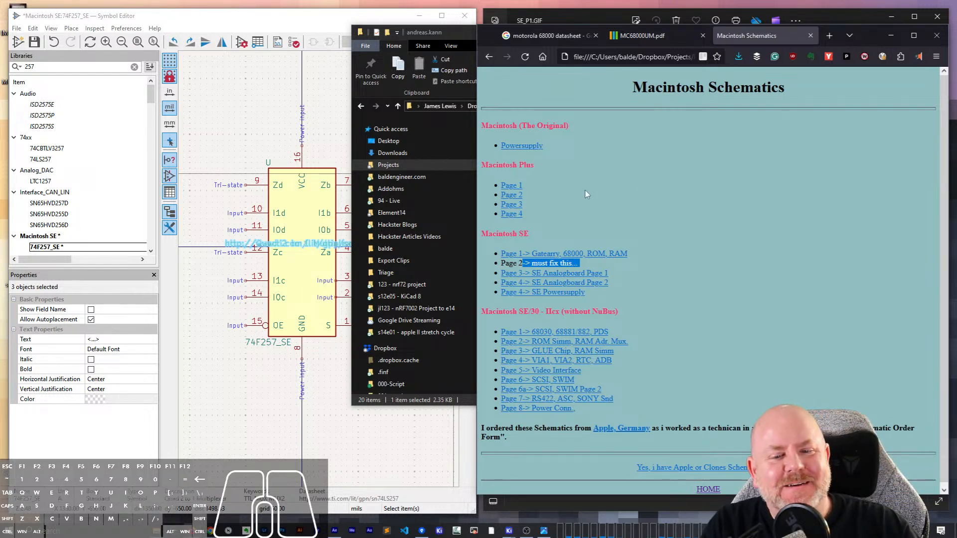
click(893, 34)
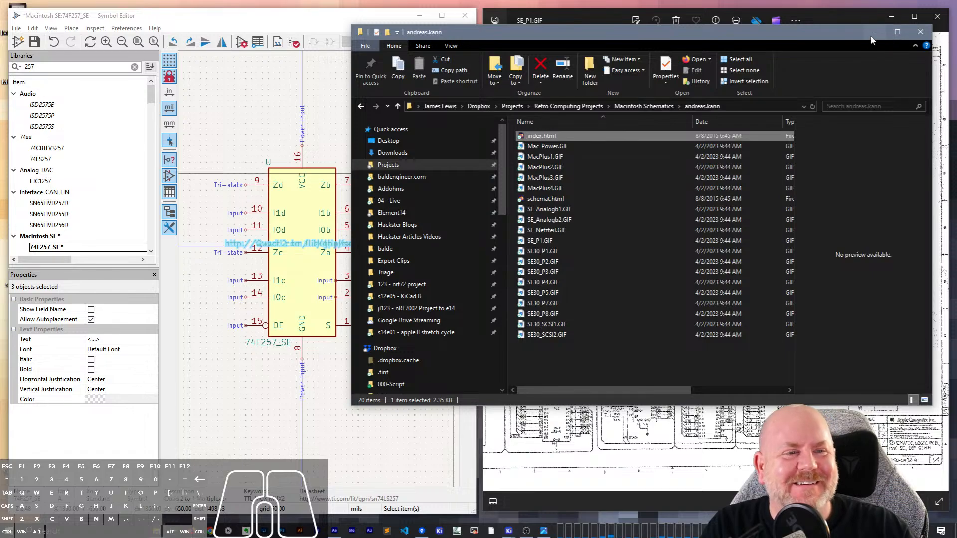
click(875, 33)
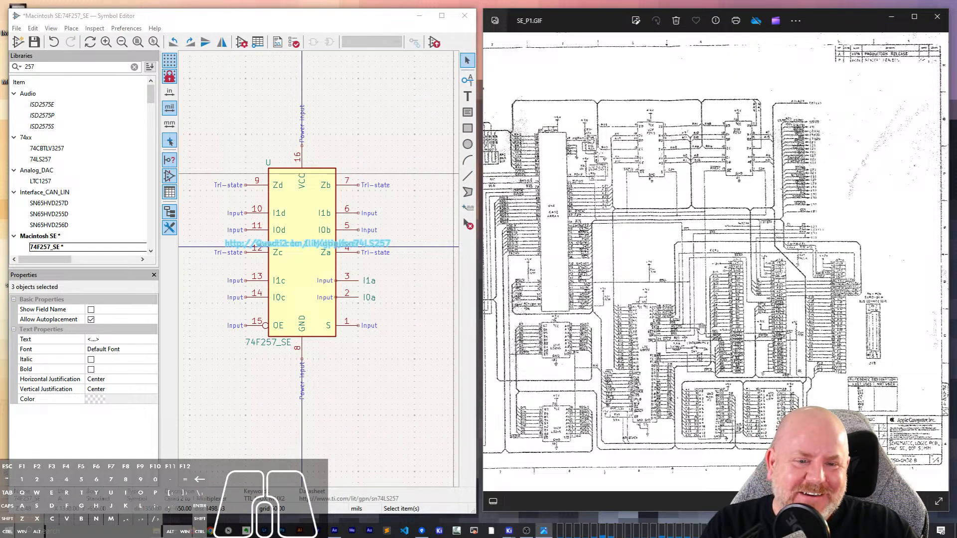
scroll(539, 172, up, 6)
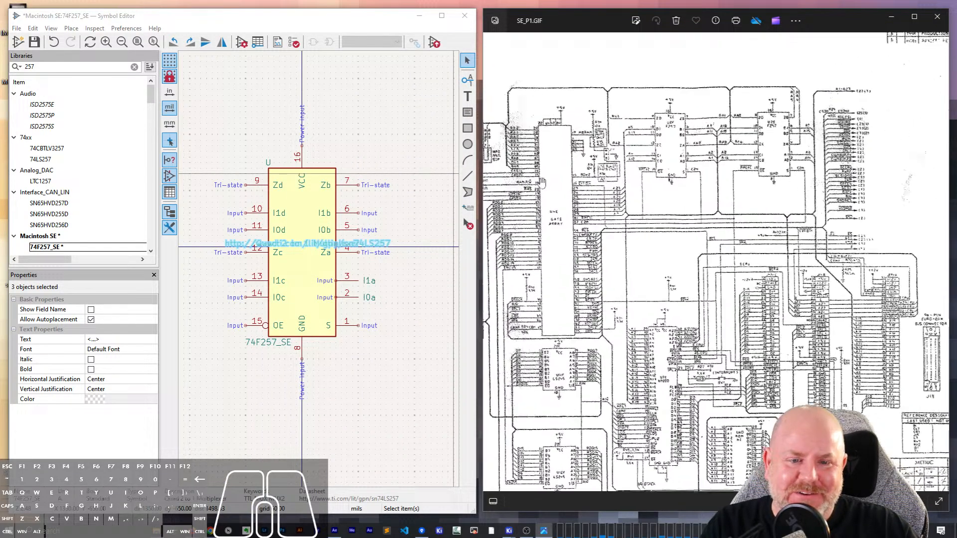
- Examine the U4E gate array and its pins on both sides on SE_P1.GIF
drag(548, 200, 618, 282)
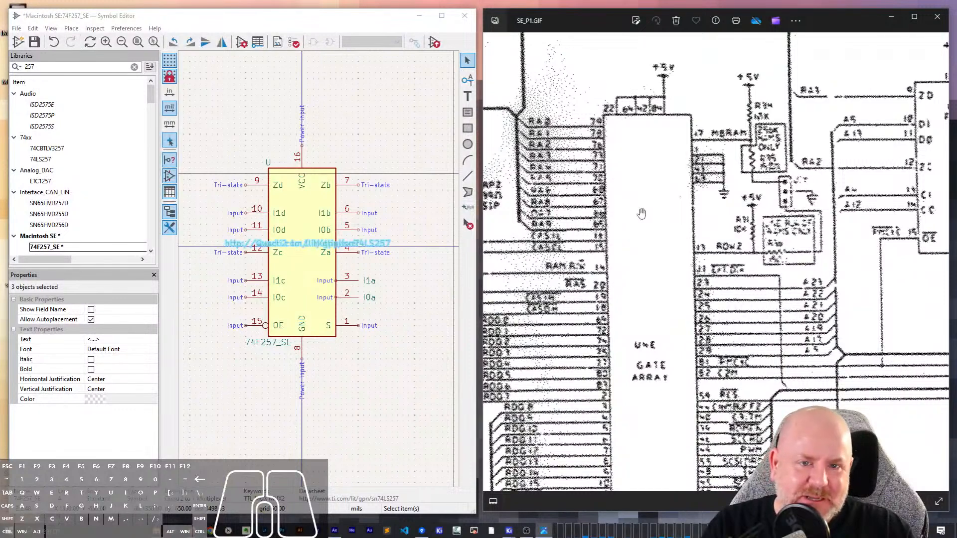
click(377, 190)
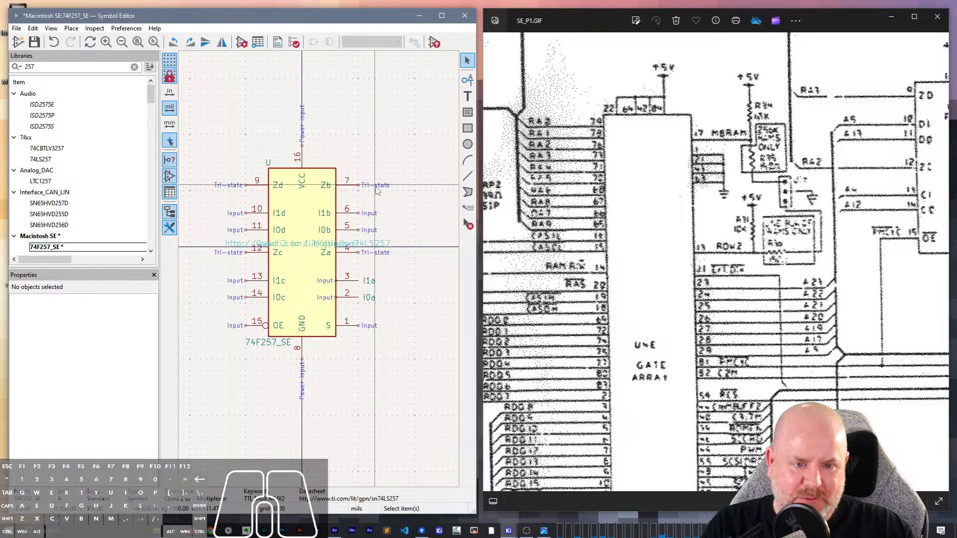
scroll(648, 219, down, 8)
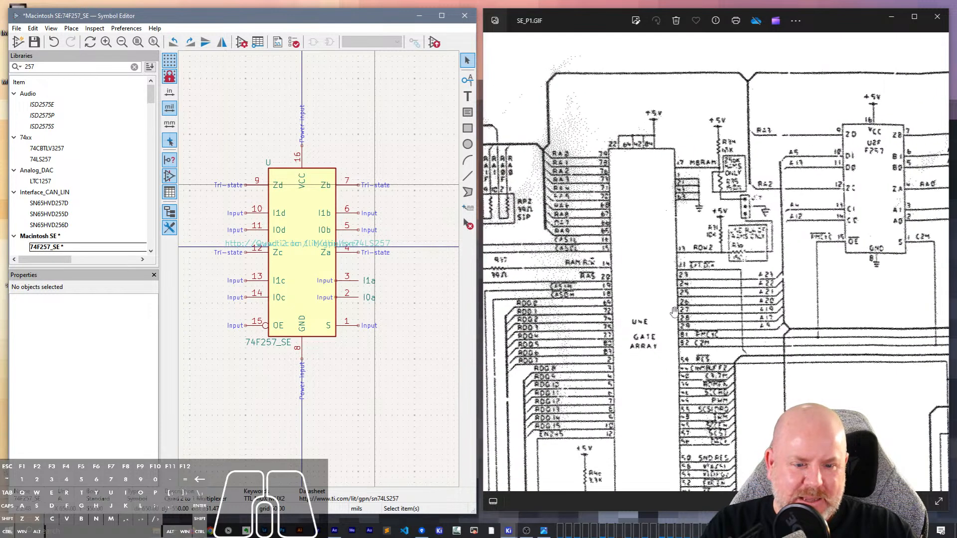
drag(693, 196, 697, 287)
drag(700, 182, 654, 147)
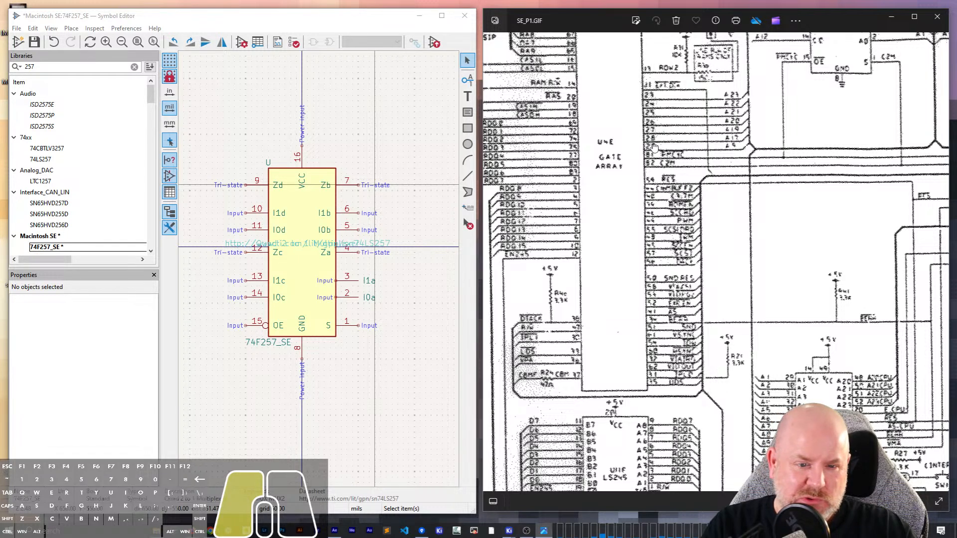
drag(654, 147, 662, 242)
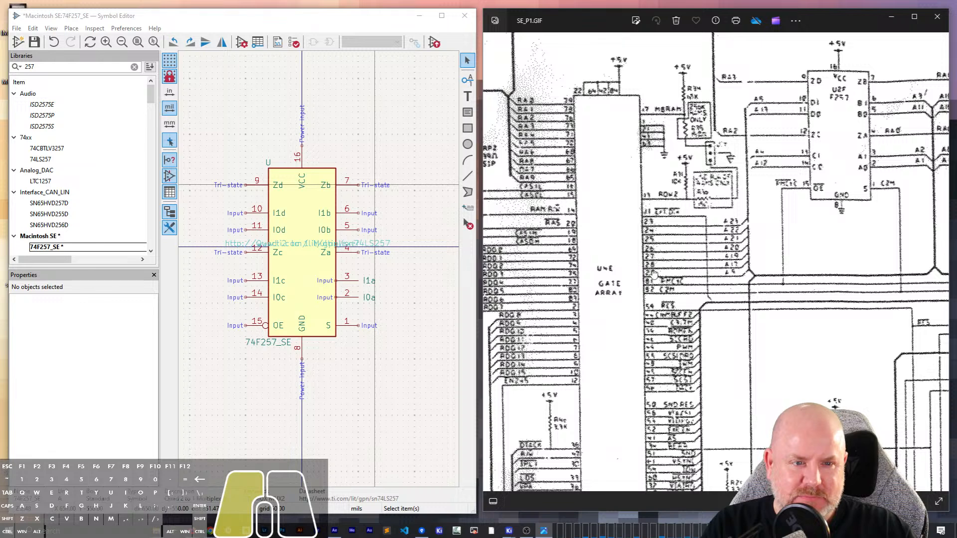
drag(654, 274, 672, 251)
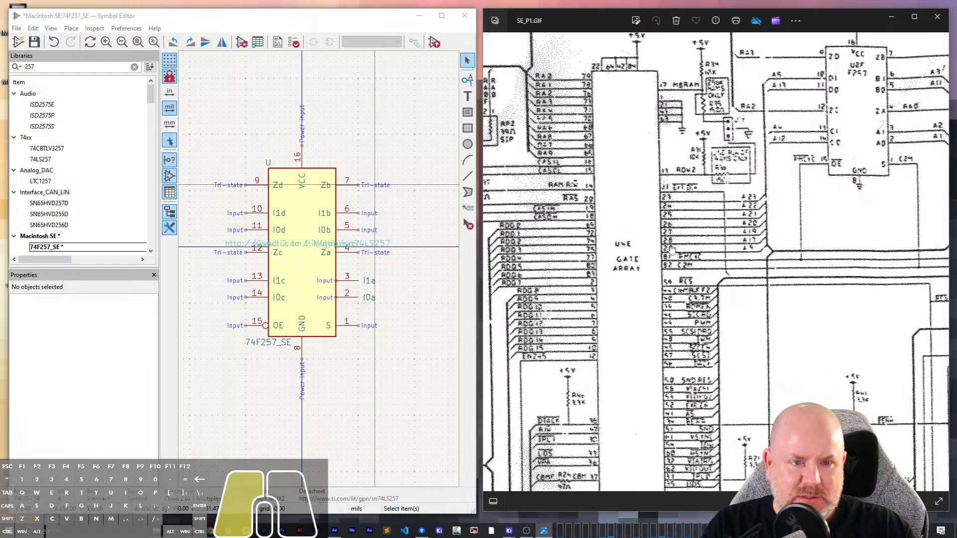
- Try to start a new symbol without a library selected, and save the 74F257_SE symbol
click(302, 122)
click(195, 73)
click(16, 28)
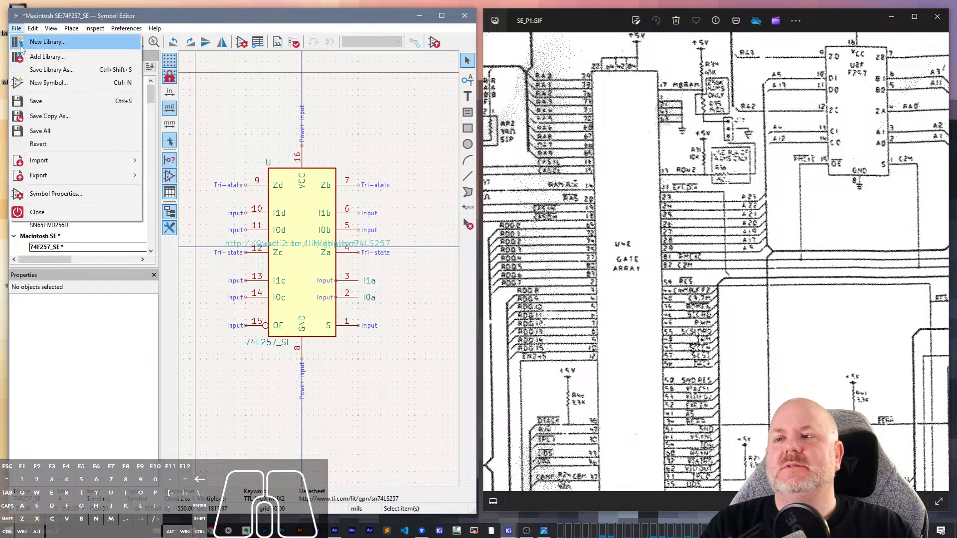
click(44, 81)
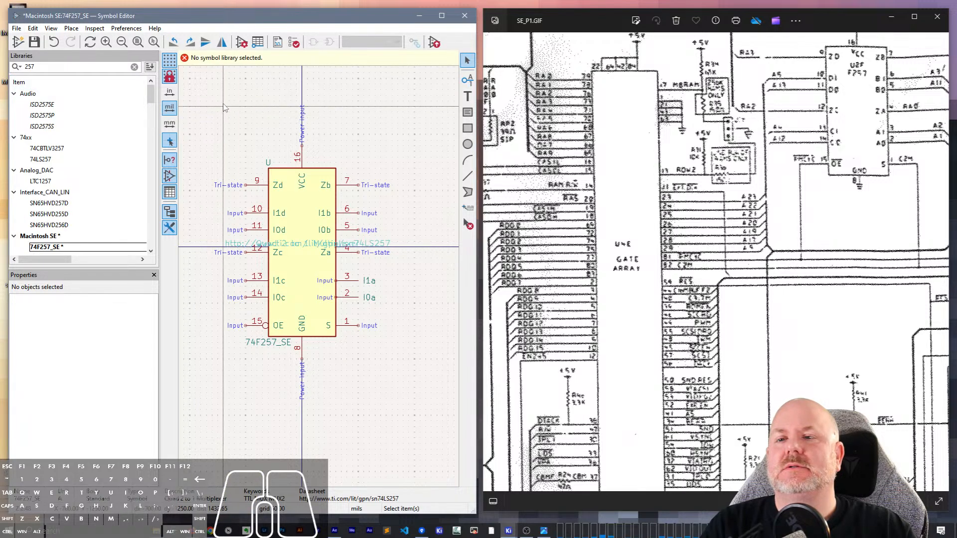
key(ctrl+s)
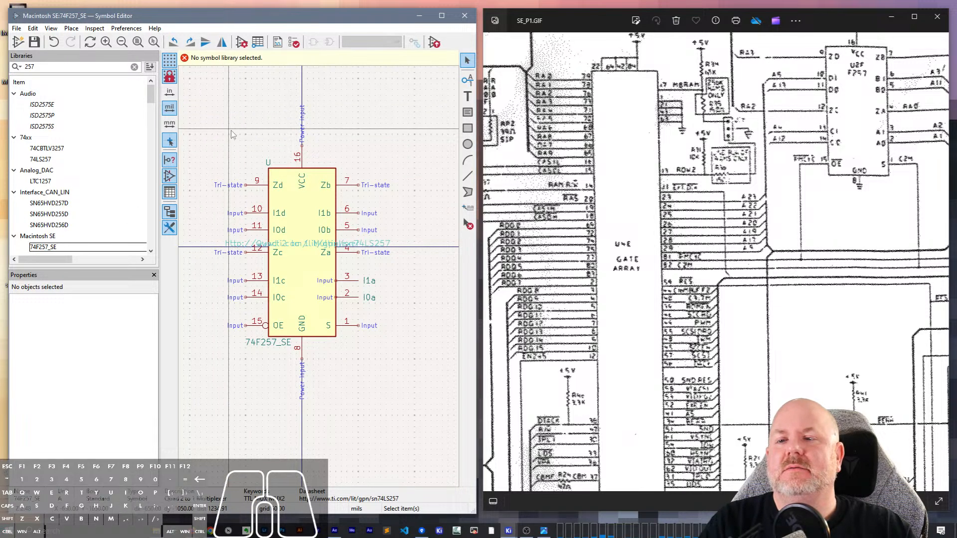
- Create a new symbol named Gate Array in the Macintosh SE library, keeping the default reference designator U
click(38, 238)
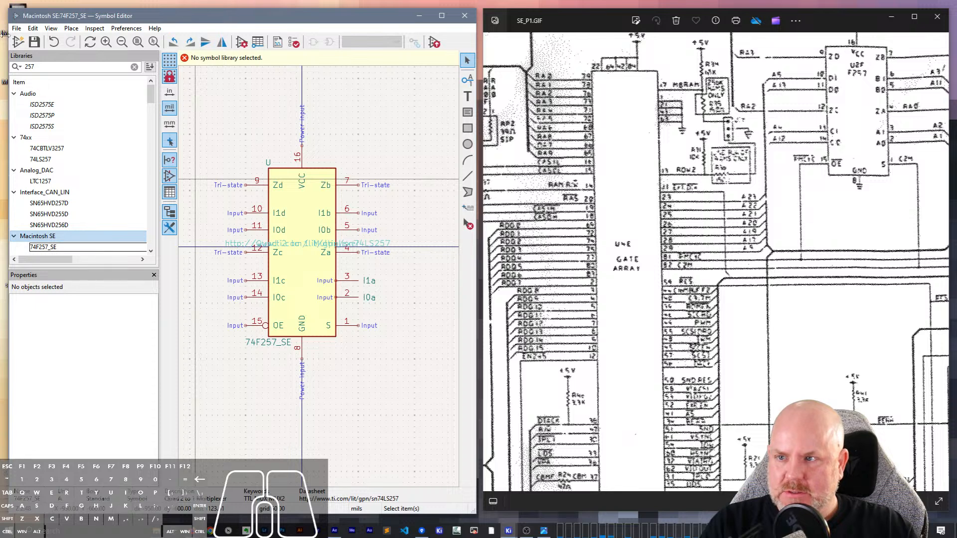
click(16, 29)
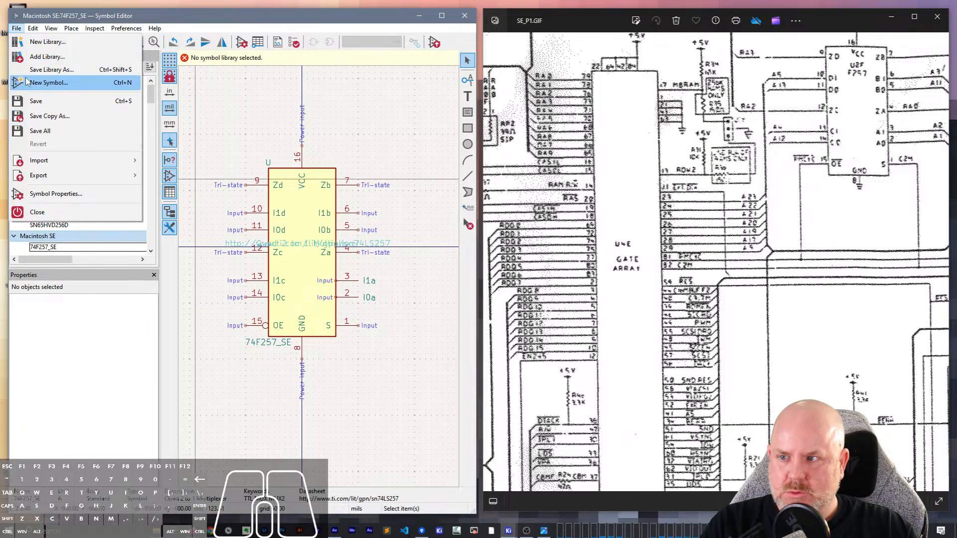
click(49, 83)
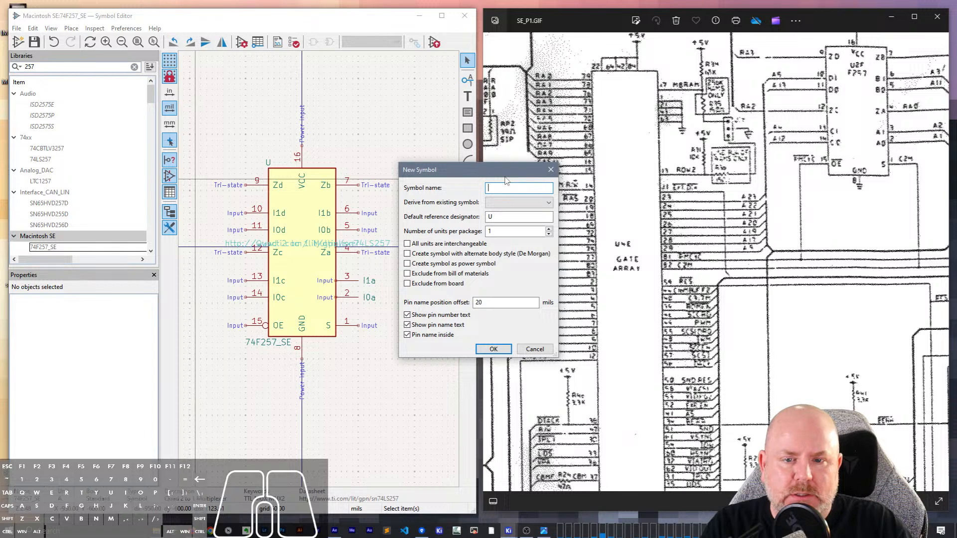
text(Gate Array)
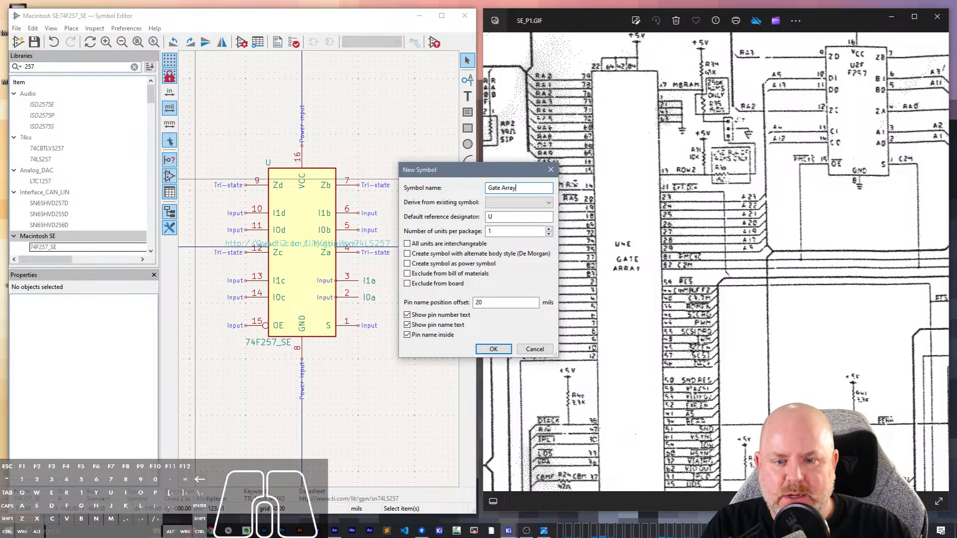
key(Return)
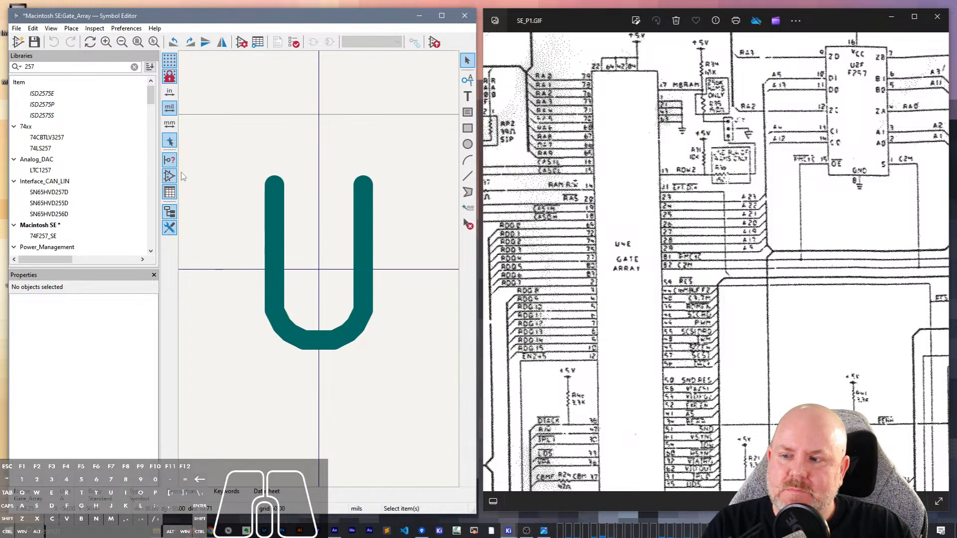
- Clear the 257 library filter, expand the Macintosh SE library and save the new Gate_Array symbol
scroll(109, 177, down, 3)
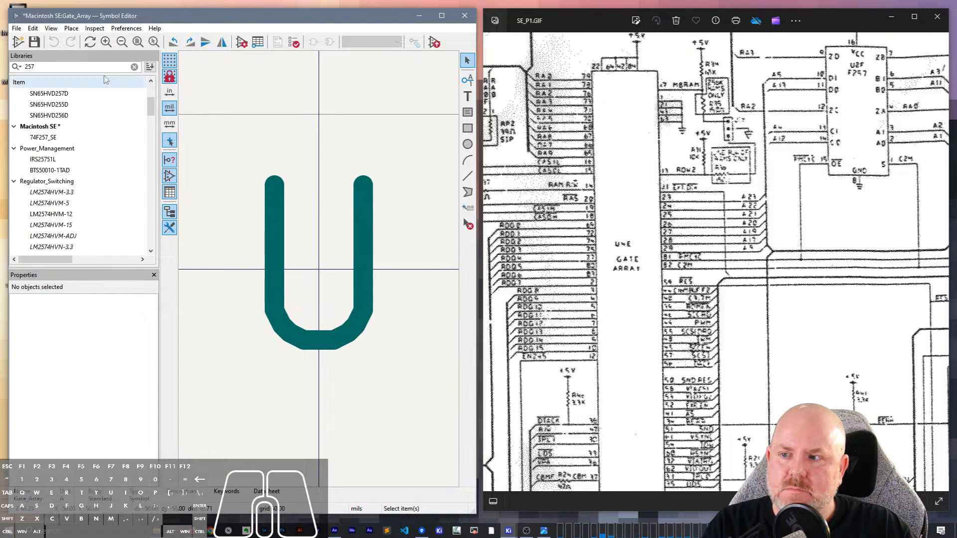
click(134, 66)
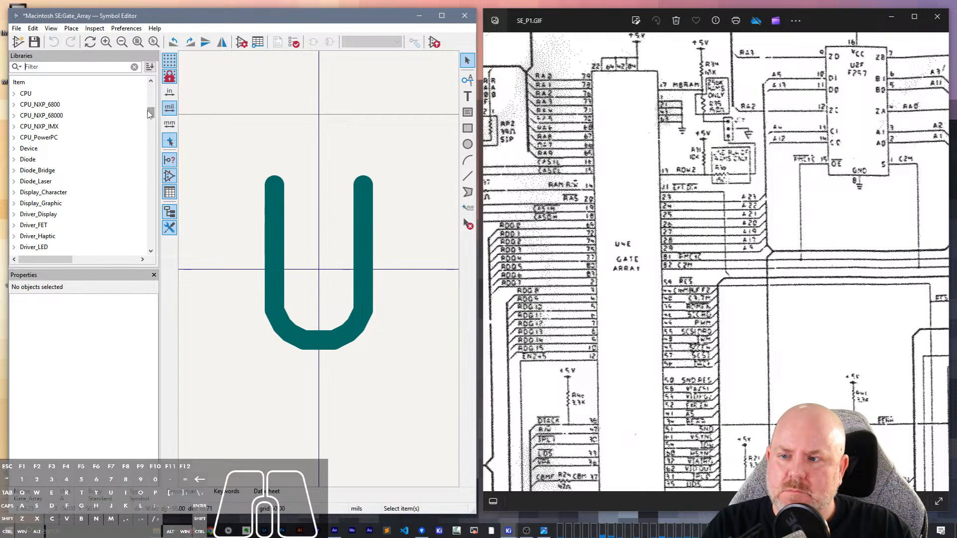
drag(150, 113, 150, 202)
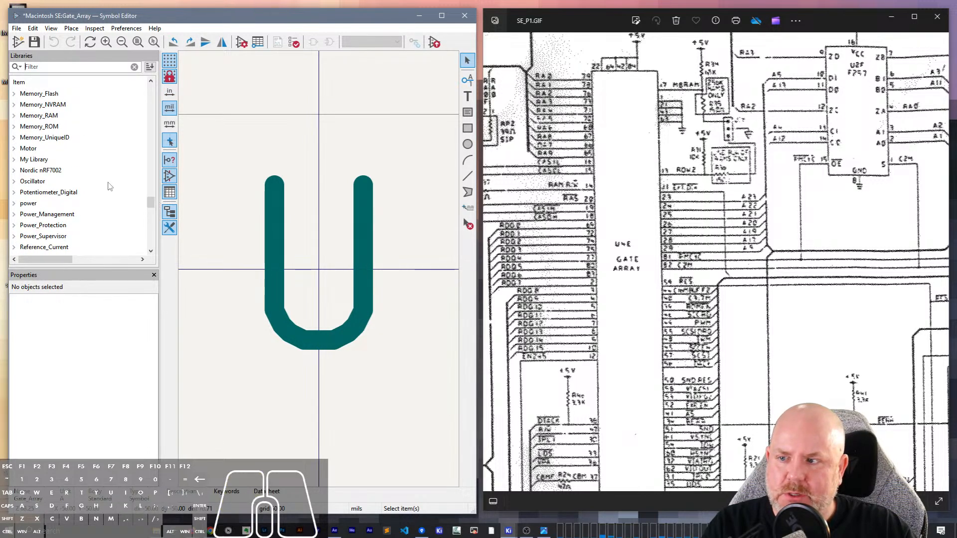
scroll(109, 186, up, 10)
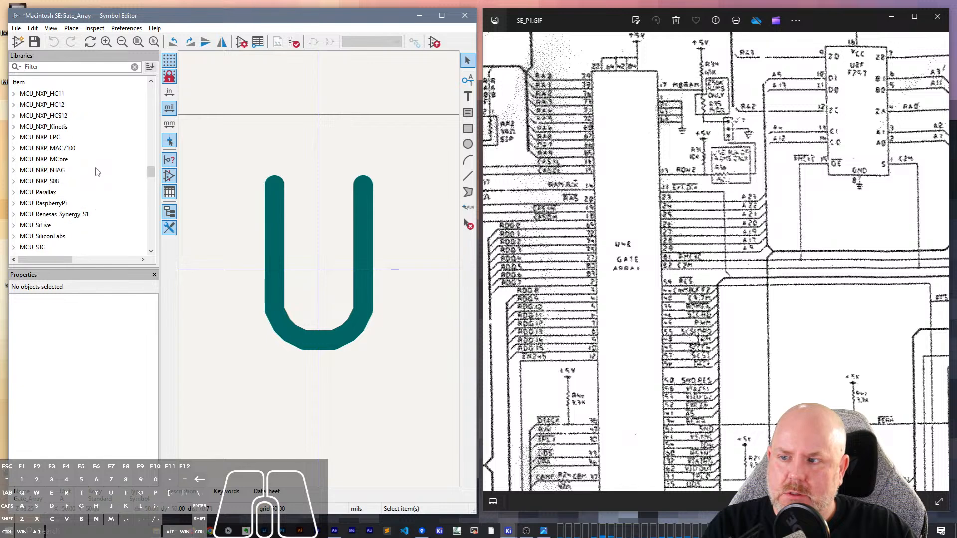
scroll(97, 172, up, 8)
scroll(95, 167, down, 3)
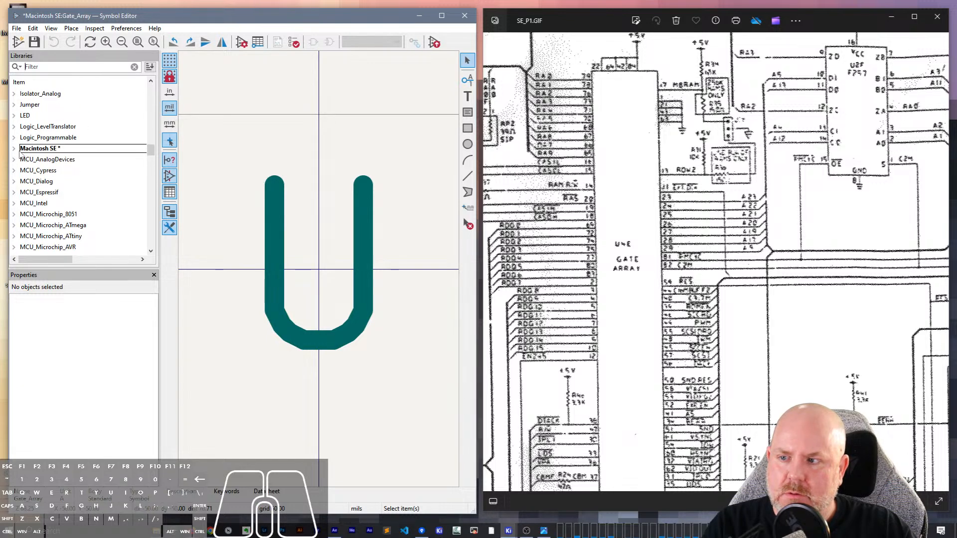
click(14, 150)
click(321, 147)
key(ctrl+s)
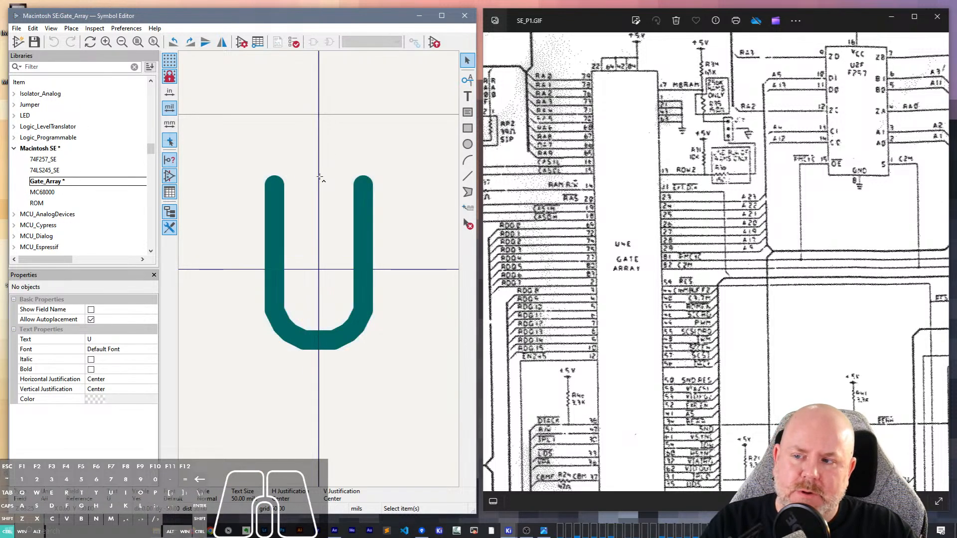
- Examine the upper part of the U4E gate array on SE_P1.GIF, including its +5V supply pins
scroll(320, 176, down, 3)
middle_drag(335, 205, 340, 90)
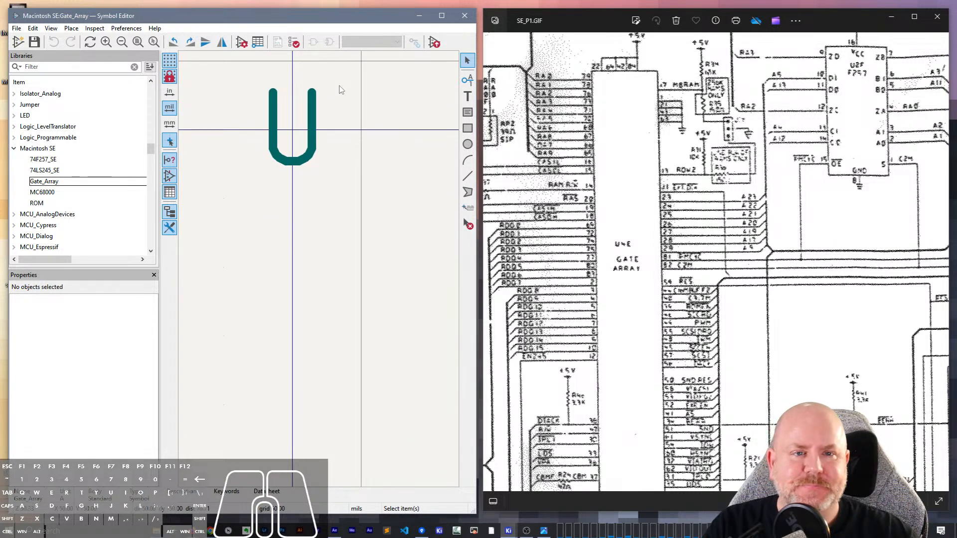
scroll(588, 93, up, 5)
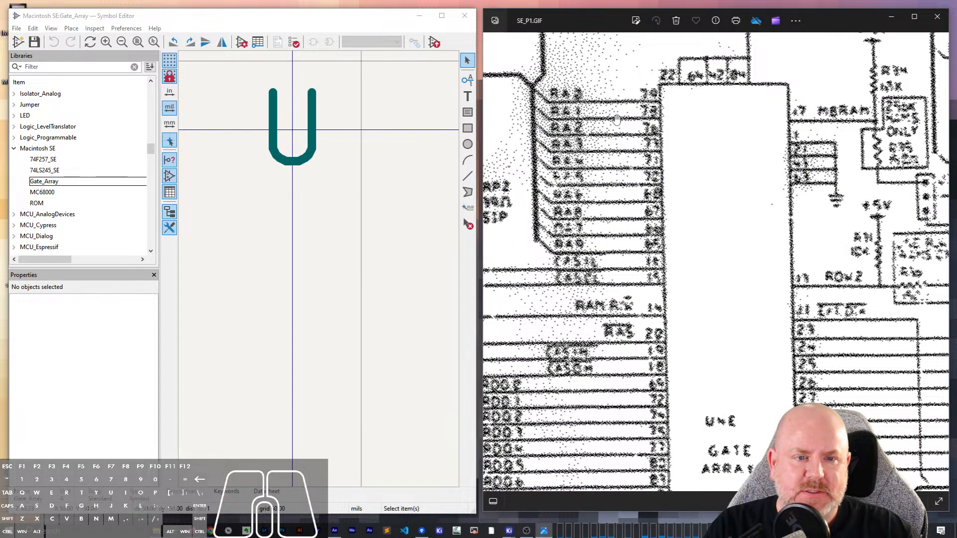
scroll(617, 119, down, 5)
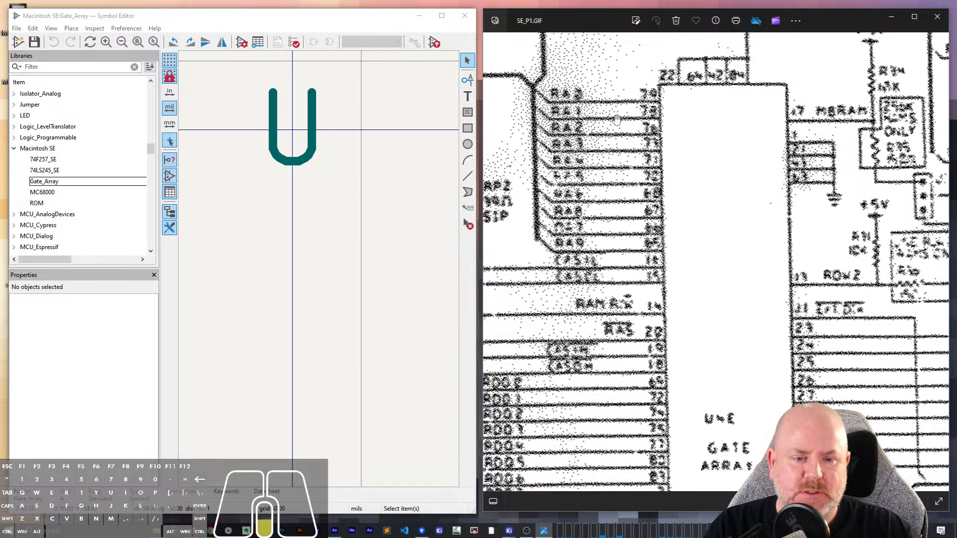
drag(698, 307, 623, 214)
drag(643, 150, 655, 295)
drag(673, 152, 693, 272)
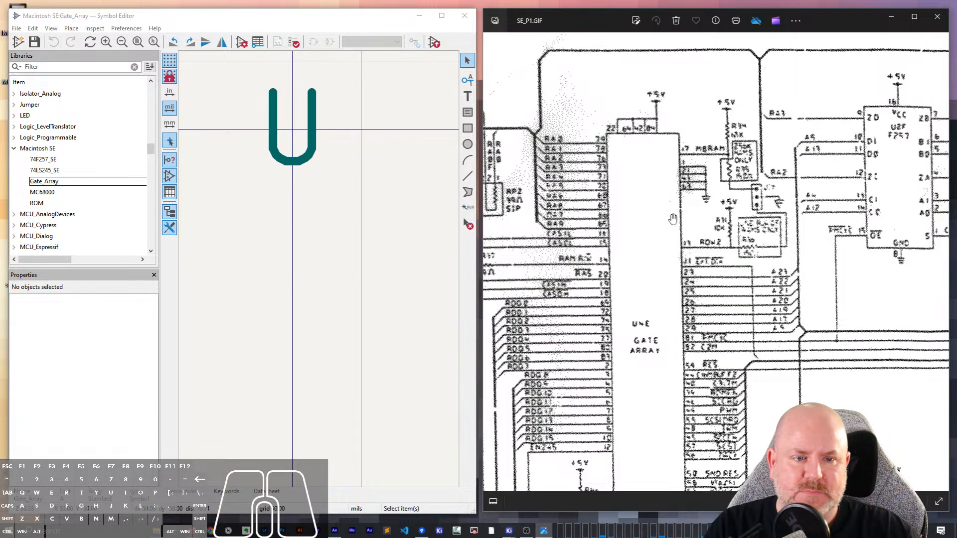
scroll(579, 139, up, 5)
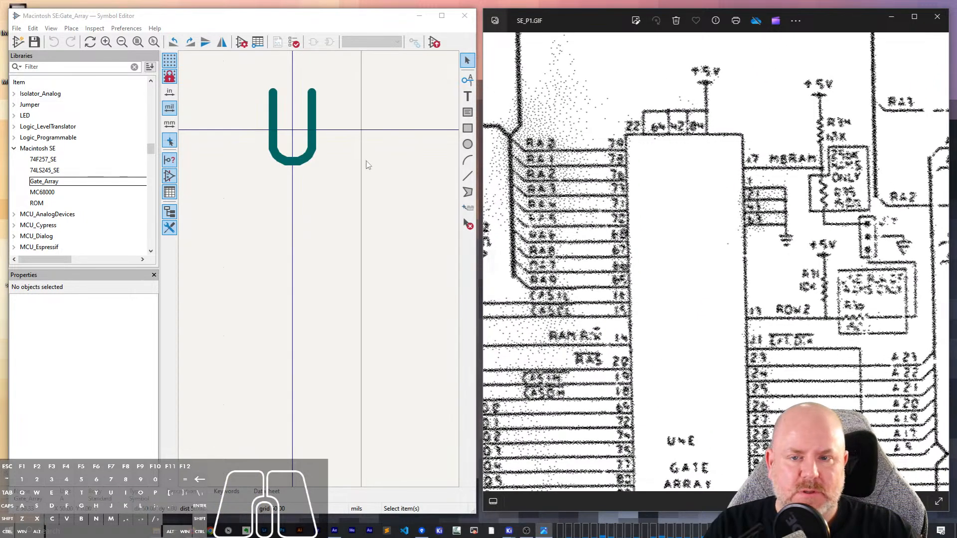
- Place an unnamed power input pin number 22, oriented downward, near the origin of the Gate_Array symbol
click(363, 164)
click(468, 86)
click(287, 291)
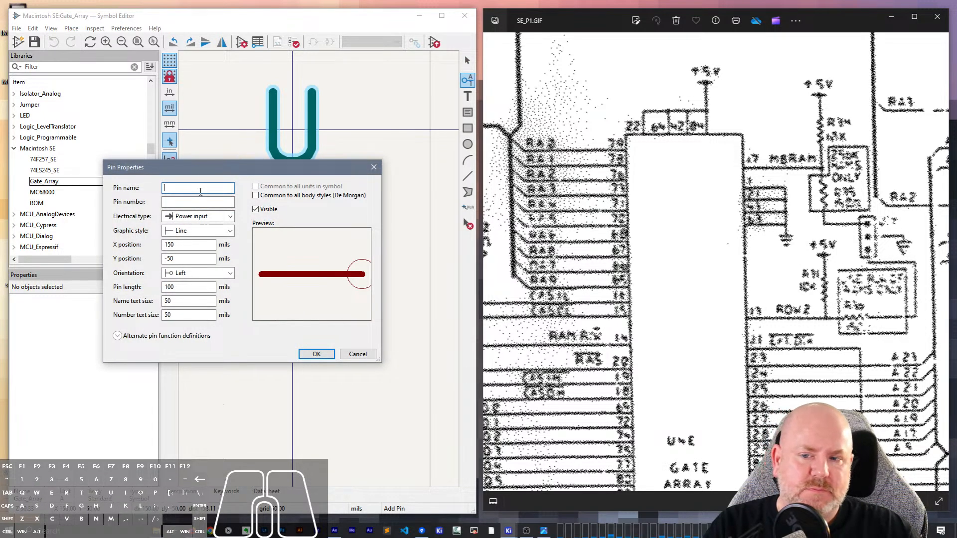
text(22)
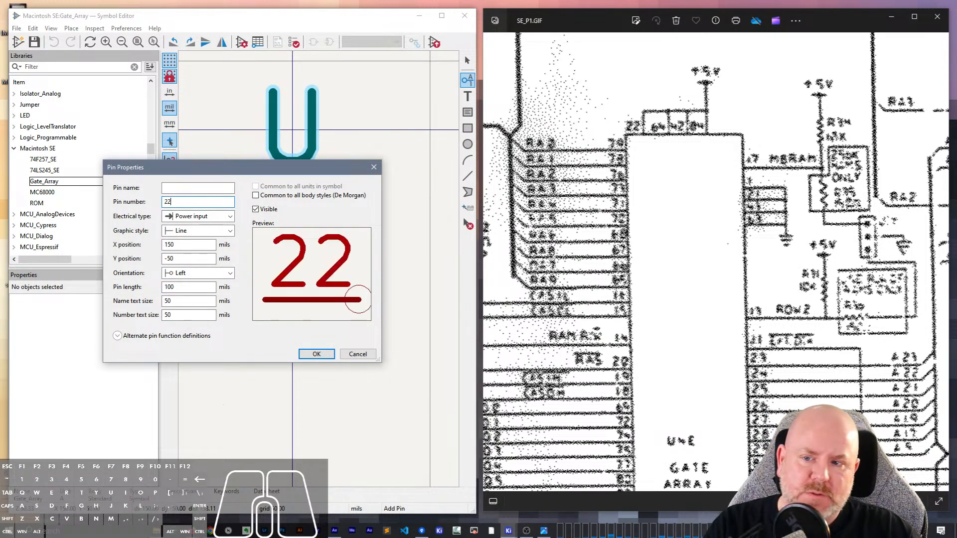
click(212, 216)
click(212, 216)
click(310, 350)
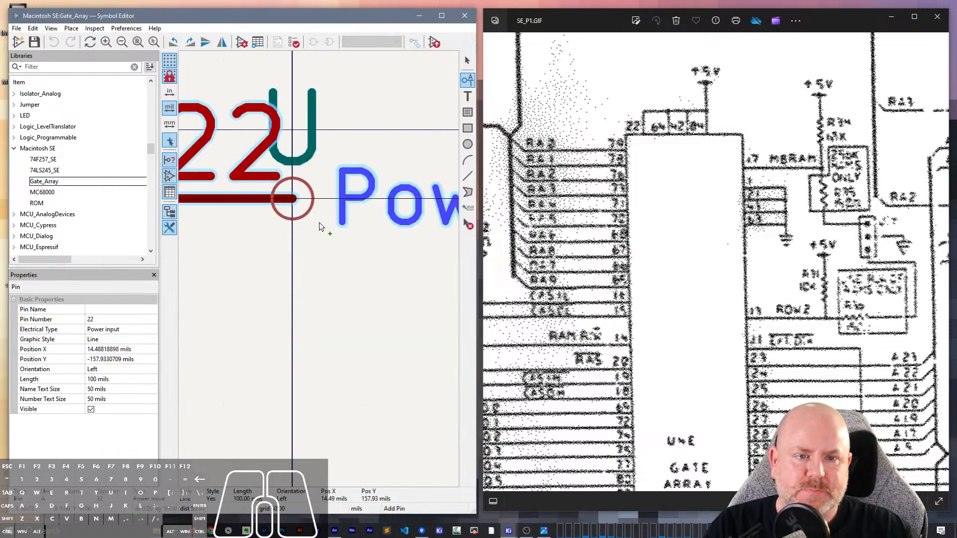
key(r)
scroll(325, 237, down, 5)
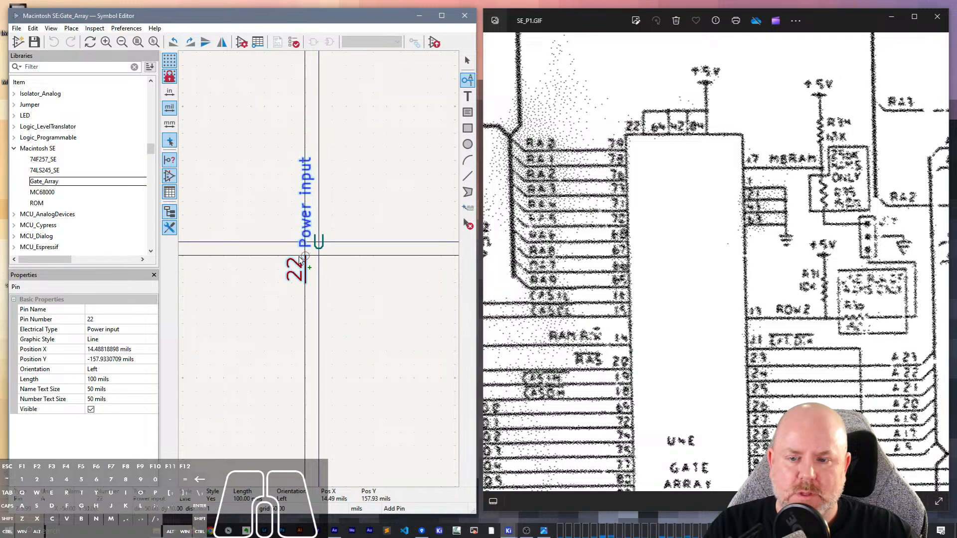
click(298, 256)
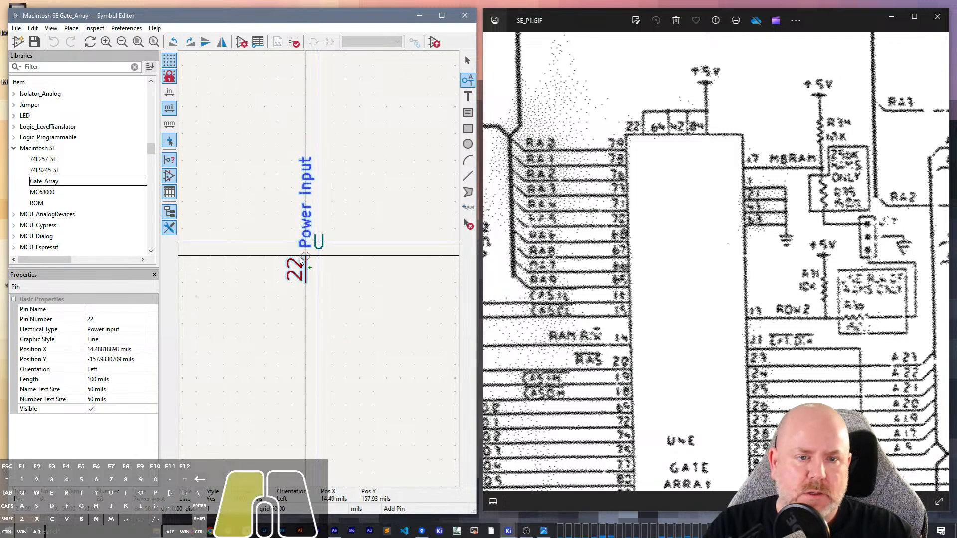
- Place a downward power input pin with the pin name 64 beside pin 22, 100 mils away
click(326, 256)
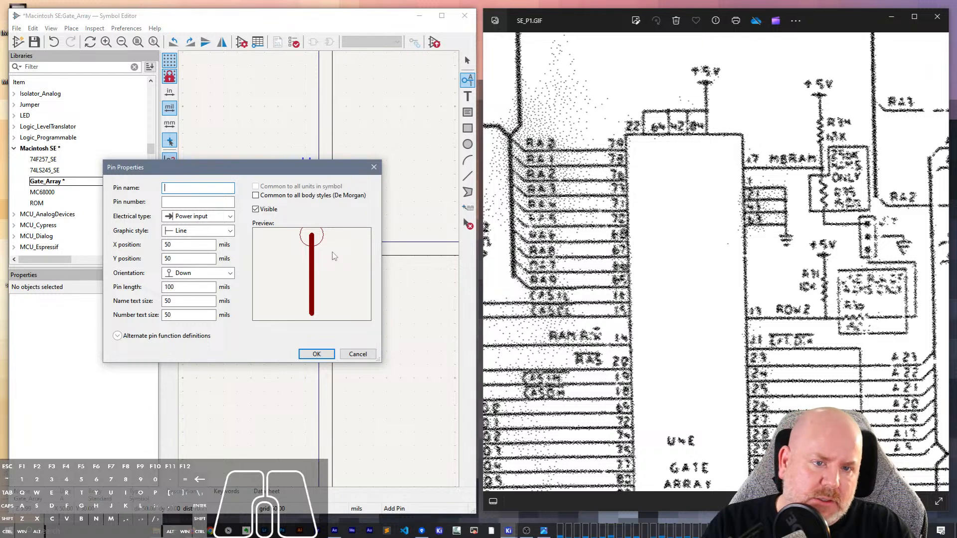
text(64)
key(Return)
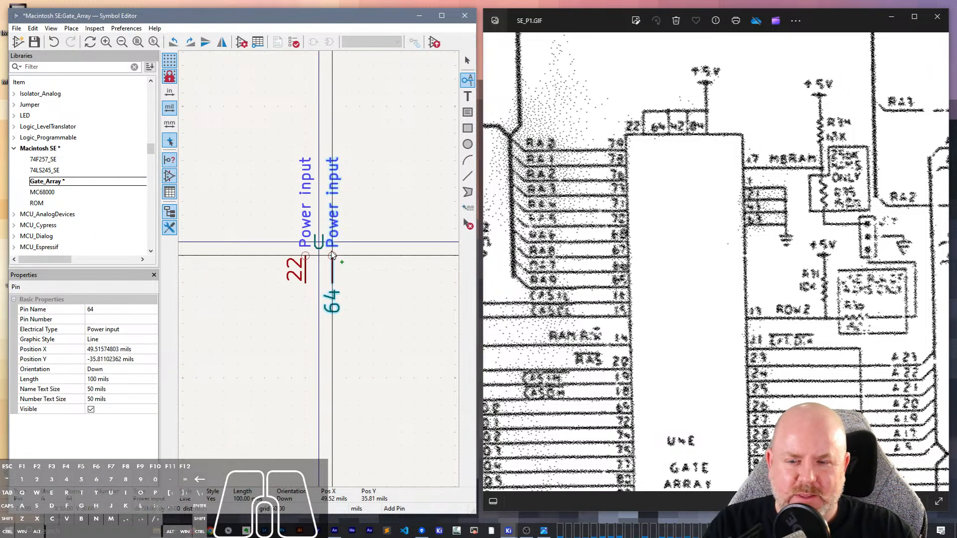
click(332, 256)
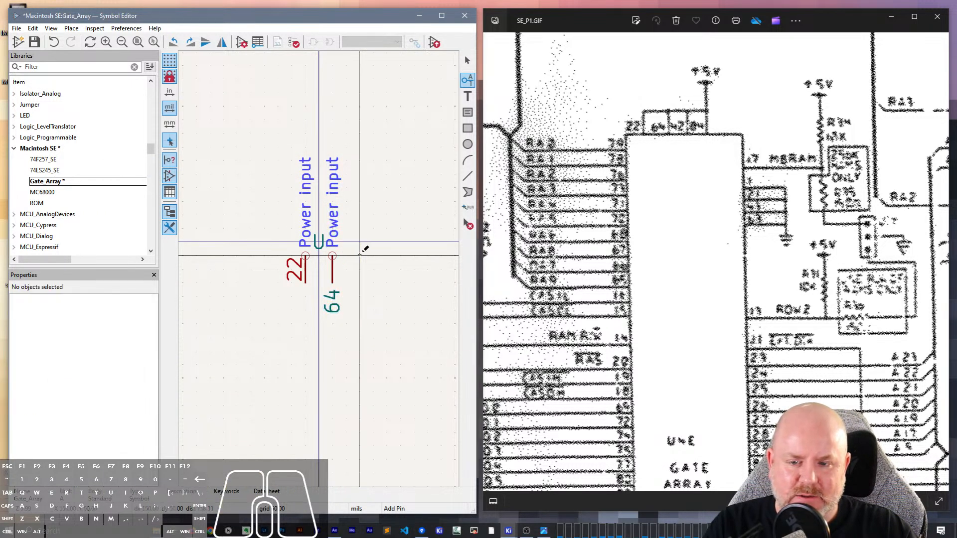
- Place an unnamed downward power input pin number 42 in line with the pin named 64, 150 mils to its right
click(360, 255)
text(42)
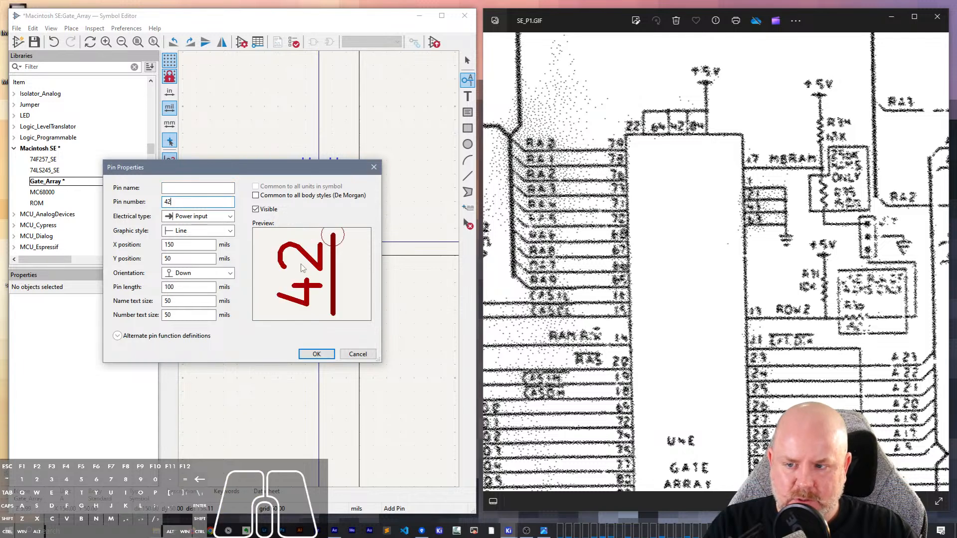
click(316, 355)
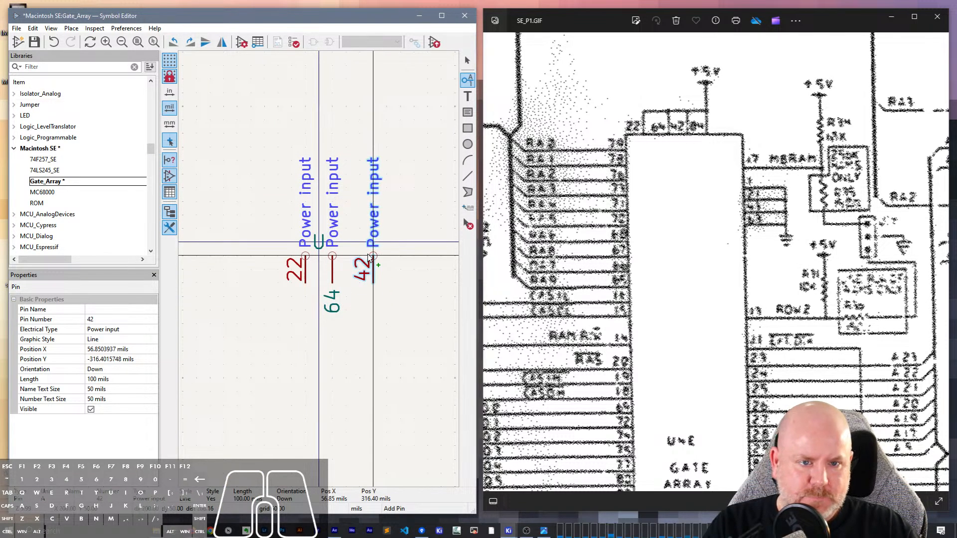
click(372, 256)
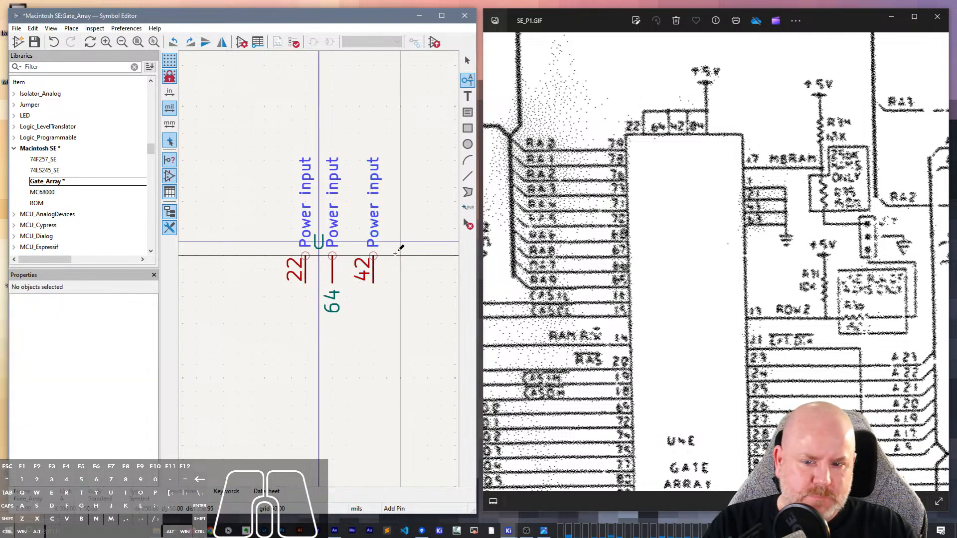
- Place an unnamed downward power input pin number 84 in line with pin 42, 150 mils to its right
click(270, 225)
click(198, 202)
text(84)
key(Return)
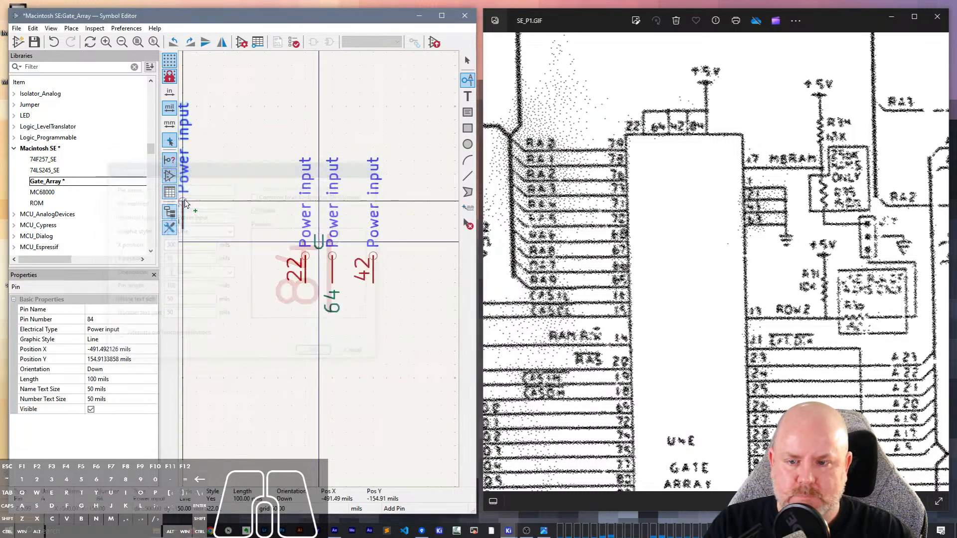
click(414, 255)
key(Escape)
- Correct the second supply pin by clearing its pin name and setting its pin number to 64
click(332, 279)
click(103, 309)
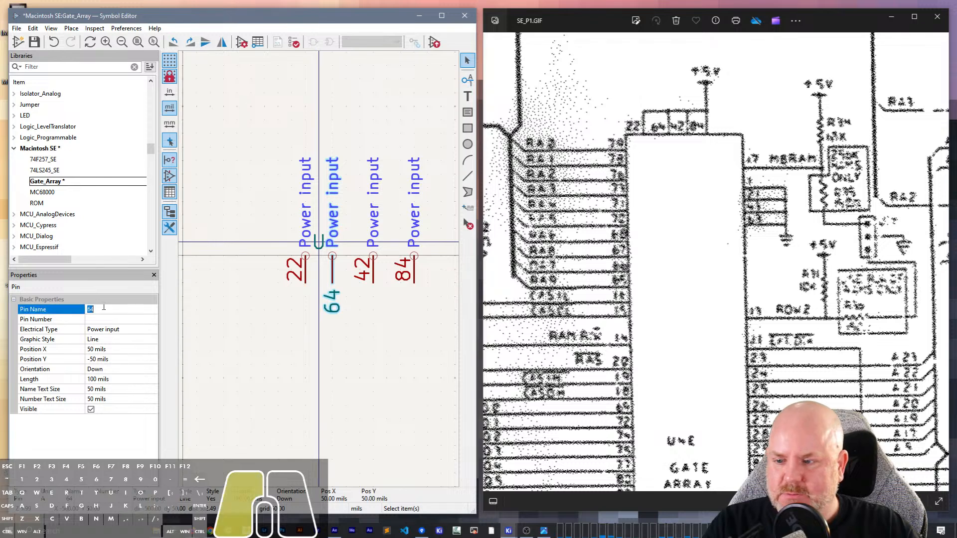
click(103, 307)
key(ctrl+x)
click(104, 319)
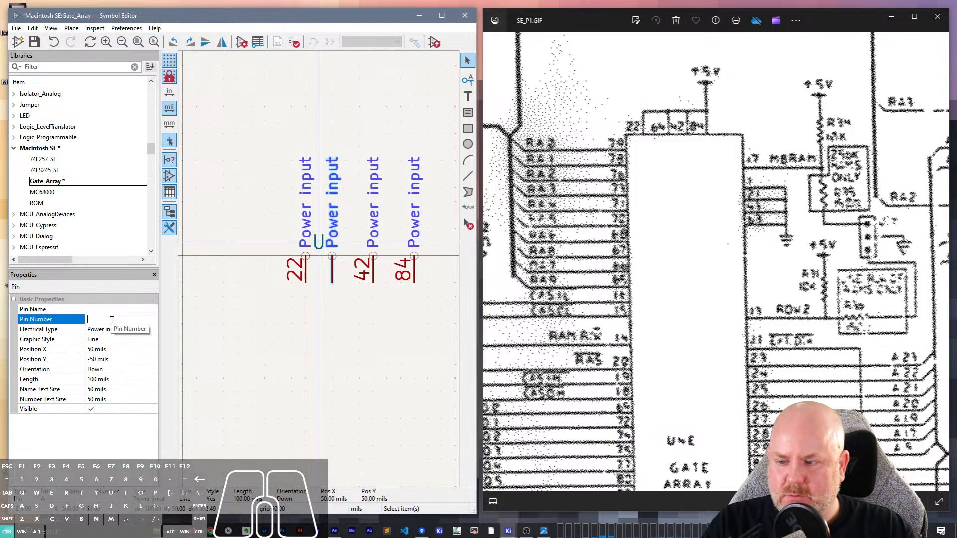
key(ctrl+v)
key(Return)
key(Escape)
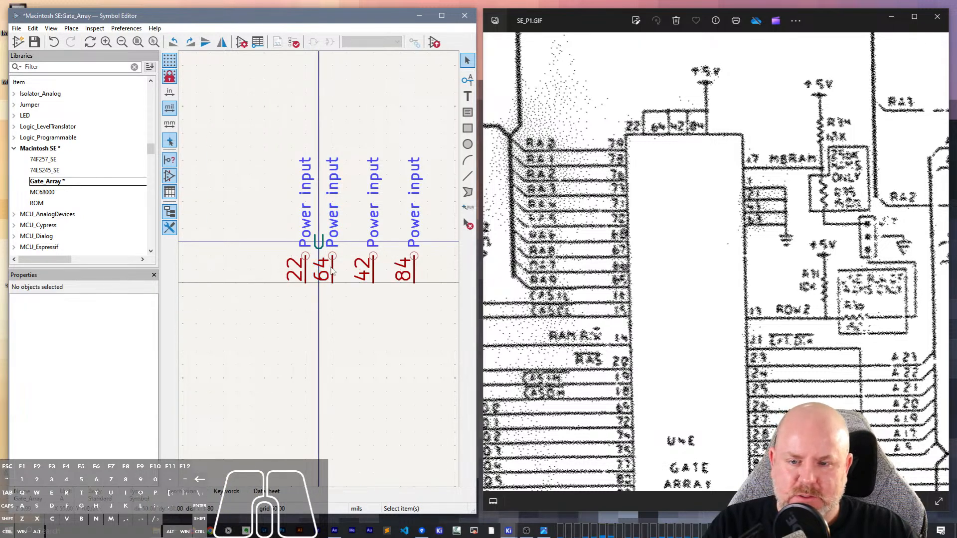
- Shift pins 64, 42 and 84 each 50 mils to the right so the four supply pins are 150 mils apart
click(335, 265)
key(m)
click(349, 265)
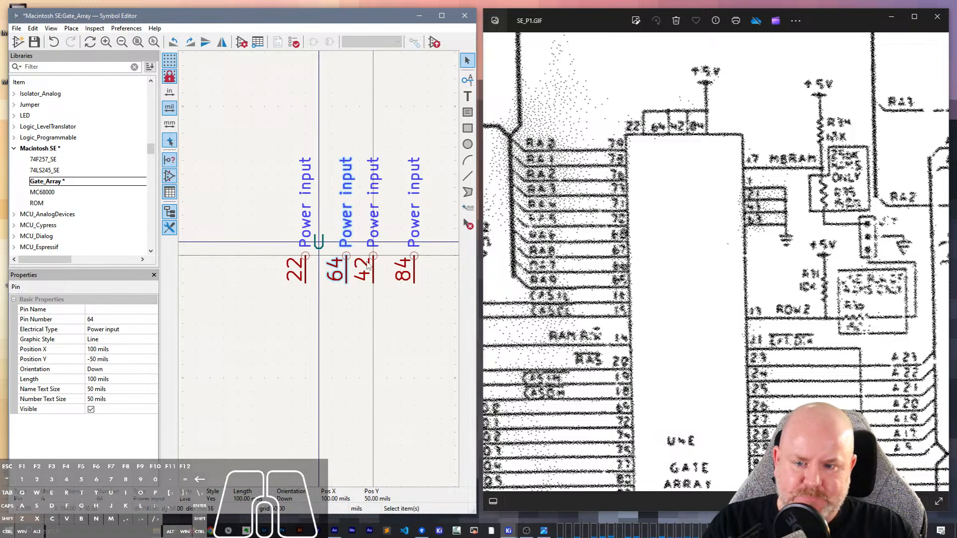
click(374, 266)
key(m)
click(387, 267)
click(413, 264)
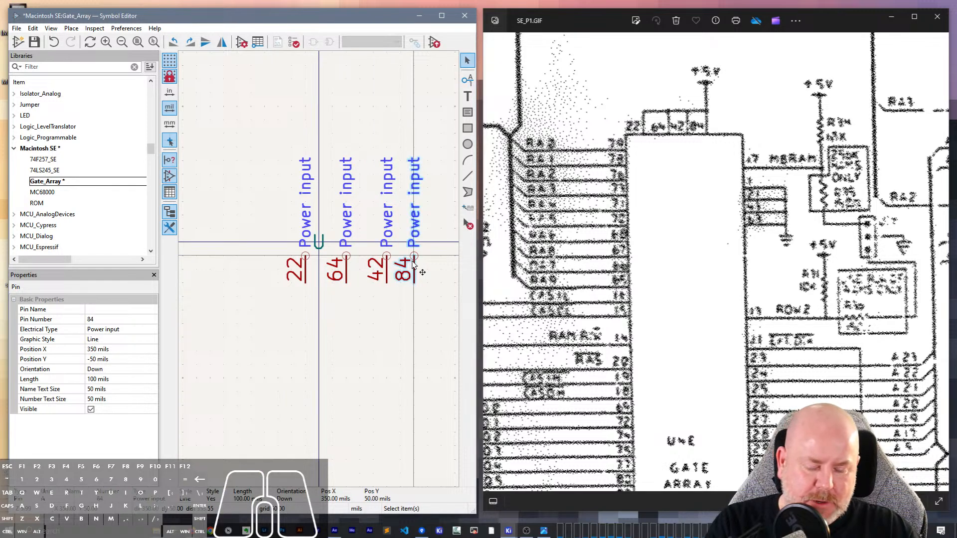
click(427, 265)
scroll(319, 269, down, 5)
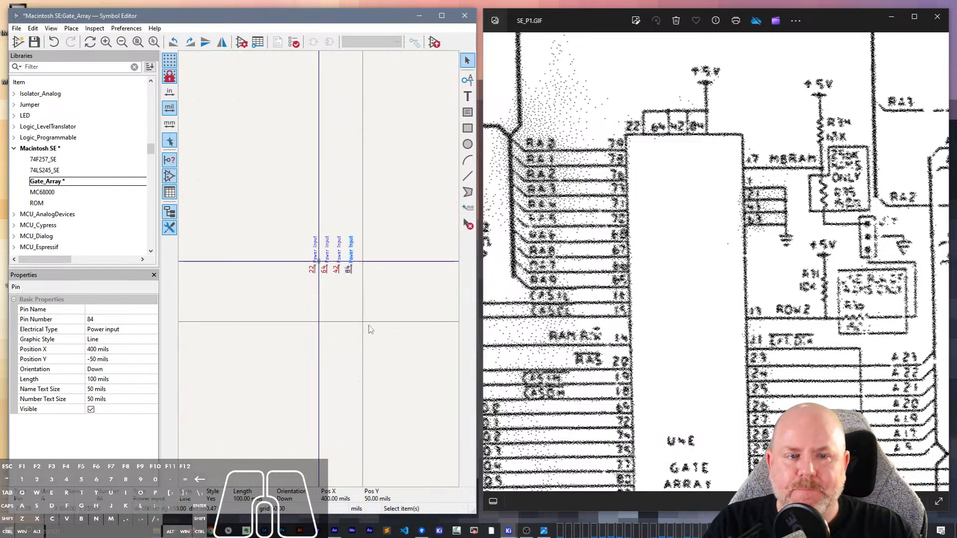
click(341, 299)
- Place an unnamed power input pin number 1, oriented right, below and to the right of the four supply pins
scroll(354, 302, down, 3)
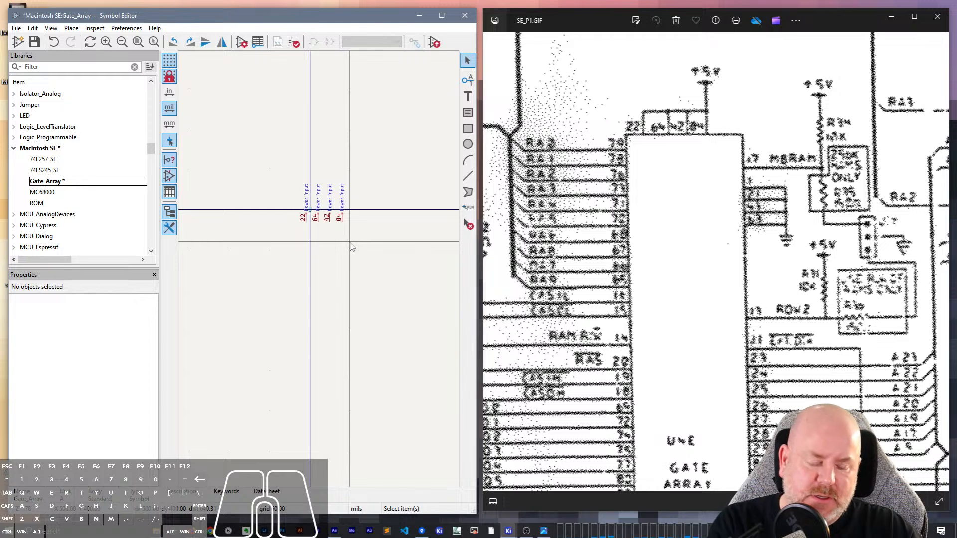
text(p1)
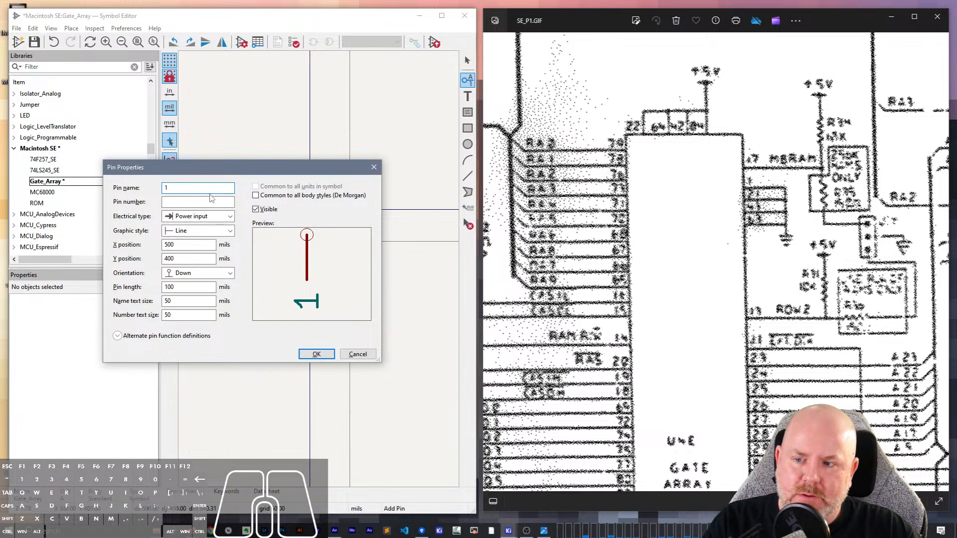
key(BackSpace)
click(211, 201)
text(1)
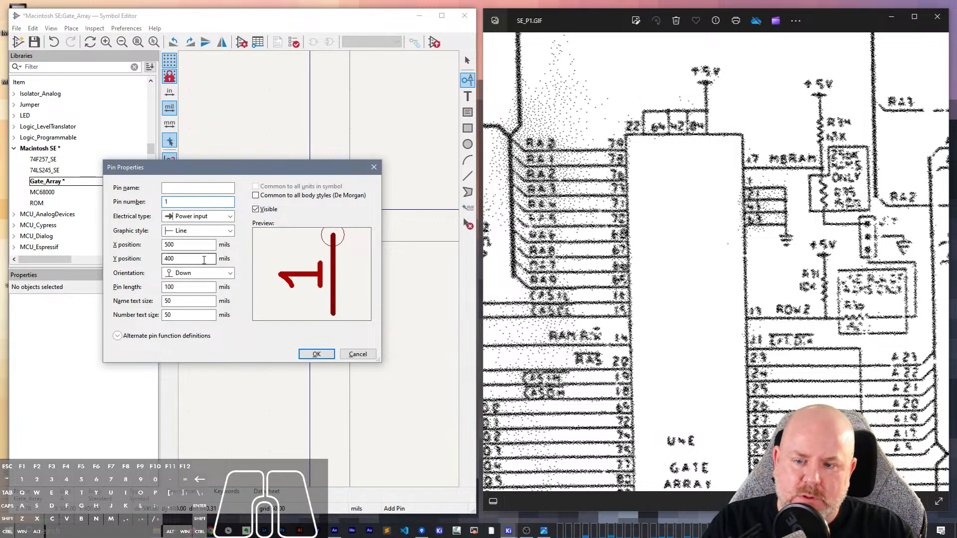
click(316, 354)
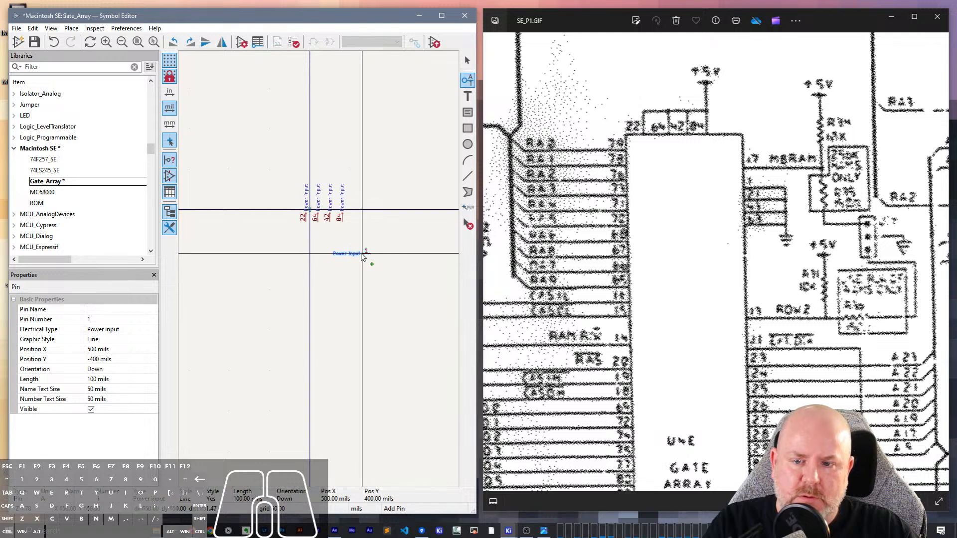
click(359, 250)
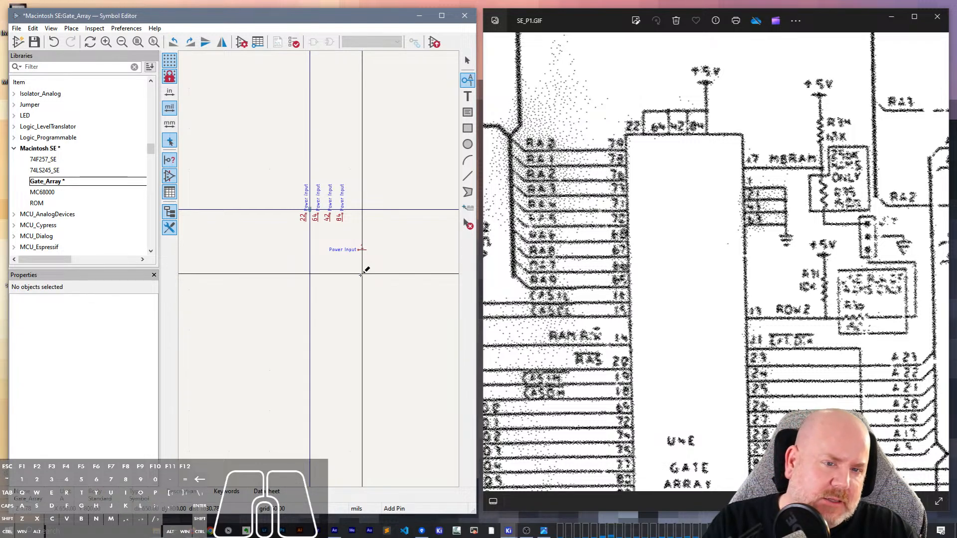
- Place an unnamed right-oriented power input pin number 21 directly beneath pin 1, 100 mils lower
click(361, 274)
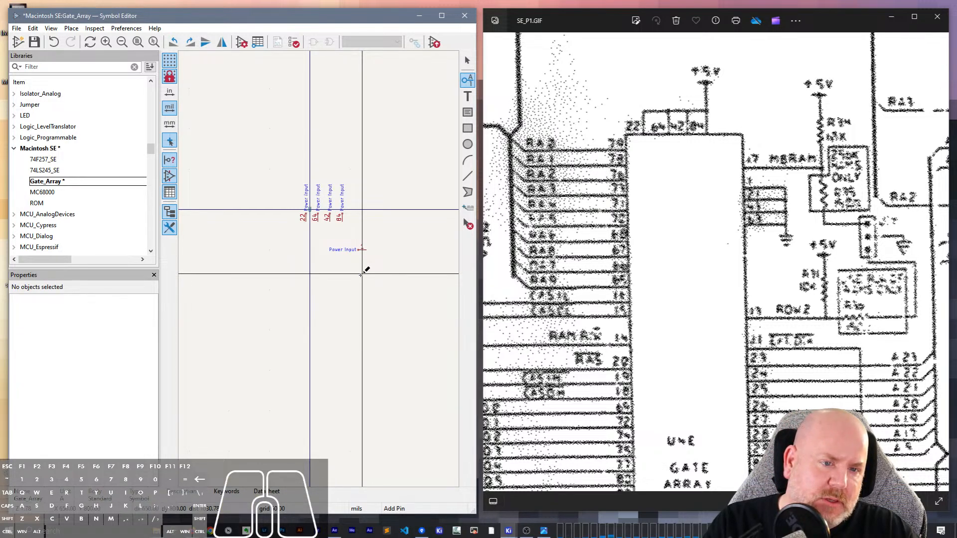
click(197, 202)
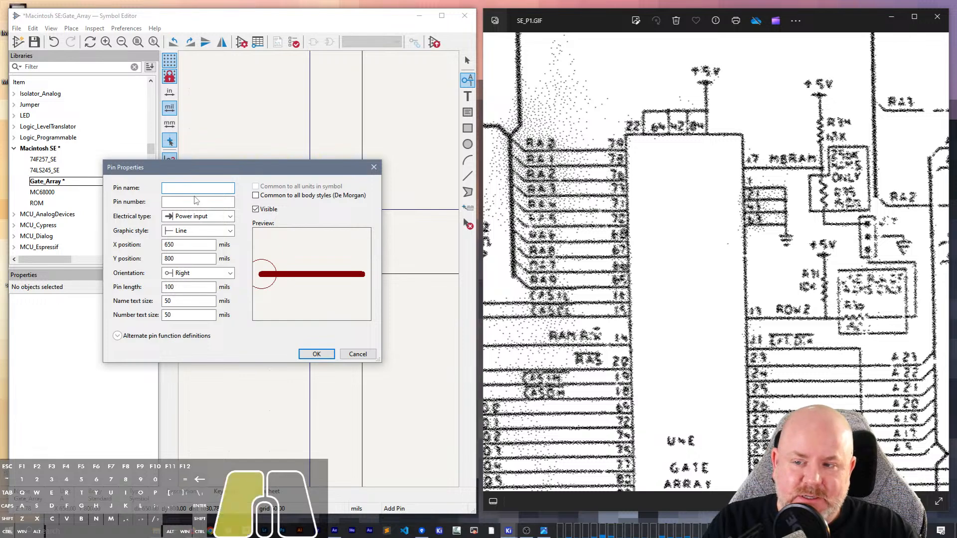
text(21)
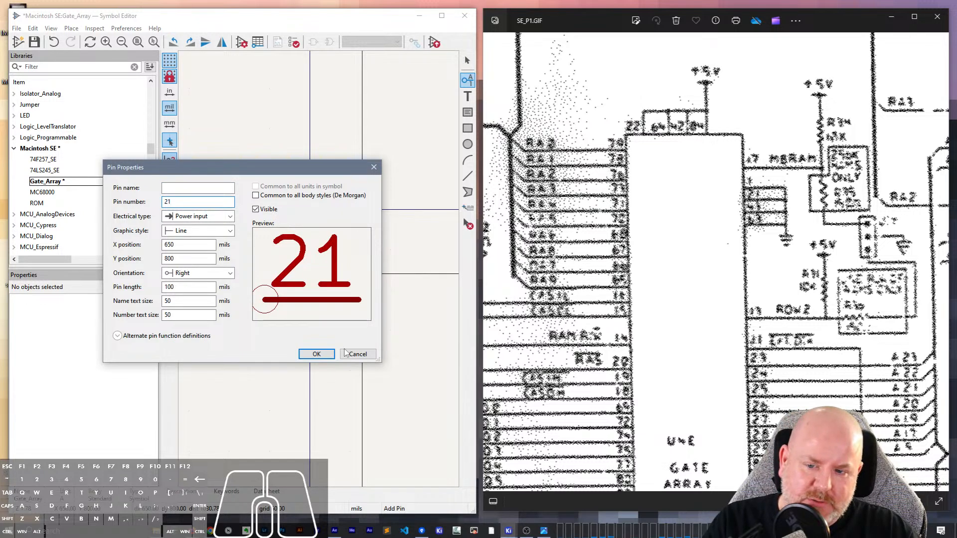
click(327, 354)
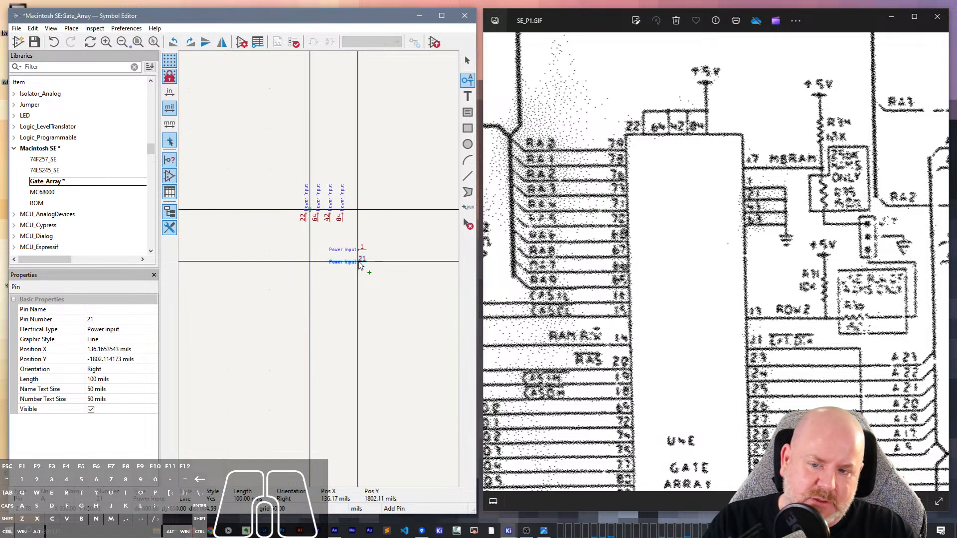
click(360, 260)
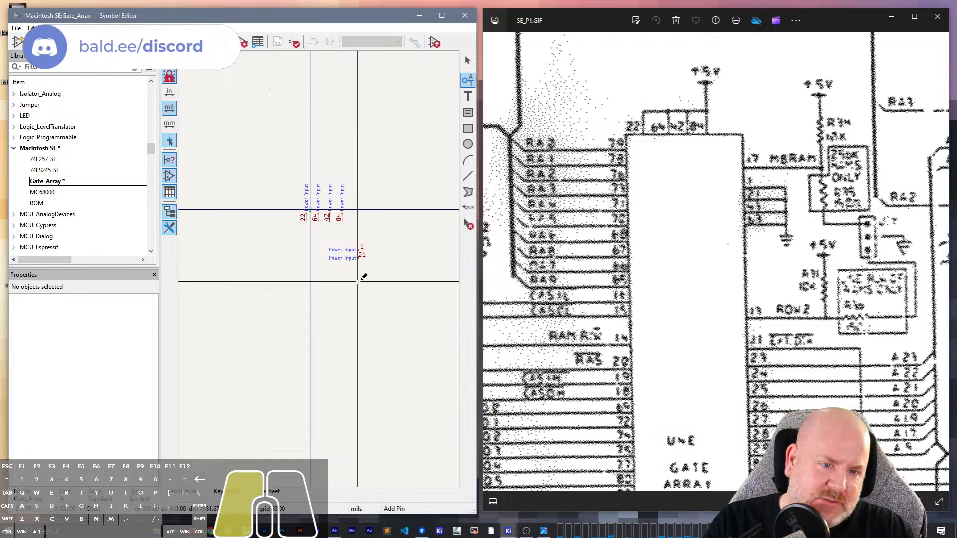
- Place an unnamed right-oriented power input pin number 43 directly beneath pin 21, 100 mils lower
click(363, 278)
click(179, 203)
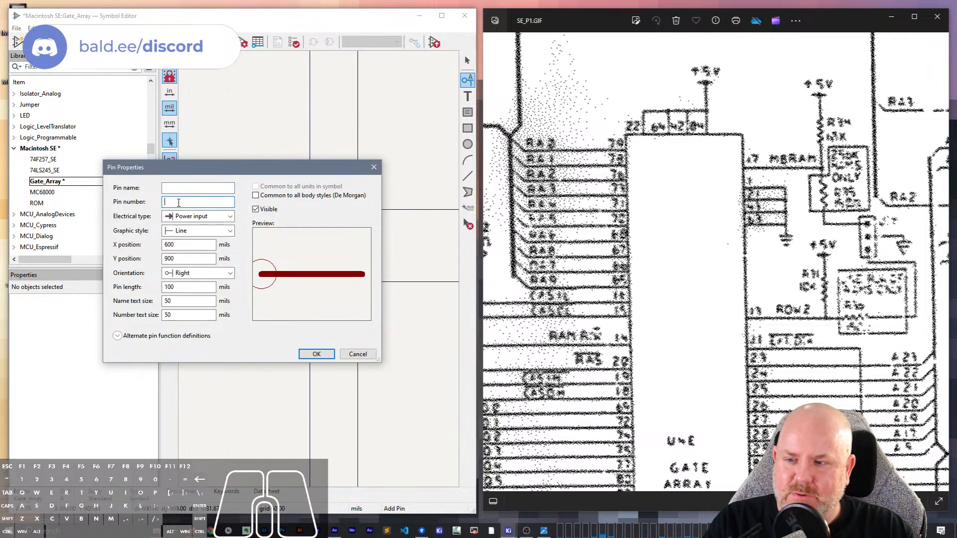
text(43)
click(317, 354)
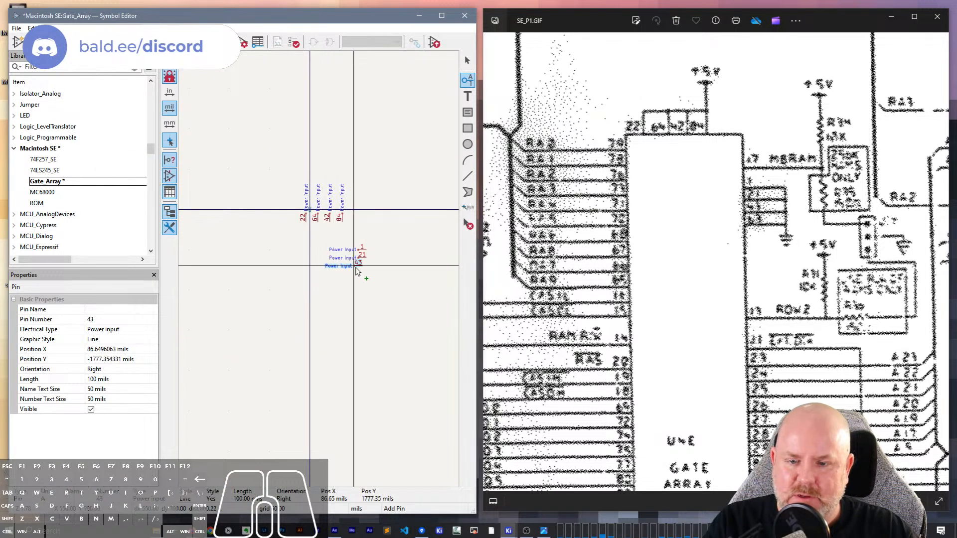
click(359, 268)
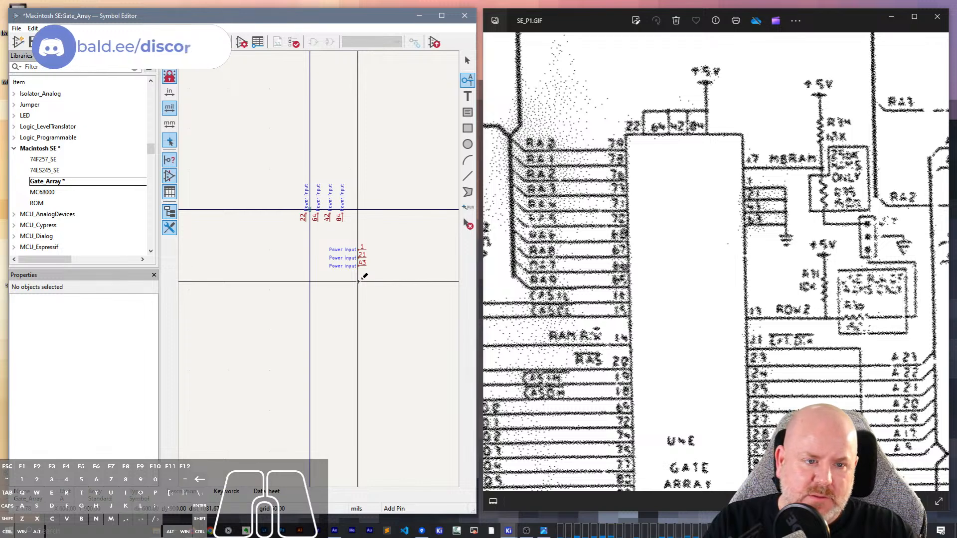
- Place a right-oriented power input pin number 84 directly beneath pin 43, 100 mils lower, and stop adding pins
click(359, 282)
click(201, 203)
text(84)
key(Return)
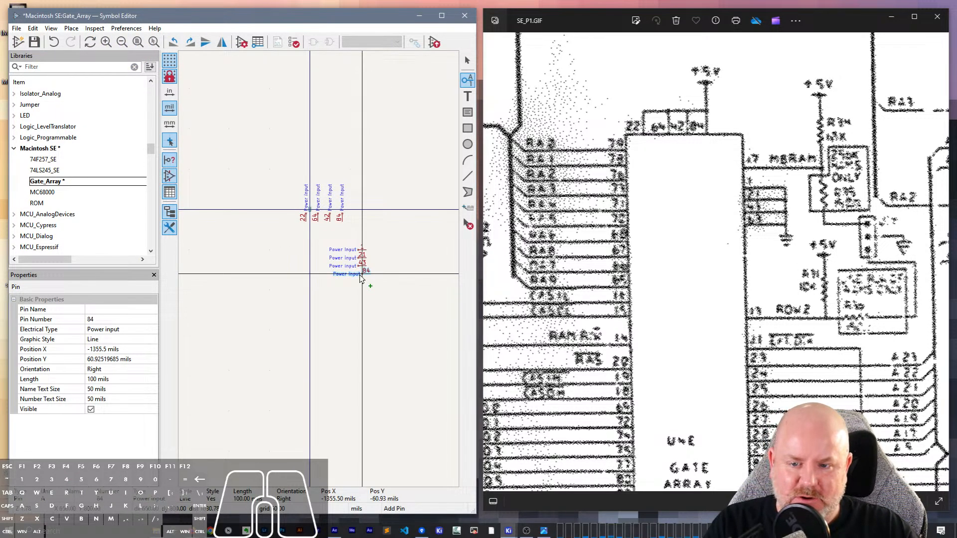
click(362, 280)
click(359, 296)
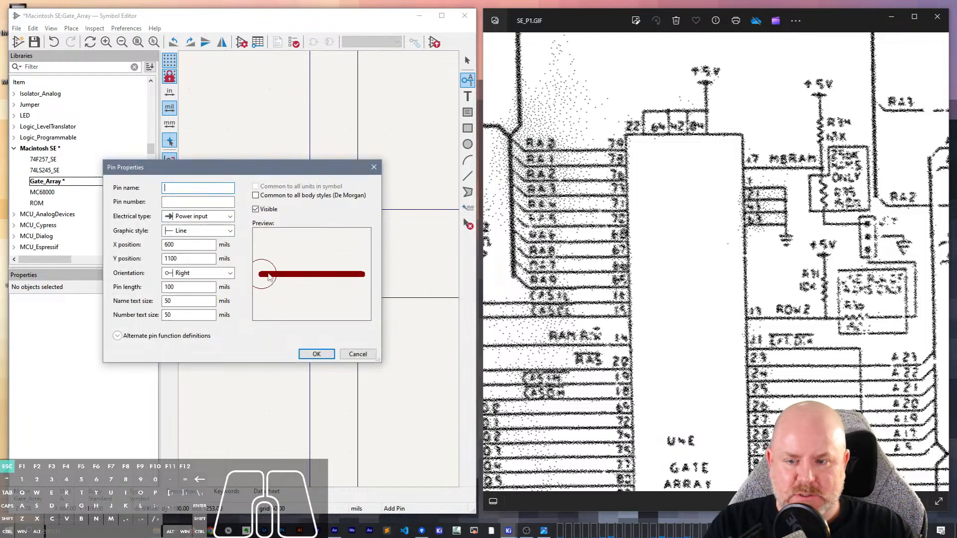
key(Escape)
key(Escape)
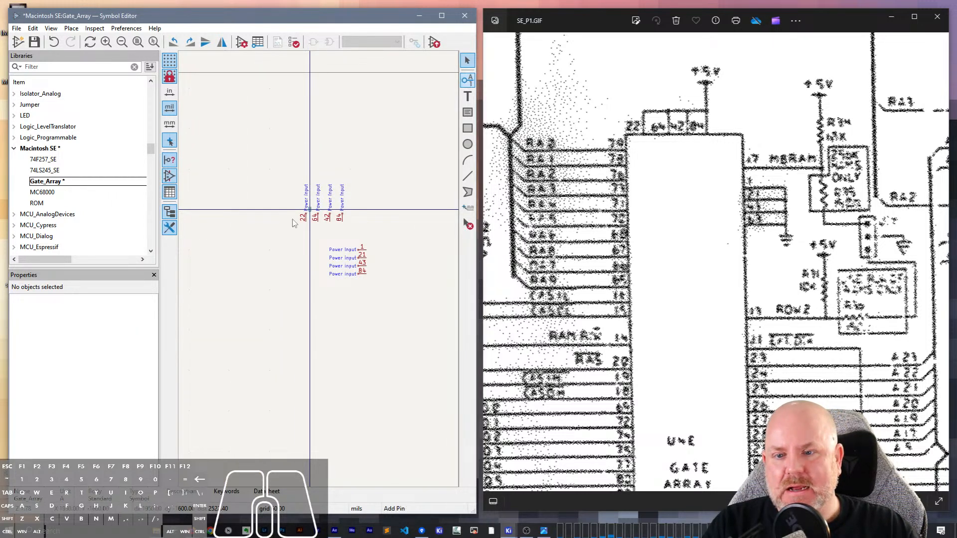
- Place an unnamed pin number 79 with electrical type Unspecified, oriented right, below and to the left of the supply pins
key(p)
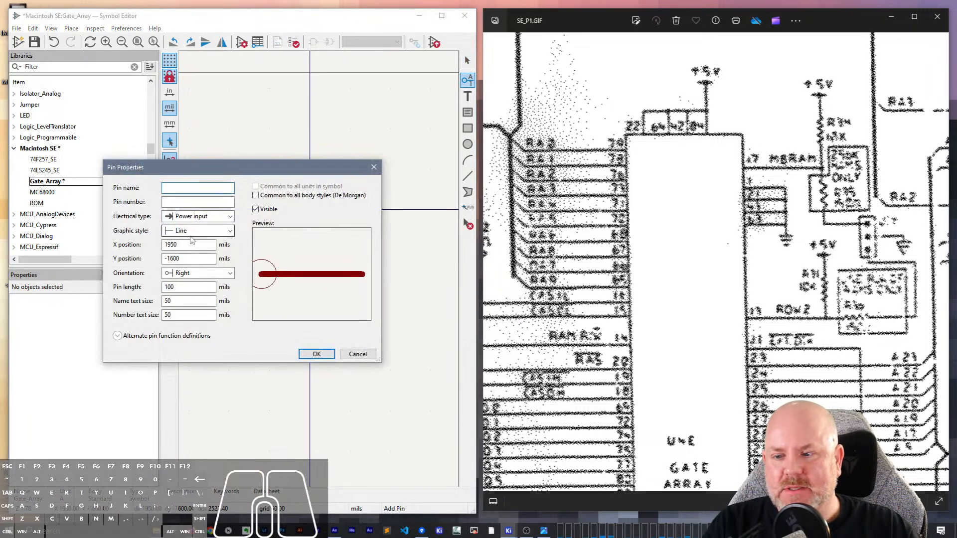
click(215, 221)
click(218, 287)
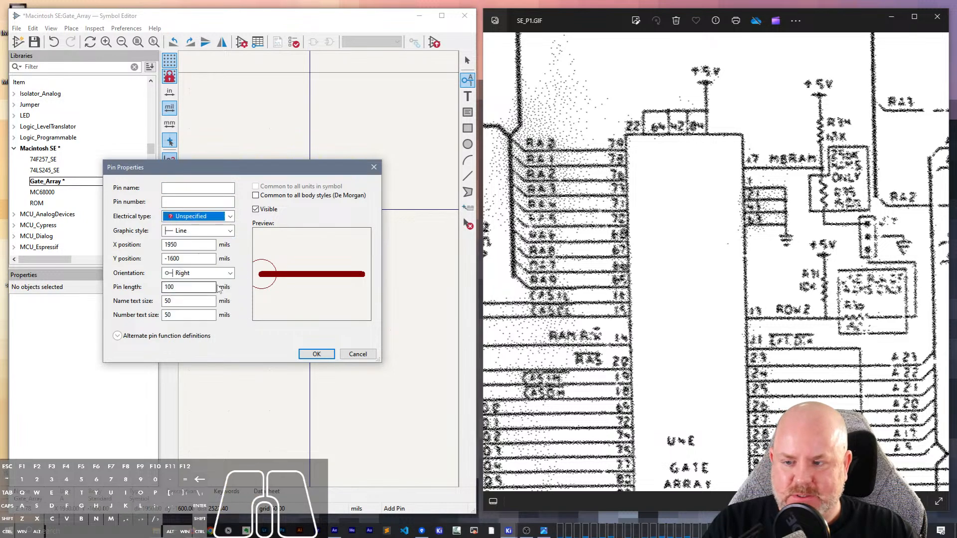
click(200, 202)
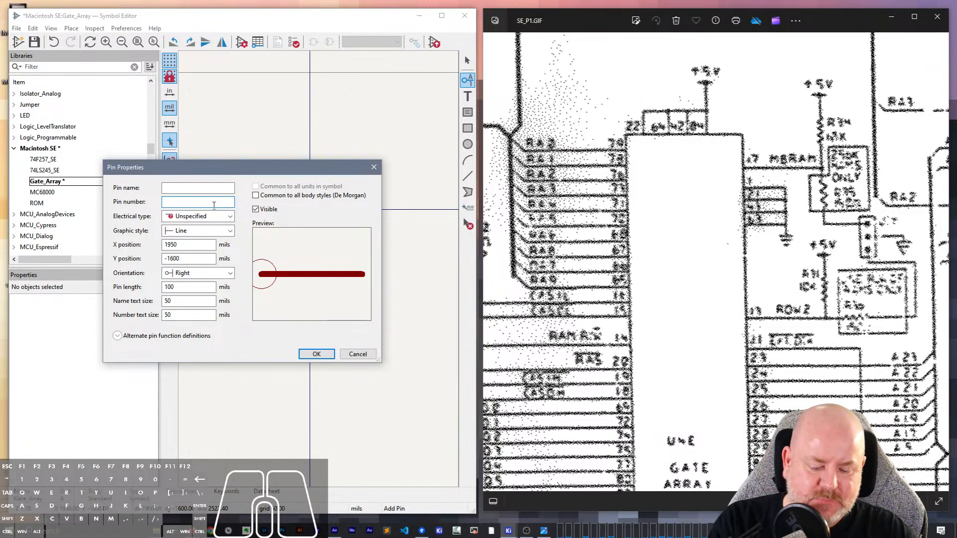
text(79)
key(Return)
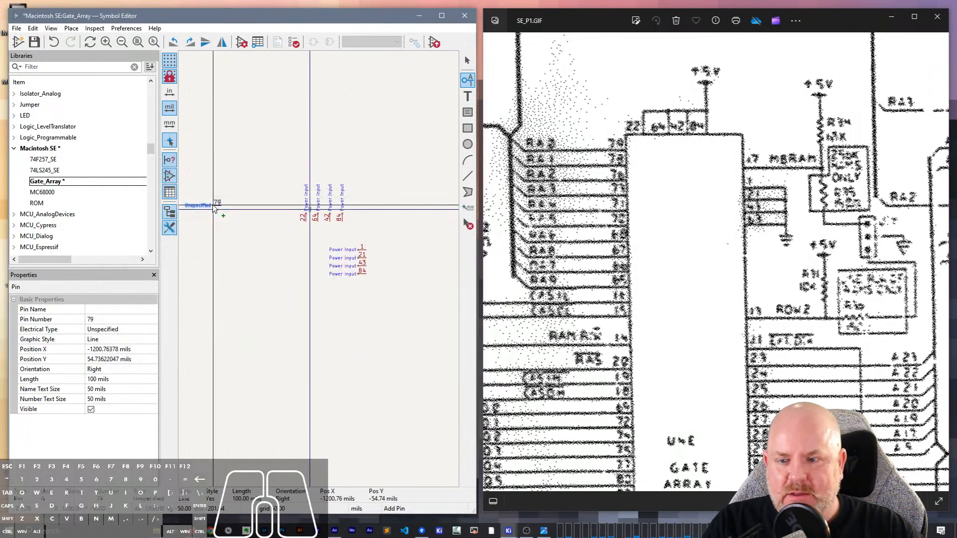
click(279, 245)
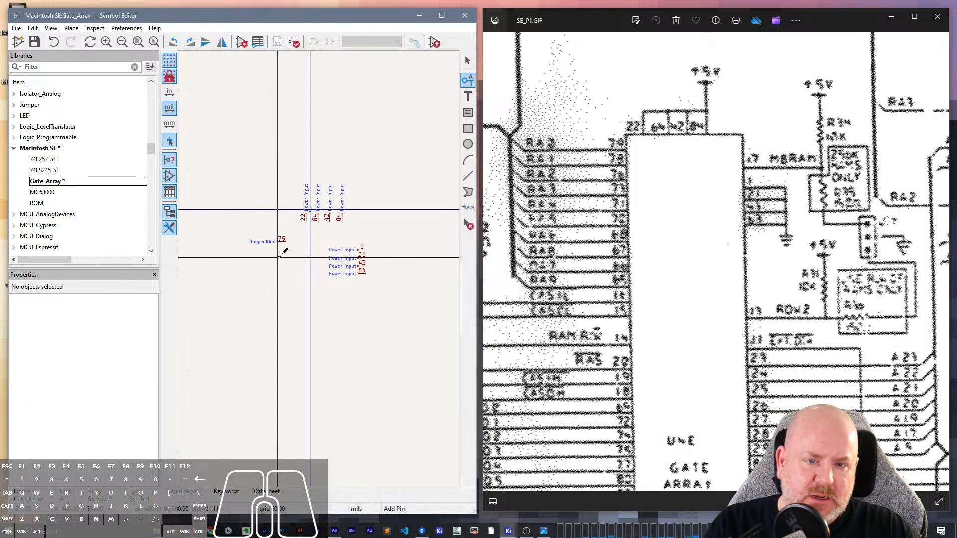
- Place an unnamed Unspecified pin number 89, oriented right, directly beneath pin 79, 200 mils lower
click(280, 255)
key(Tab)
text(89)
key(Return)
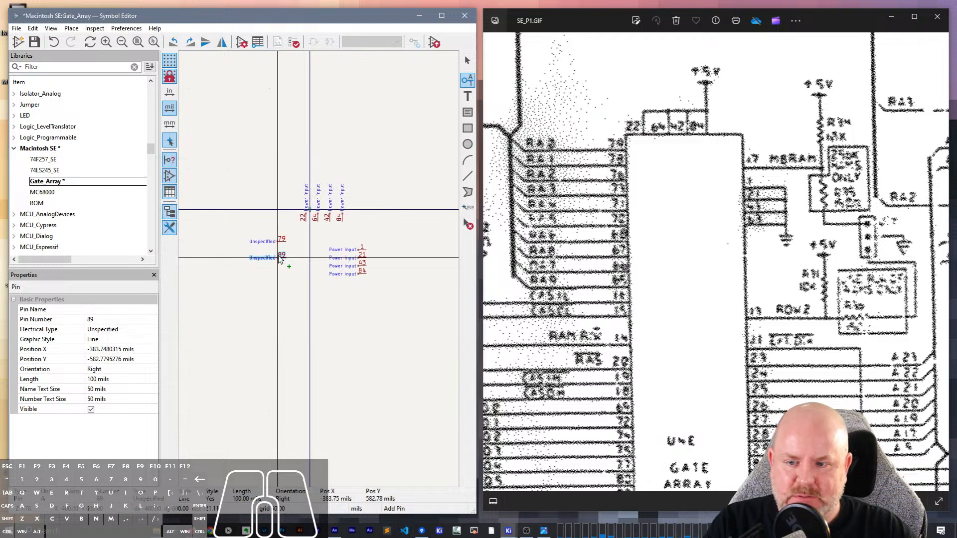
click(279, 259)
- Change the number of the pin beneath pin 79 to 78'
key(e)
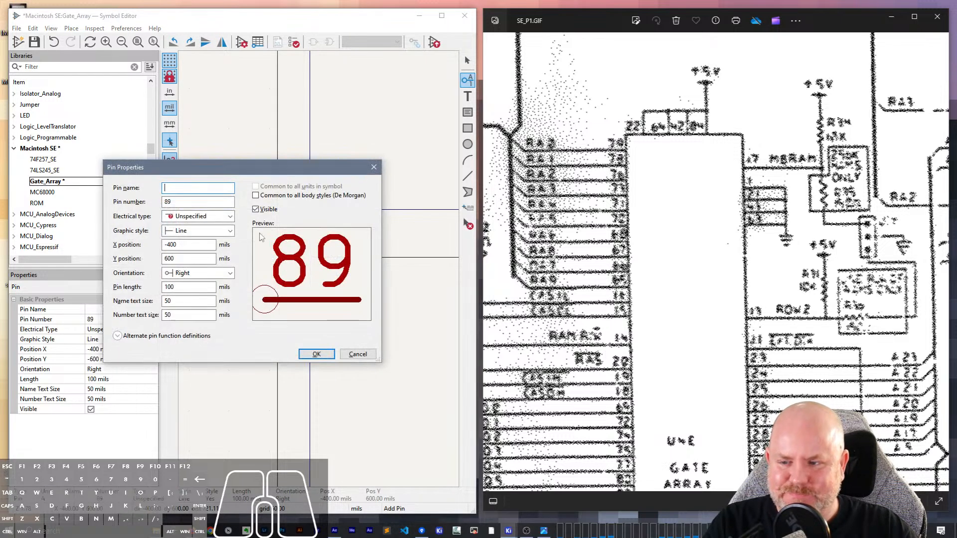
click(188, 201)
double_click(189, 200)
text(78)
key(Return)
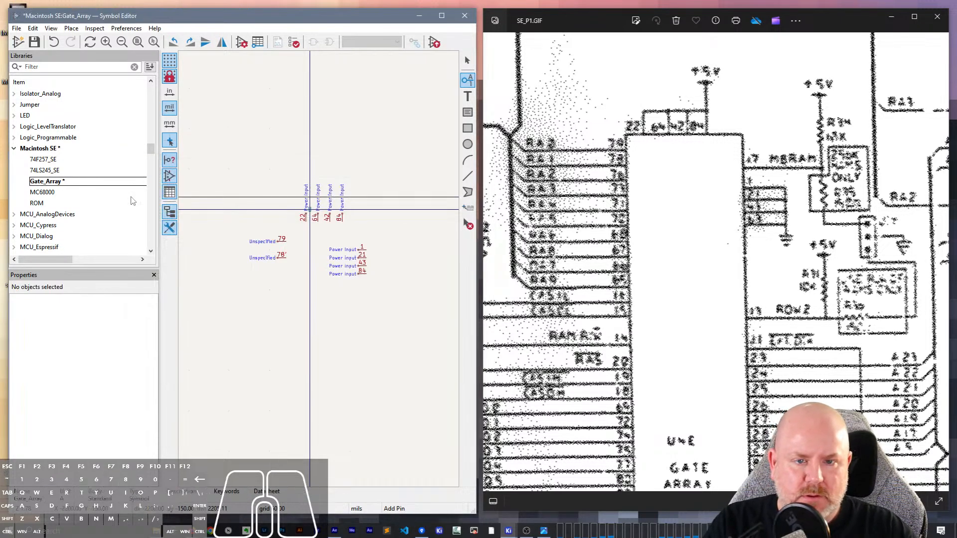
mouse_move(133, 201)
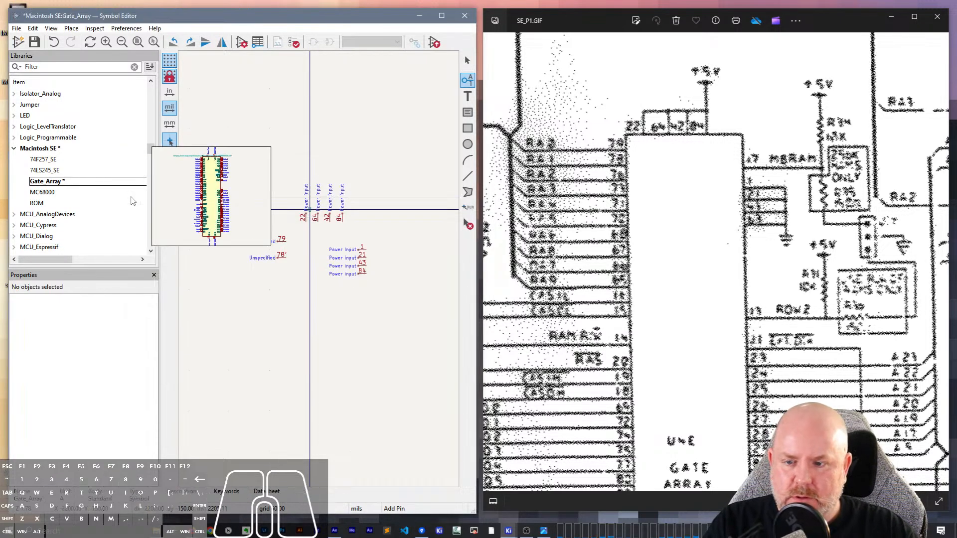
- Correct the number of the pin beneath pin 79 to 78 and move it up to 100 mils below pin 79
click(269, 257)
click(101, 319)
key(BackSpace)
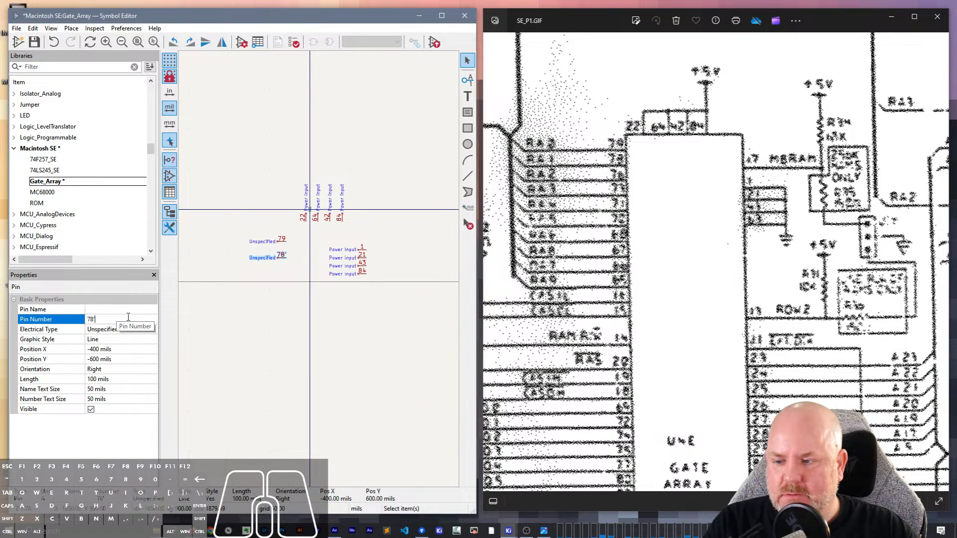
key(Return)
scroll(276, 259, up, 2)
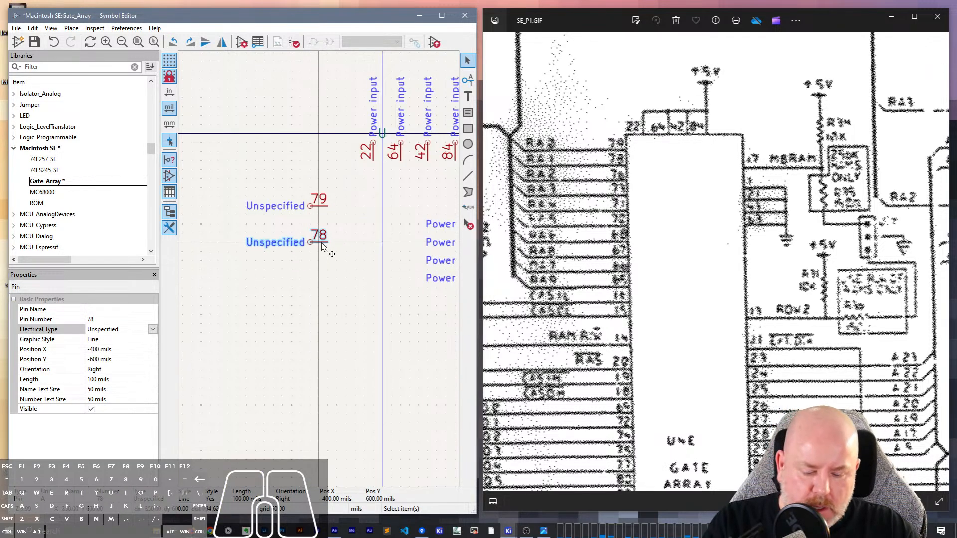
key(m)
click(311, 226)
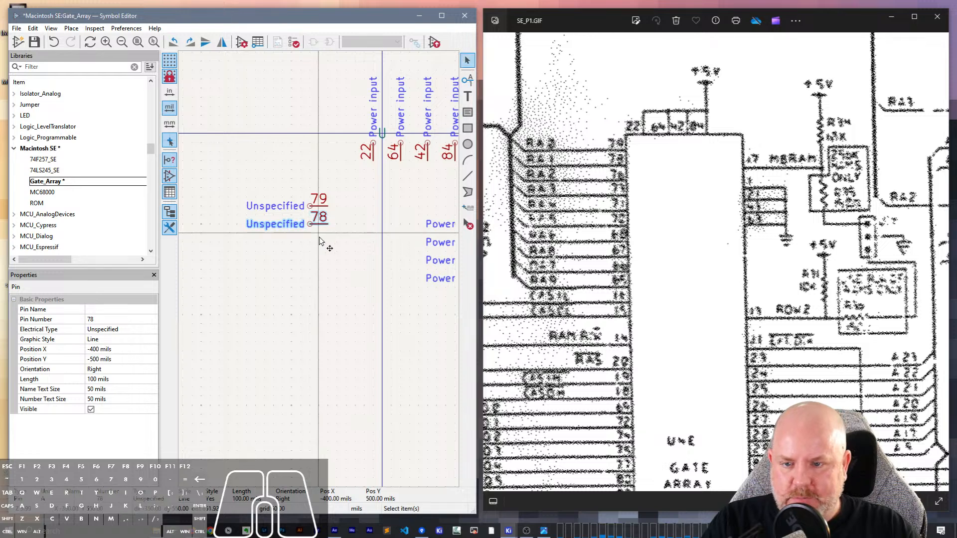
- Place an unnamed Unspecified pin number 76, oriented right, directly beneath pin 78, 100 mils lower
click(313, 239)
click(314, 238)
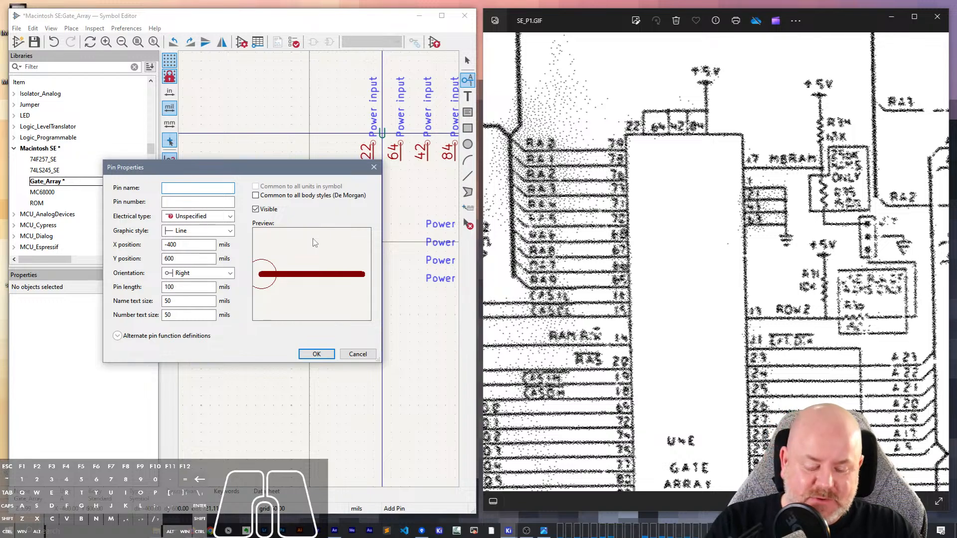
key(Tab)
text(76)
key(Return)
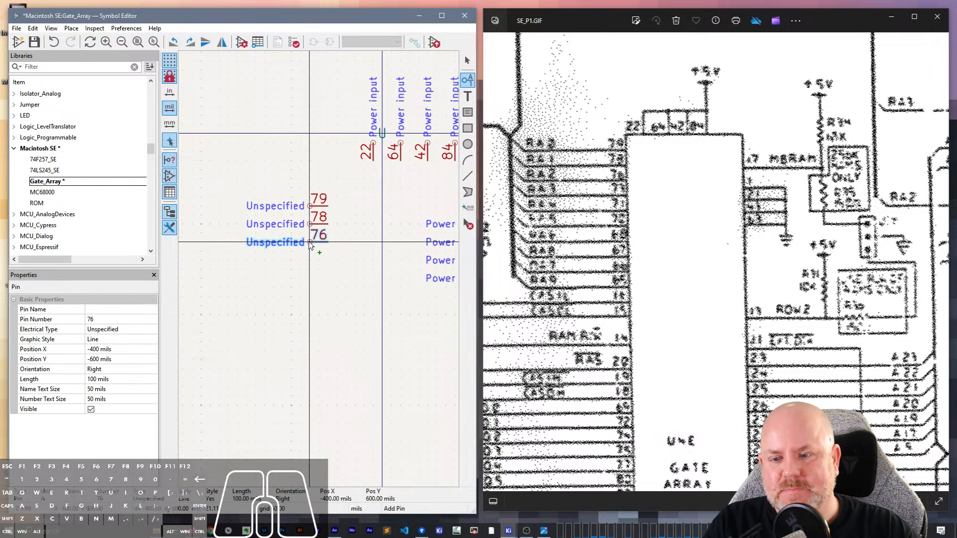
click(311, 247)
scroll(654, 188, down, 3)
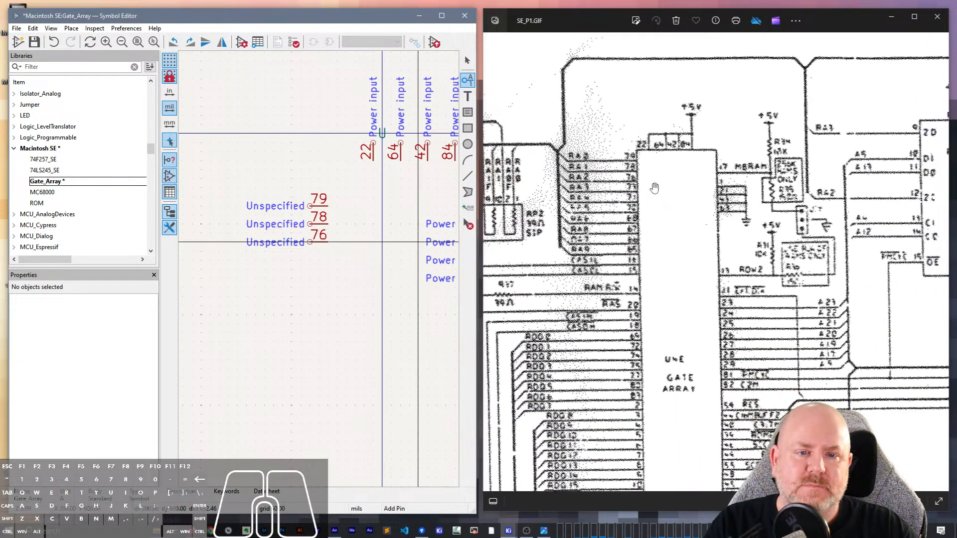
scroll(655, 188, up, 2)
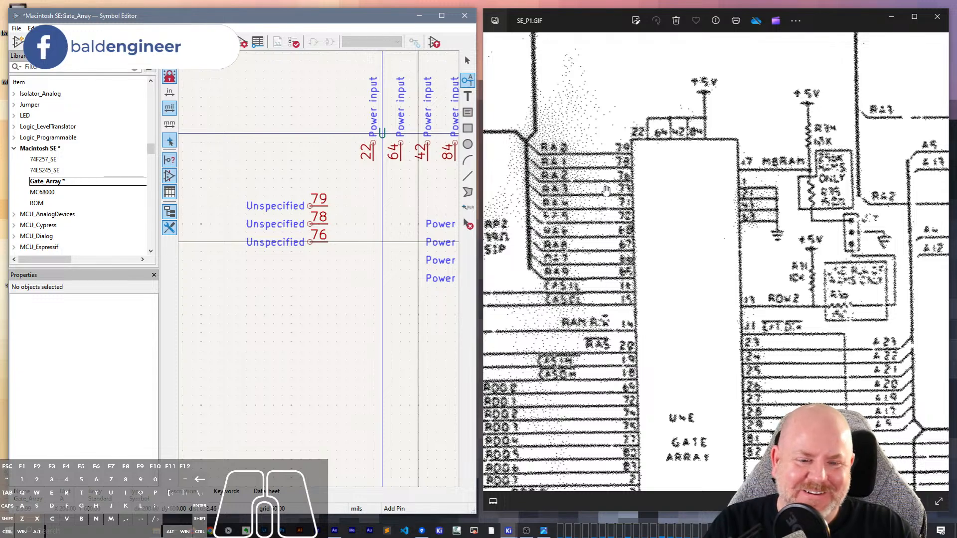
scroll(606, 191, down, 3)
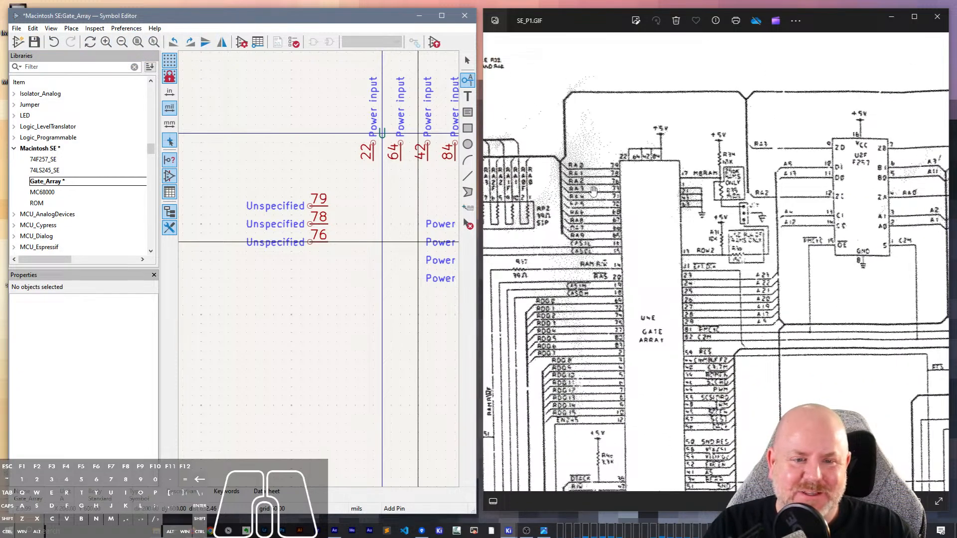
scroll(593, 191, up, 2)
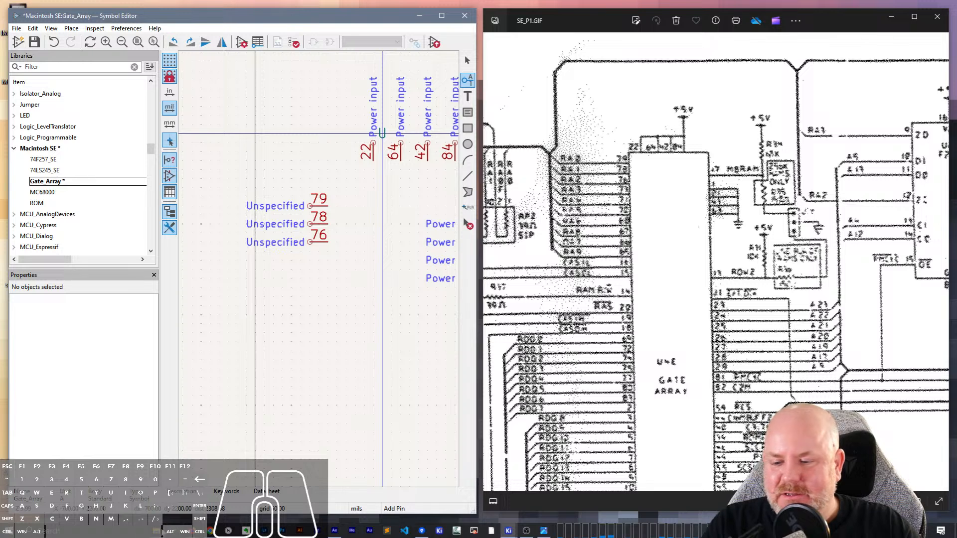
- Switch to Firefox and search the web for "macintosh se schematic"
key(alt+Tab)
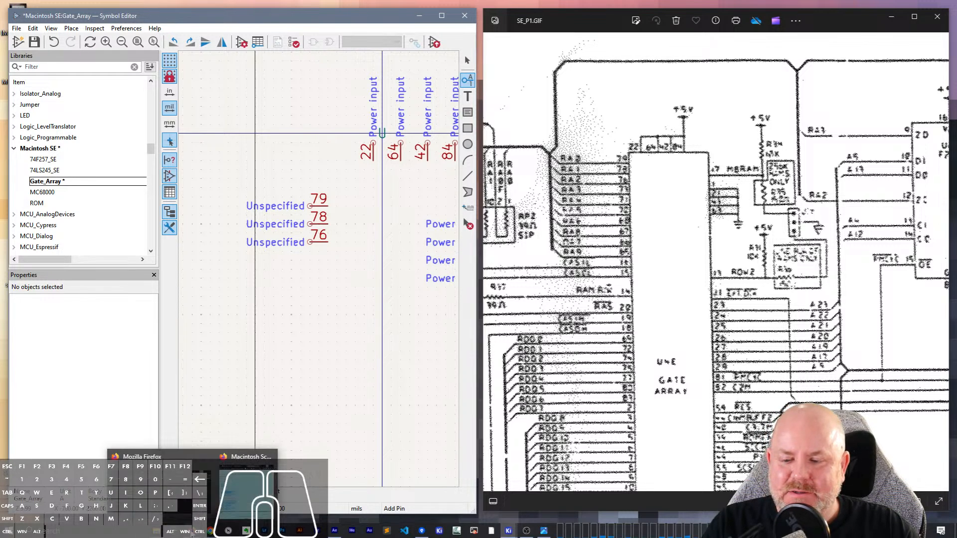
click(610, 56)
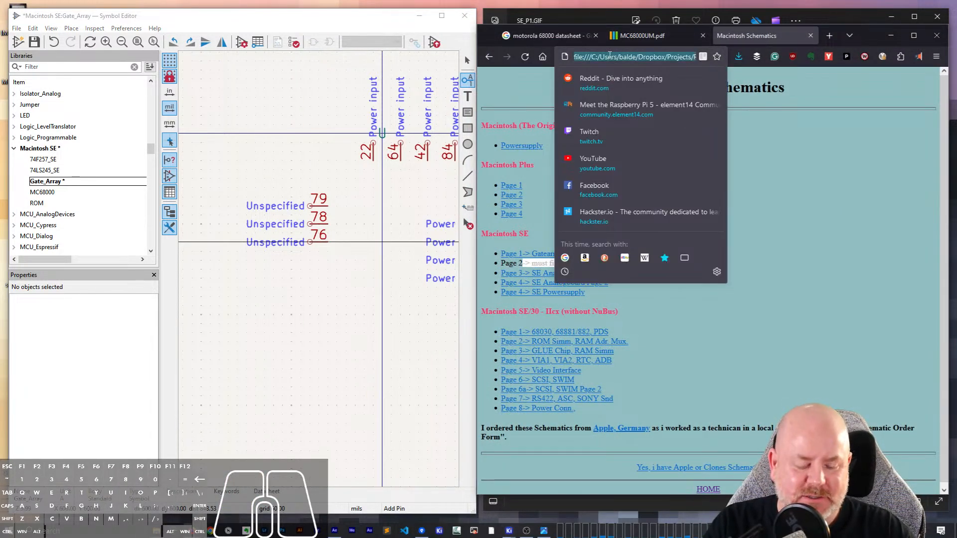
text(macintosh se)
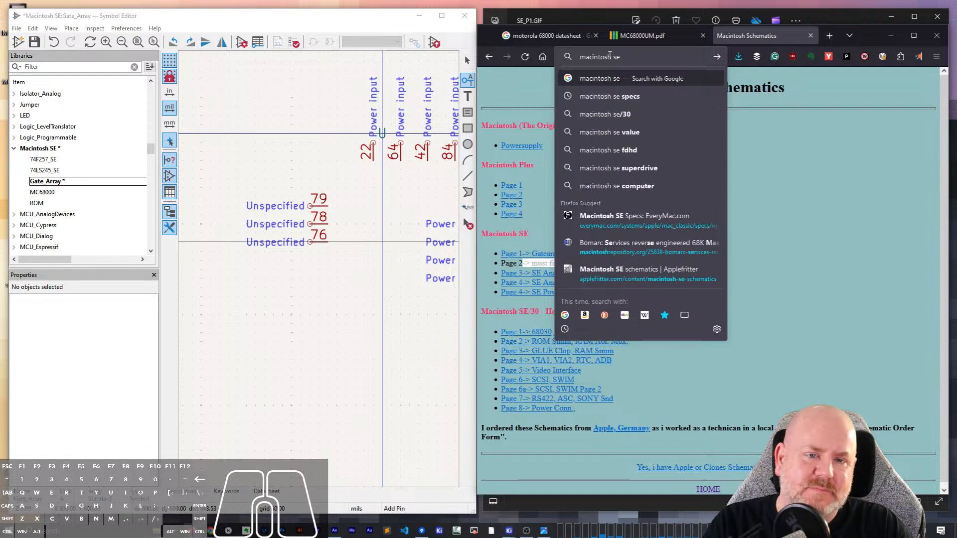
text( schematic)
key(Return)
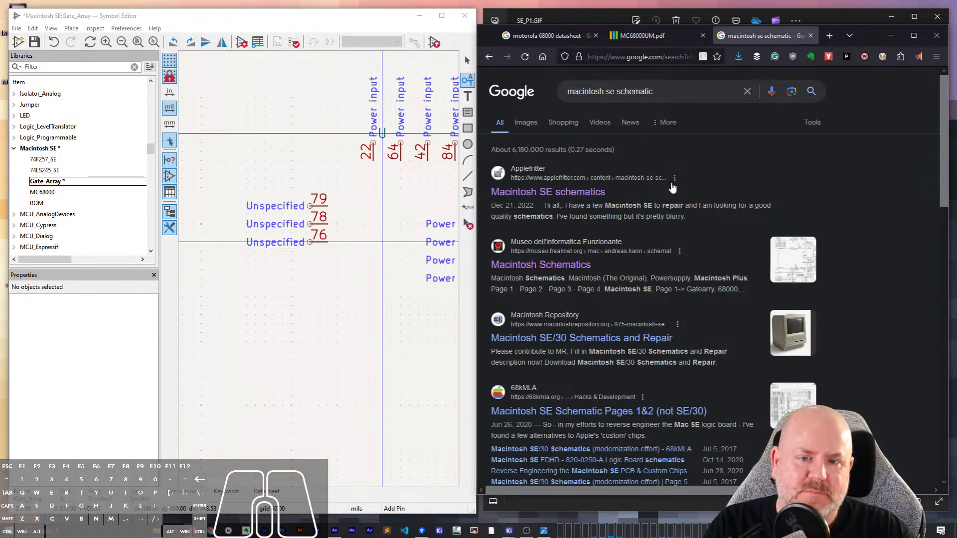
- Open the Applefritter and Museo dell'Informatica Funzionante results in new tabs and look through the remaining search results
right_click(574, 182)
click(593, 193)
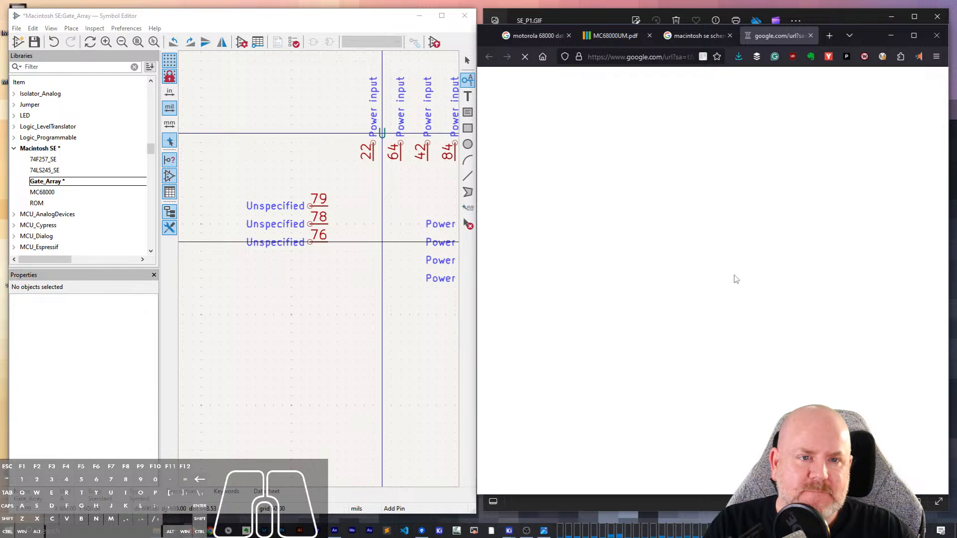
click(690, 33)
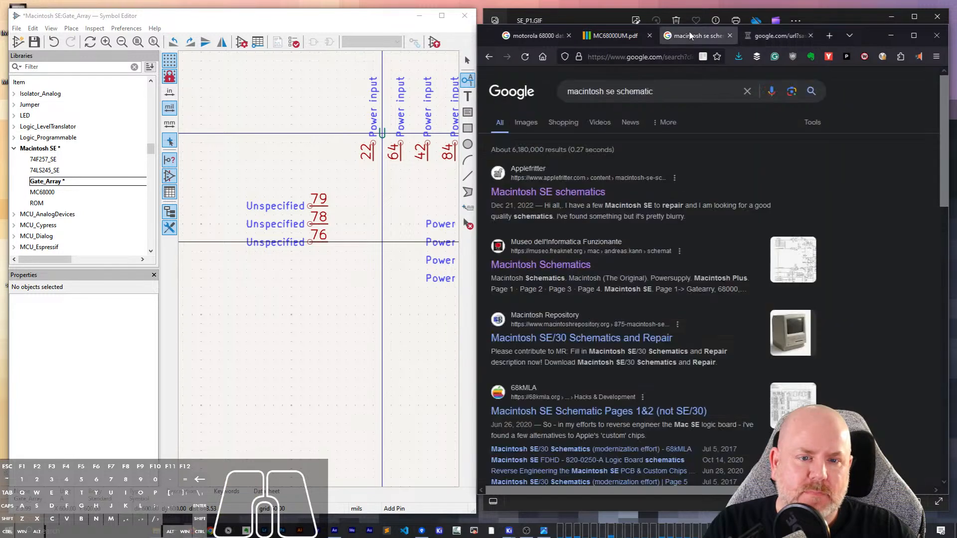
scroll(608, 199, down, 2)
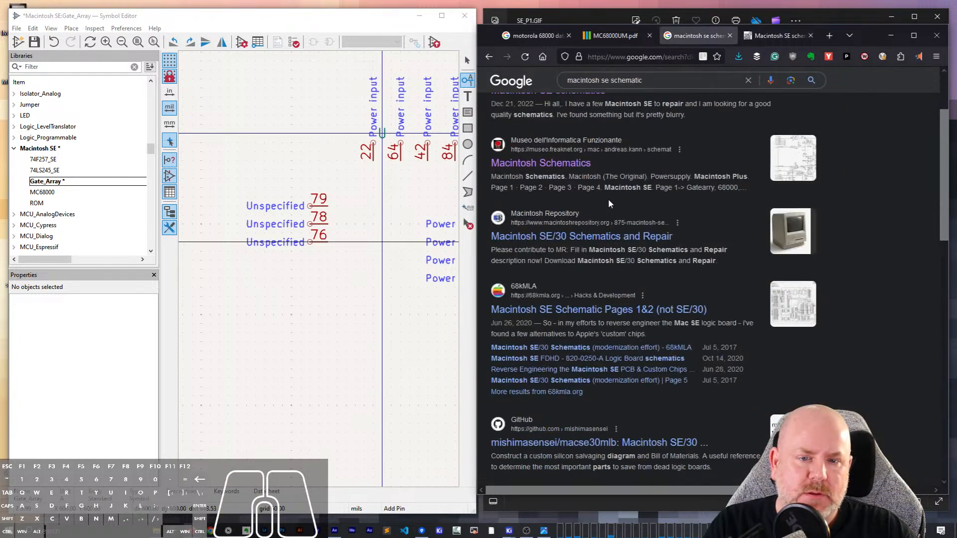
right_click(570, 171)
click(582, 178)
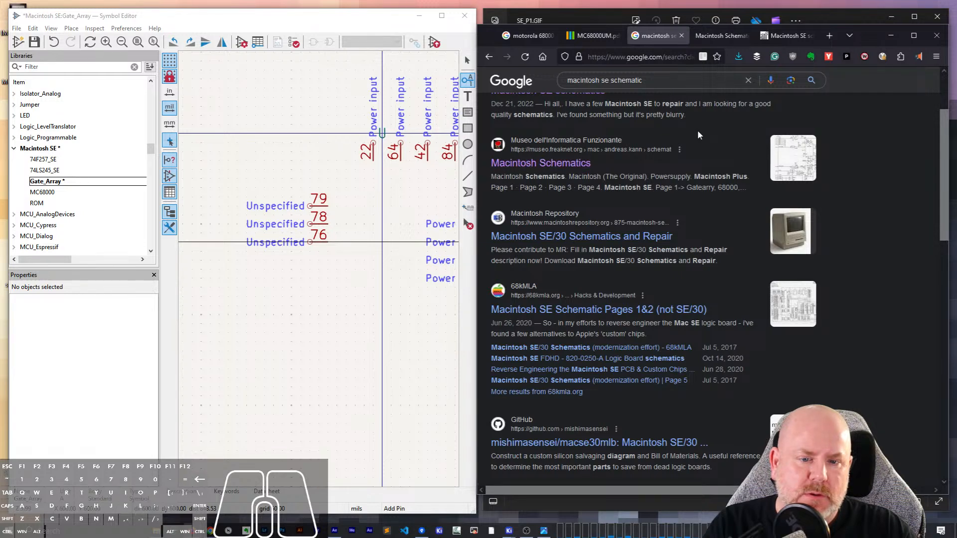
scroll(697, 133, down, 2)
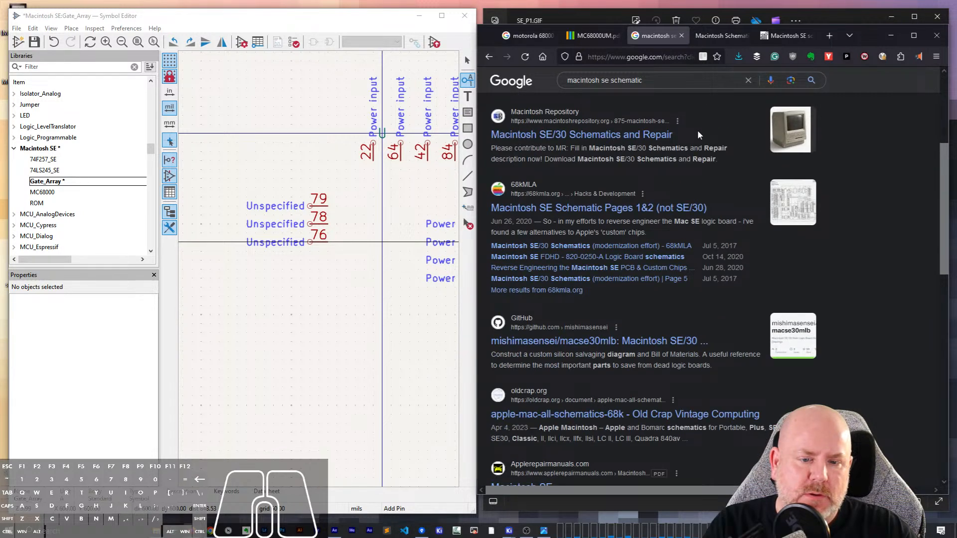
scroll(699, 134, down, 2)
scroll(698, 130, down, 1)
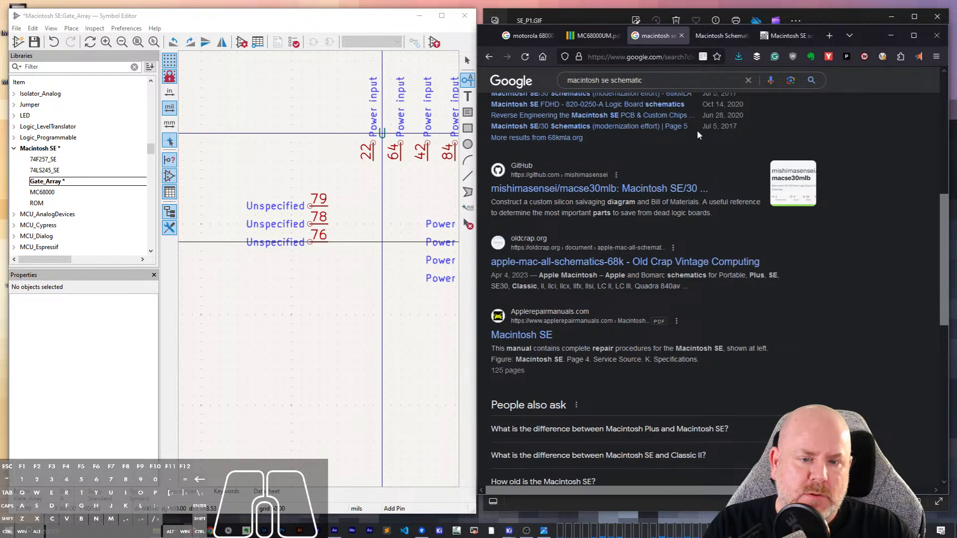
scroll(696, 130, down, 2)
scroll(697, 128, up, 7)
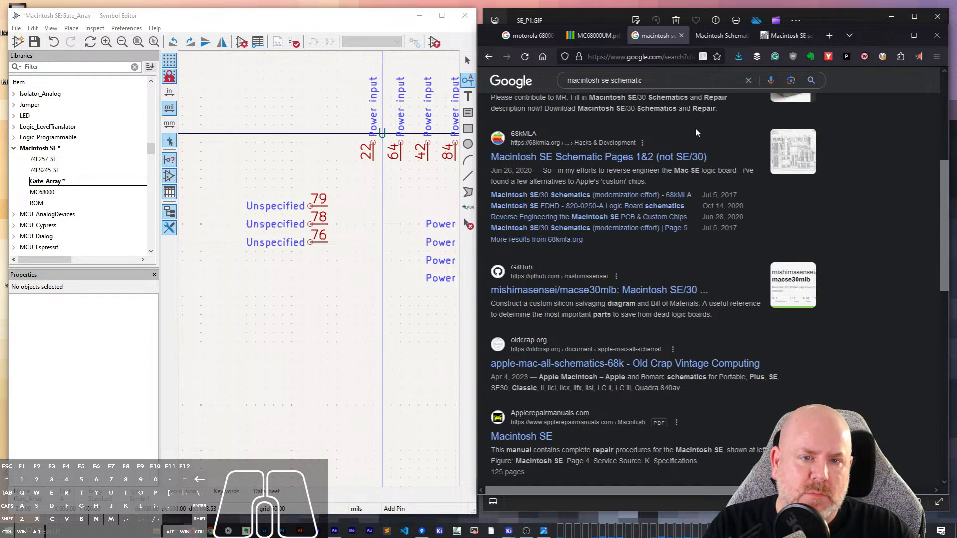
- Open Page 1 of the Macintosh SE from the Macintosh Schematics page and enlarge it around the gate array
click(702, 37)
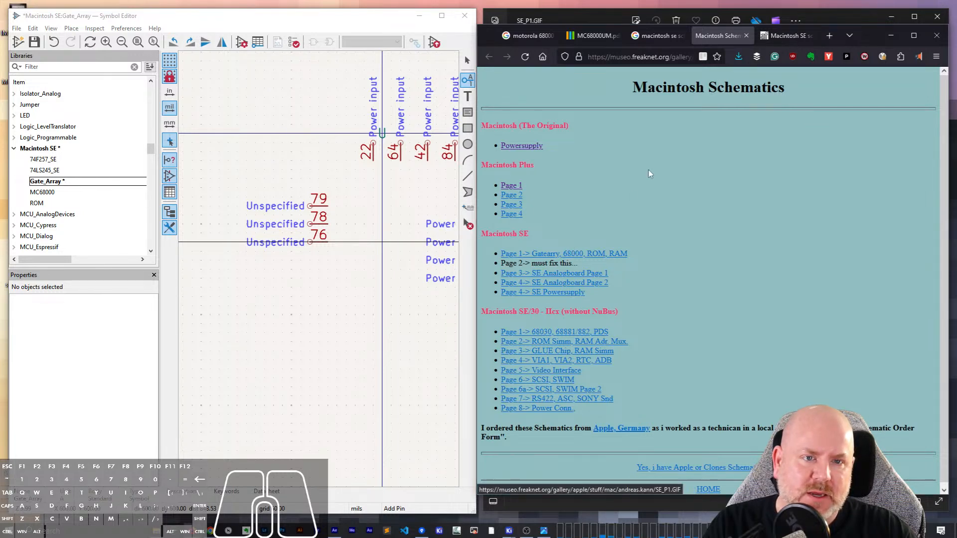
click(596, 255)
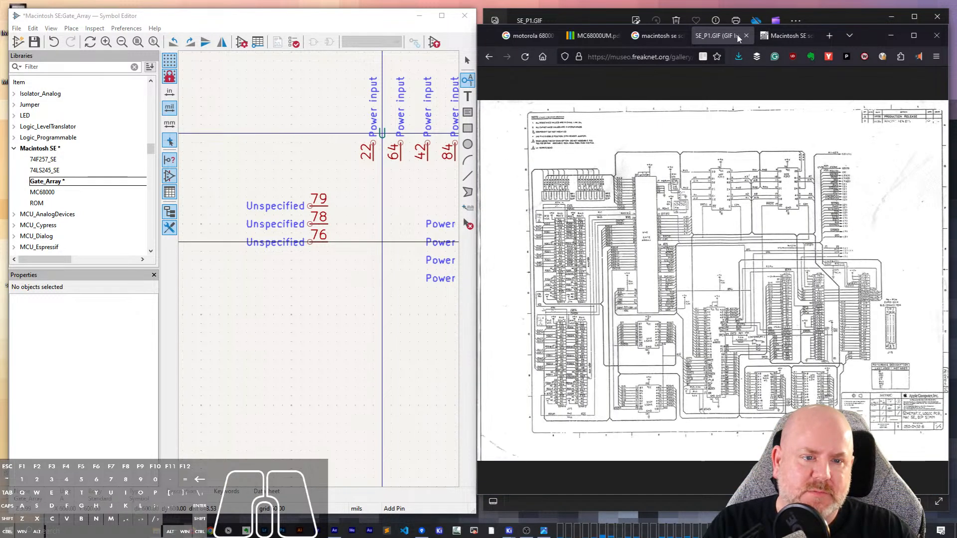
click(638, 251)
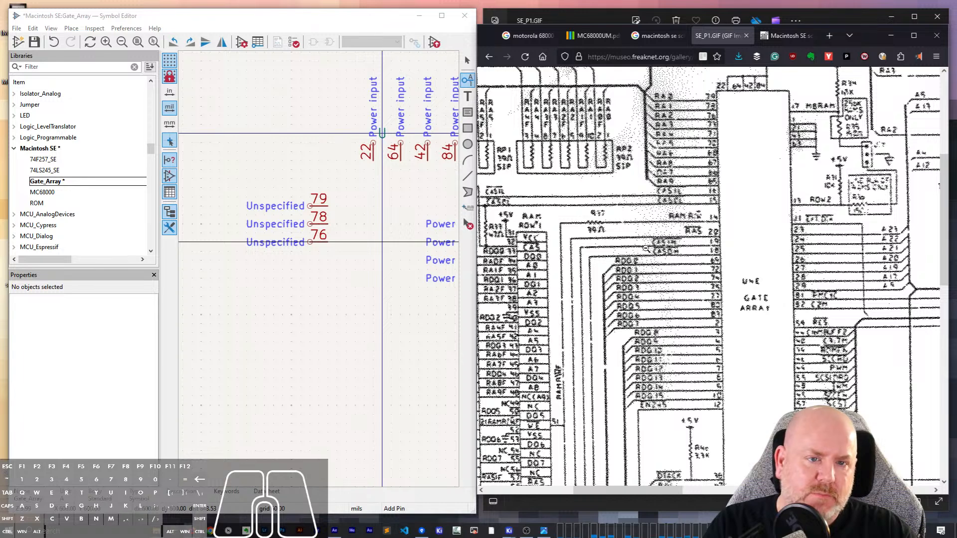
scroll(646, 249, up, 3)
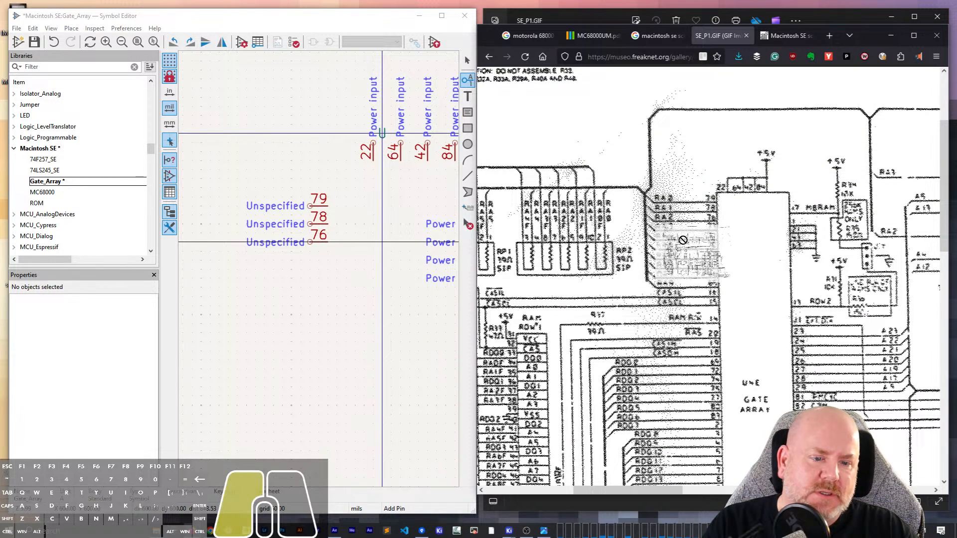
- Start saving the schematic image and browse to the Macintosh Schematics folder in Dropbox > Projects > Retro Computing Projects
right_click(703, 211)
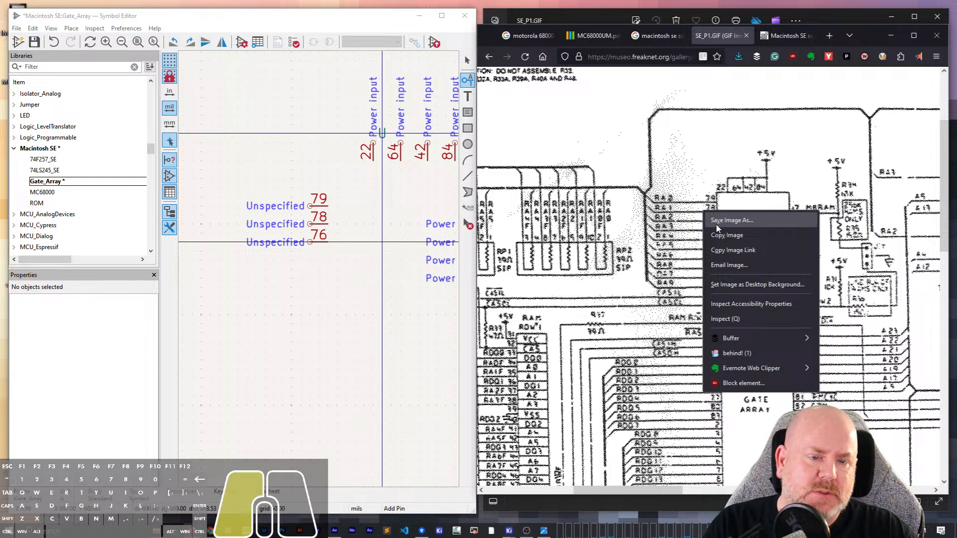
click(717, 224)
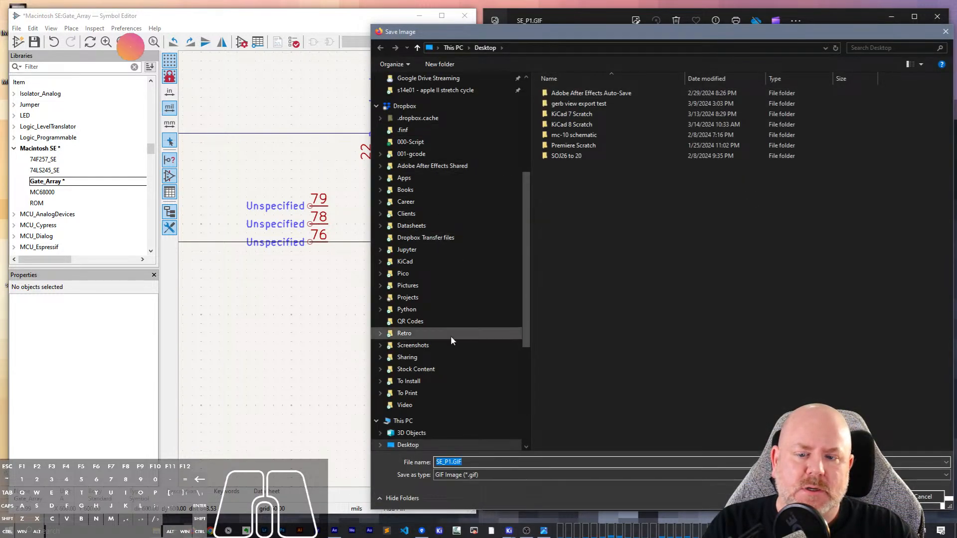
click(408, 298)
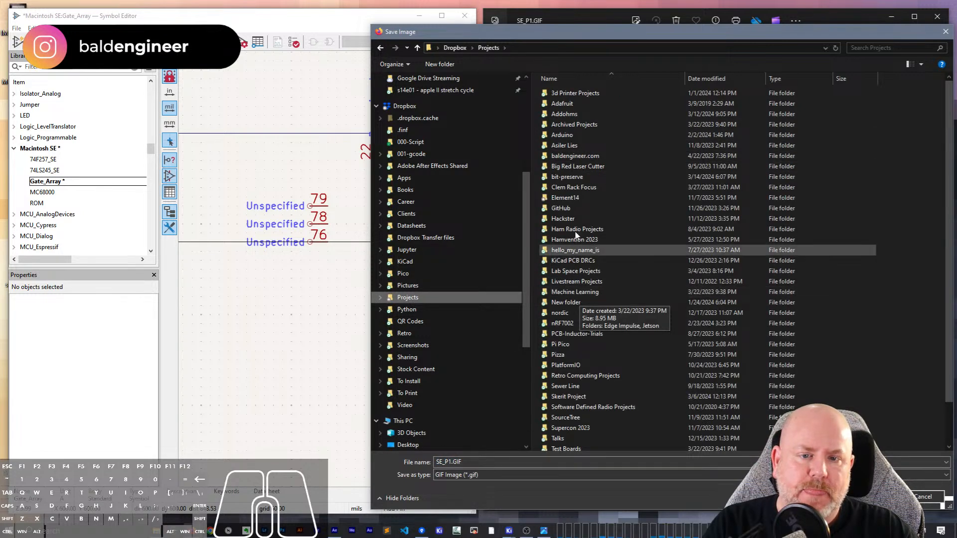
scroll(583, 314, down, 2)
double_click(585, 329)
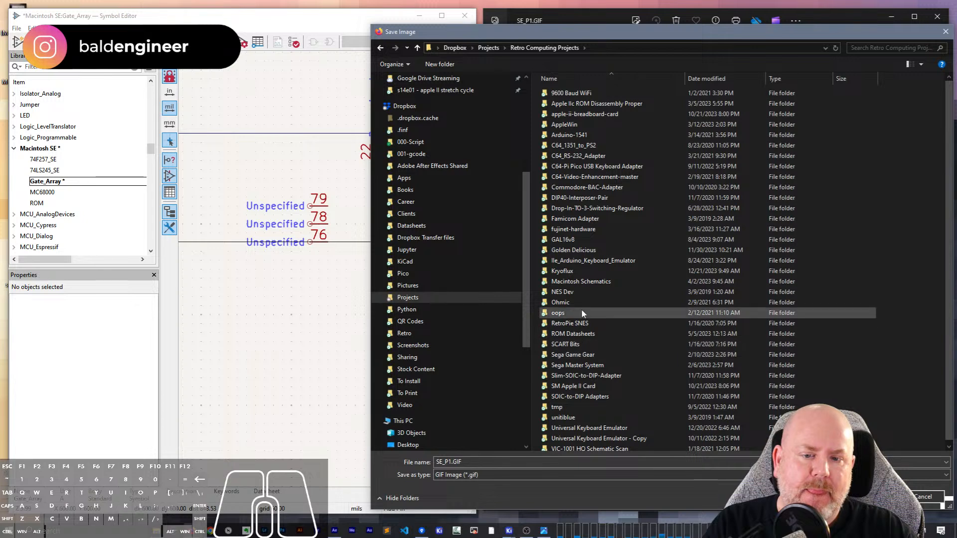
double_click(579, 283)
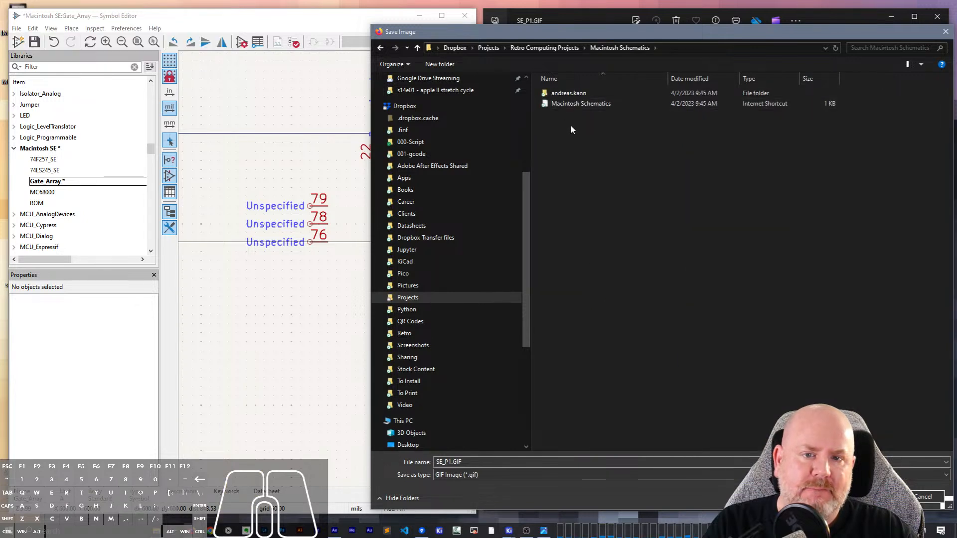
- Create a subfolder named se in Macintosh Schematics and save the image there as SE_P1.GIF
right_click(580, 156)
click(577, 134)
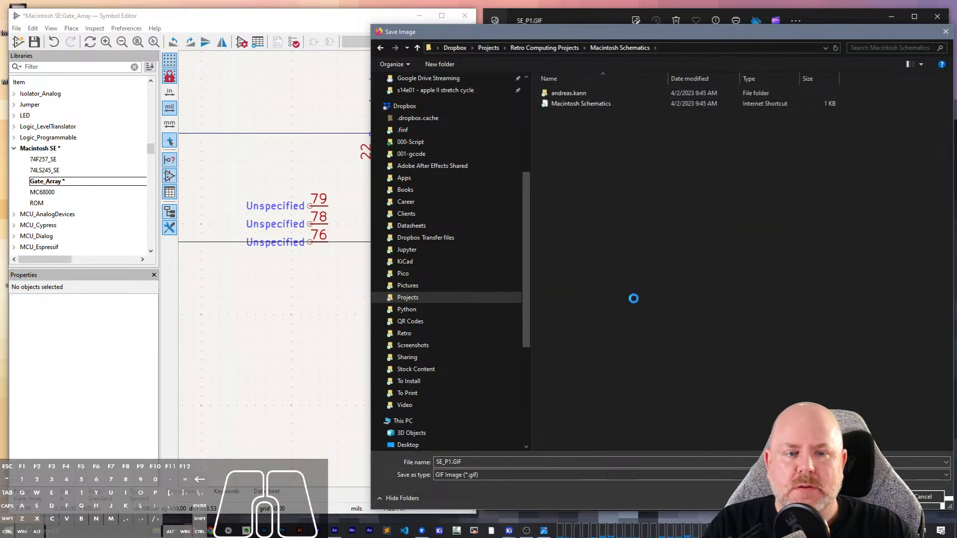
mouse_move(684, 327)
click(726, 329)
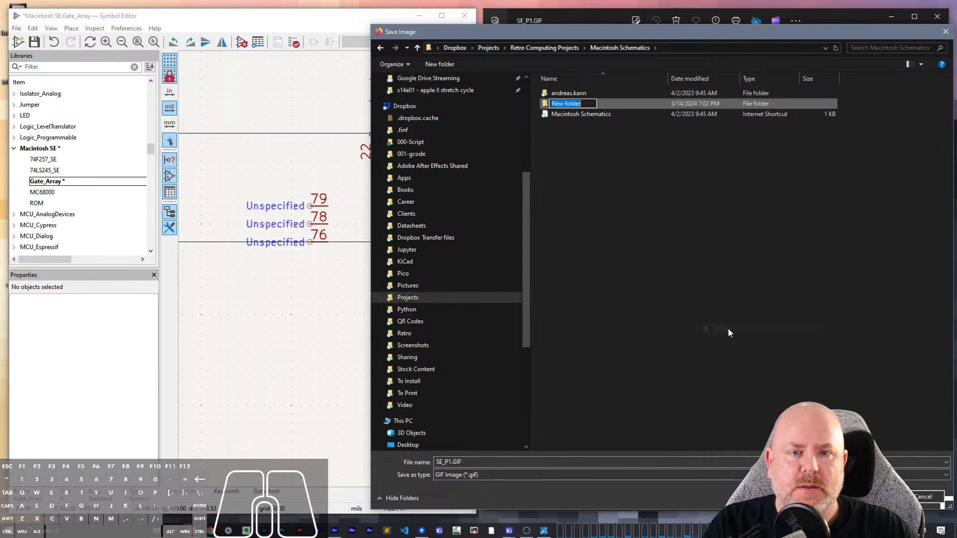
text(se)
key(Return)
key(Return)
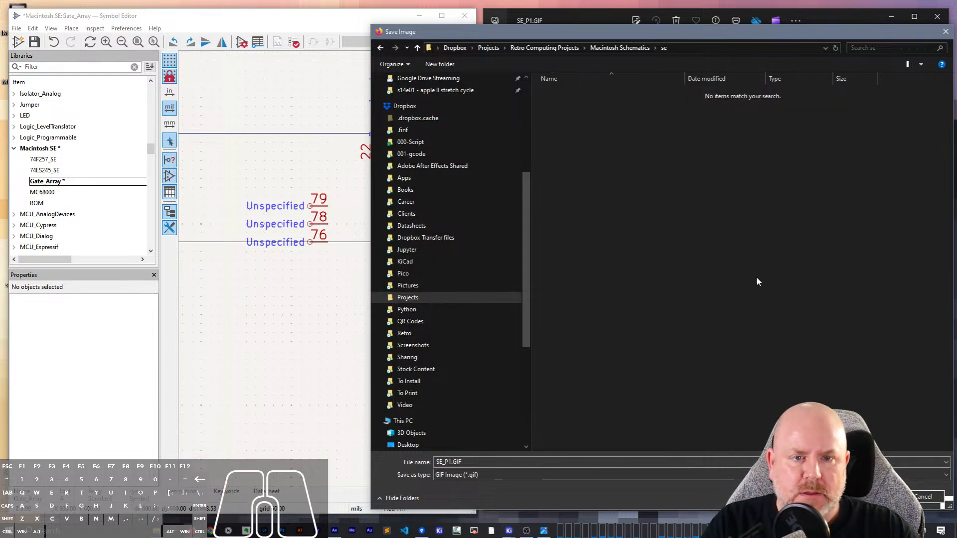
key(Return)
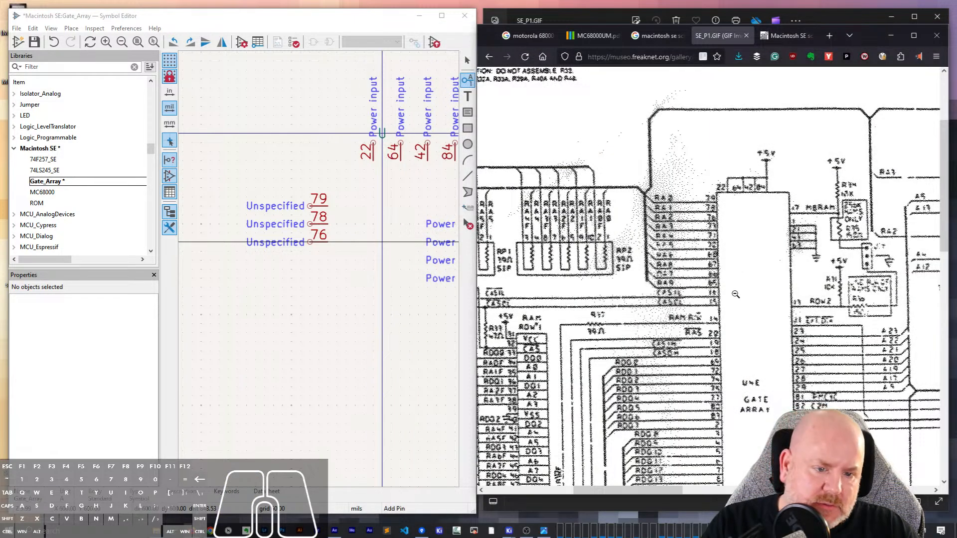
- Move the browser window over the symbol editor to compare its gate array schematic with the already open SE_P1.GIF
scroll(736, 295, down, 5)
scroll(743, 328, up, 6)
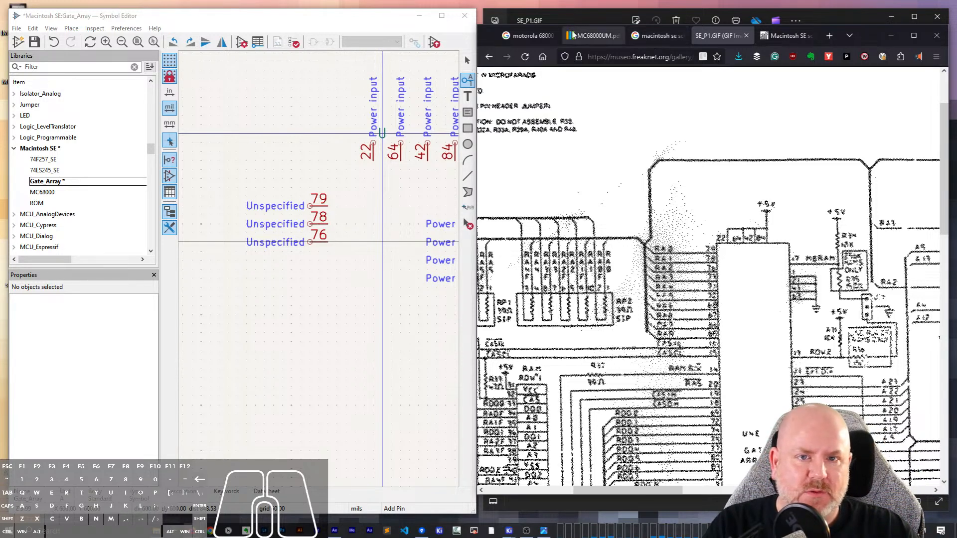
drag(853, 35, 450, 34)
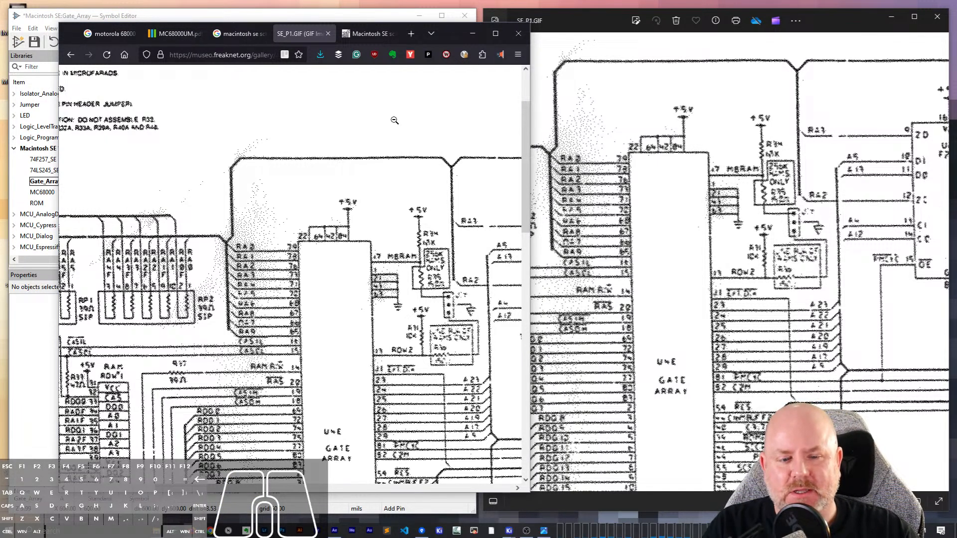
- Open the Macintosh Repository link from the Applefritter Macintosh SE schematics thread in a new tab and read the thread's remaining replies
click(364, 34)
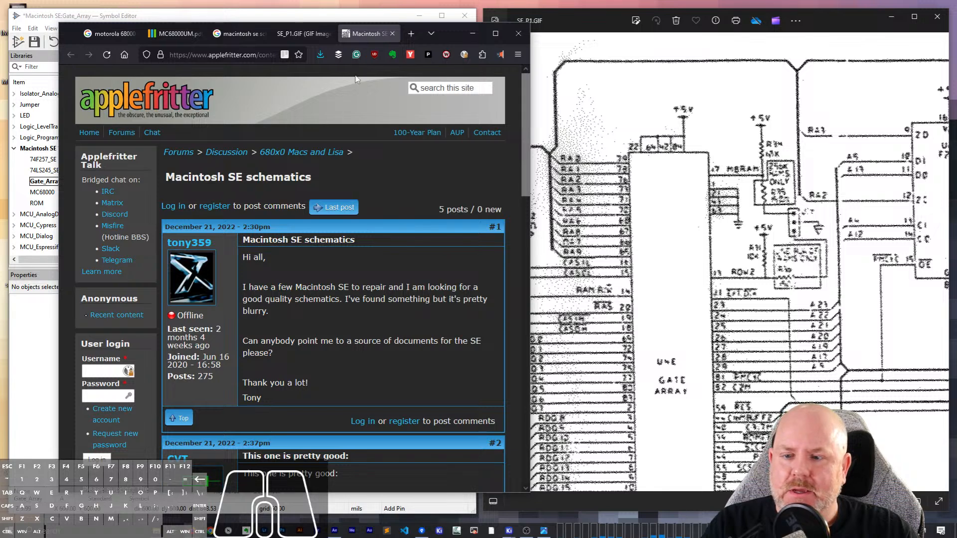
scroll(335, 300, down, 5)
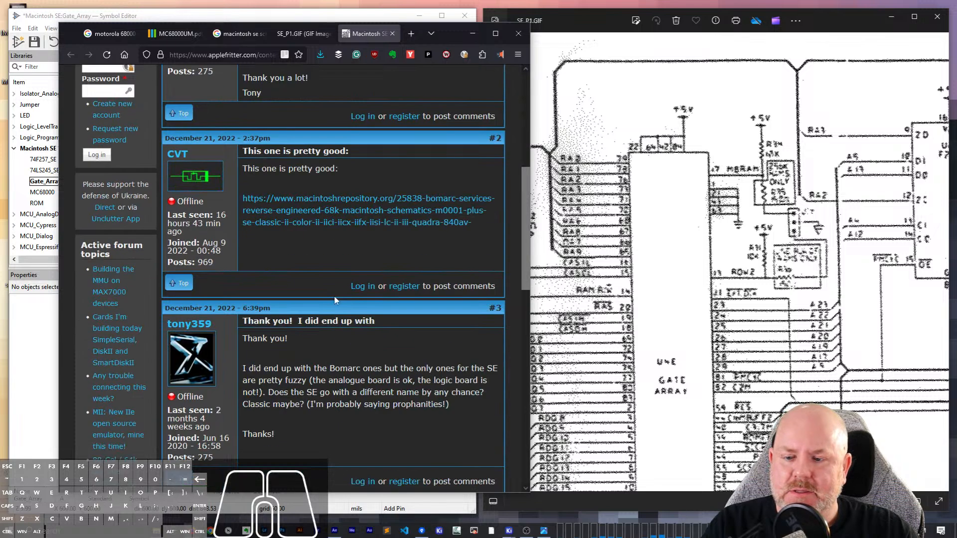
right_click(349, 220)
click(369, 228)
scroll(322, 282, down, 10)
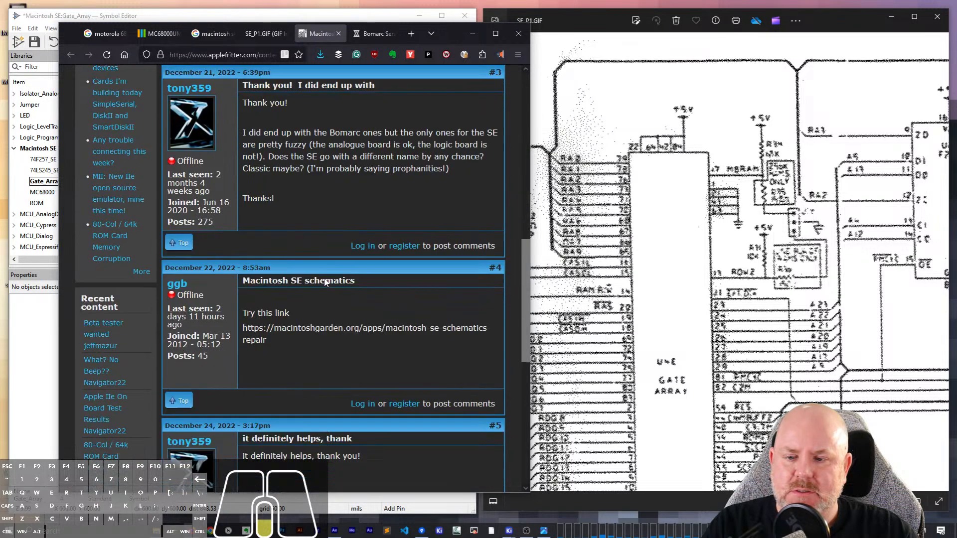
scroll(323, 279, up, 5)
scroll(324, 277, down, 10)
scroll(320, 284, up, 10)
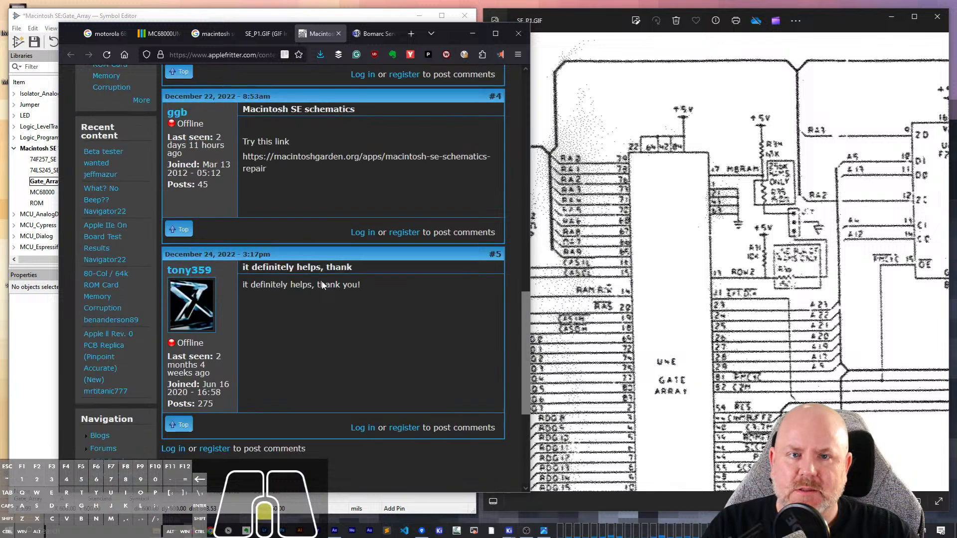
- Return to the Google results for macintosh se schematic and look over the listed sources
click(256, 54)
click(255, 37)
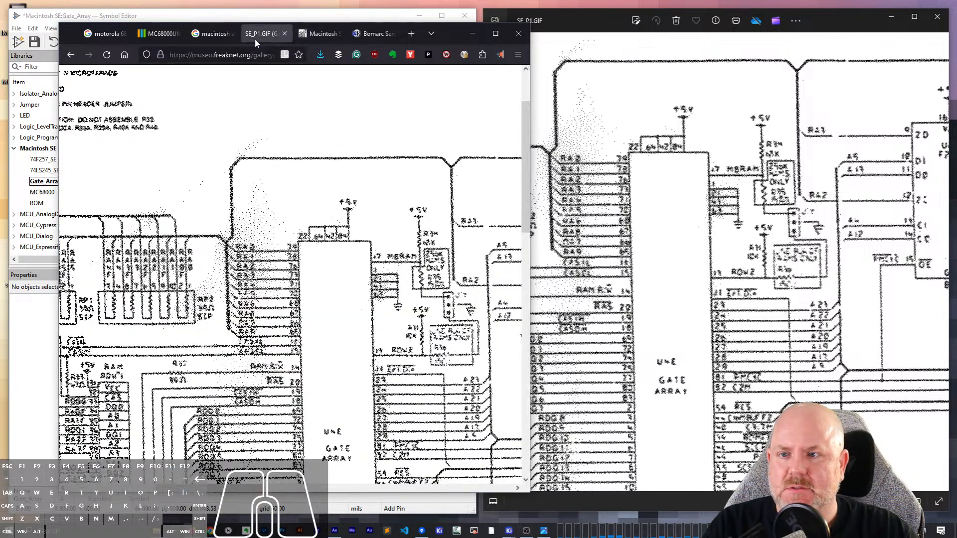
click(209, 34)
scroll(149, 190, up, 2)
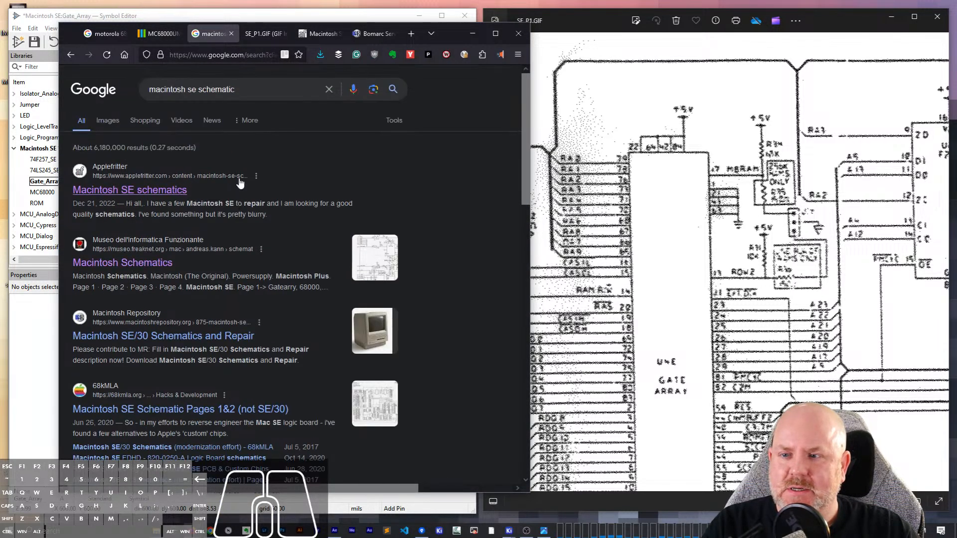
- Review the Bomarc Services schematics page on Macintosh Repository and download Bomarc-Macintosh-68k-Schematics.zip via HTTP
click(319, 34)
click(374, 34)
scroll(381, 310, down, 4)
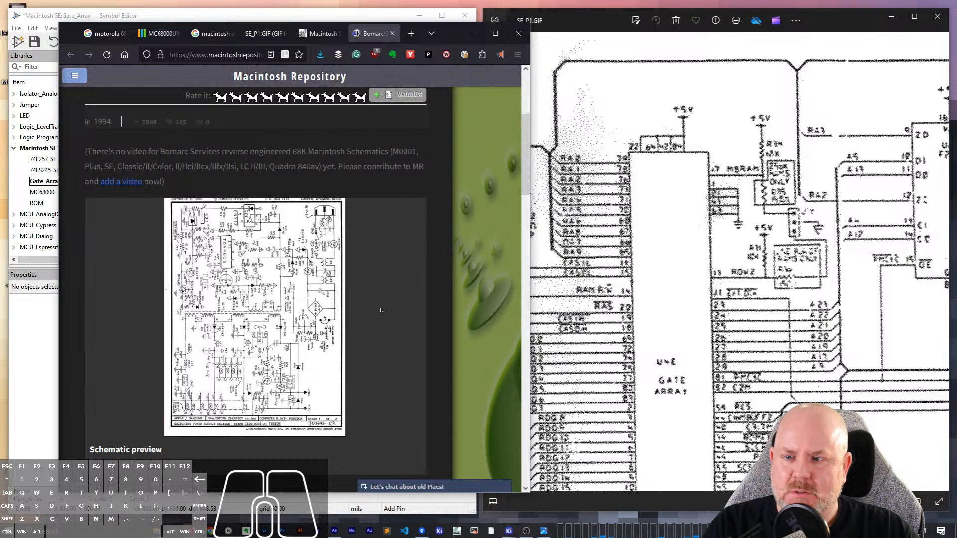
scroll(381, 311, down, 4)
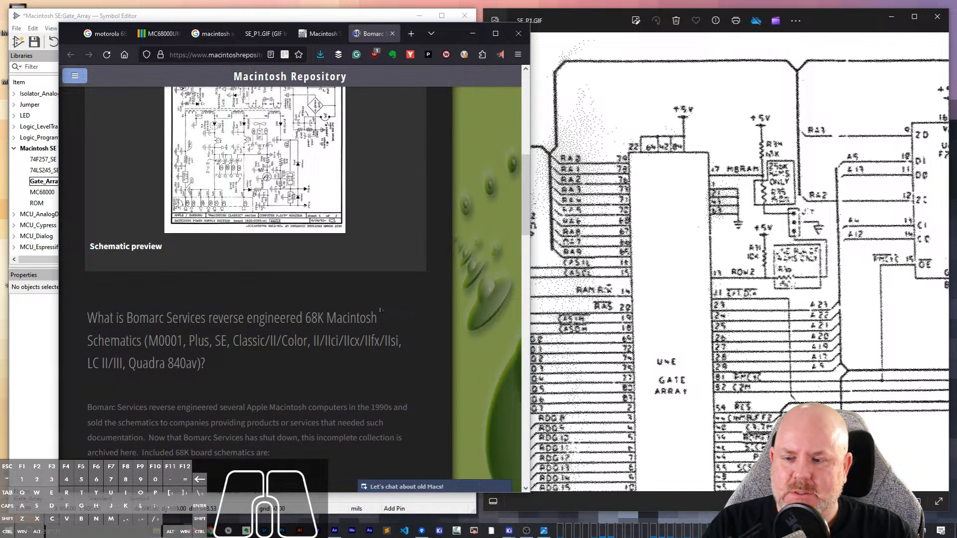
scroll(380, 310, down, 10)
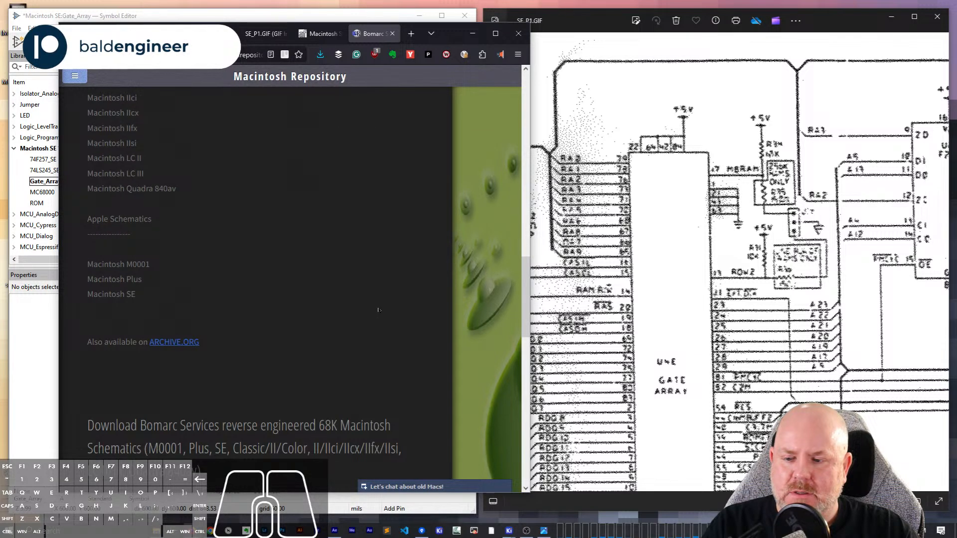
scroll(379, 310, up, 10)
click(319, 54)
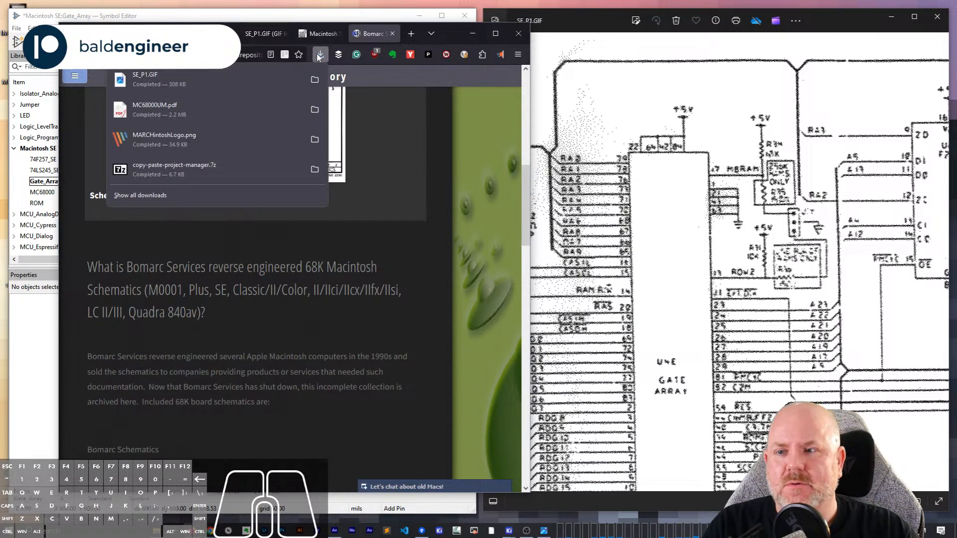
click(319, 54)
scroll(319, 292, down, 10)
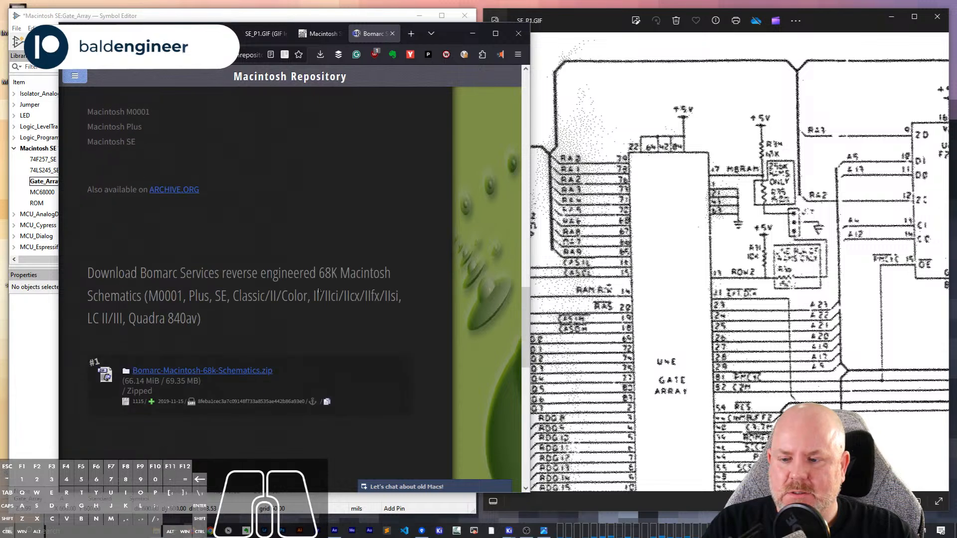
click(202, 371)
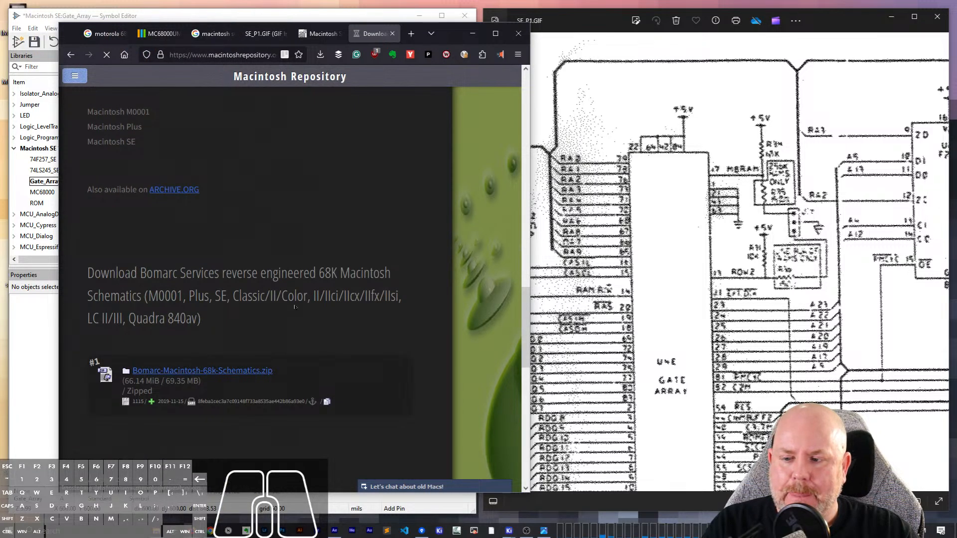
click(167, 248)
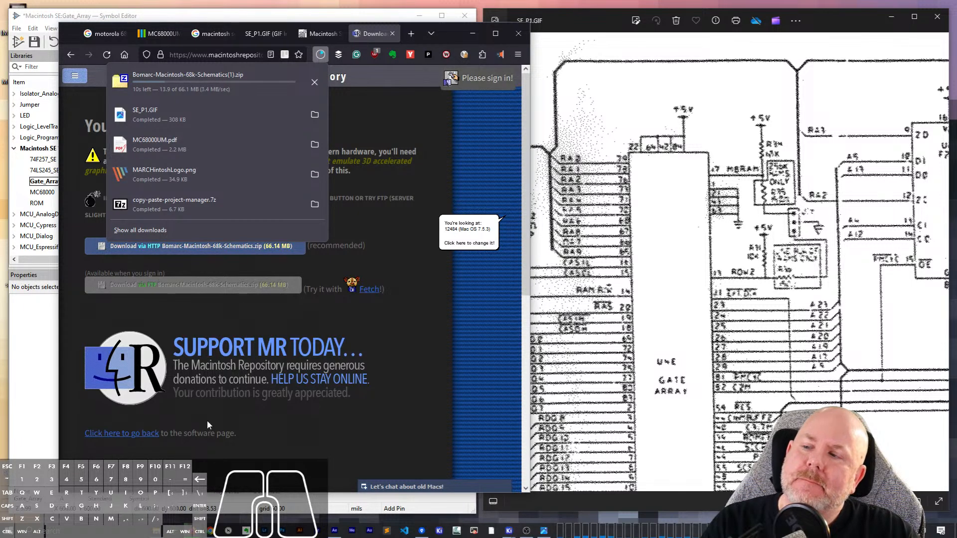
- Browse the extracted Macintosh 68k Schematics folder to apple > Macintosh SE Schematic and open Logic Board 1.gif
click(157, 529)
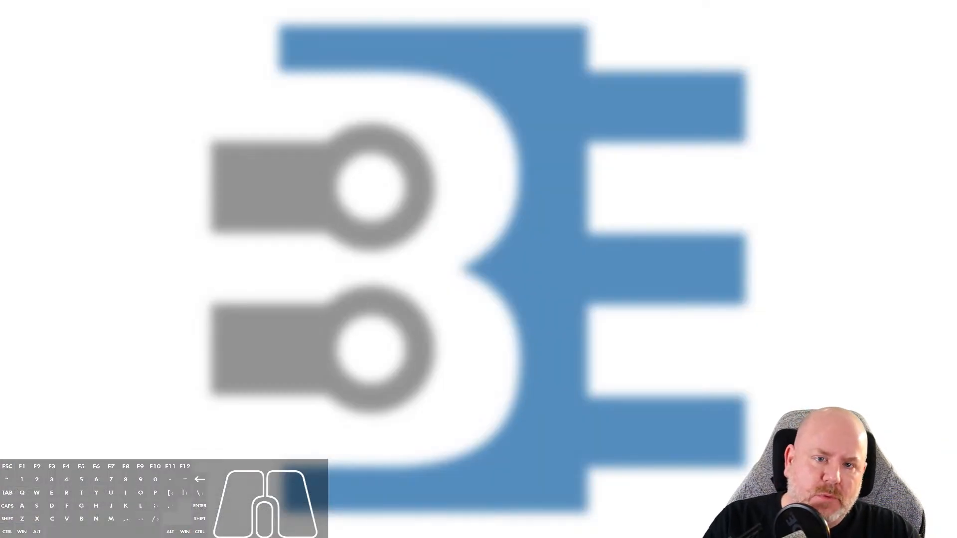
scroll(479, 269, down, 1)
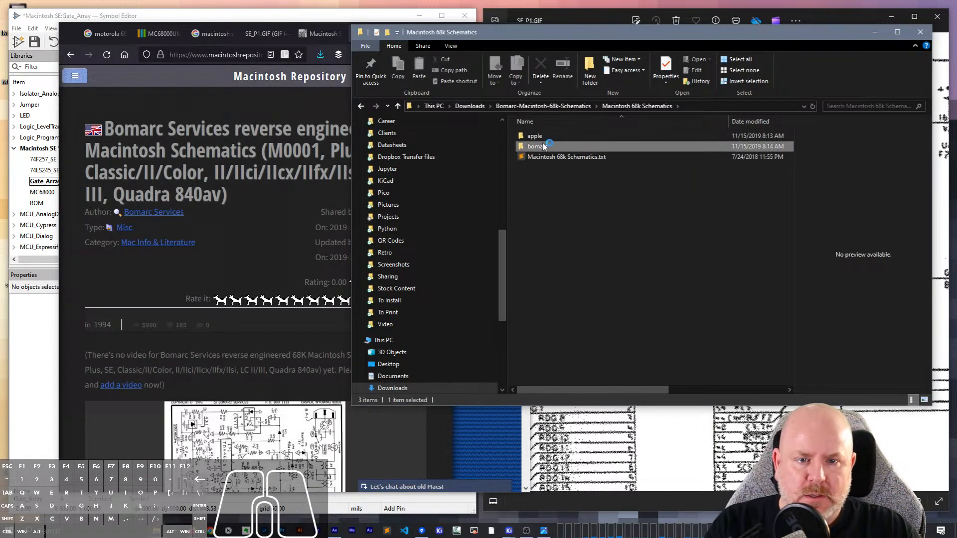
double_click(541, 137)
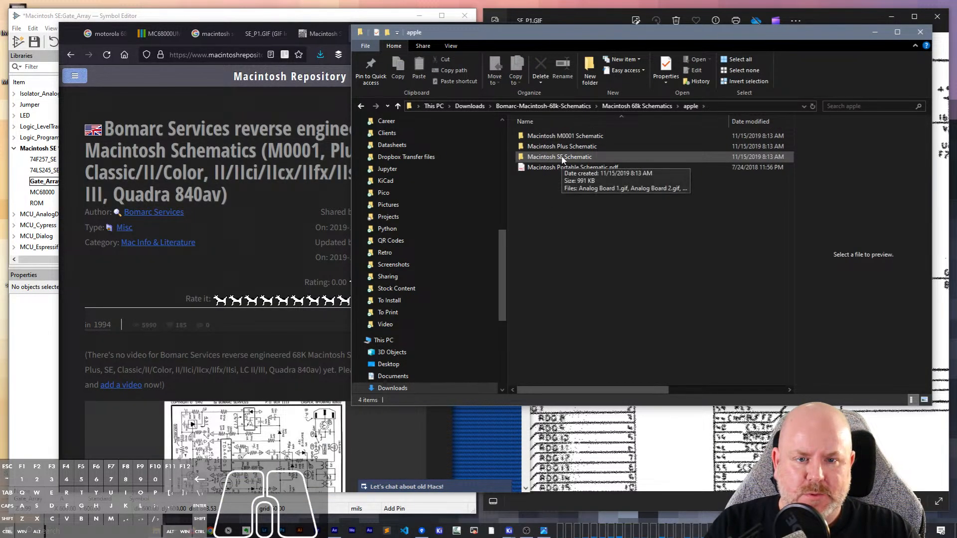
double_click(561, 157)
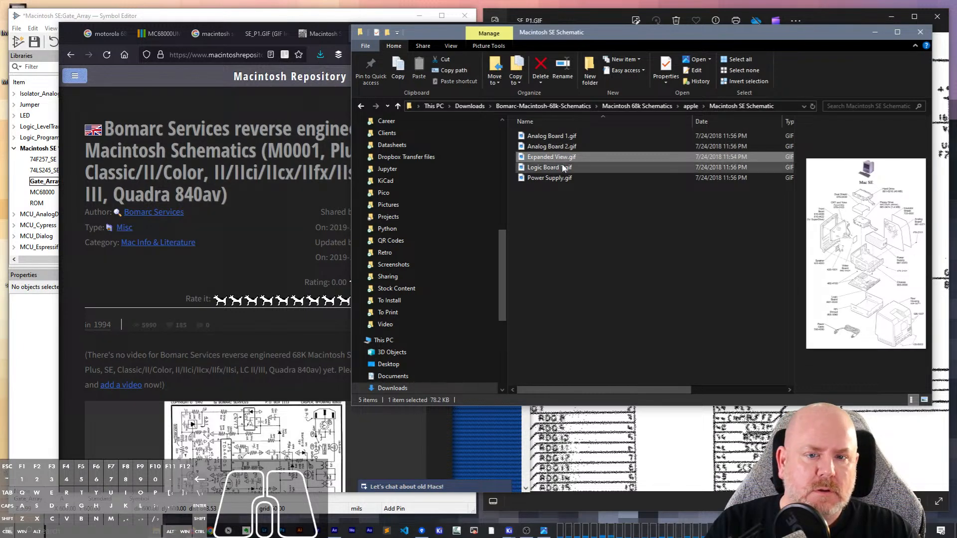
click(562, 168)
click(555, 179)
double_click(554, 167)
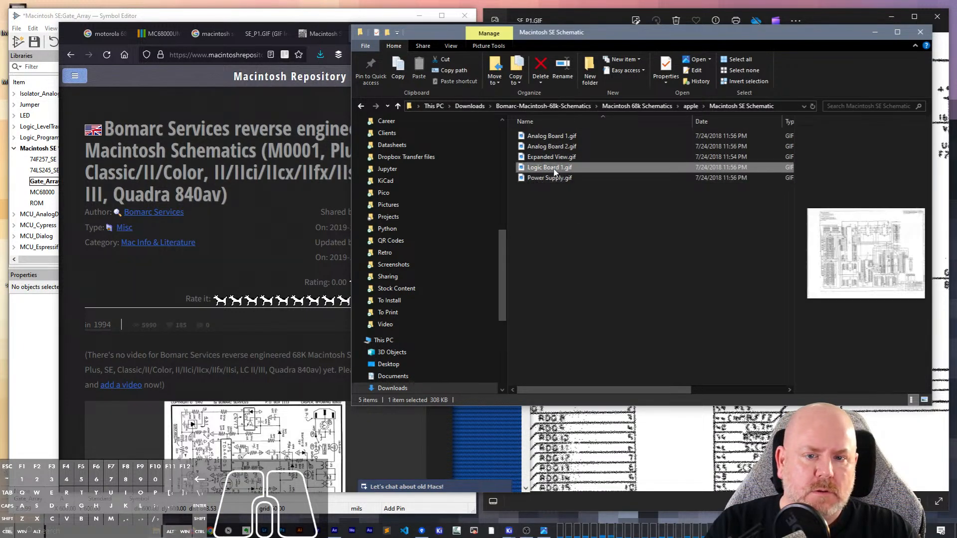
- Compare the gate array area of Logic Board 1.gif with SE_P1.GIF and close both images
scroll(215, 174, up, 10)
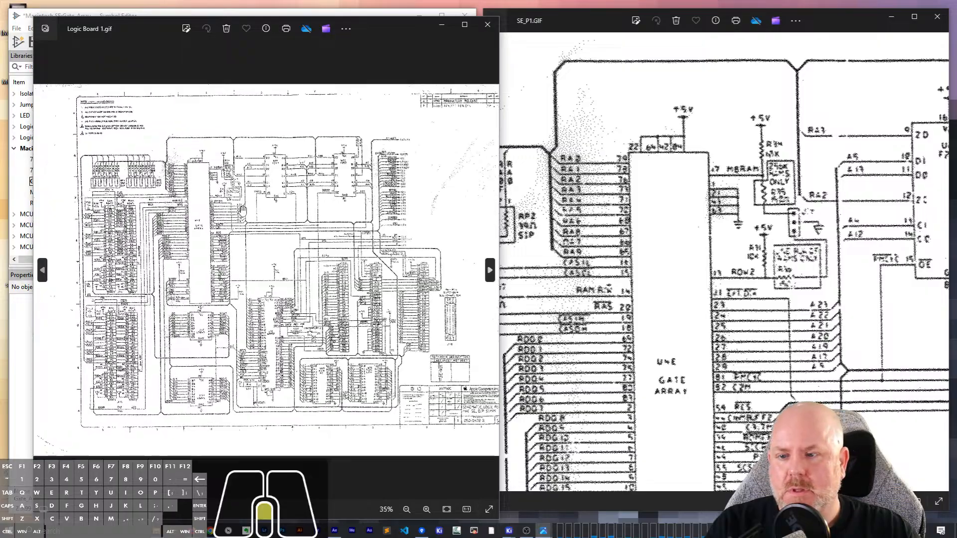
scroll(212, 159, down, 1)
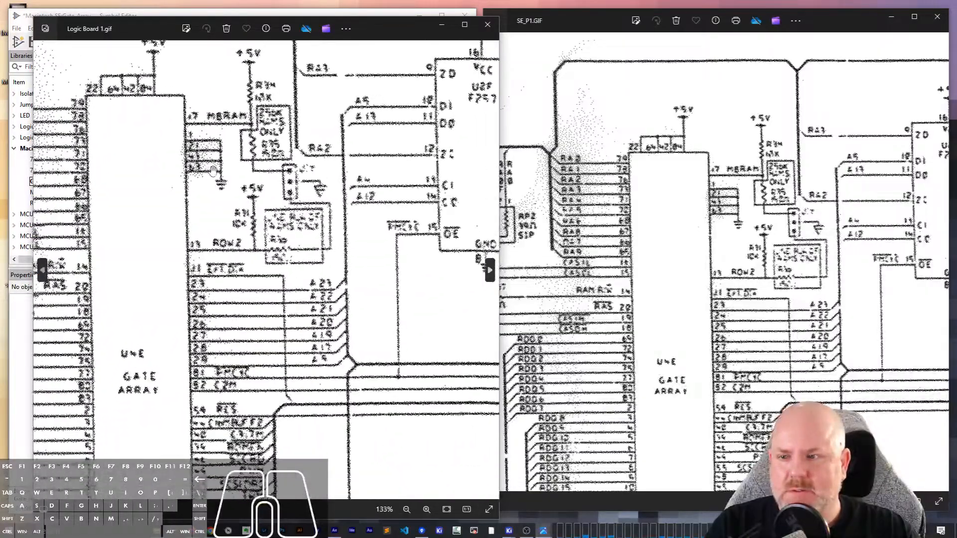
drag(211, 159, 344, 183)
click(487, 24)
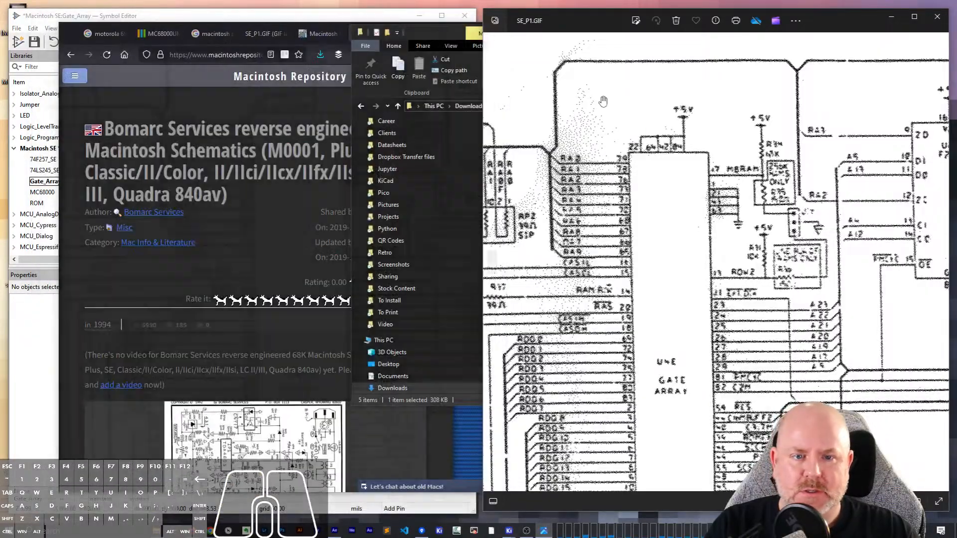
click(937, 16)
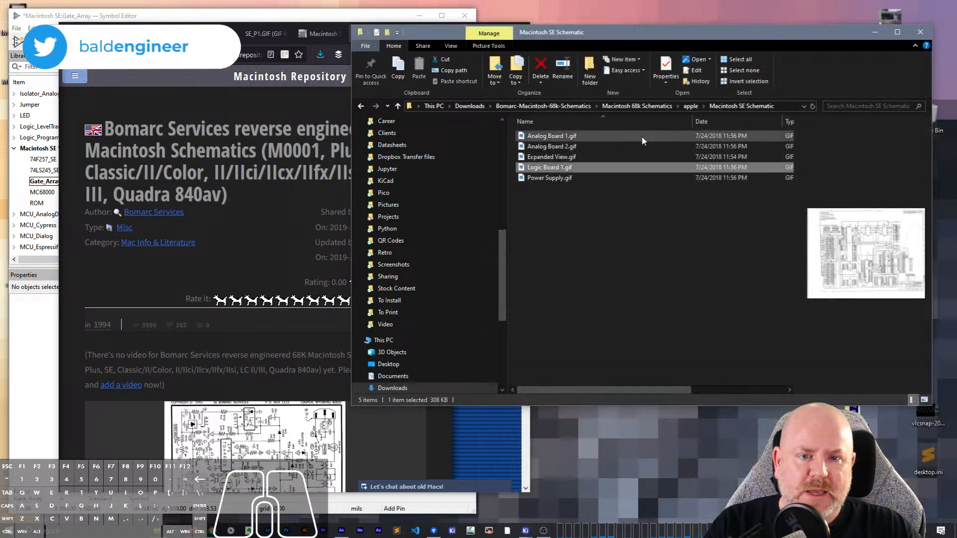
- Preview the Expanded View, Analog Board 1, Analog Board 2 and Power Supply images in the Macintosh SE Schematic folder
click(577, 204)
click(552, 158)
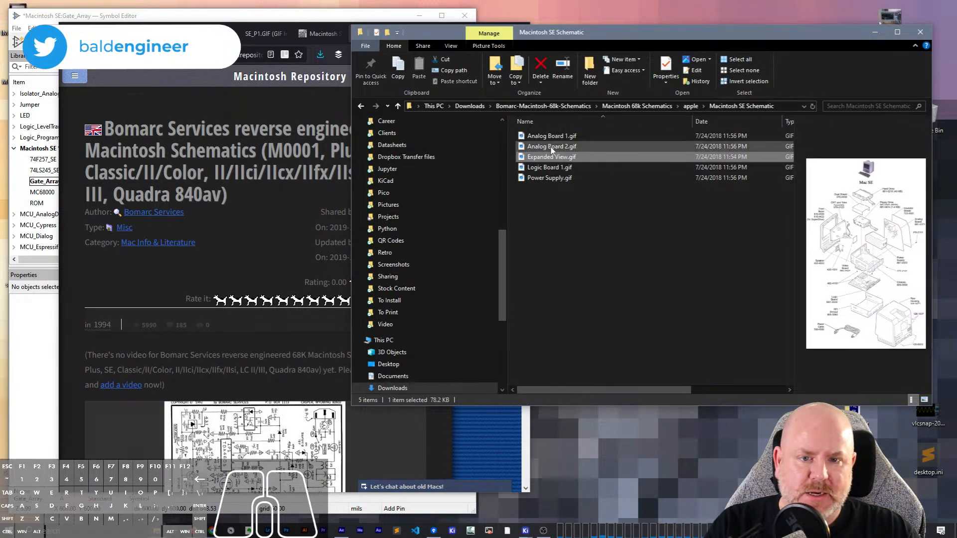
click(555, 138)
click(551, 147)
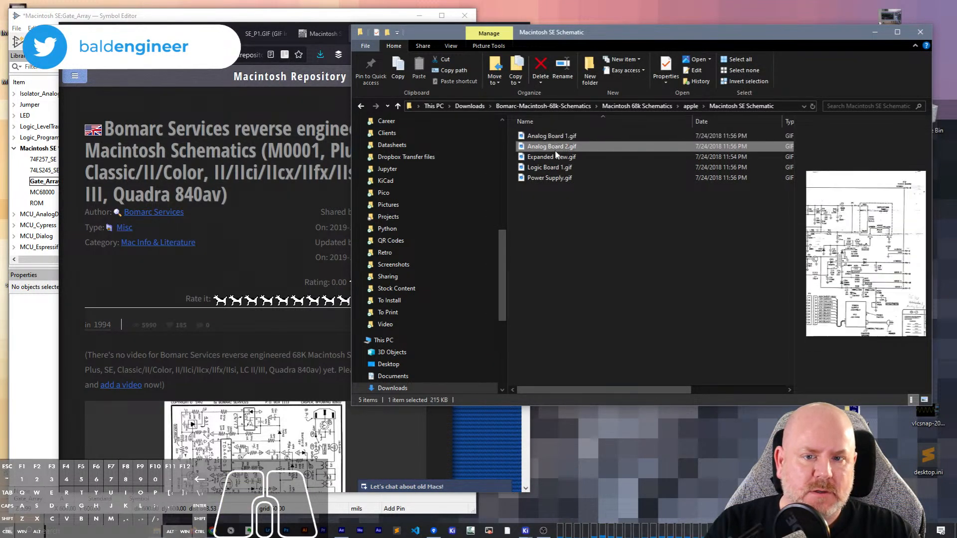
click(549, 179)
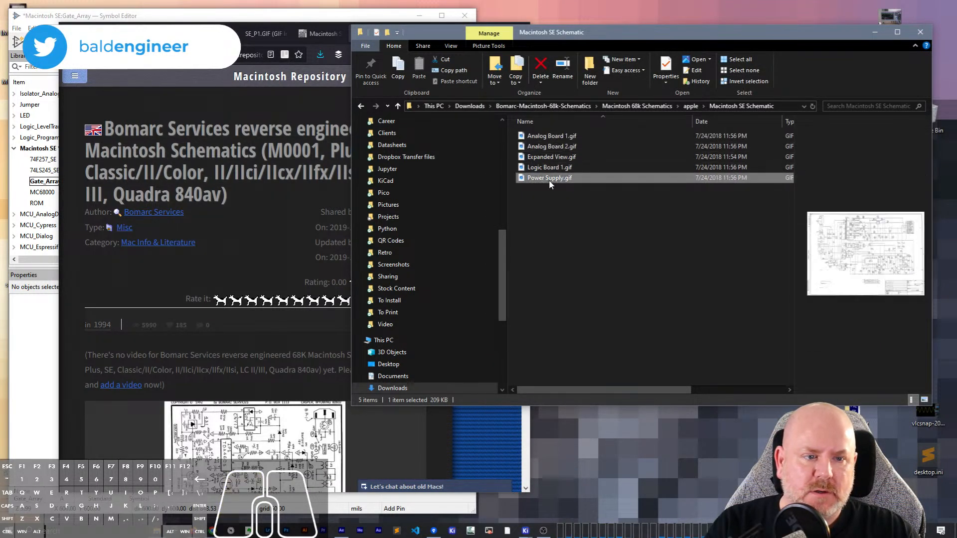
- Return through the apple folder to Macintosh 68k Schematics and open the bomarc folder
click(689, 107)
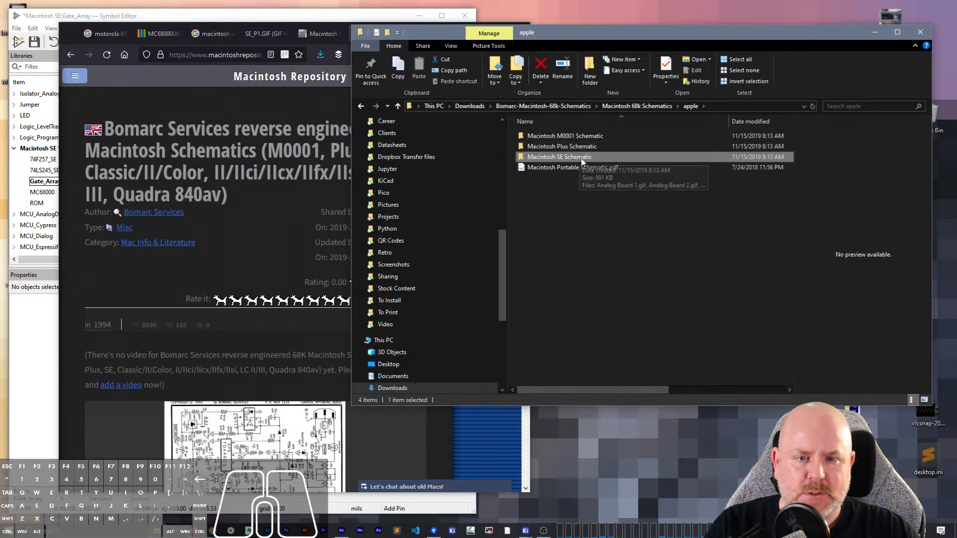
click(564, 180)
click(638, 106)
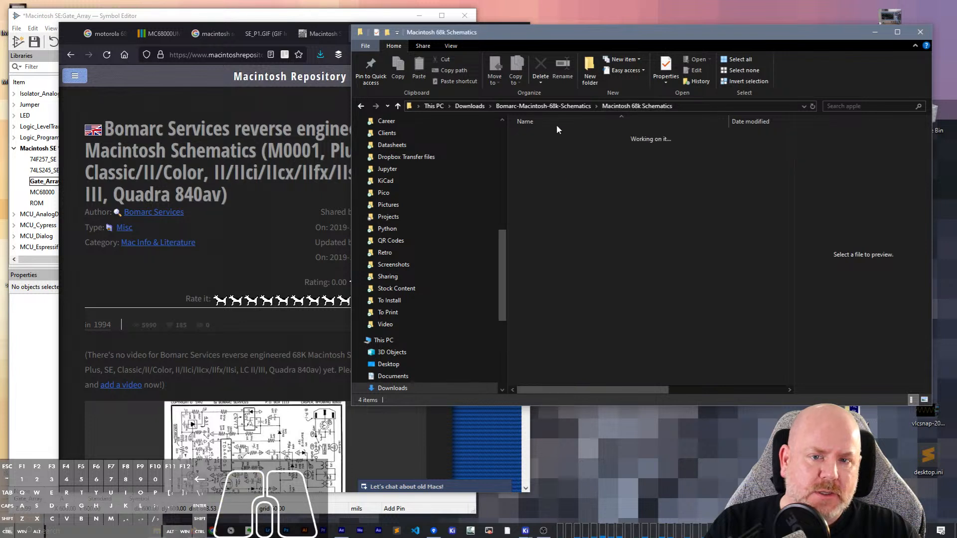
double_click(551, 146)
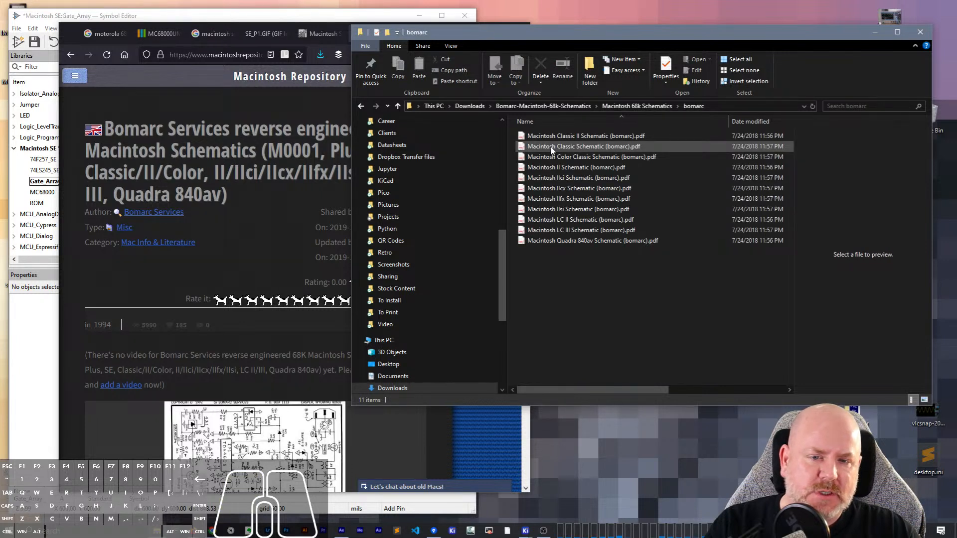
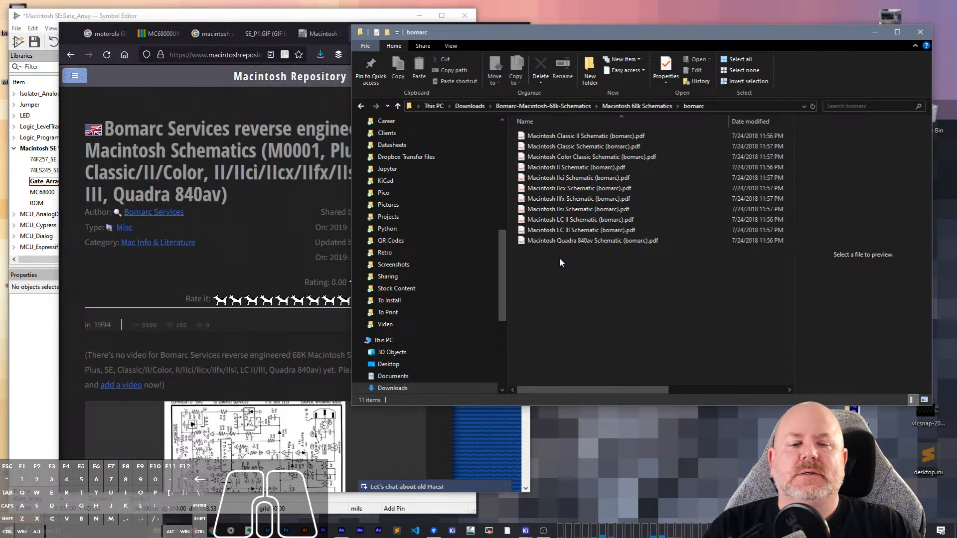
- Return to the Macintosh 68k Schematics folder and review the list of included schematics on the Bomarc web page
click(636, 107)
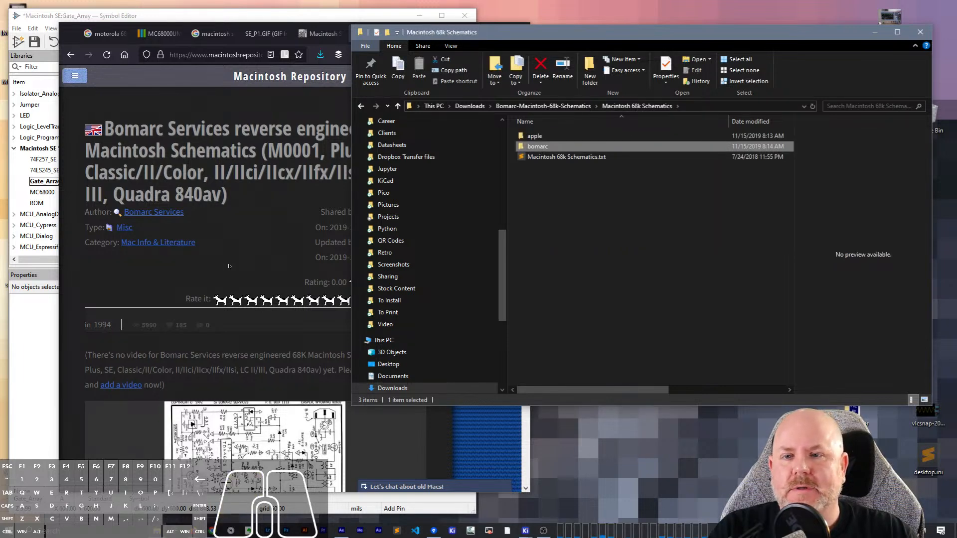
scroll(228, 267, down, 5)
click(237, 123)
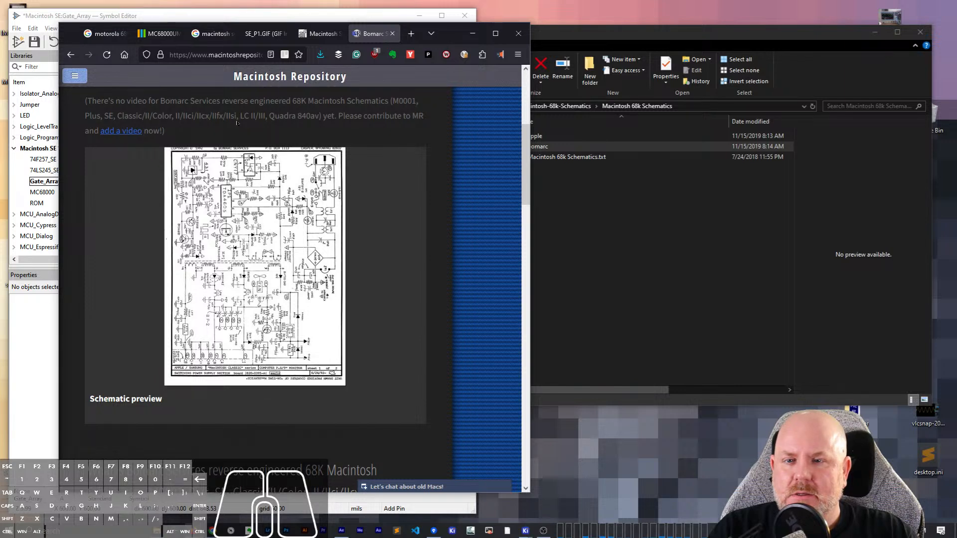
scroll(237, 124, down, 4)
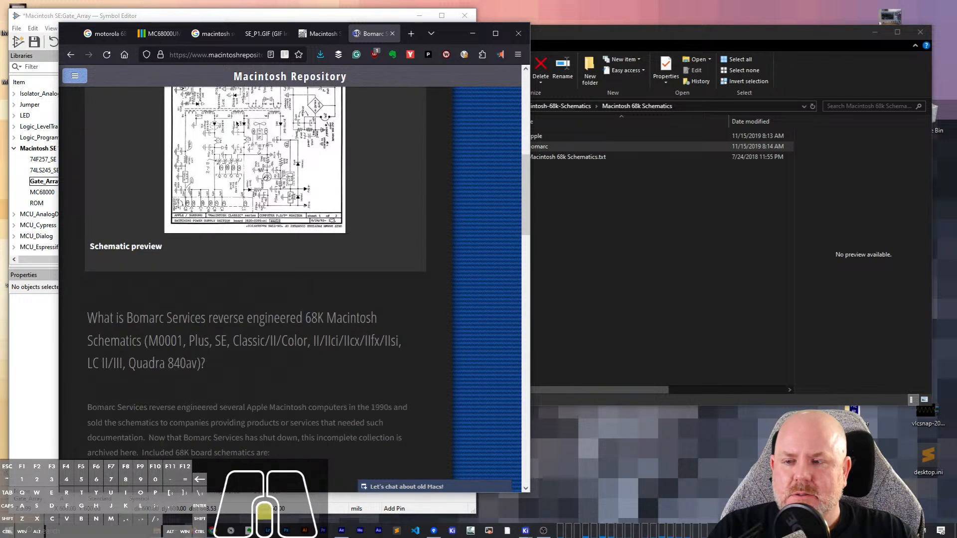
scroll(238, 123, down, 10)
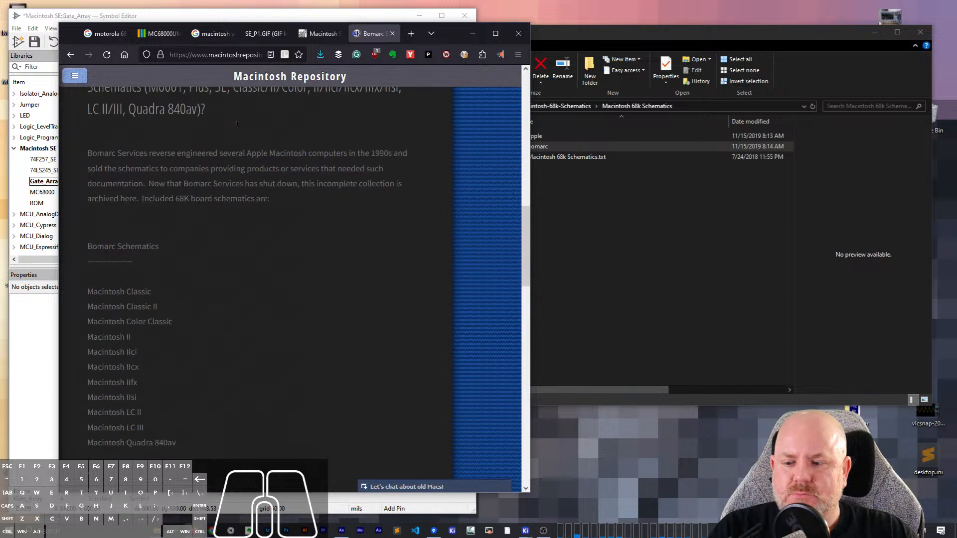
scroll(238, 124, down, 15)
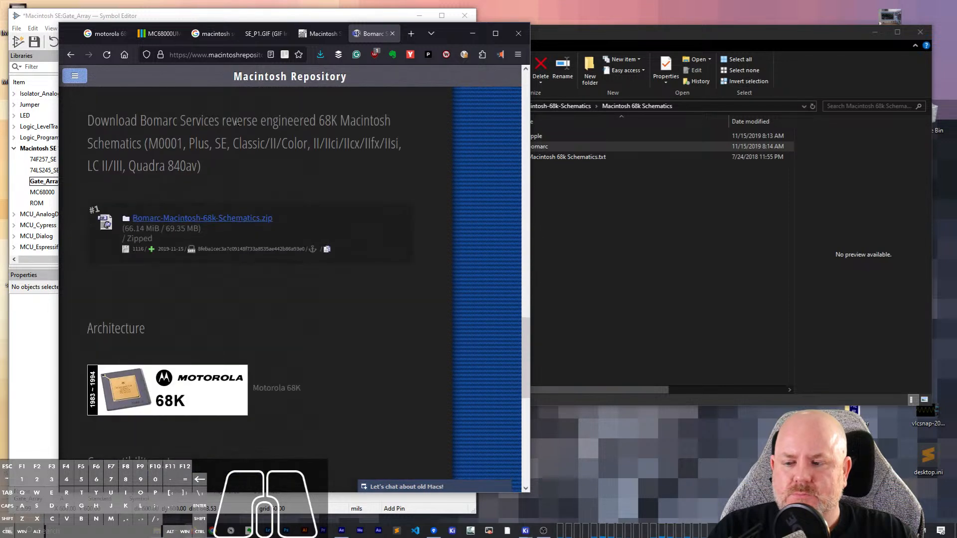
- Close the Bomarc and forum pages and place the SE_P1.GIF browser window beside the symbol editor, showing the gate array
click(392, 33)
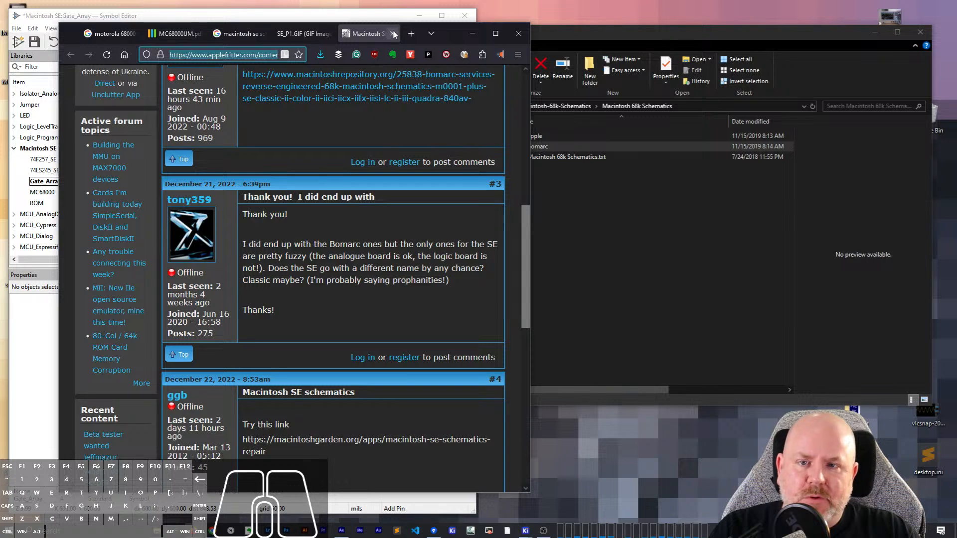
click(393, 33)
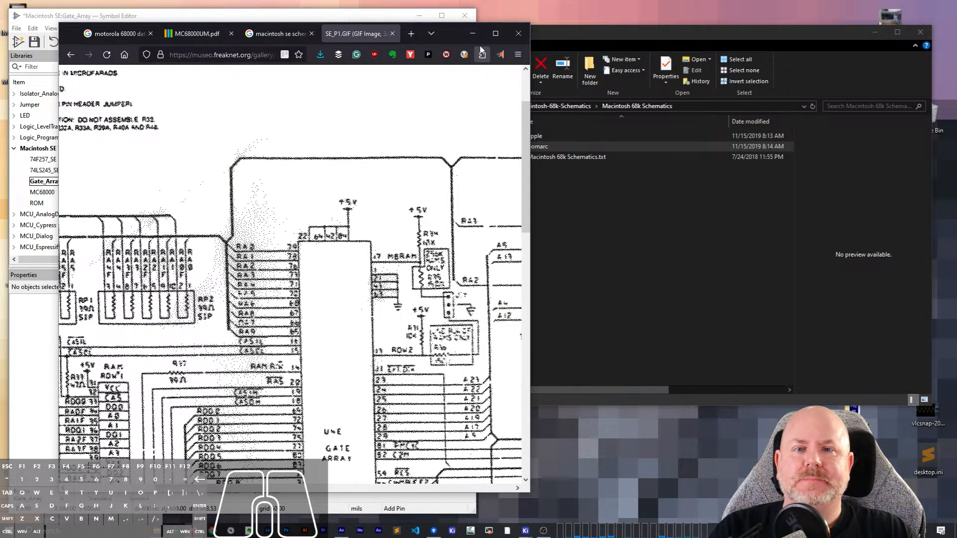
drag(452, 38, 854, 22)
scroll(759, 238, down, 3)
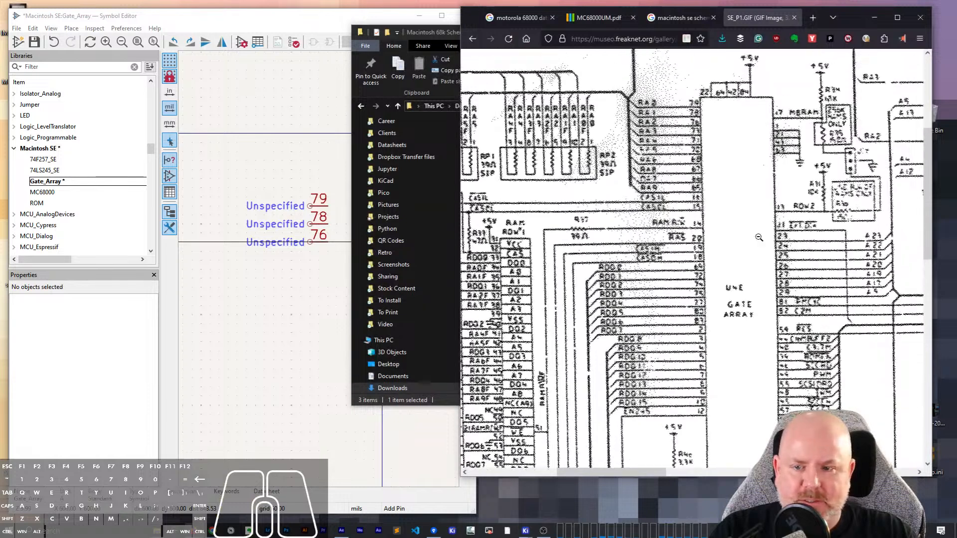
scroll(759, 238, up, 1)
- Add a pin numbered 73 directly below pin 76 in the Gate_Array symbol, aligned with the pins above
click(347, 20)
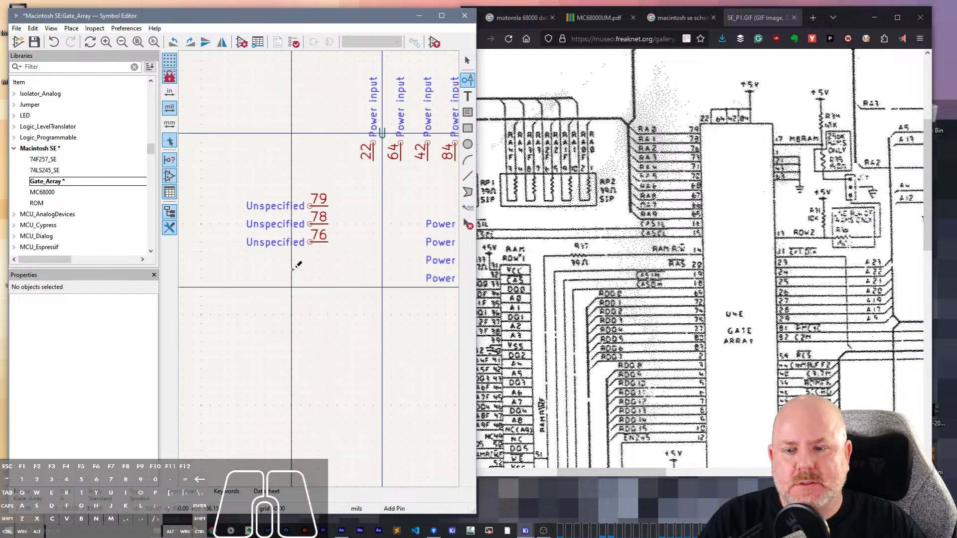
click(319, 260)
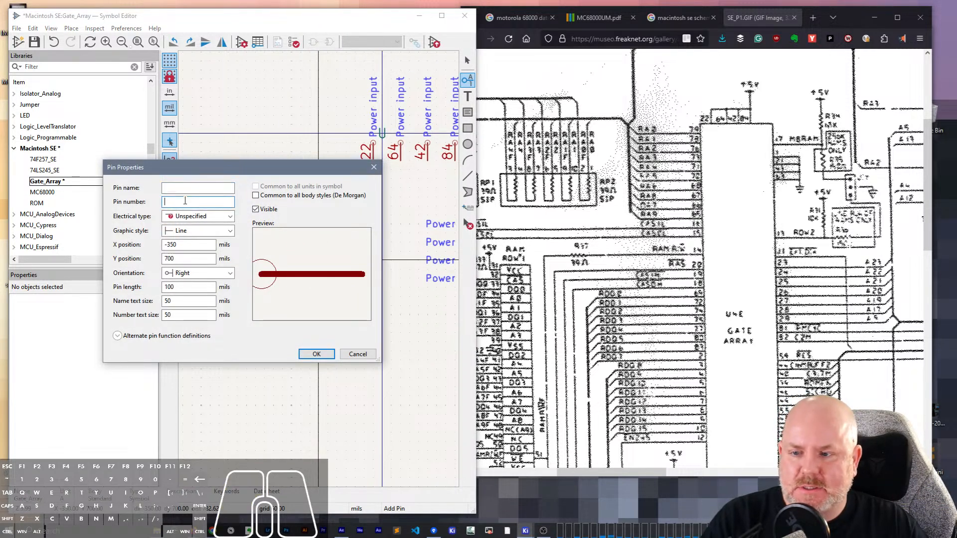
text(73)
key(Return)
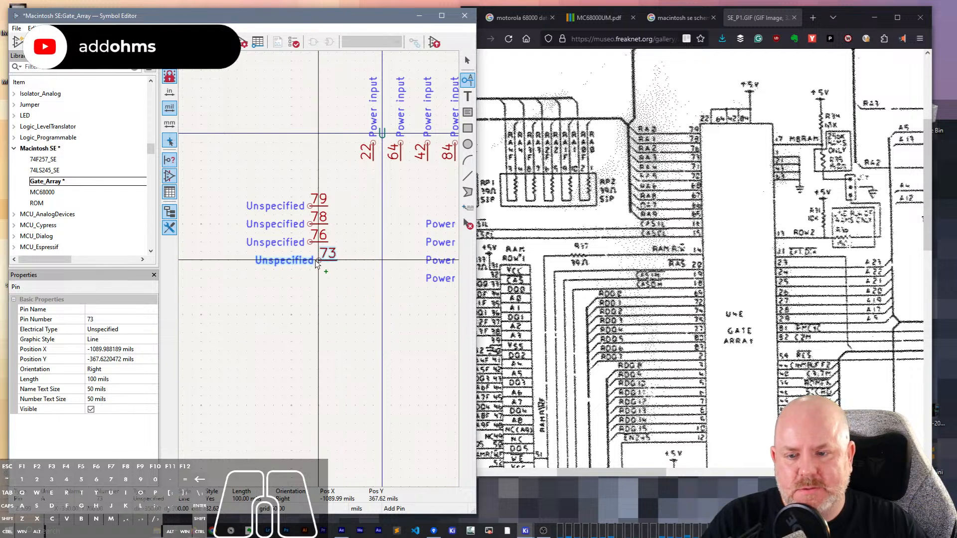
click(315, 268)
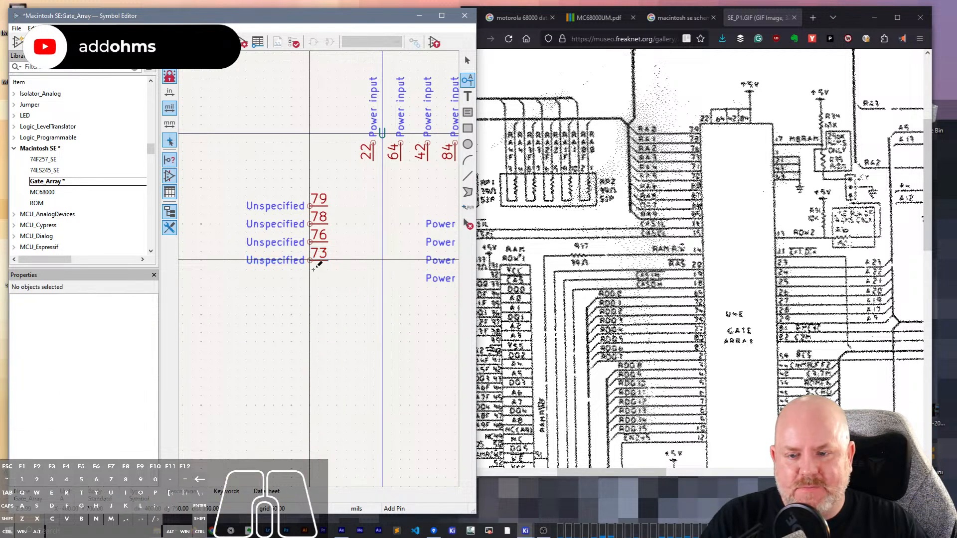
- Place a pin with the name 71 just below pin 73 at X -400, Y 750 mils
click(314, 274)
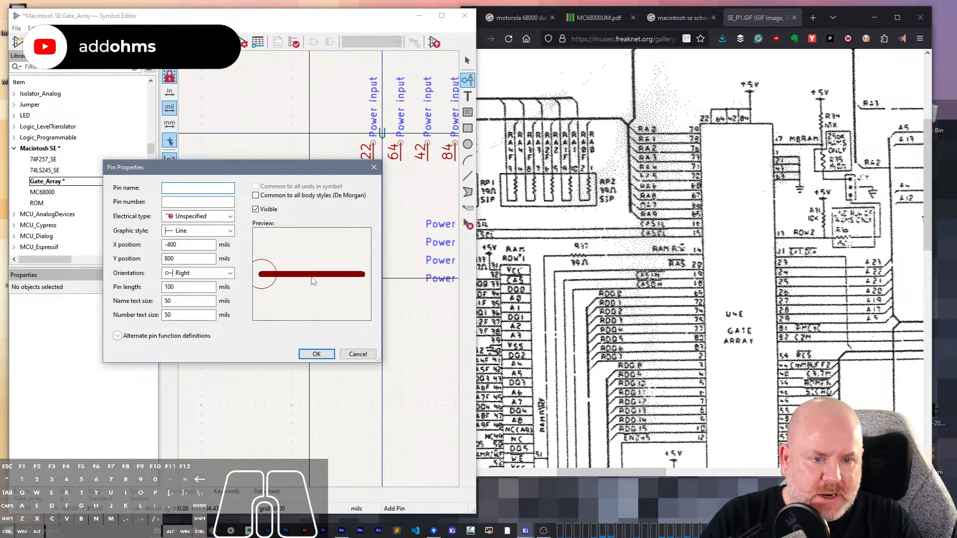
text(71)
key(Return)
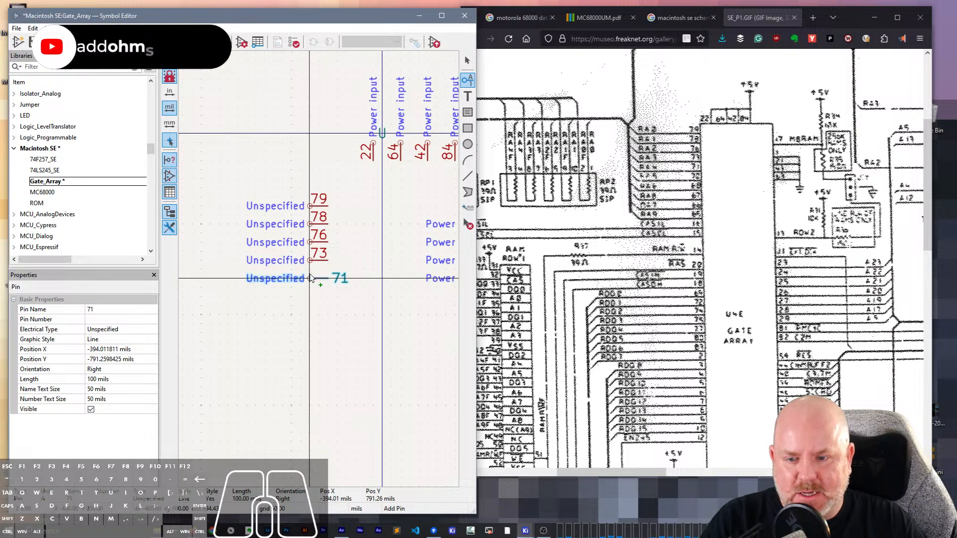
click(313, 270)
key(Escape)
- Clear the new pin's name, set its pin number to 71 and move it to Y 800 mils below pin 73
click(315, 273)
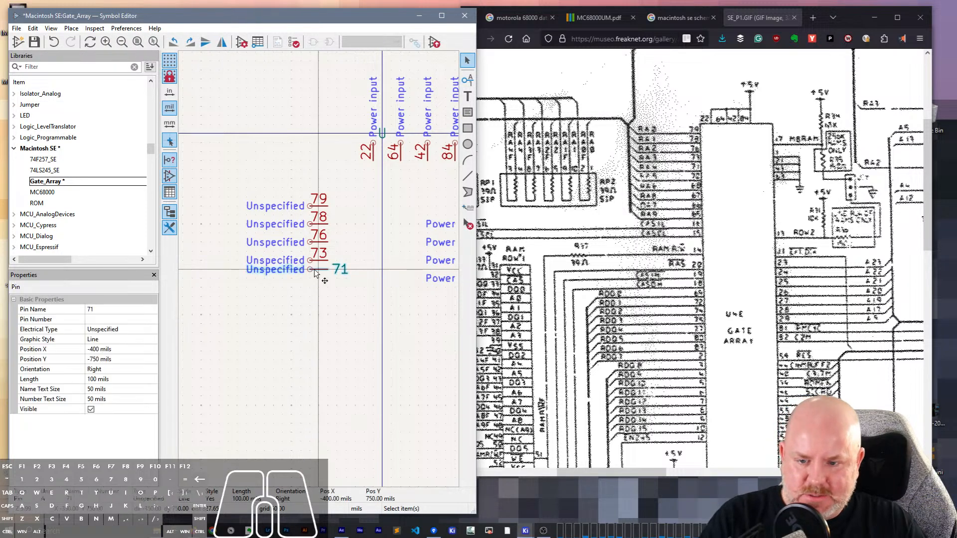
double_click(314, 270)
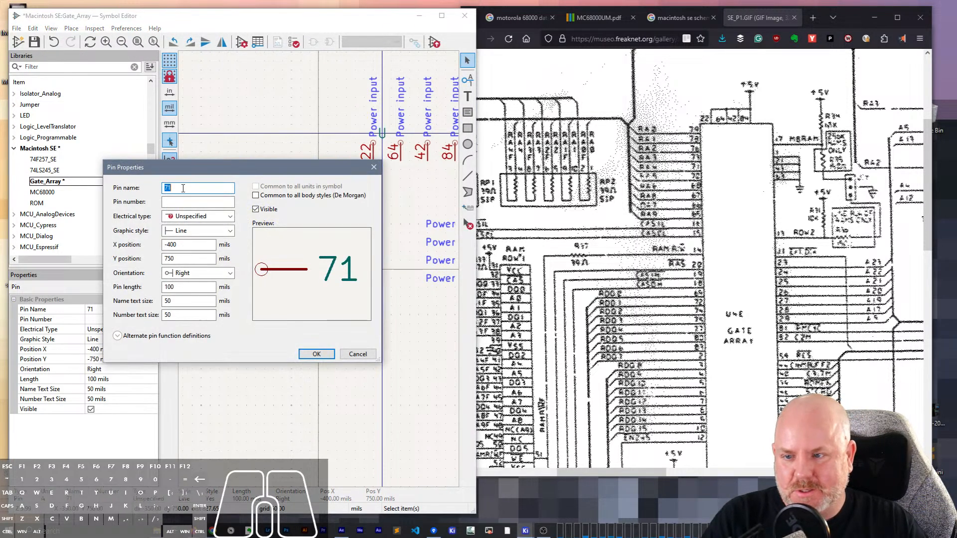
key(BackSpace)
key(Tab)
text(7`1)
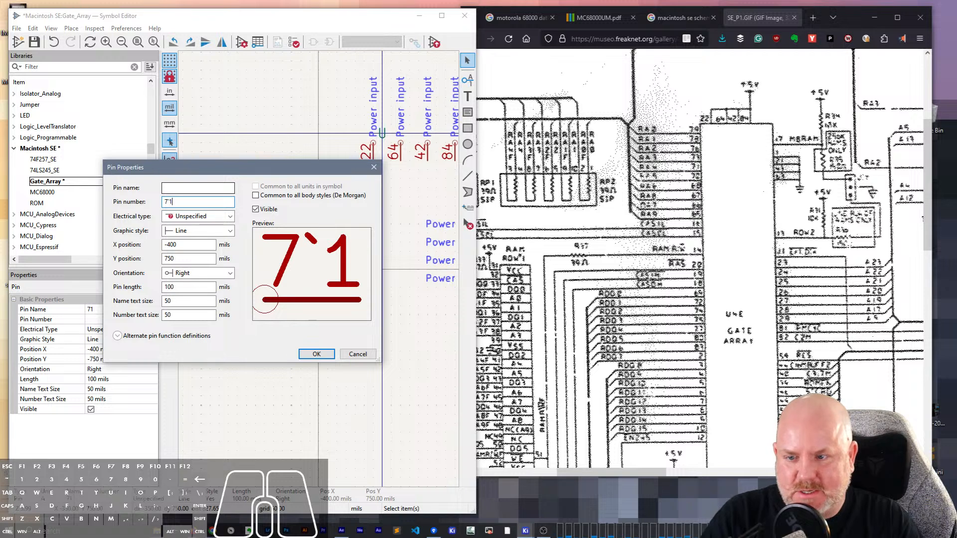
key(BackSpace)
key(BackSpace)
text(1)
key(Return)
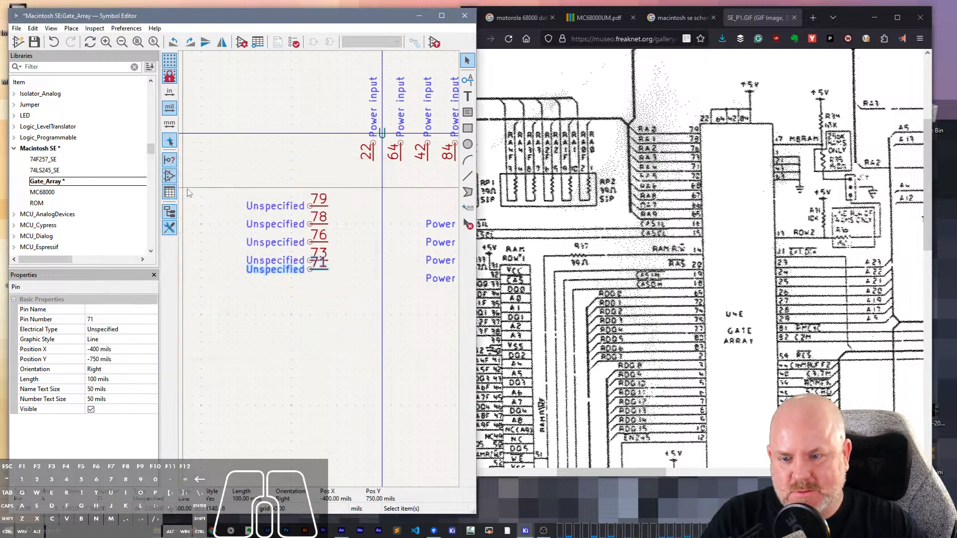
click(301, 279)
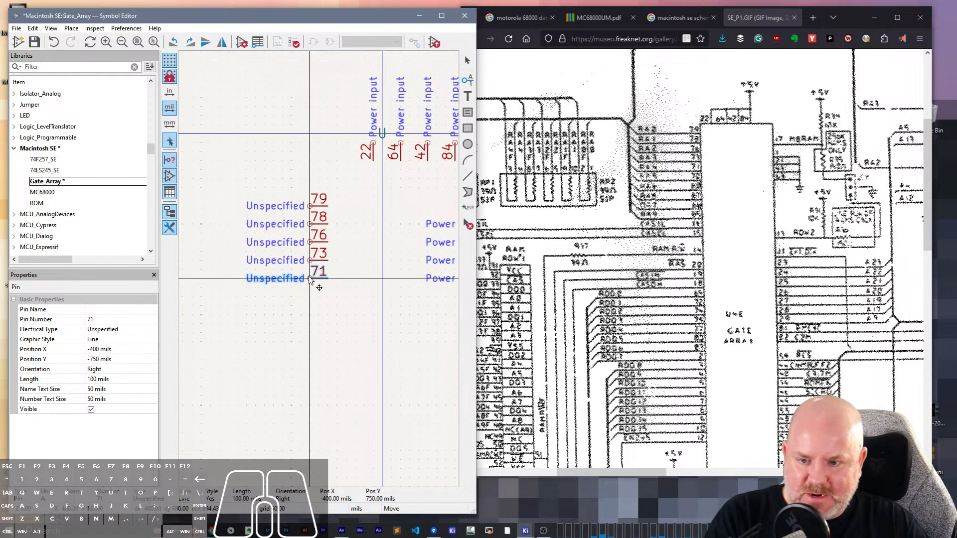
- Add a pin numbered 72 below pin 71 at X -400, Y 900 mils
click(312, 305)
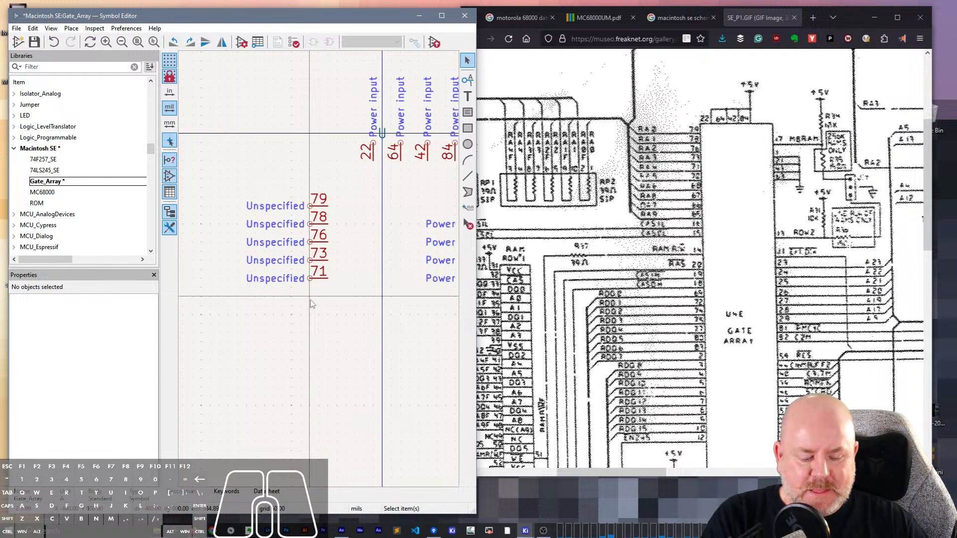
key(p)
key(Tab)
text(72)
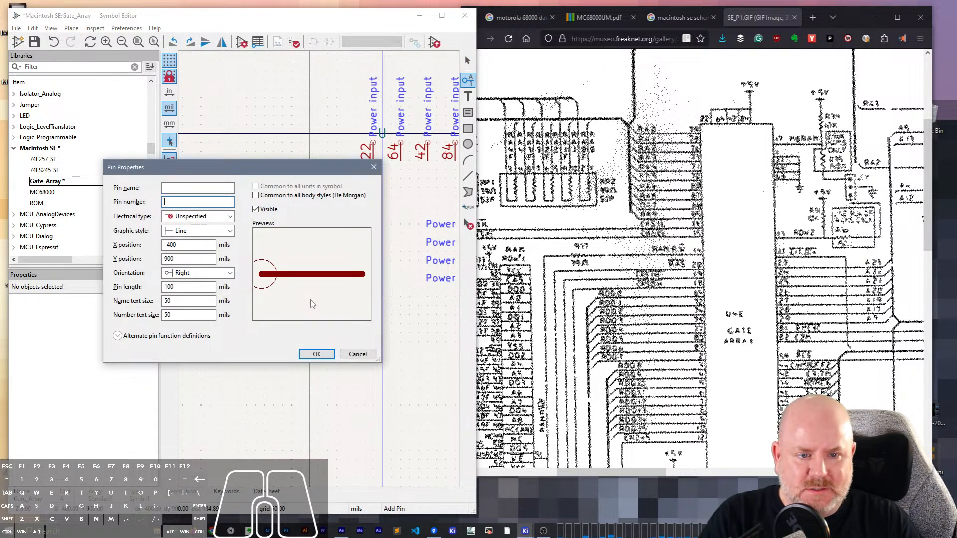
key(Return)
click(310, 297)
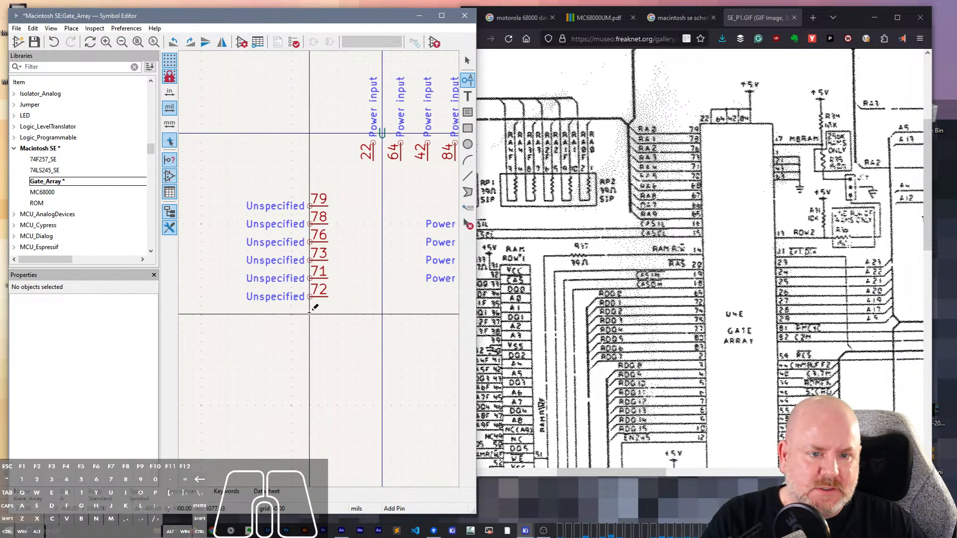
- Check the RA pin numbers on the enlarged gate array drawing and add a pin numbered 68 directly below pin 72
click(714, 190)
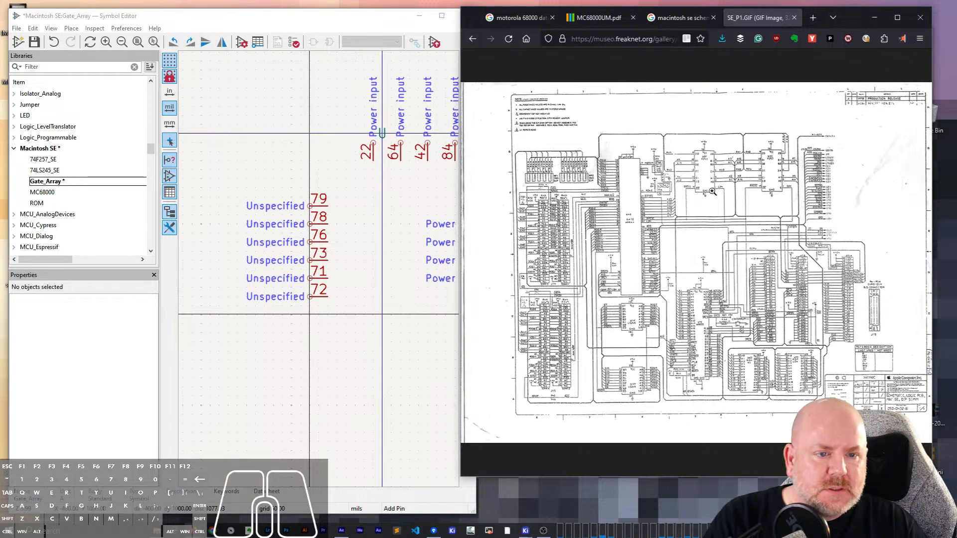
click(670, 214)
ctrl+scroll(667, 198, up, 4)
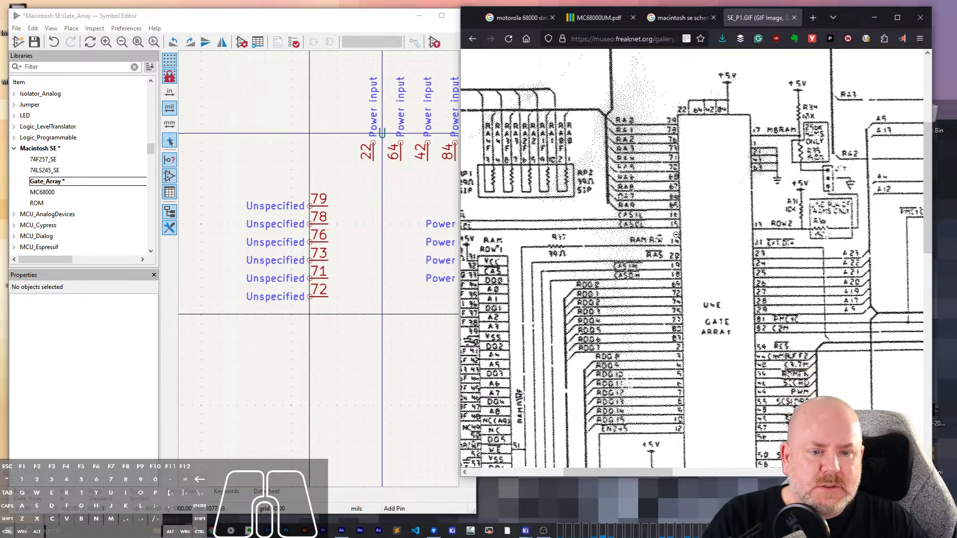
ctrl+scroll(751, 223, down, 1)
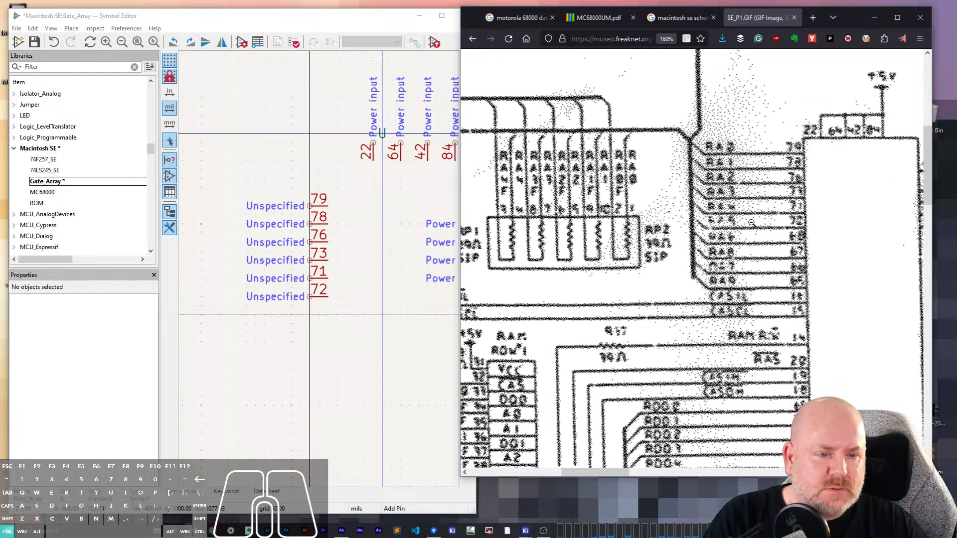
click(319, 322)
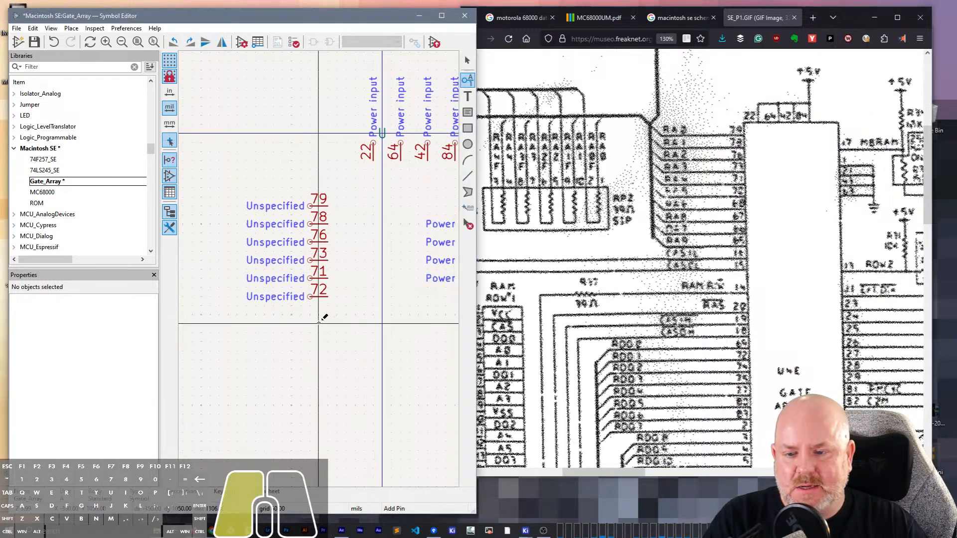
key(Tab)
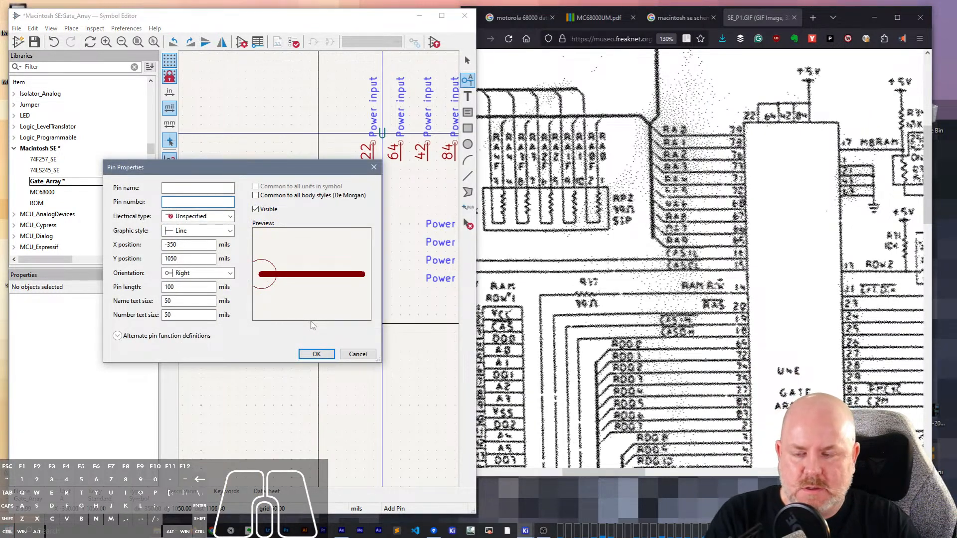
text(68)
key(Return)
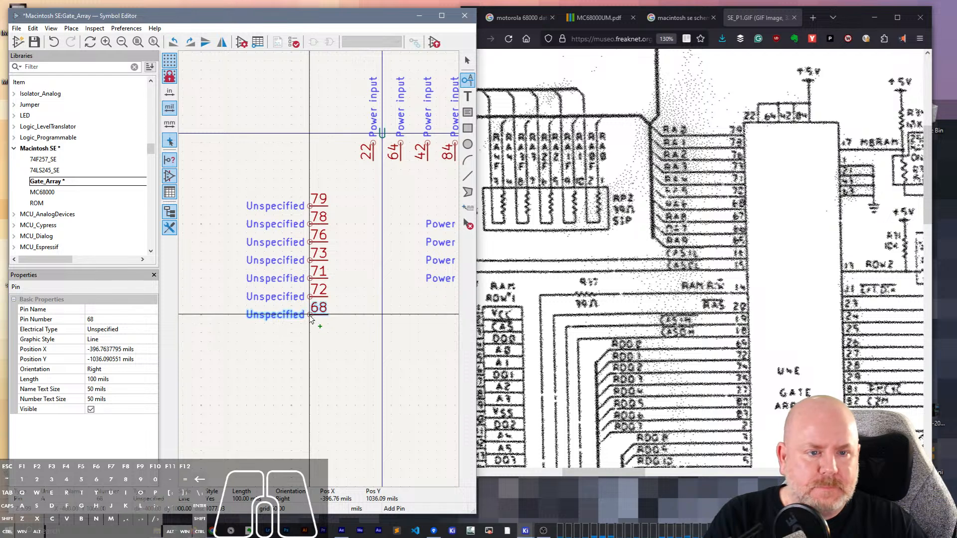
click(311, 317)
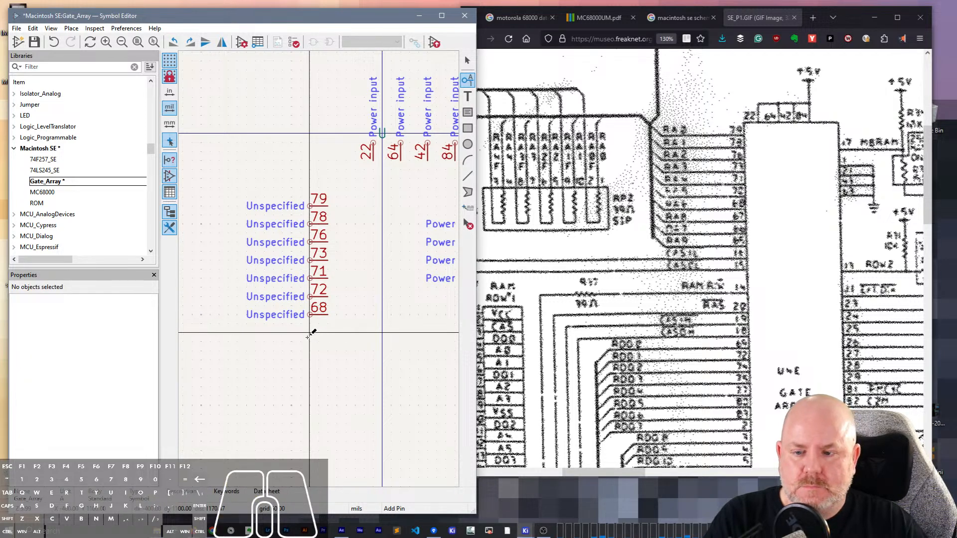
- Add a pin numbered 67 below pin 68 at X -400, Y 1100 mils
click(309, 333)
click(199, 202)
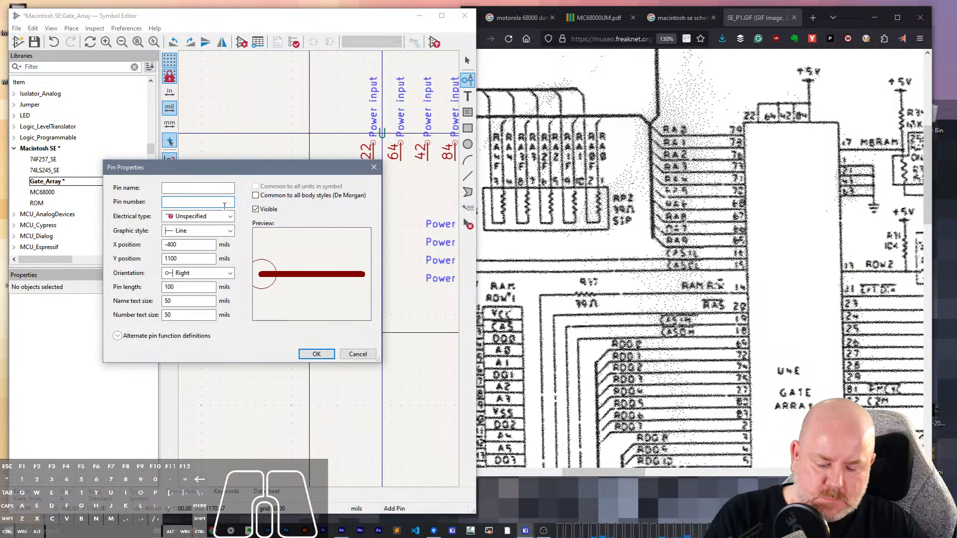
text(67)
key(Return)
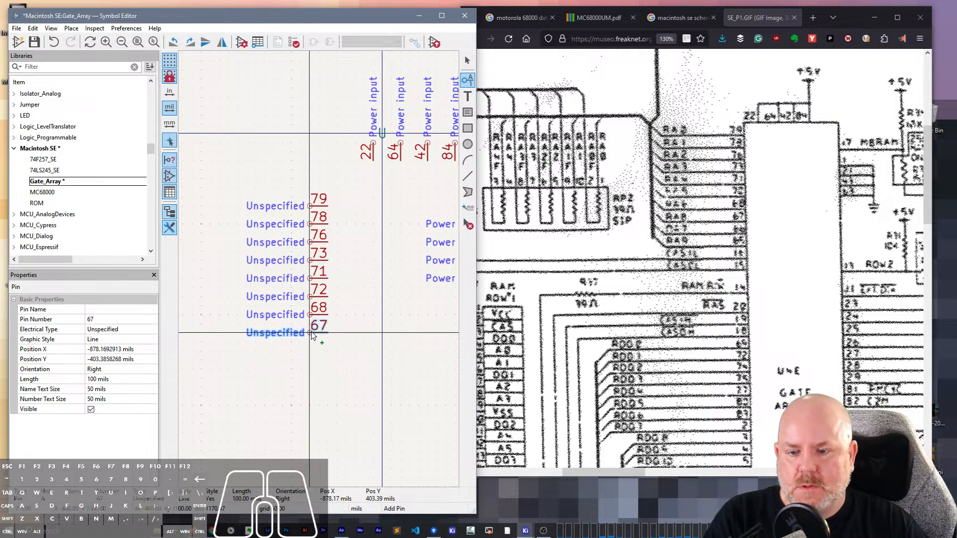
click(310, 333)
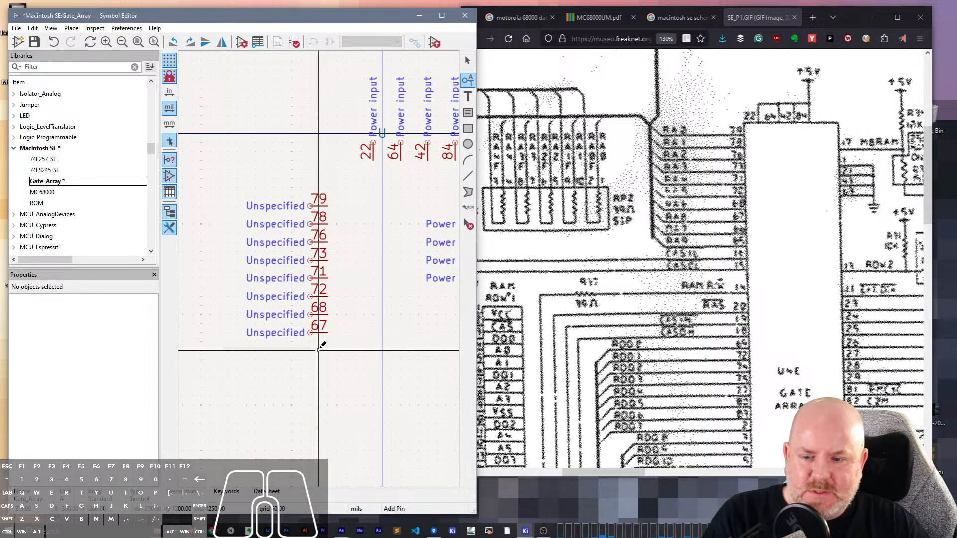
- Repeat the last pin one row lower and undo the pins placed below pin 68
key(Insert)
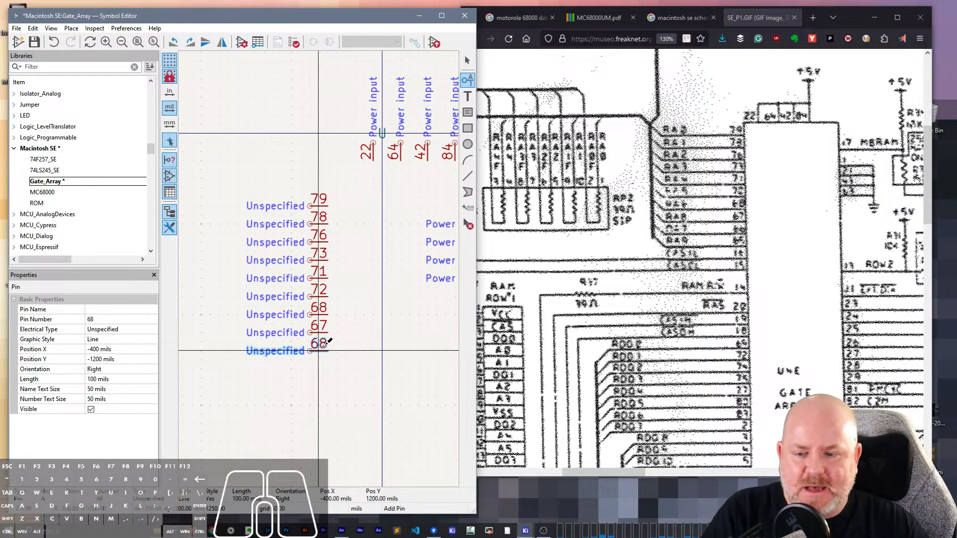
key(ctrl+z)
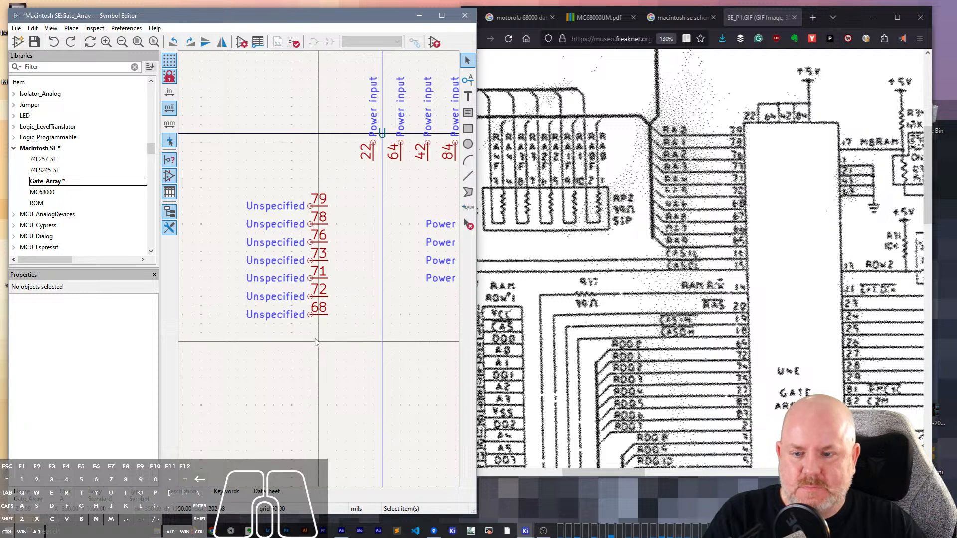
- Add a pin numbered 65 at X -400, Y 1250 mils and repeat it twice downward for pins 66 and 67
key(p)
click(308, 363)
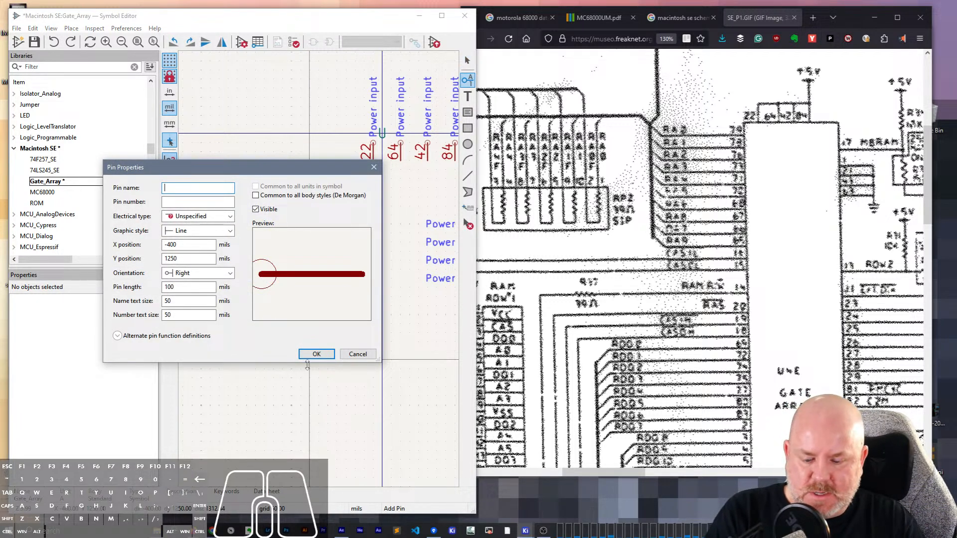
key(Tab)
text(65)
key(Return)
click(309, 359)
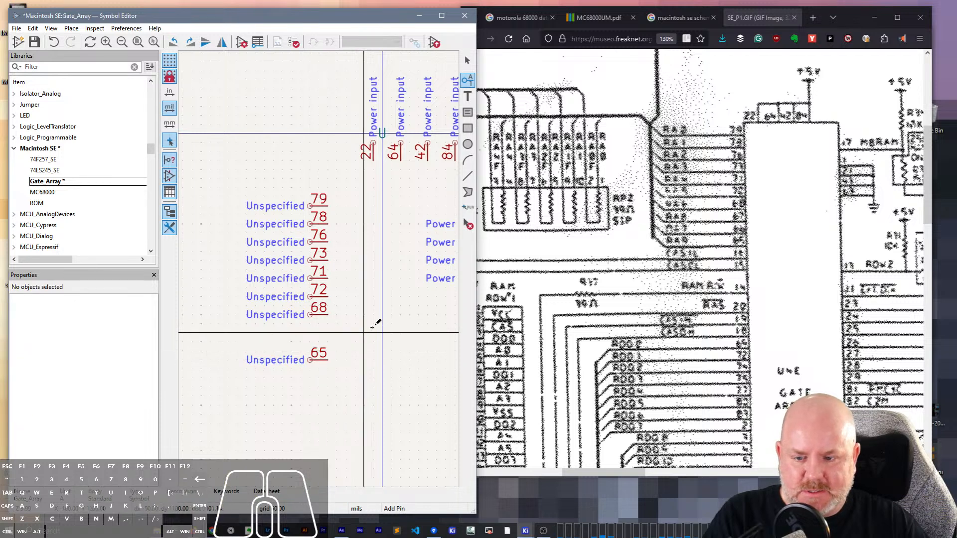
key(Insert)
key(Insert)
key(Escape)
- Flip the group of pins 65, 66 and 67 vertically and move it directly below pin 68
drag(333, 408, 305, 343)
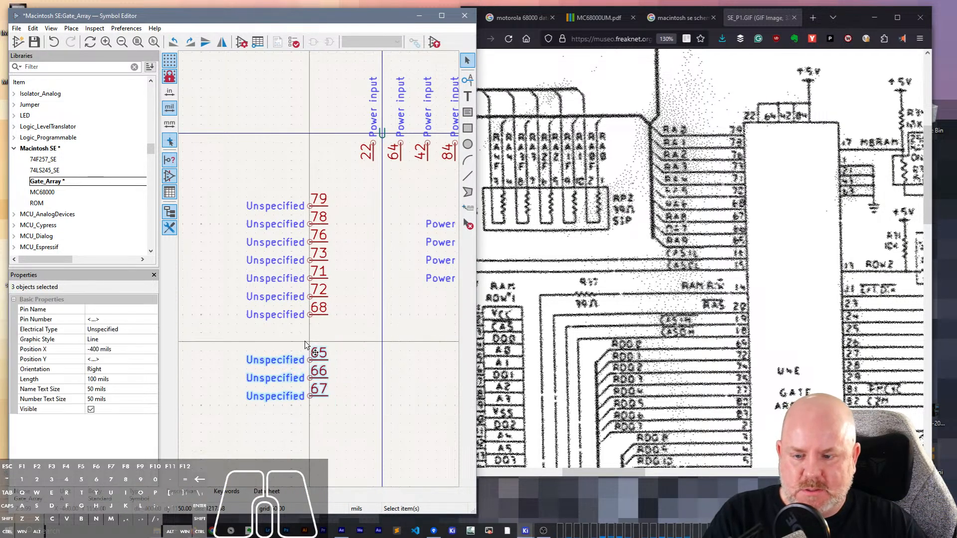
key(y)
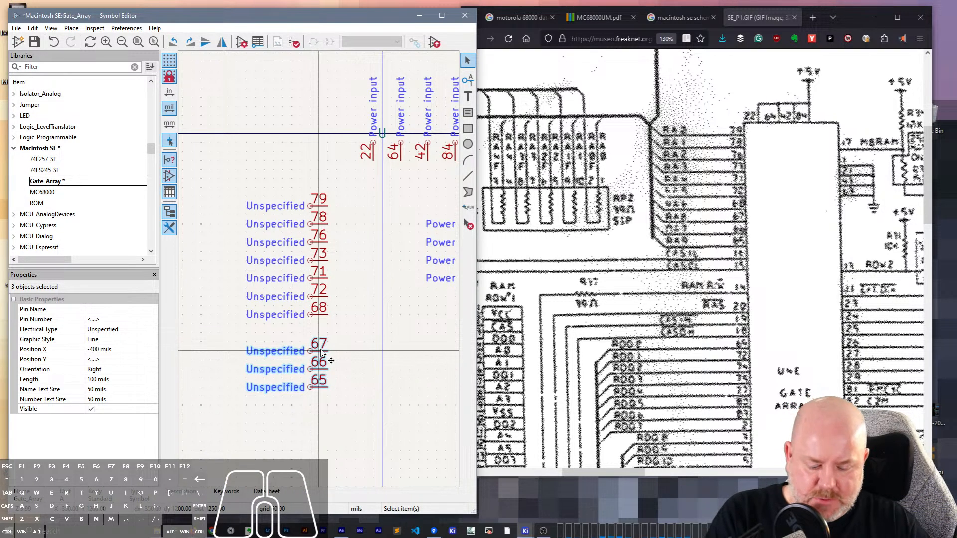
click(310, 370)
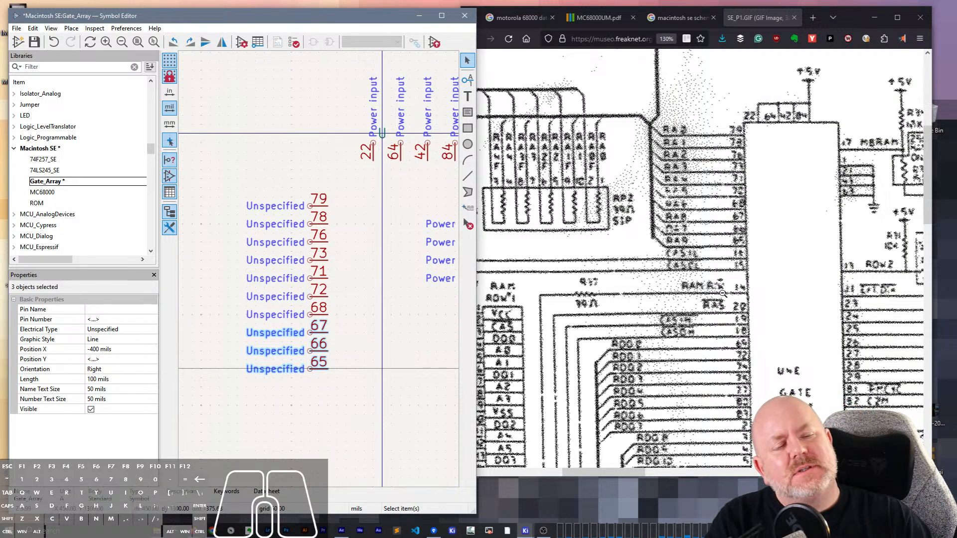
scroll(737, 268, down, 2)
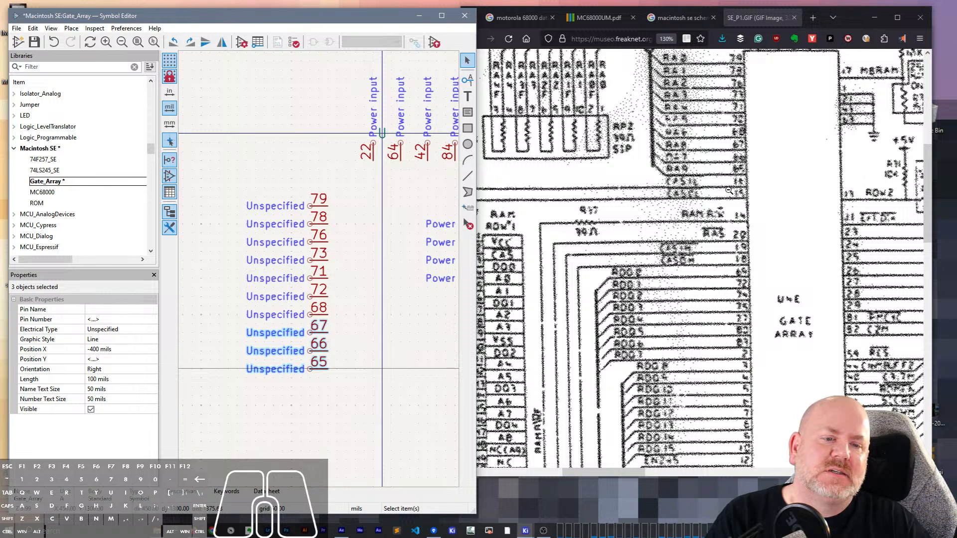
click(308, 399)
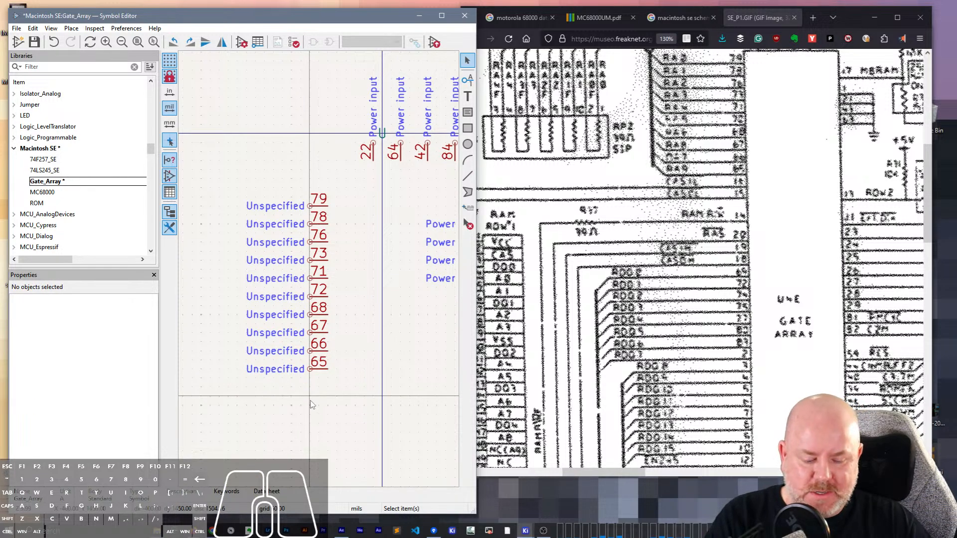
key(p)
click(309, 396)
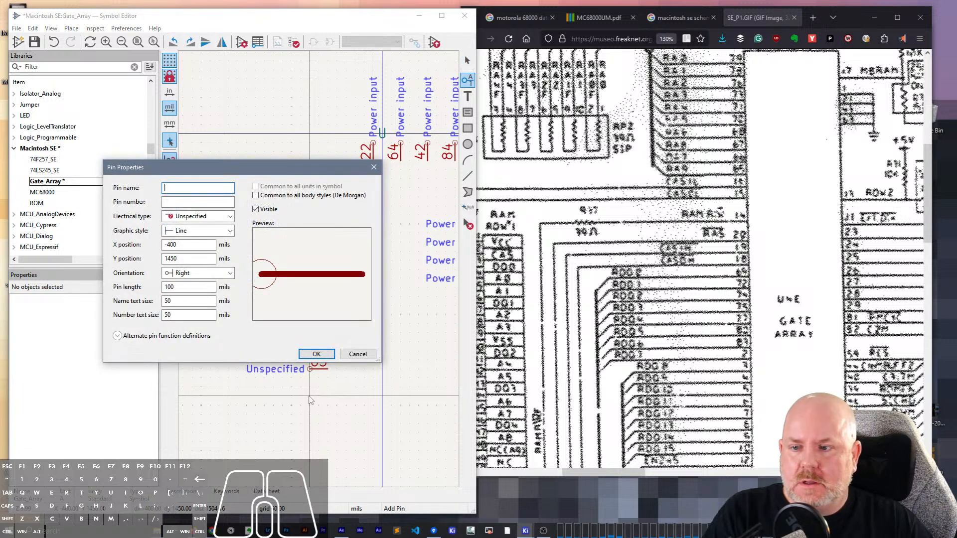
text(14)
key(Return)
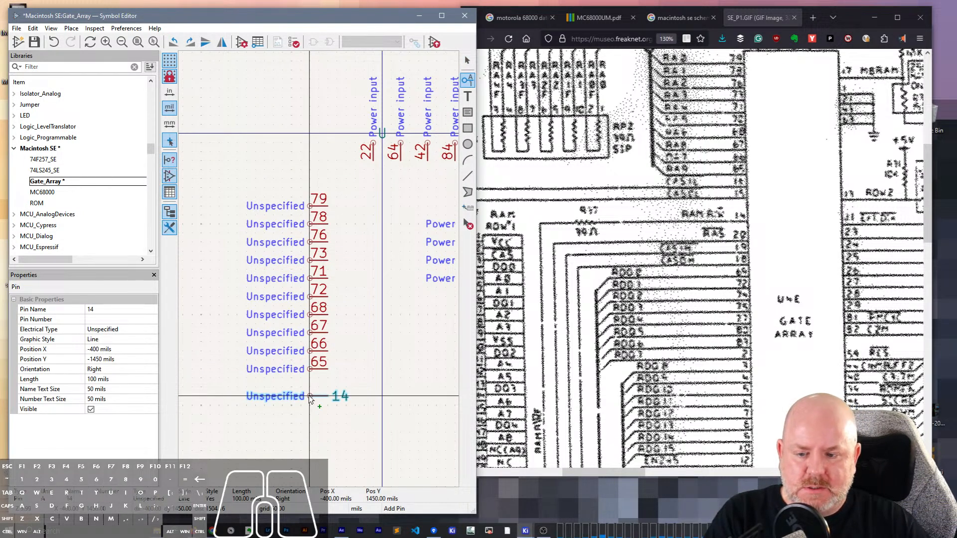
key(Escape)
- Add a pin numbered 14 at X -400, Y 1450 mils and repeat it twice downward for pins 15 and 16
click(312, 394)
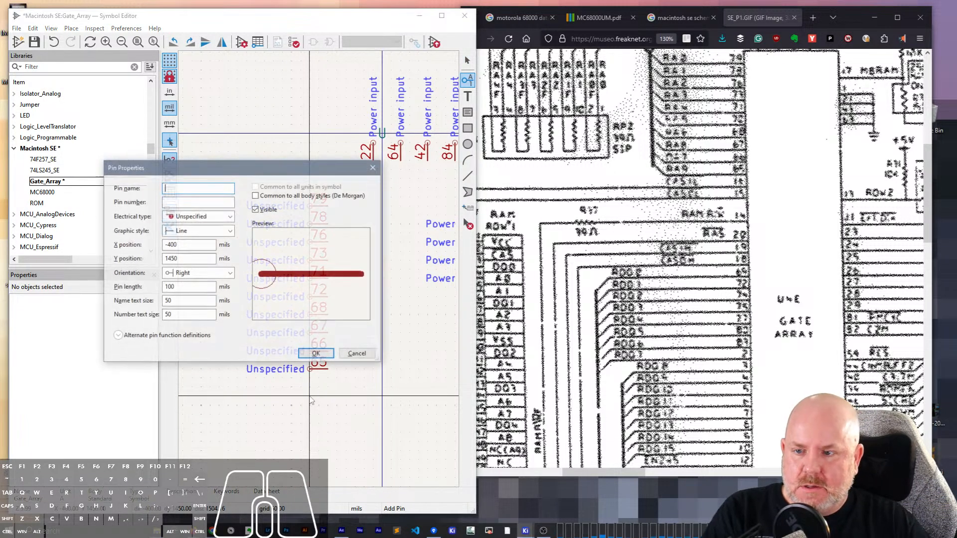
key(Return)
click(310, 398)
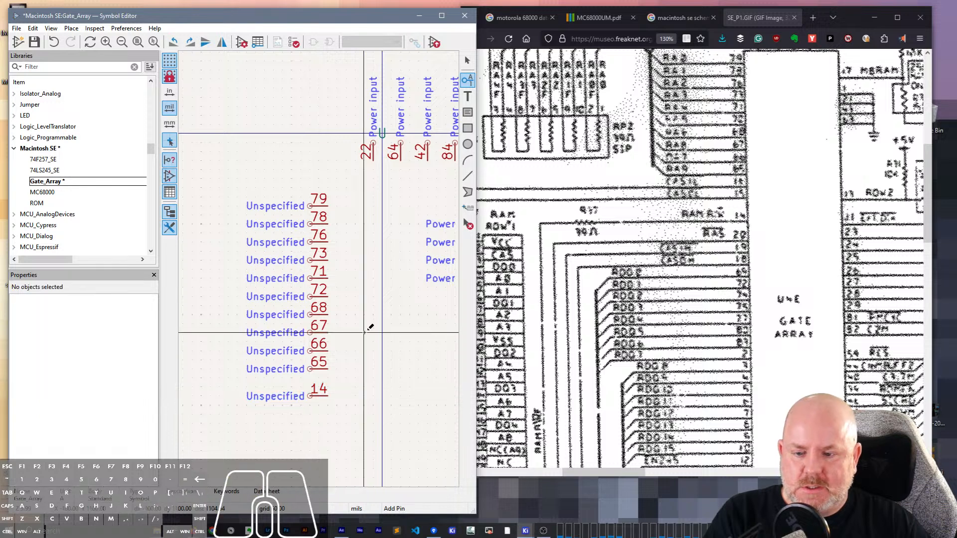
key(Insert)
key(Insert)
key(Escape)
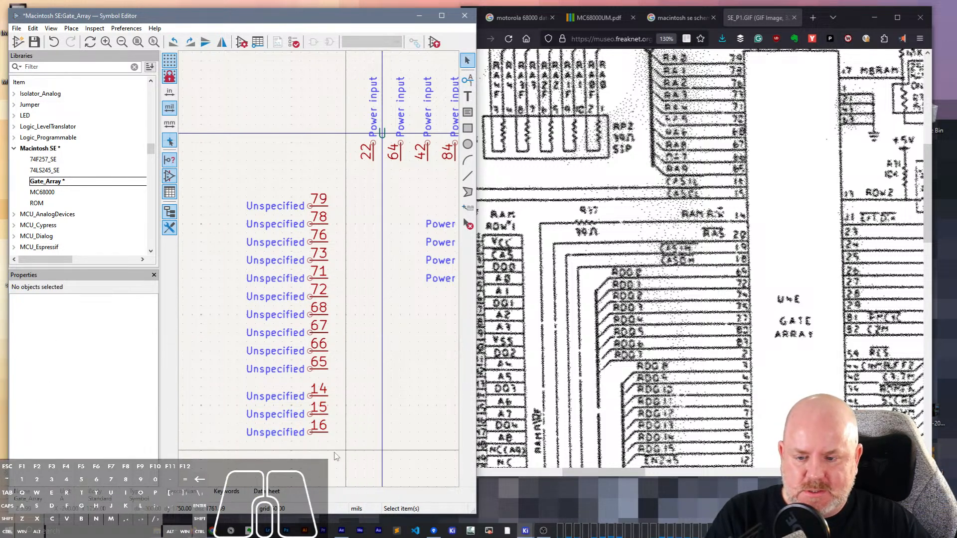
- Flip the group of pins 14, 15 and 16 vertically and move it directly below pin 65
drag(349, 360, 352, 448)
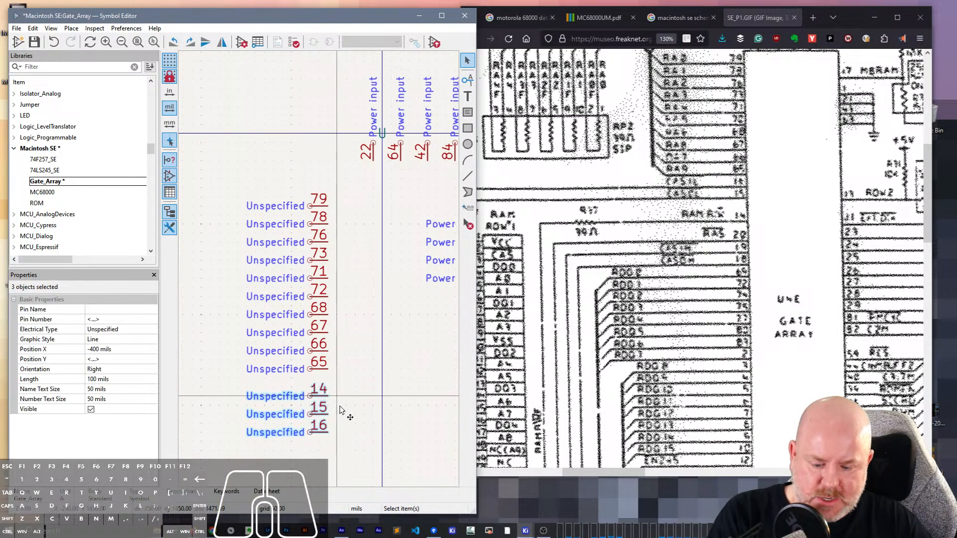
key(y)
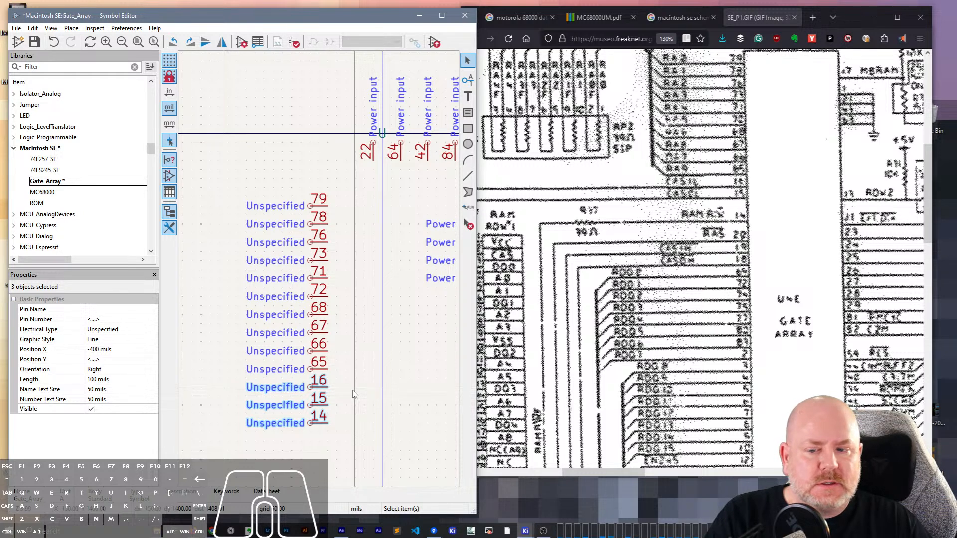
click(369, 366)
- Add a pin numbered 20 directly below pin 14, aligned with the left-side pin column
scroll(359, 349, down, 3)
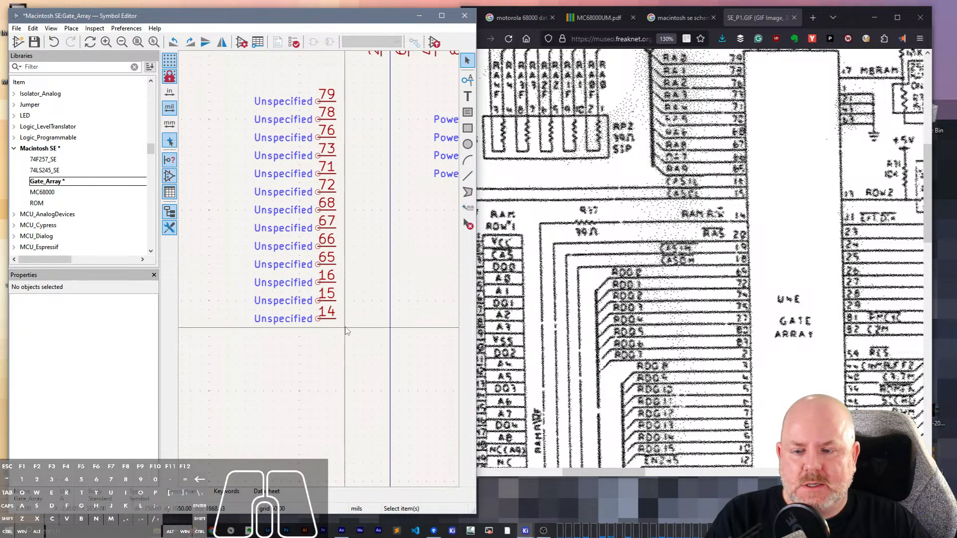
text(p)
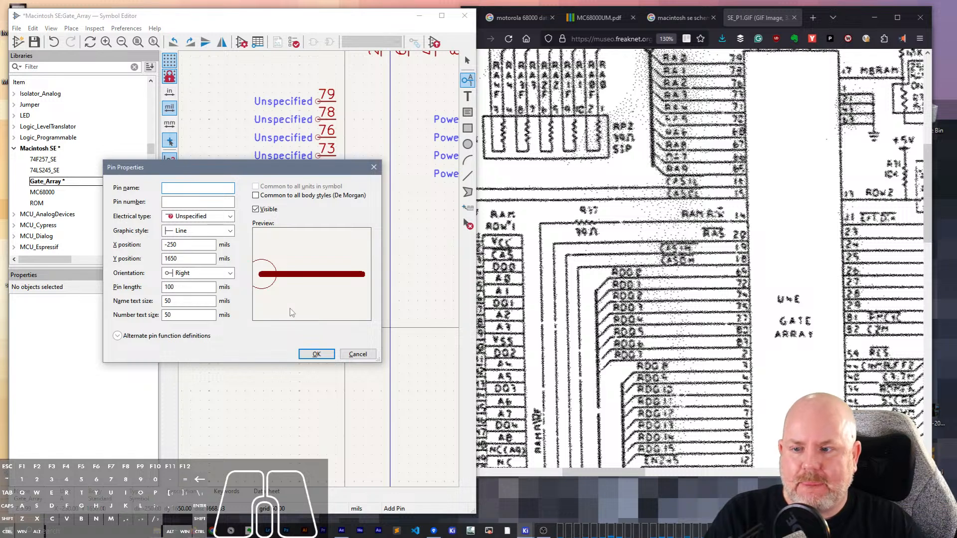
text(20)
key(Return)
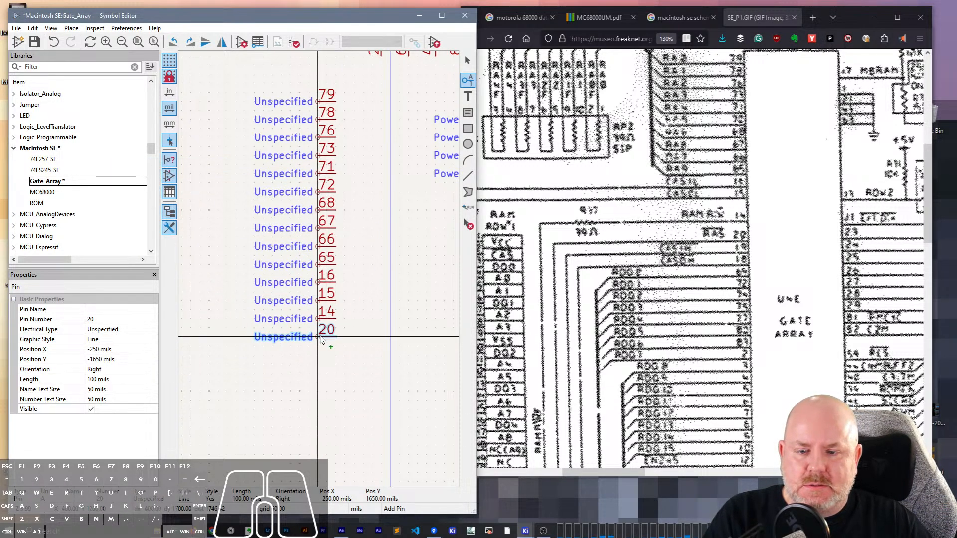
click(320, 339)
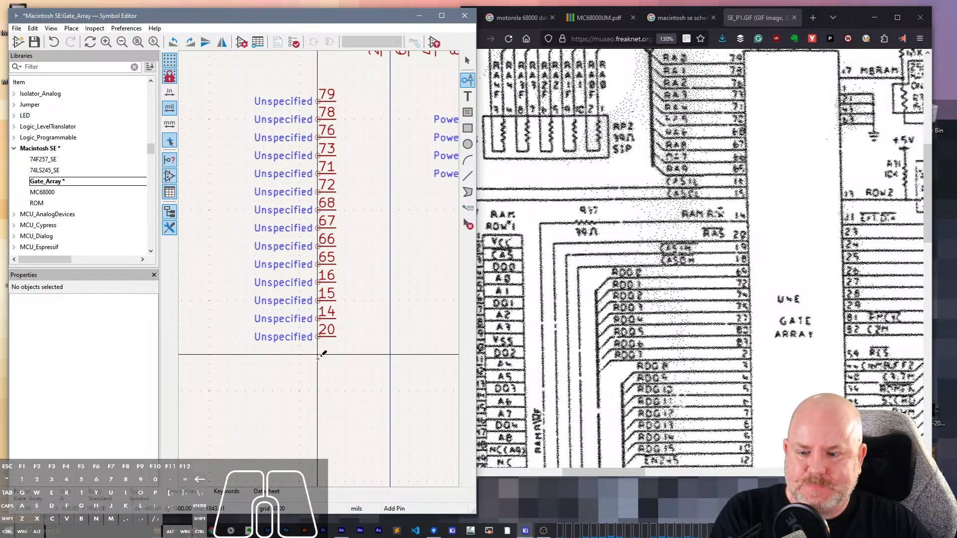
- Add a pin numbered 18 with no name below pin 20 at X -400, Y 1850 mils
click(318, 355)
text(1)
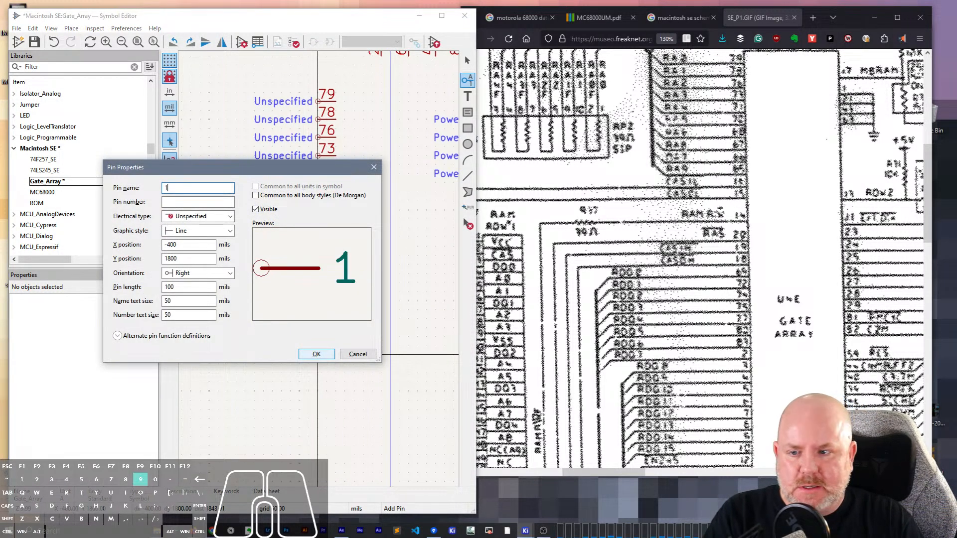
text(9)
key(BackSpace)
key(BackSpace)
key(Tab)
text(128)
key(BackSpace)
key(BackSpace)
text(8)
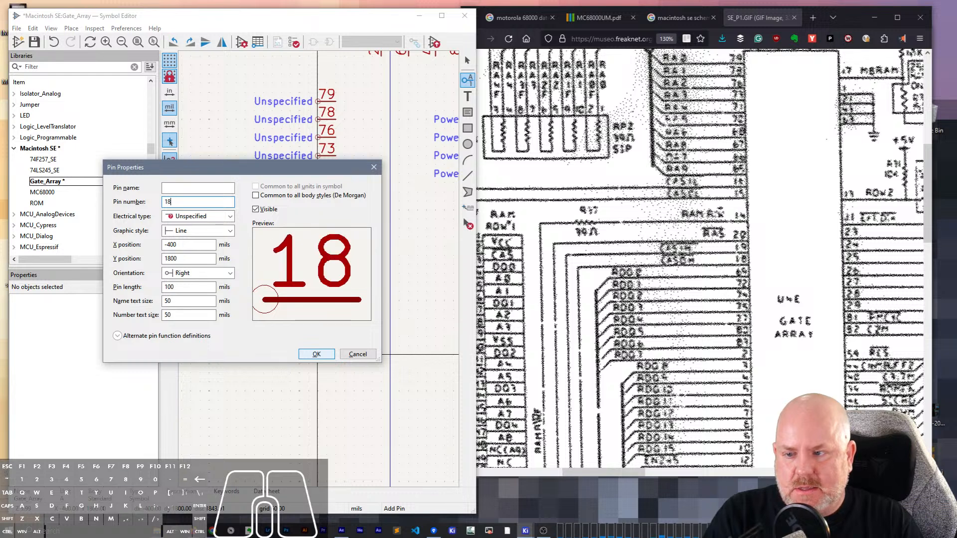
key(Return)
click(317, 364)
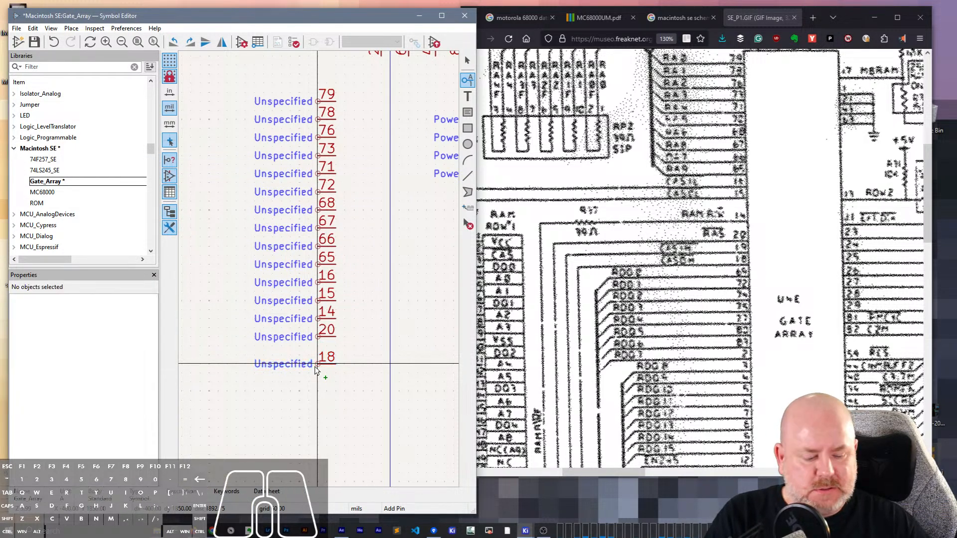
- Repeat pin 18 as pin 19, place the new pin directly below pin 20, and move pin 18 directly beneath it
key(Insert)
key(m)
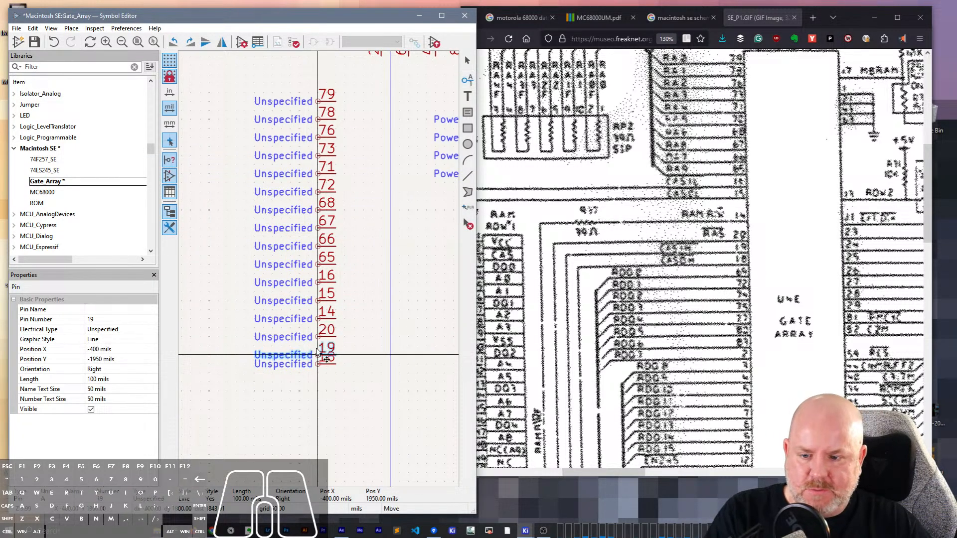
click(317, 355)
click(318, 364)
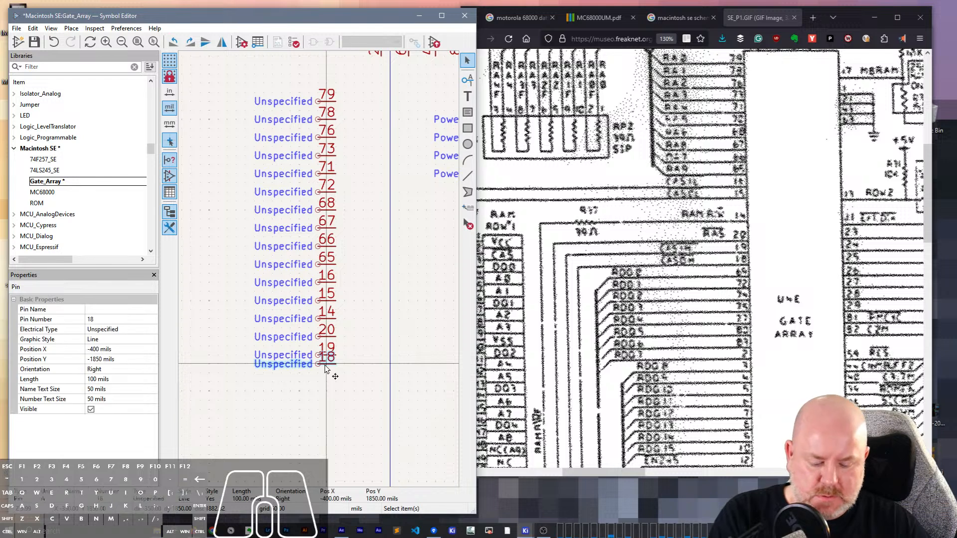
key(Escape)
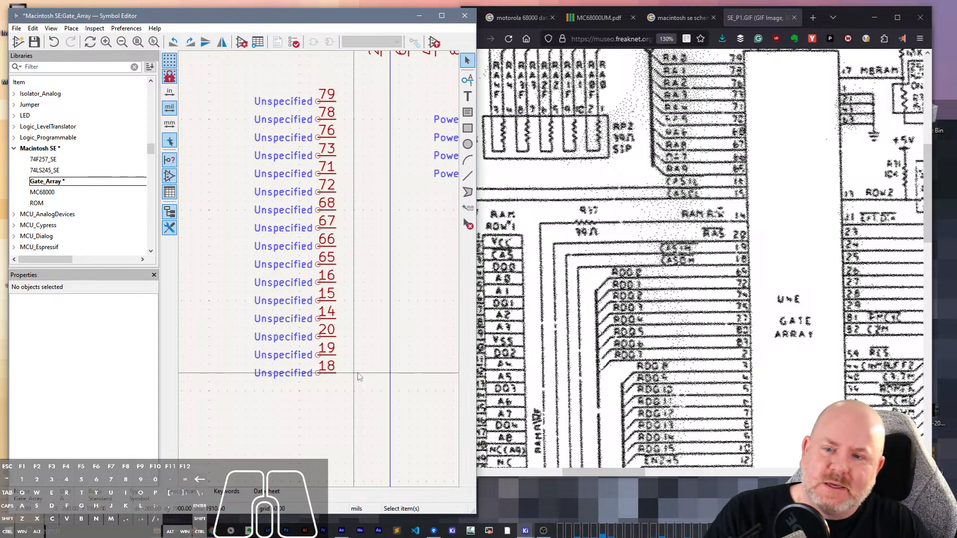
- Add a pin named 69 directly below pin 18 at X -400, Y 2000 mils
scroll(372, 402, down, 3)
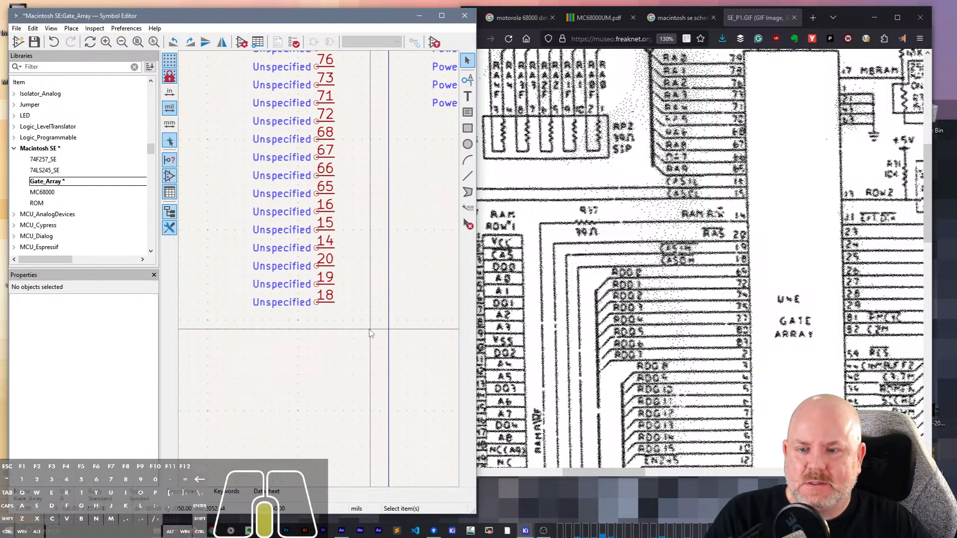
click(329, 317)
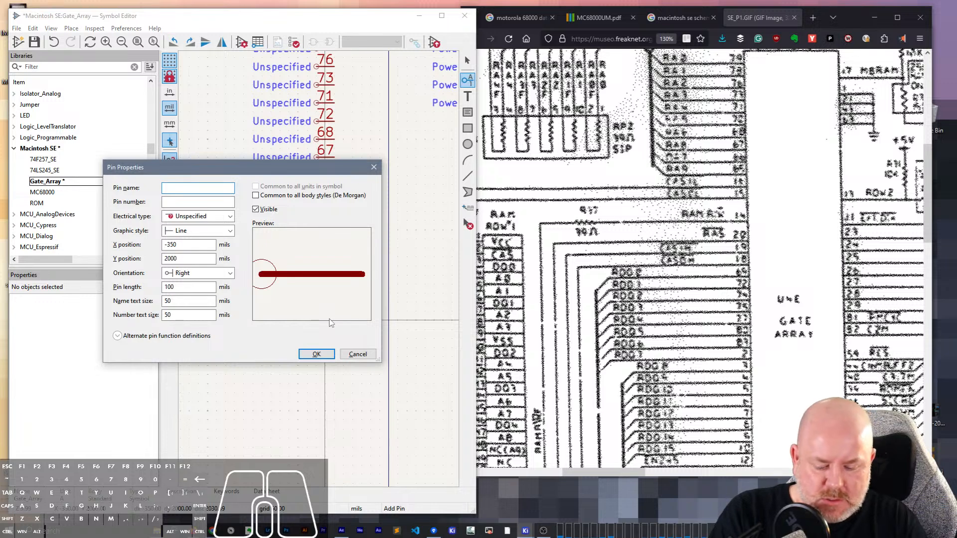
text(69)
key(Return)
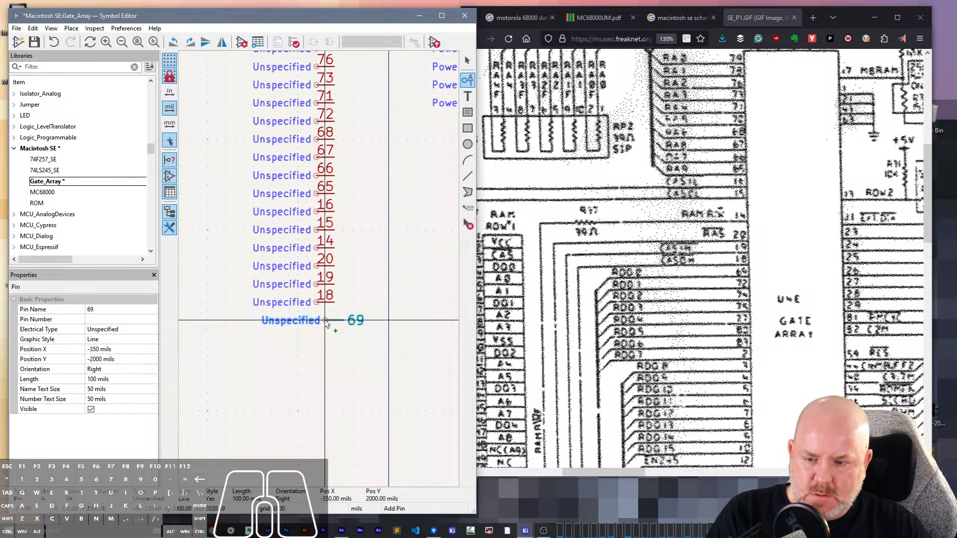
click(317, 320)
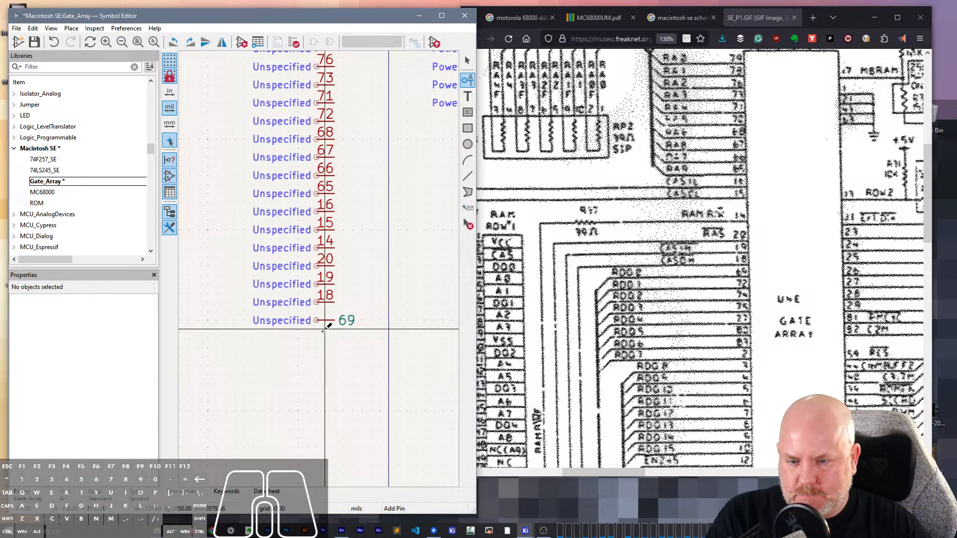
- Clear the name of the pin below pin 18 and set its pin number to 69
key(Escape)
click(327, 320)
click(95, 309)
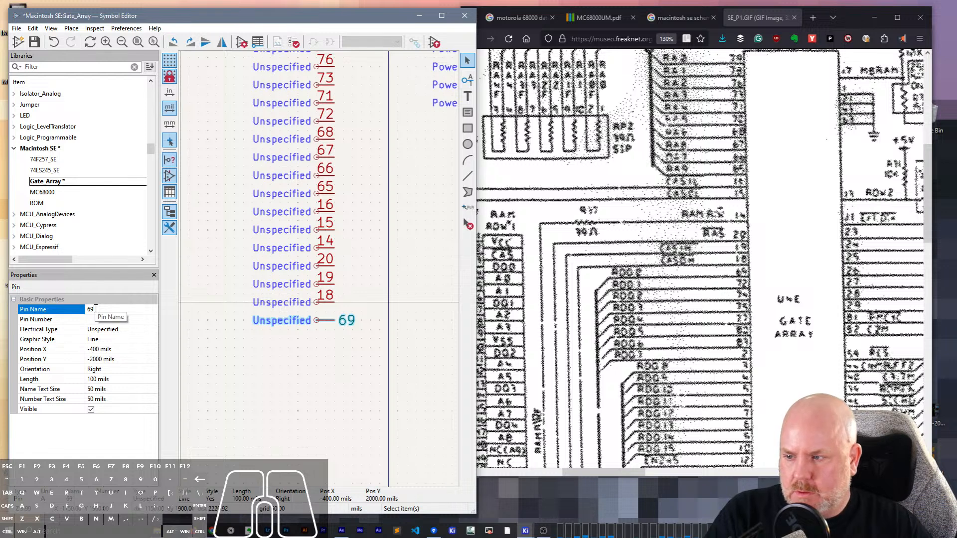
key(BackSpace)
key(Tab)
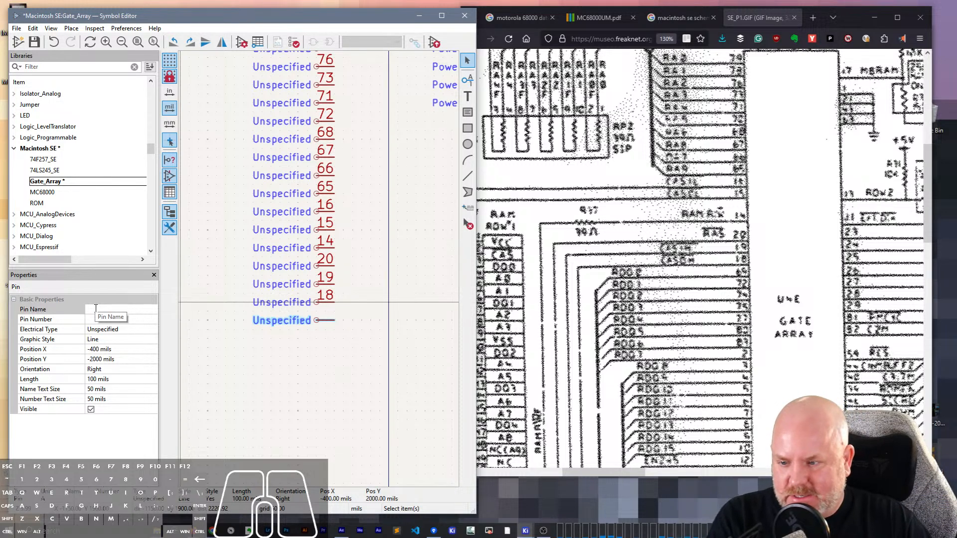
click(93, 320)
text(60)
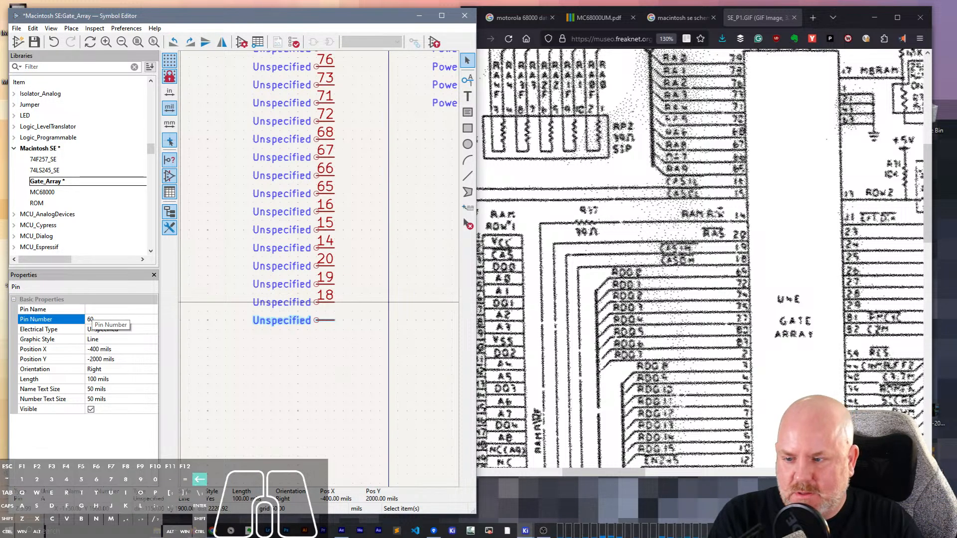
key(BackSpace)
text(9)
key(Tab)
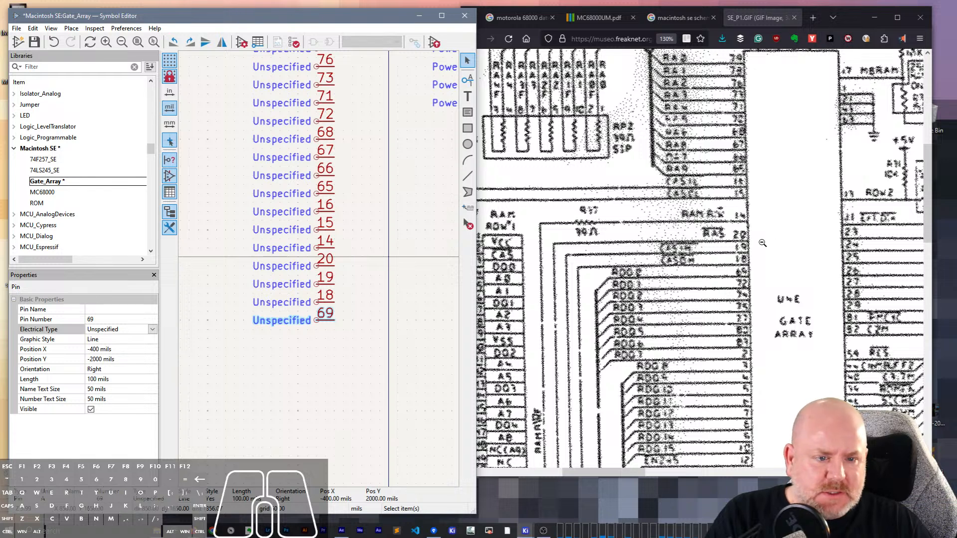
- Duplicate pin 69 to X -400, Y 2100 mils and set the copy's pin number to 72
scroll(690, 277, down, 3)
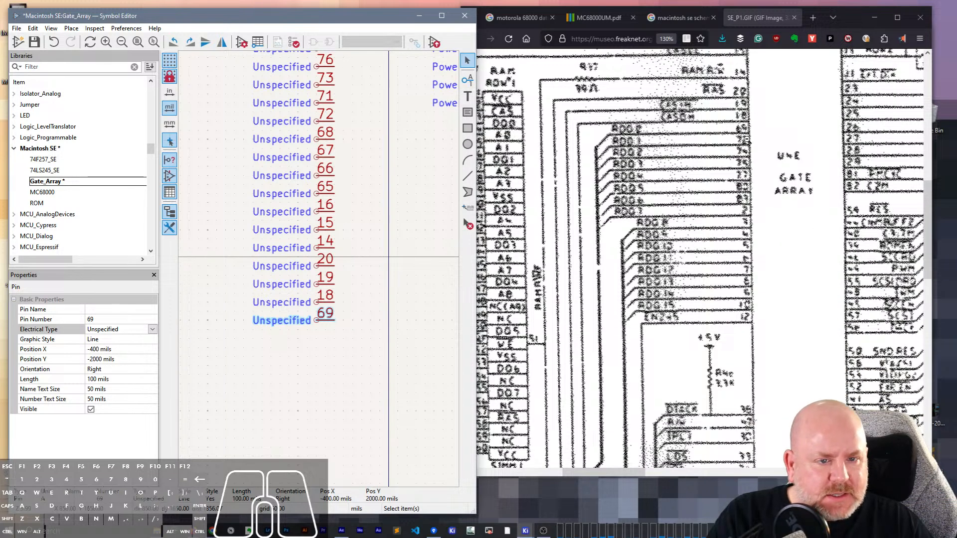
click(329, 322)
key(ctrl+d)
click(316, 339)
key(e)
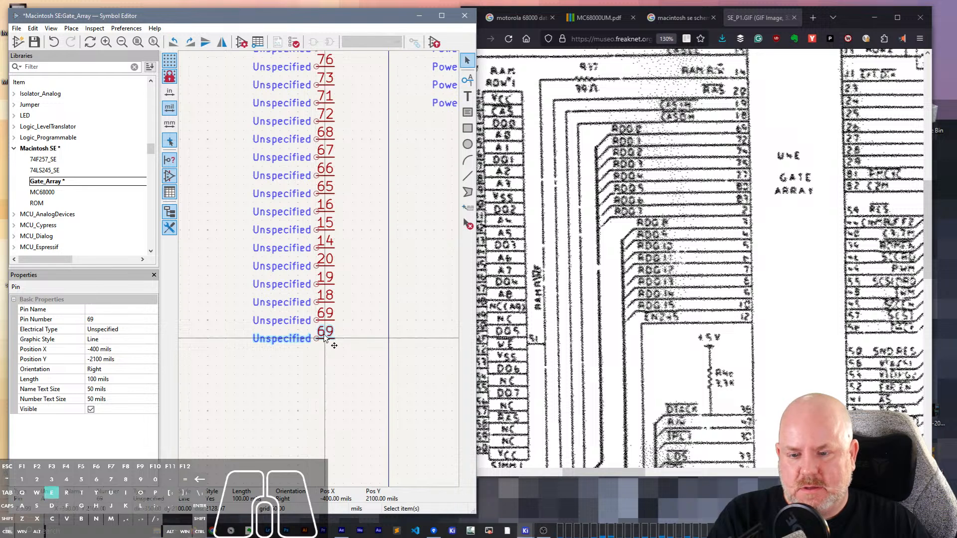
key(Tab)
key(Return)
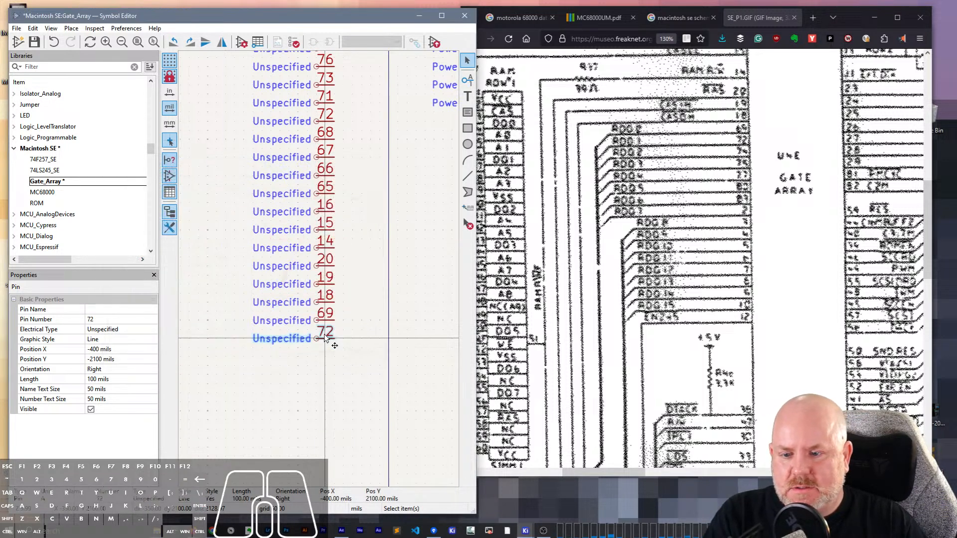
- Place the next pin copy at X -400, Y 2200 mils and set its pin number to 74
click(320, 358)
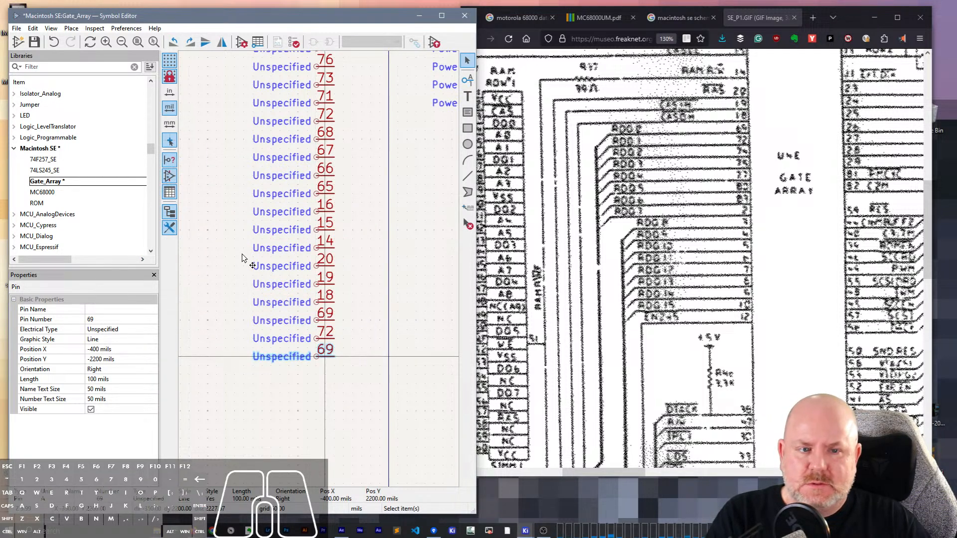
key(e)
key(Tab)
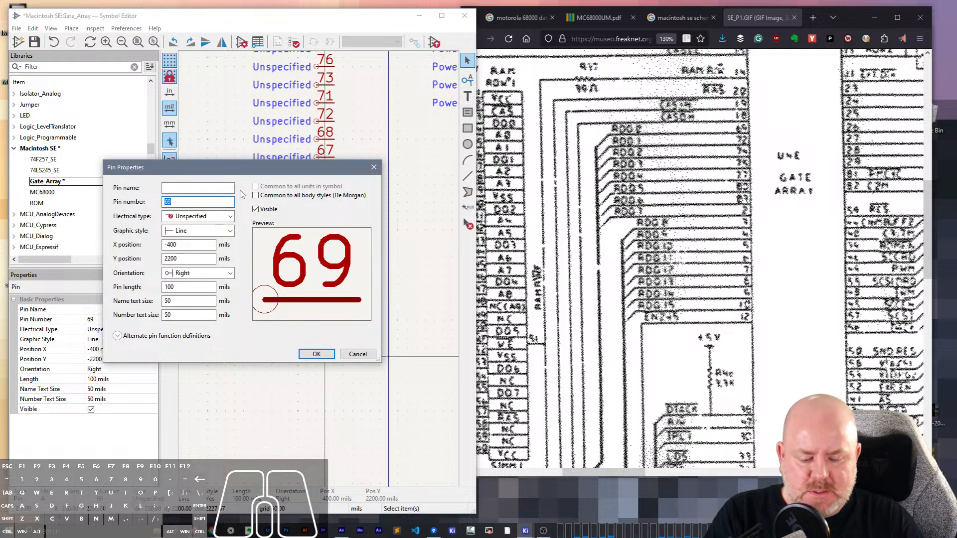
key(Return)
click(321, 381)
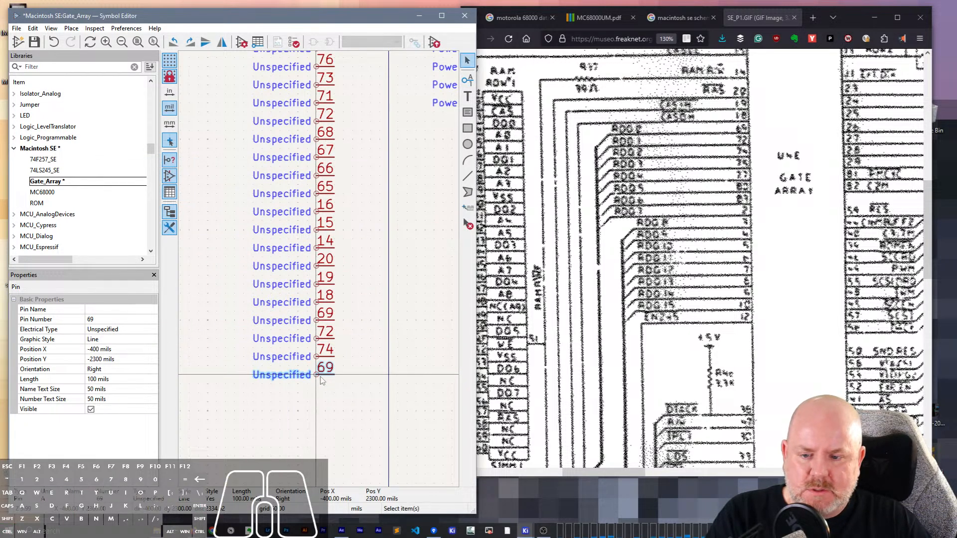
text(e75)
key(Return)
key(Insert)
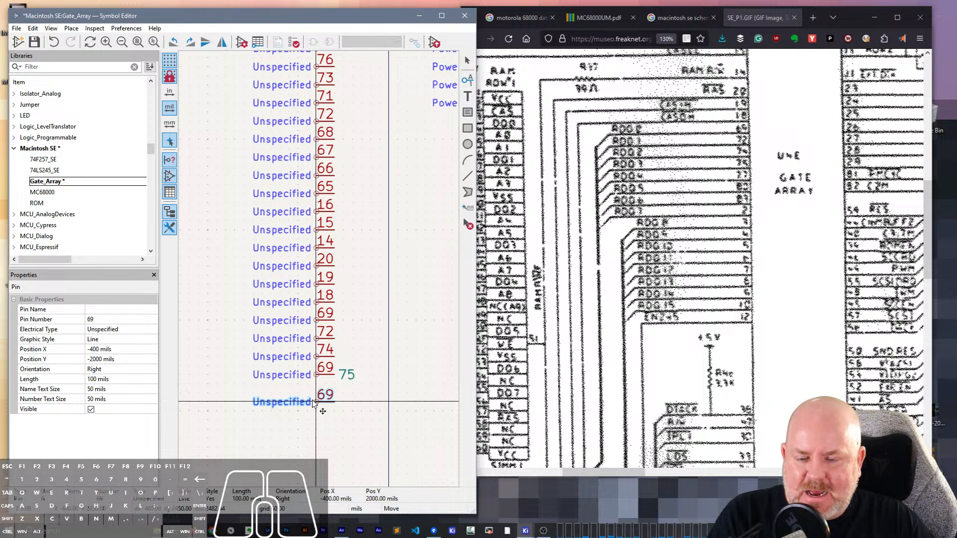
key(Escape)
key(ctrl+z)
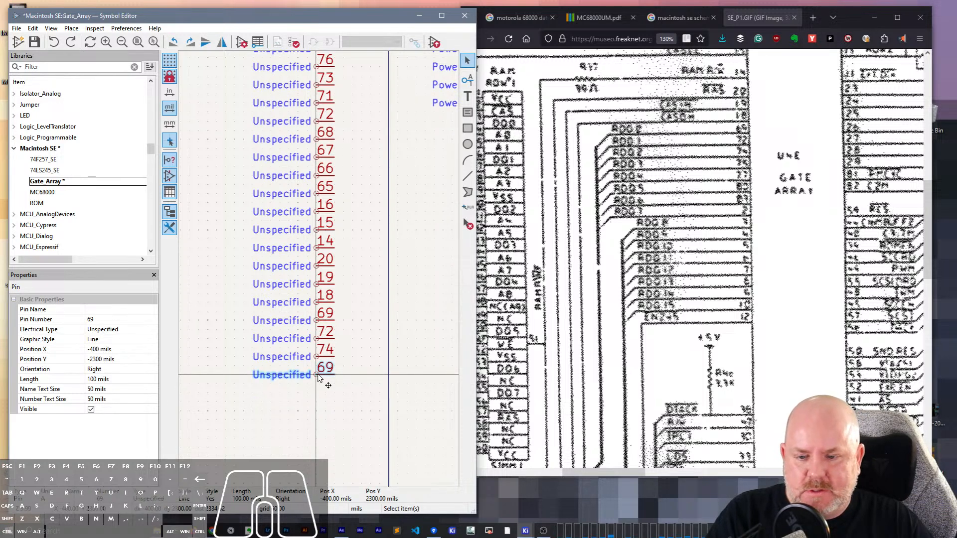
key(ctrl+z)
key(ctrl+z)
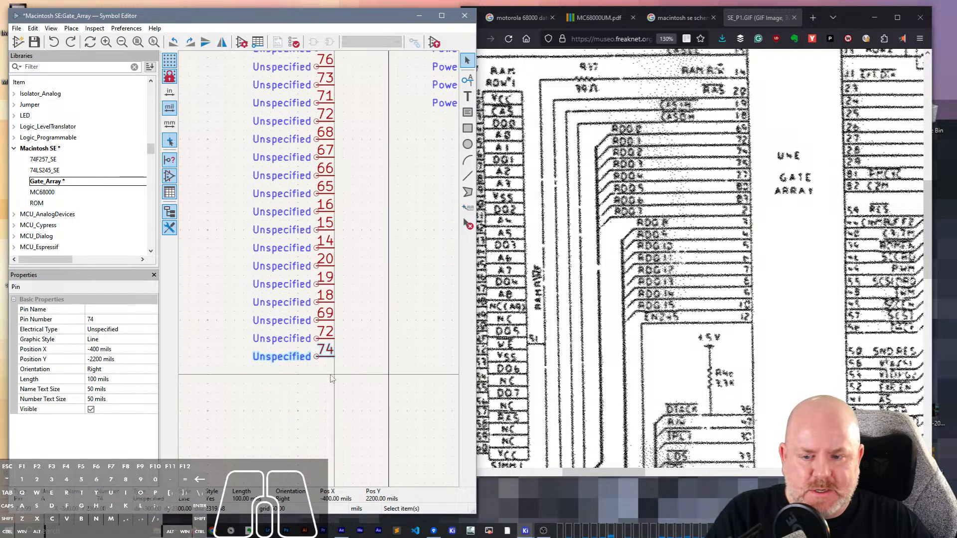
key(ctrl+d)
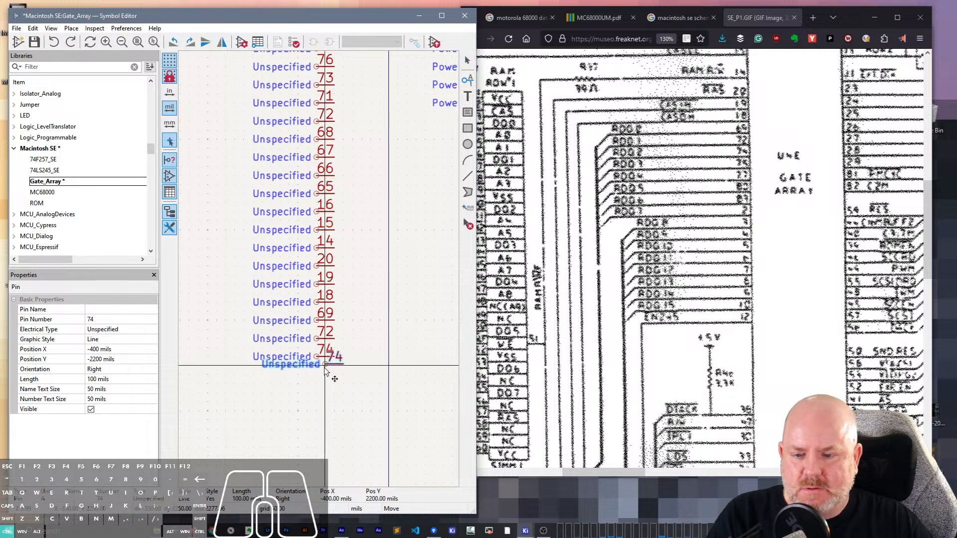
key(Escape)
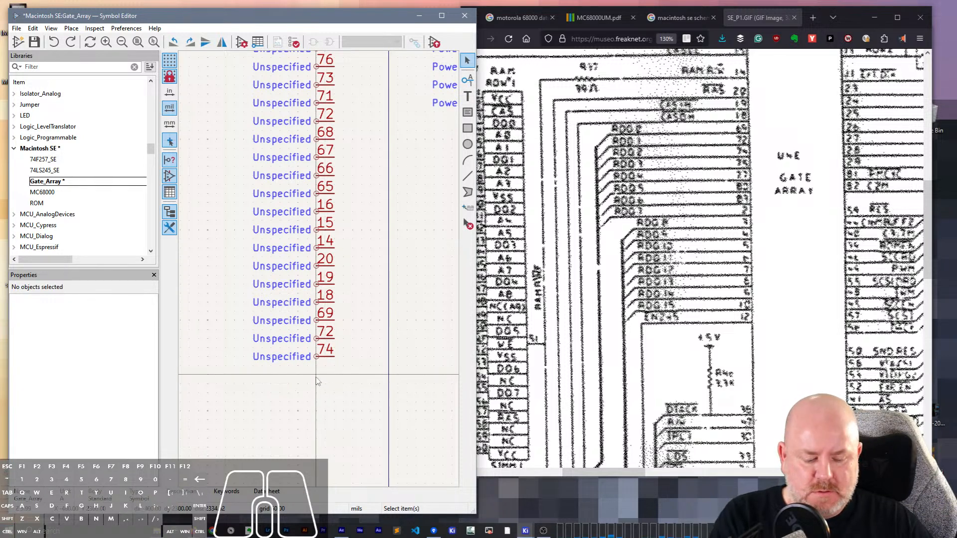
- Add an unnamed pin numbered 75 directly below pin 74 at X -400, Y 2300 mils
key(p)
click(318, 382)
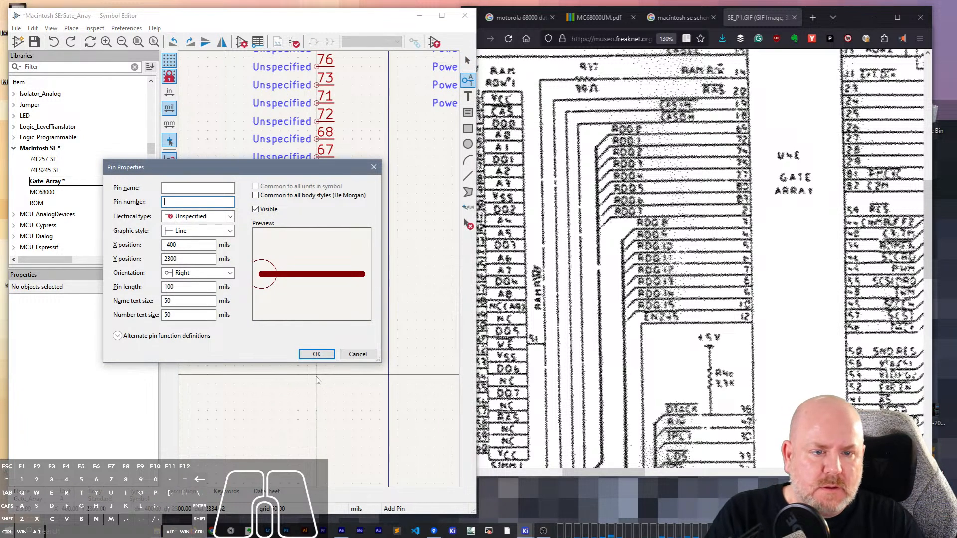
text(75)
key(Return)
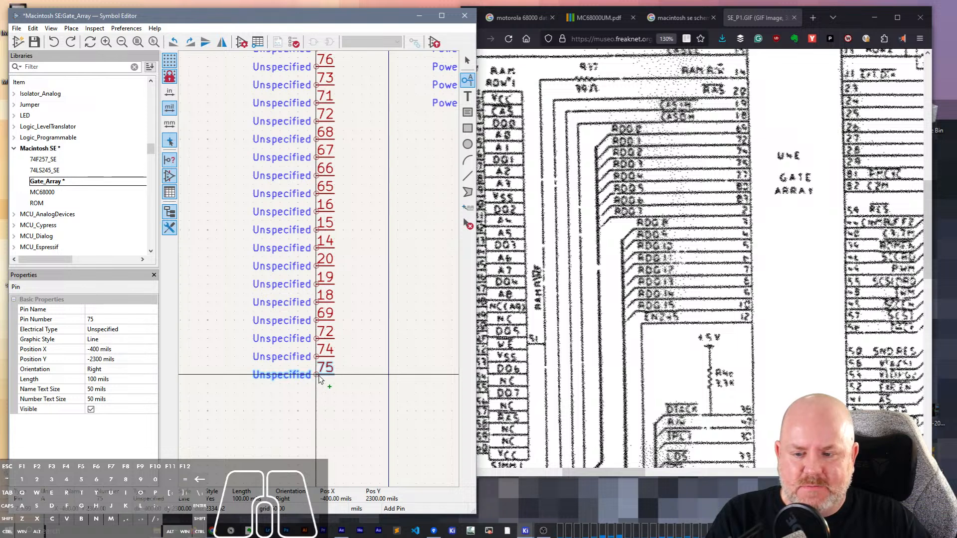
click(319, 380)
- Add an unnamed pin numbered 77 directly below pin 75 at X -400, Y 2400 mils
click(318, 393)
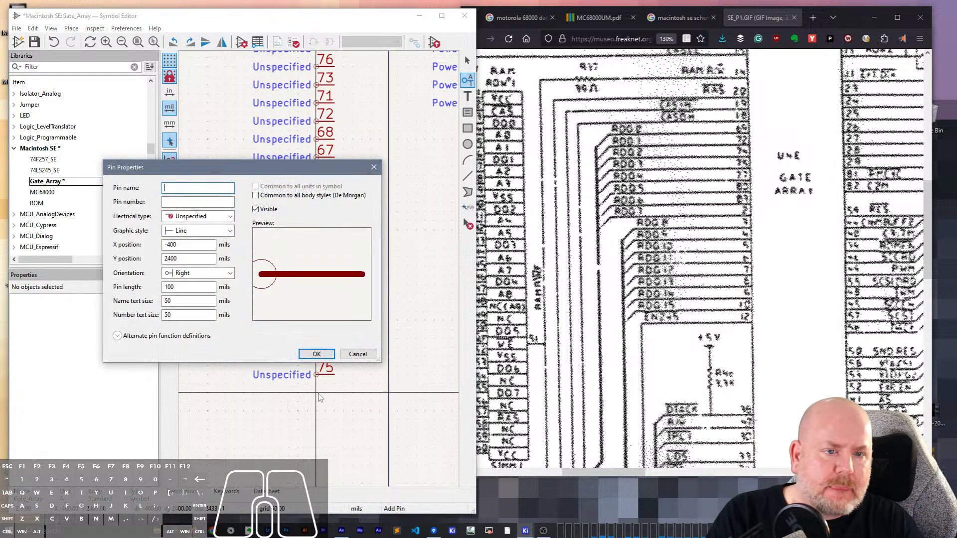
text(77)
key(Return)
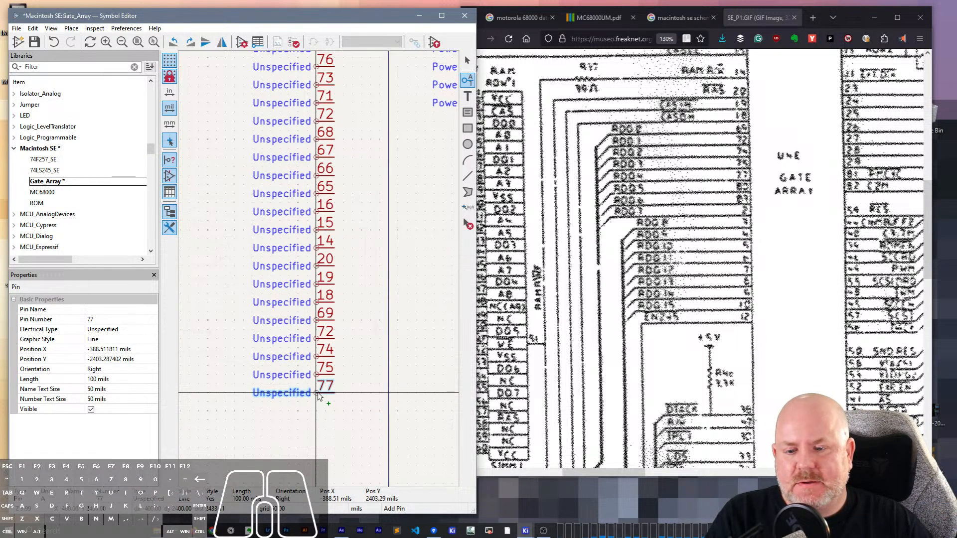
click(318, 394)
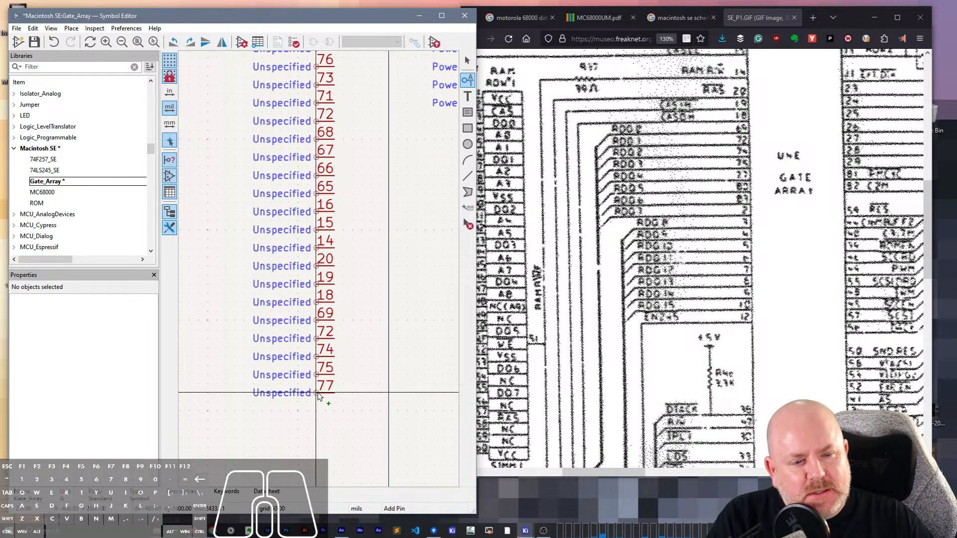
- Add an unnamed pin numbered 80 directly below pin 77 at X -400, Y 2500 mils
click(318, 408)
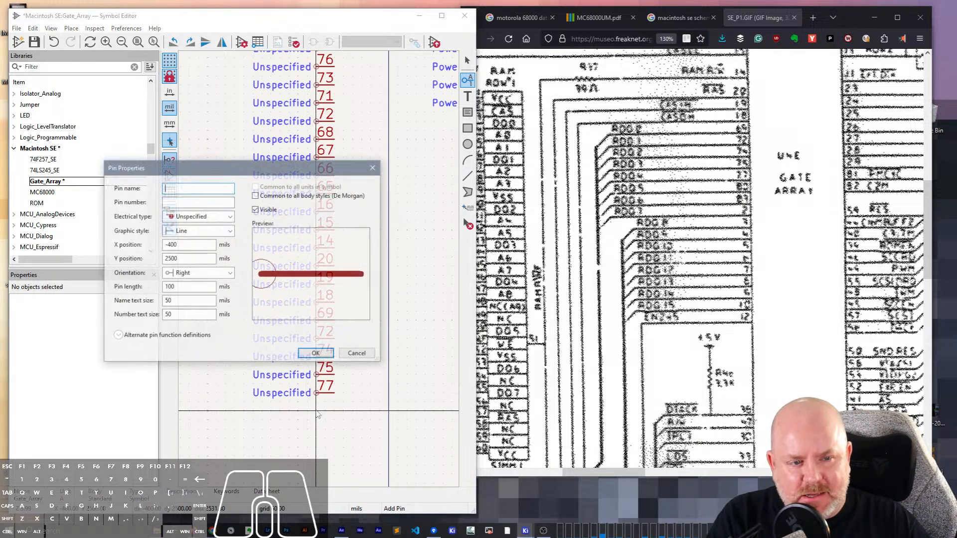
text(80)
key(Tab)
text(80)
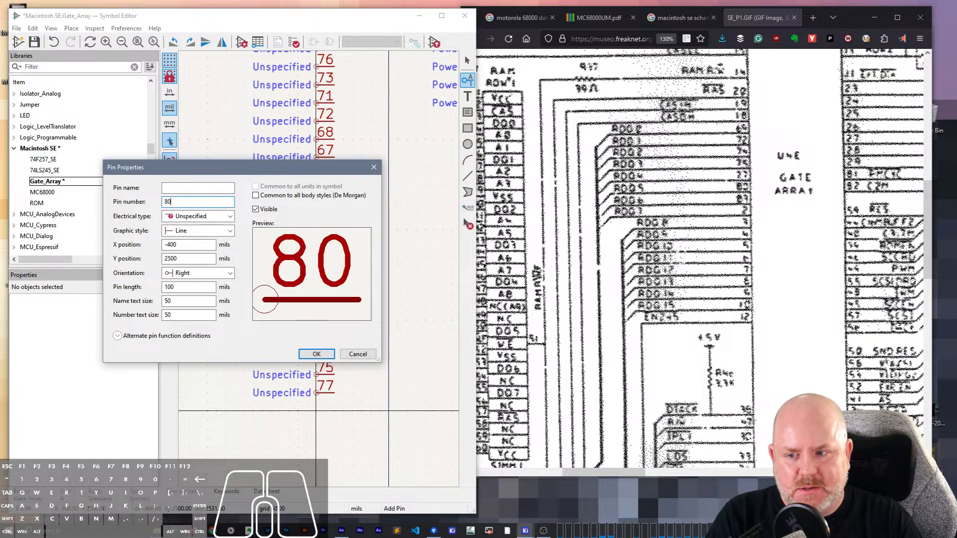
key(Return)
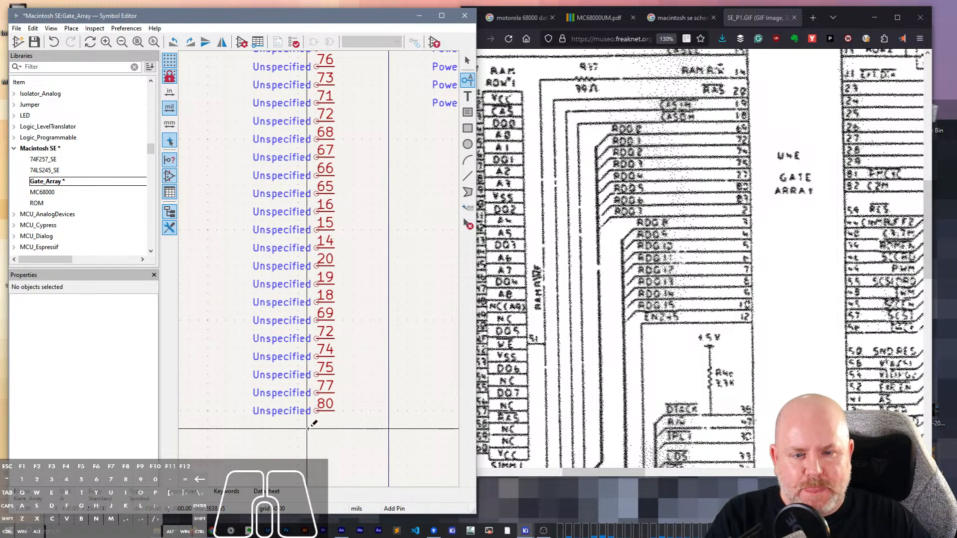
- Add an unnamed pin numbered 81 directly below pin 80 at X -400, Y 2600 mils
click(316, 425)
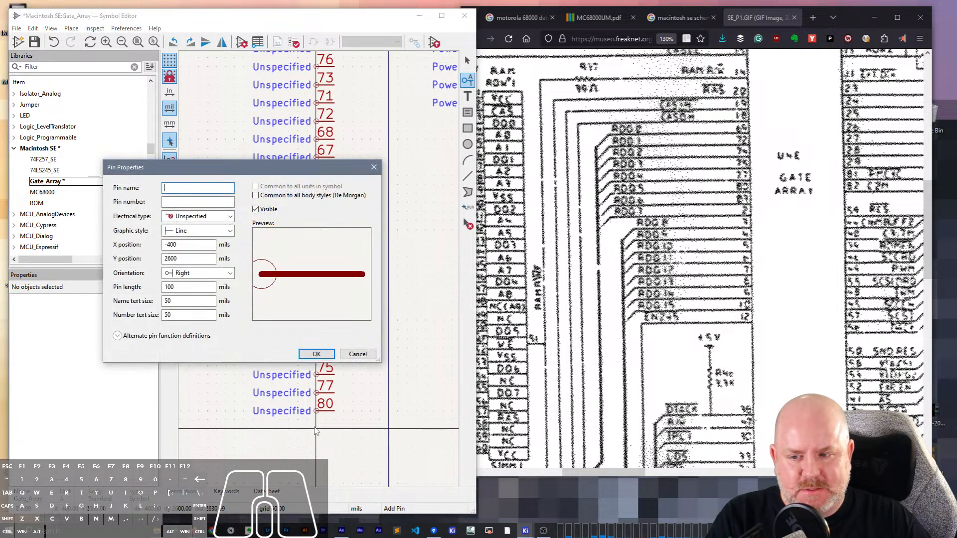
key(Tab)
text(81)
key(Return)
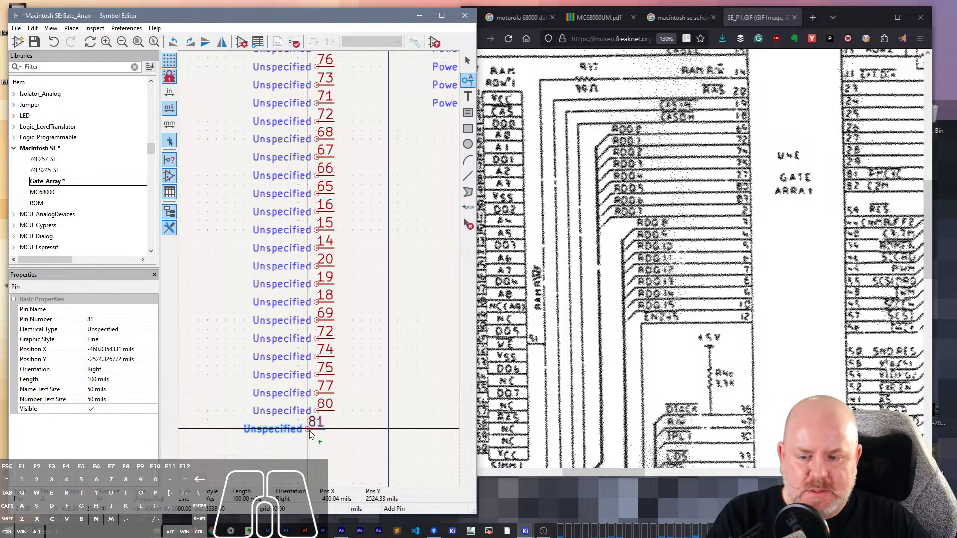
click(316, 429)
- Set the pin number of the power input pin at X 600, Y 800 mils to 83
scroll(800, 213, up, 5)
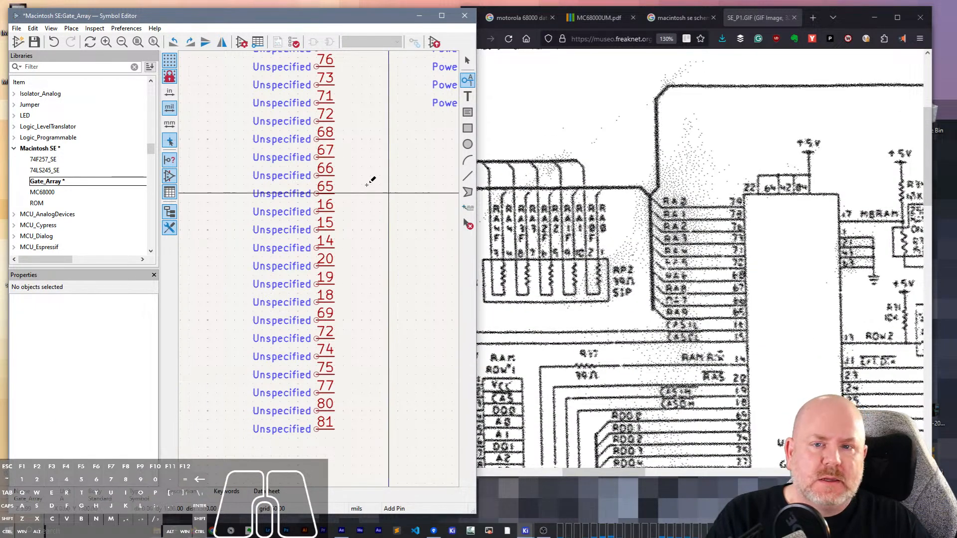
scroll(324, 264, down, 2)
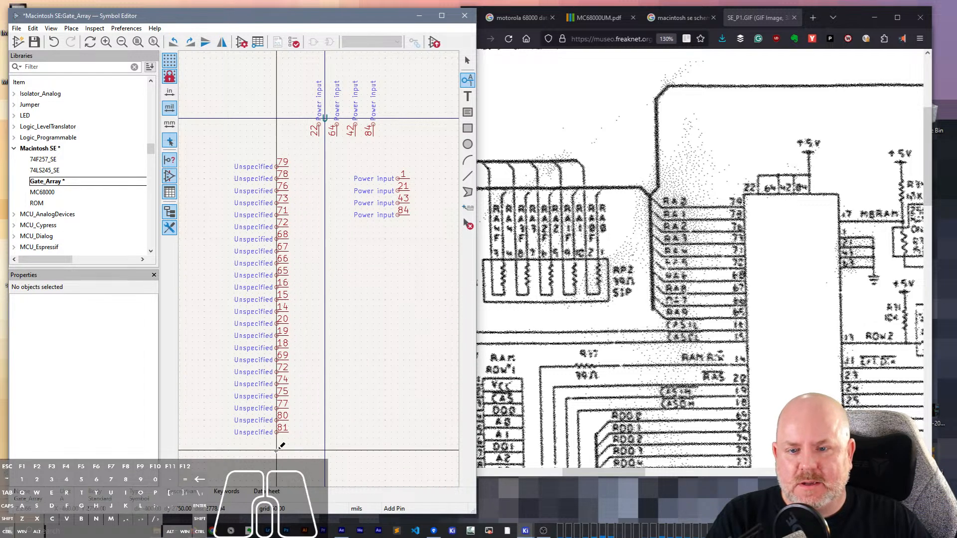
key(Escape)
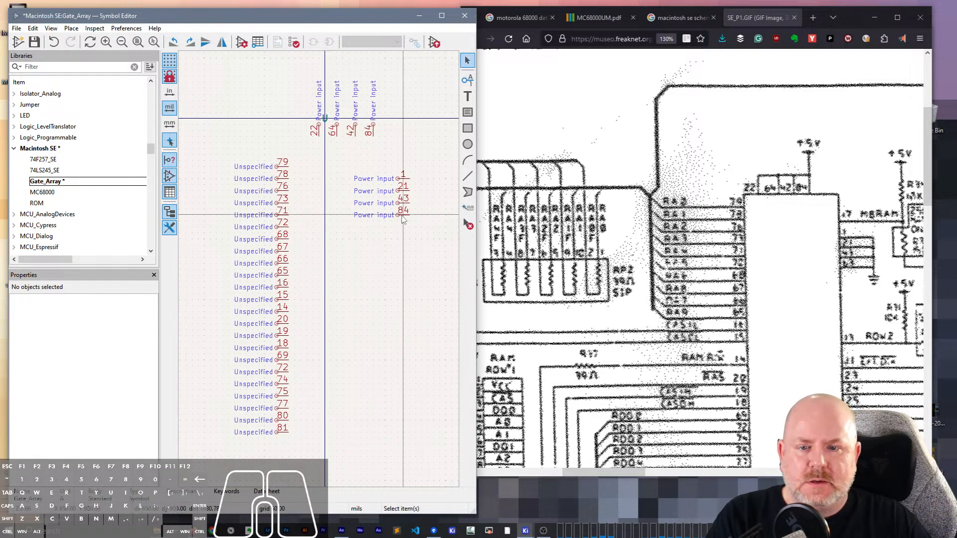
click(379, 215)
click(135, 319)
text(83)
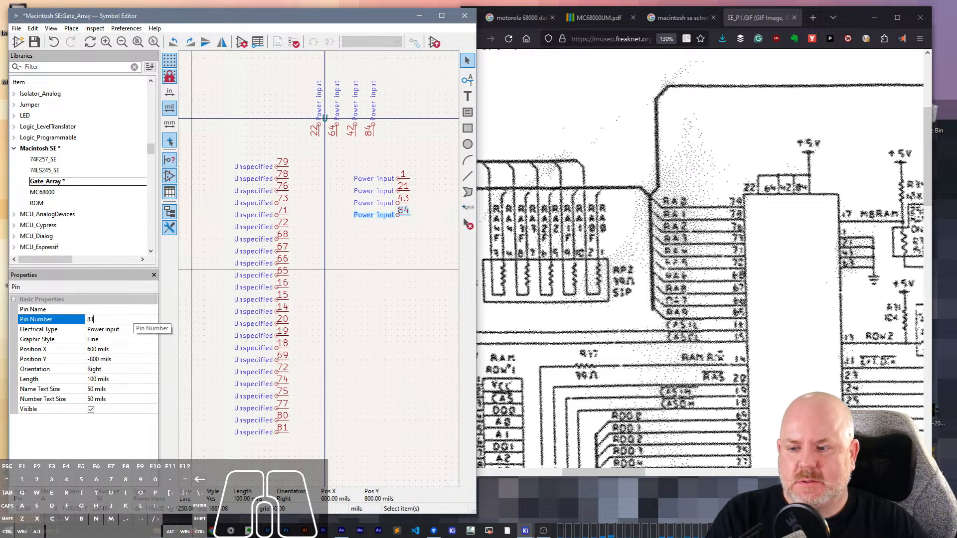
key(Tab)
- Add an unnamed pin numbered 2 directly below pin 81 in the left-hand column
scroll(314, 454, up, 3)
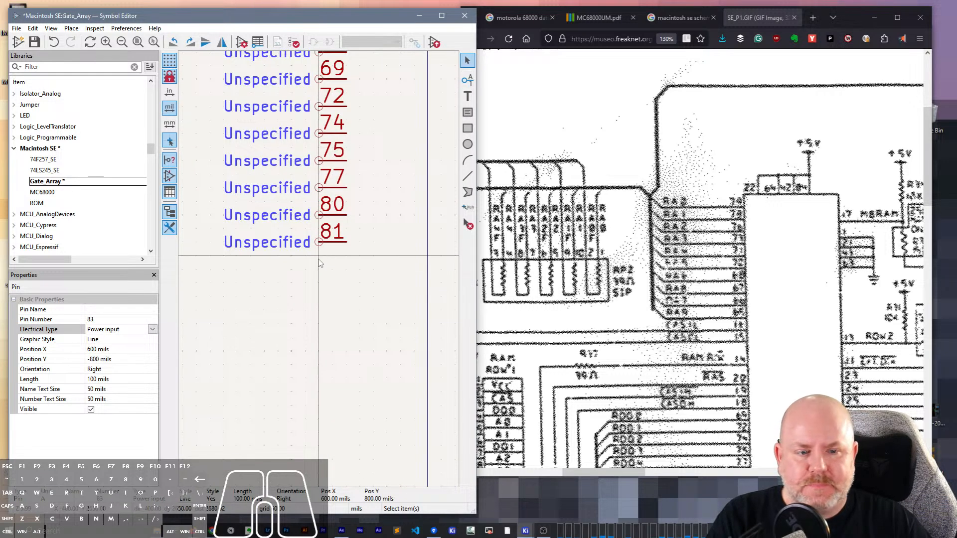
scroll(721, 294, down, 4)
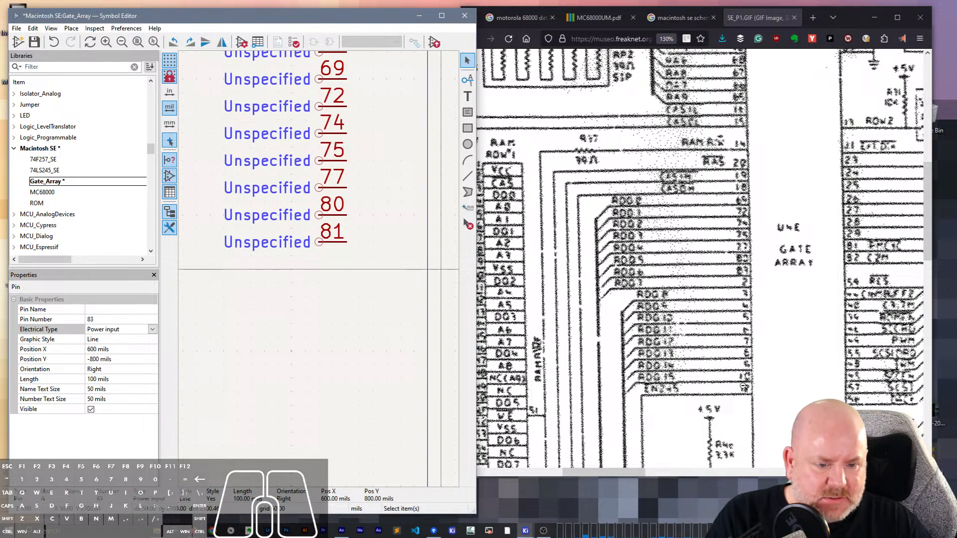
click(320, 287)
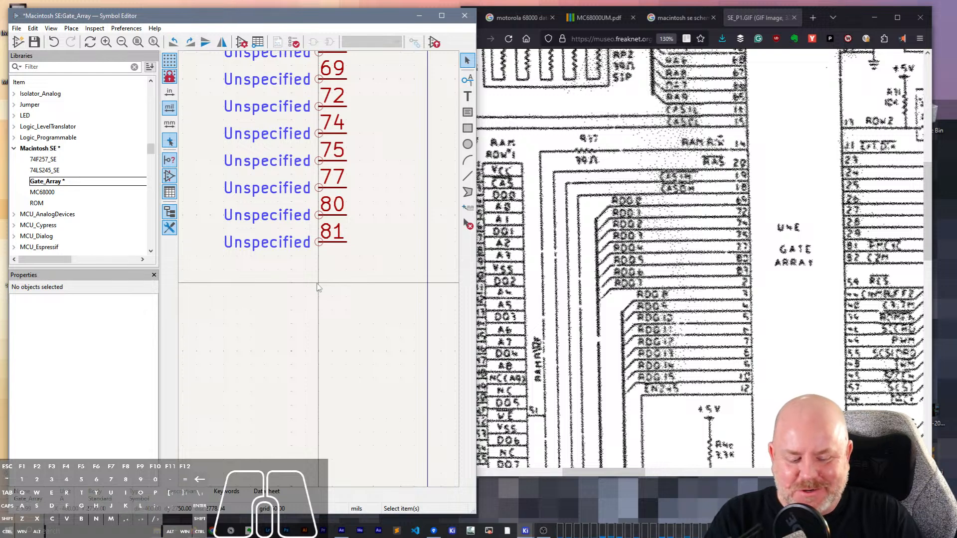
key(p)
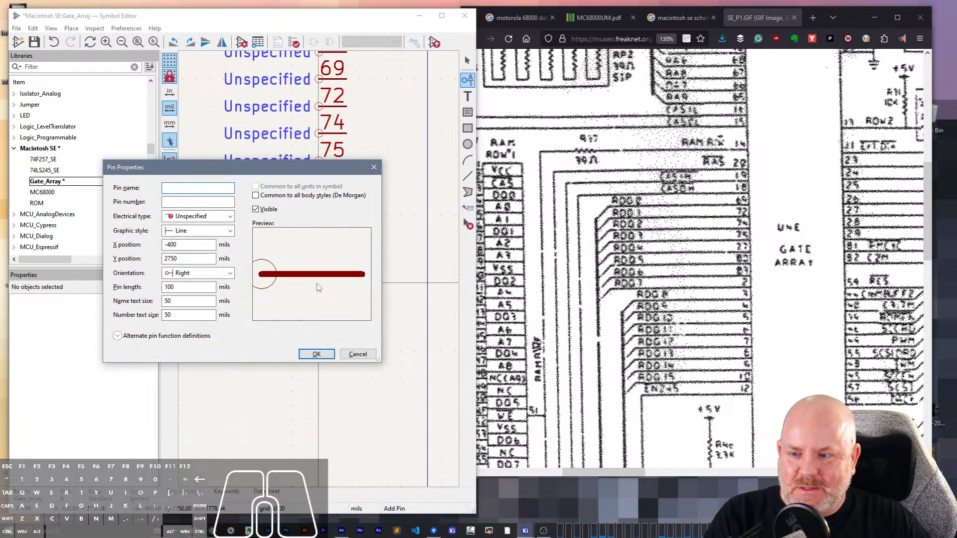
text(2)
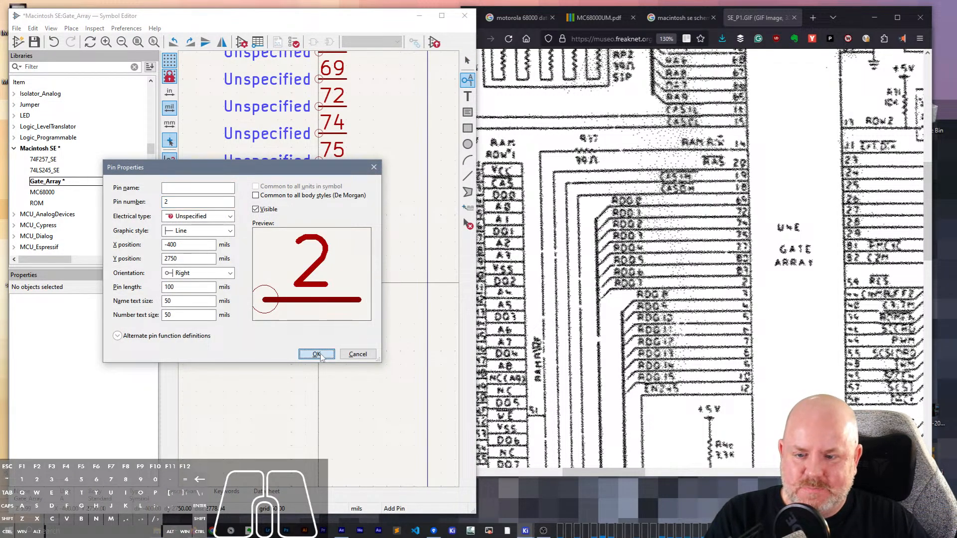
click(317, 354)
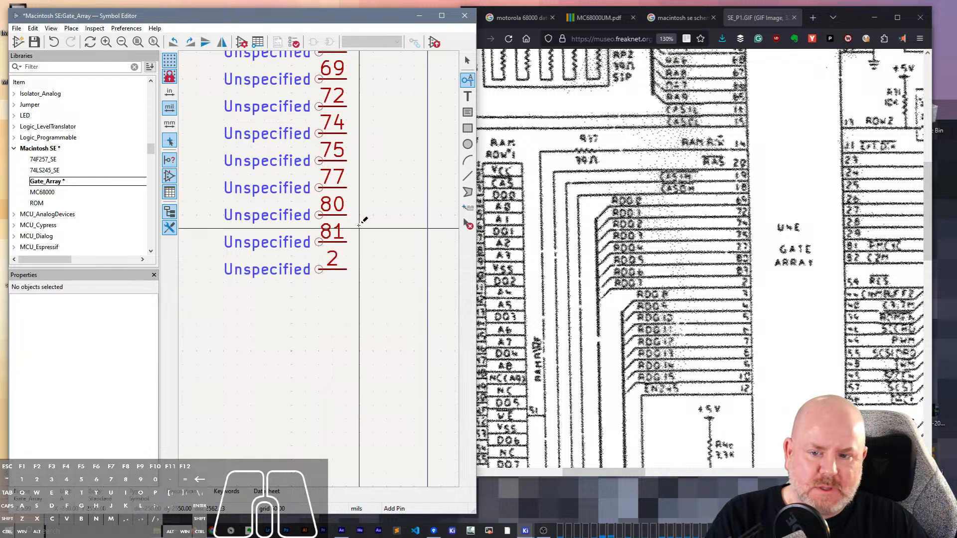
- Repeat pin 2 downward at 100 mil spacing to add pins 3 through 12
key(Insert)
key(Insert)
key(Insert)
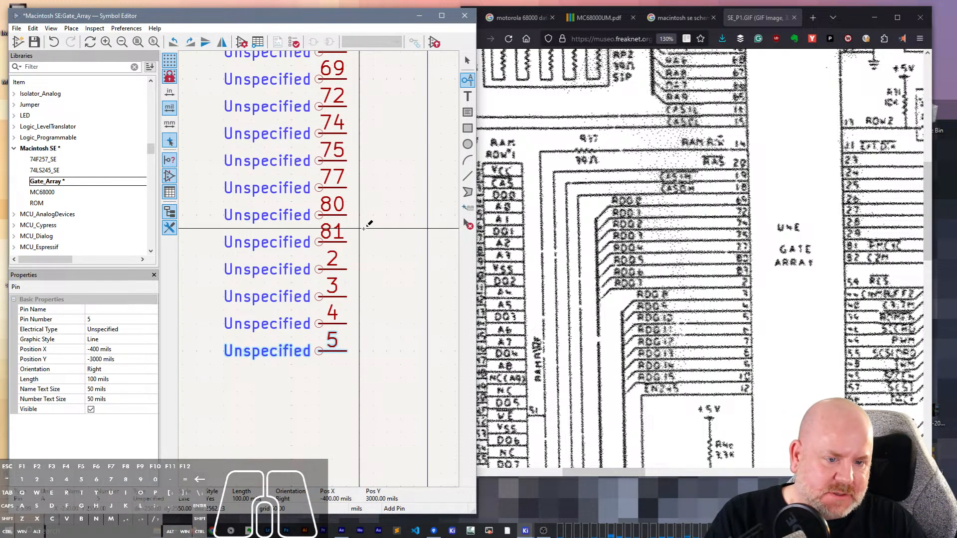
key(Insert)
key(Insert)
key(Insert)
key(Insert)
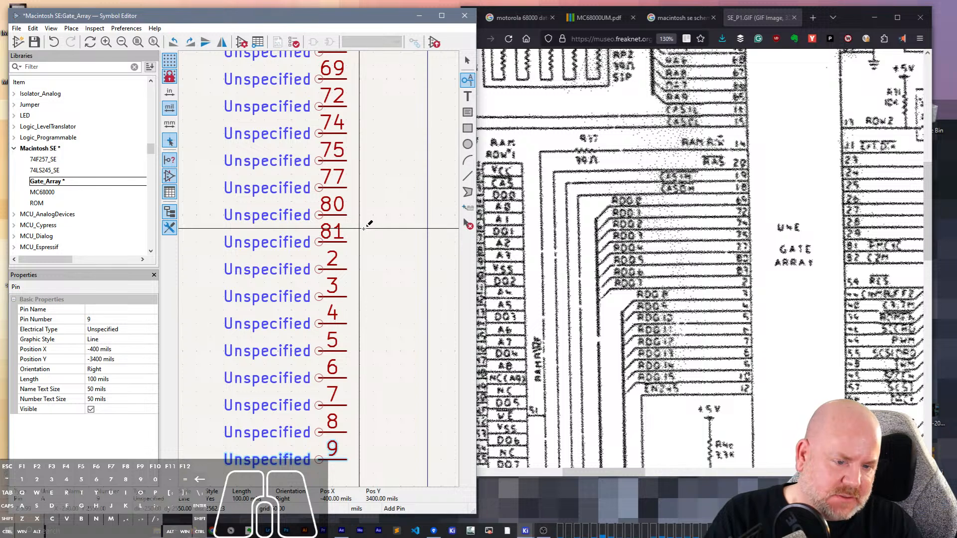
key(Insert)
scroll(368, 224, down, 4)
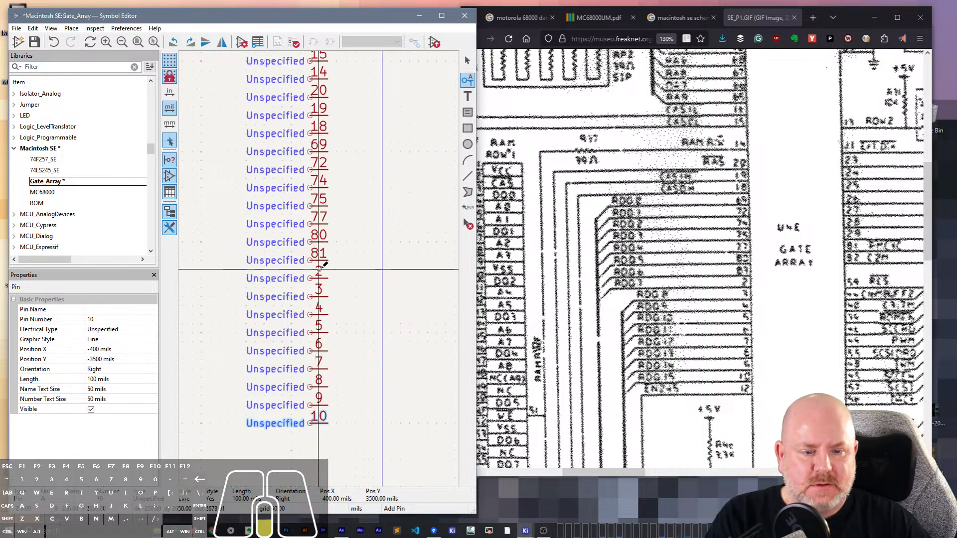
scroll(326, 263, up, 4)
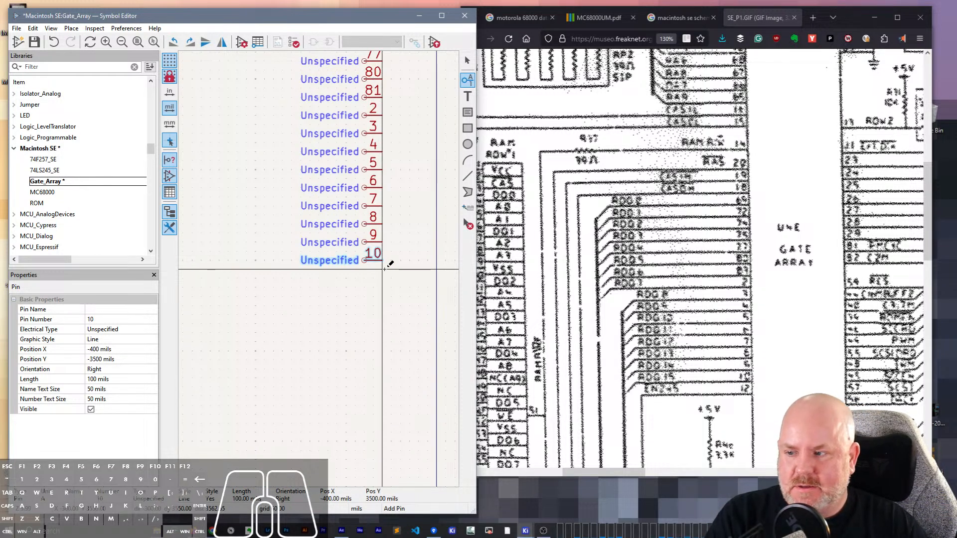
key(Insert)
key(Insert)
key(Escape)
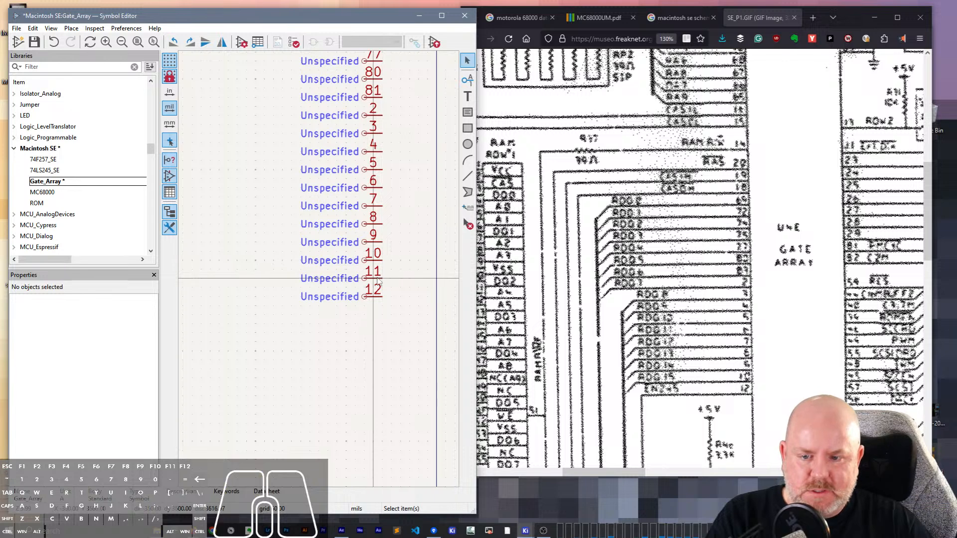
- Set the pin number of the pin directly below pin 10 to 12
click(373, 278)
click(132, 319)
text(12)
key(Return)
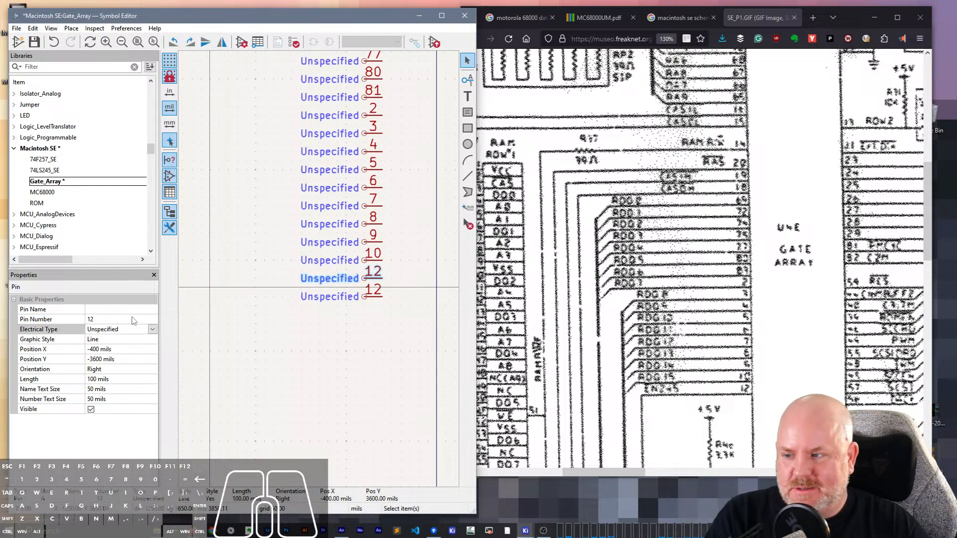
- Delete the duplicate pin 12 at the bottom of the left-hand pin column
click(374, 297)
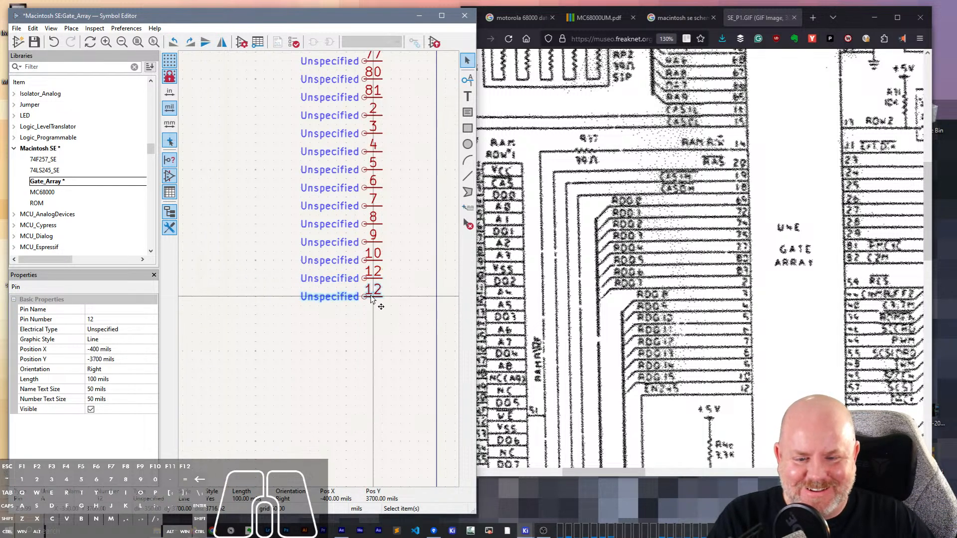
key(Delete)
- Add an unnamed pin numbered 38 in the left-hand column, 300 mils below pin 12
scroll(762, 333, down, 5)
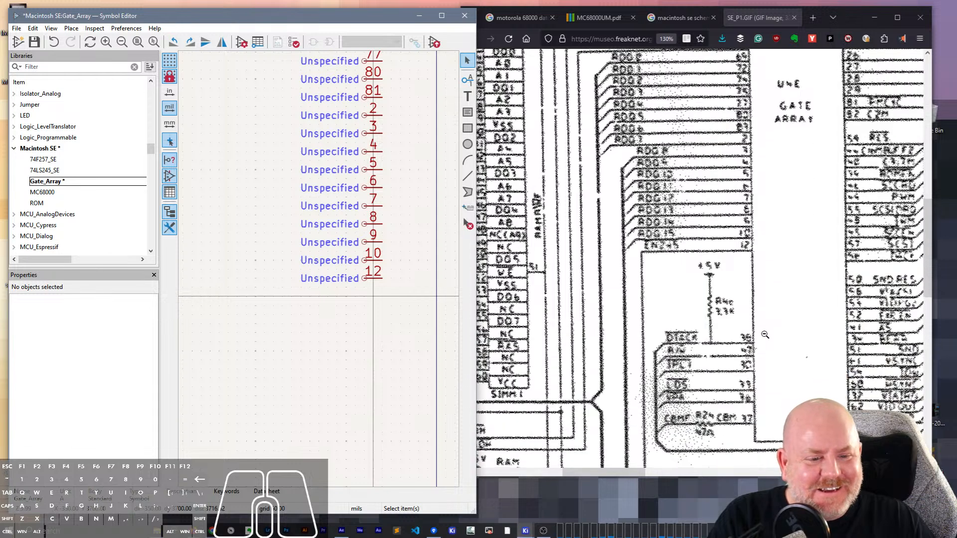
scroll(762, 333, down, 1)
click(766, 282)
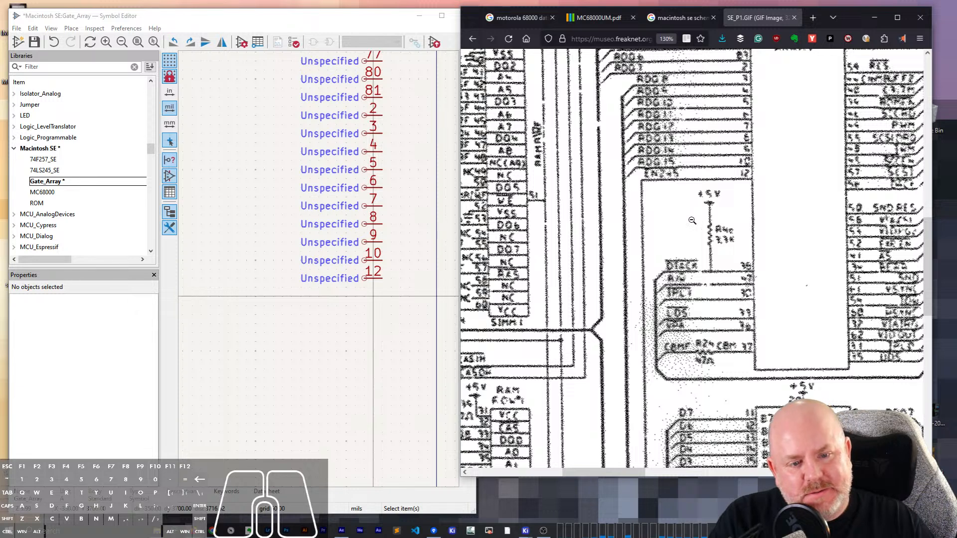
click(367, 334)
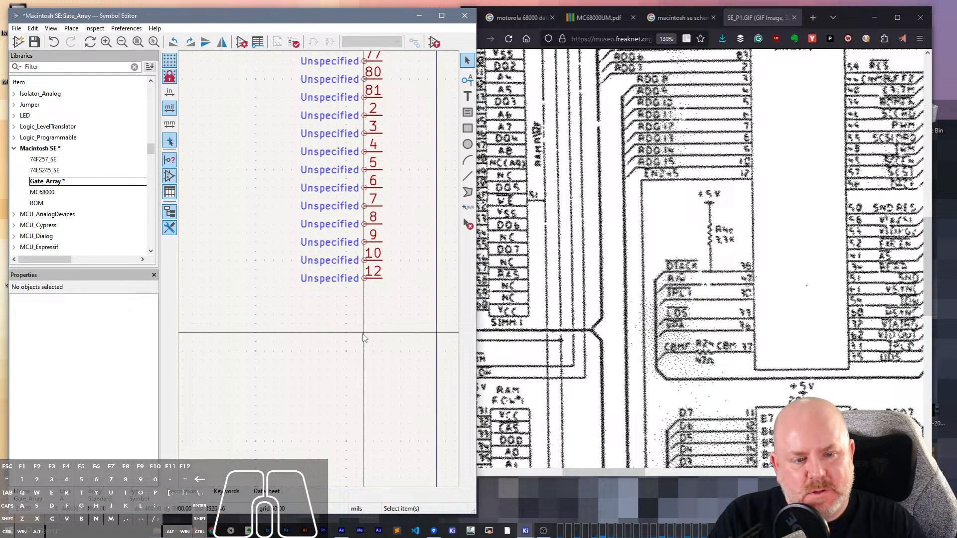
text(p)
text(3)
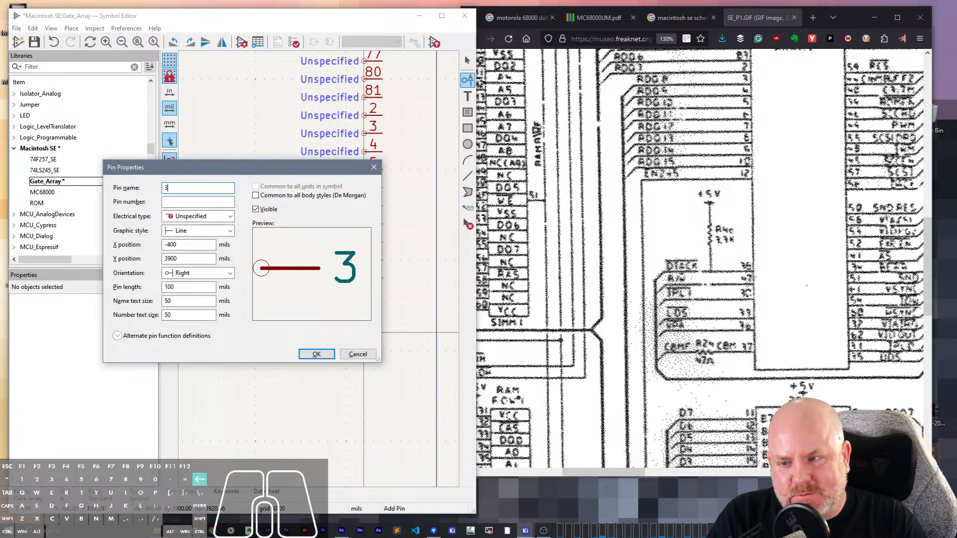
text(8)
key(Return)
click(365, 333)
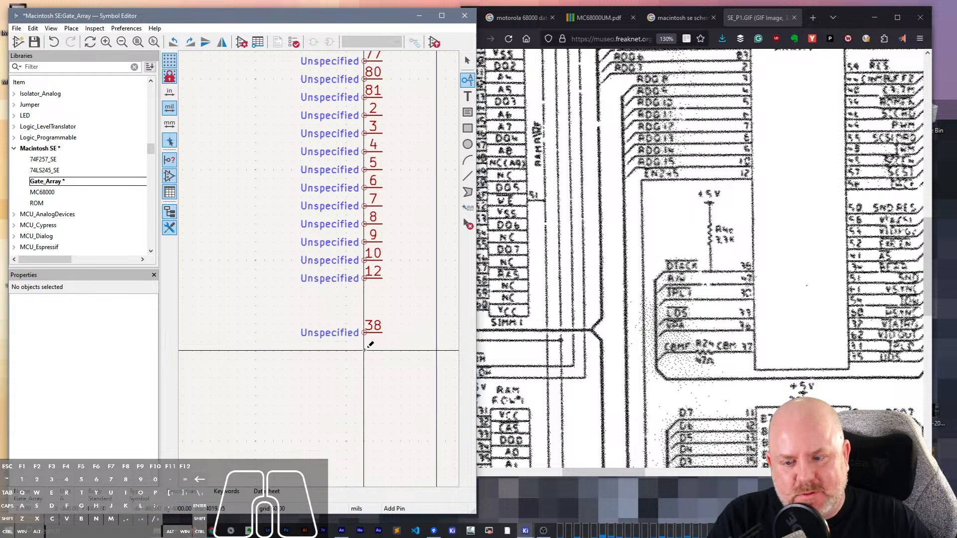
- Add unnamed pins numbered 47 and 30 below pin 38 in the left-hand column at 100 mil spacing
click(366, 349)
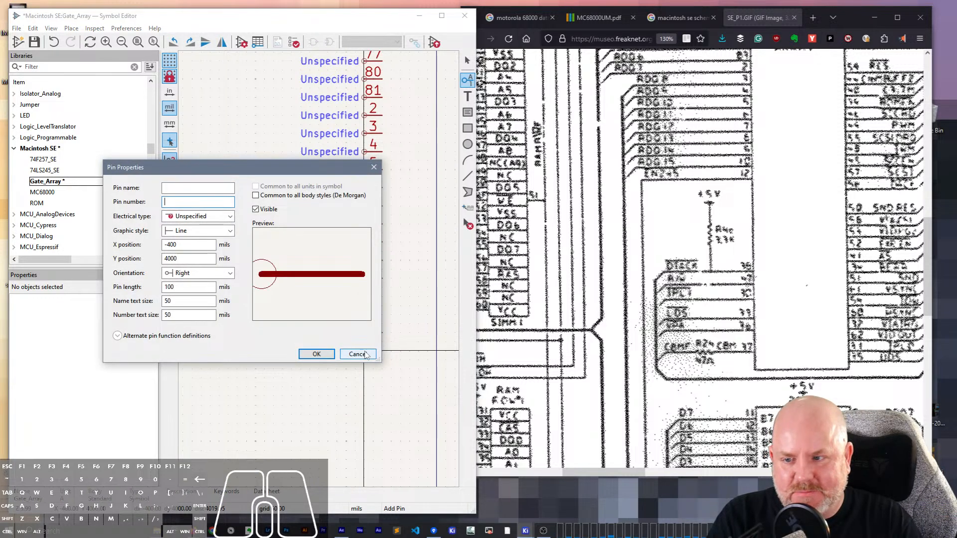
text(47)
key(Return)
click(366, 352)
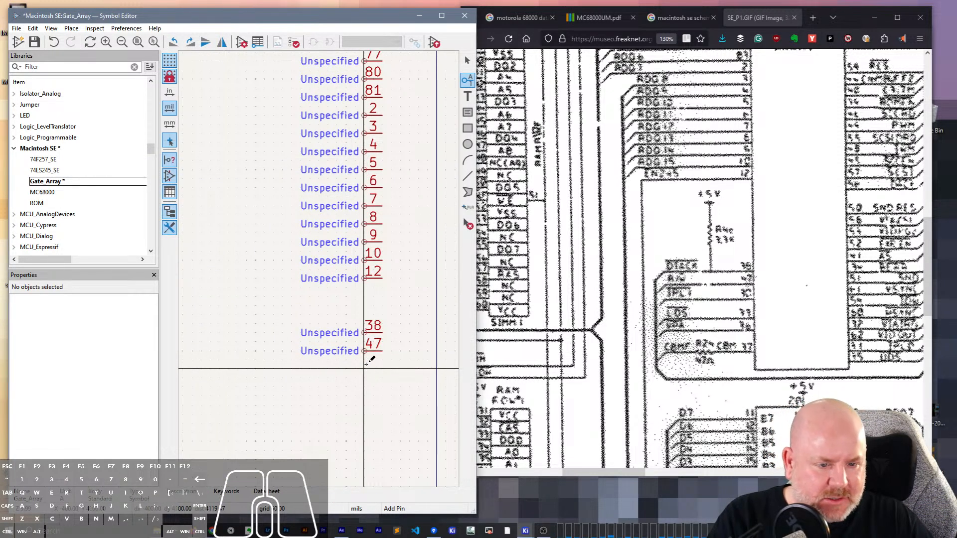
click(366, 361)
text(30)
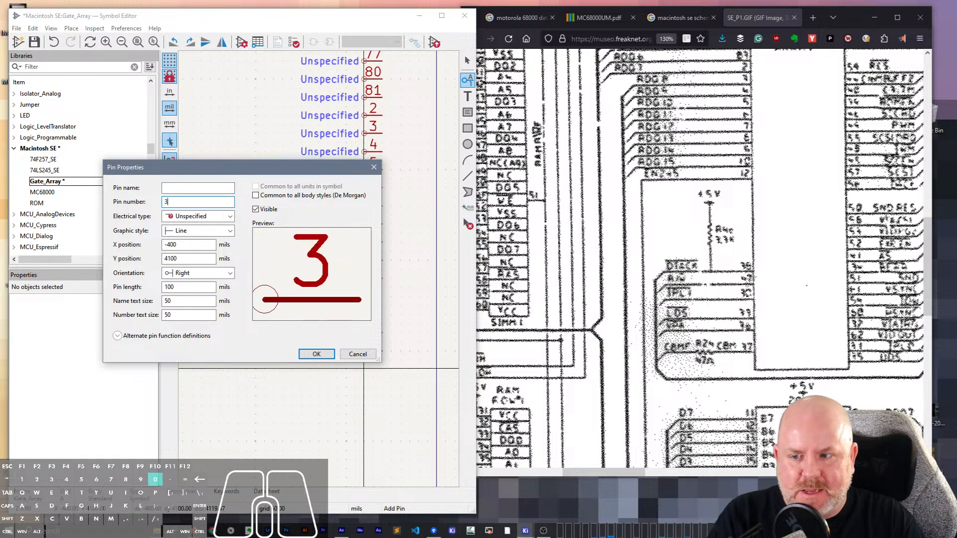
key(Return)
click(367, 369)
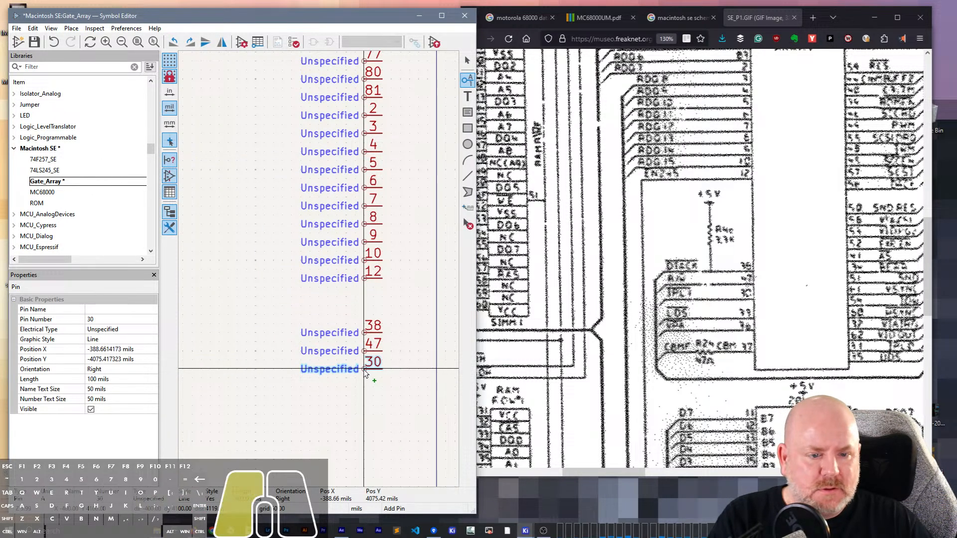
- Add unnamed pins numbered 38 and 36 below pin 30 in the left-hand column at 100 mil spacing
click(367, 387)
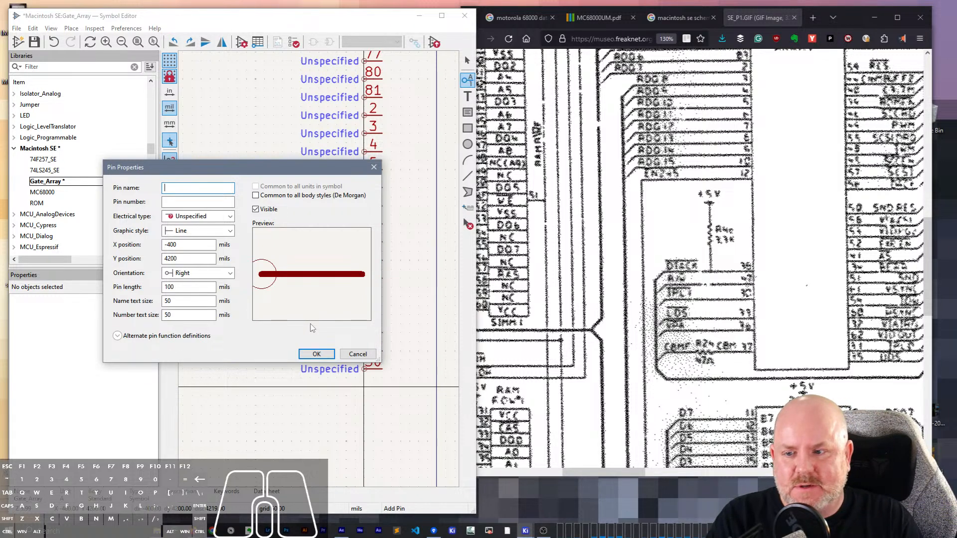
text(38)
key(Return)
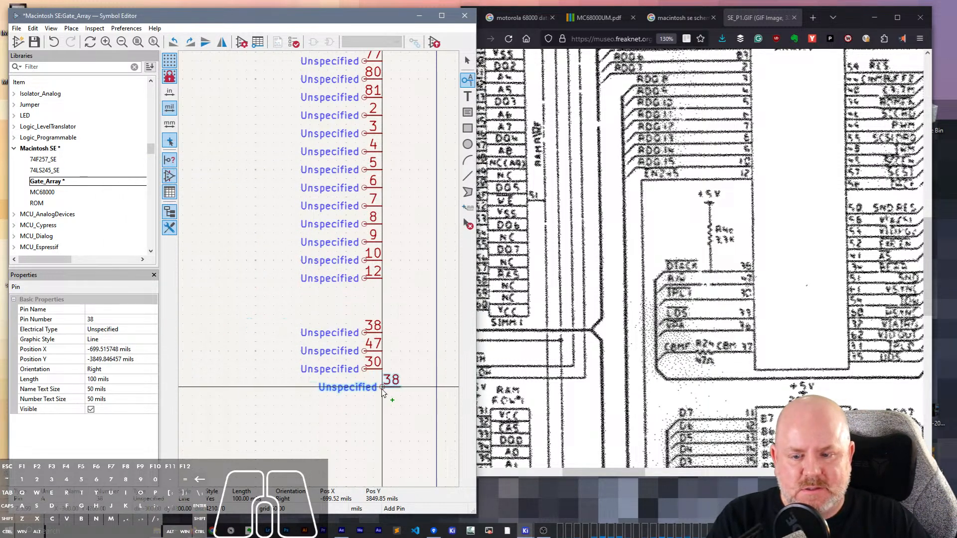
click(371, 394)
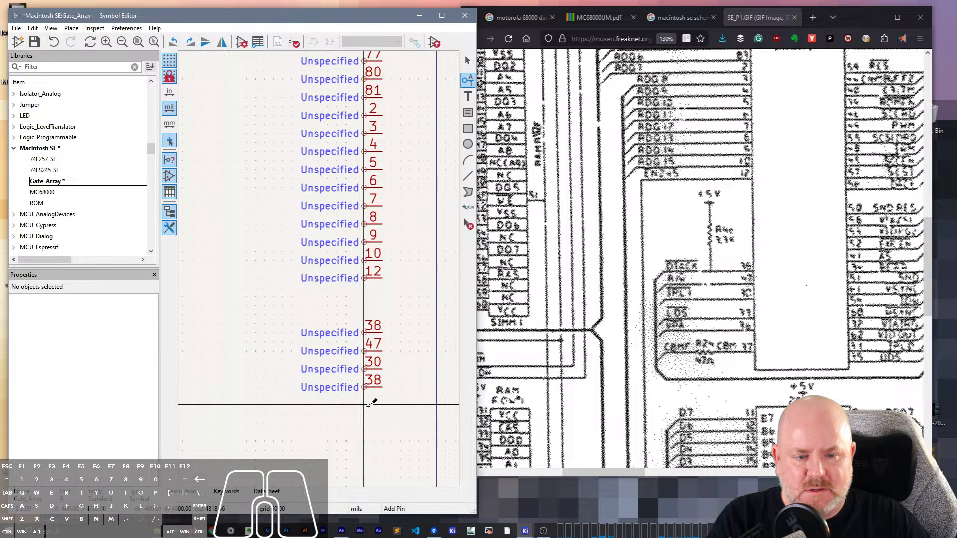
click(306, 290)
text(36)
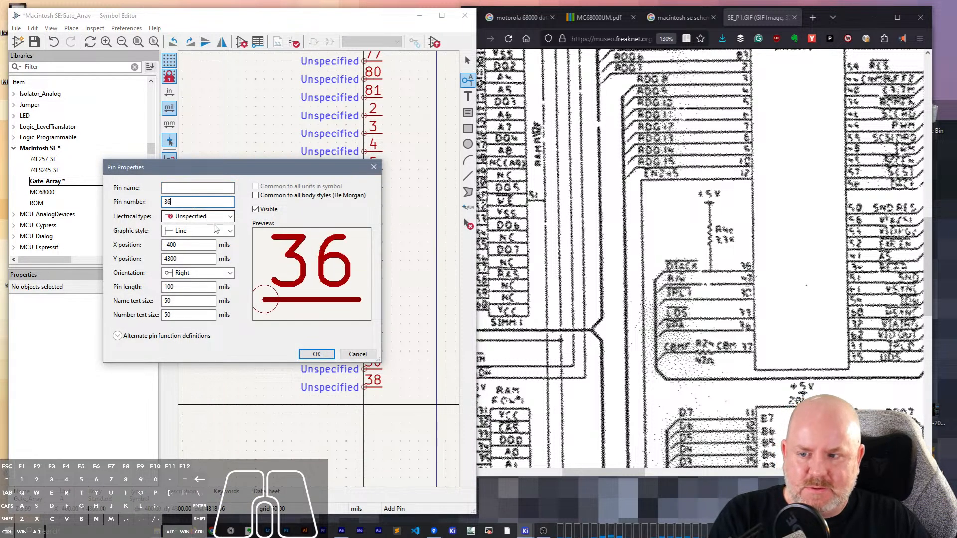
key(Return)
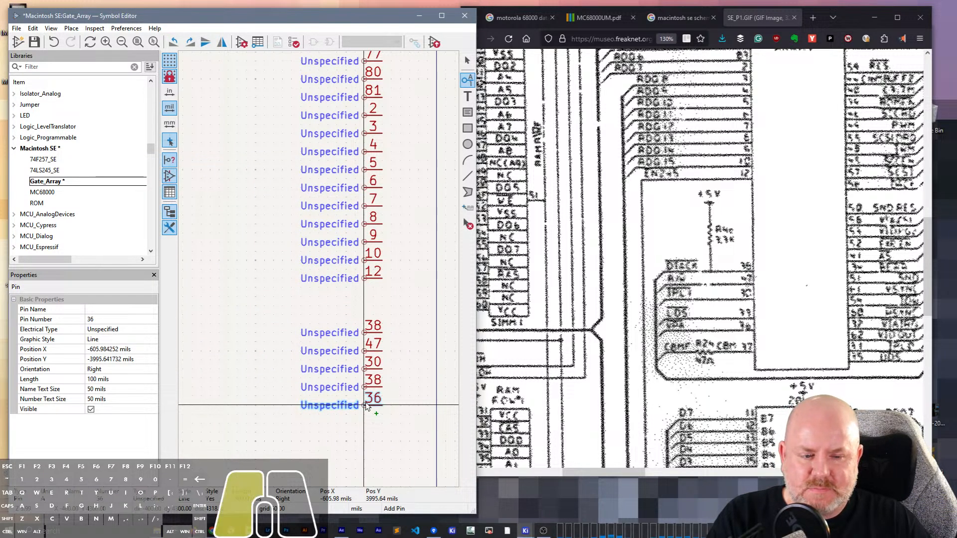
- Add an unnamed pin numbered 37 directly below pin 36 in the left-hand column
click(372, 413)
click(224, 222)
text(3)
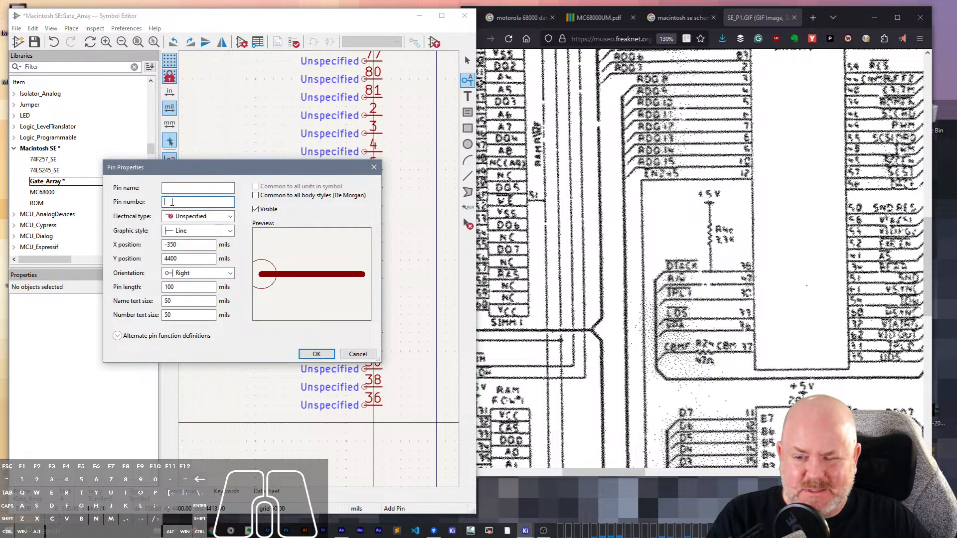
text(7)
key(Return)
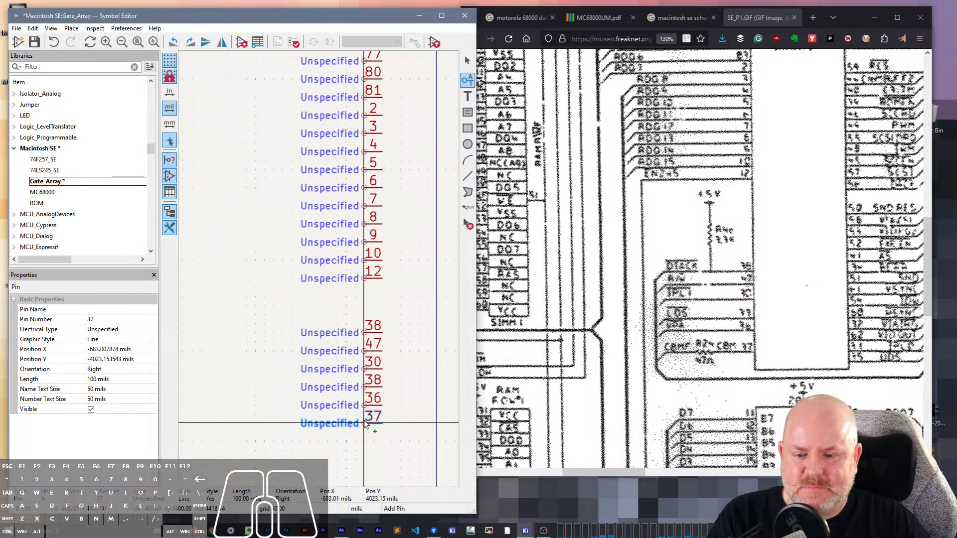
click(371, 425)
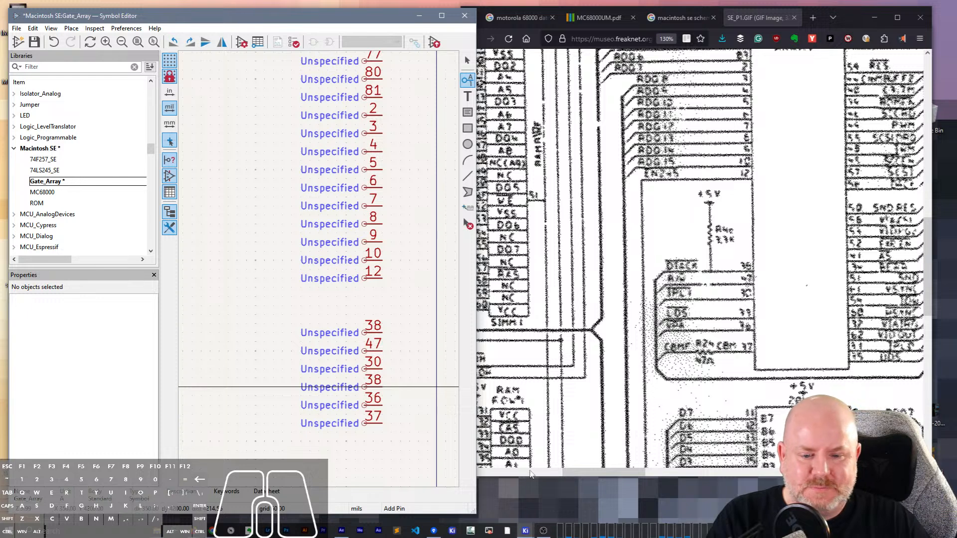
drag(621, 471, 661, 471)
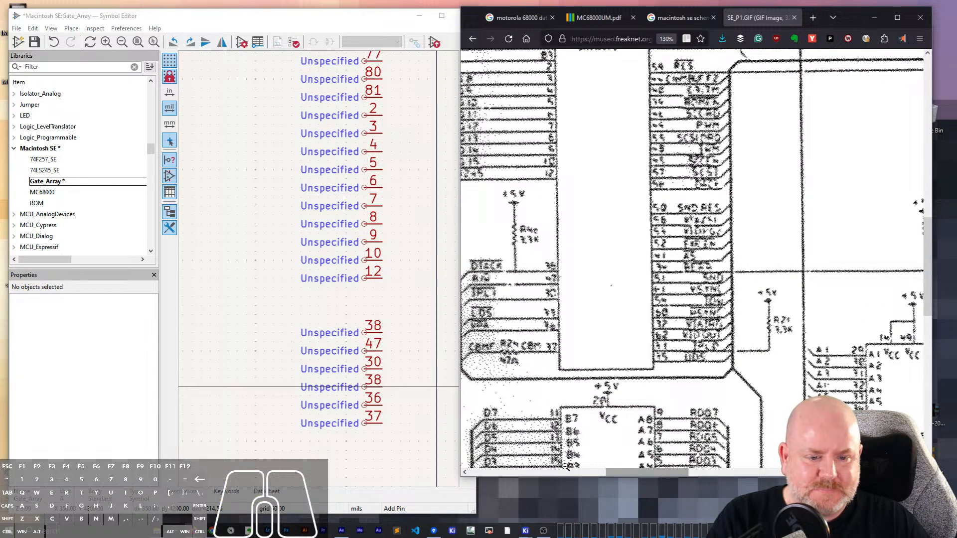
scroll(321, 260, down, 2)
scroll(321, 259, up, 5)
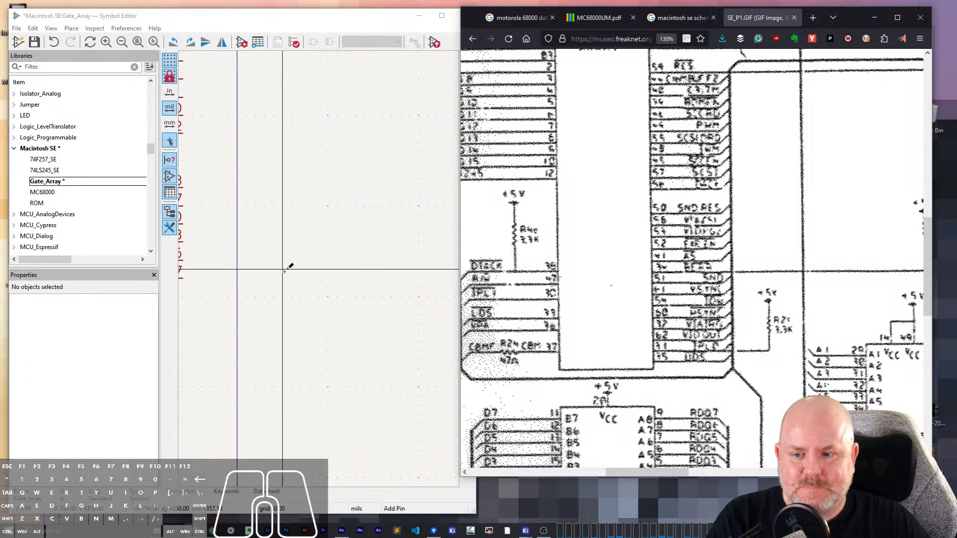
scroll(284, 271, down, 4)
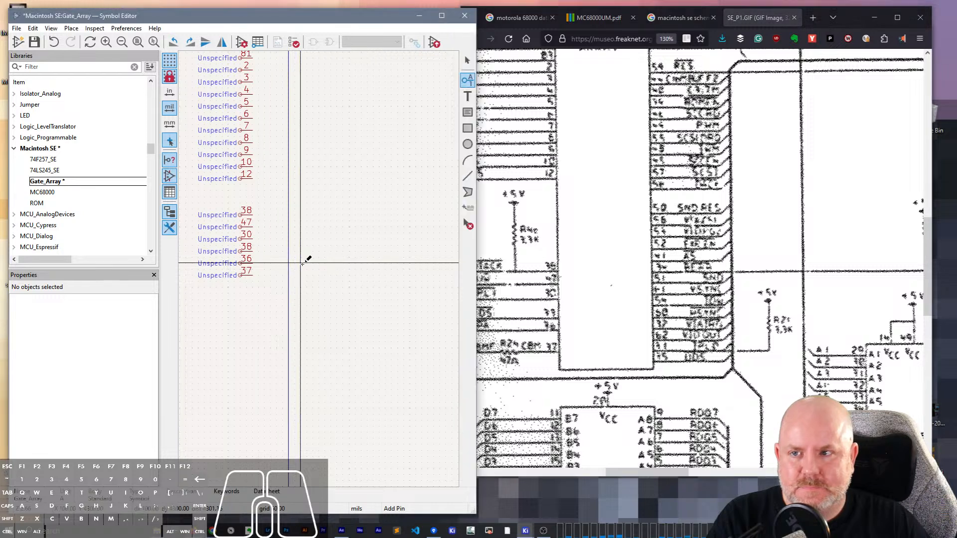
click(303, 262)
key(Escape)
scroll(319, 269, up, 2)
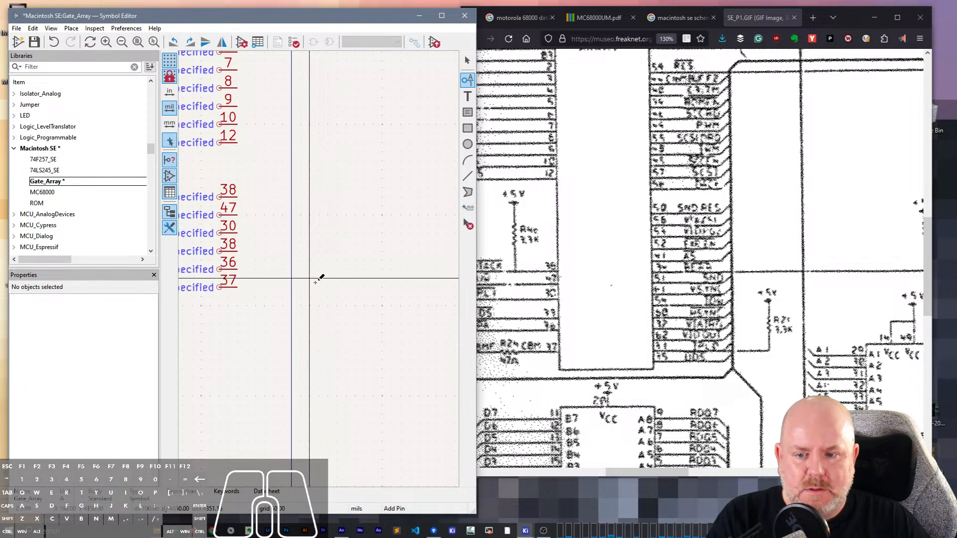
click(361, 283)
key(Escape)
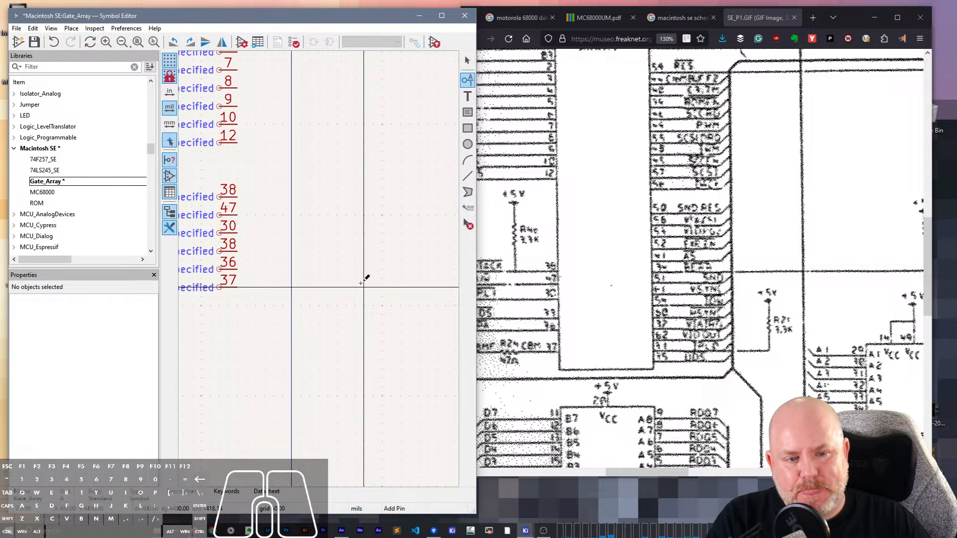
- Add an unnamed, left-oriented pin numbered 50 on the other side of the origin, slightly lower than pin 12
click(354, 152)
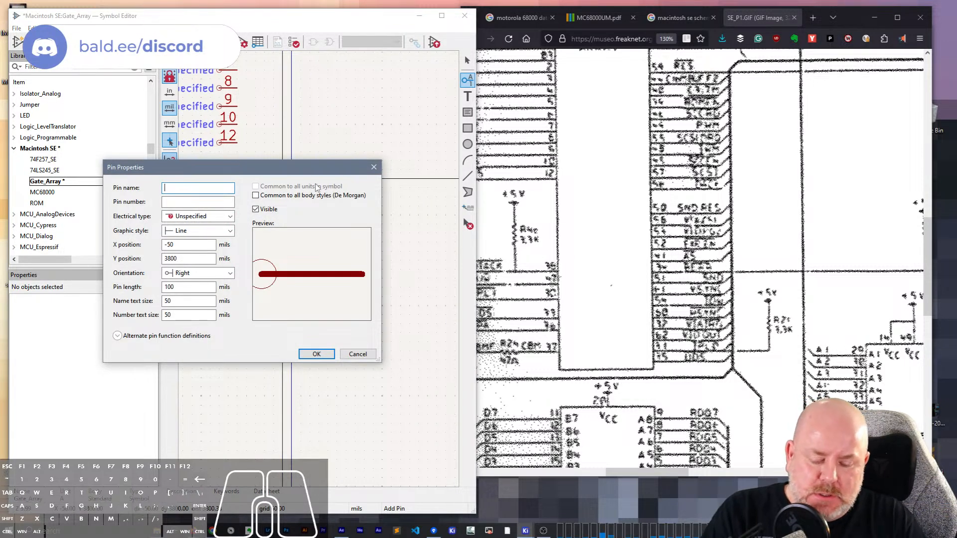
key(Tab)
text(50)
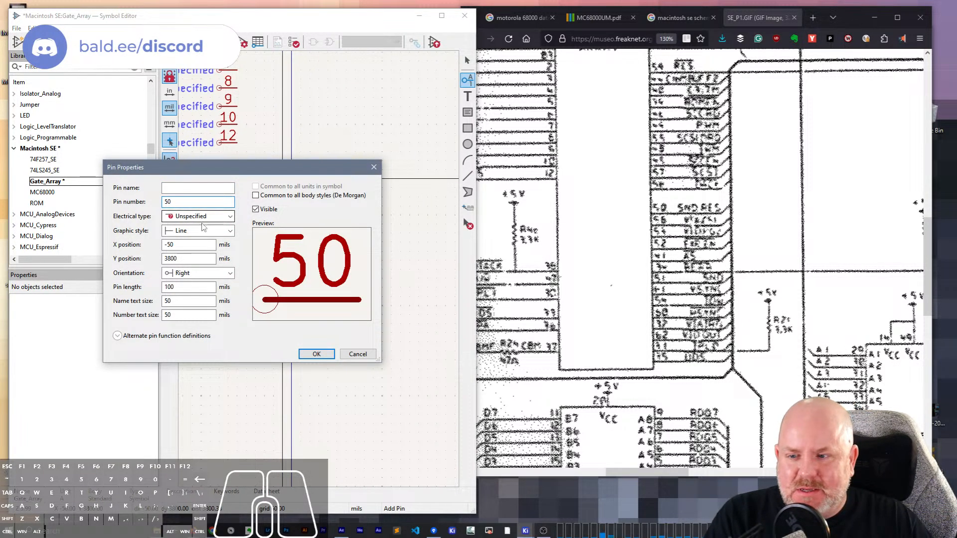
click(324, 355)
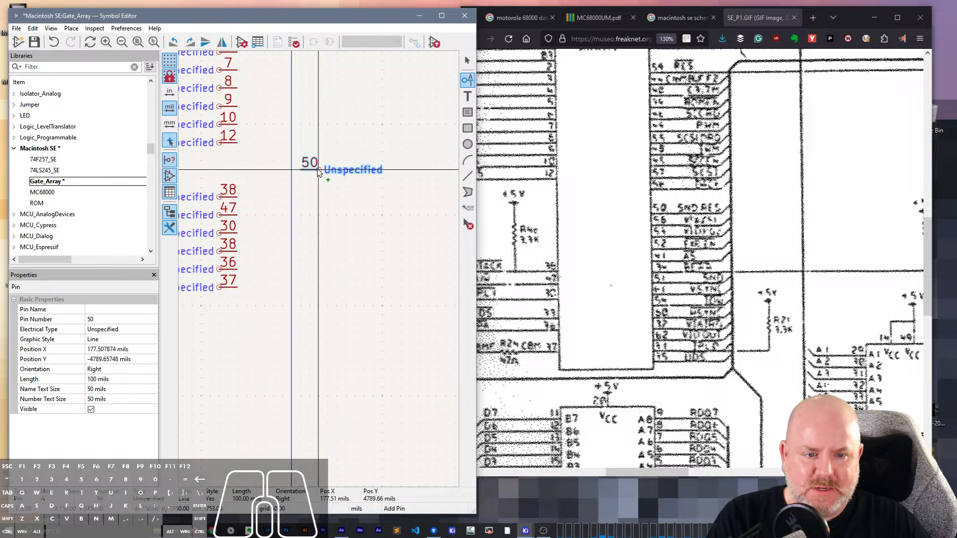
click(317, 169)
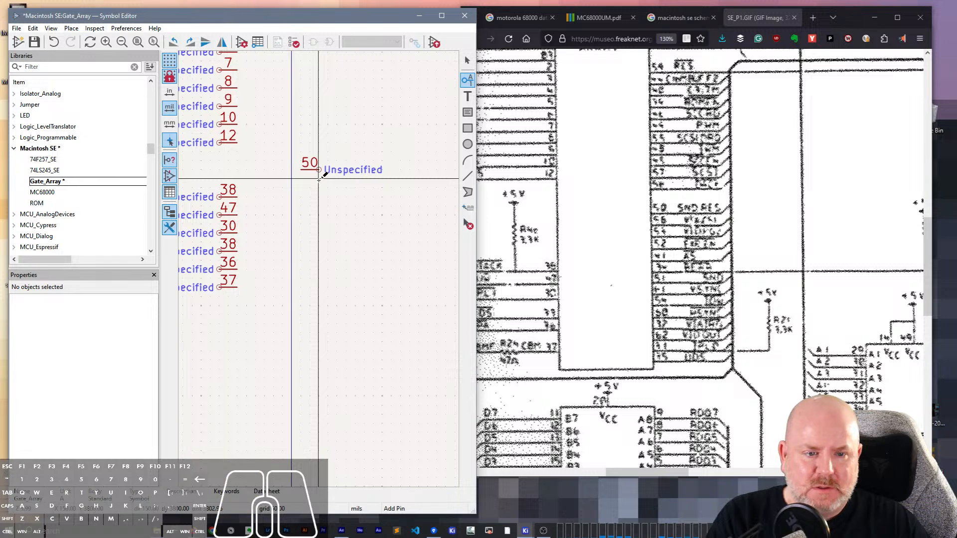
- Add unnamed, left-oriented pins numbered 58 and 54 below pin 50 at 100 mil spacing
click(319, 179)
key(Tab)
text(58)
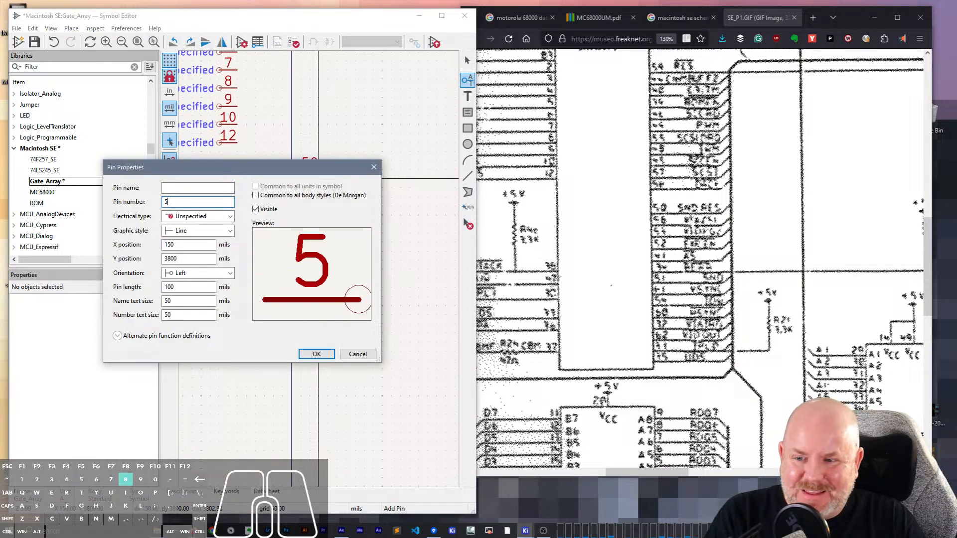
key(Return)
click(319, 188)
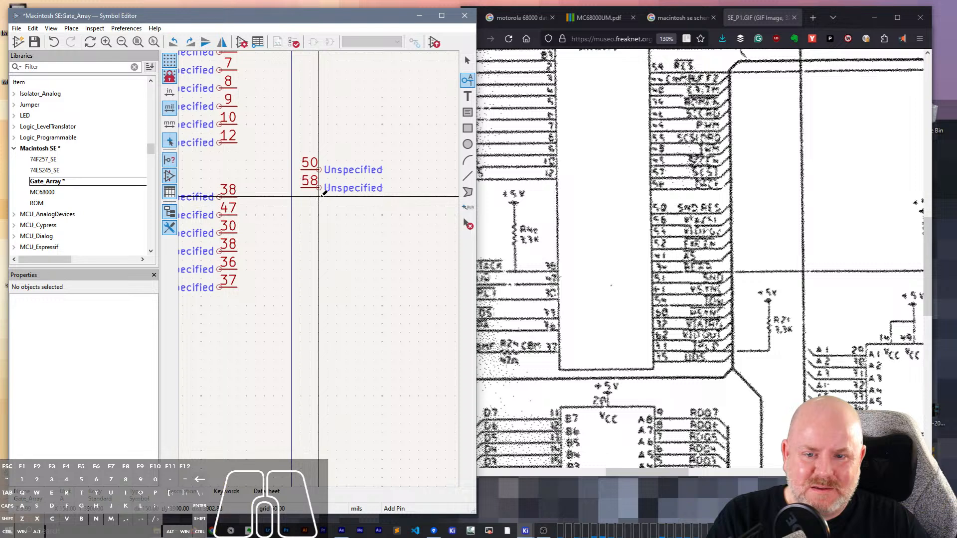
click(319, 197)
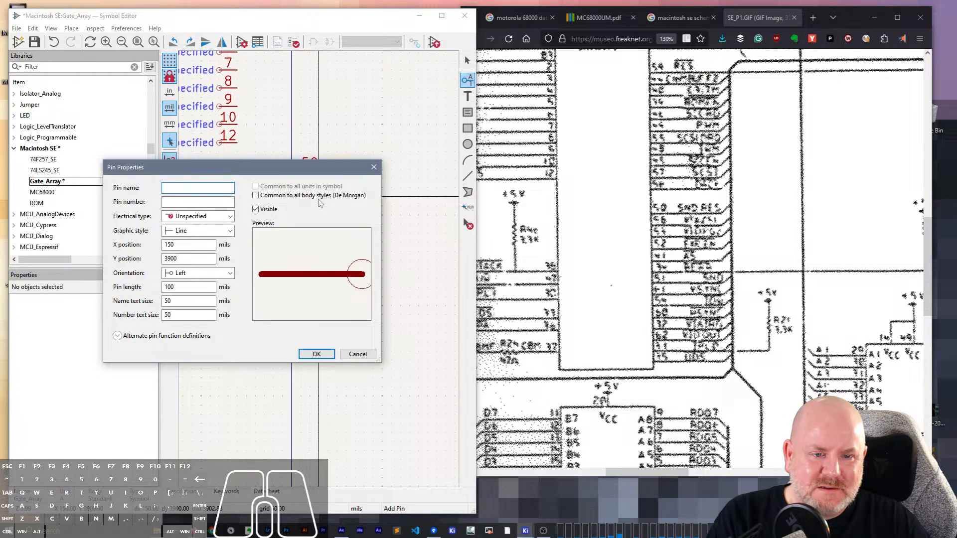
key(Tab)
text(54)
key(Return)
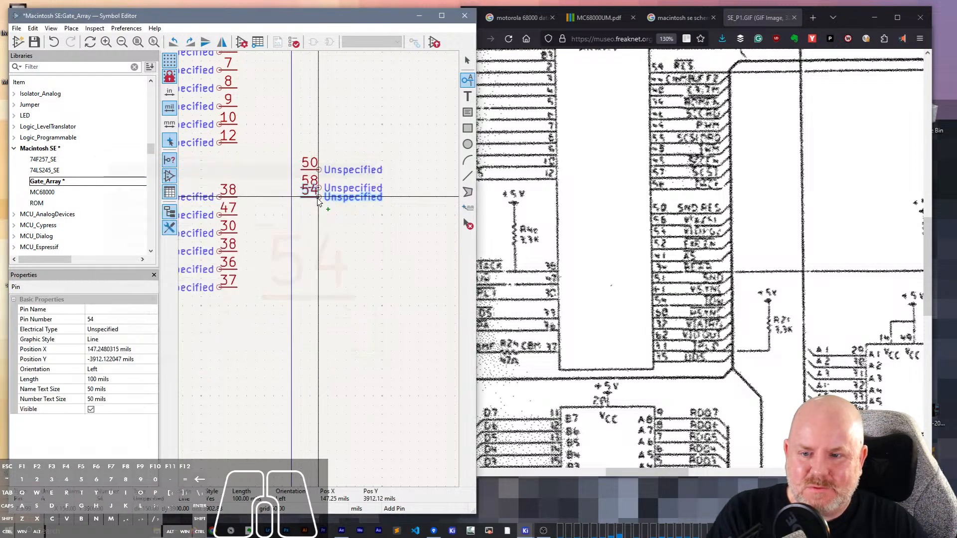
click(319, 206)
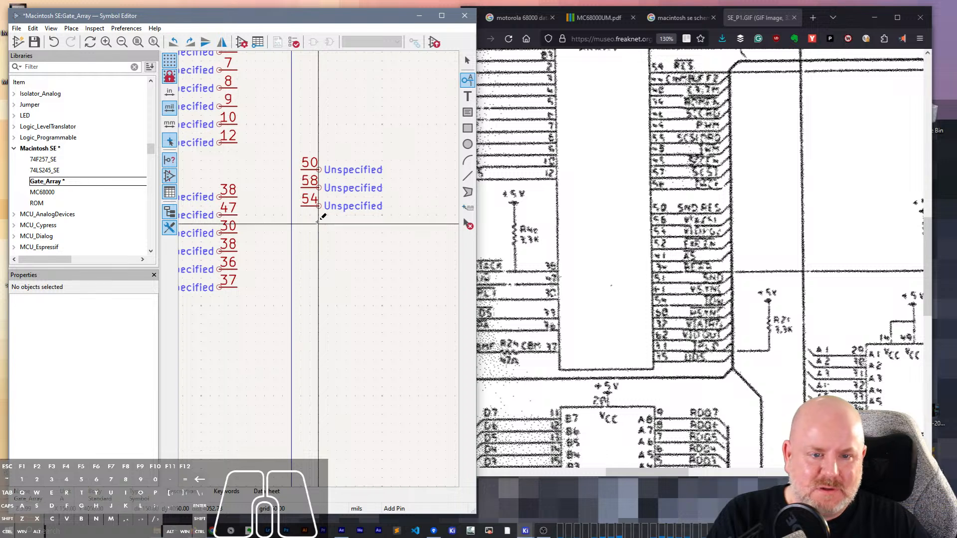
- Add an unnamed, left-oriented pin numbered 52 100 mils below pin 54
click(319, 223)
text(52)
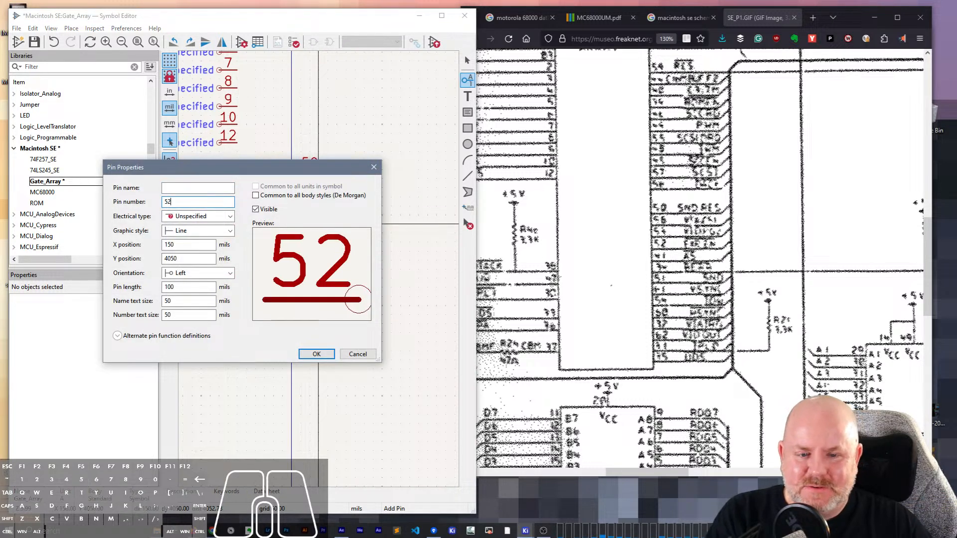
key(Return)
click(317, 224)
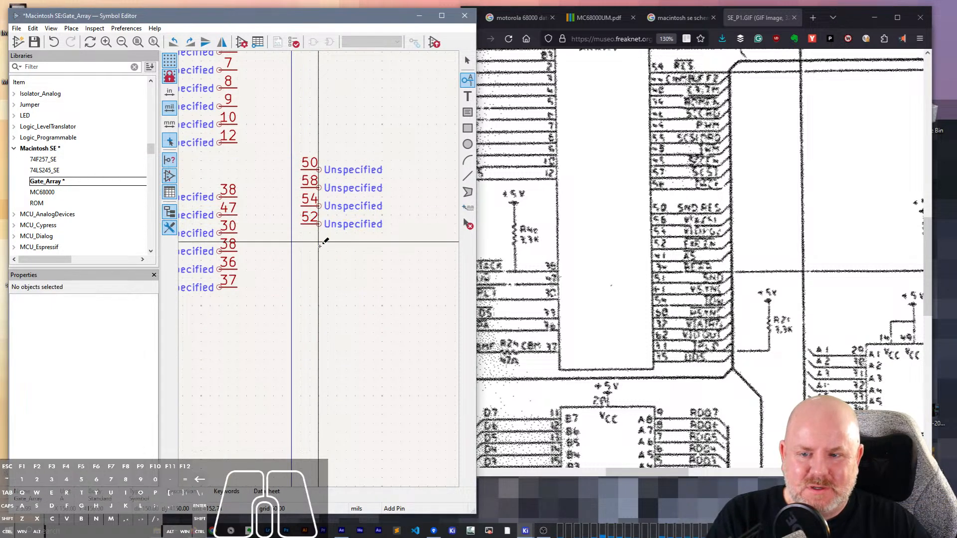
- Add unnamed, left-oriented pins numbered 41 and 3W below pin 52 at 100 mil spacing
click(320, 242)
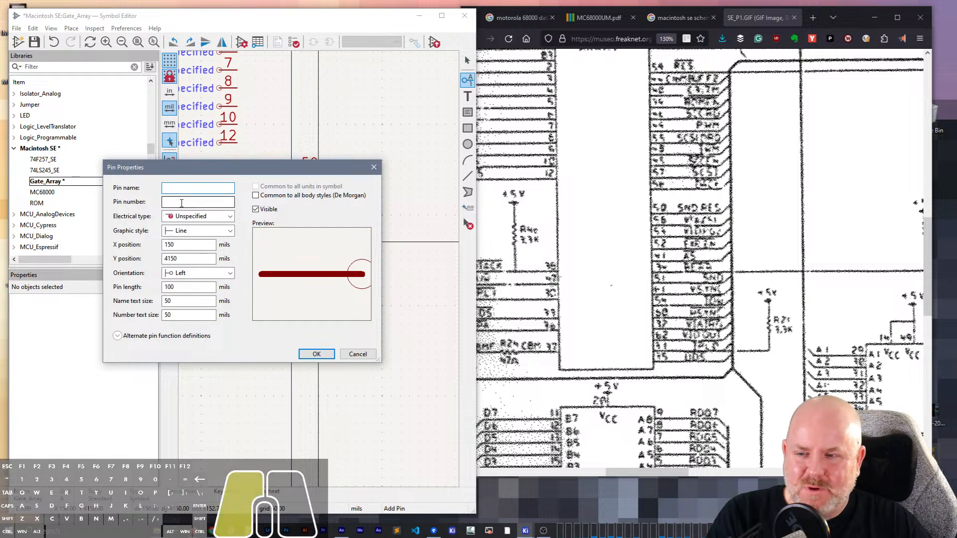
text(41)
click(323, 353)
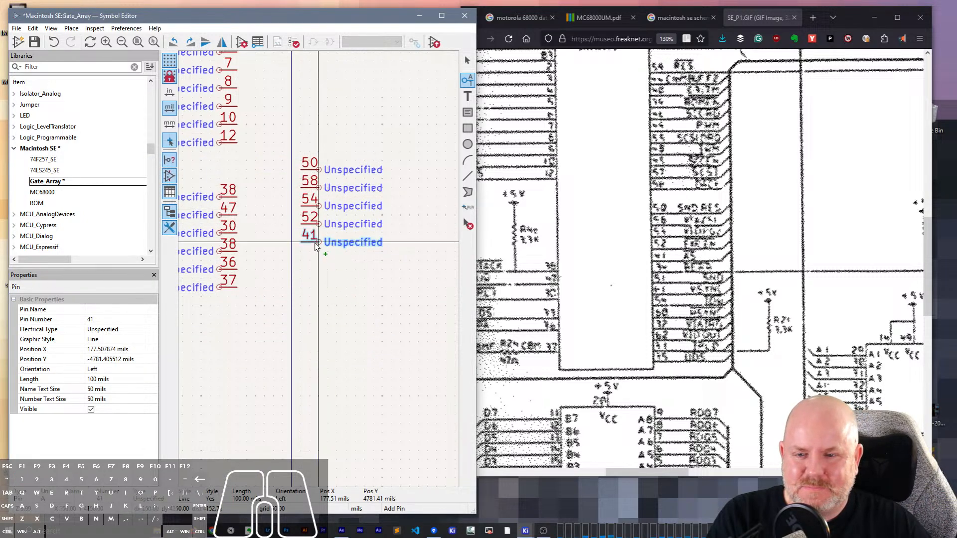
click(316, 243)
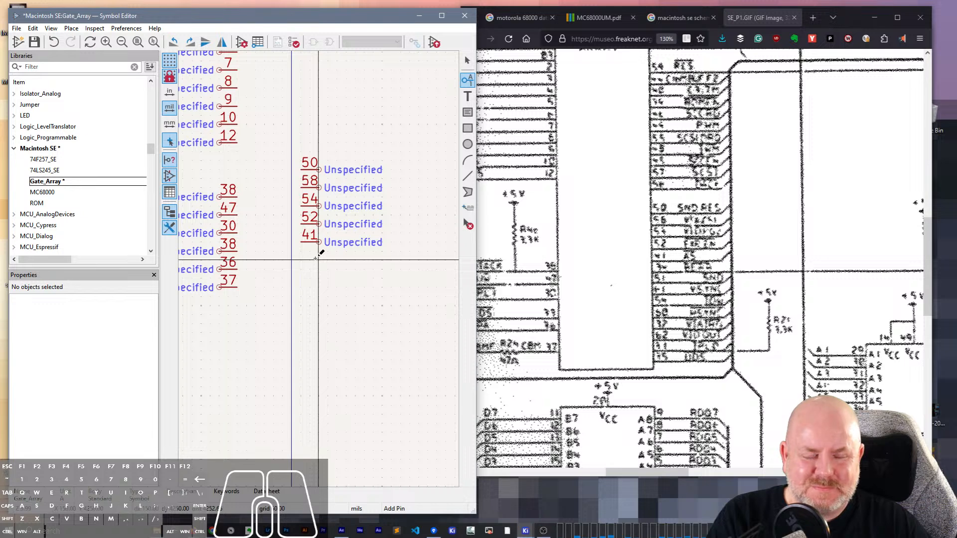
click(315, 258)
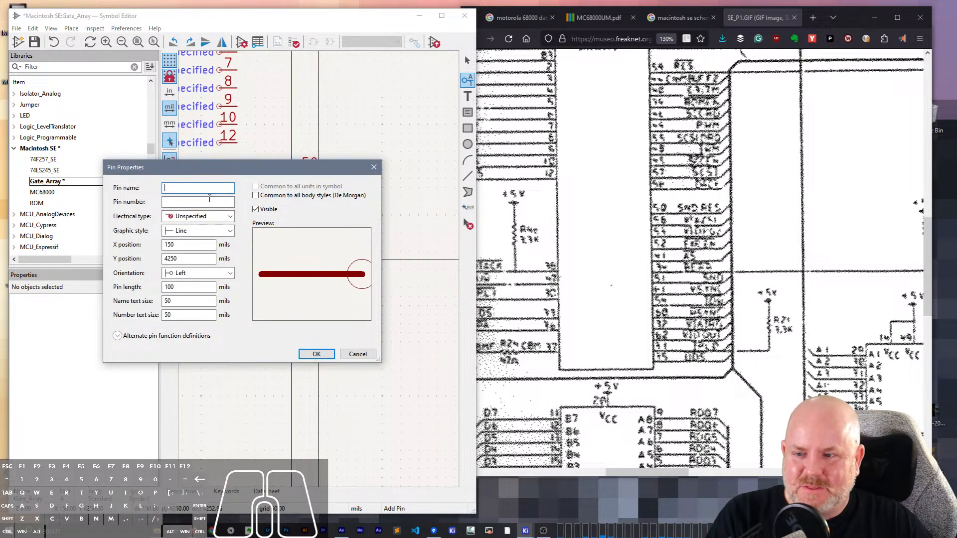
key(Tab)
text(3W)
click(316, 354)
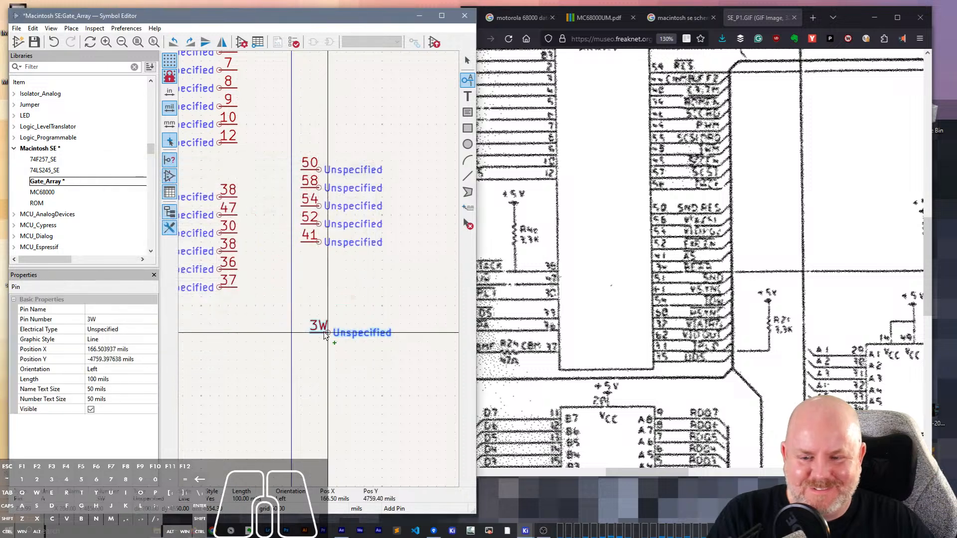
click(320, 261)
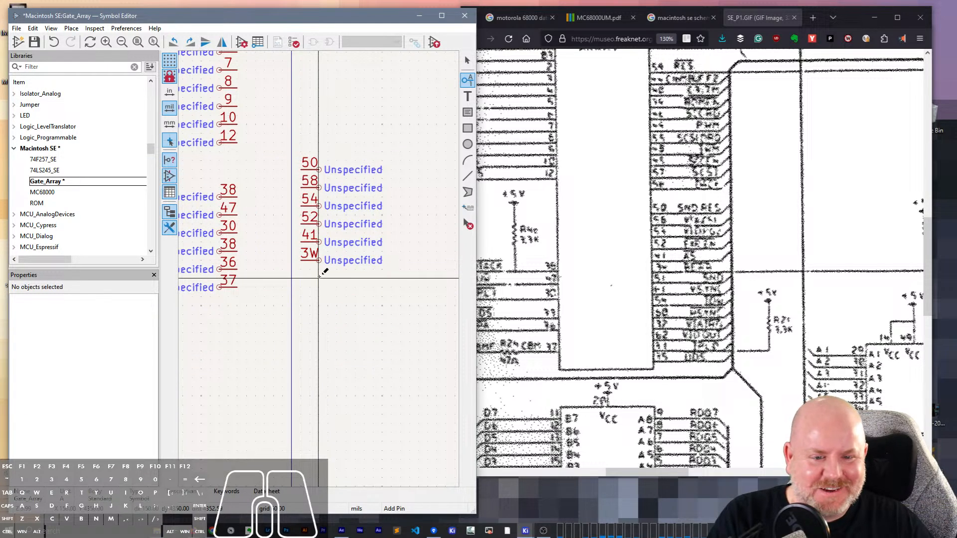
- Add unnamed, left-oriented pins numbered 51 and 41 below pin 3W at 100 mil spacing
click(320, 277)
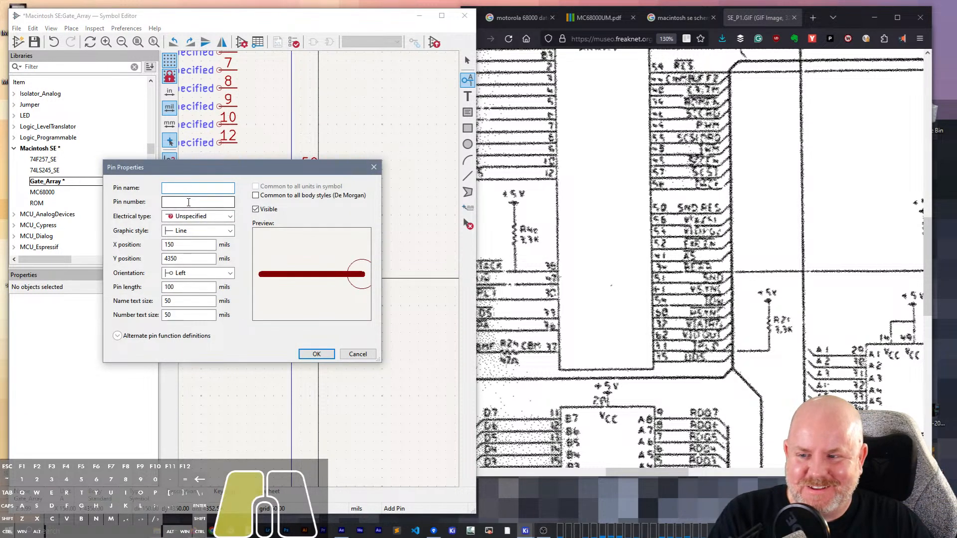
click(189, 202)
text(51)
click(314, 354)
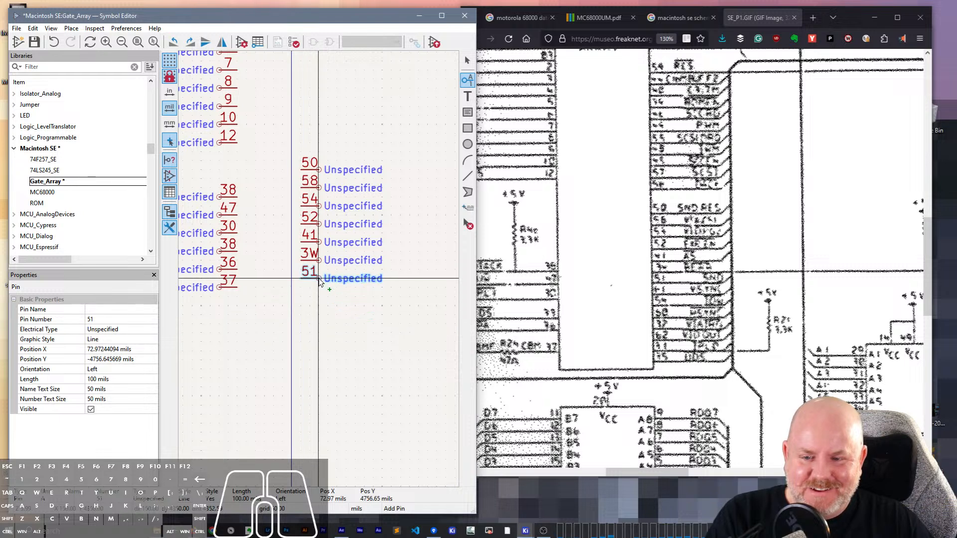
click(320, 282)
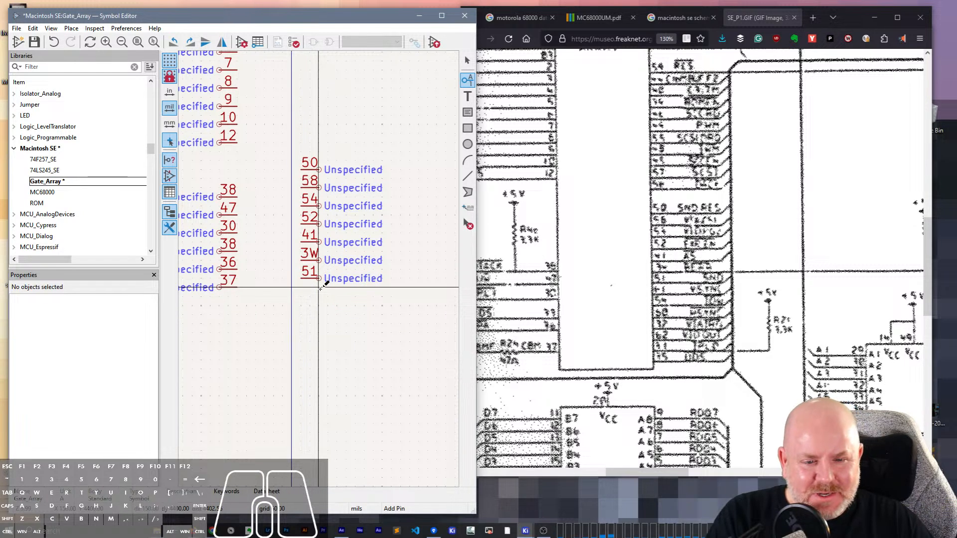
click(319, 287)
click(210, 203)
text(41)
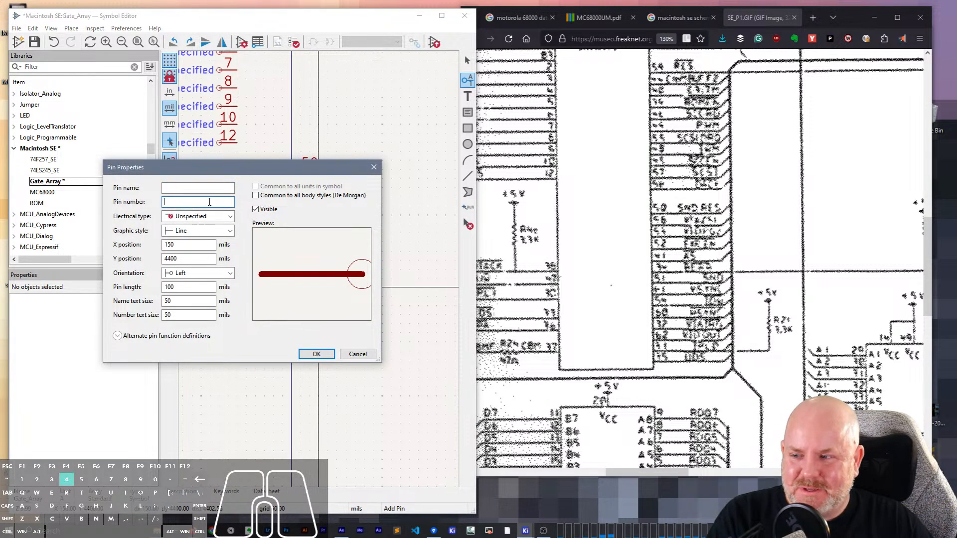
click(316, 353)
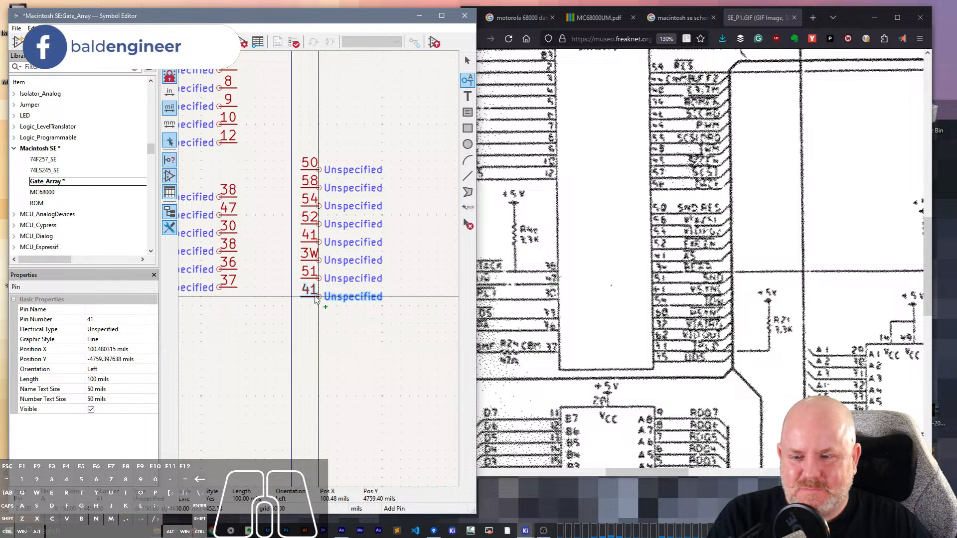
click(320, 297)
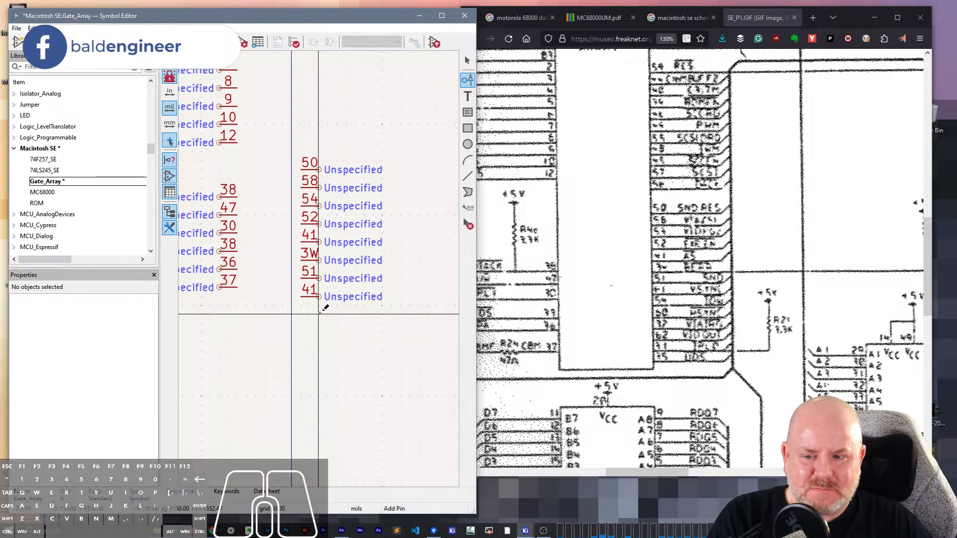
- Check the schematic for the pin number, and add an unnamed, left-oriented pin numbered 5? 100 mils below the lowest pin
click(319, 313)
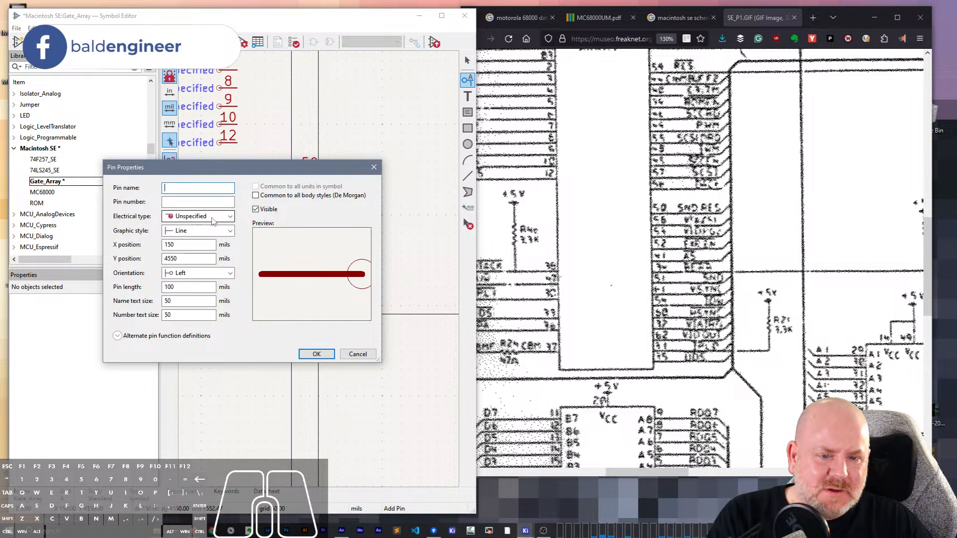
scroll(679, 301, down, 3)
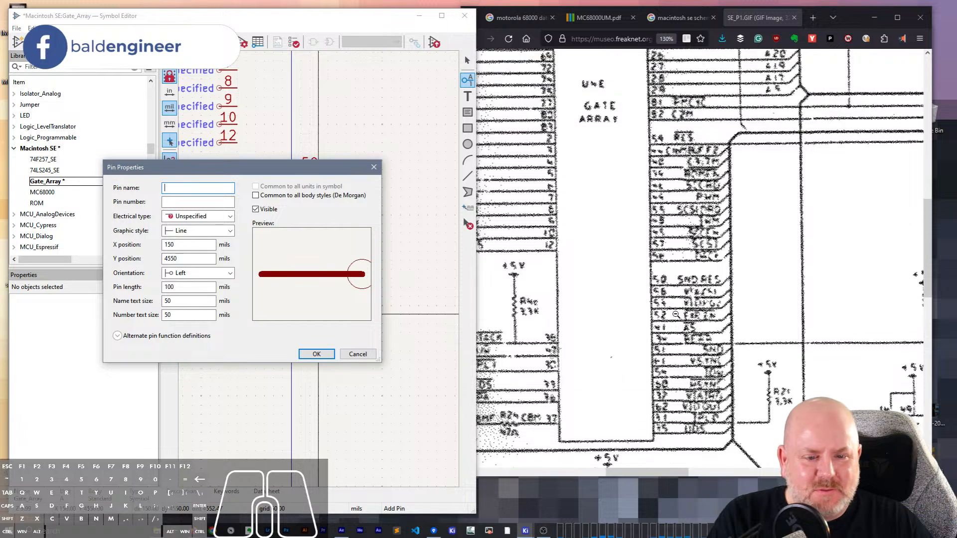
ctrl+scroll(715, 325, up, 2)
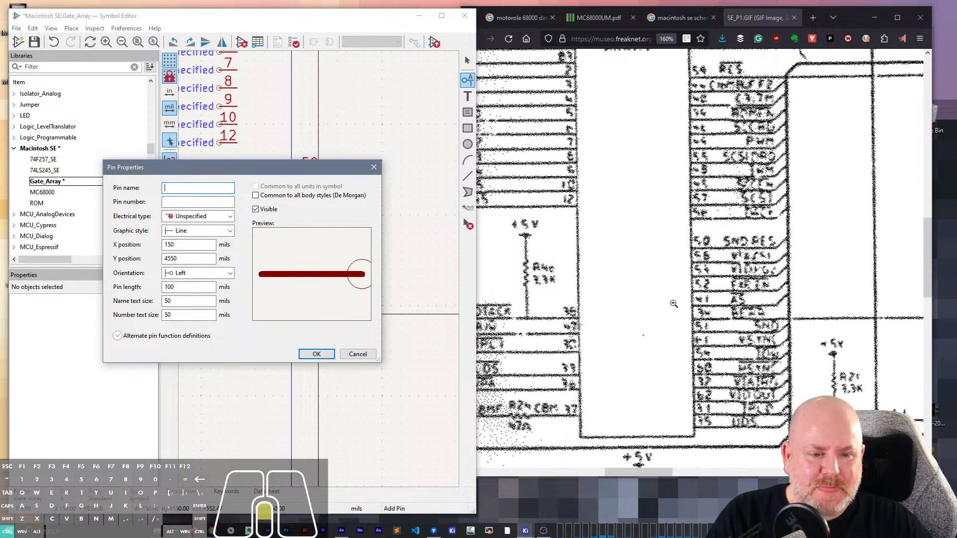
scroll(749, 358, down, 3)
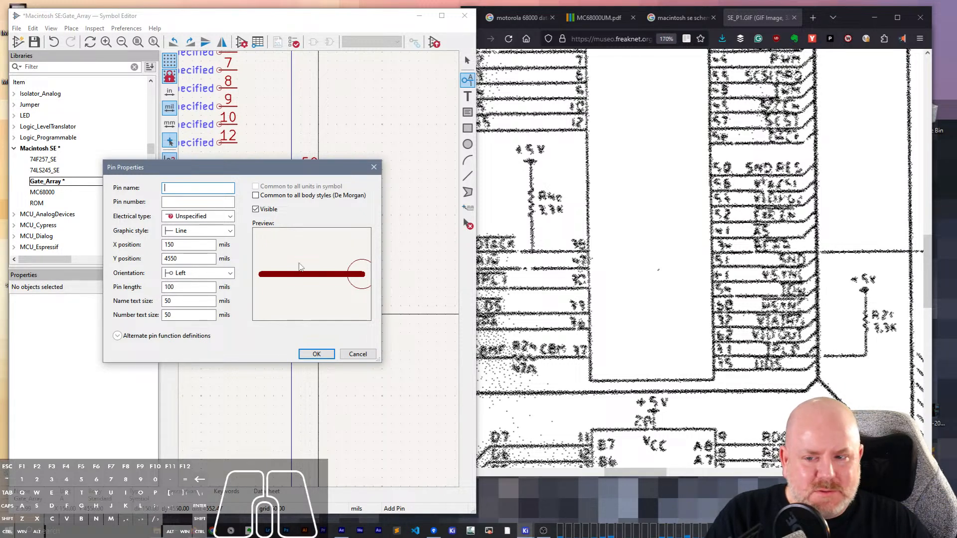
click(179, 202)
text(%?)
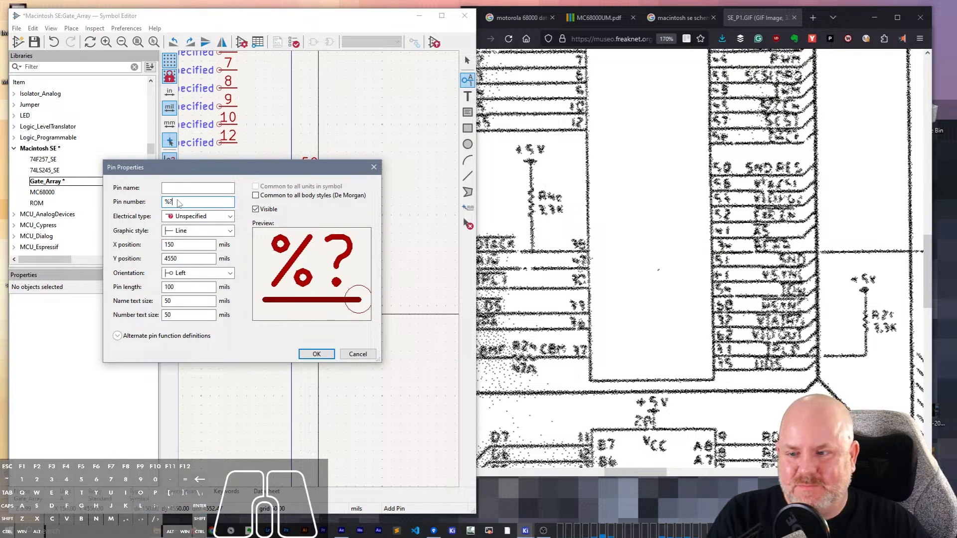
key(BackSpace)
key(BackSpace)
text(5?)
key(Return)
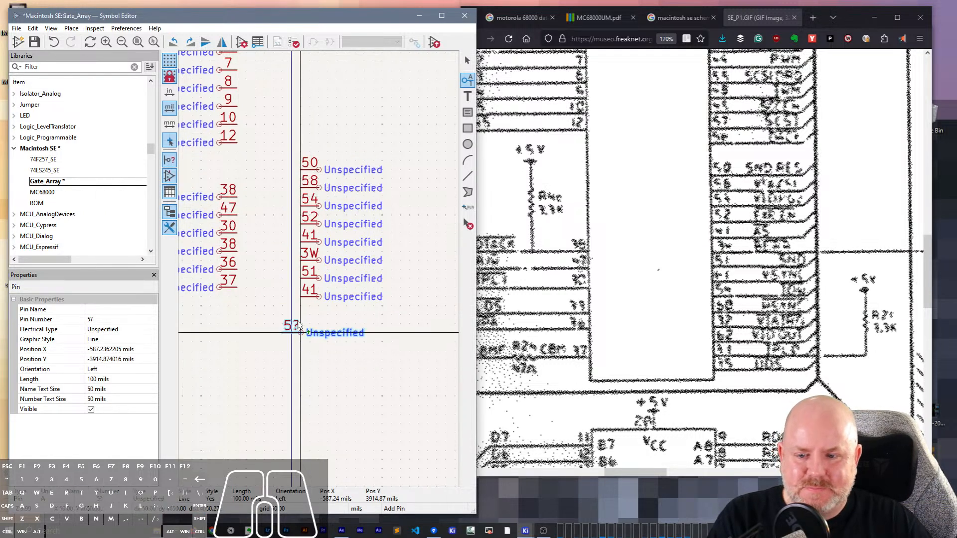
click(318, 314)
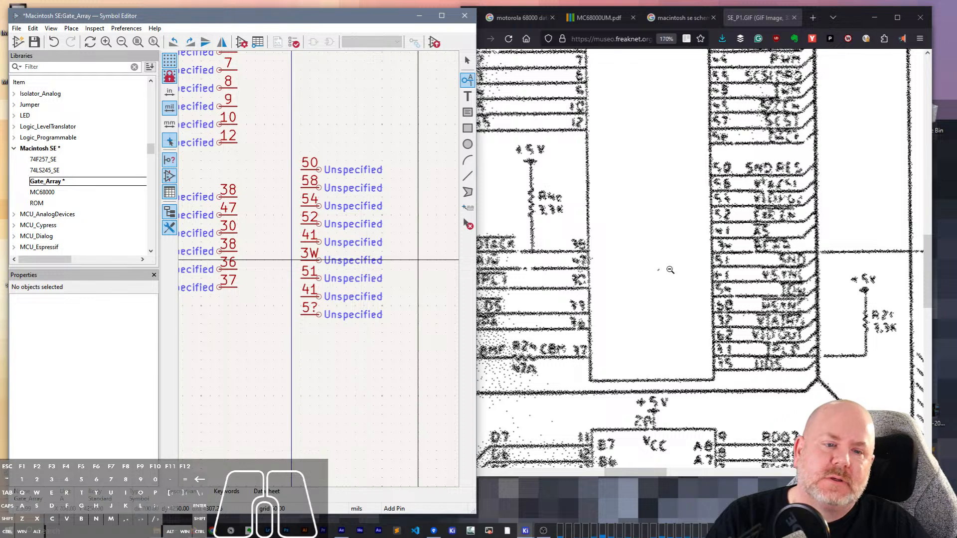
- Examine the gate array's pin numbers in SE_P1.GIF, from its +5V pins down to its lowest right-hand signals
scroll(670, 270, down, 3)
scroll(670, 269, up, 3)
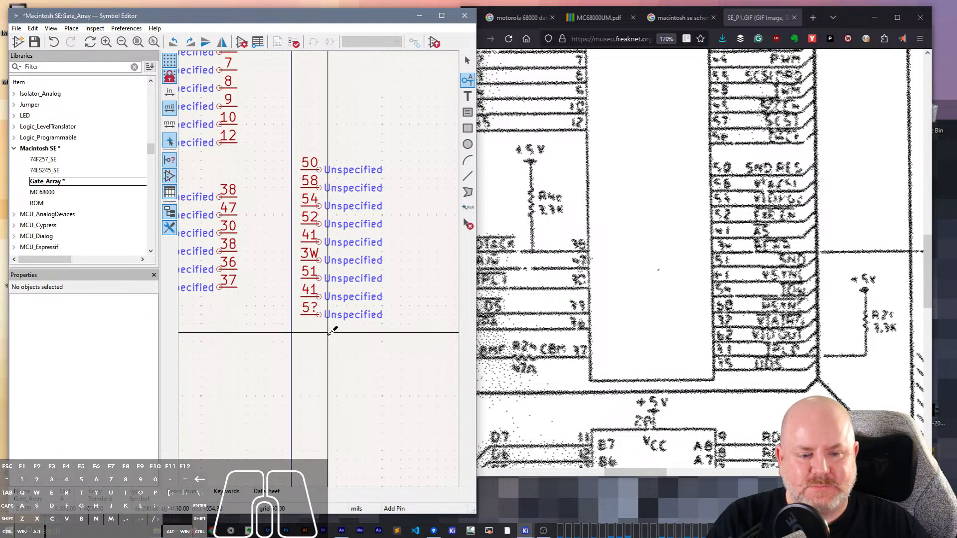
scroll(683, 310, up, 10)
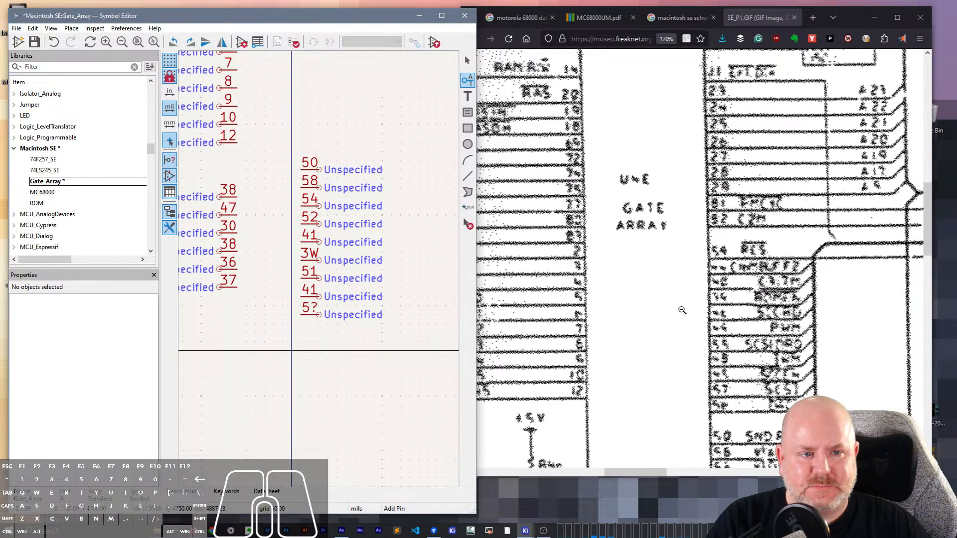
scroll(682, 310, up, 5)
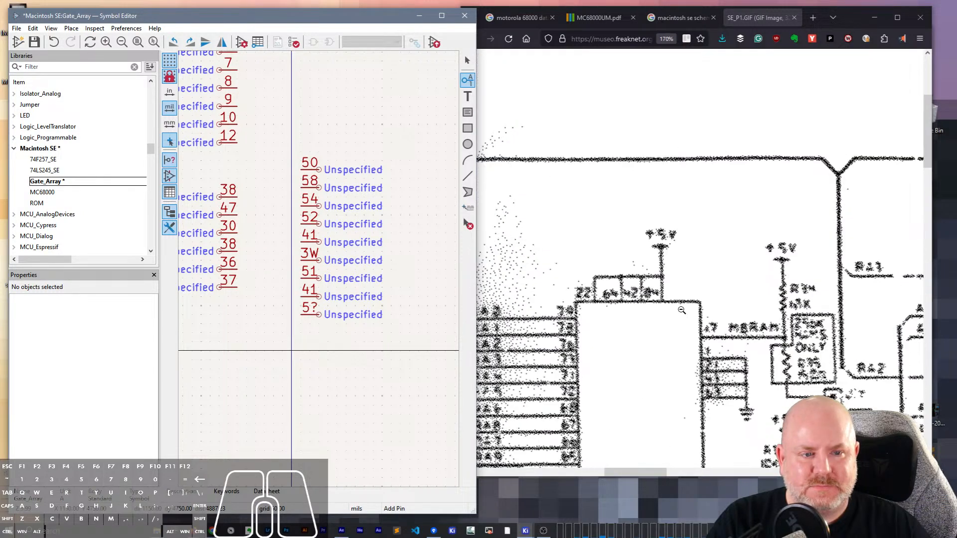
scroll(682, 310, down, 5)
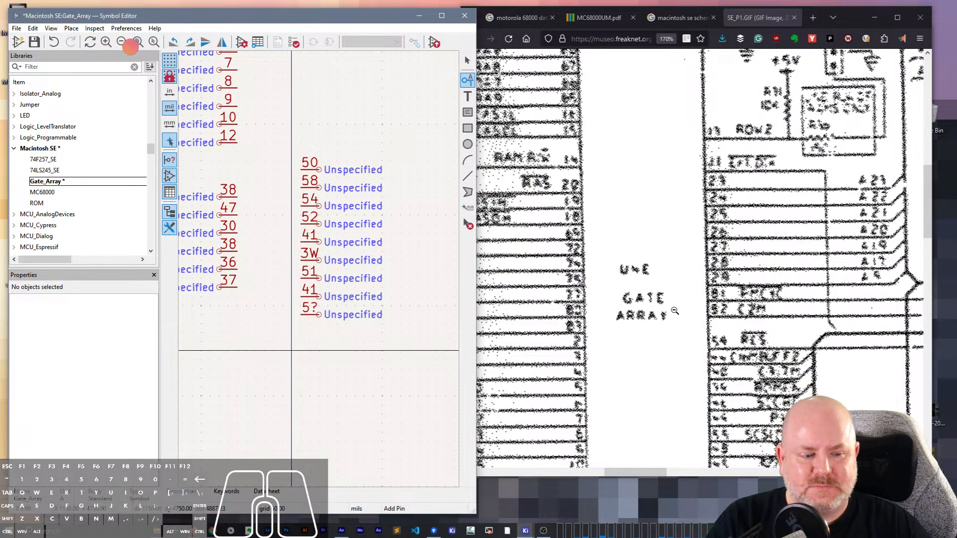
scroll(678, 310, down, 5)
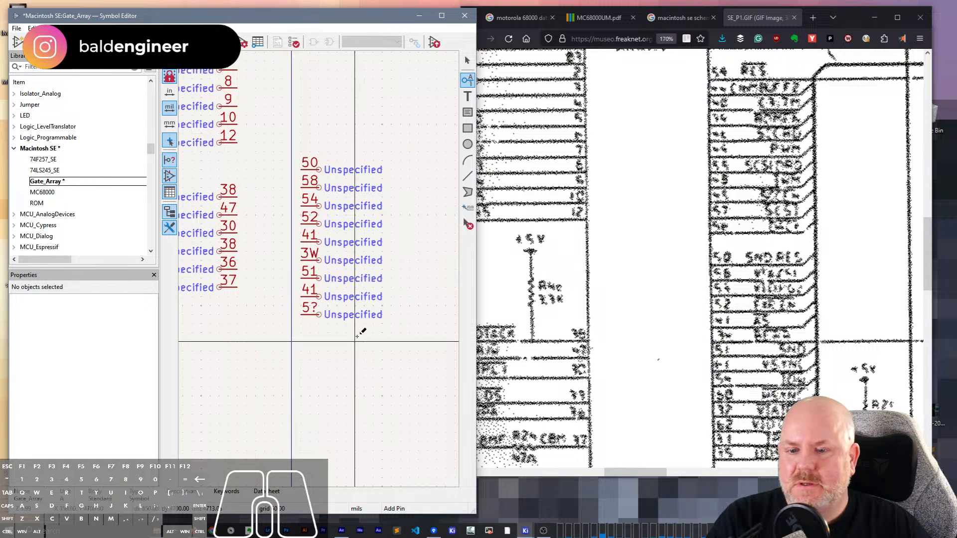
click(355, 333)
key(Escape)
key(Escape)
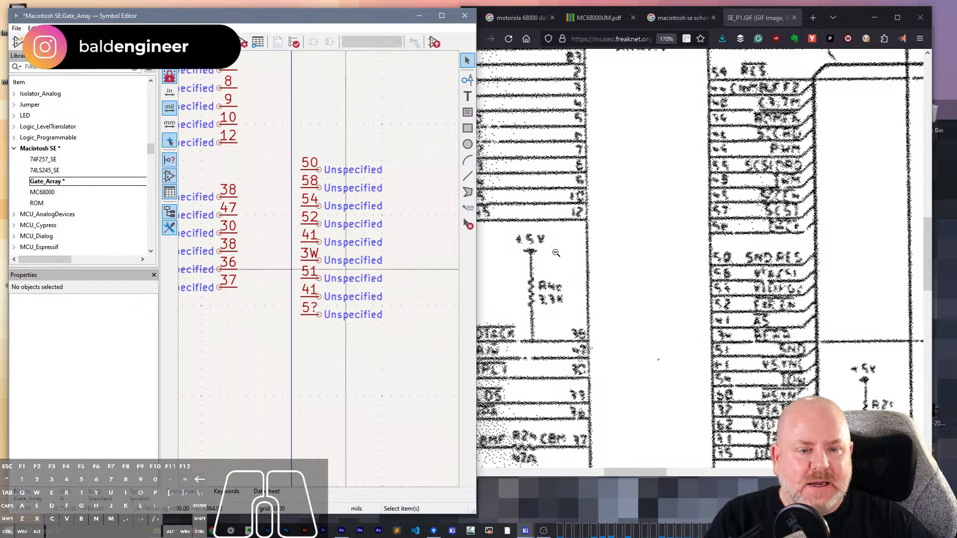
- Examine the overall SE_P1.GIF schematic around the gate array and its neighbouring chips
scroll(673, 201, down, 3)
ctrl+scroll(673, 201, down, 10)
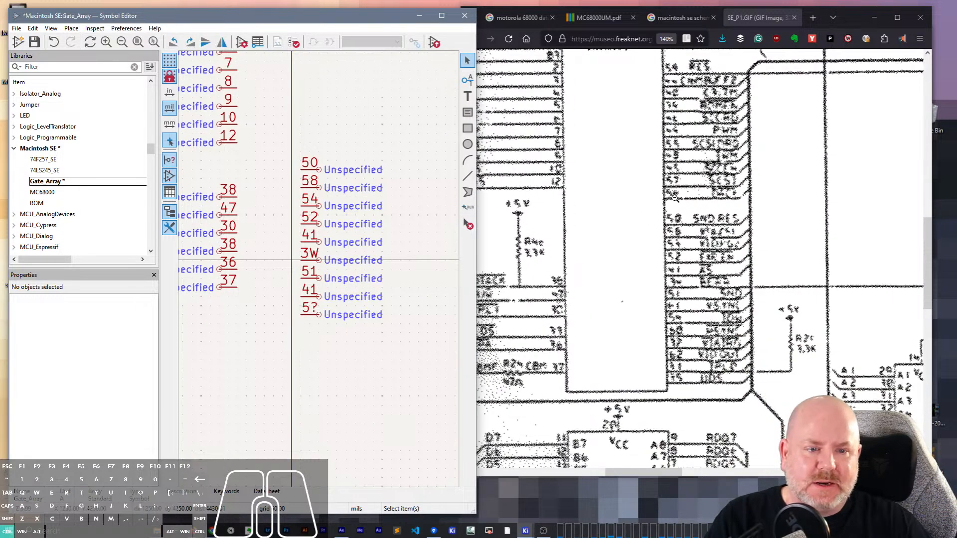
ctrl+scroll(675, 199, up, 2)
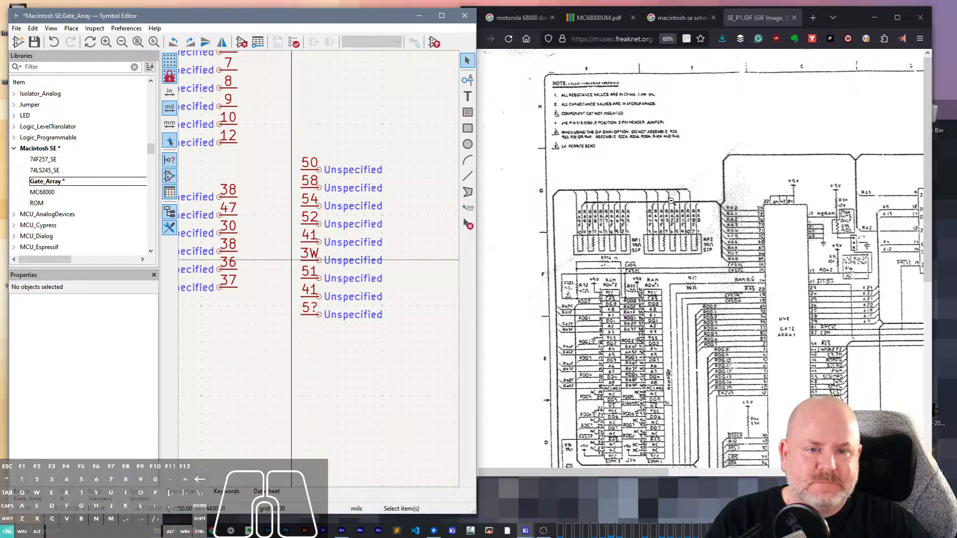
ctrl+scroll(671, 201, down, 2)
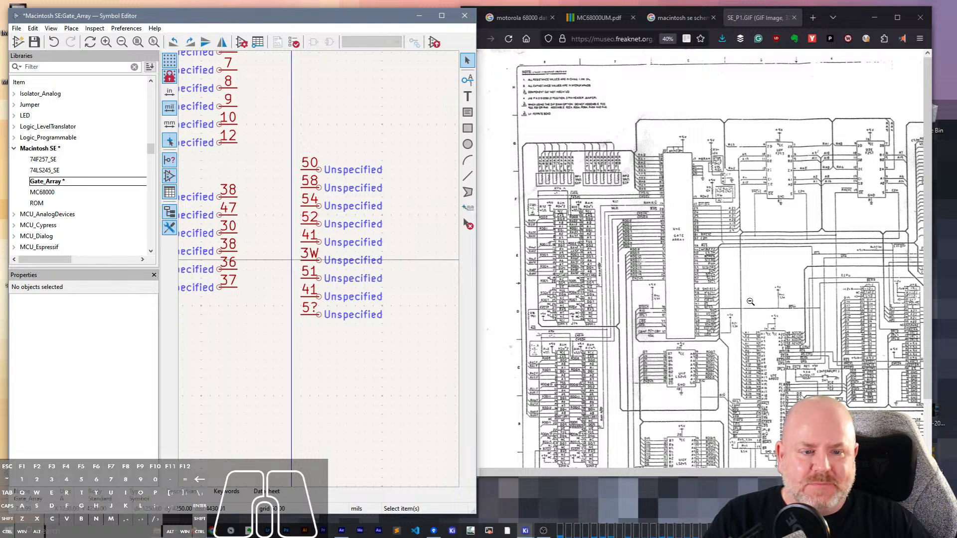
click(710, 218)
scroll(678, 290, down, 3)
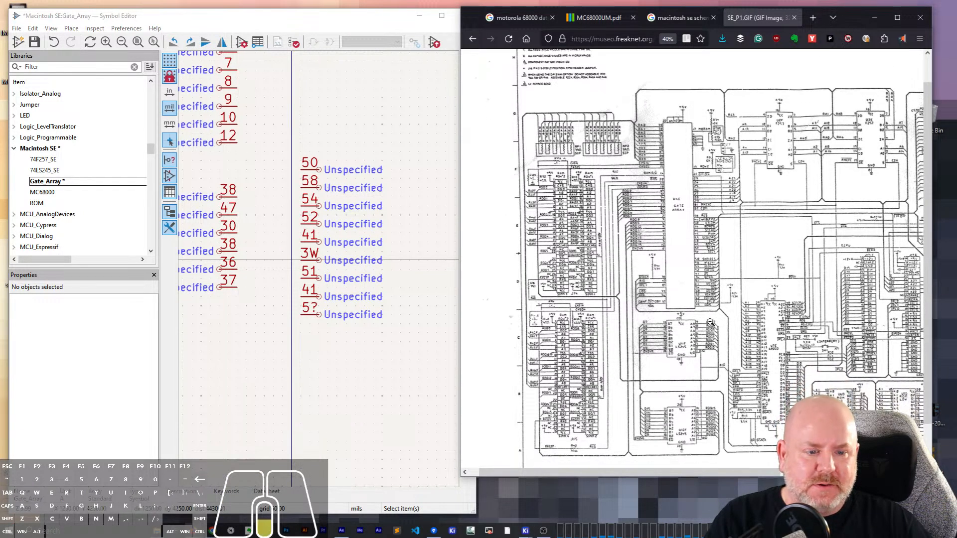